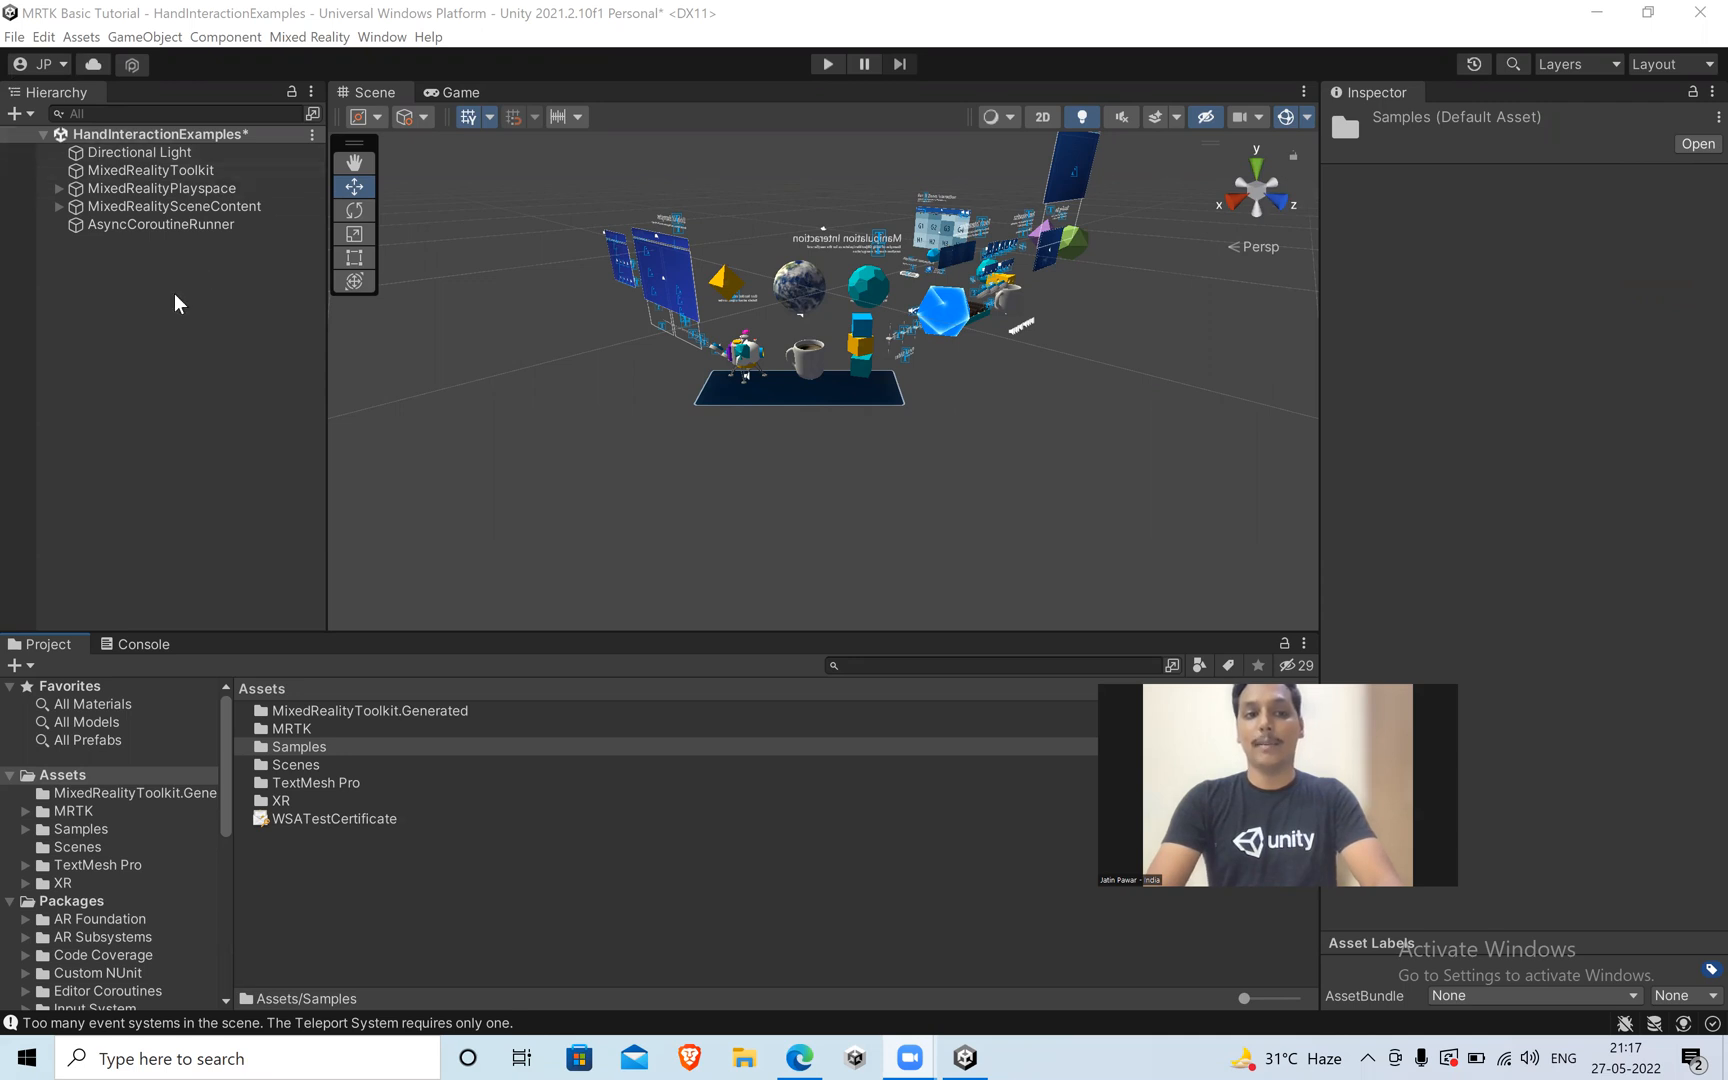
Reopen the HandInteractionExamples scene from the Demos - HandTracking sample's Scenes folder, discarding the unsaved scene changes.
double_click(294, 744)
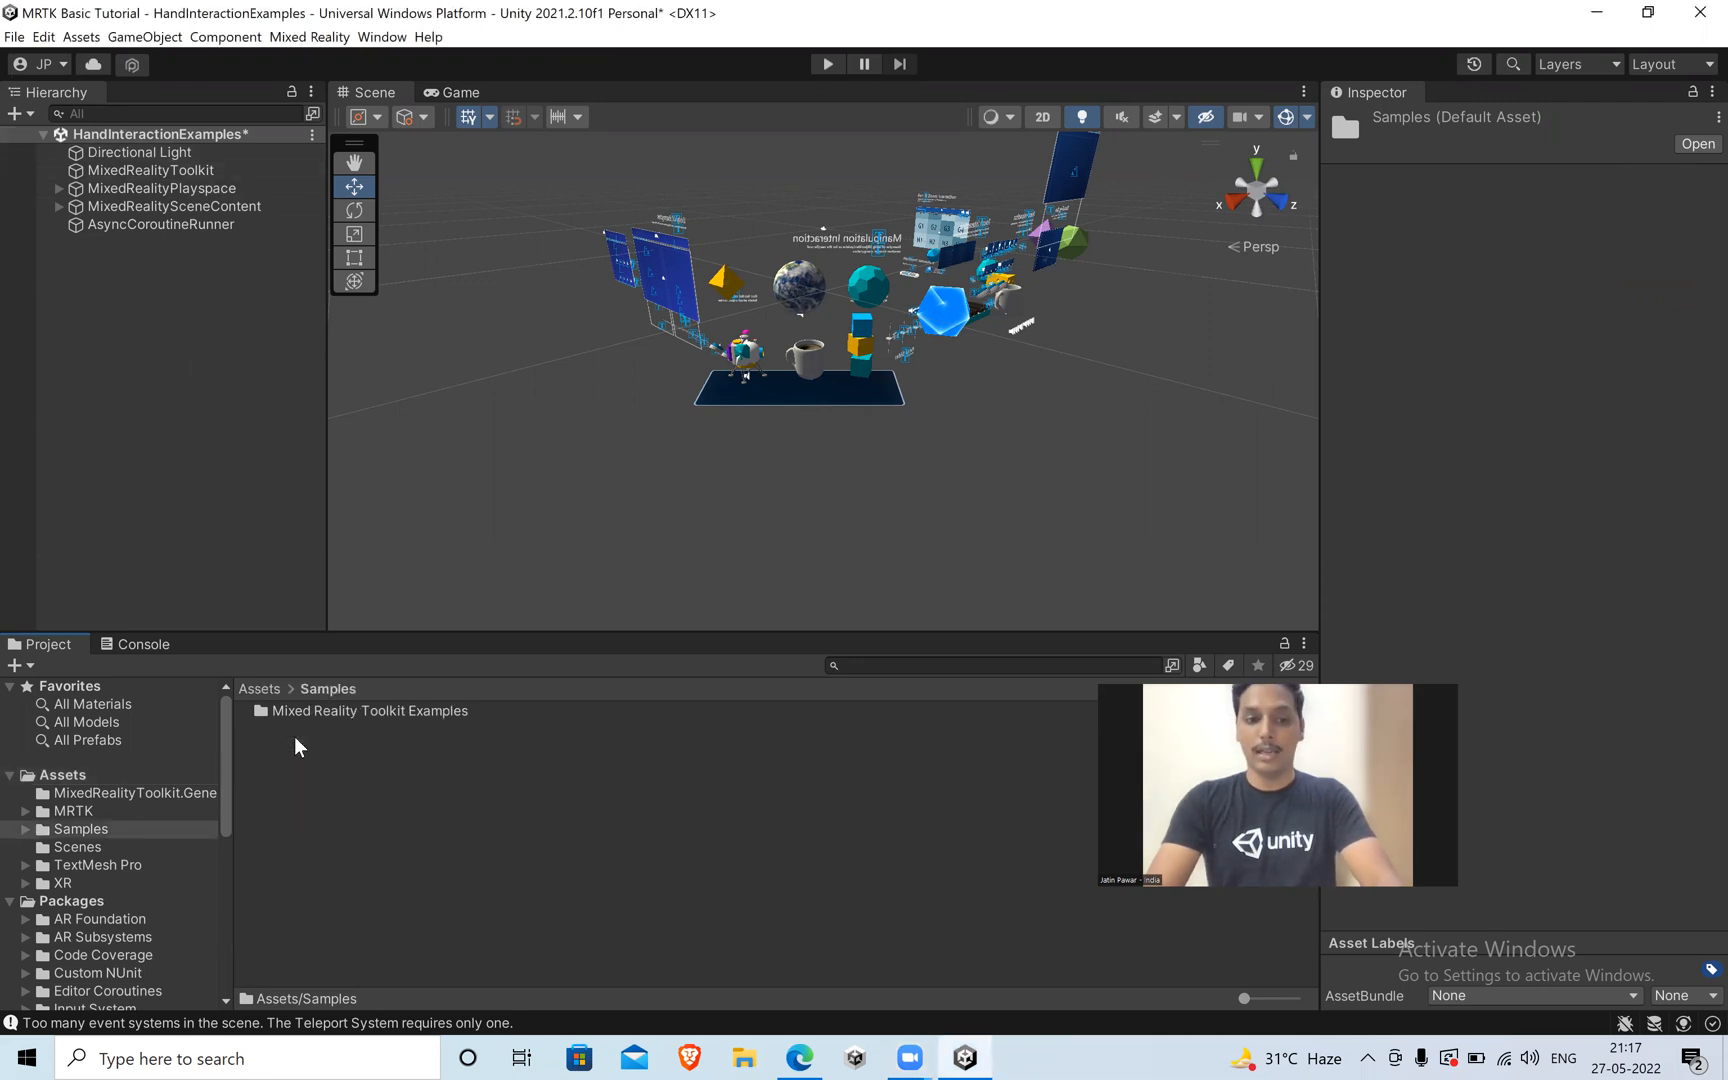
double_click(310, 710)
double_click(310, 710)
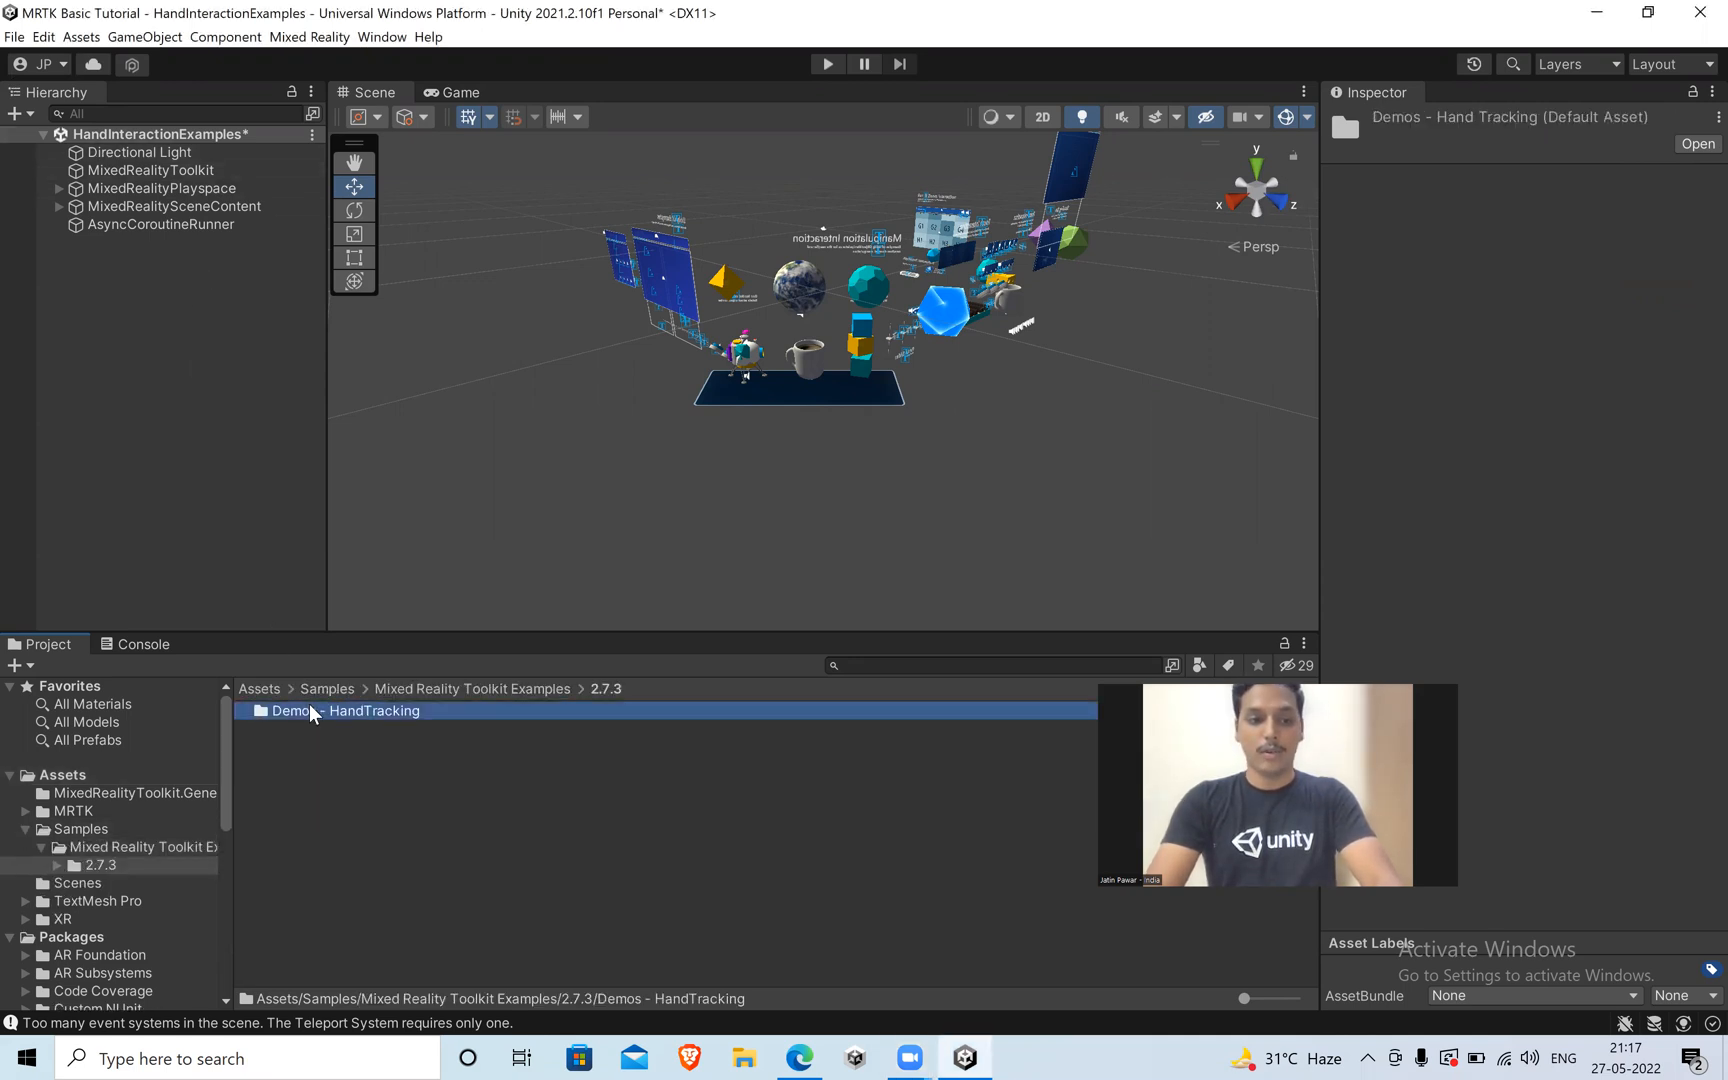
double_click(310, 710)
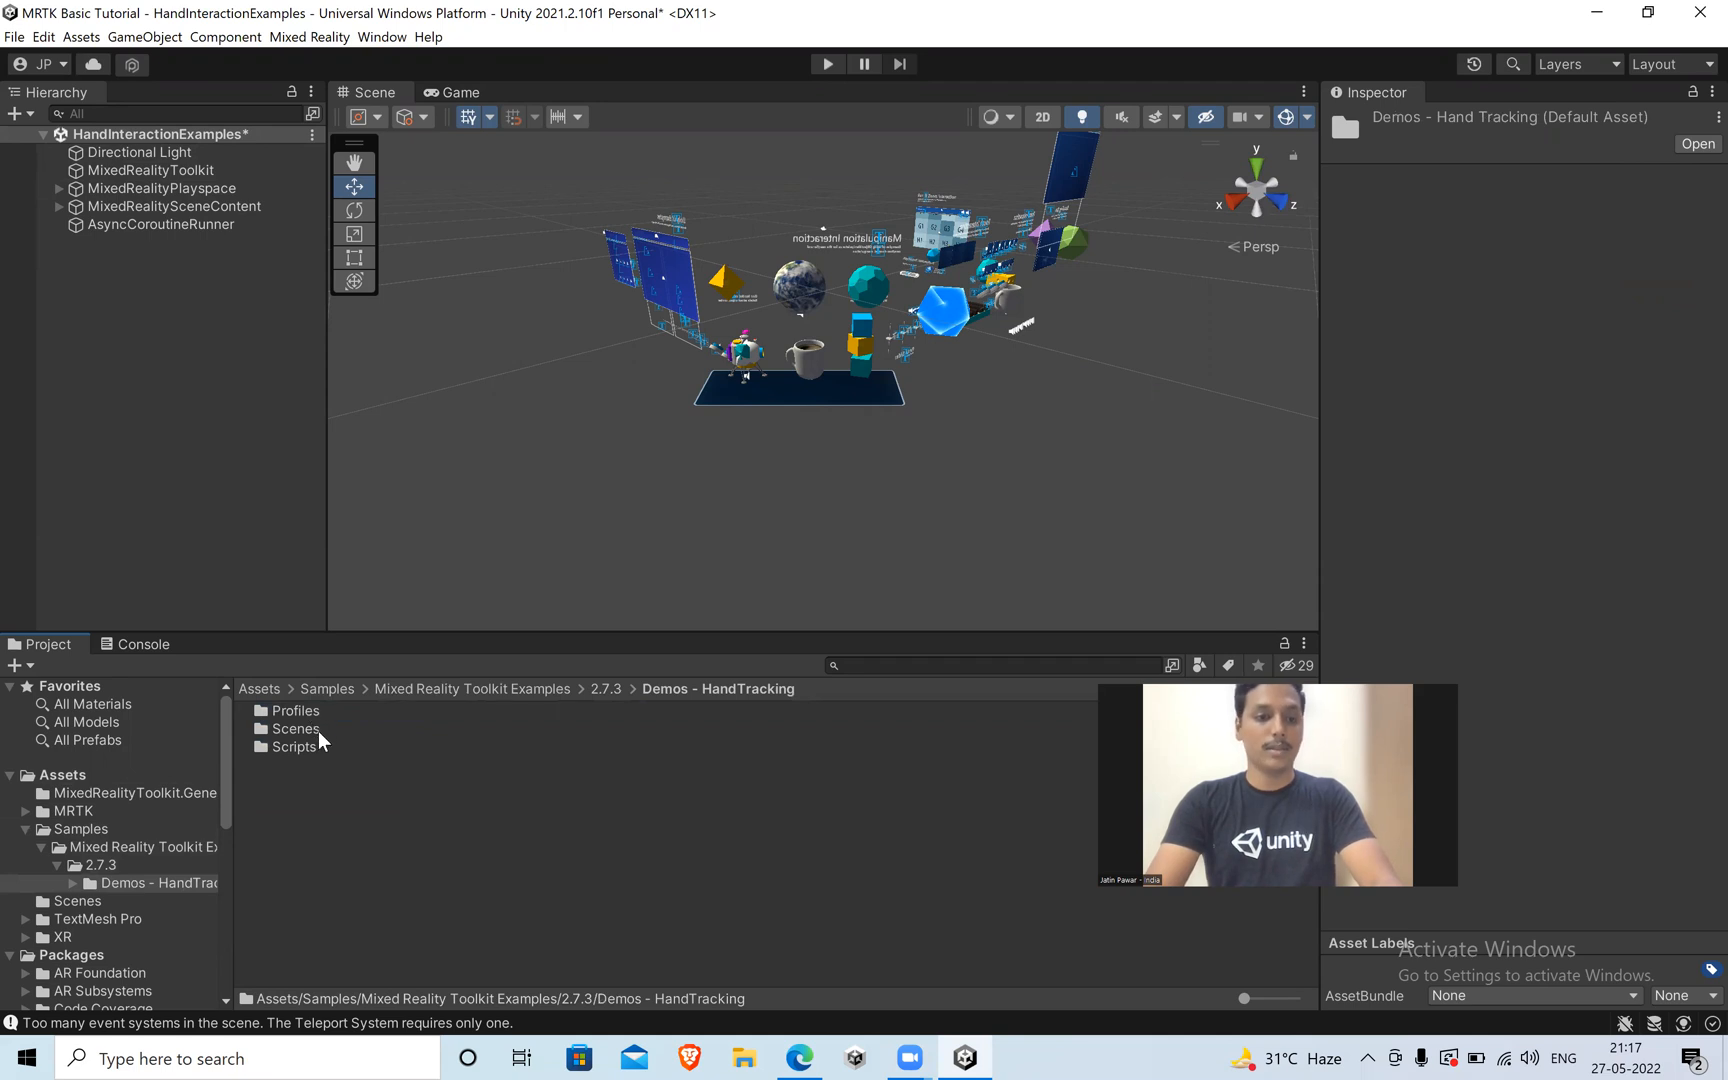
double_click(318, 730)
double_click(325, 710)
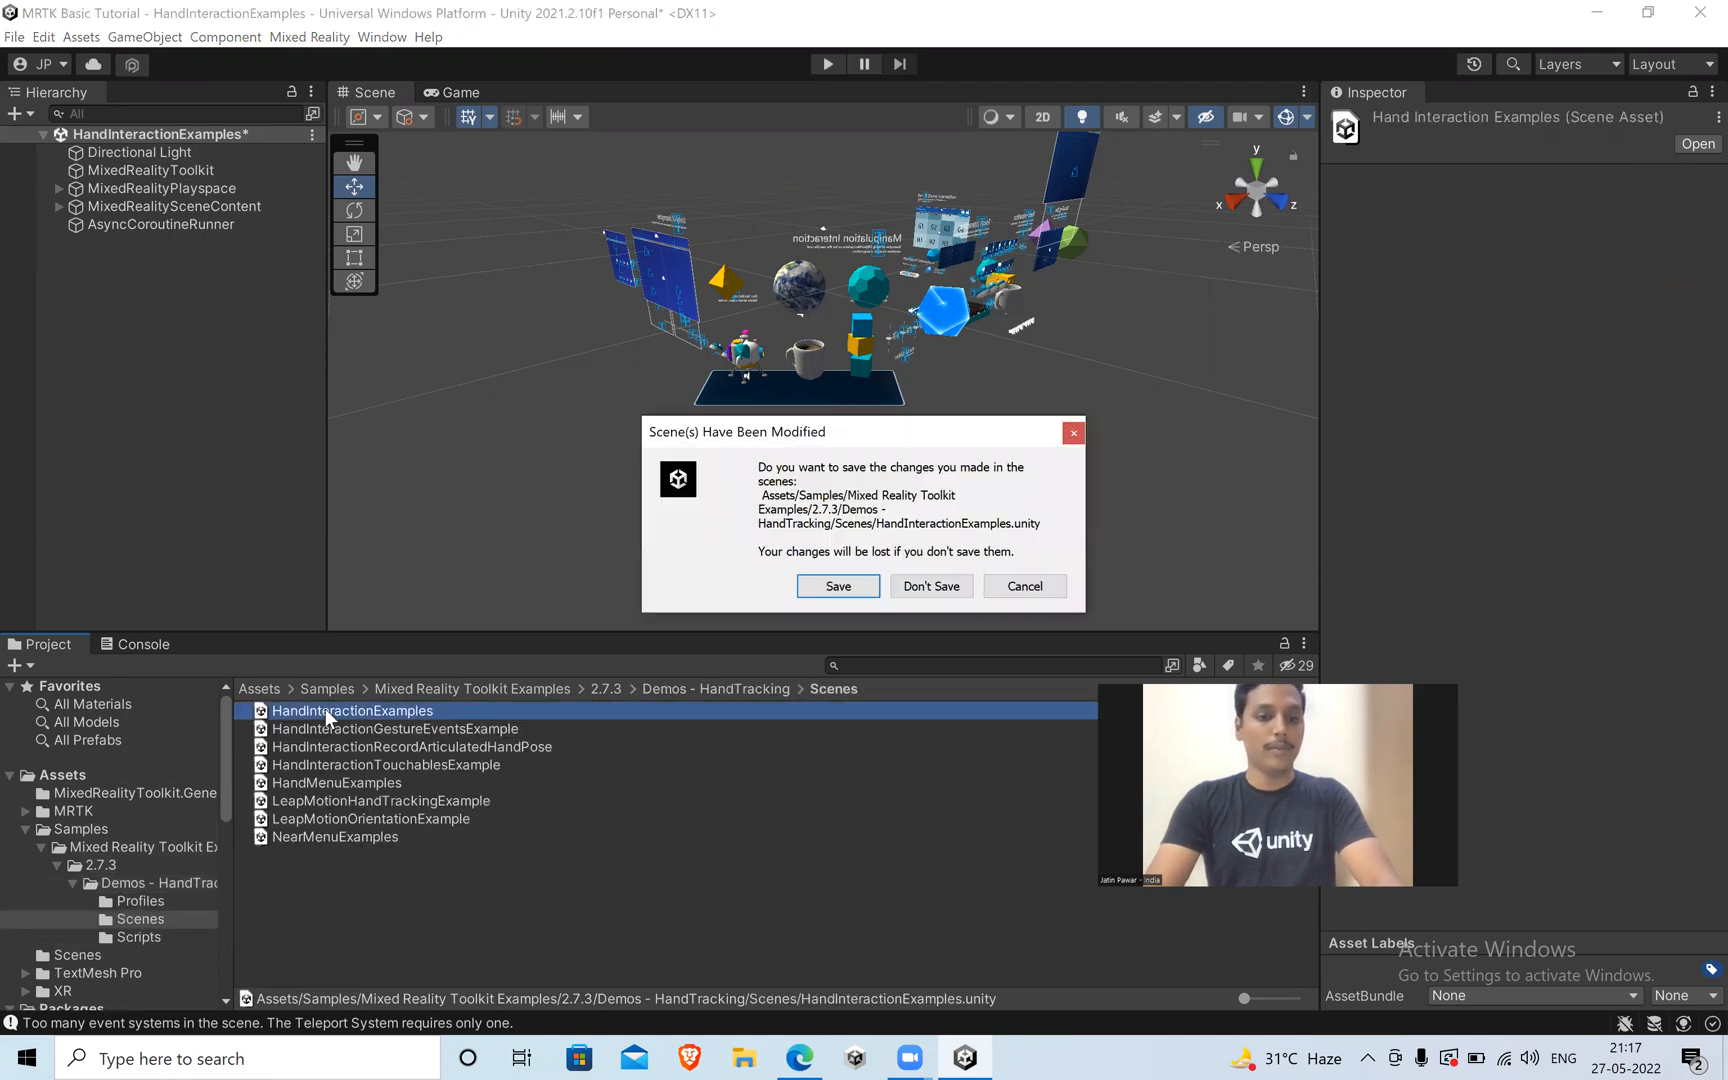
click(930, 587)
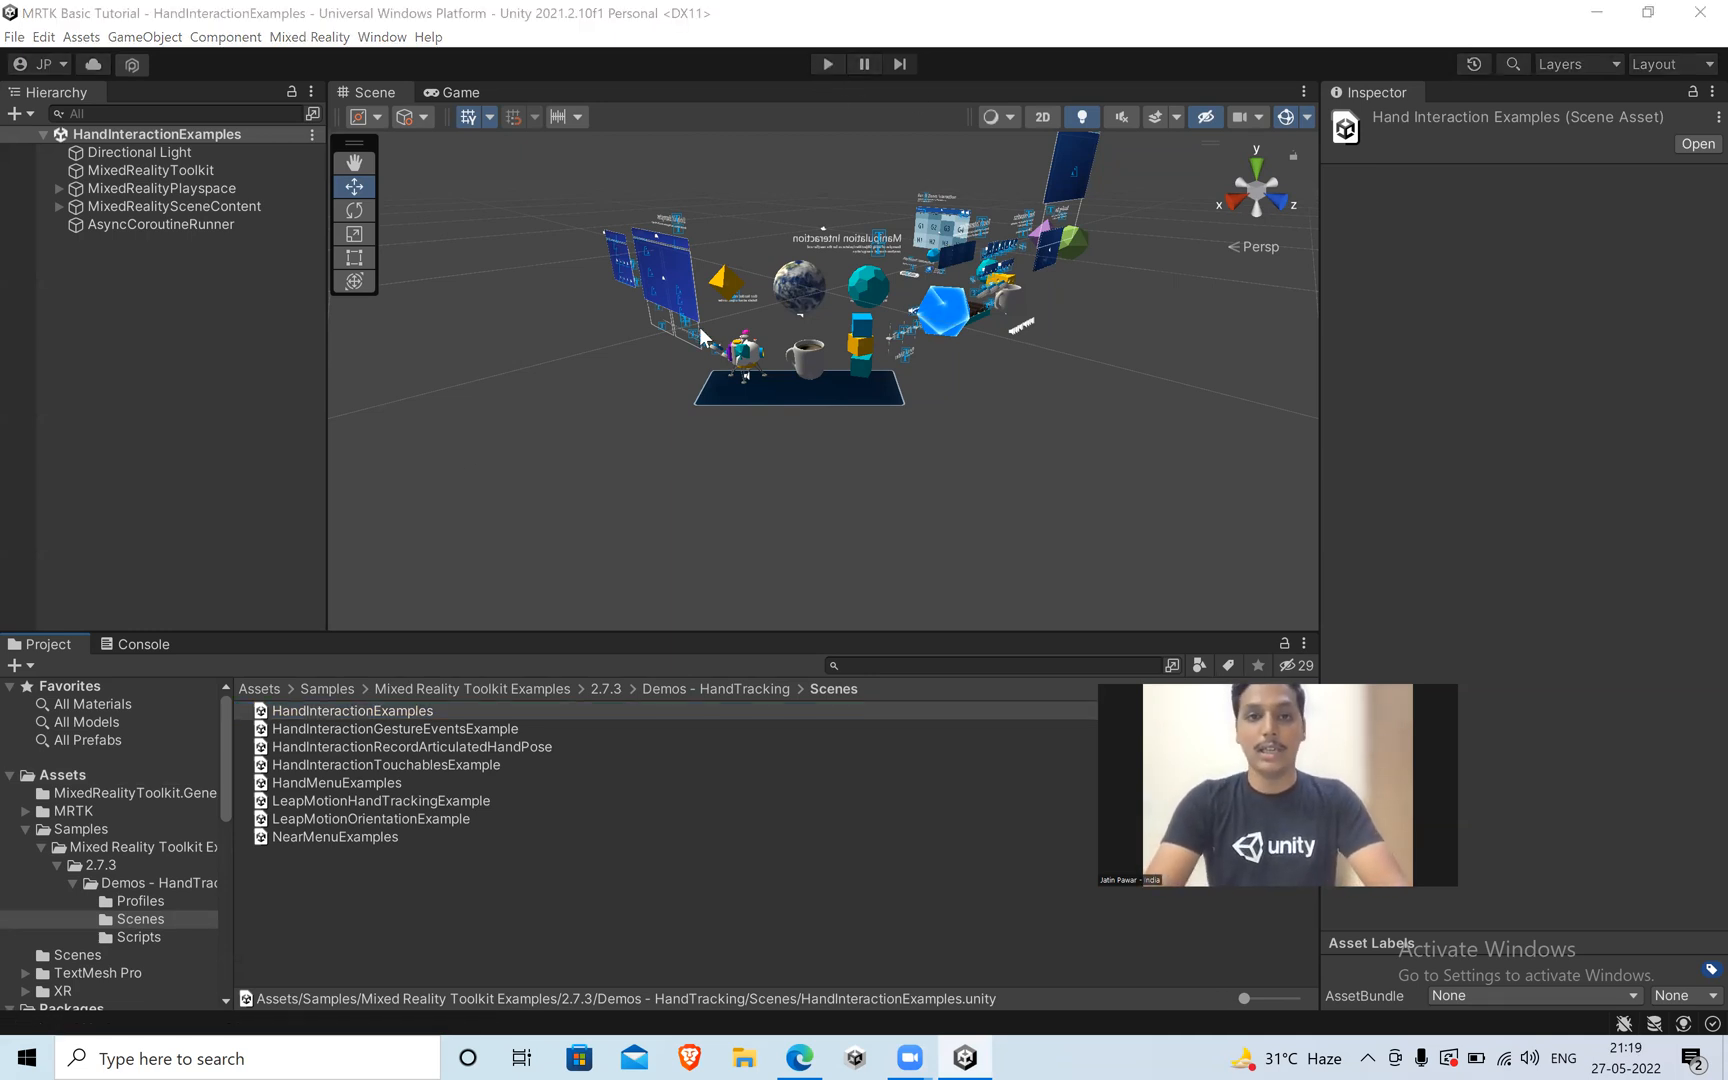
Run the HandInteractionExamples scene in play mode and maximize the Game view.
click(826, 60)
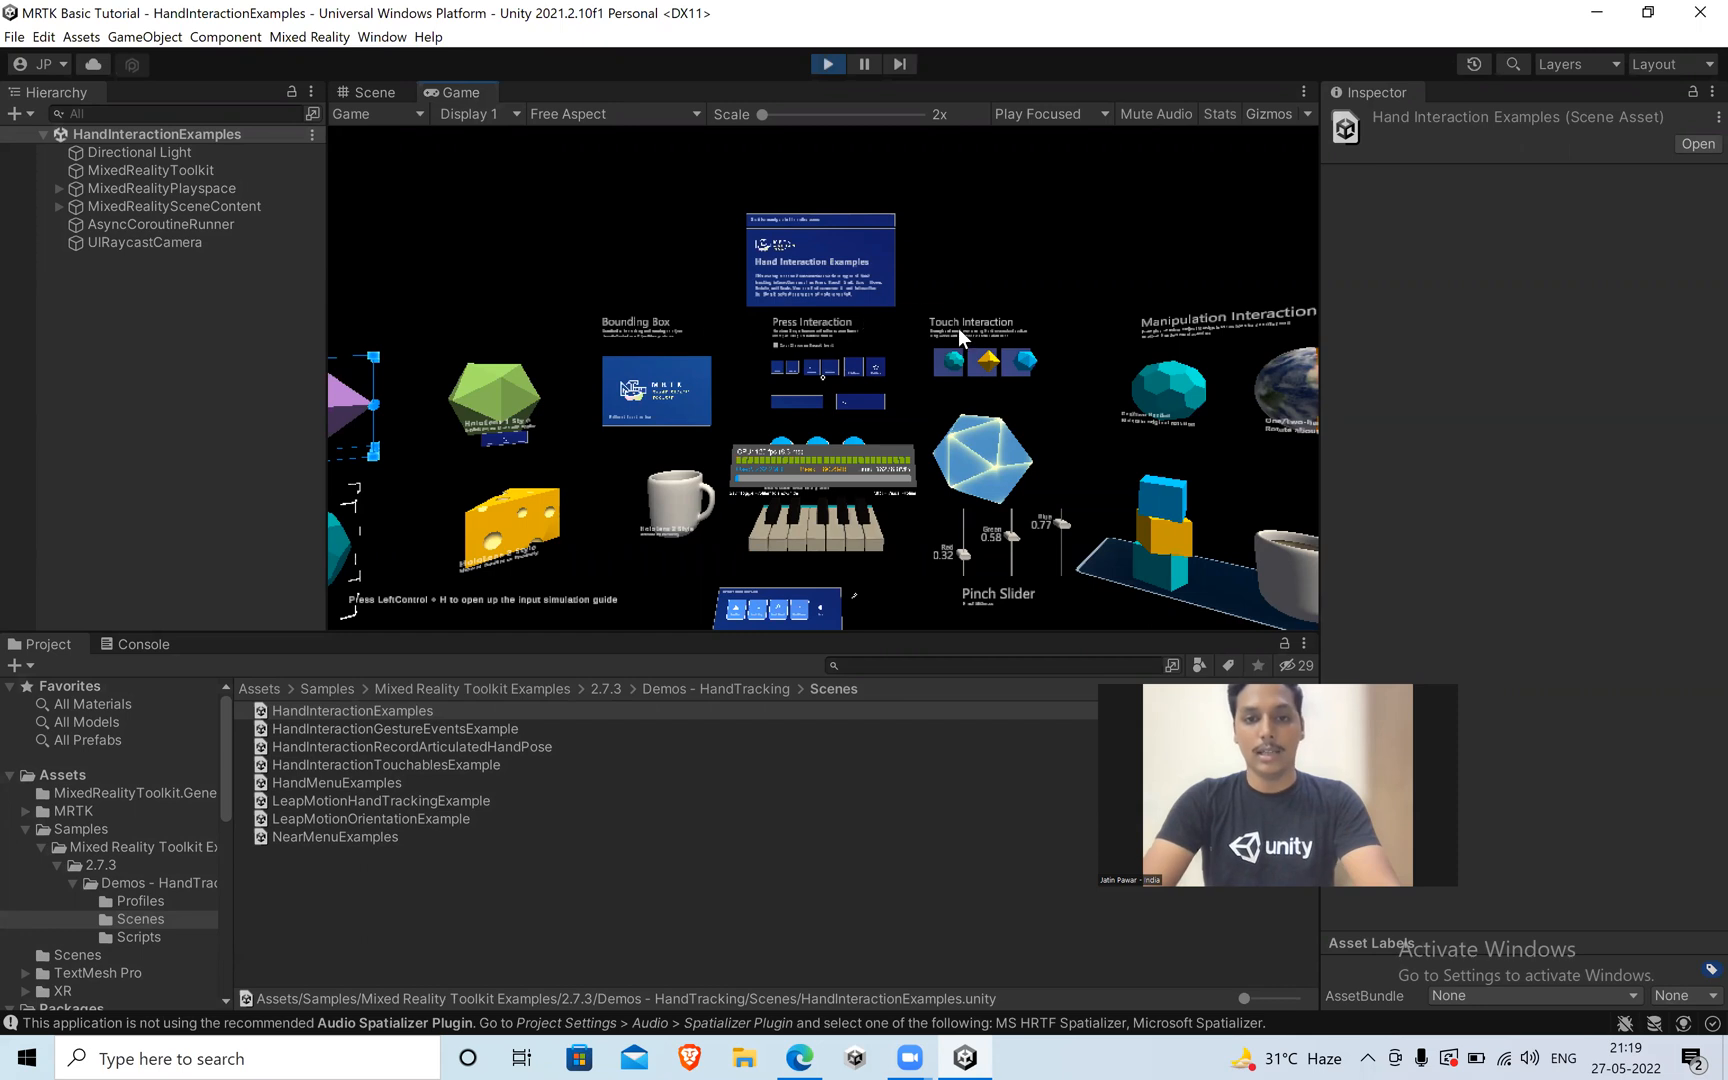
right_click(462, 92)
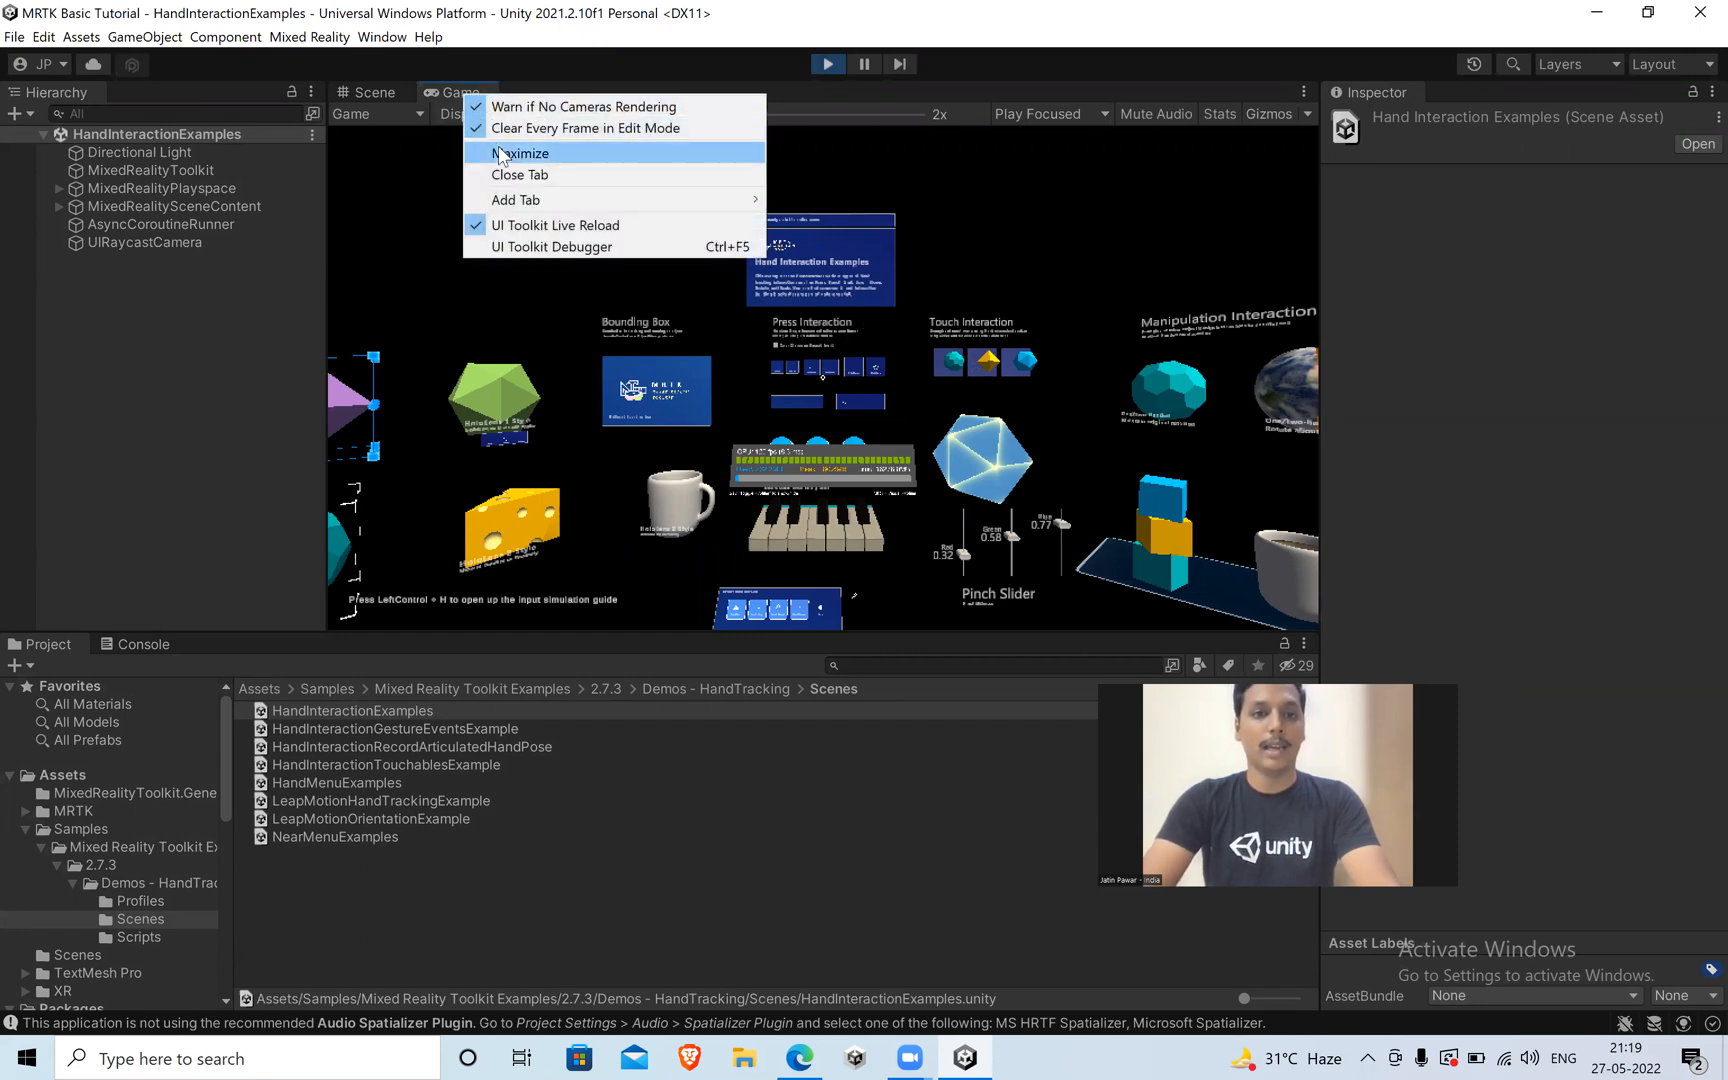
click(500, 150)
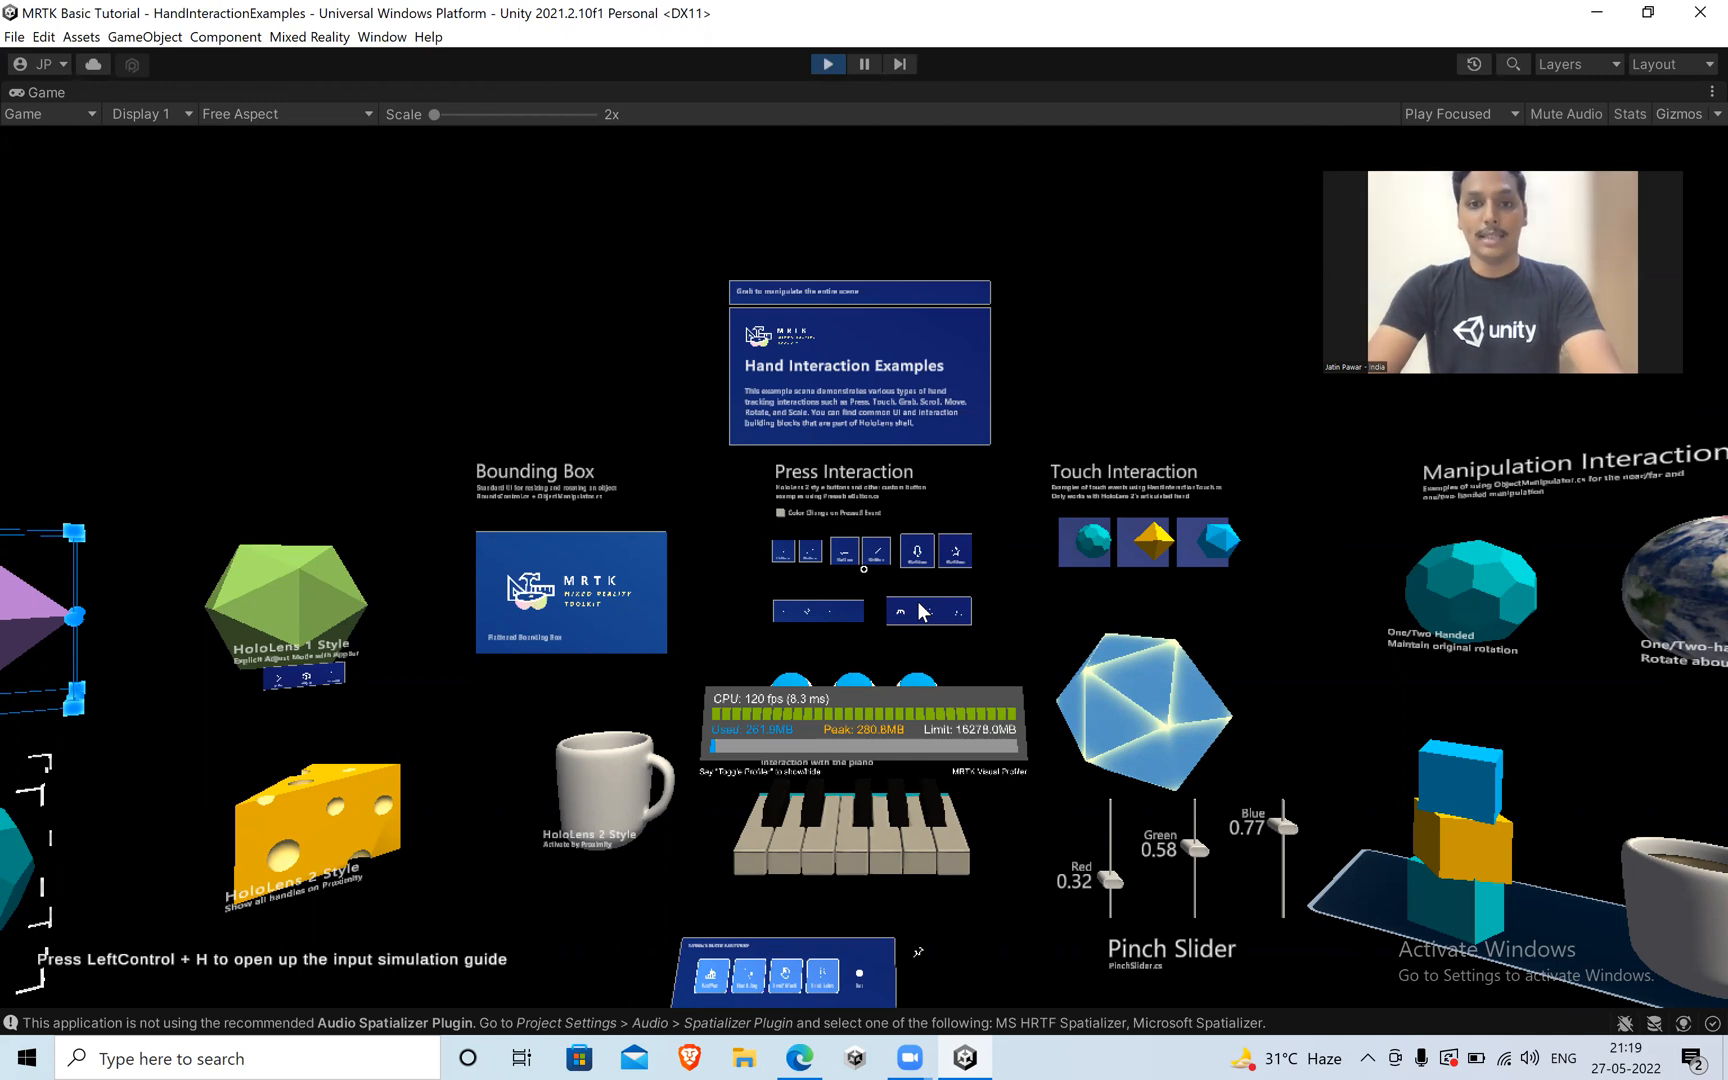
Move the simulated camera forward, backward and sideways through the running scene to examine its interaction examples.
key(a)
key(s)
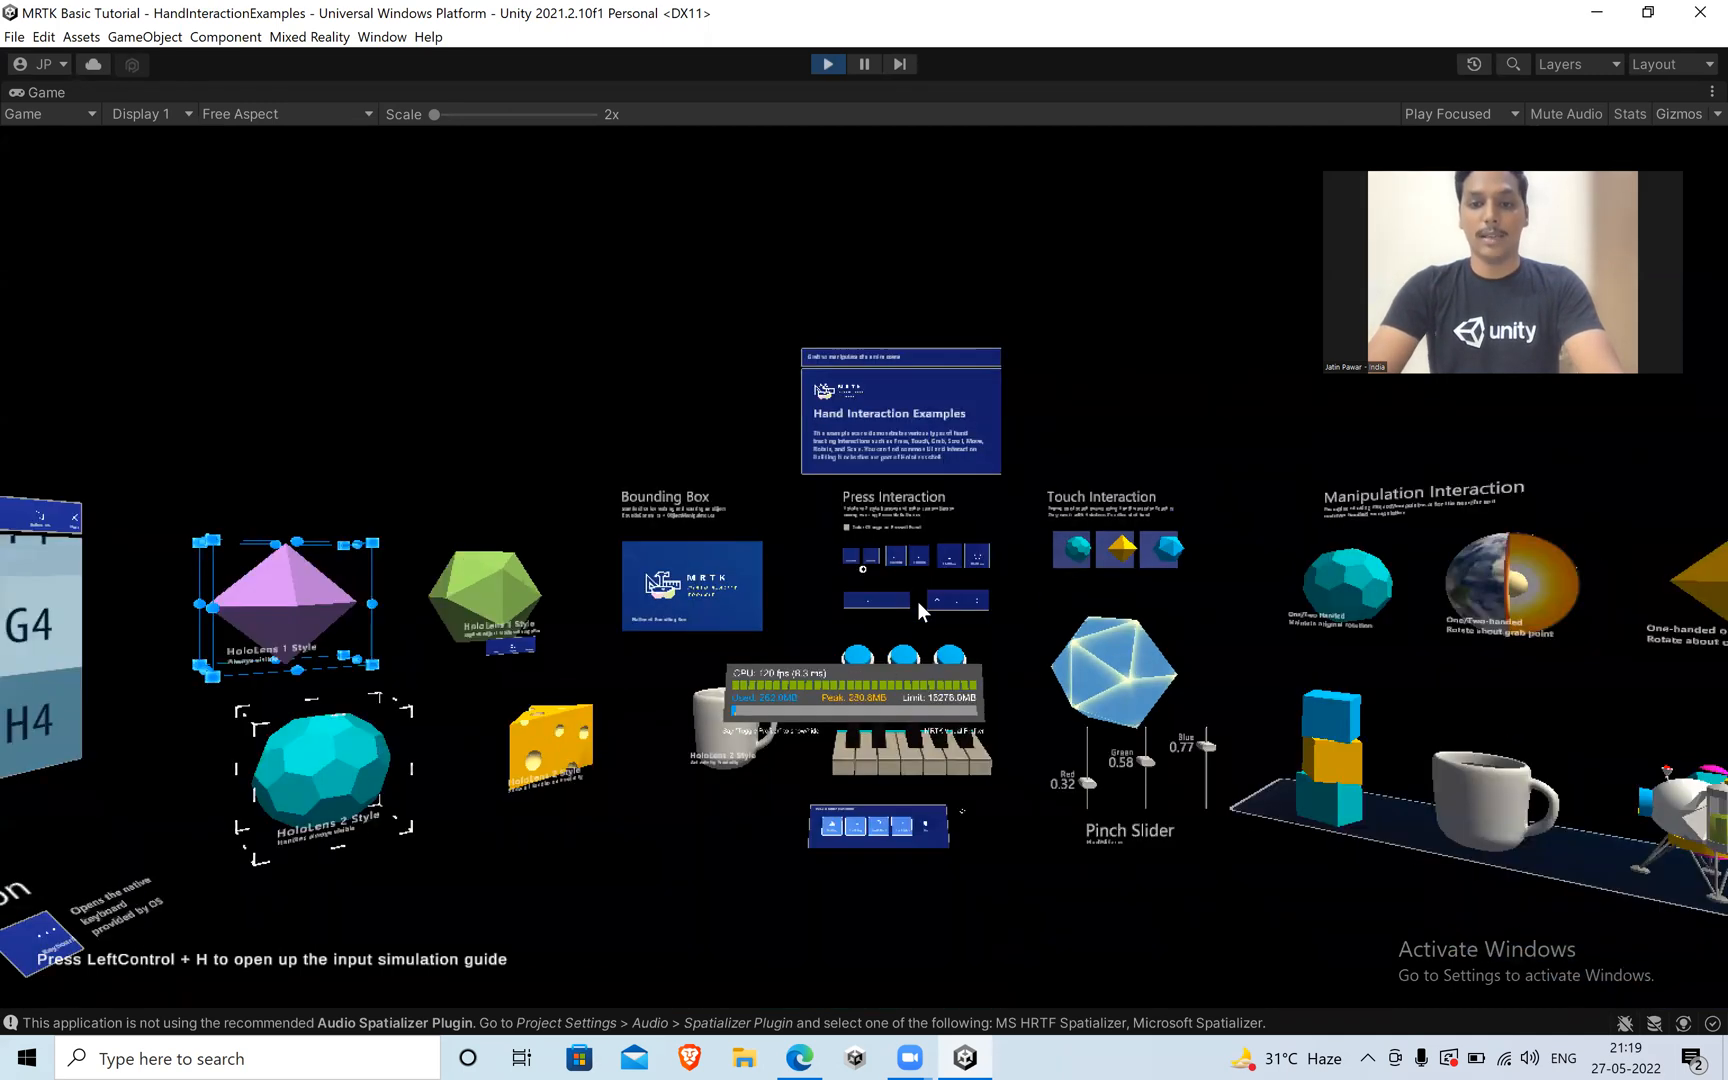
key(d)
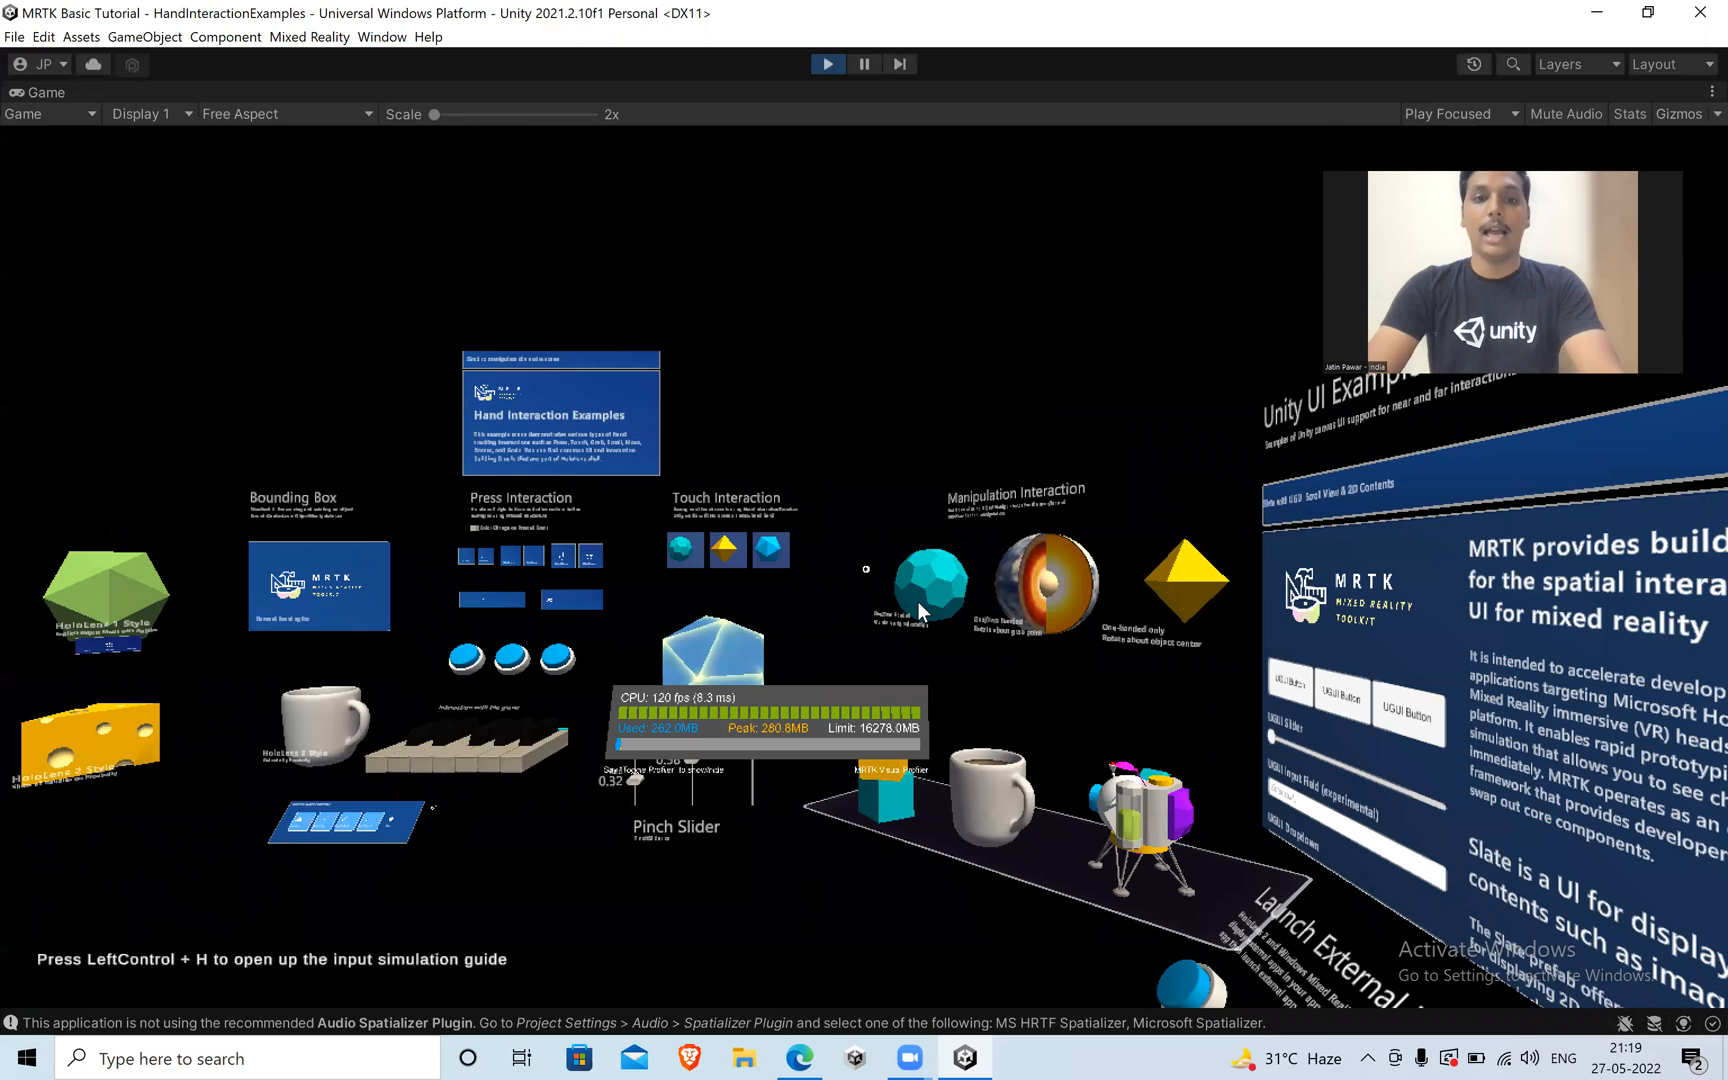
key(s)
key(a)
key(w)
key(d)
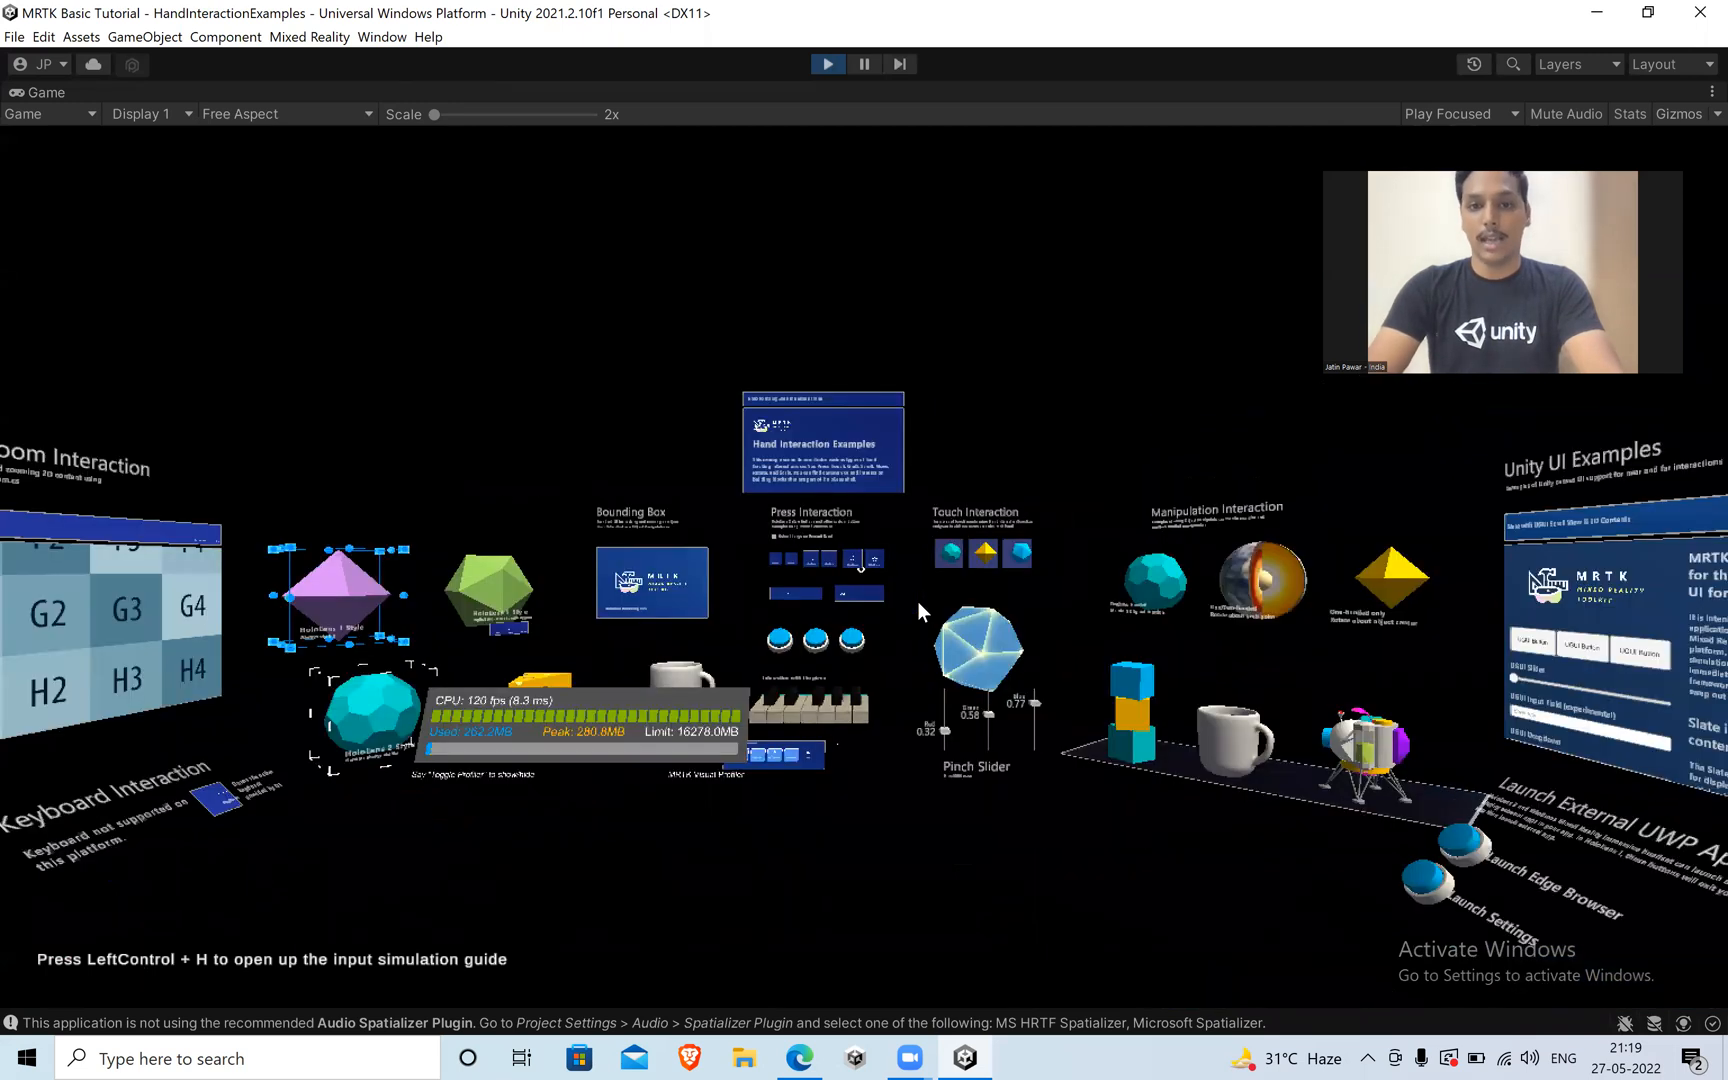
key(s)
key(w)
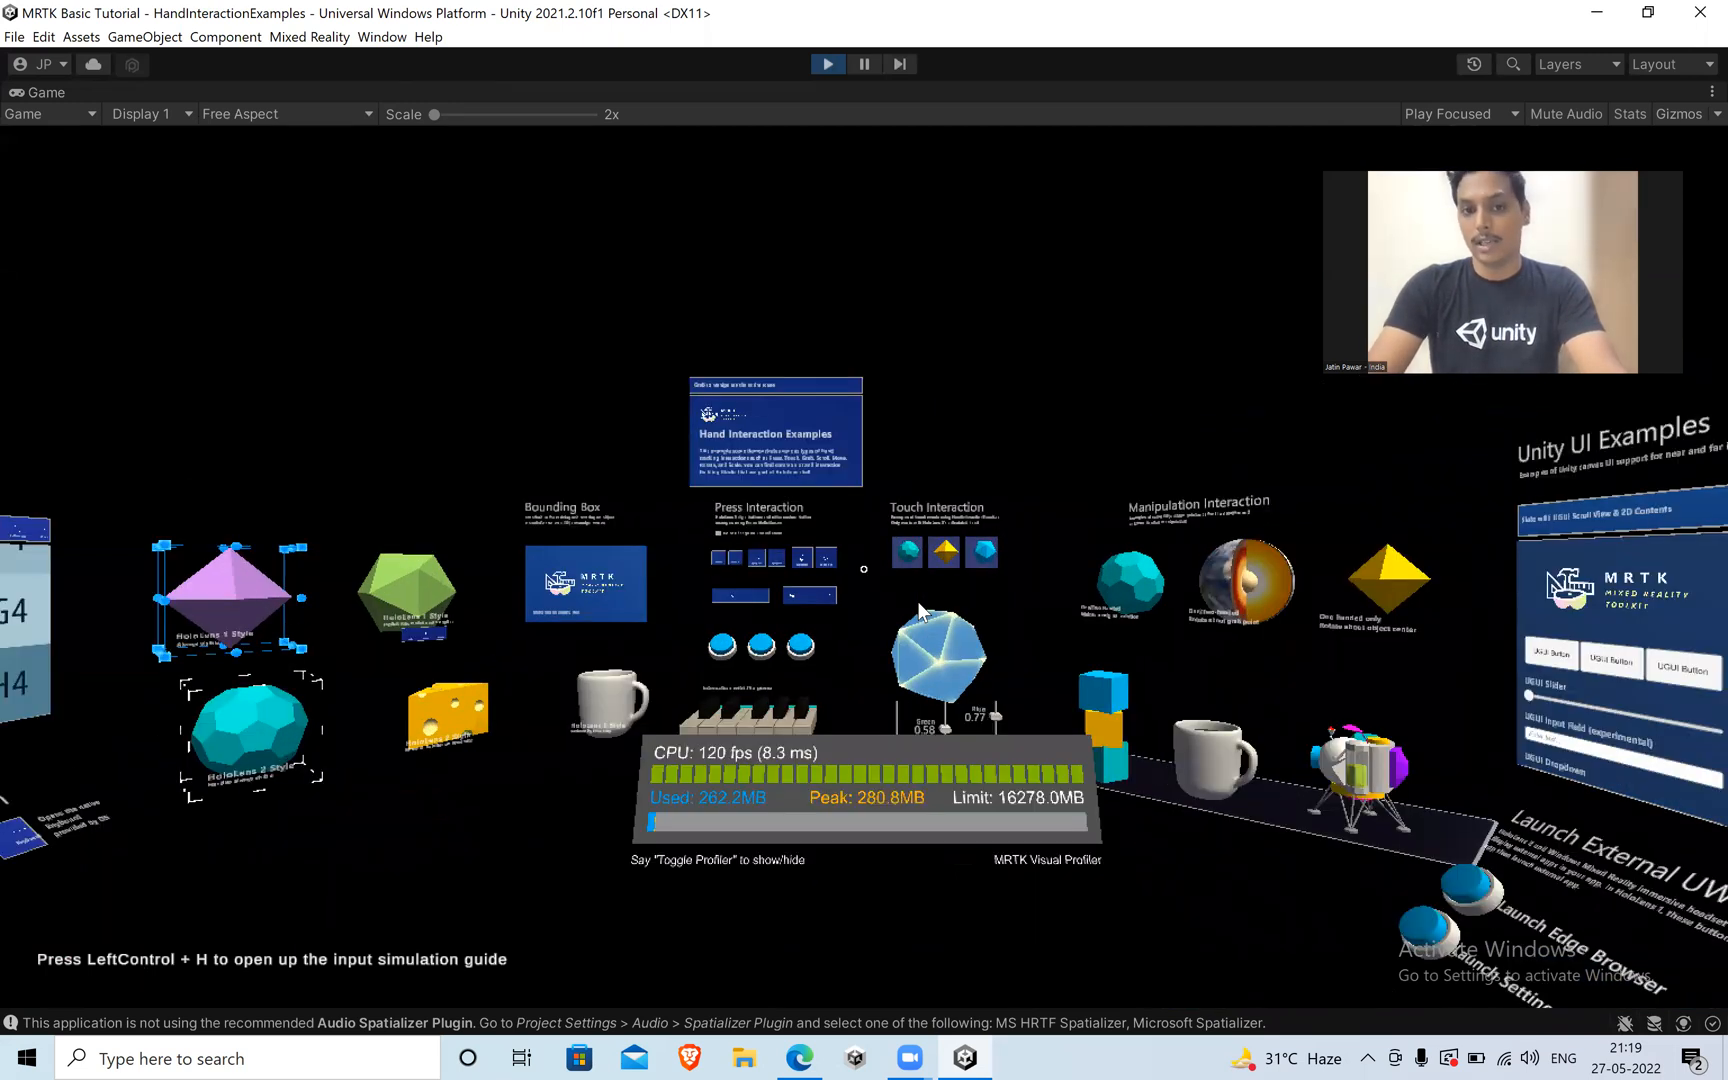
key(w)
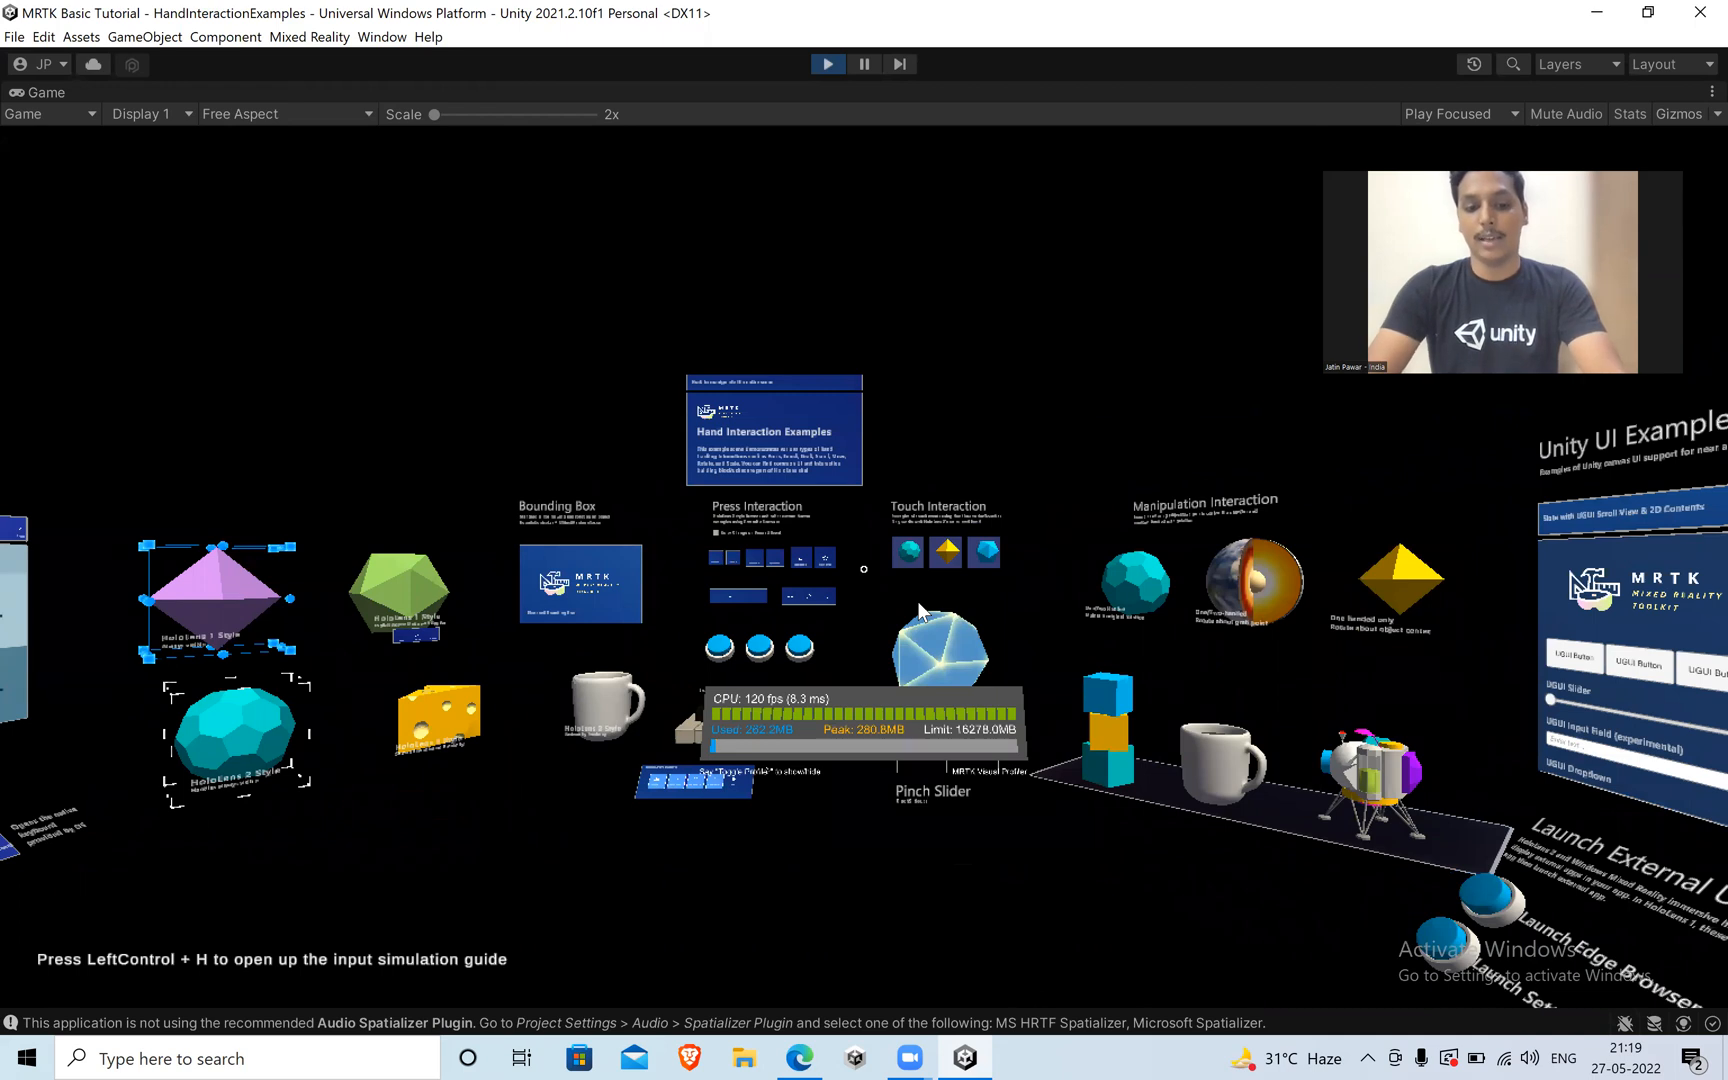
key(s)
key(s)
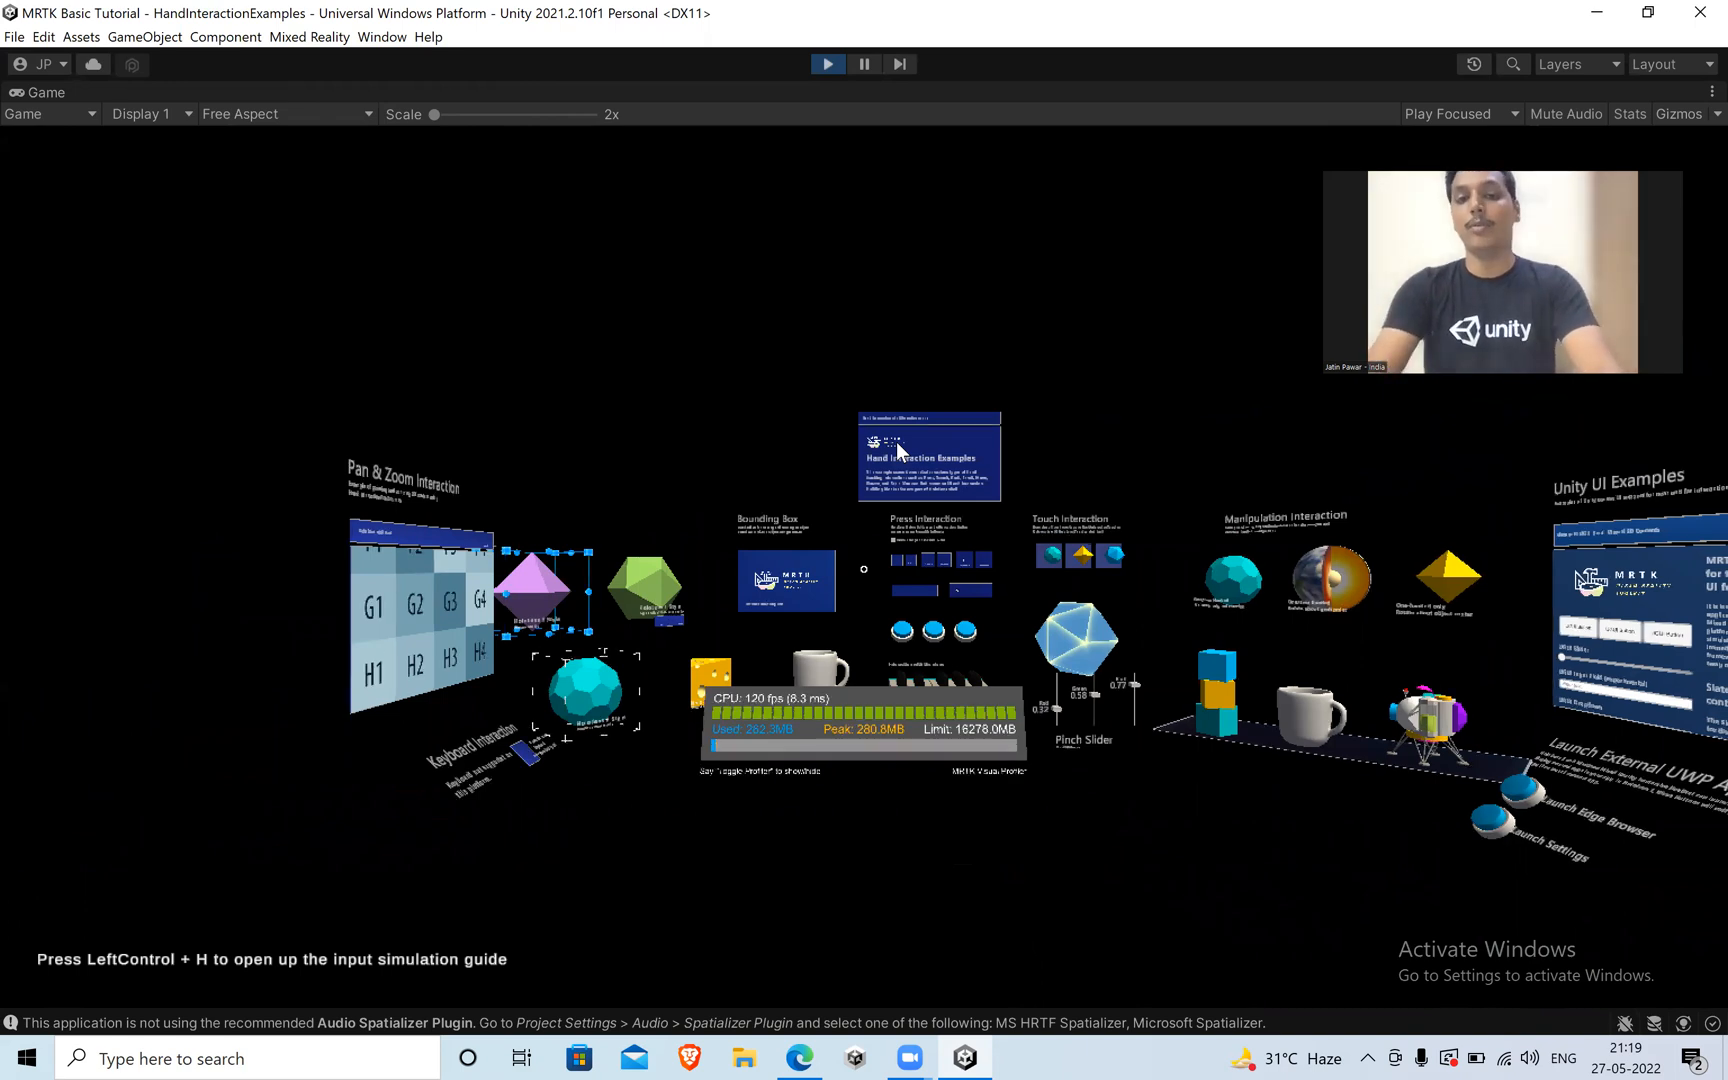
key(d)
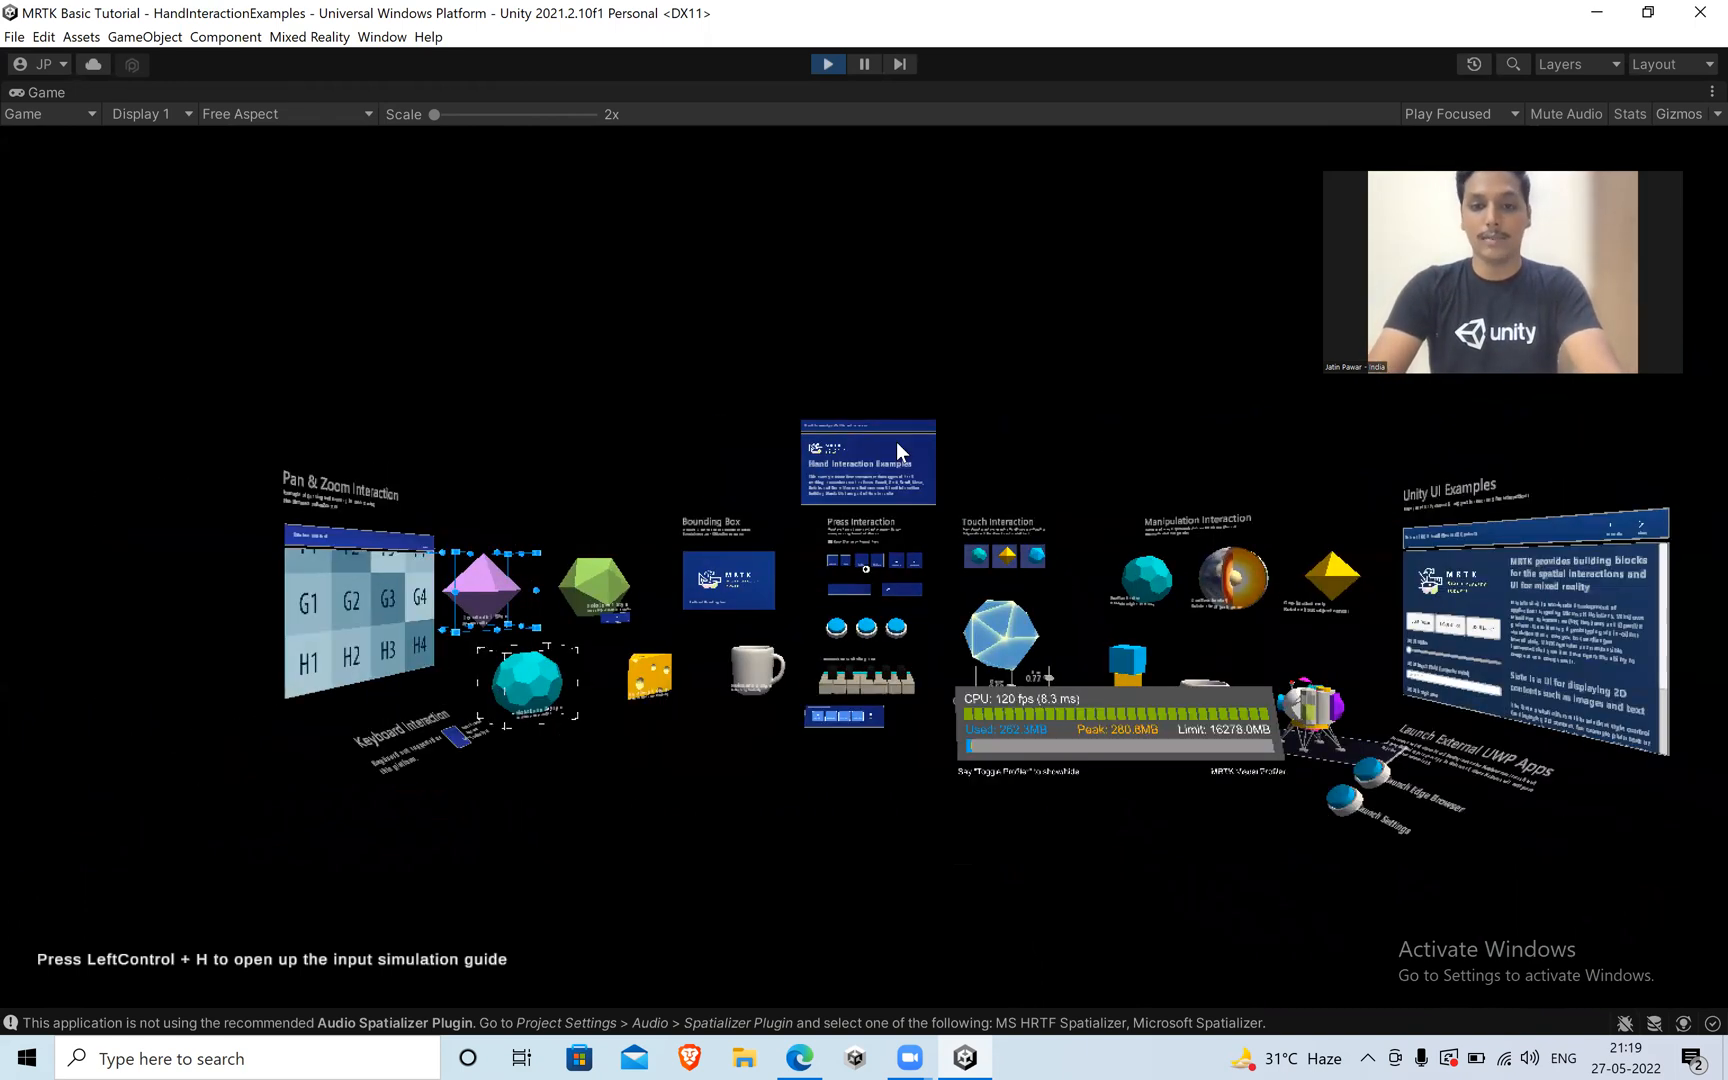
key(w)
key(w)
key(w)
key(a)
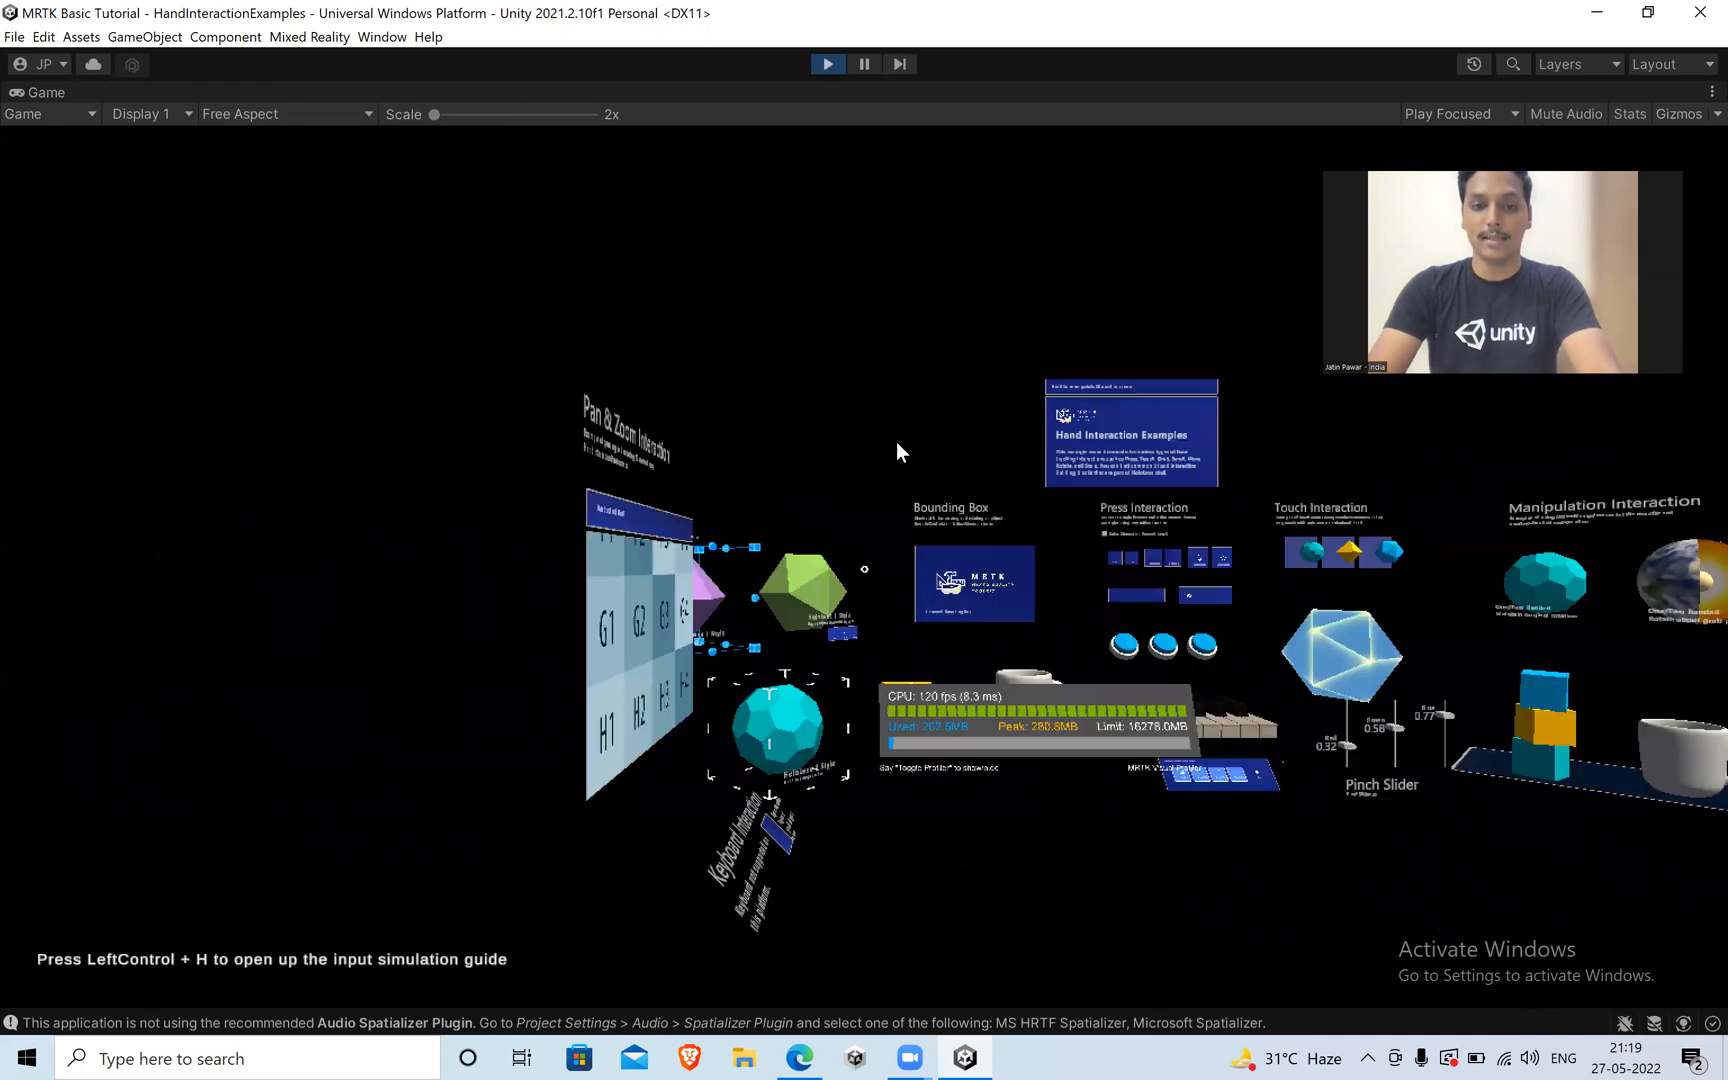
key(s)
key(d)
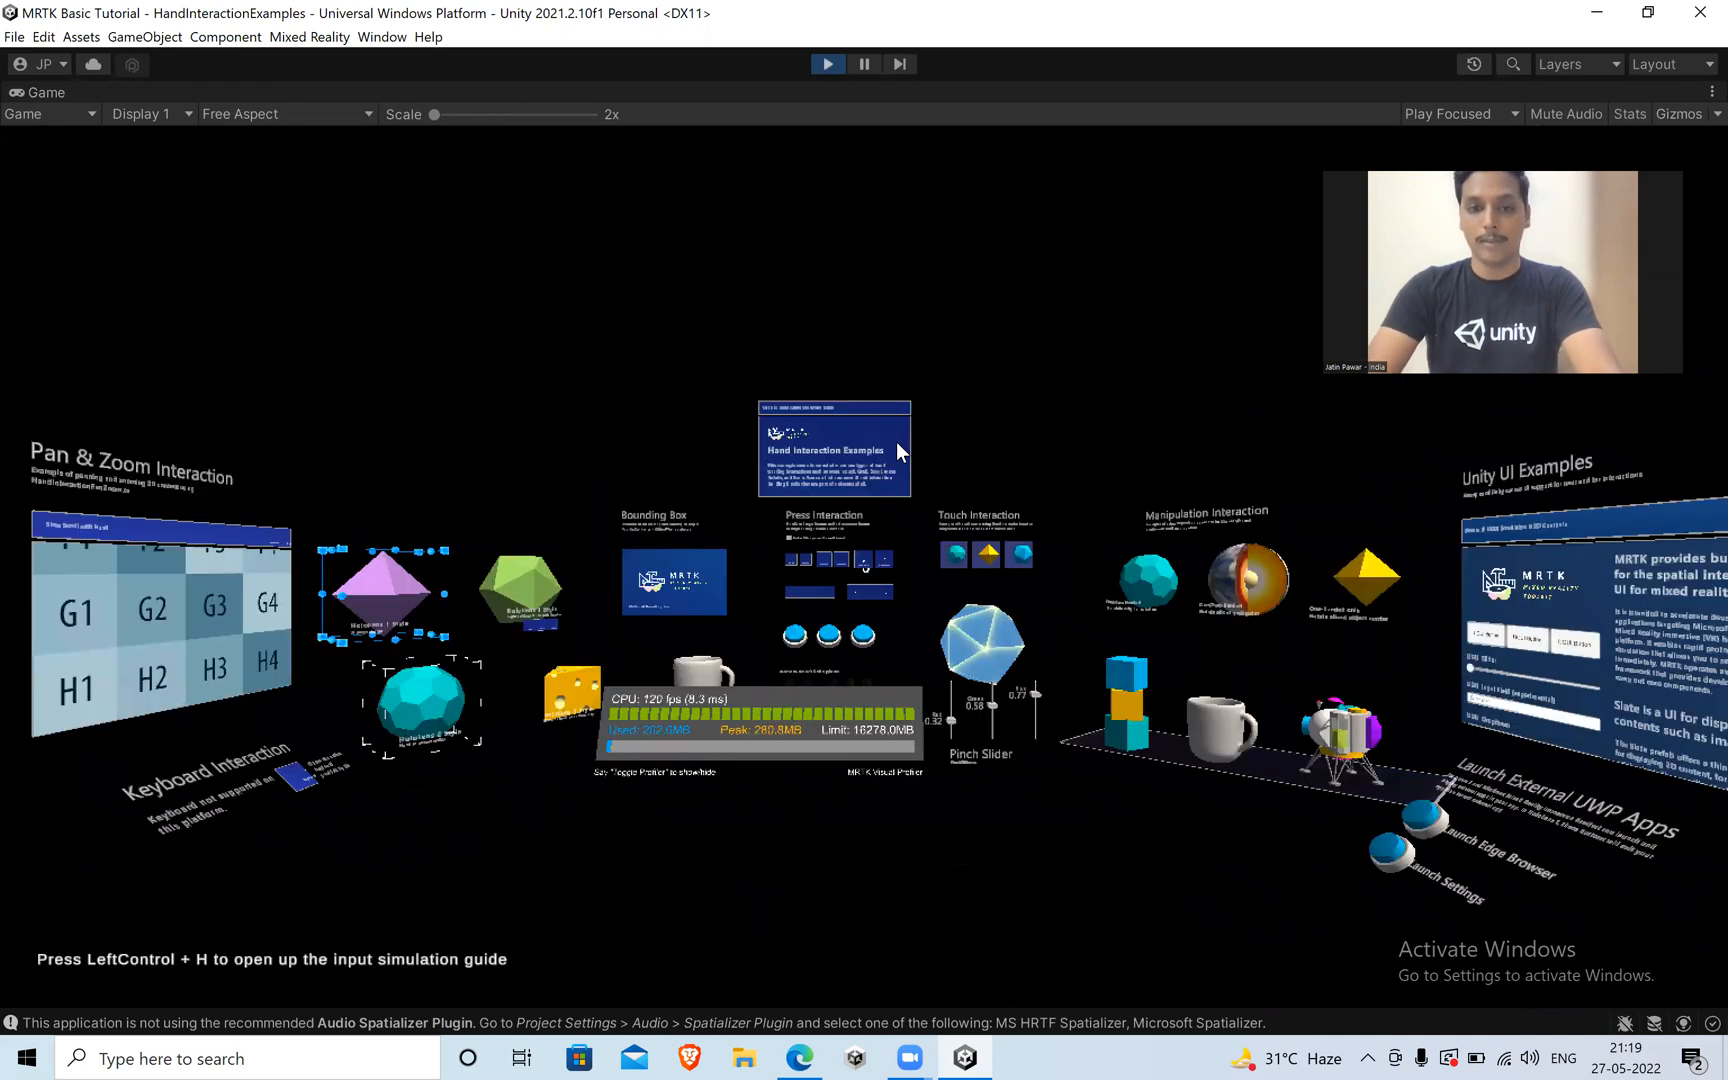
key(w)
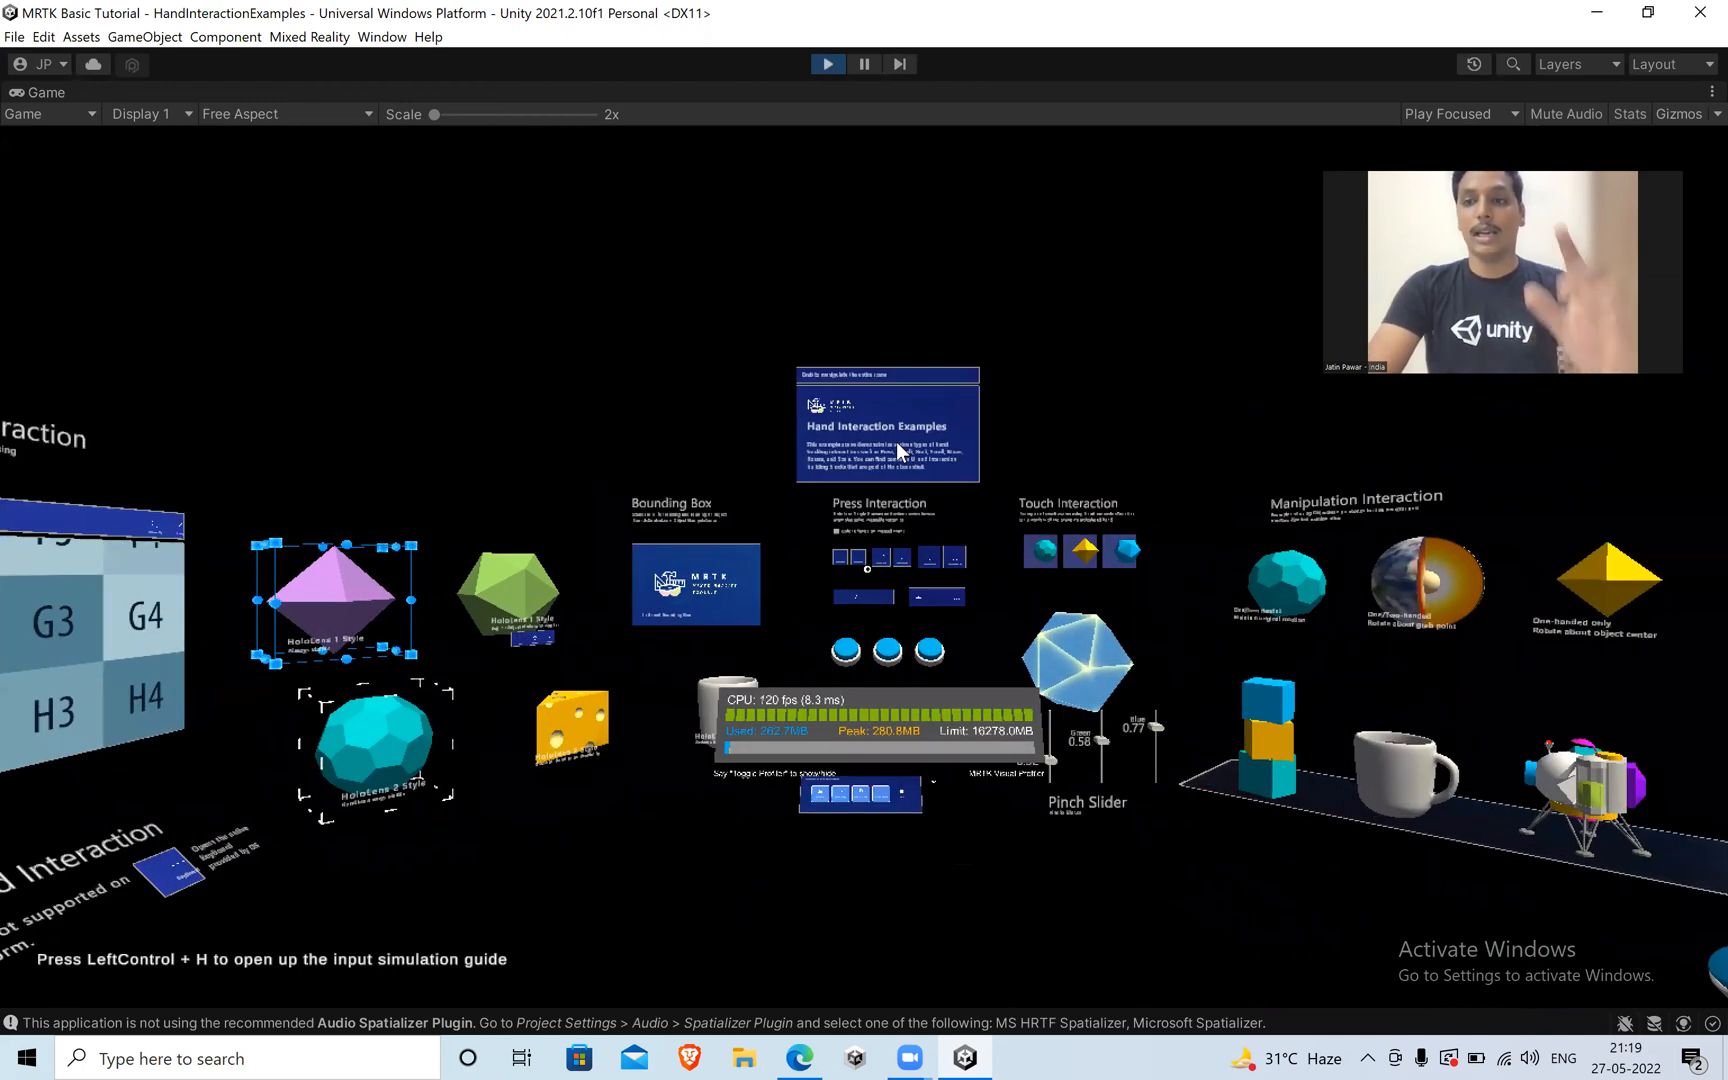
key(a)
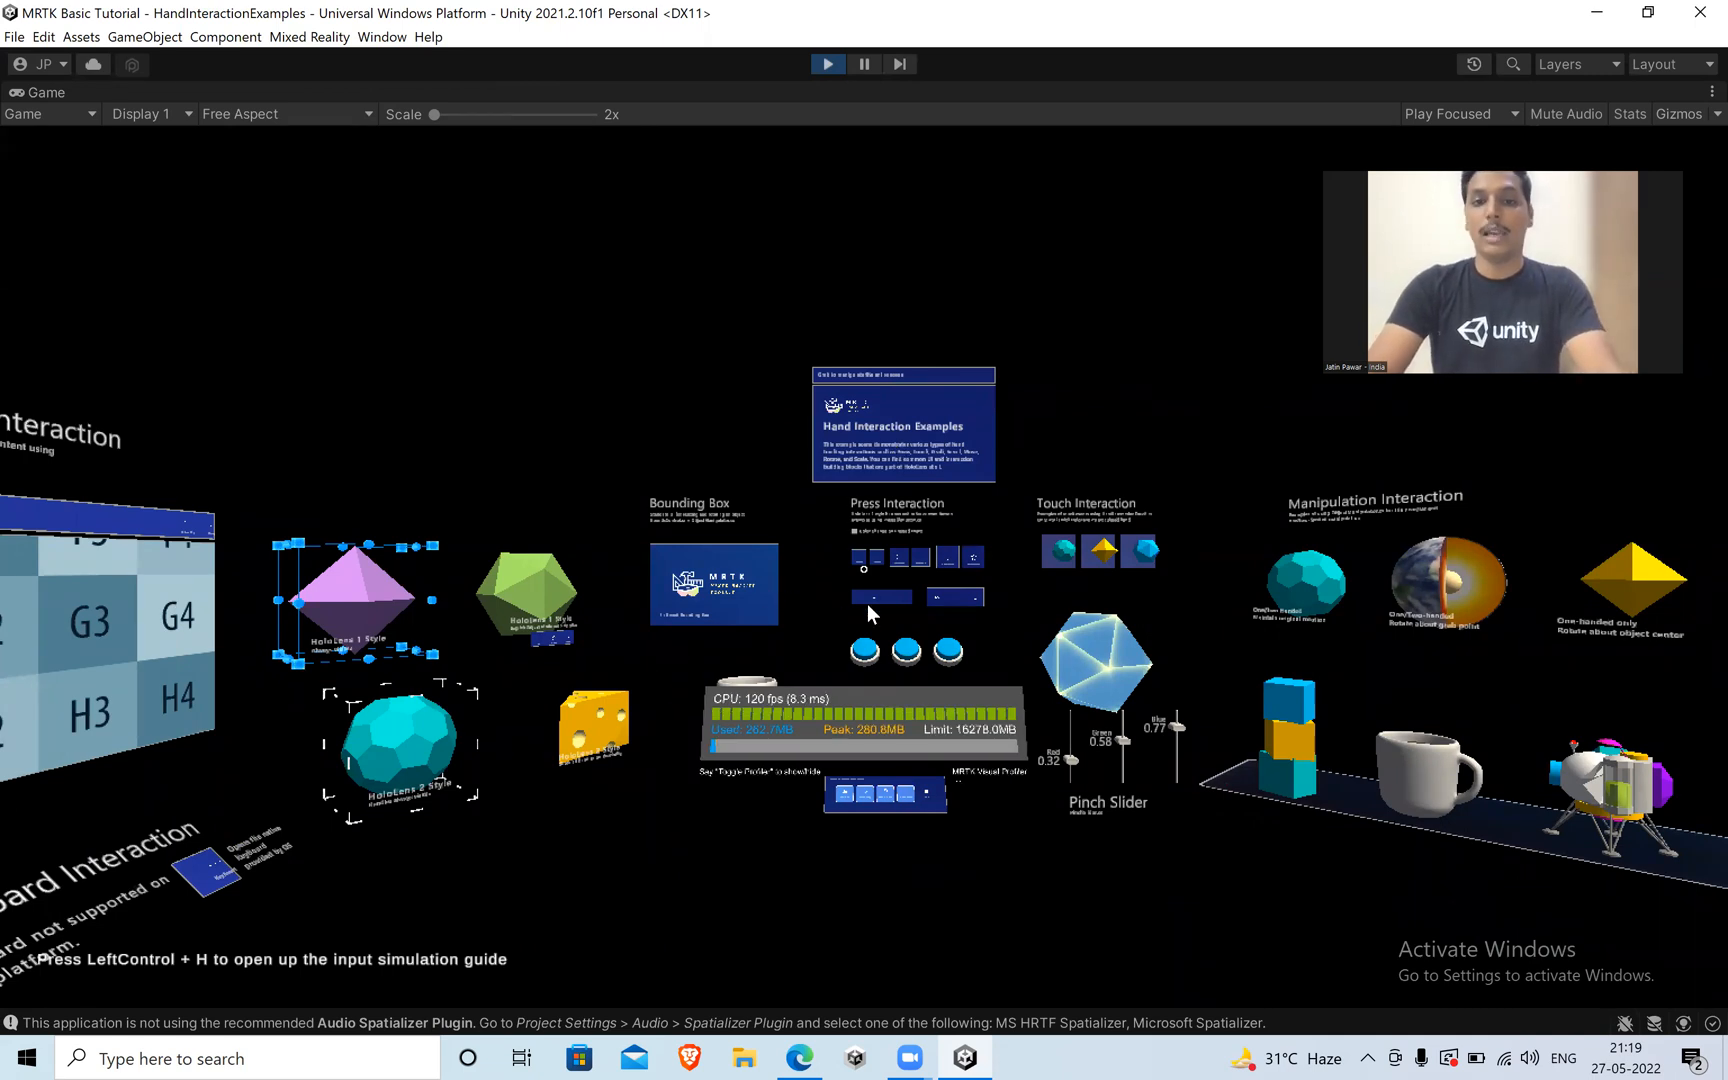
Aim the gaze cursor at the MRTK panel under Bounding Box and move the panel up and left, above its caption.
key(a)
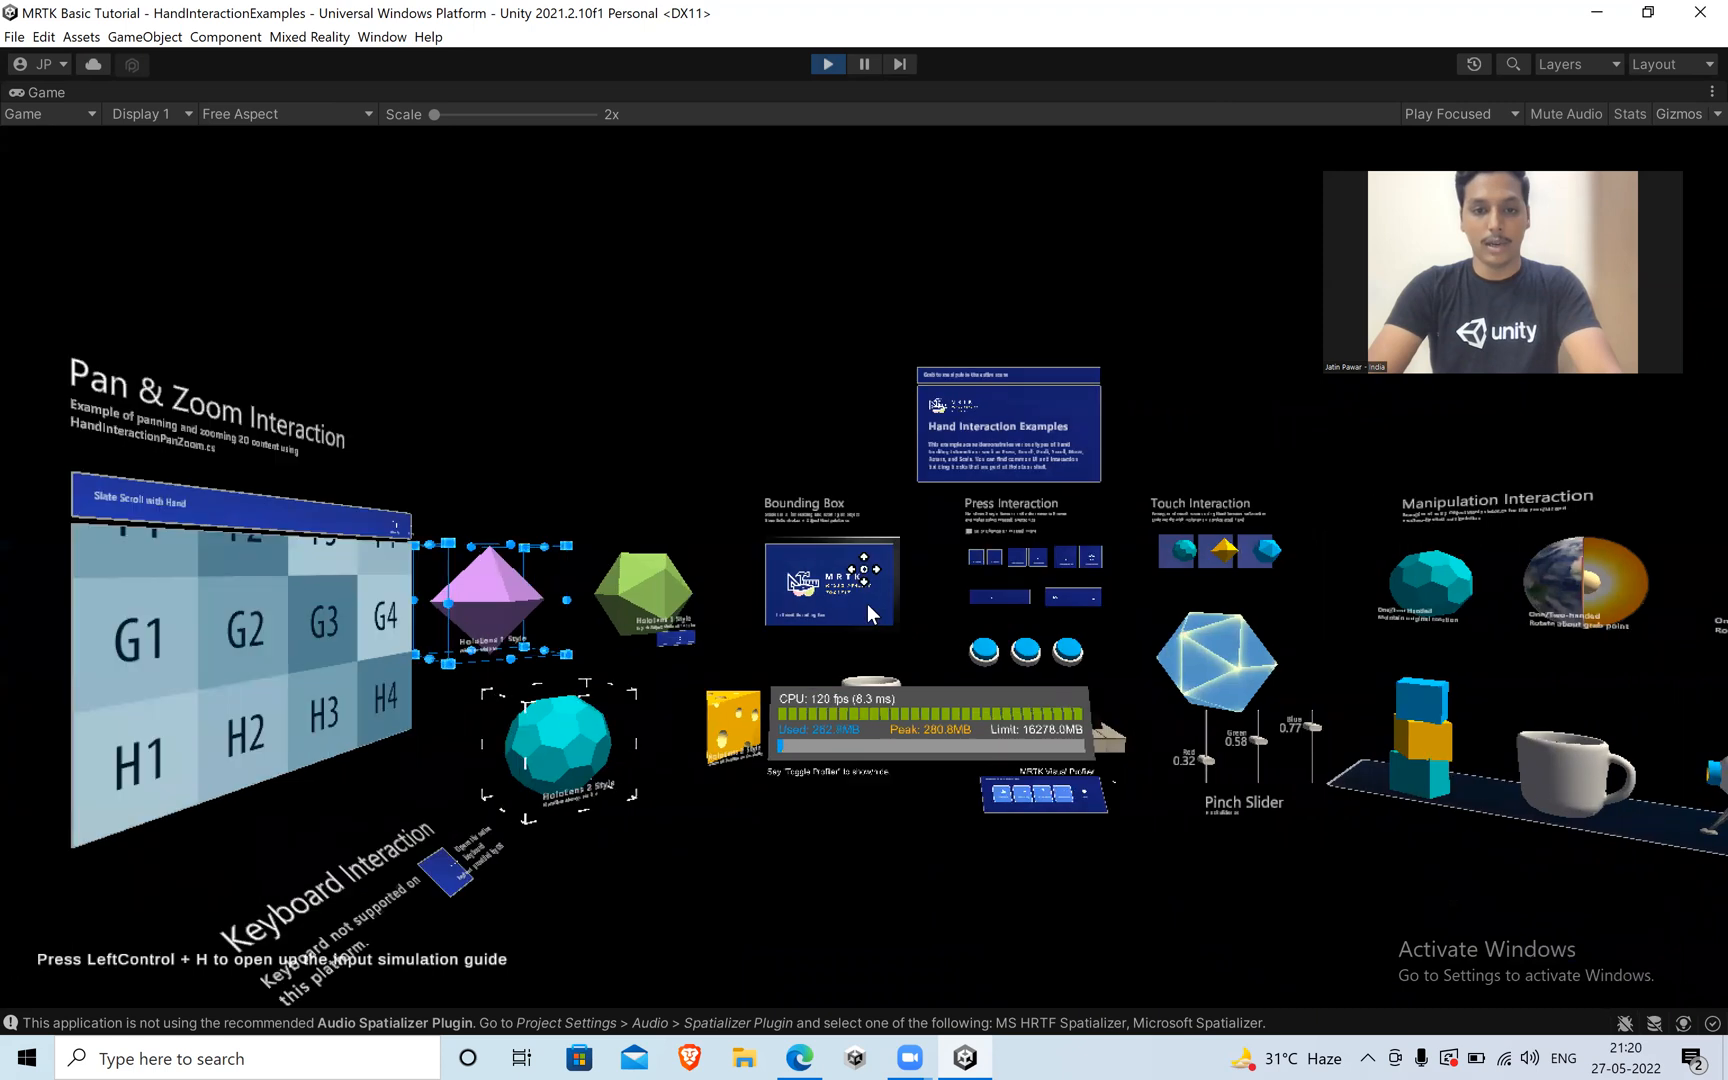
key(d)
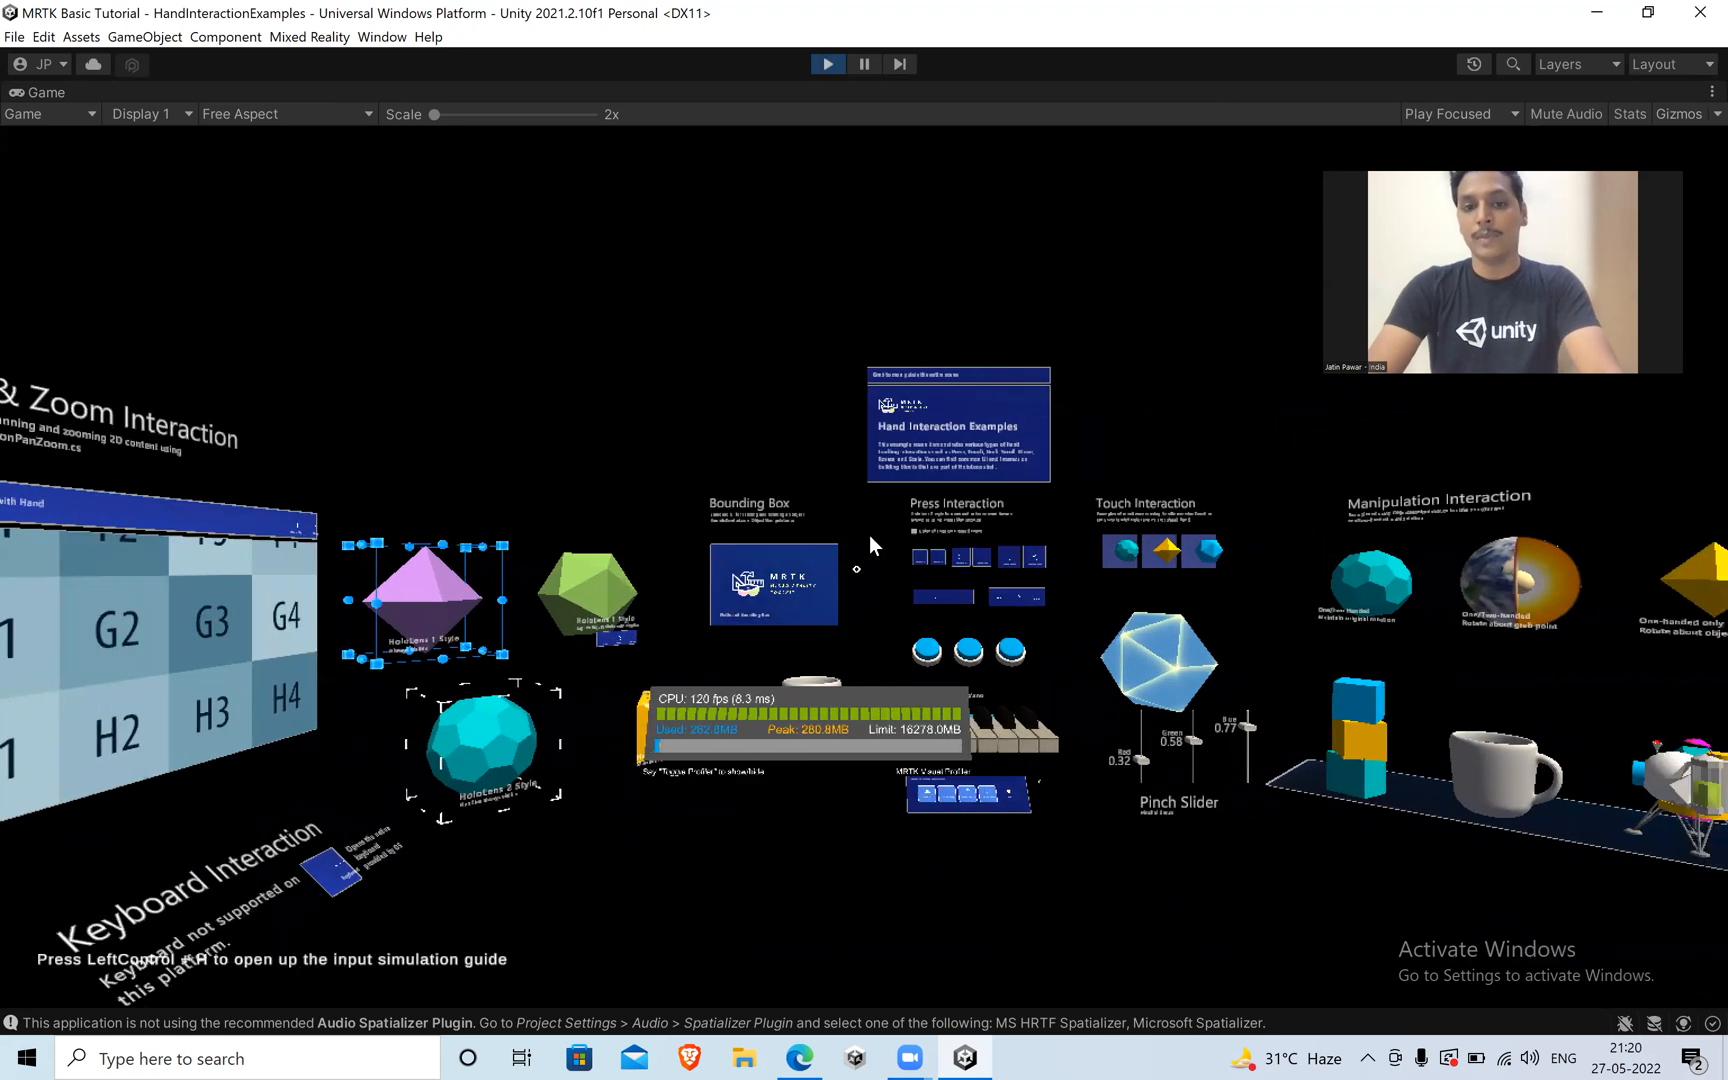
key(d)
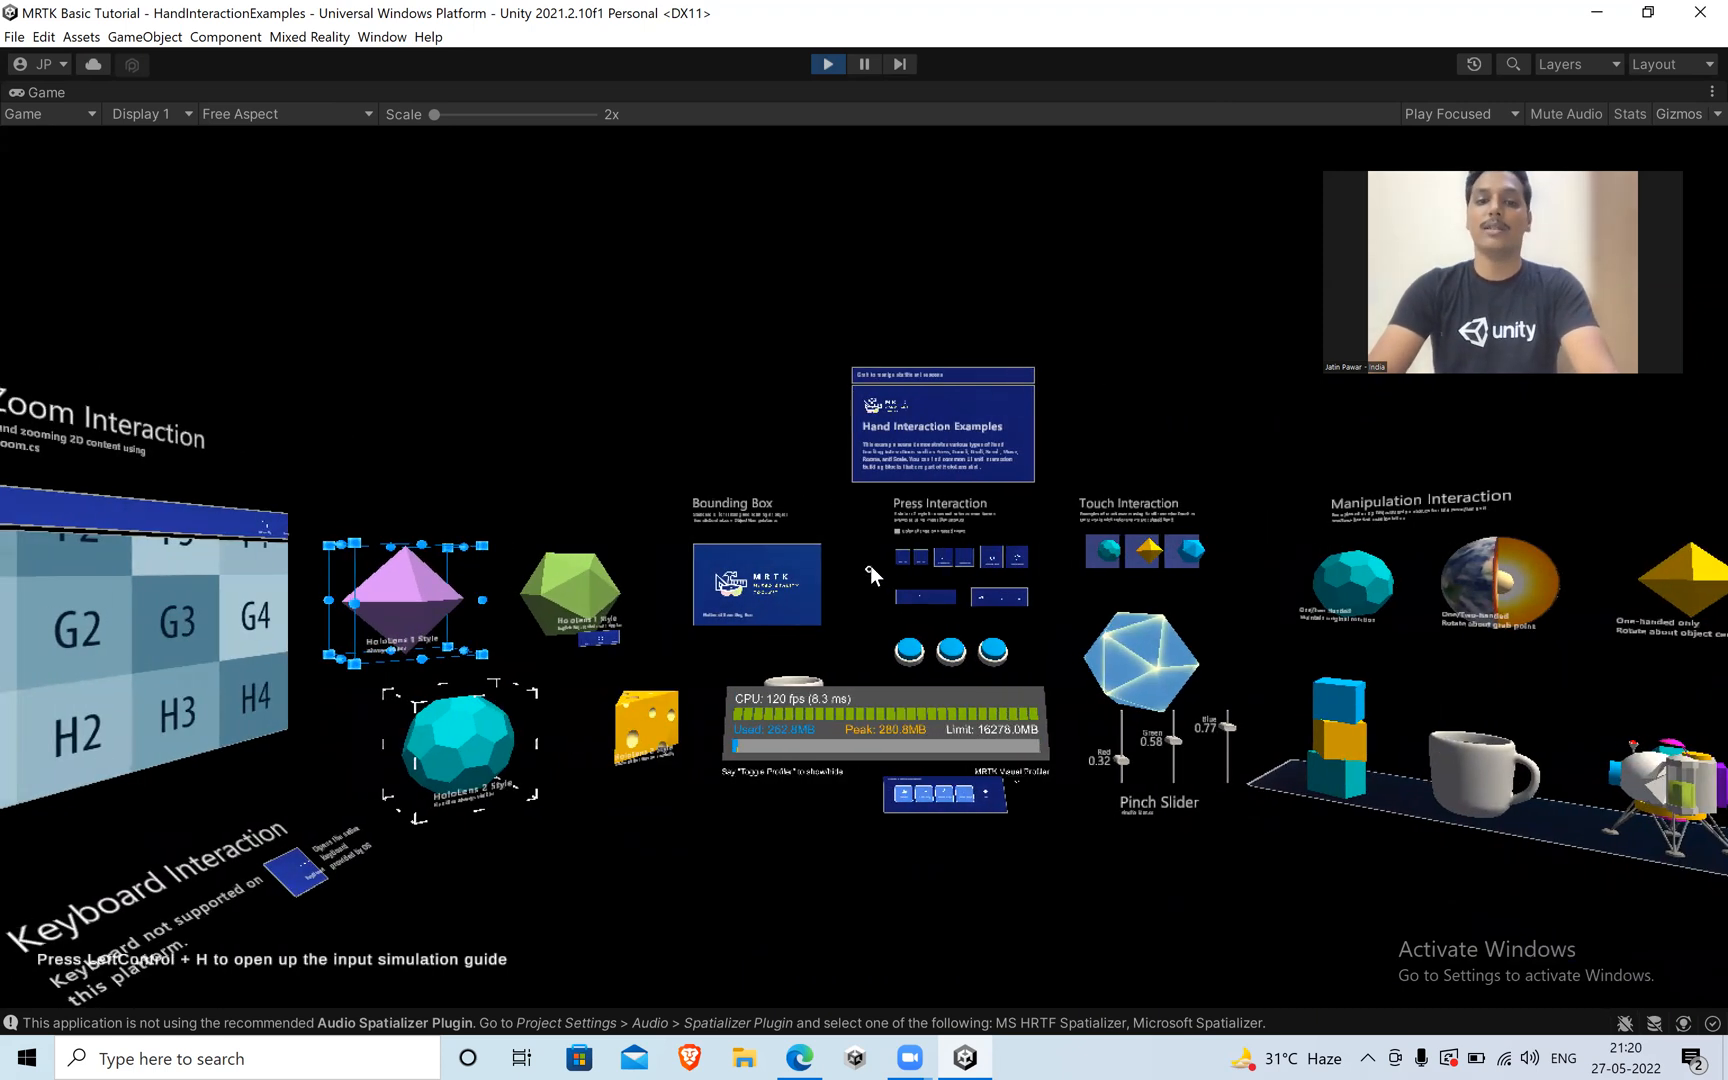
key(a)
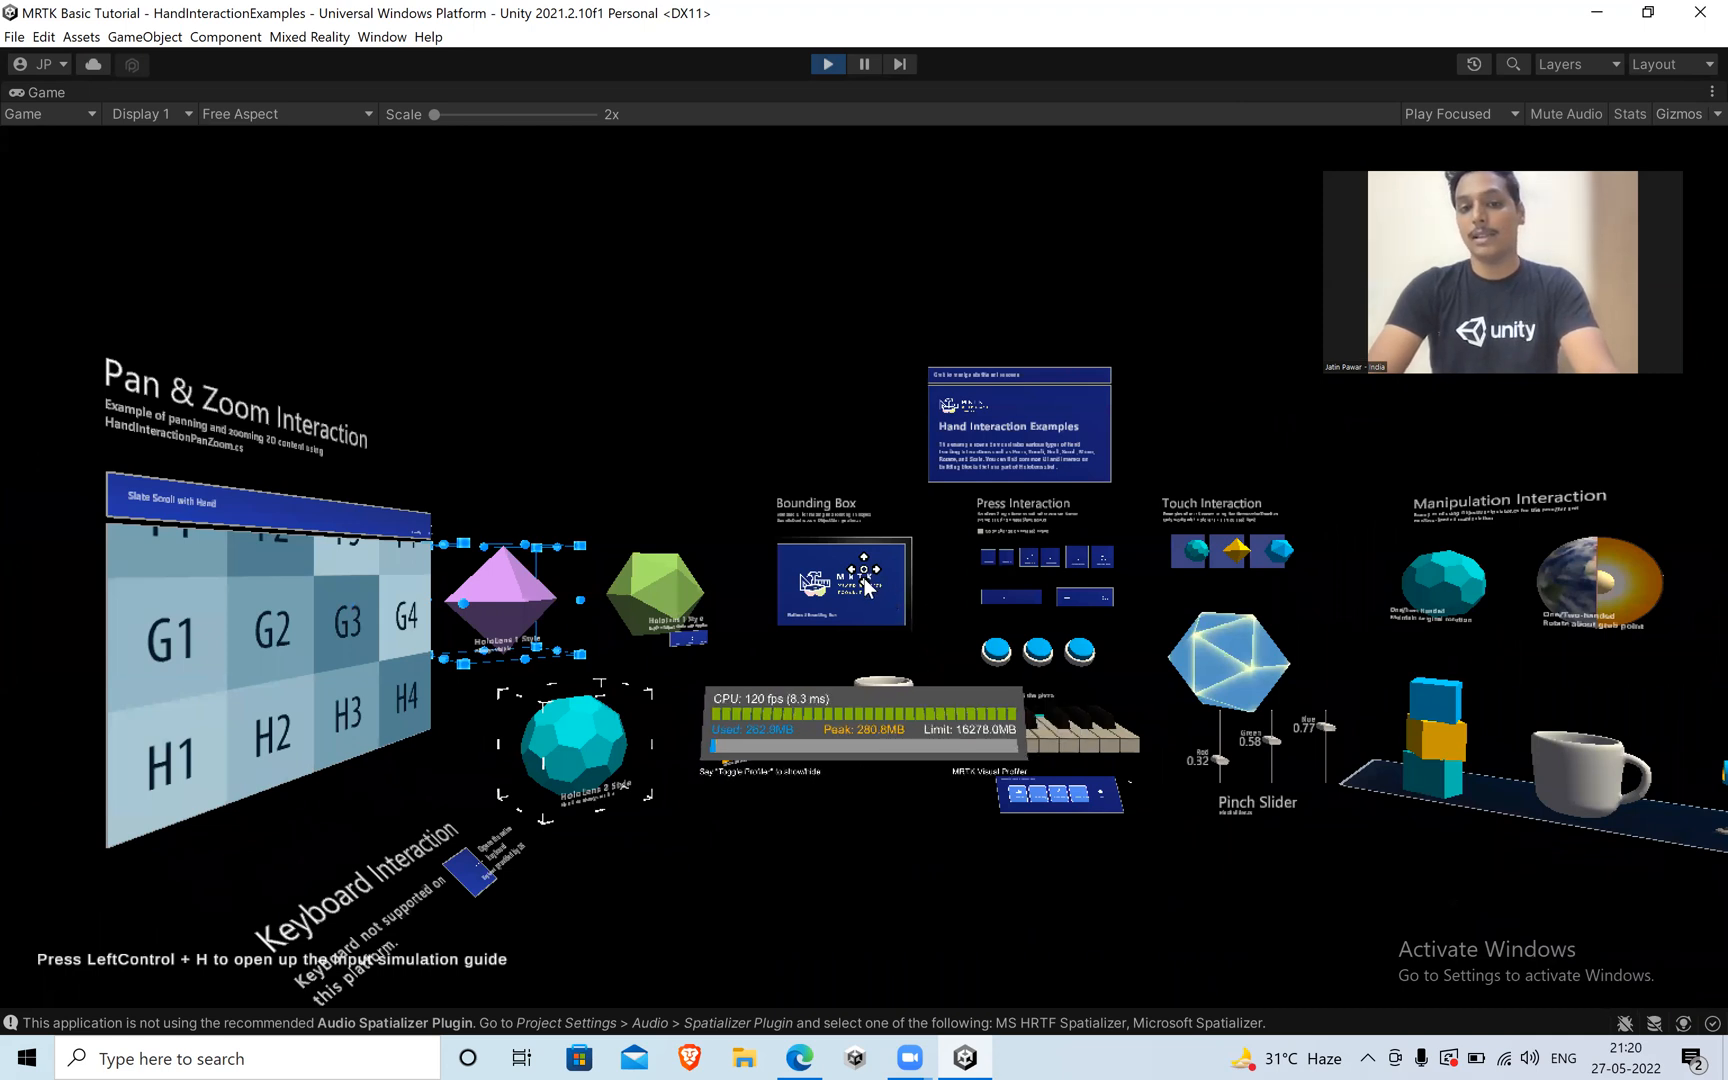
drag(922, 587, 615, 350)
drag(722, 296, 818, 396)
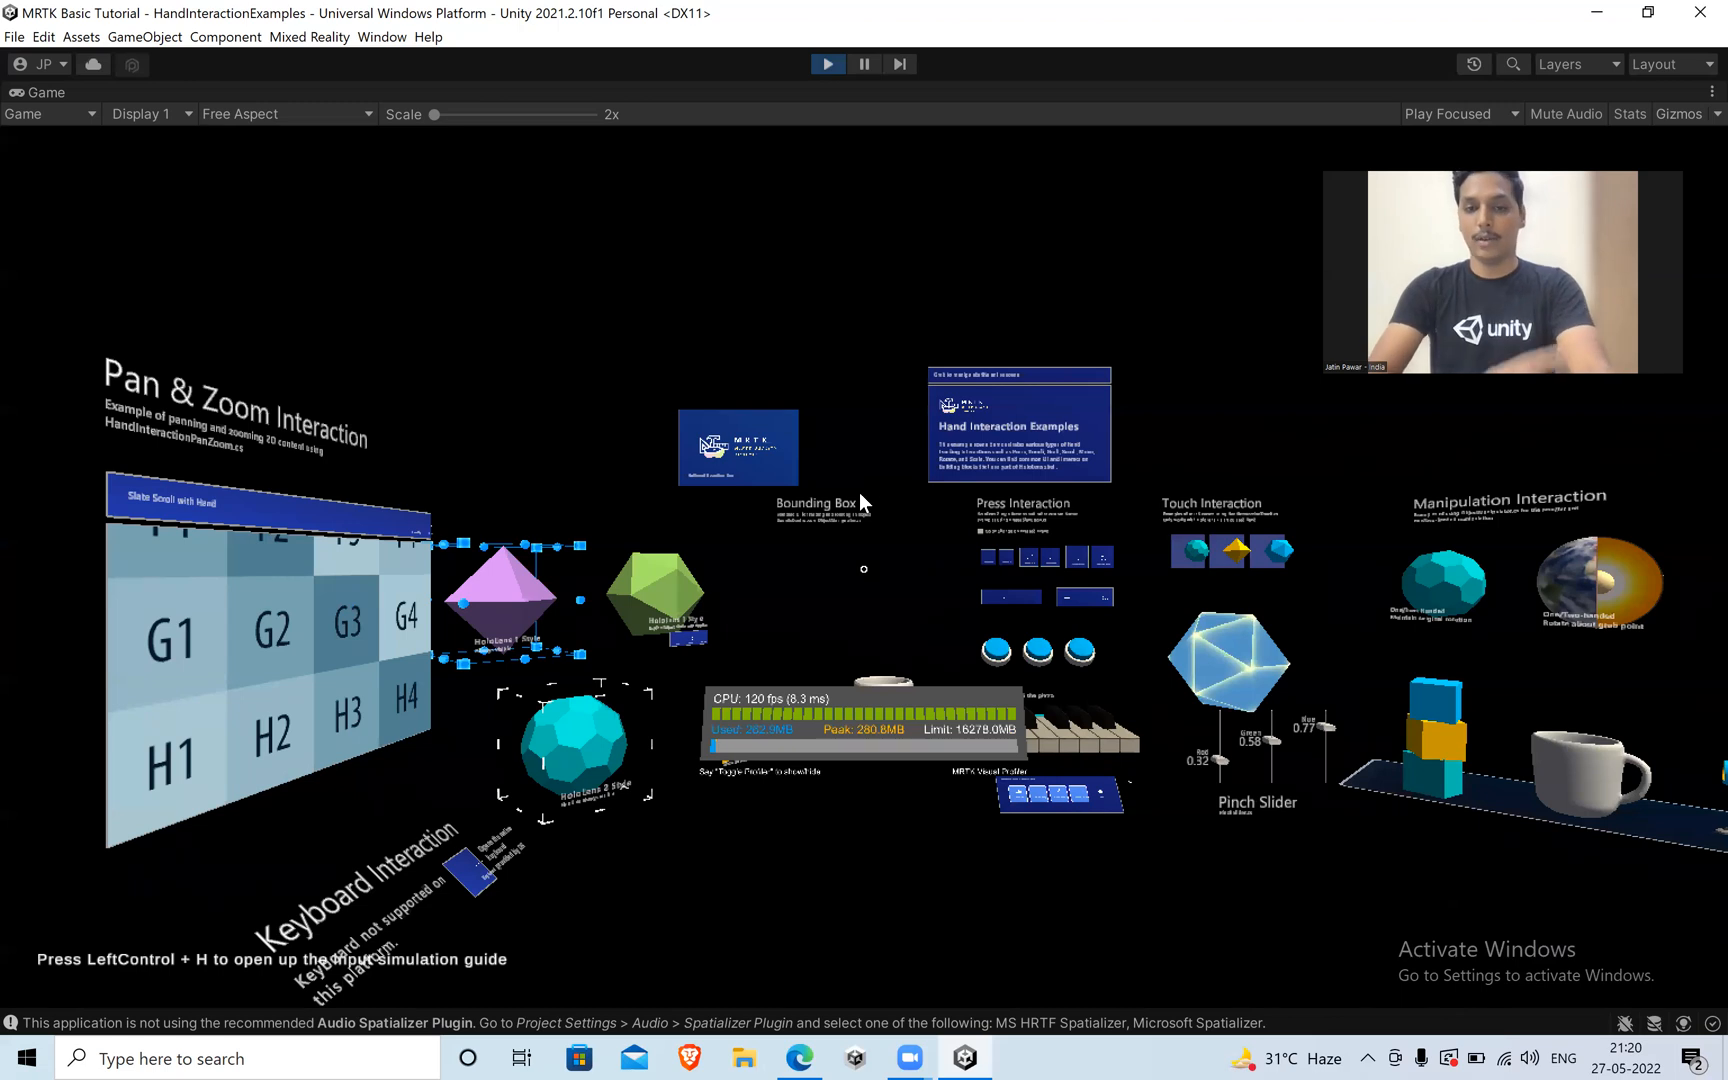
Target the raised MRTK panel with the gaze cursor again and shift it slightly to the left.
key(q)
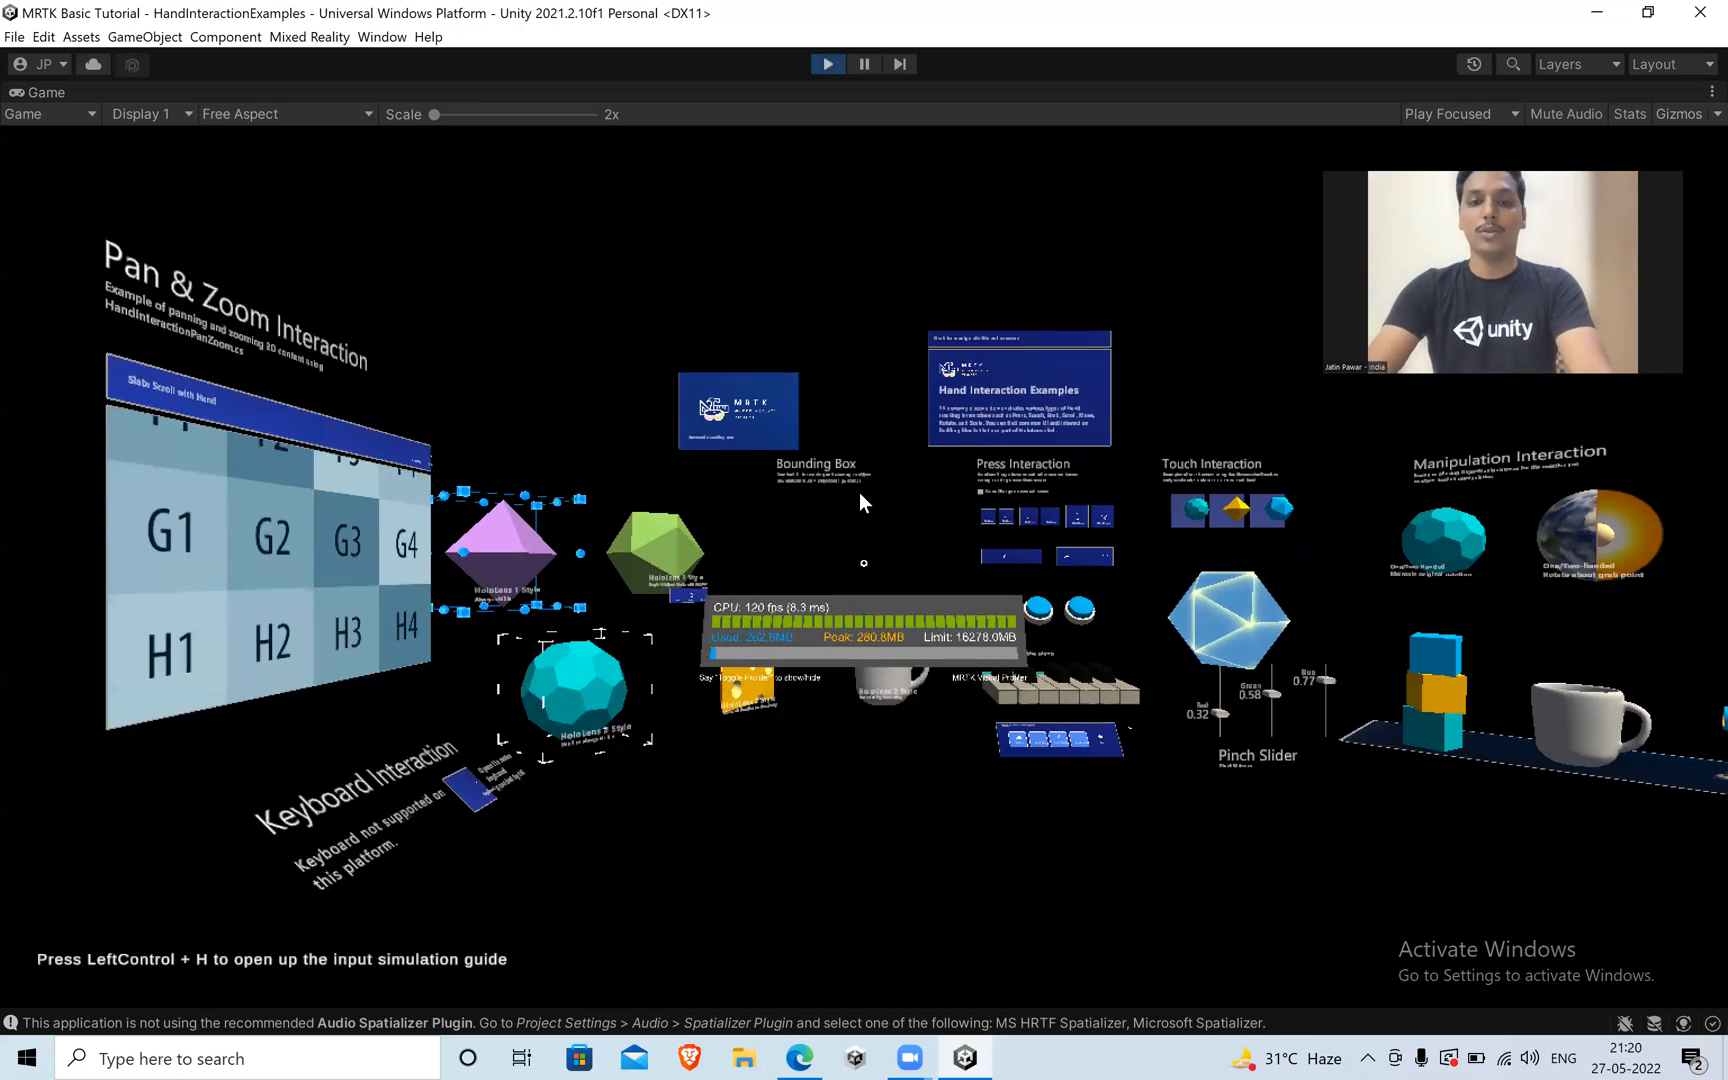
key(e)
key(e)
key(q)
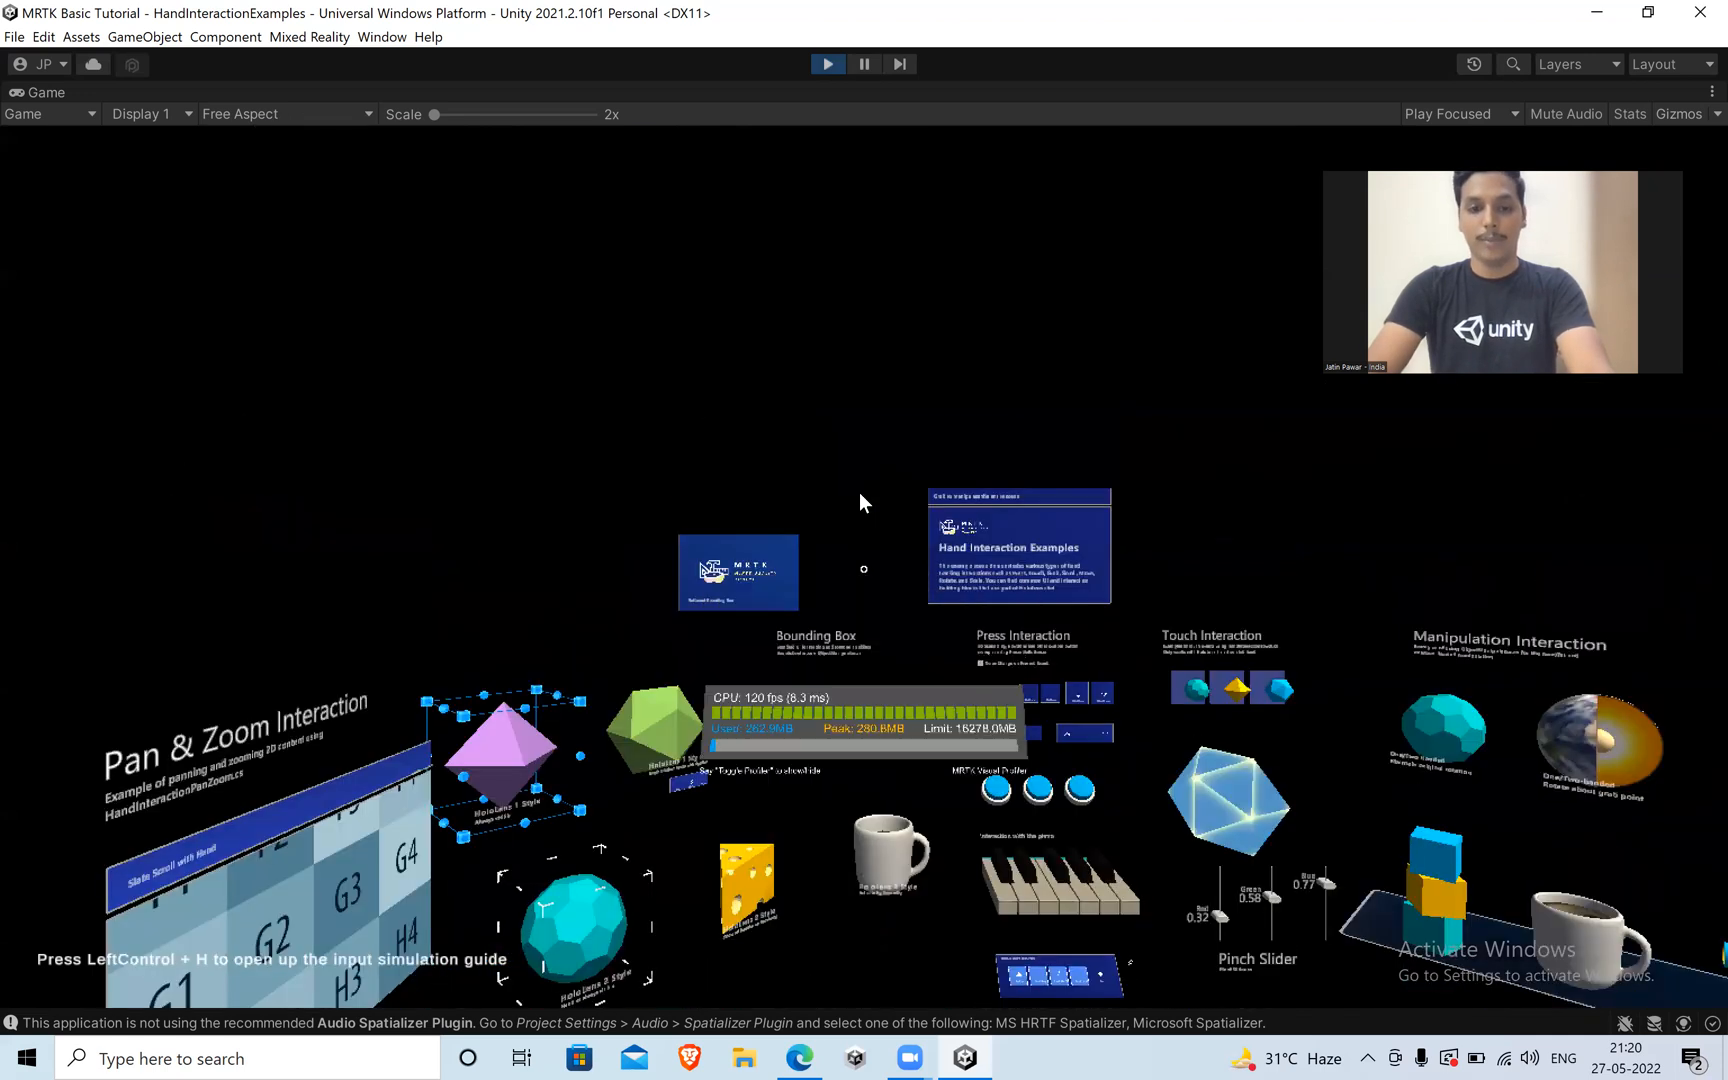
key(a)
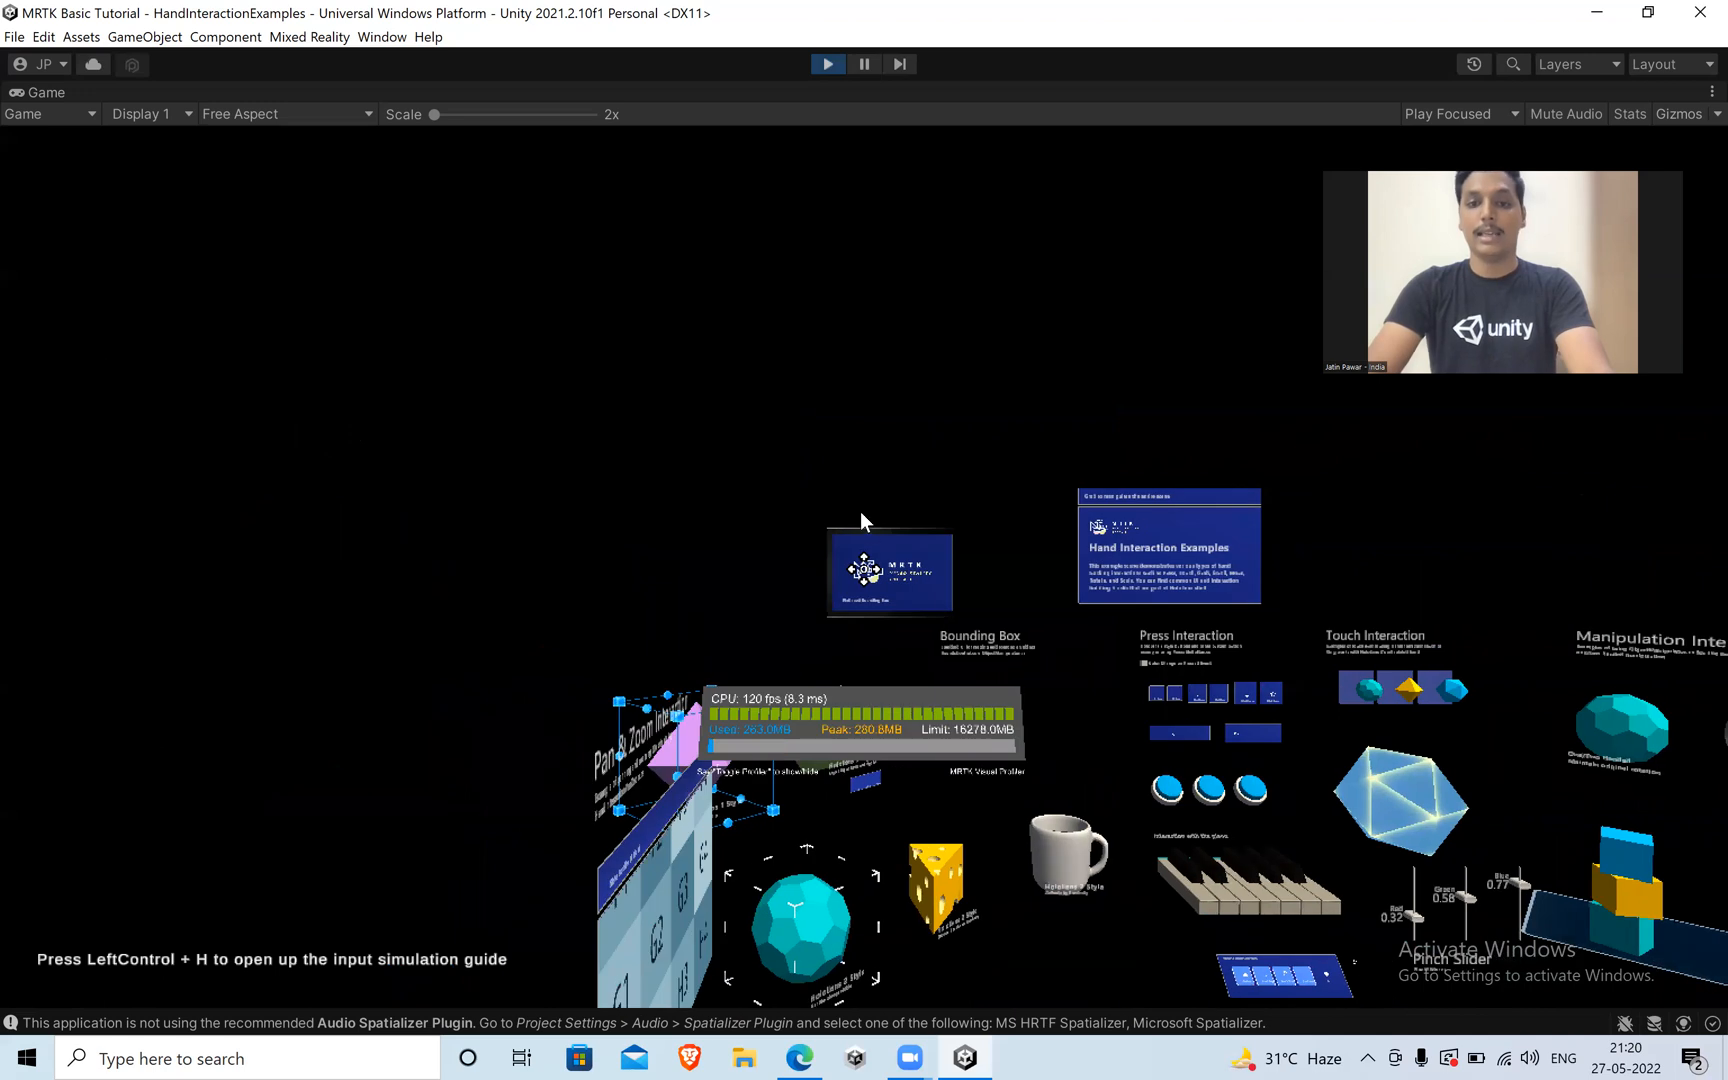
mouse_move(860, 514)
mouse_down()
mouse_move(644, 397)
mouse_move(887, 629)
mouse_move(953, 843)
mouse_move(1040, 840)
mouse_move(875, 471)
mouse_move(765, 464)
mouse_move(836, 509)
mouse_up()
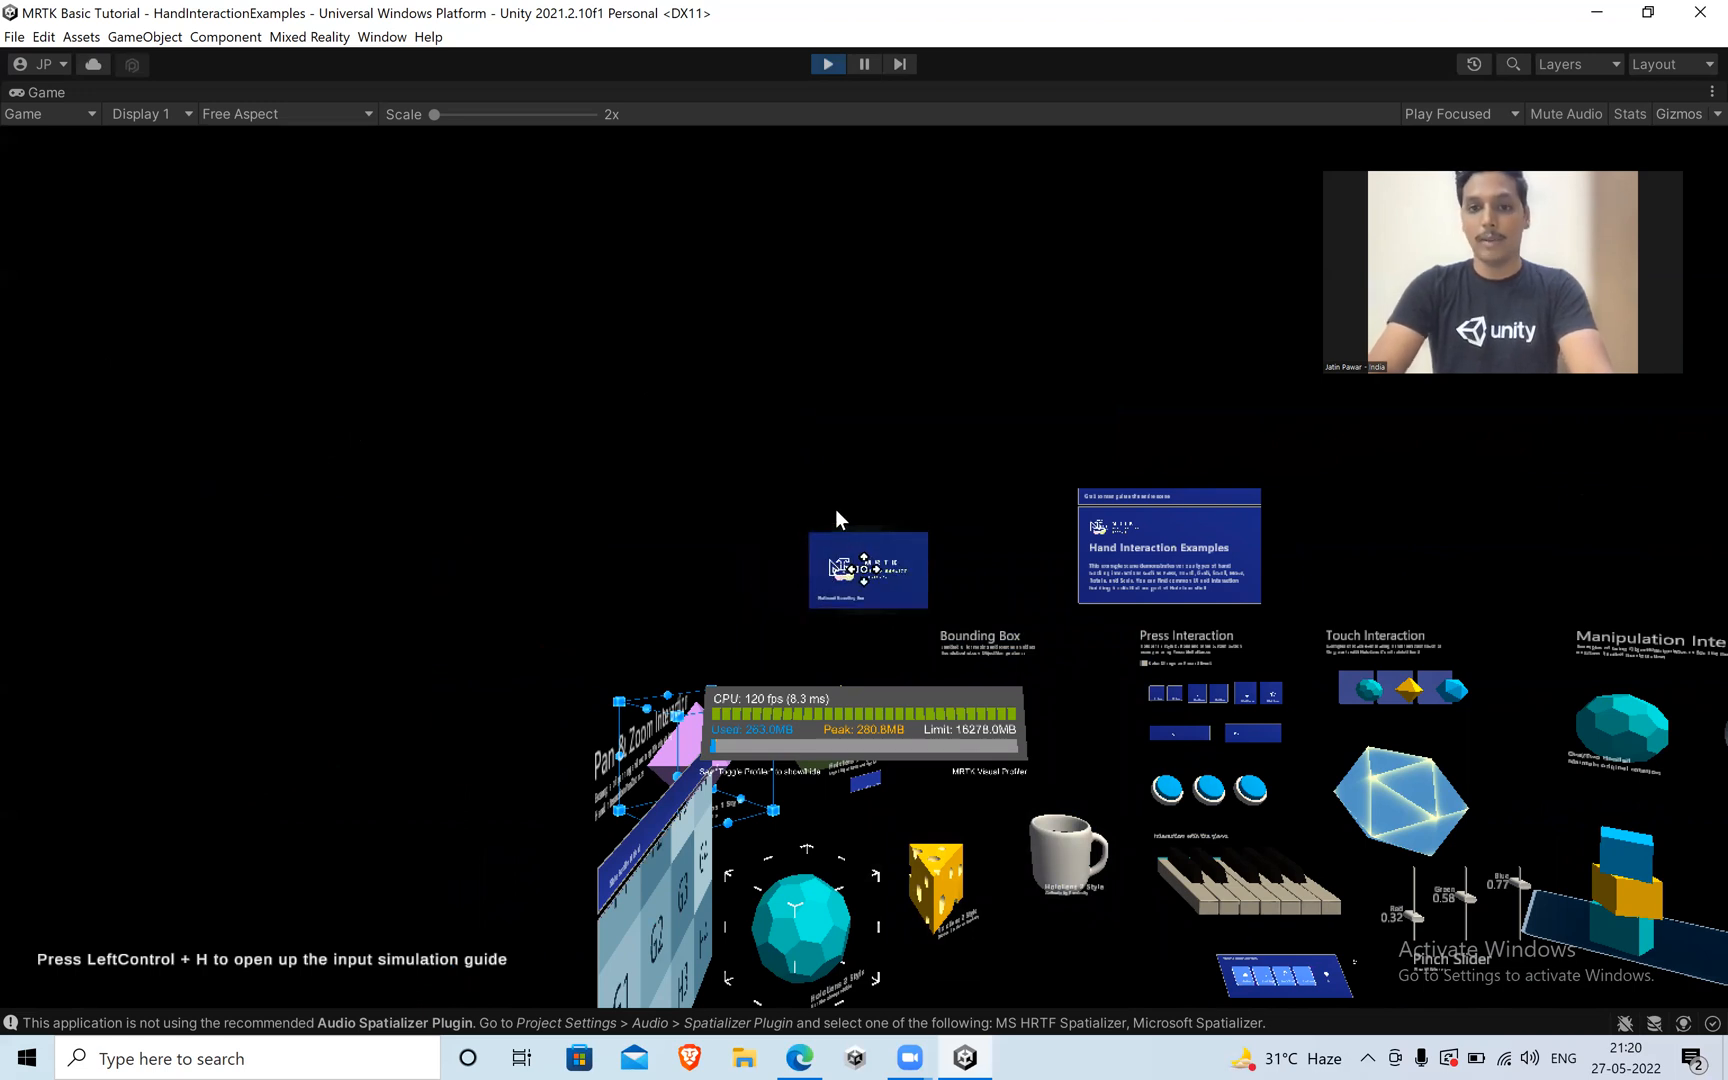
Bring up the simulated left hand, pinch the MRTK panel with its ray and move it above the Hand Interaction Examples board.
key(s)
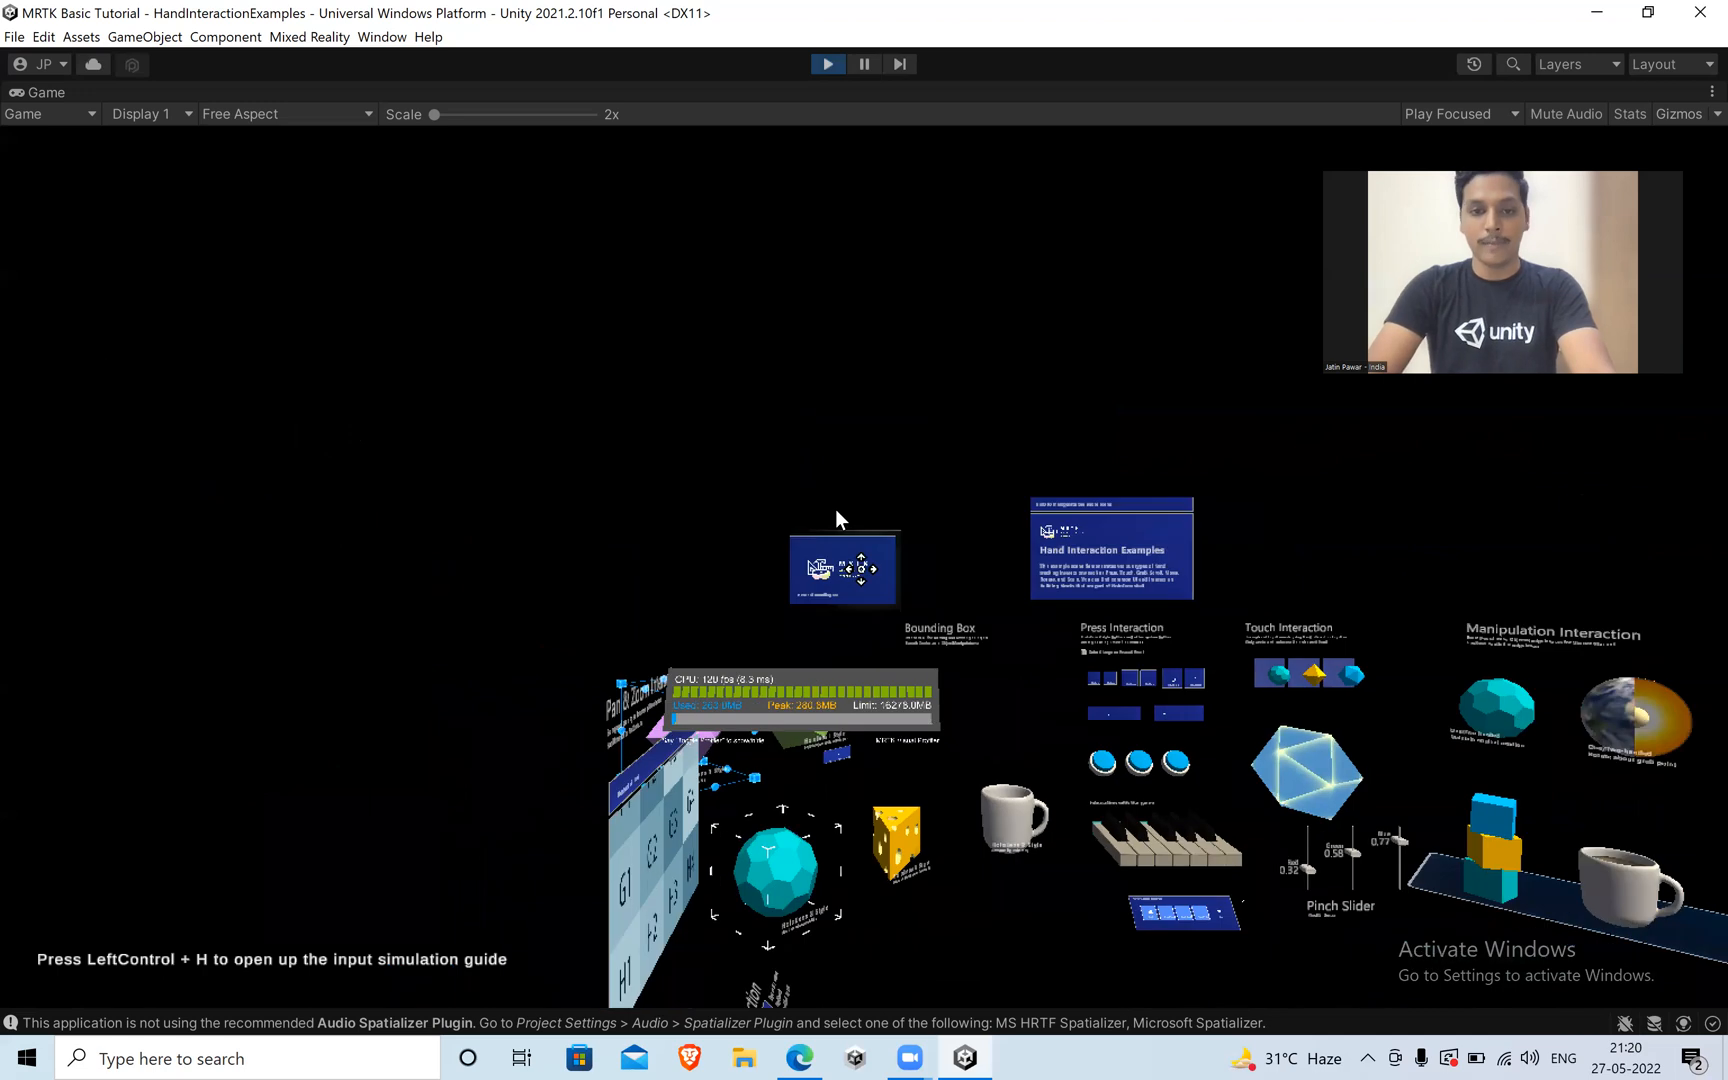
key(d)
key(w)
key(d)
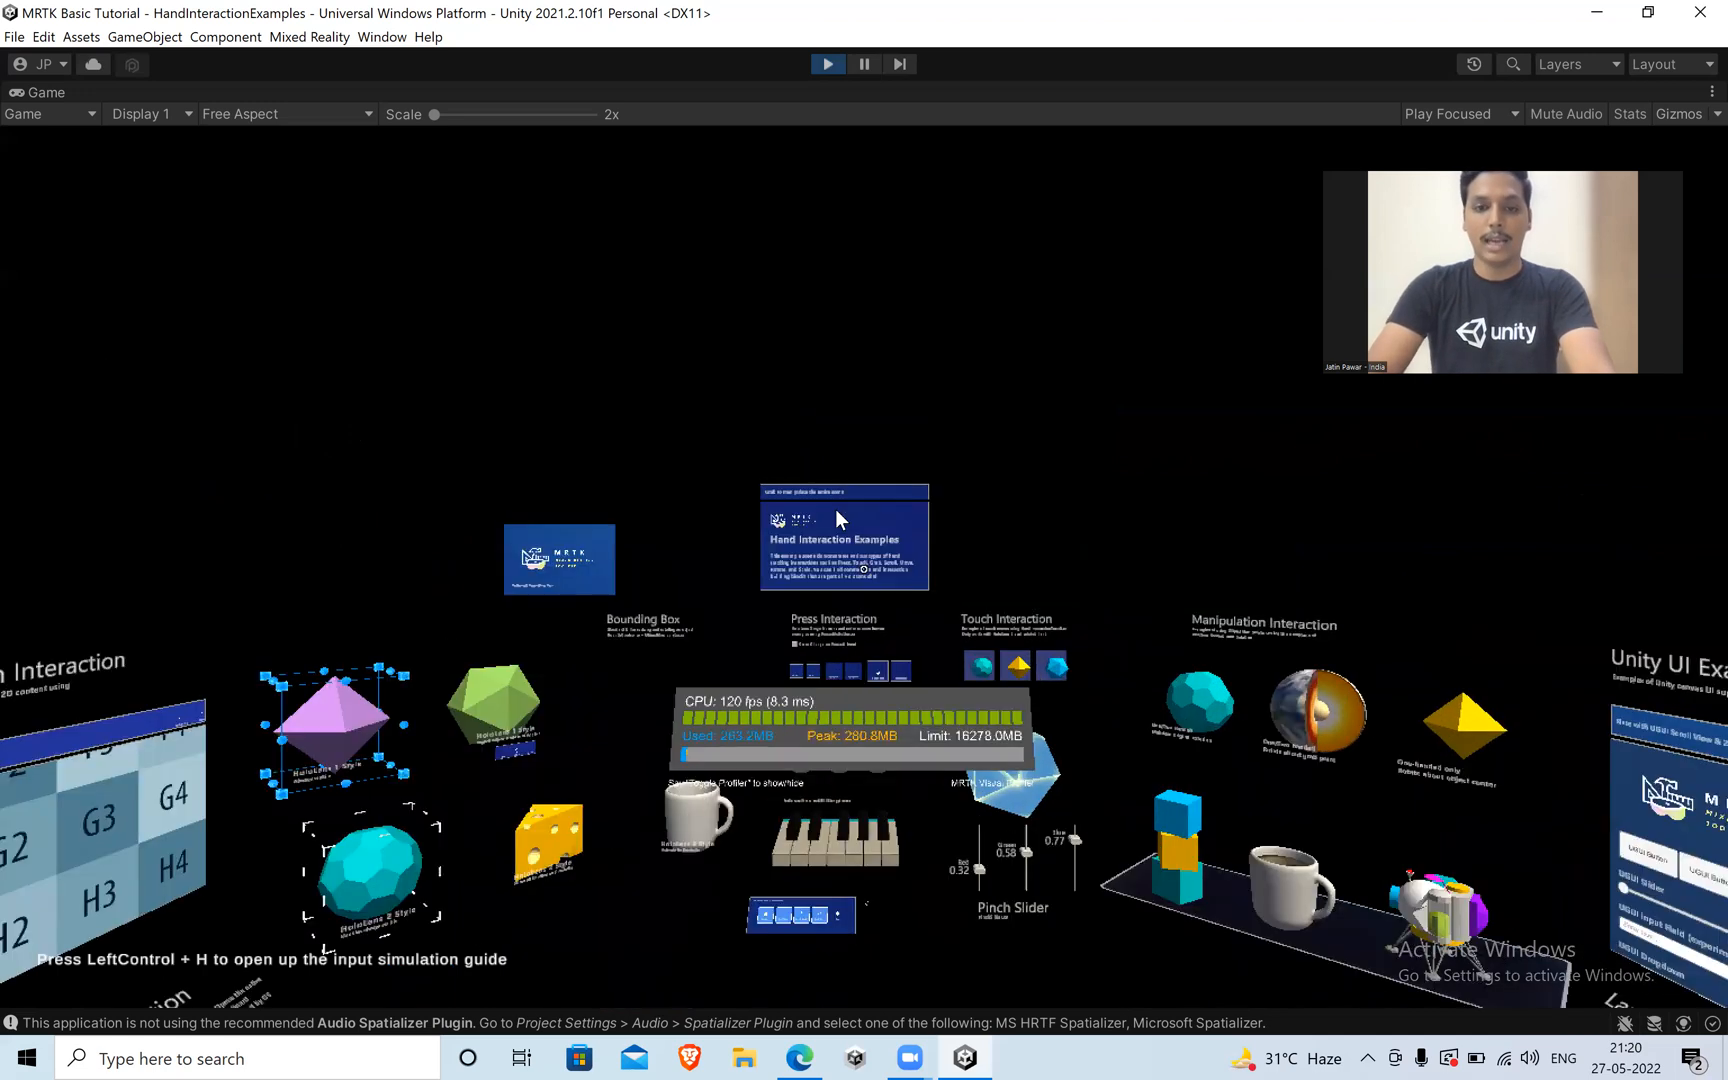
key(q)
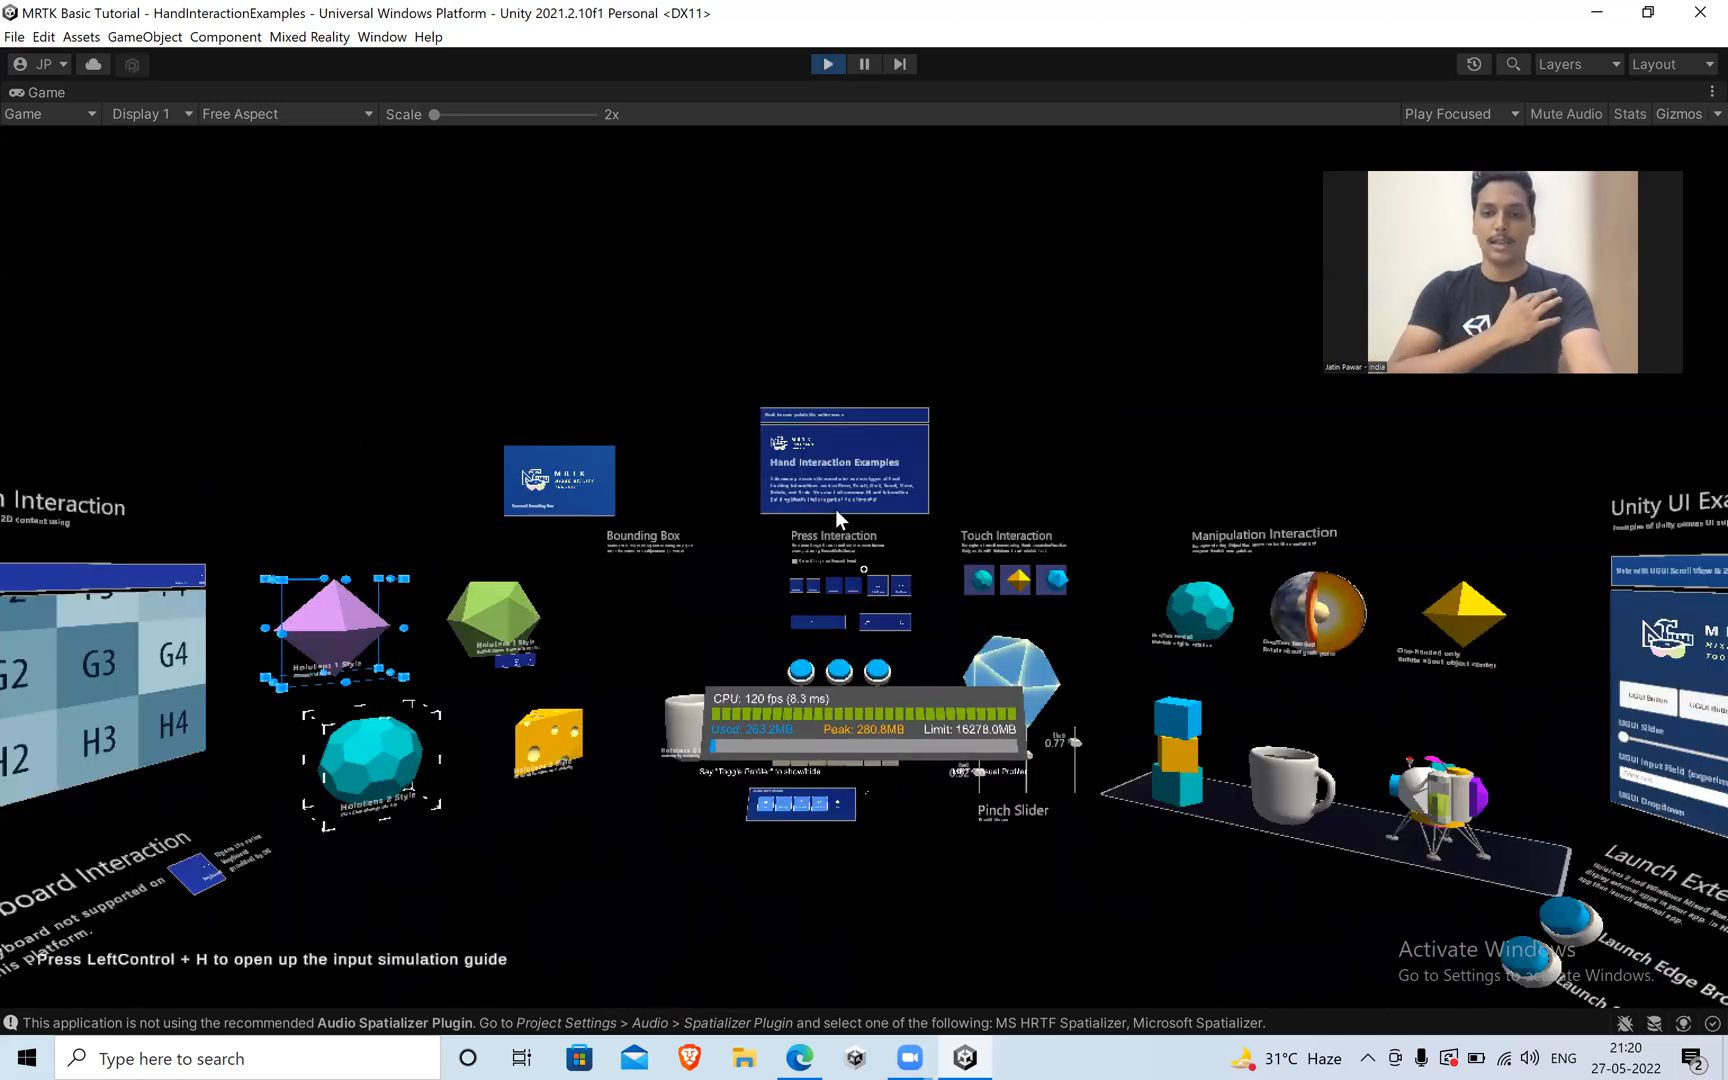
key(shift)
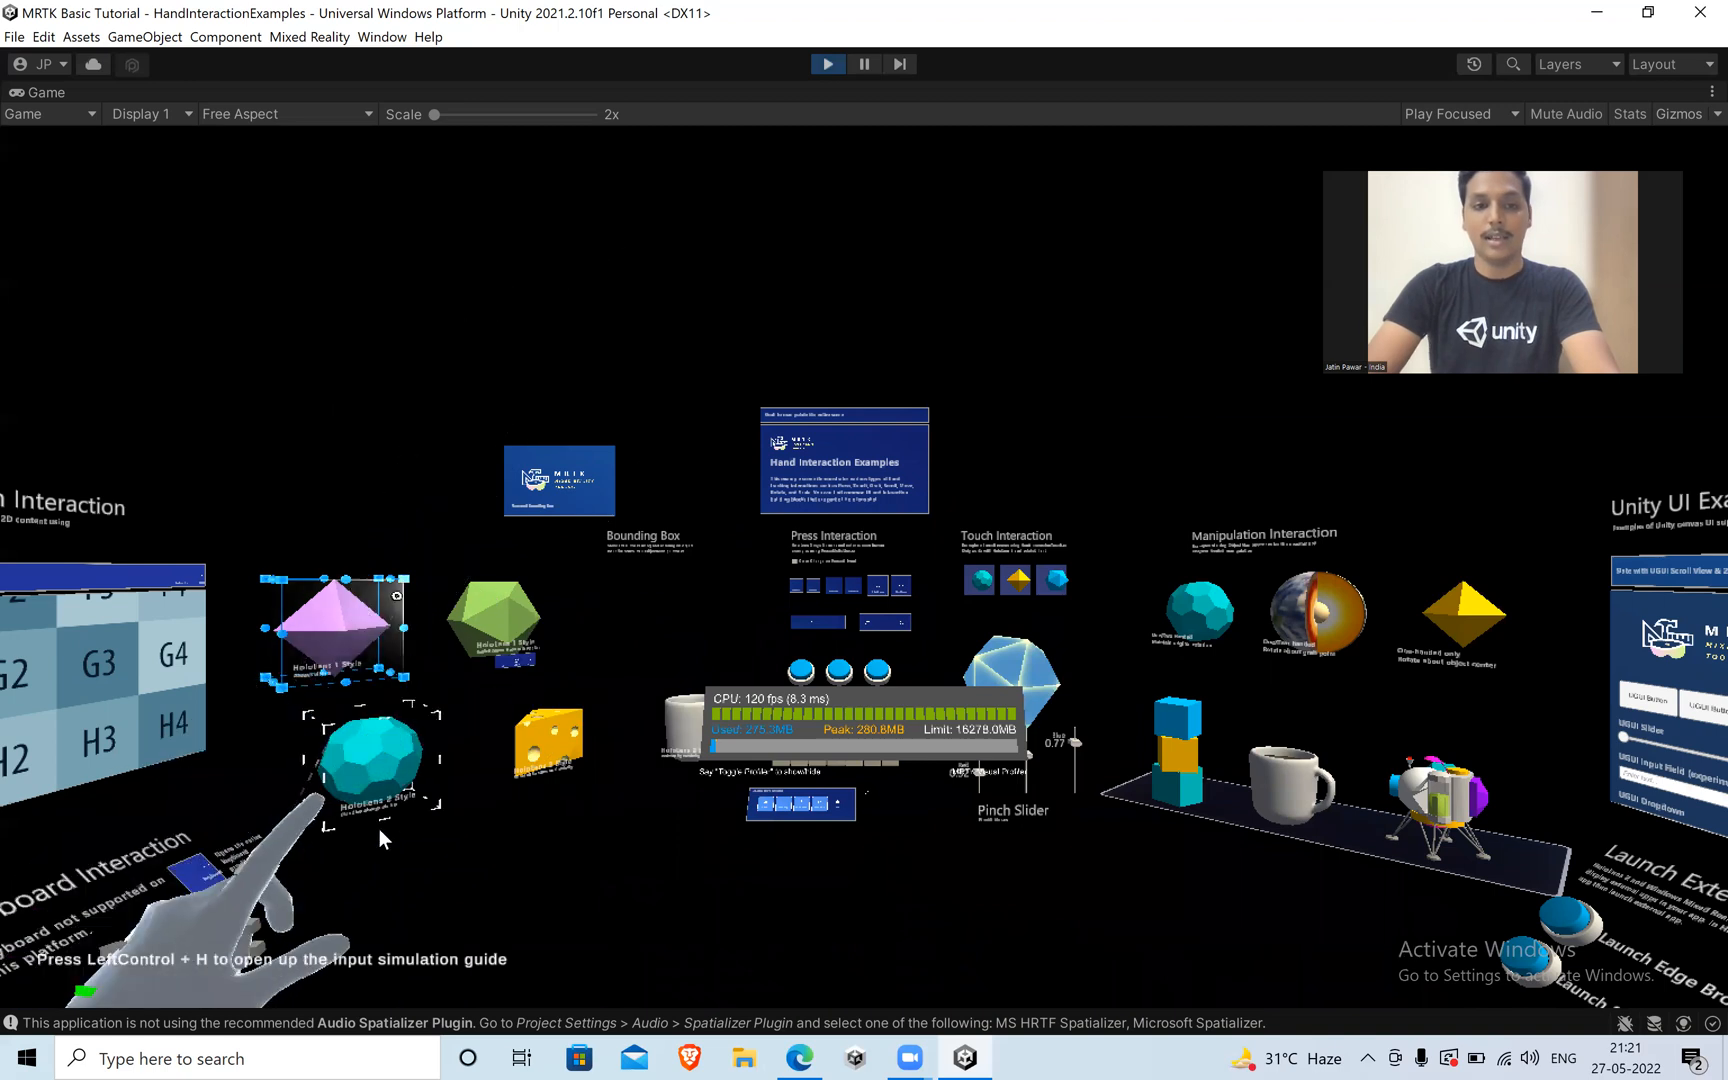
click(415, 724)
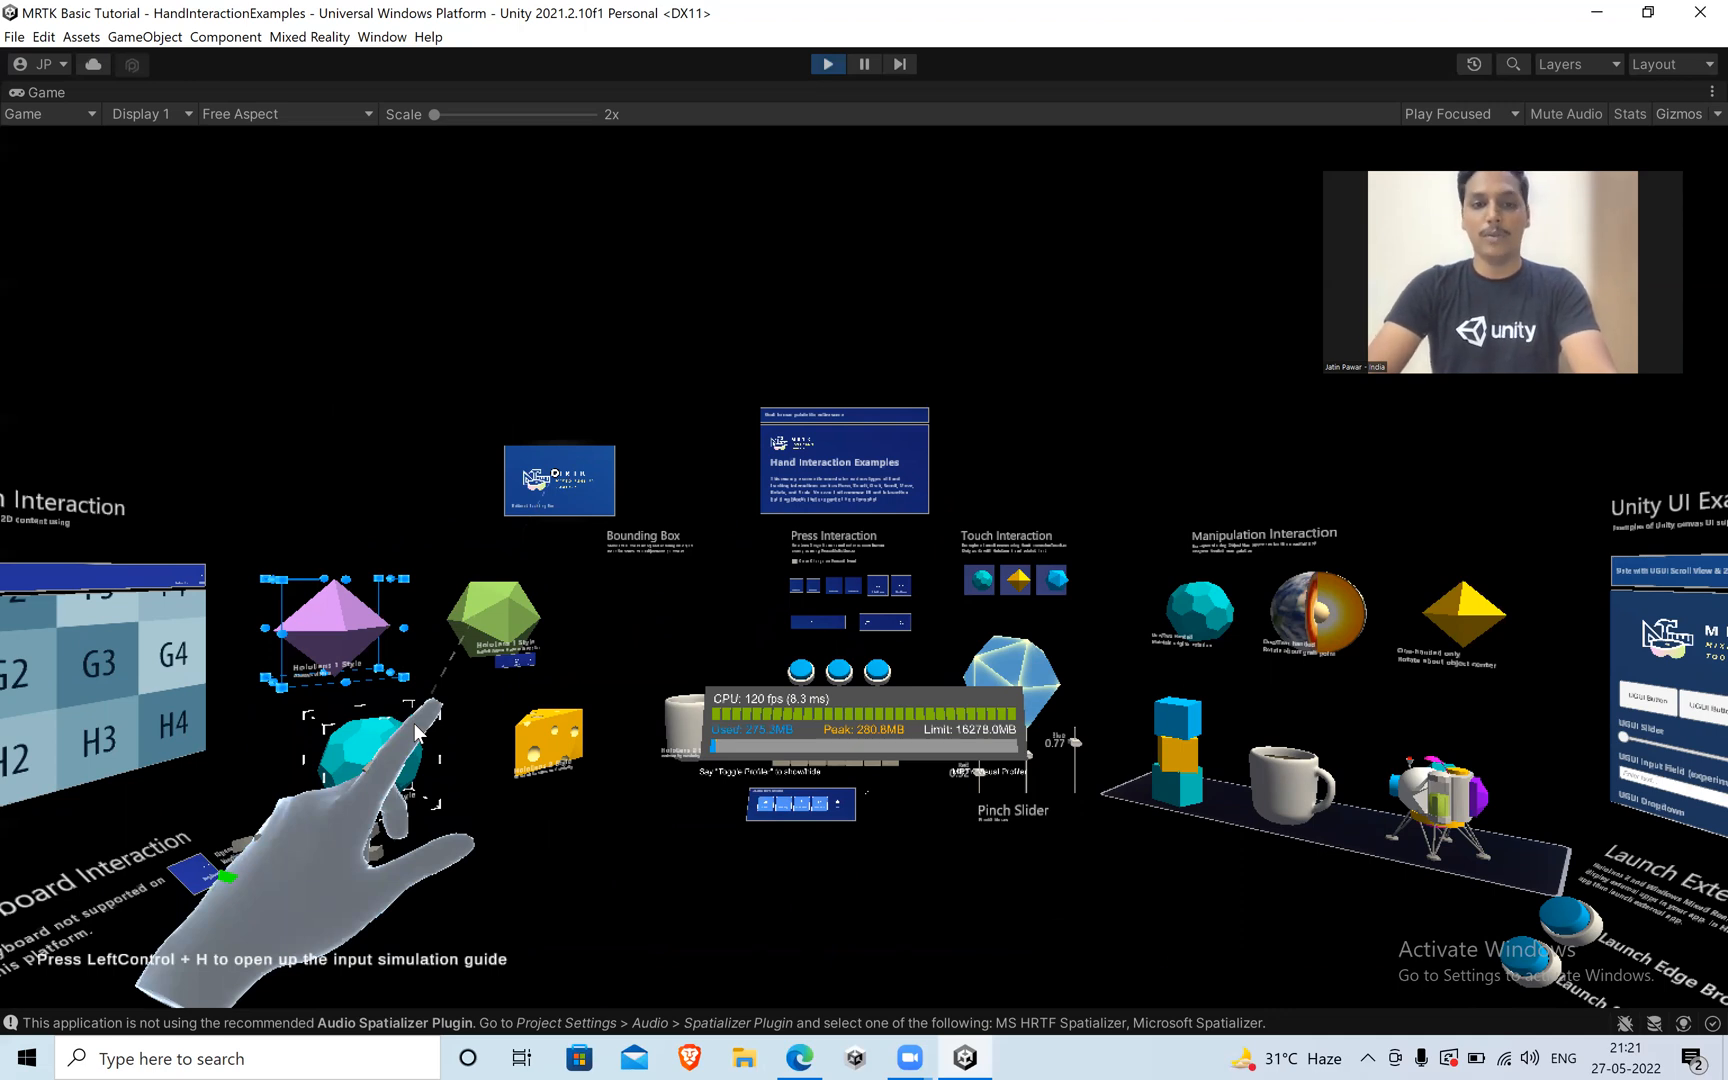
drag(425, 728, 537, 590)
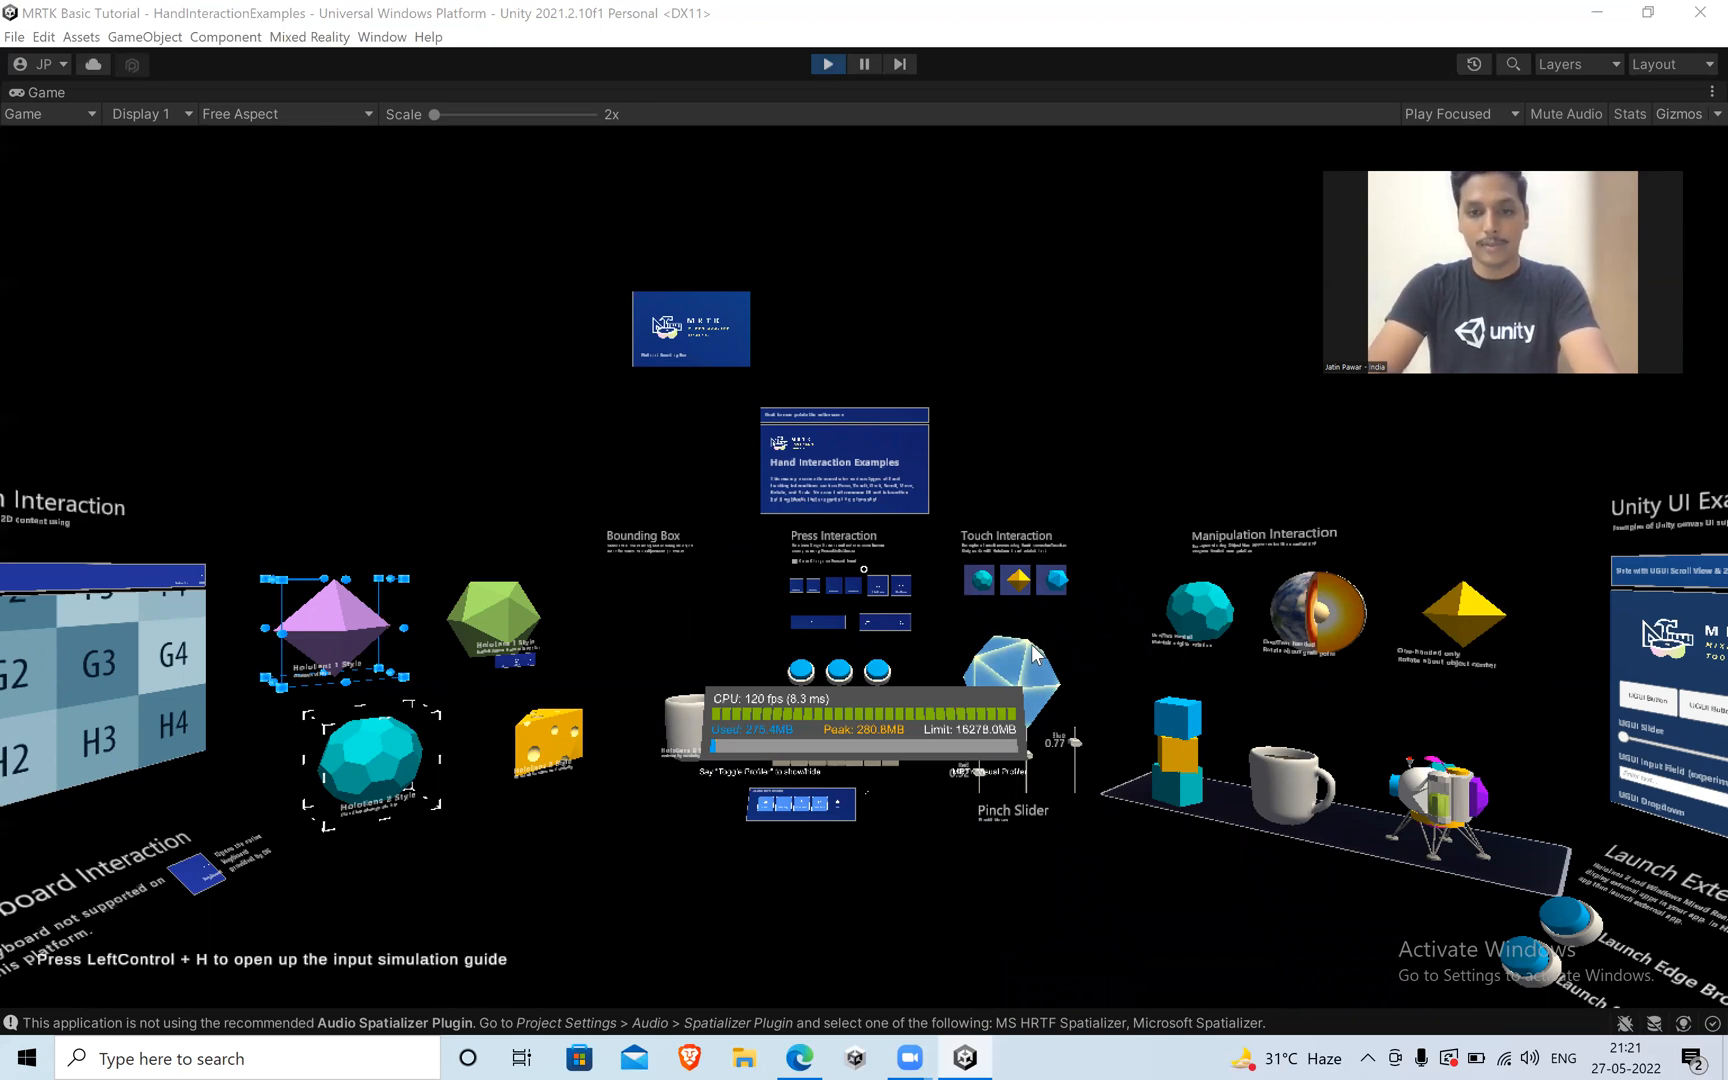
click(761, 522)
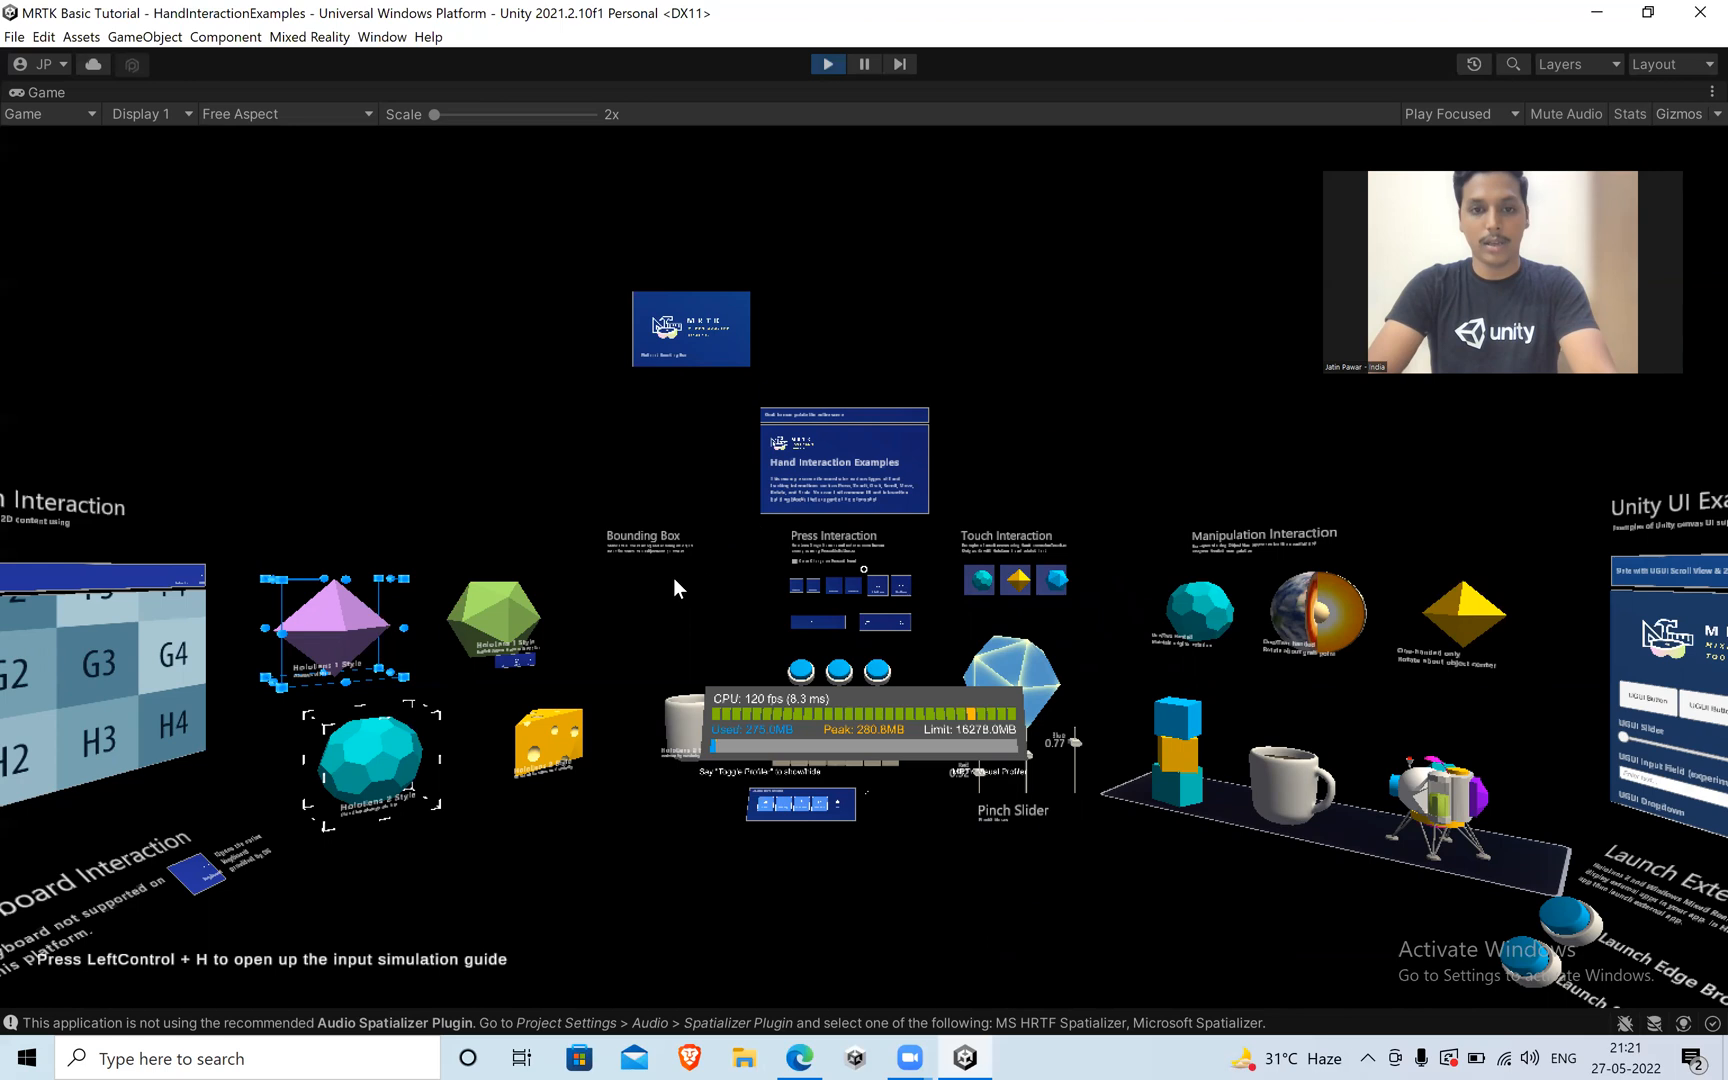
Bring up the simulated right hand and fly the camera close to the Pinch Slider example until the hand is beside its sliders.
key(s)
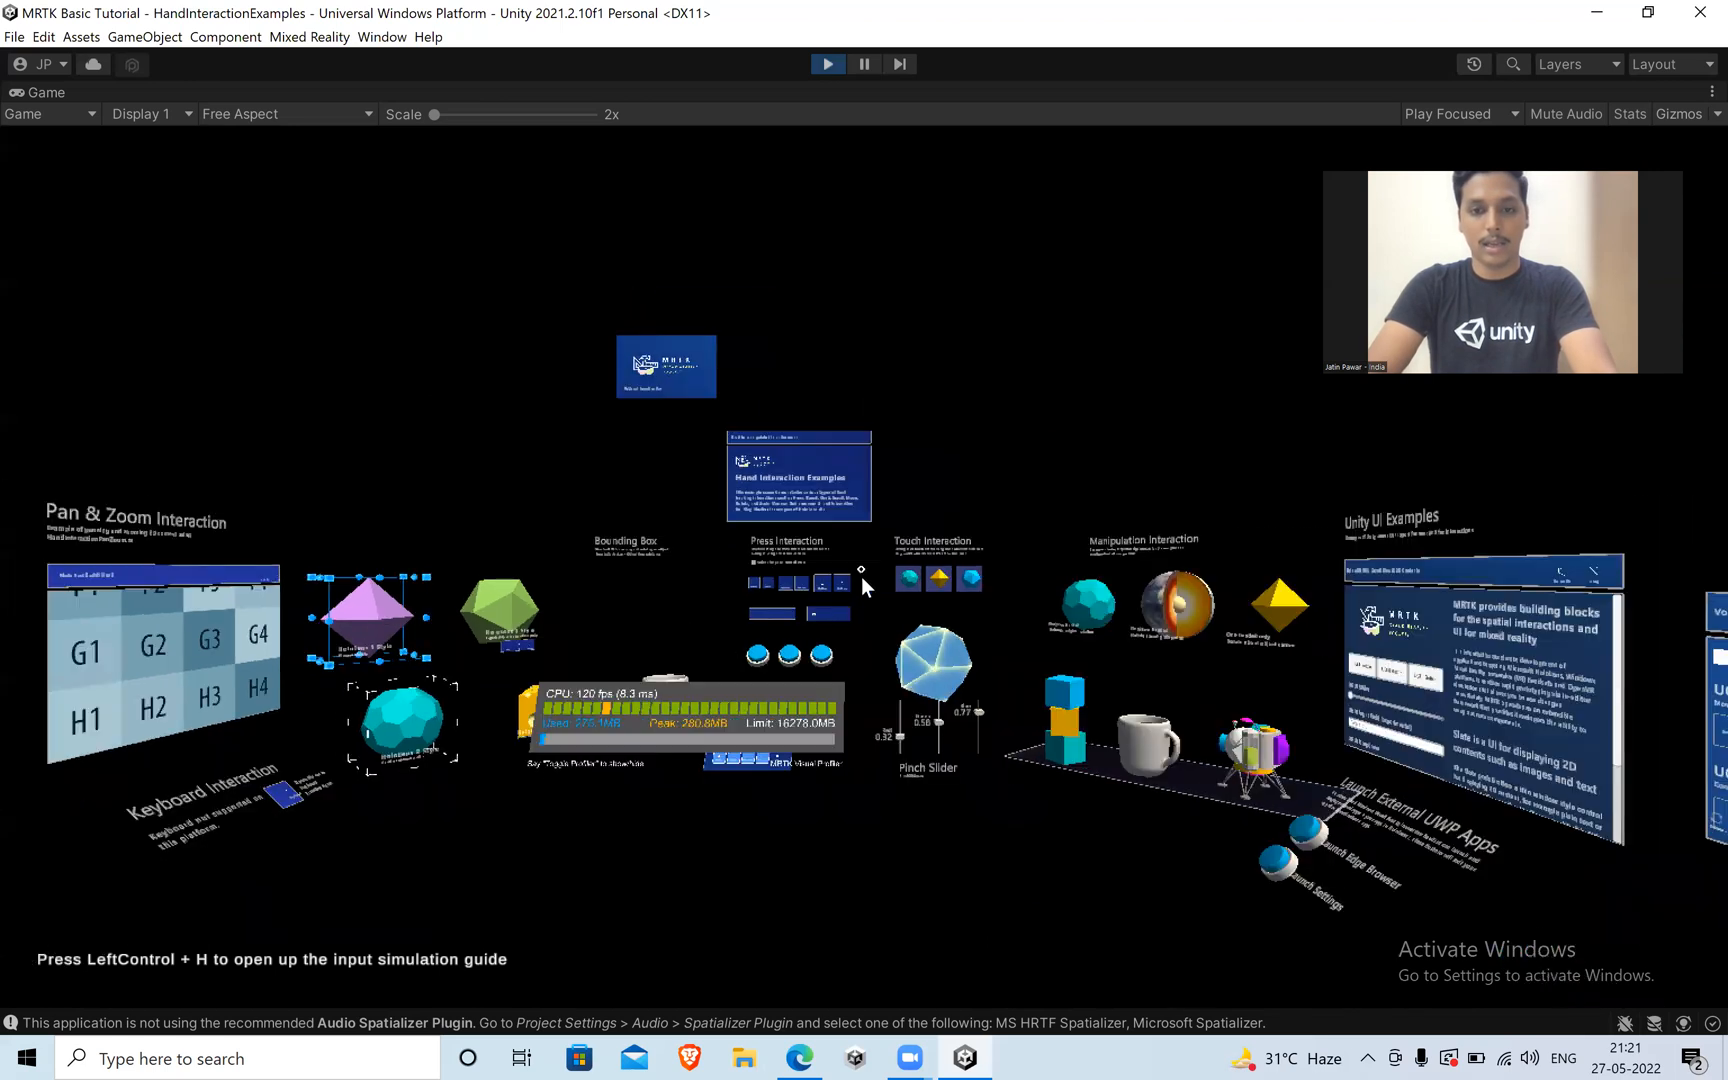
key(w)
key(w)
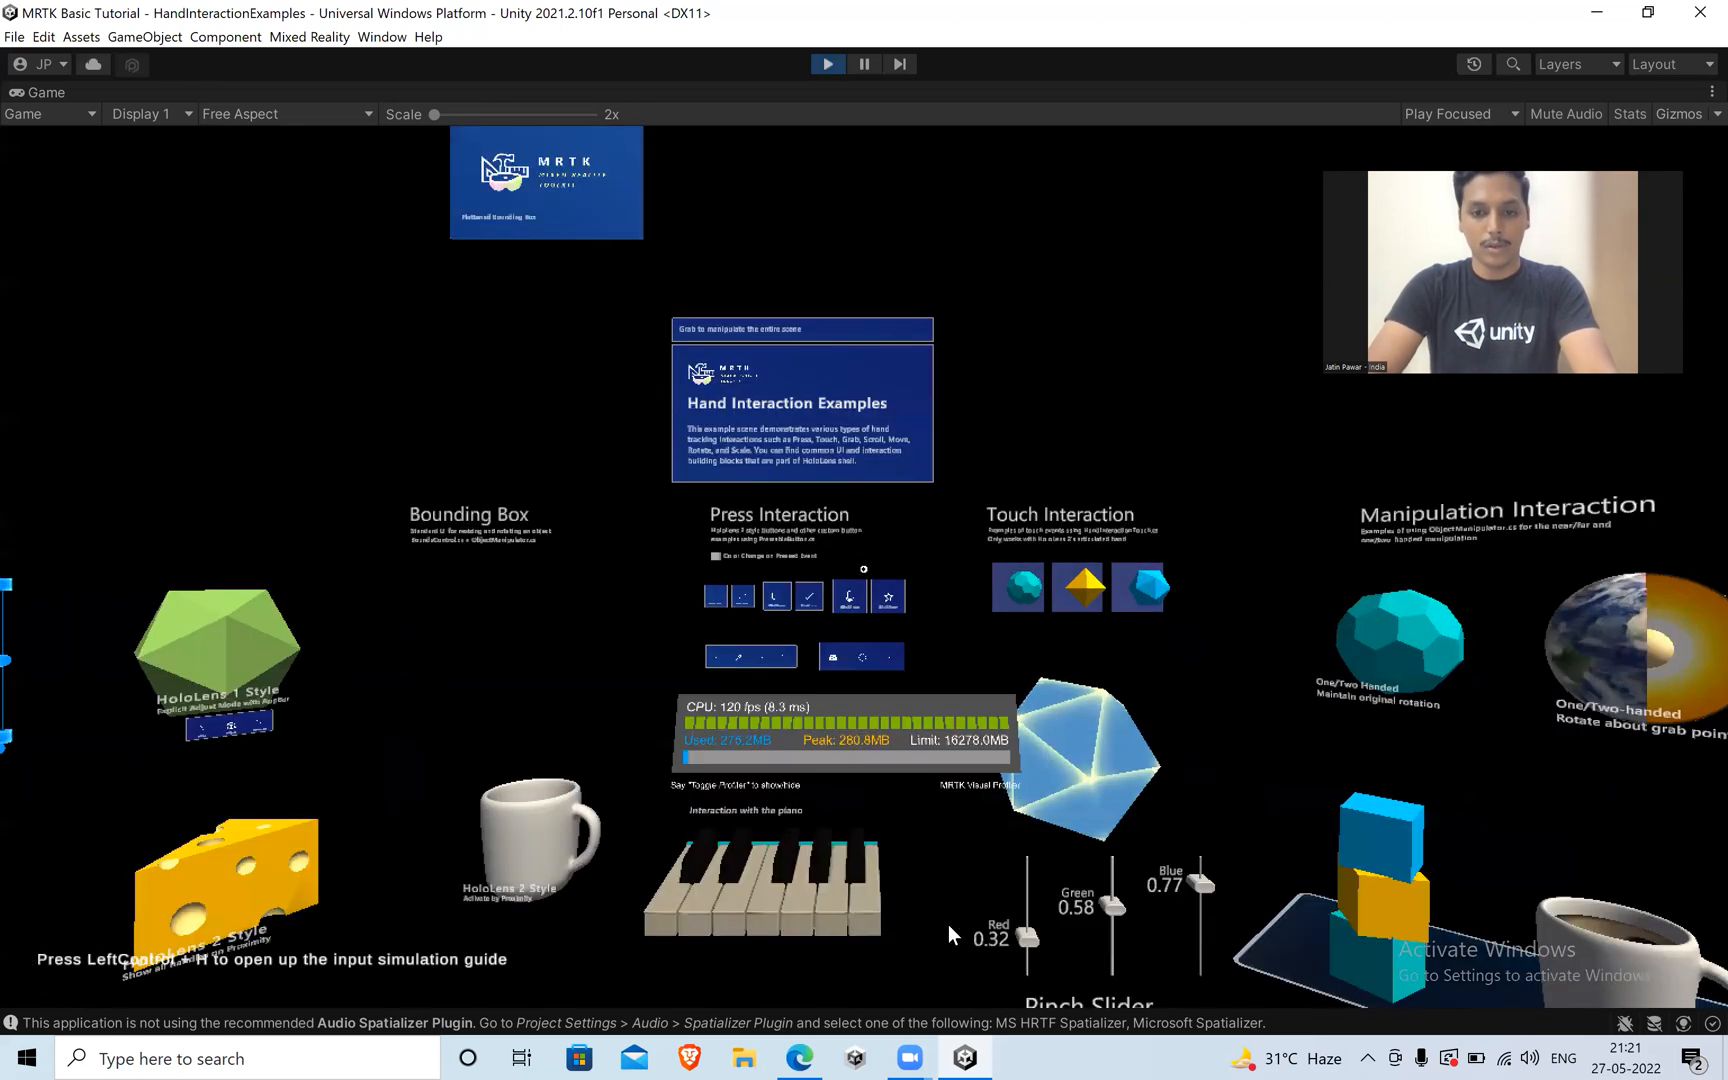
key(d)
key(a)
key(space)
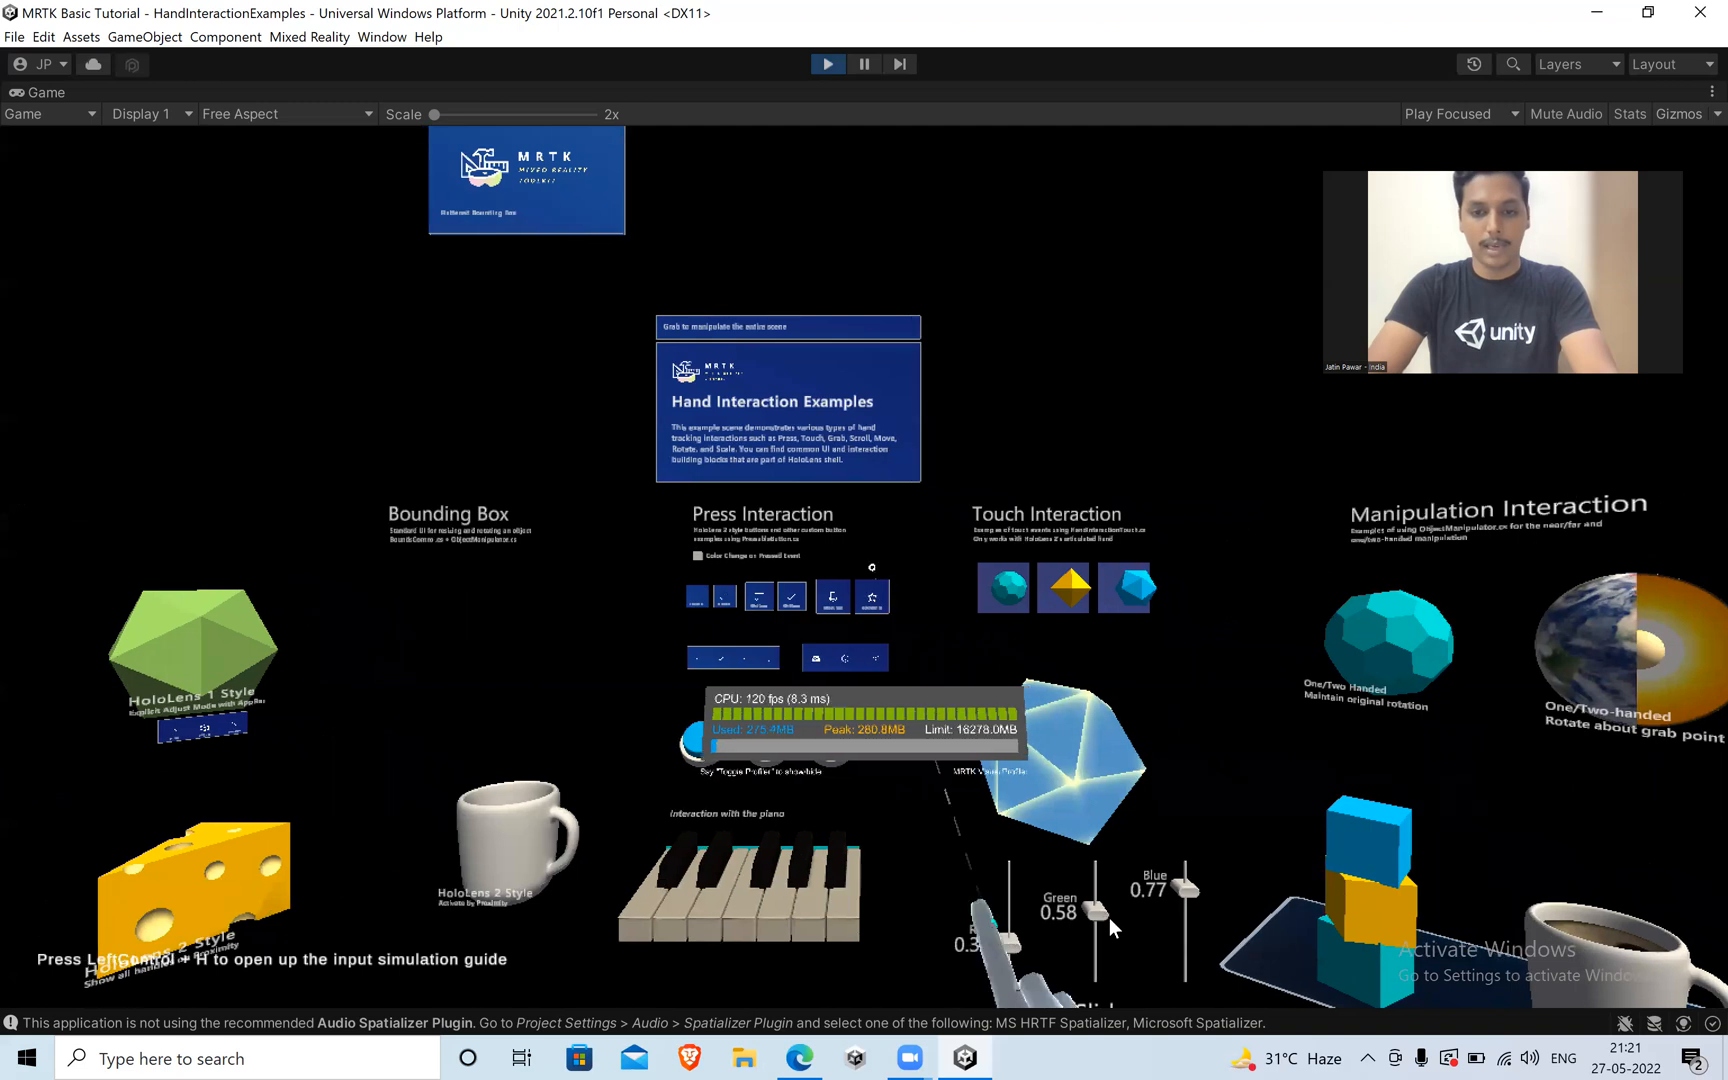
key(w)
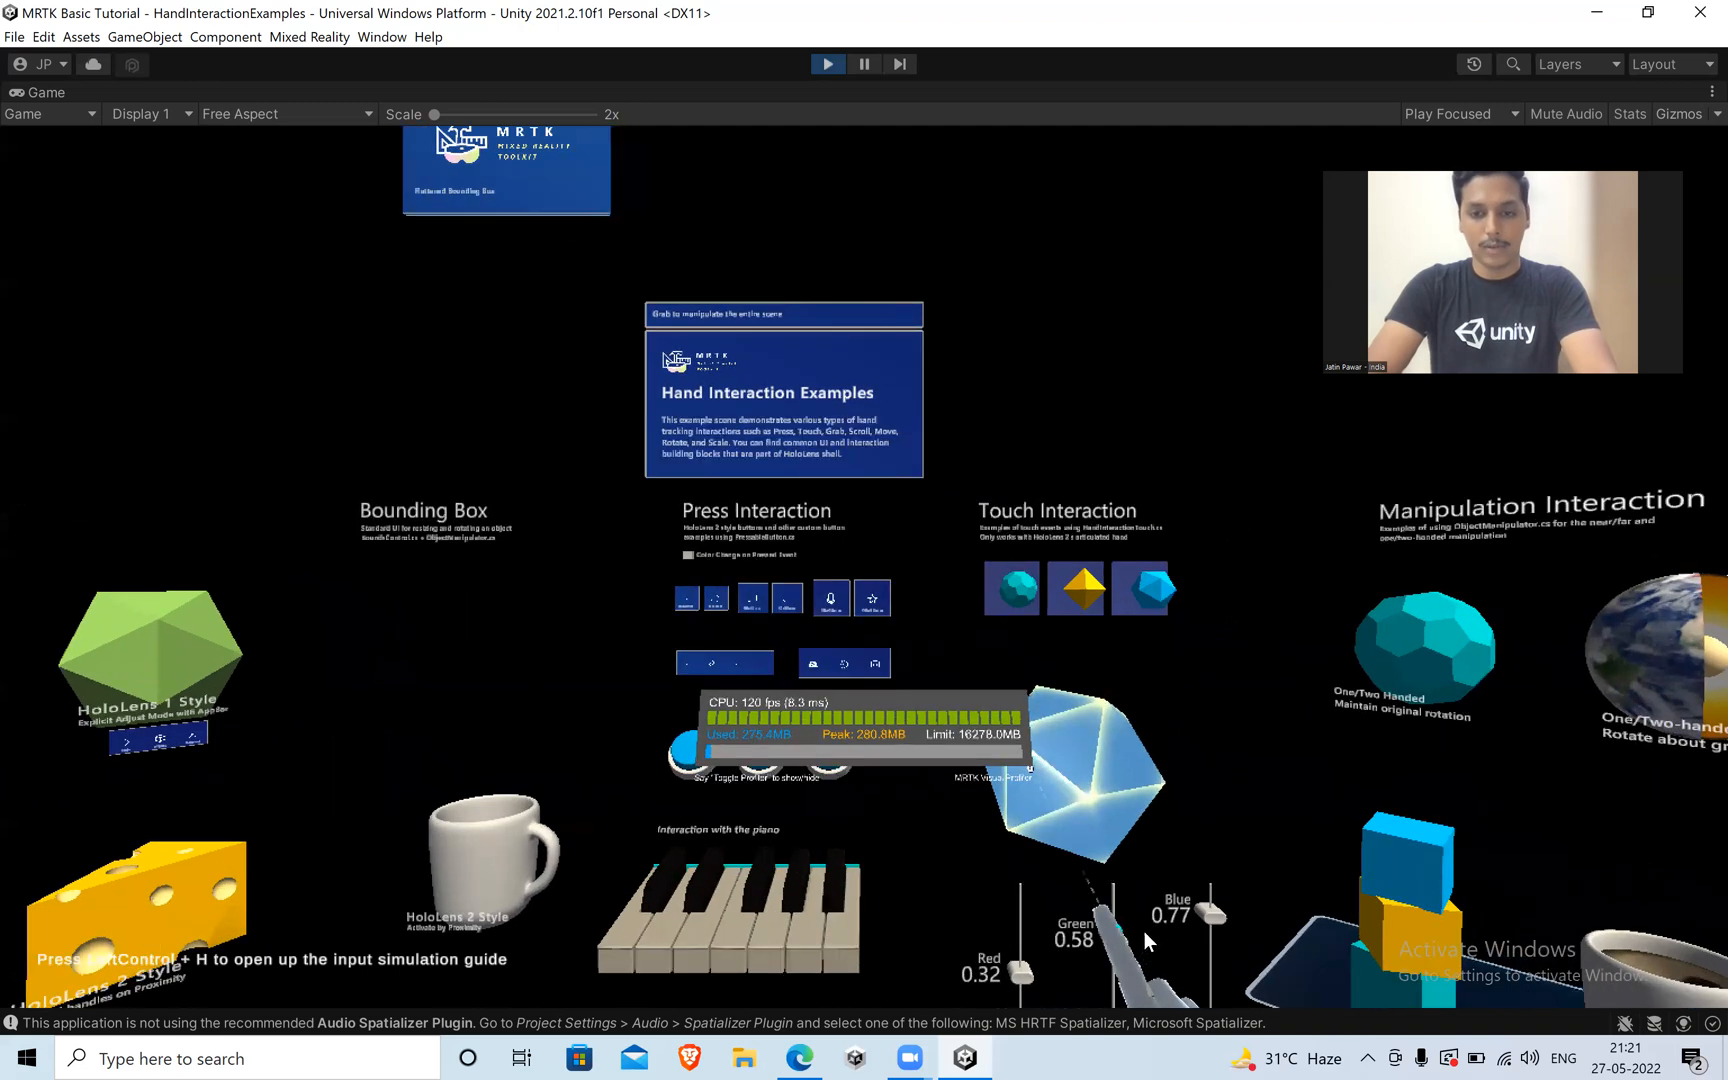
key(w)
key(e)
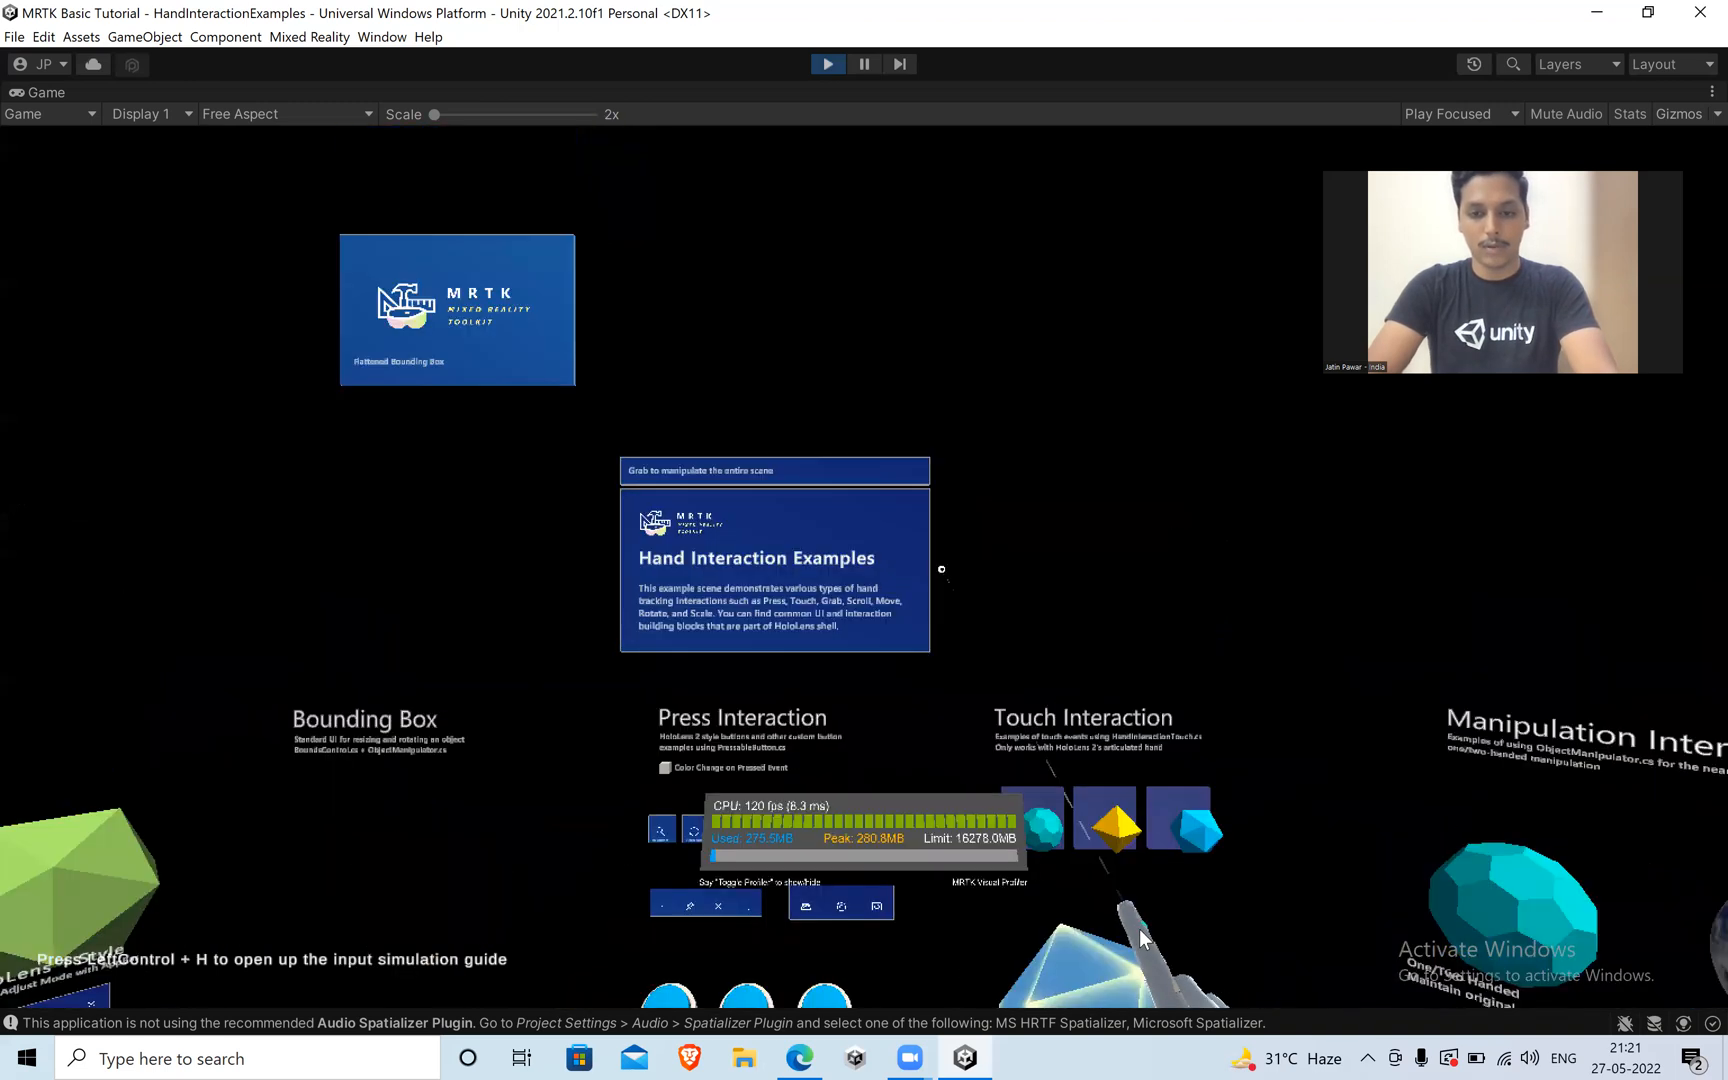
key(q)
key(q)
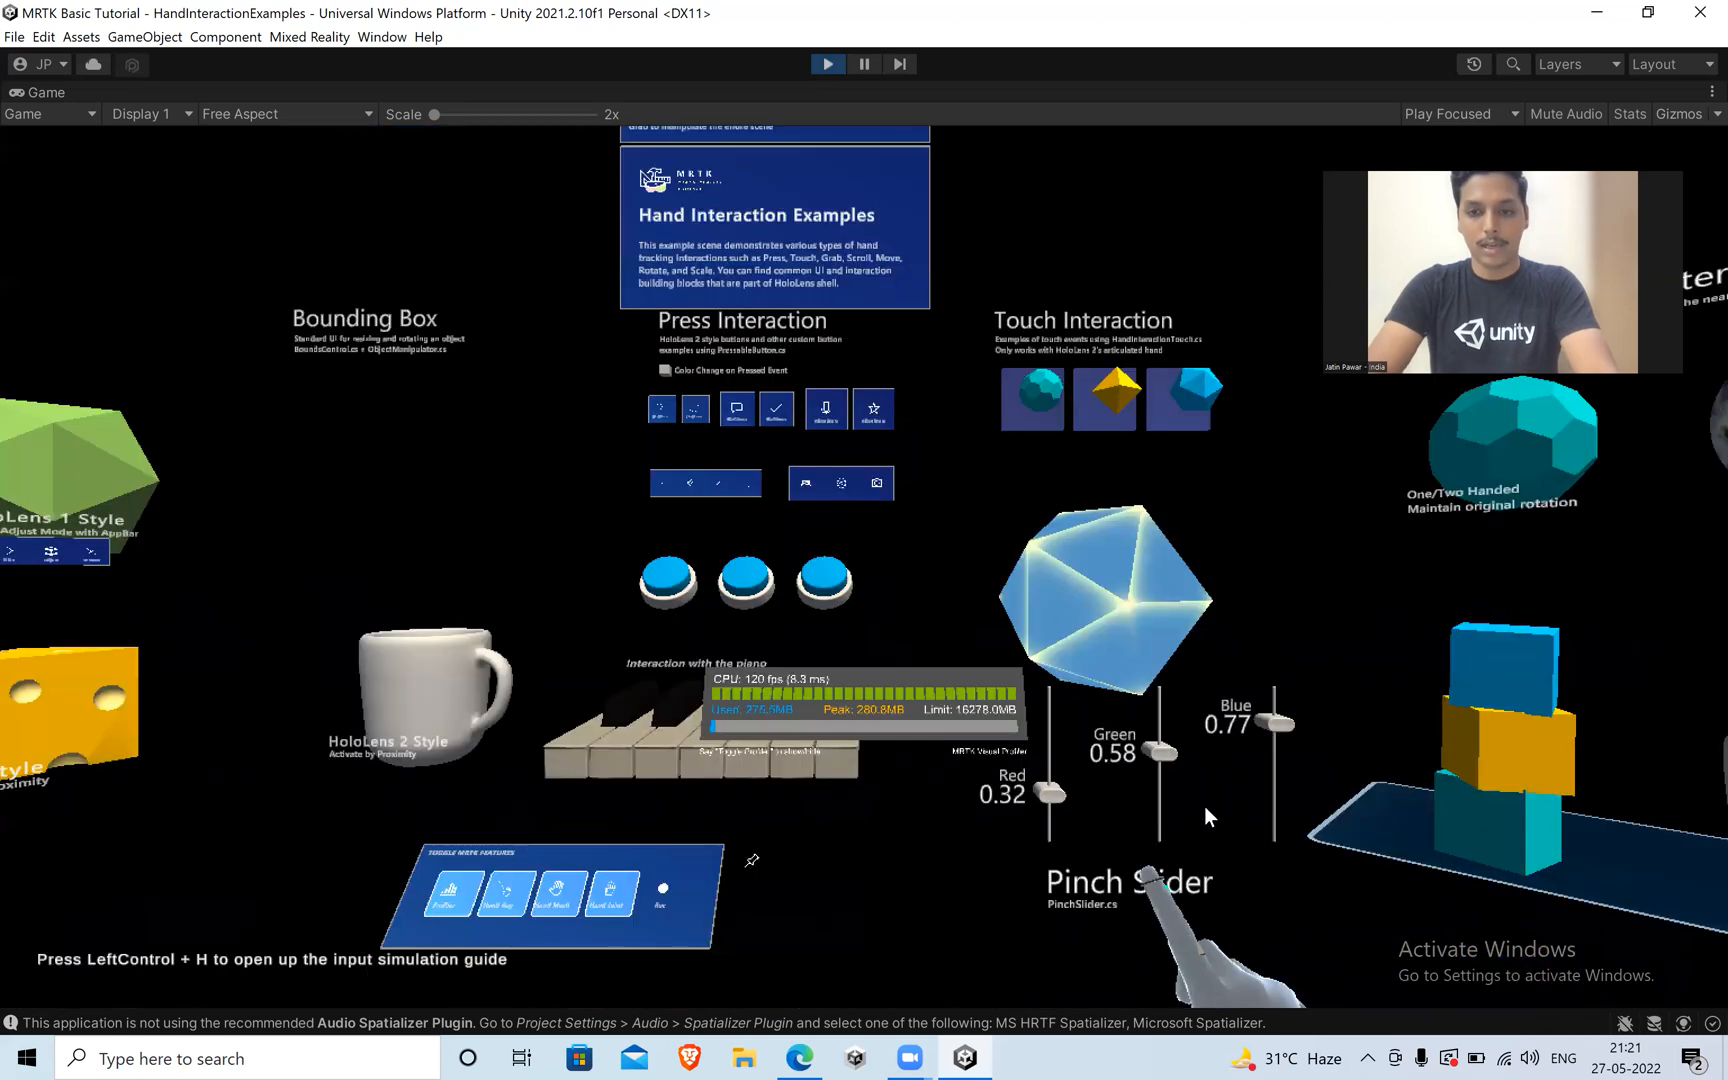
Pinch the Green slider's handle with the right hand and set it to 0.42.
mouse_move(1210, 814)
mouse_down()
mouse_move(1210, 845)
mouse_move(1220, 797)
mouse_up()
drag(1205, 862, 1262, 857)
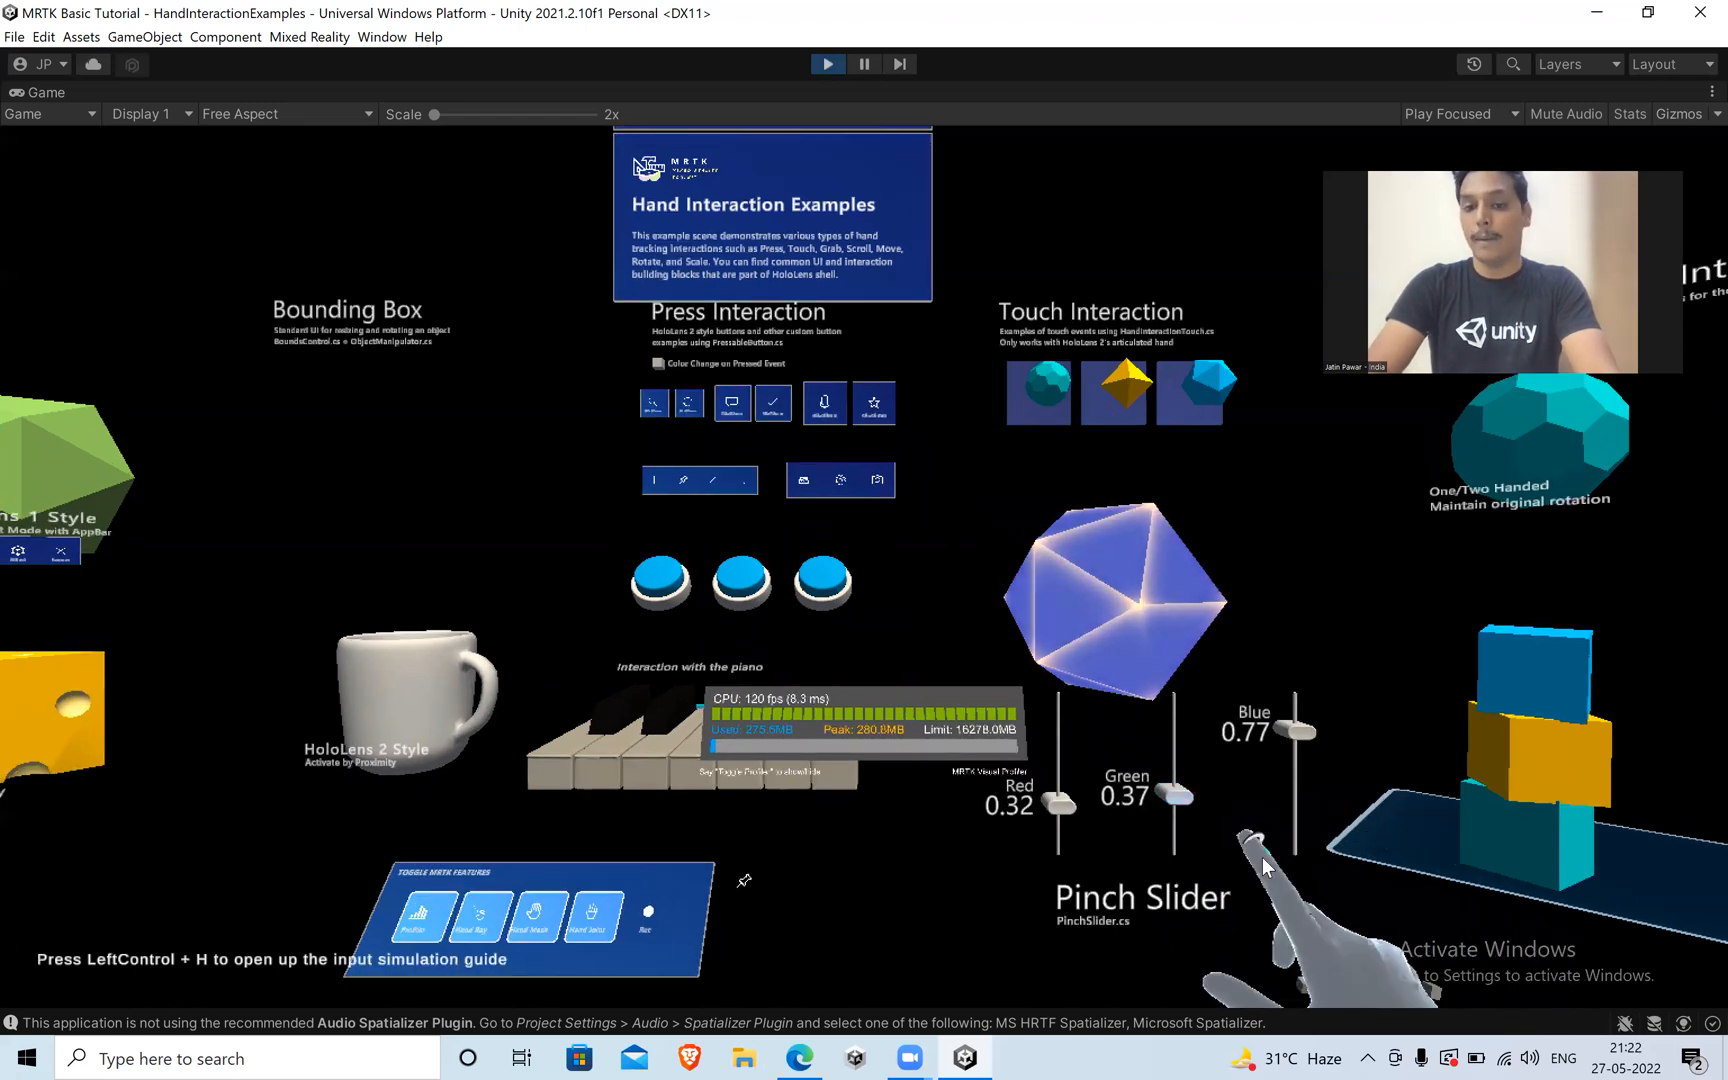
key(w)
key(w)
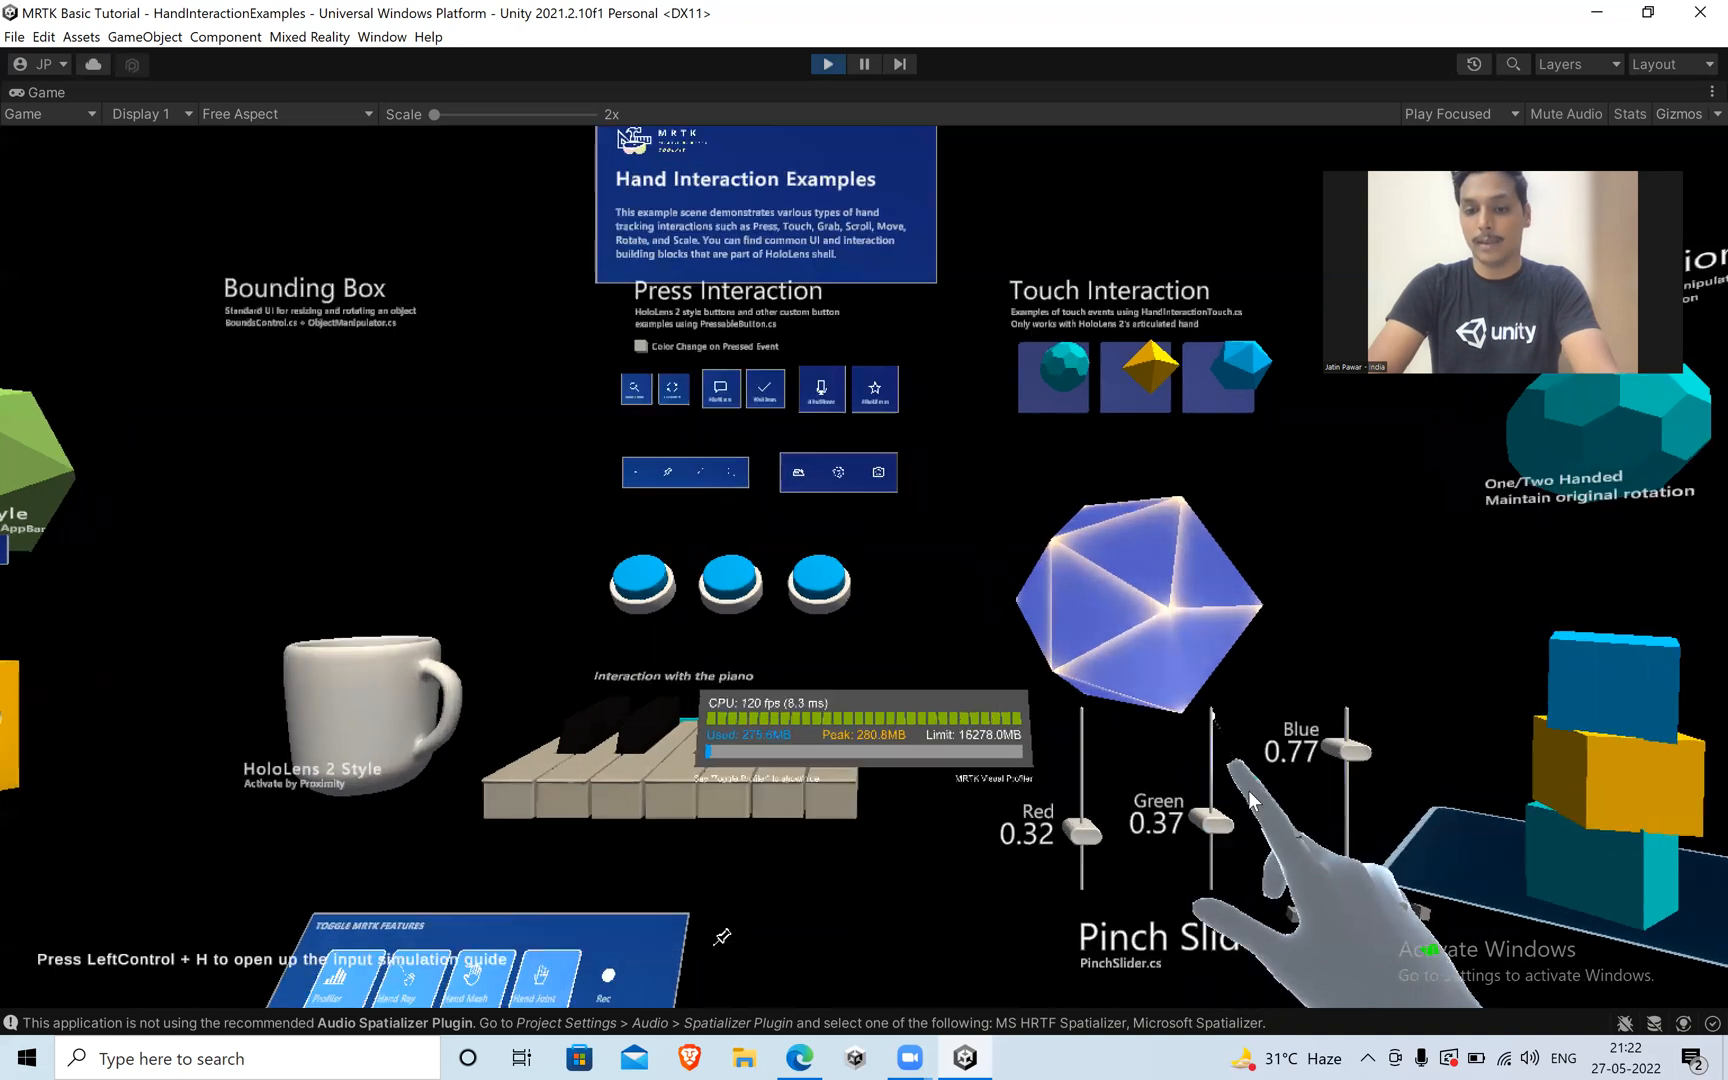
mouse_move(1261, 819)
mouse_down()
mouse_move(1275, 838)
mouse_move(1260, 717)
mouse_move(1256, 845)
mouse_move(1245, 780)
mouse_move(1234, 868)
mouse_move(1235, 798)
mouse_up()
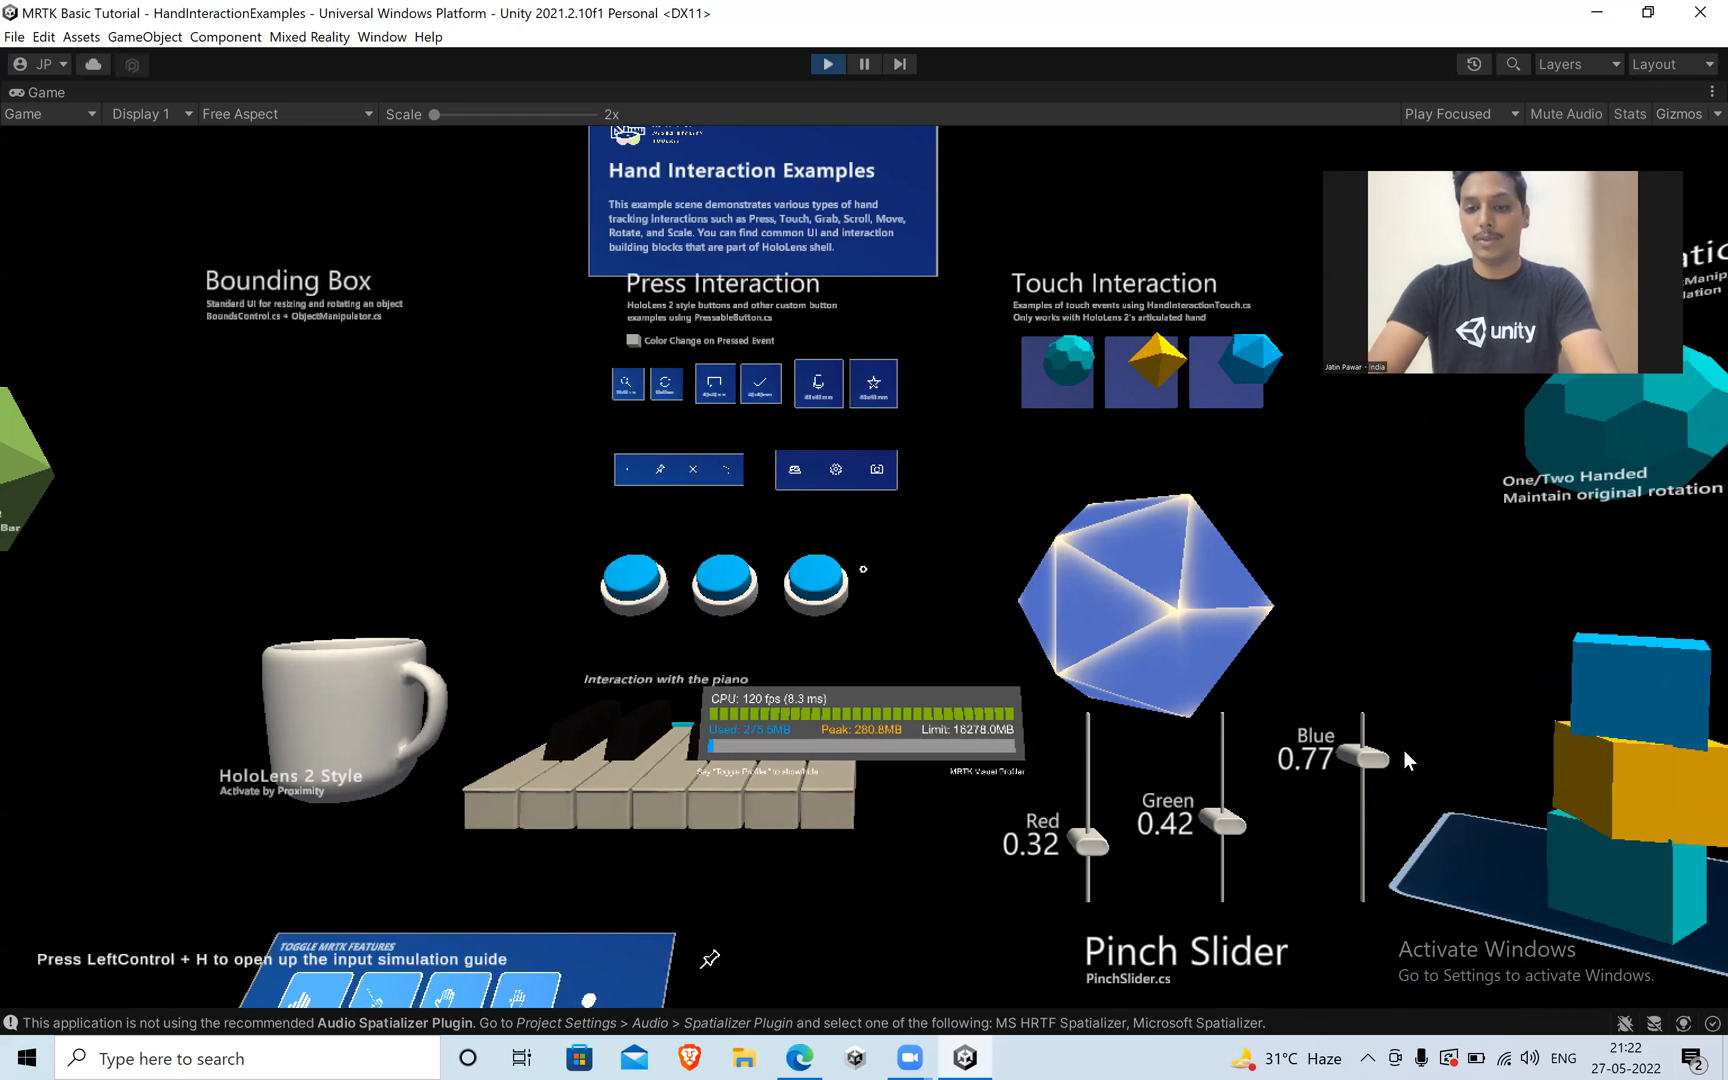
Move the camera sideways and backward to examine the Touch Interaction, Pinch Slider and Manipulation Interaction examples.
key(d)
key(d)
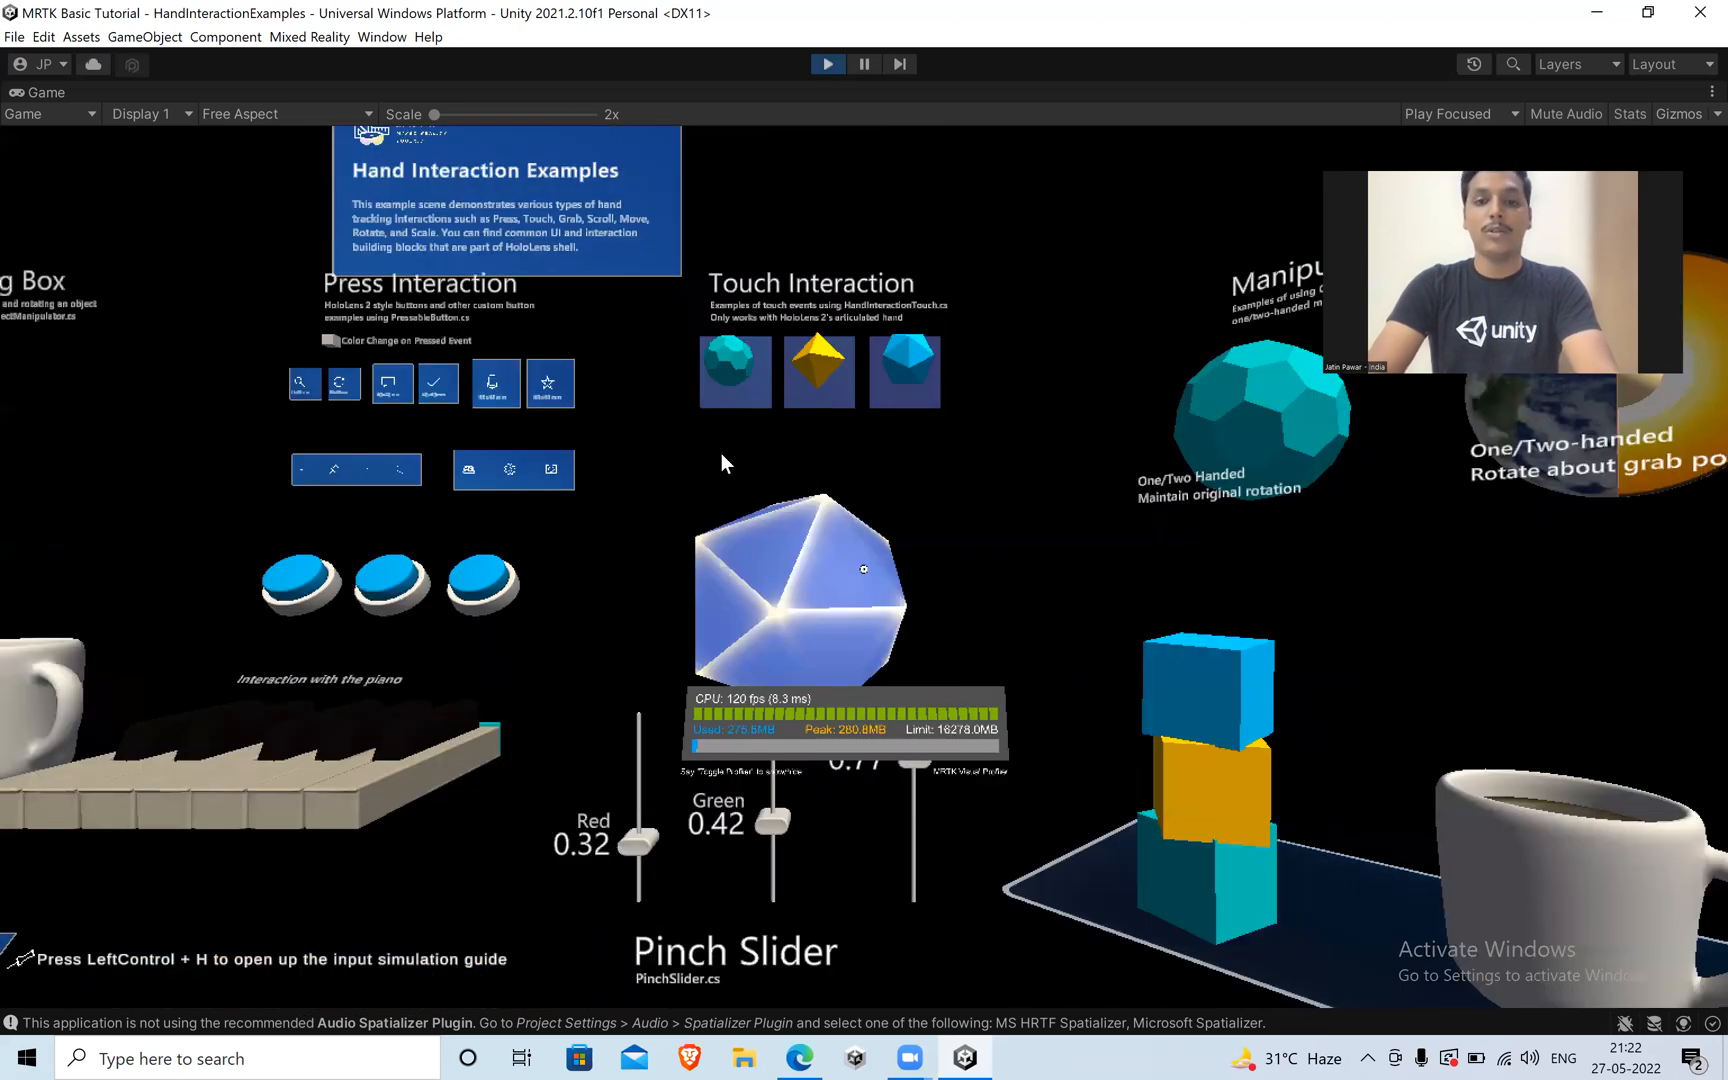
key(a)
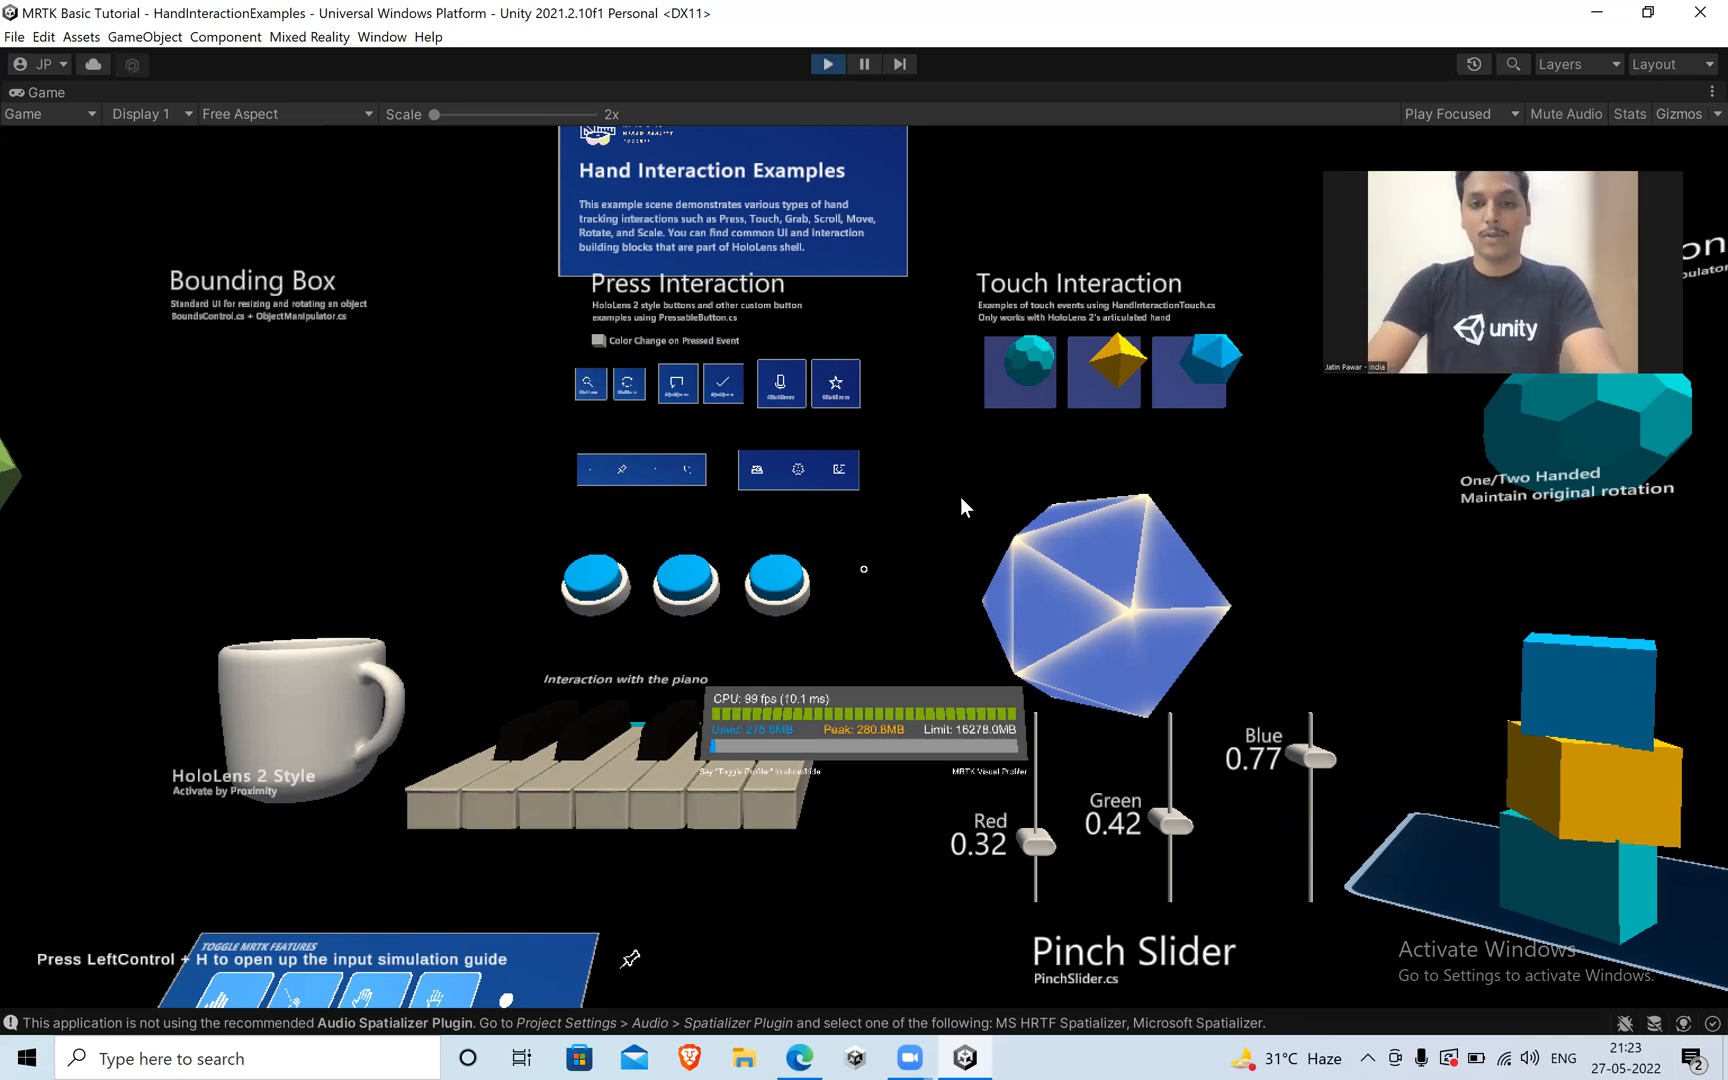
key(s)
key(d)
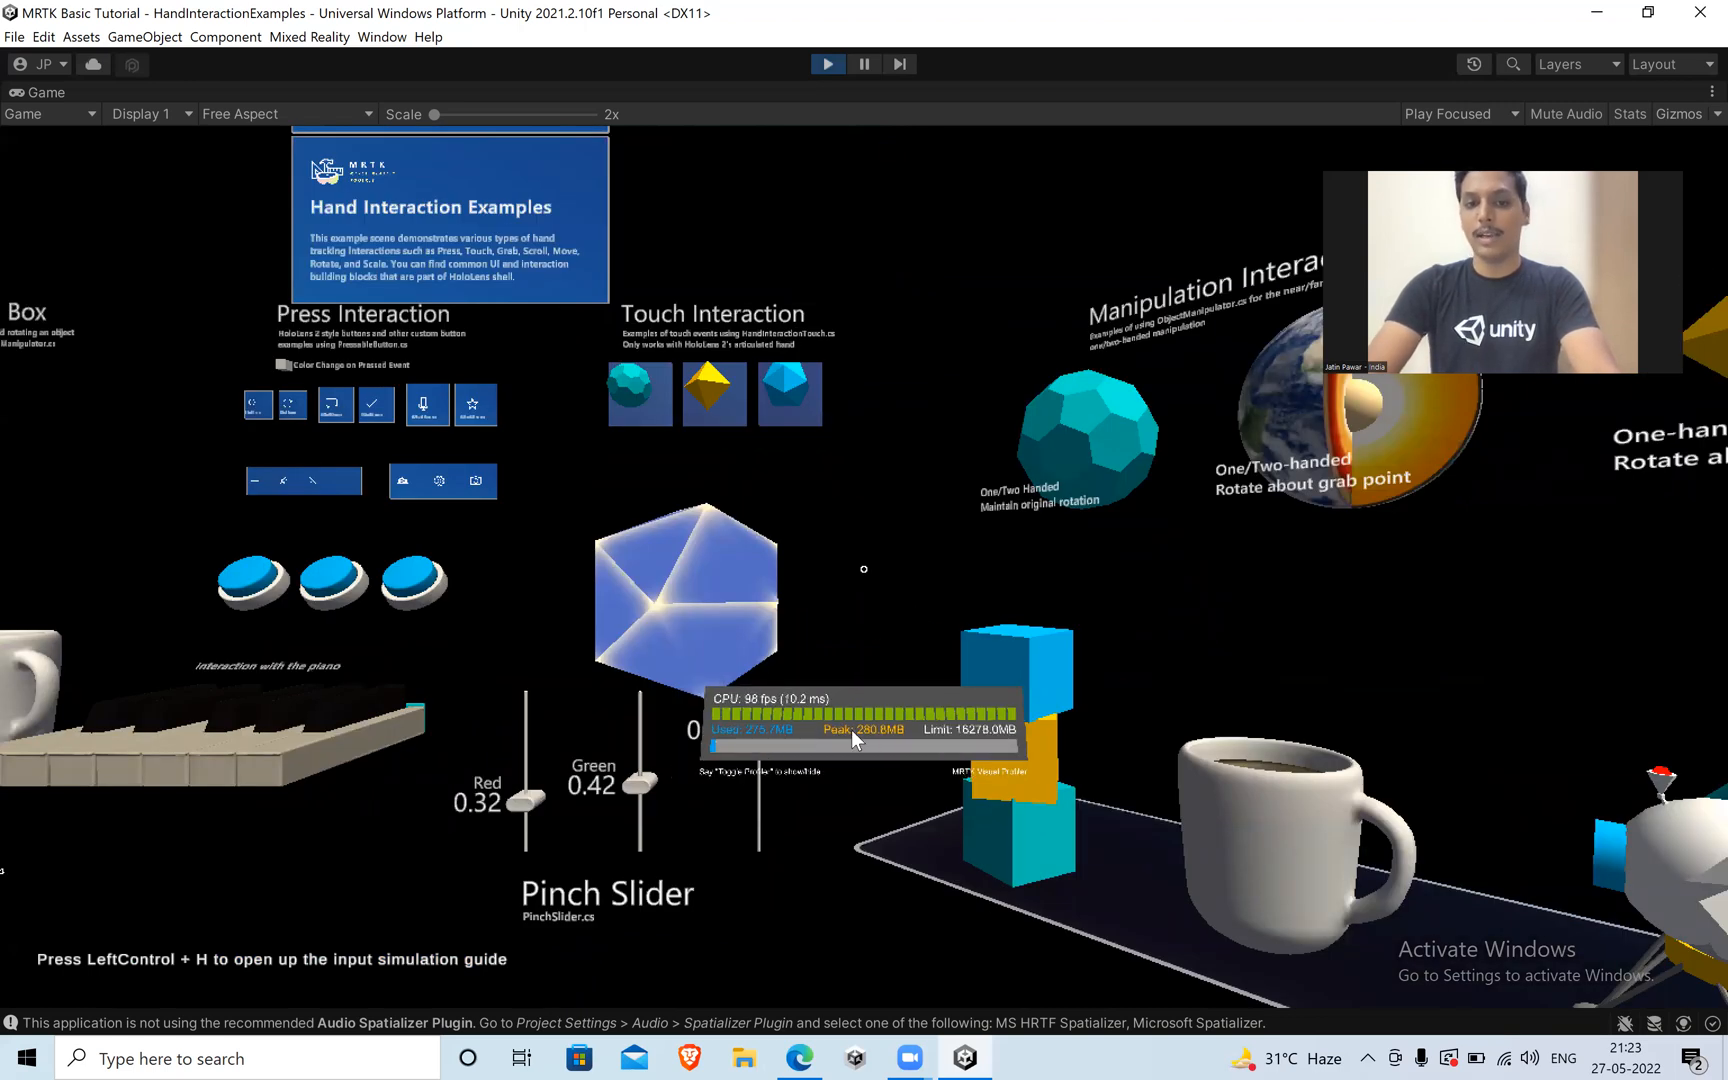
key(s)
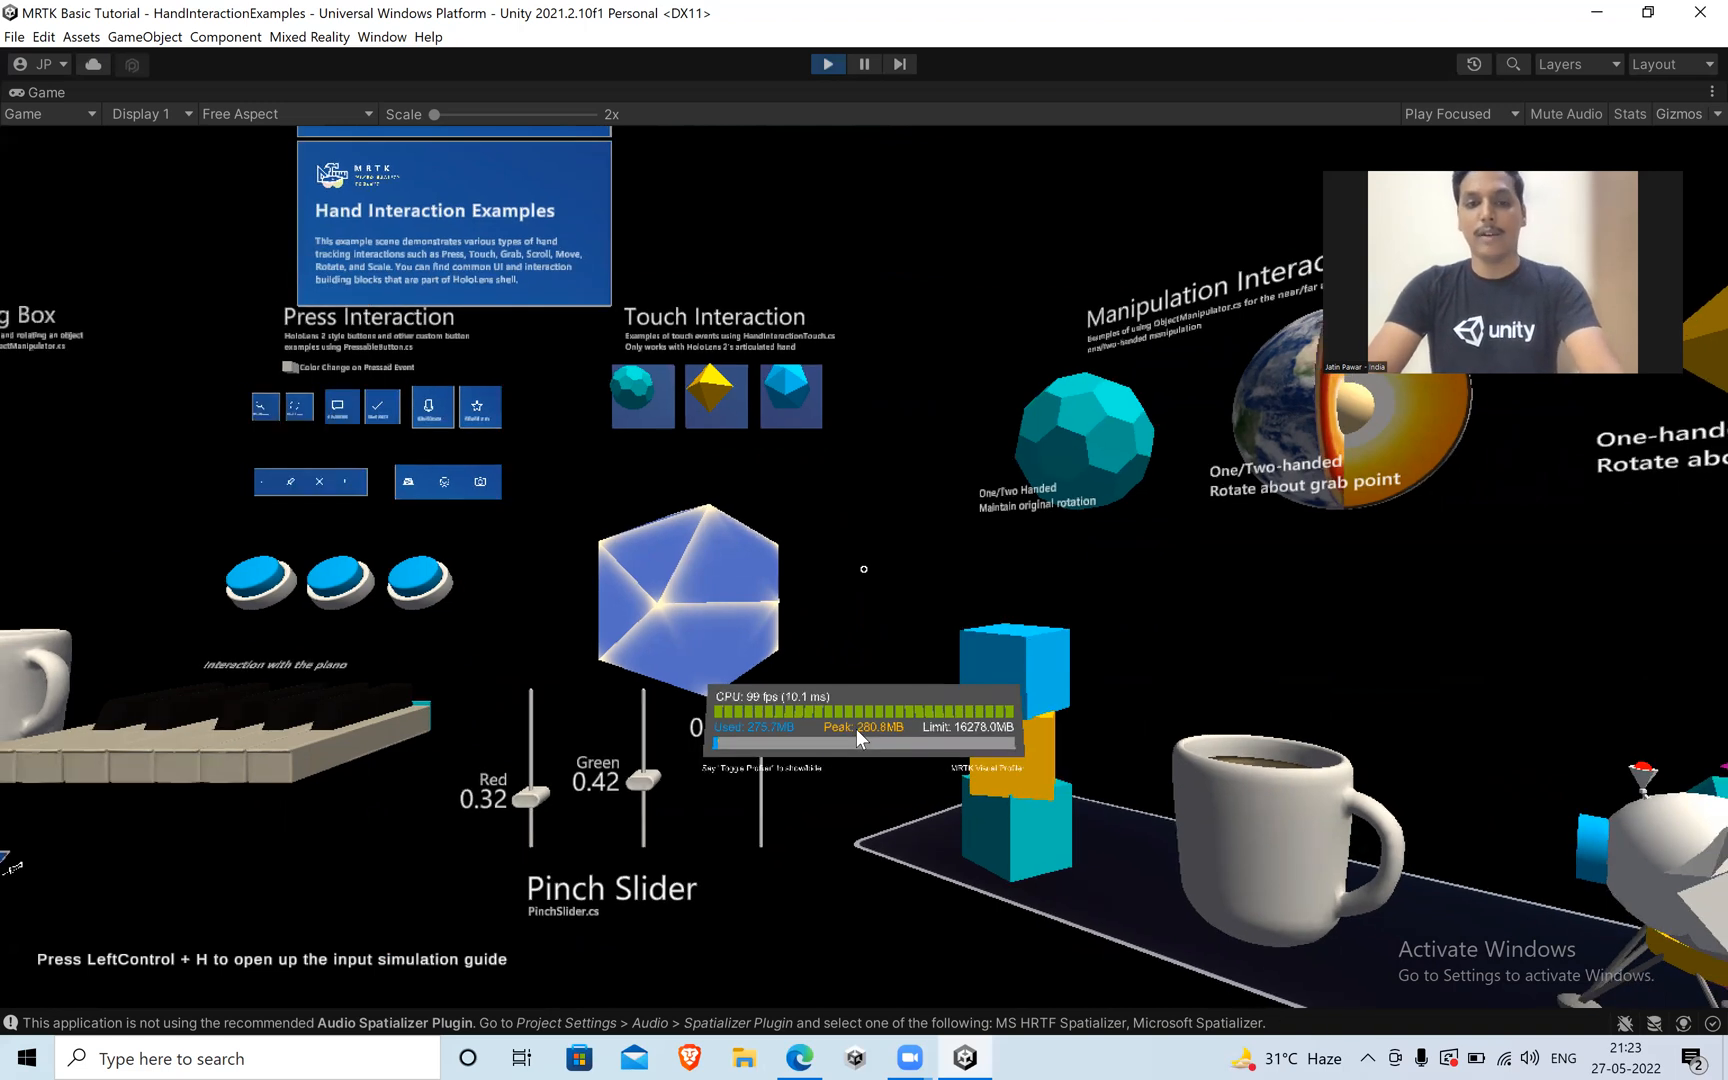
key(s)
key(a)
key(w)
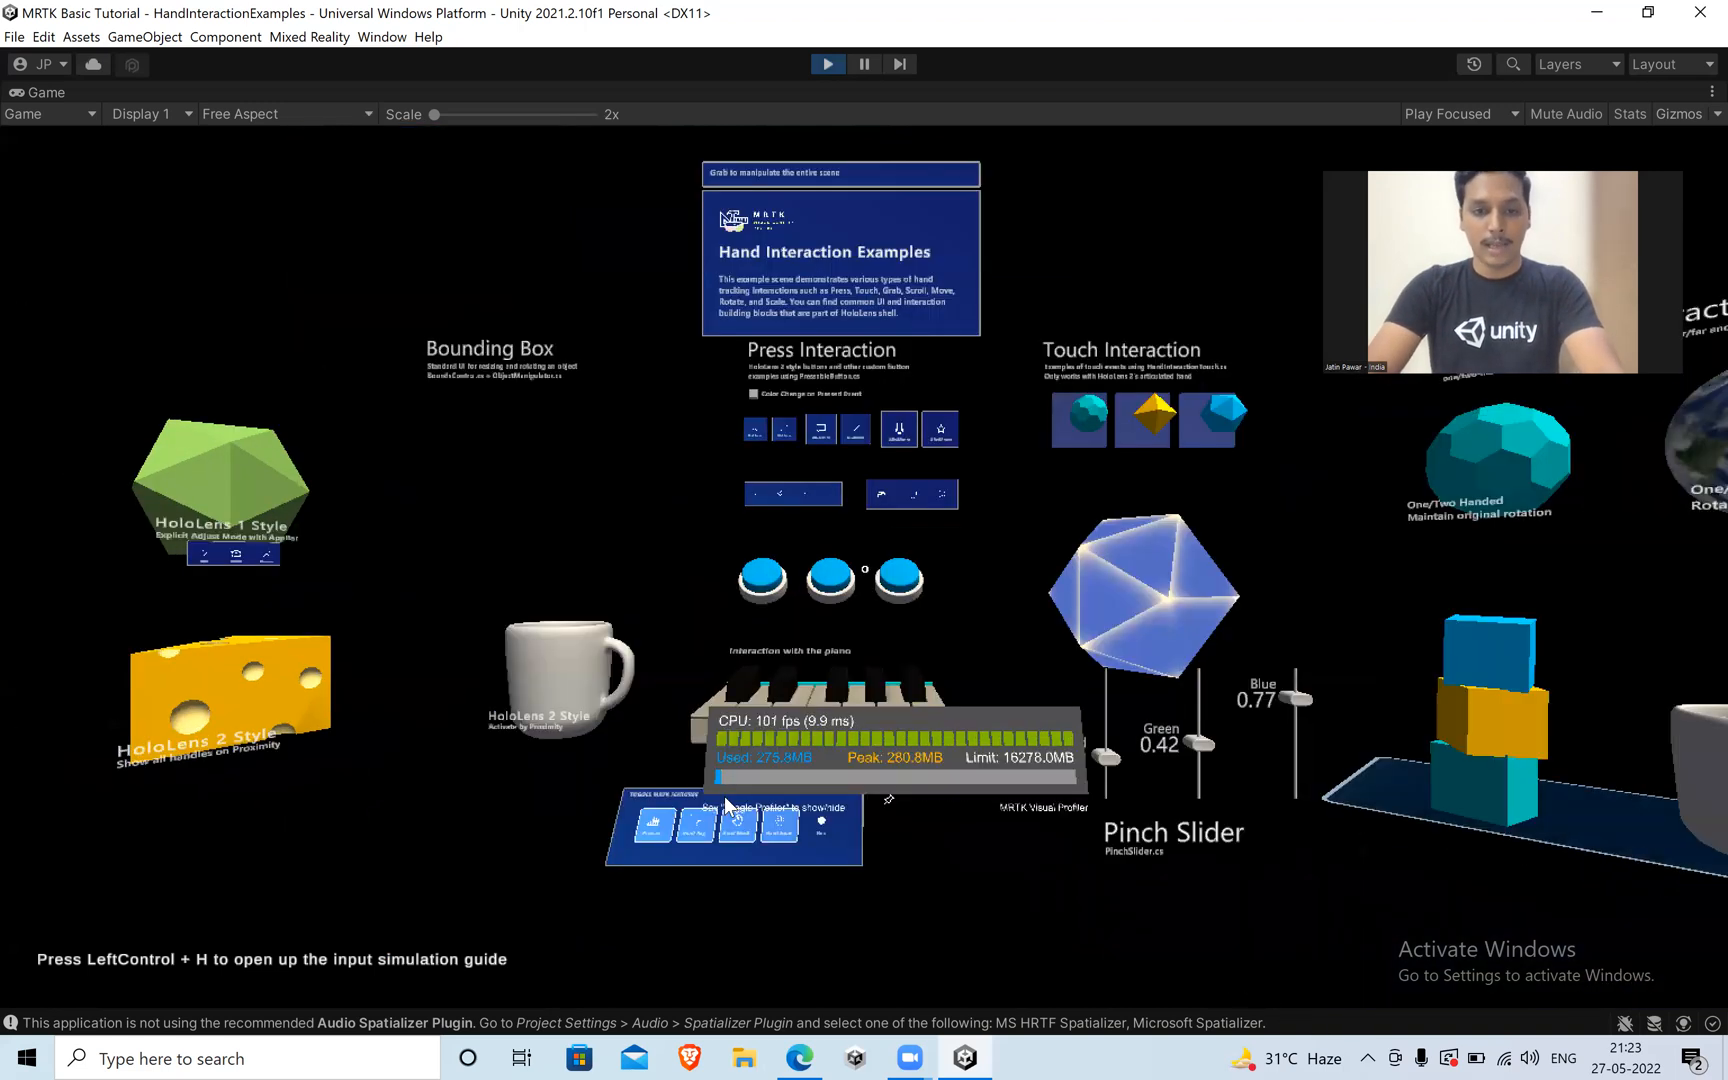
Bring up the simulated left hand at the Toggle MRTK Features panel and try to poke the Profiler button with its index finger.
key(a)
key(w)
key(shift)
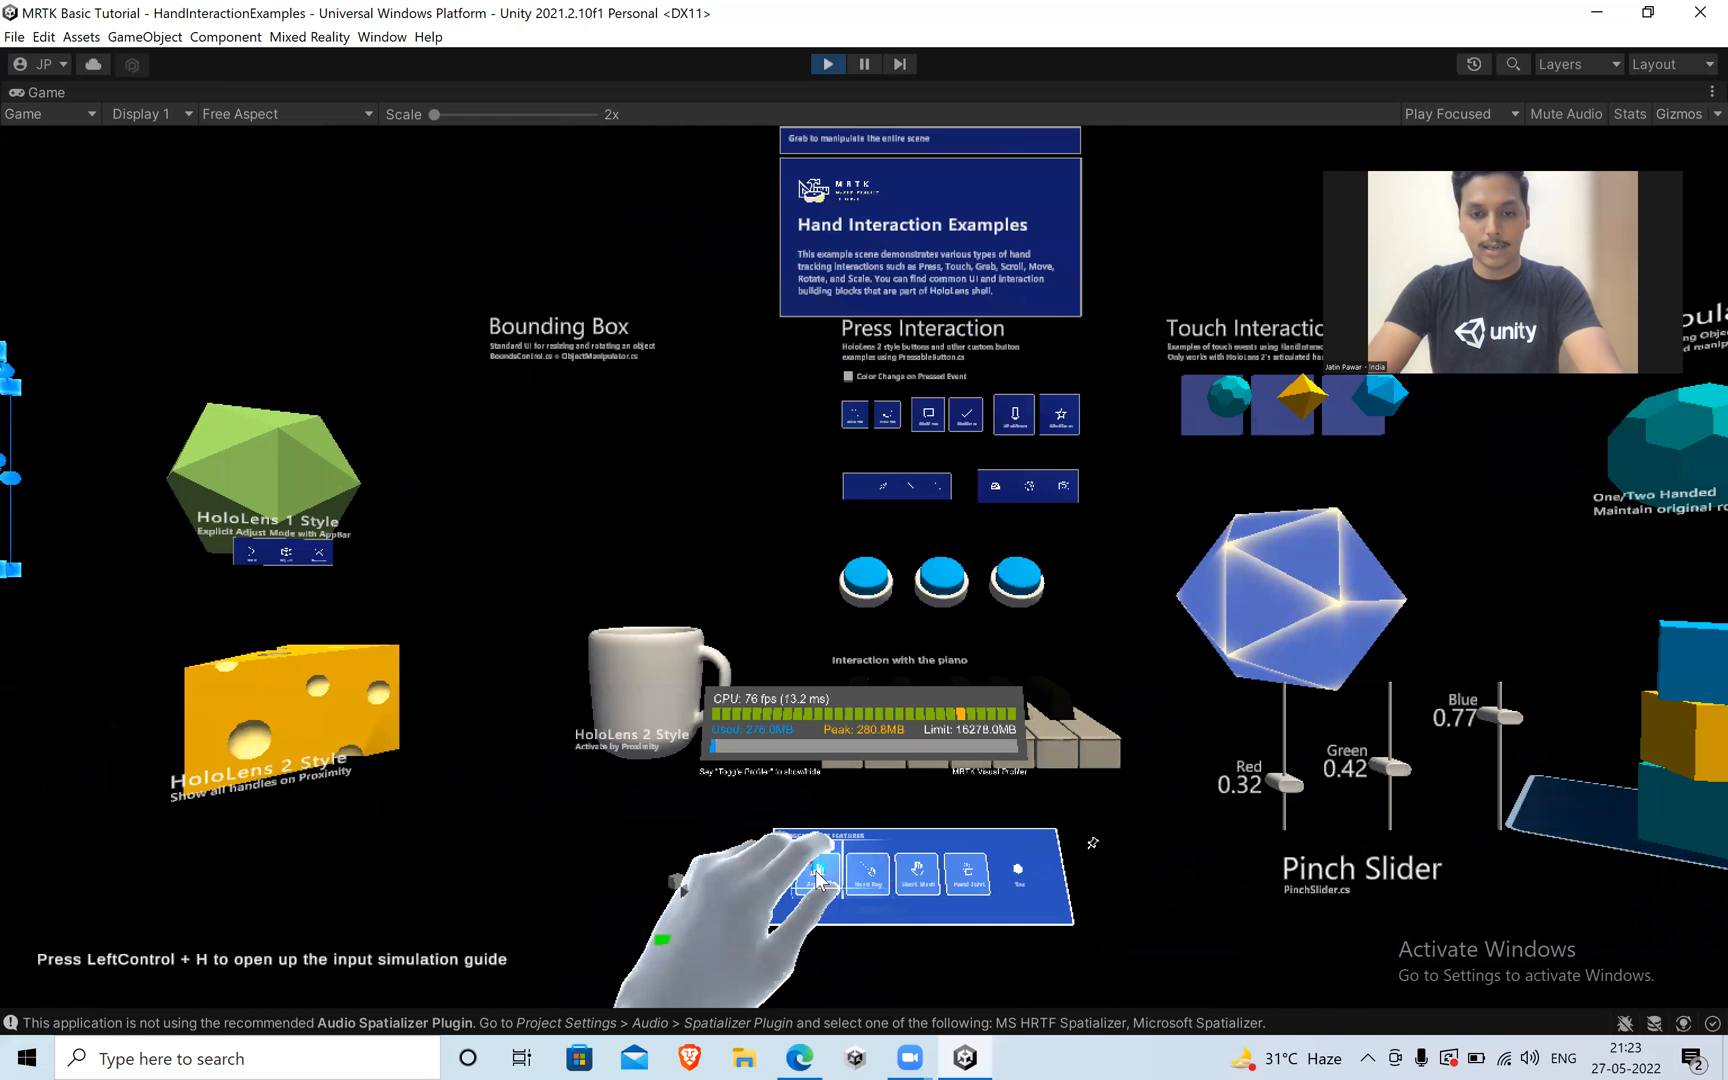
key(w)
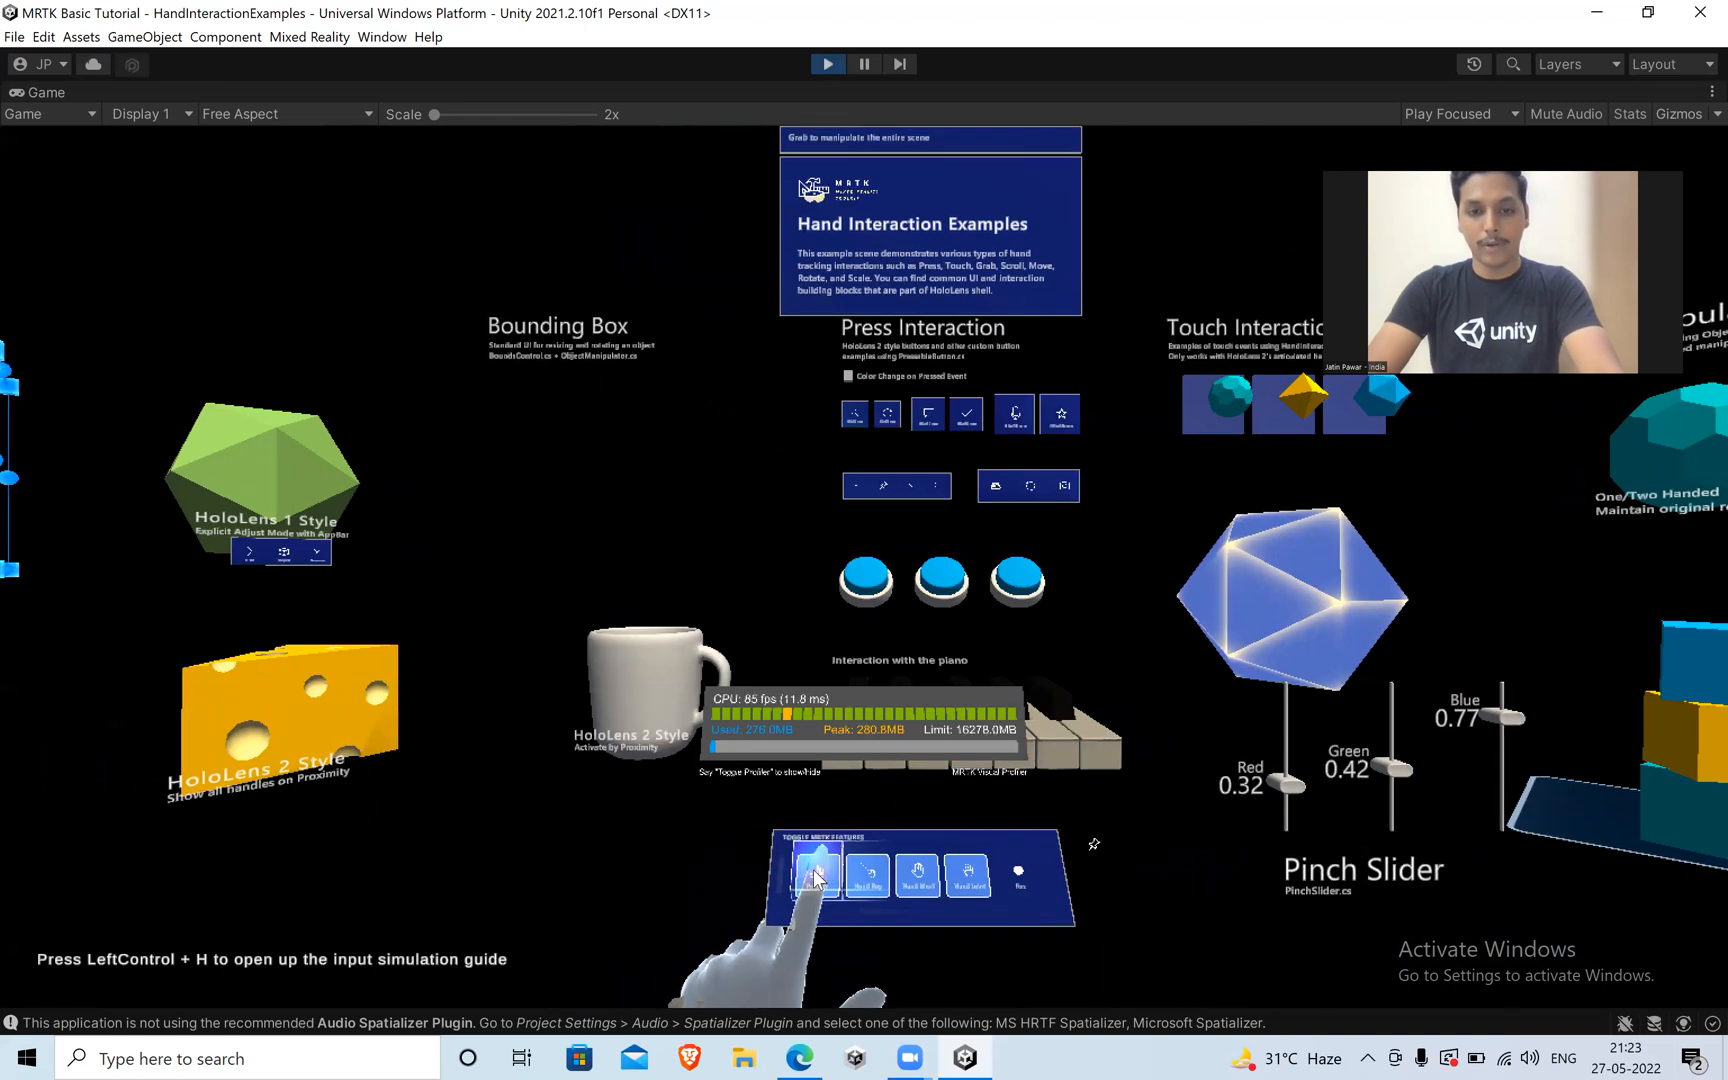
key(s)
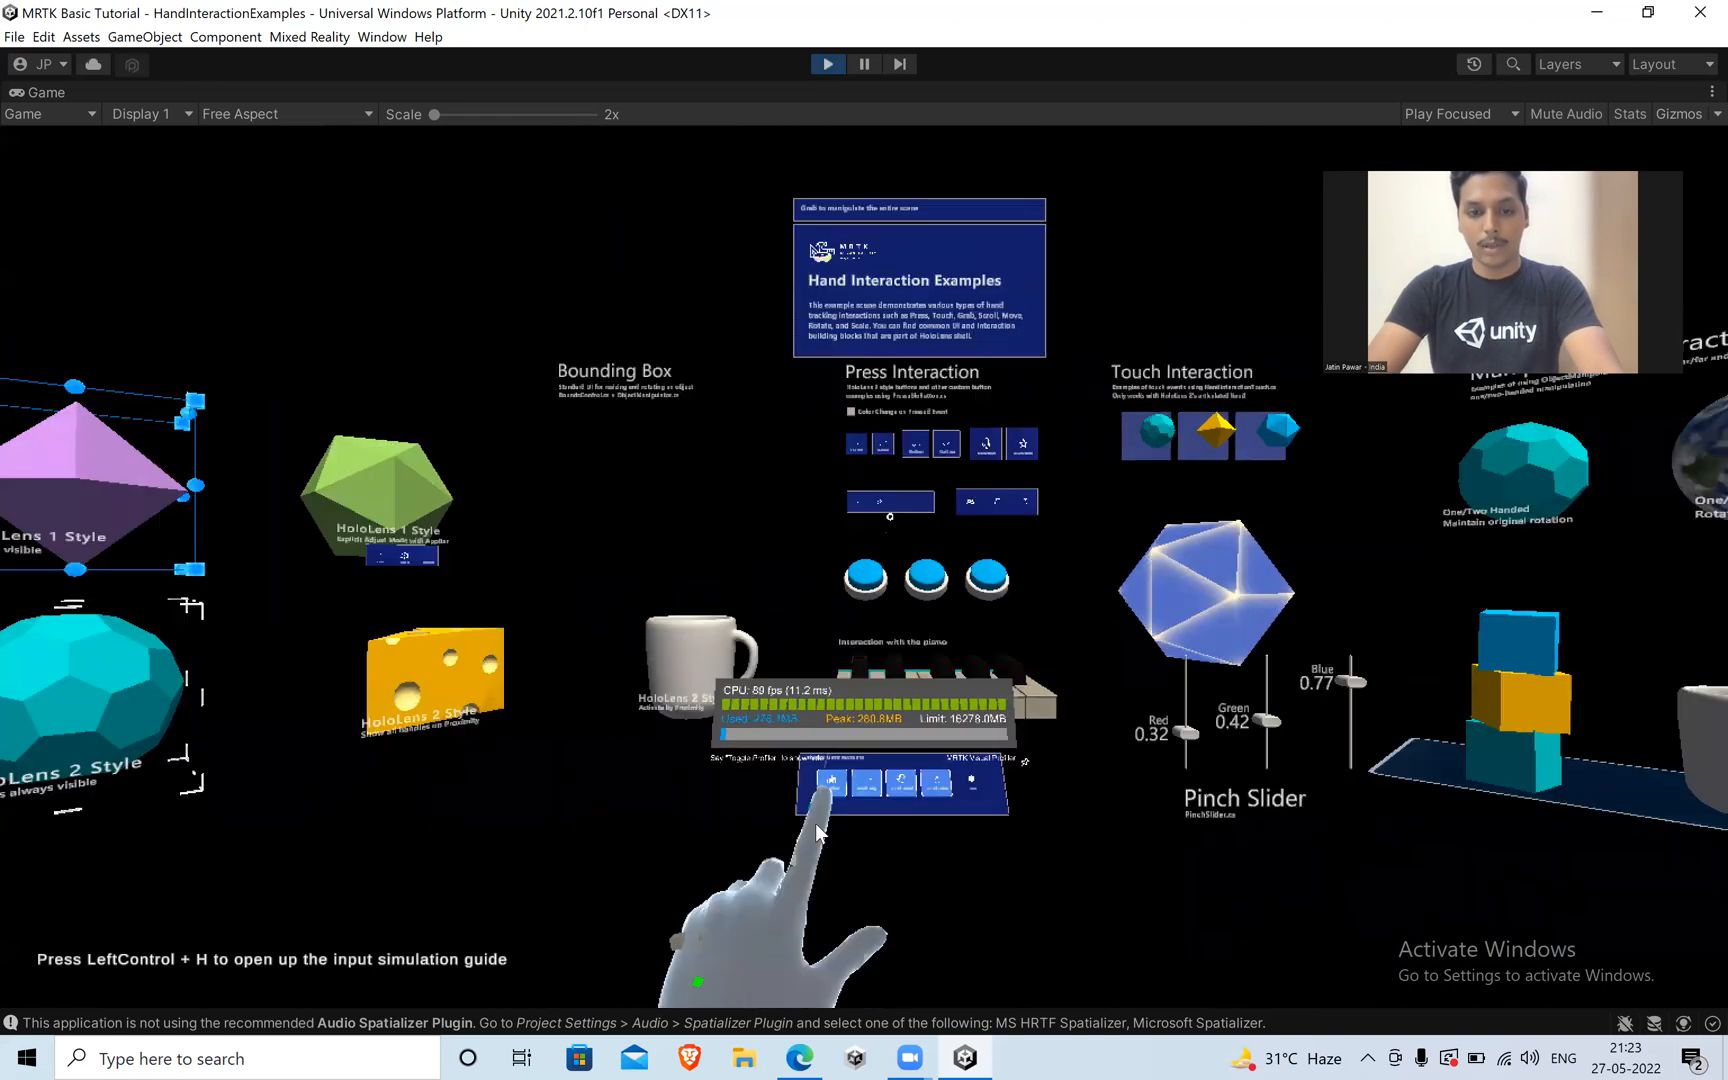
key(w)
key(w)
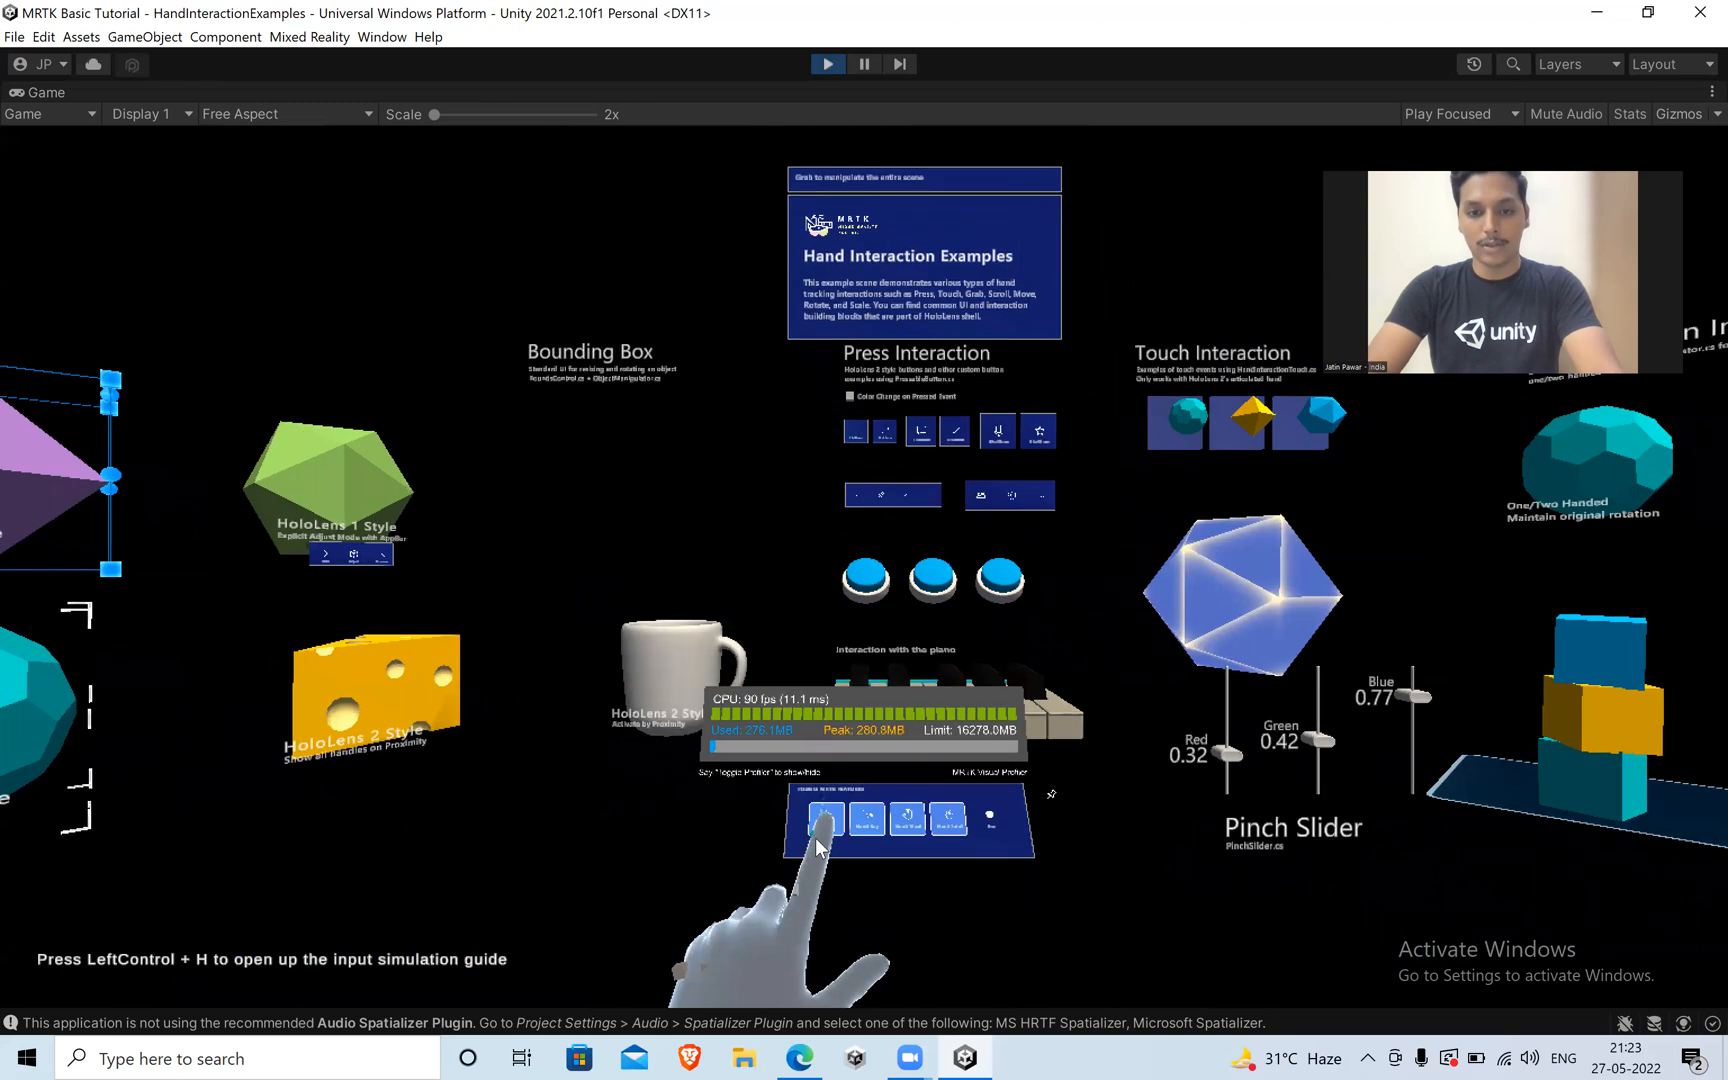
Lower and raise the camera to line the left index fingertip up with the Profiler button and try poking it again.
key(s)
key(q)
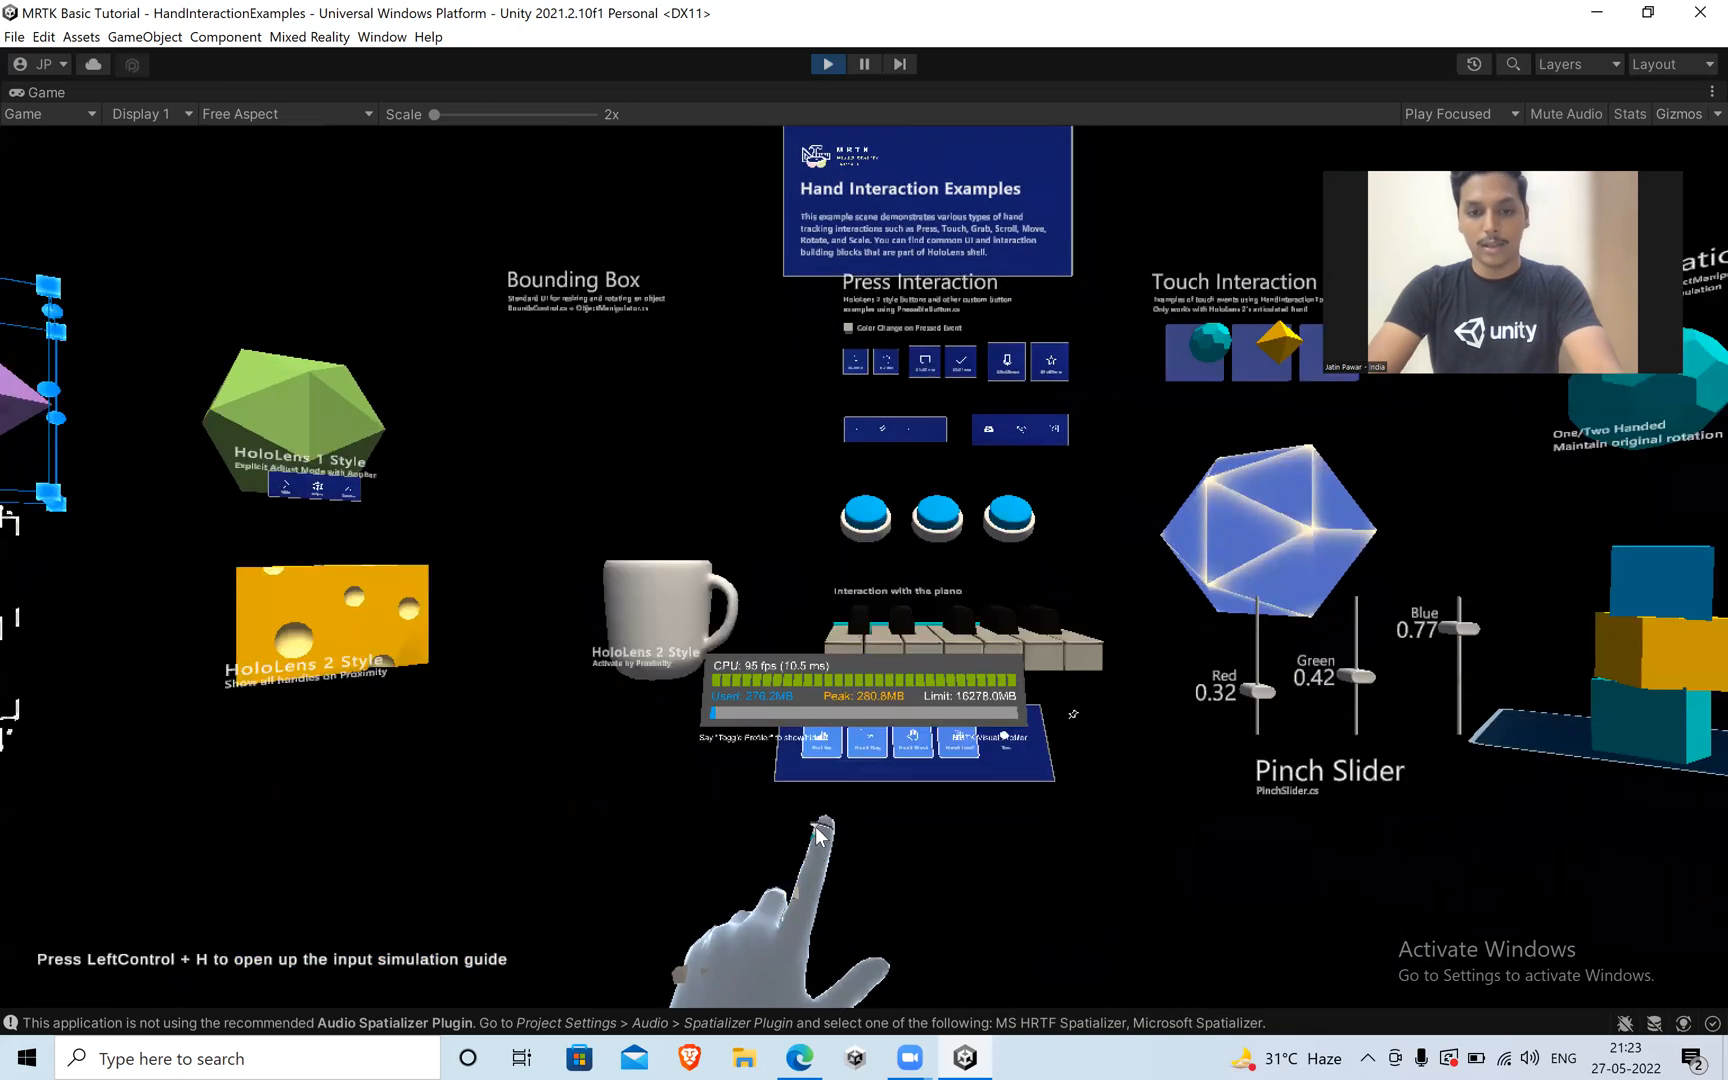
key(q)
key(w)
key(e)
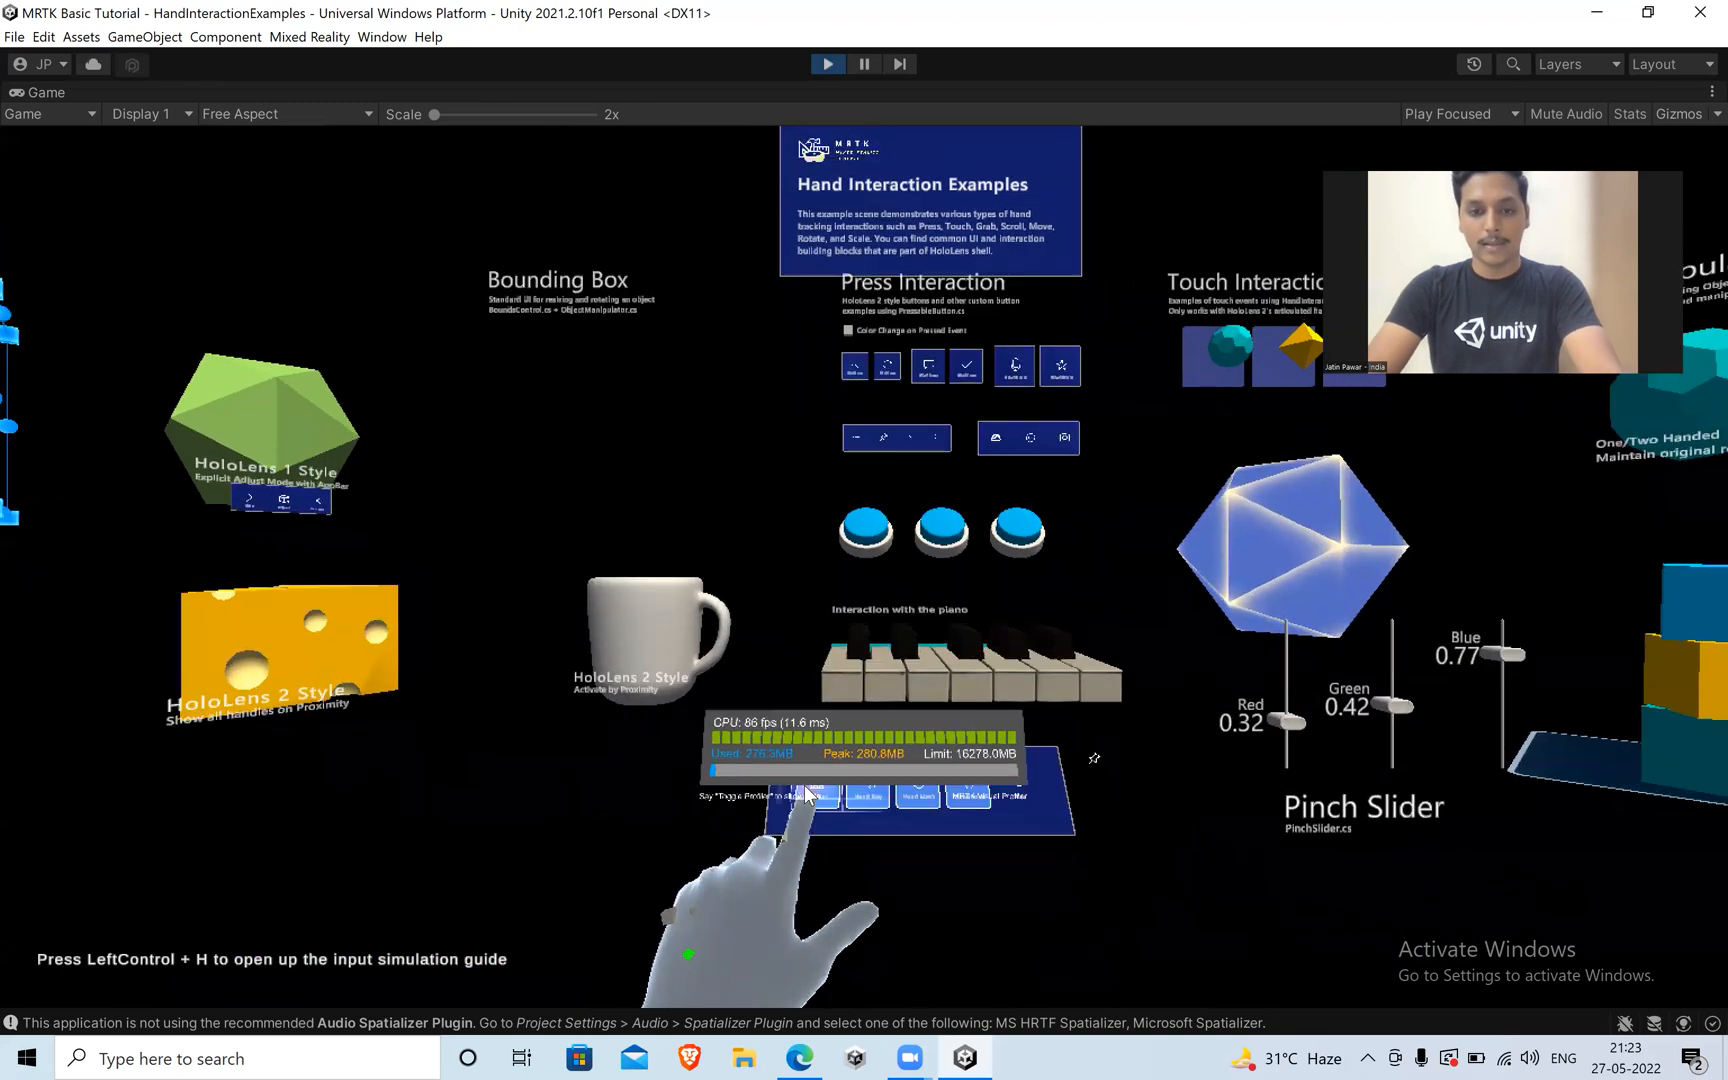
key(q)
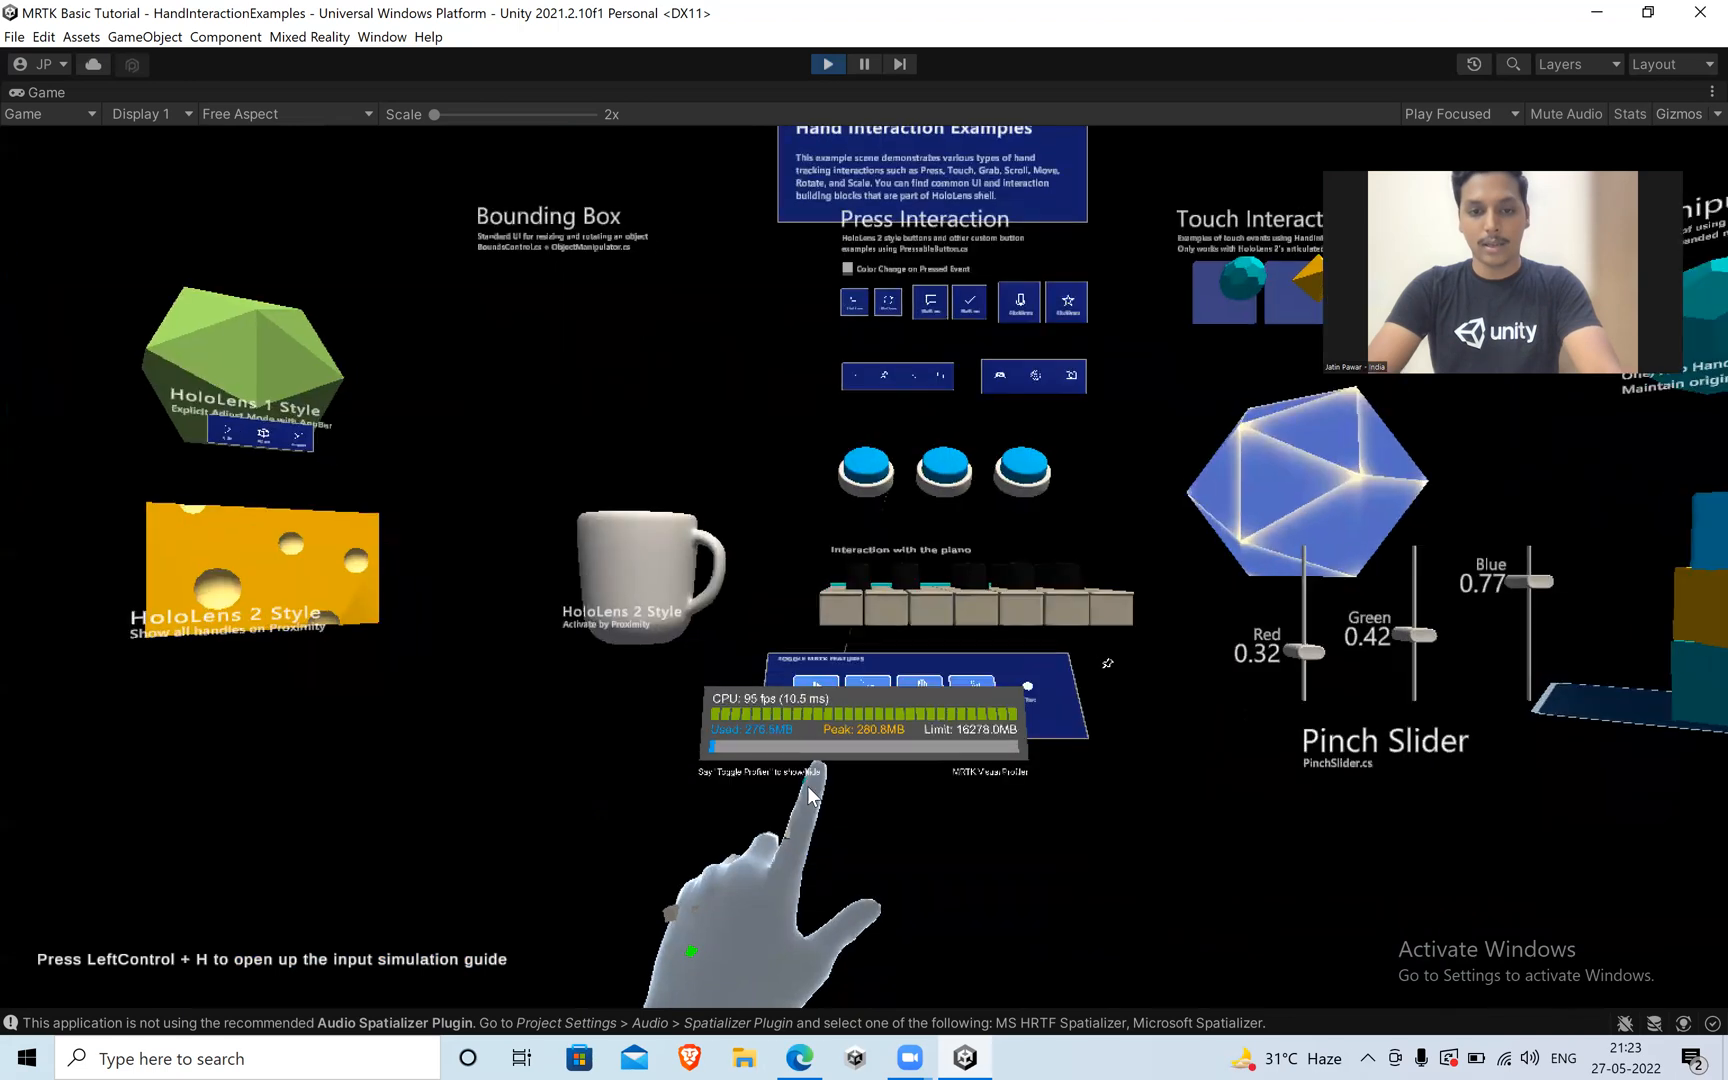
key(e)
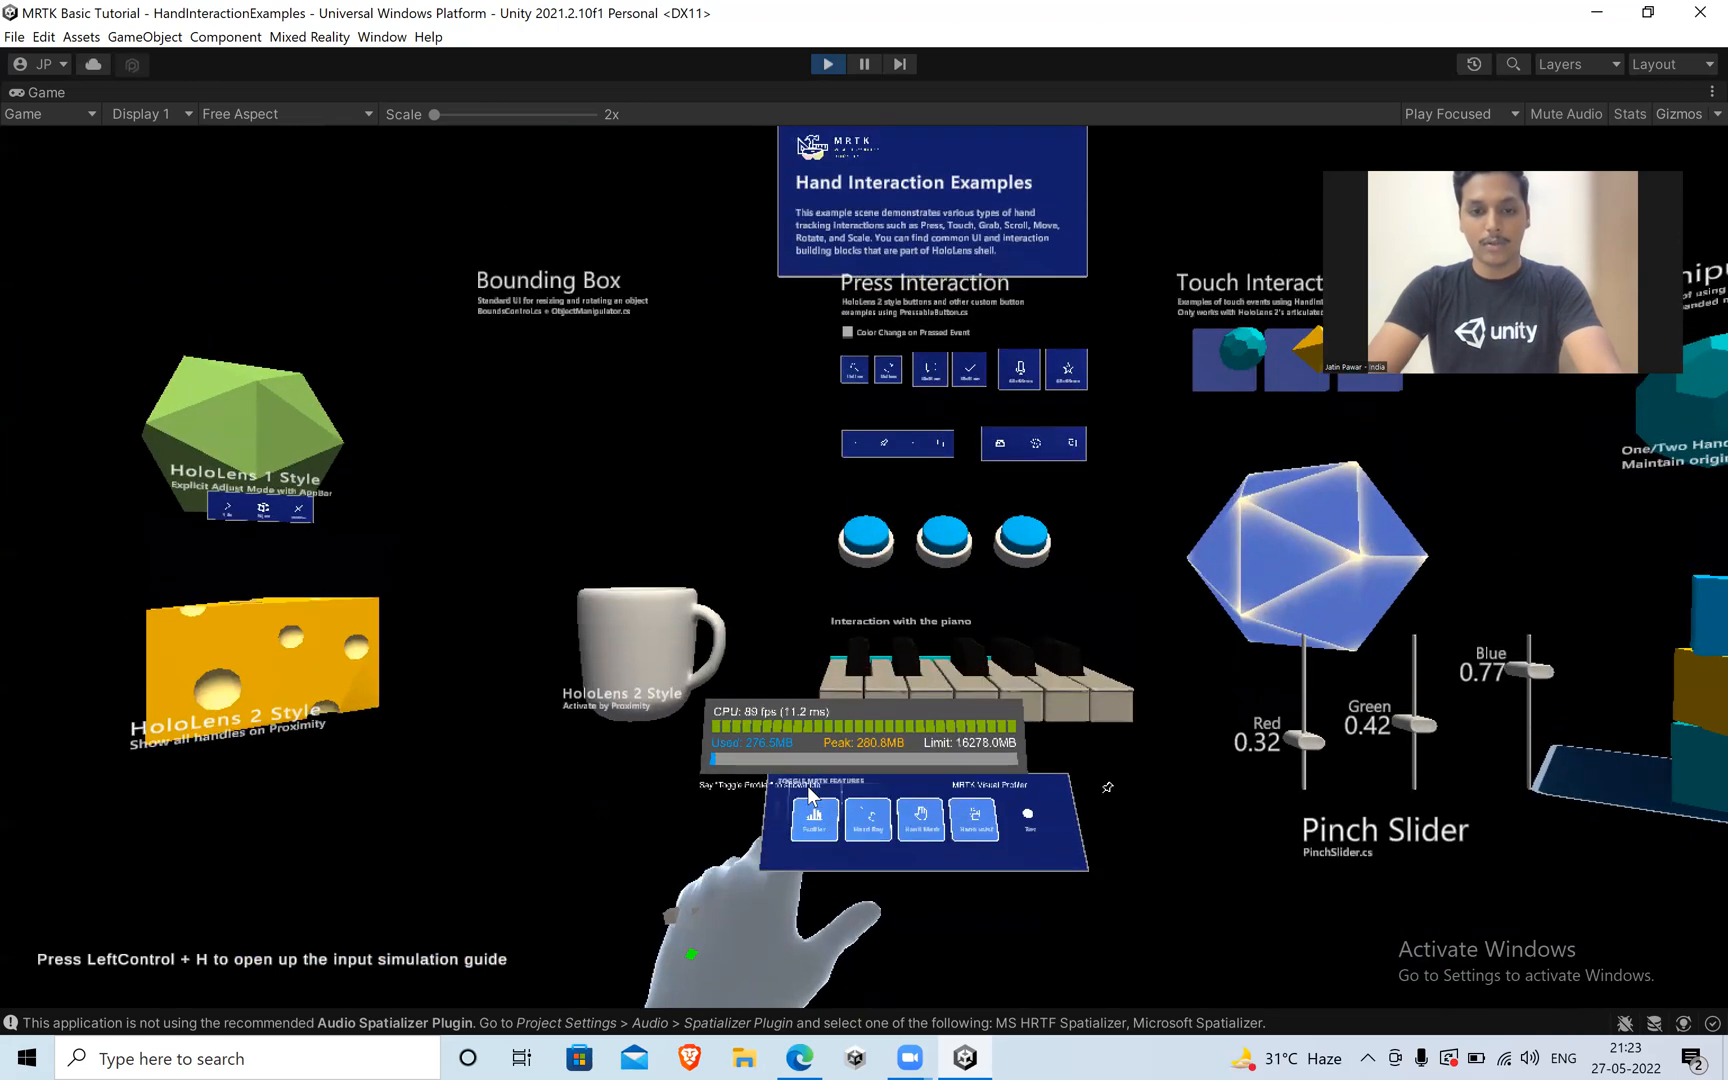
key(s)
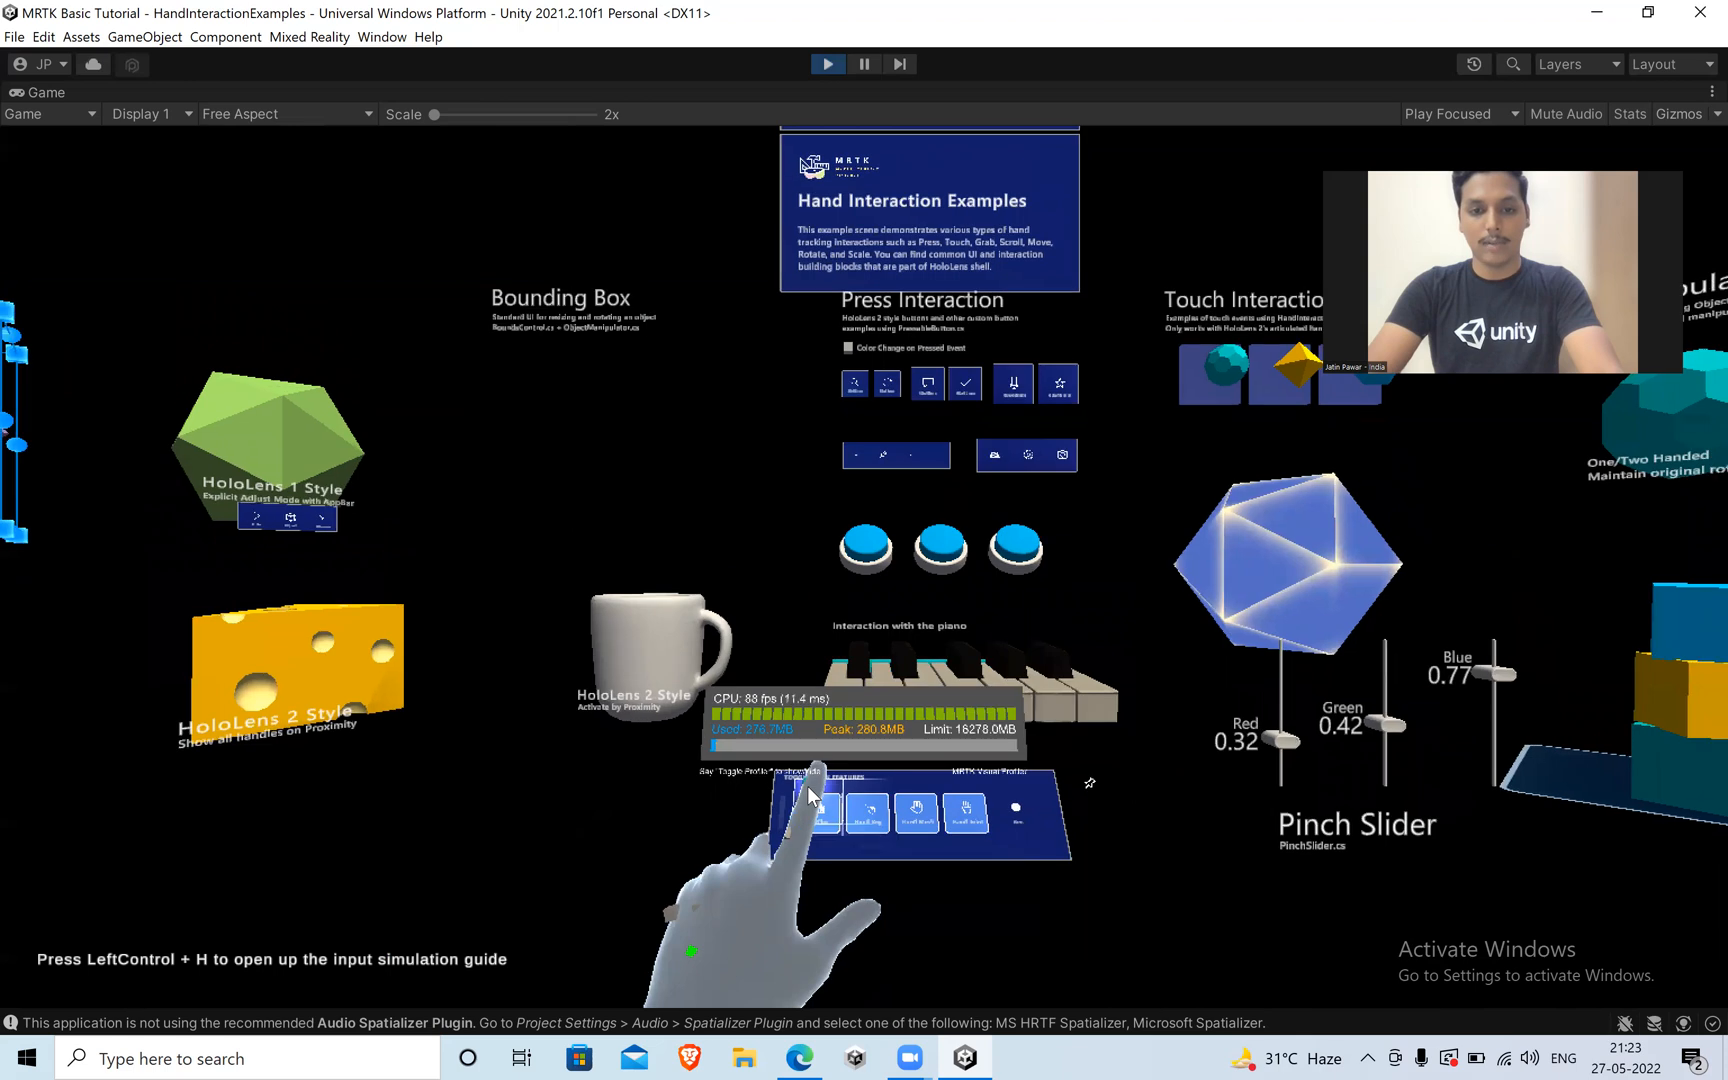
key(w)
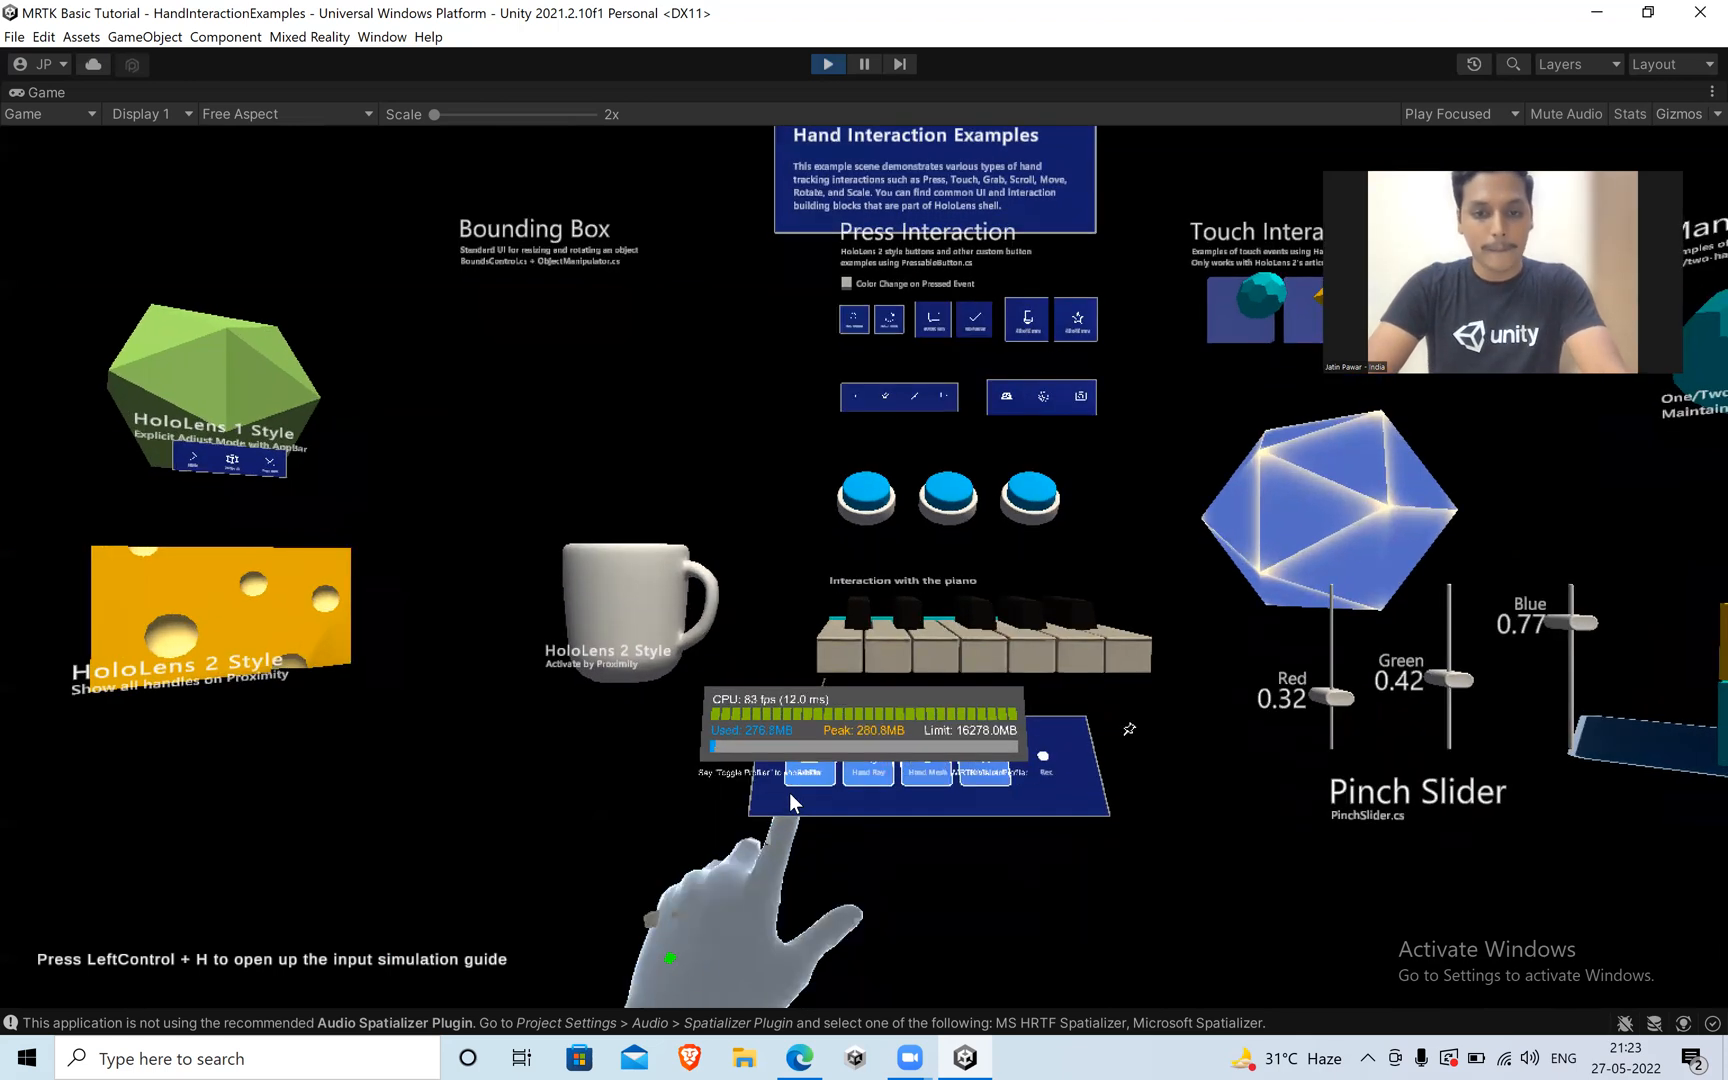
key(e)
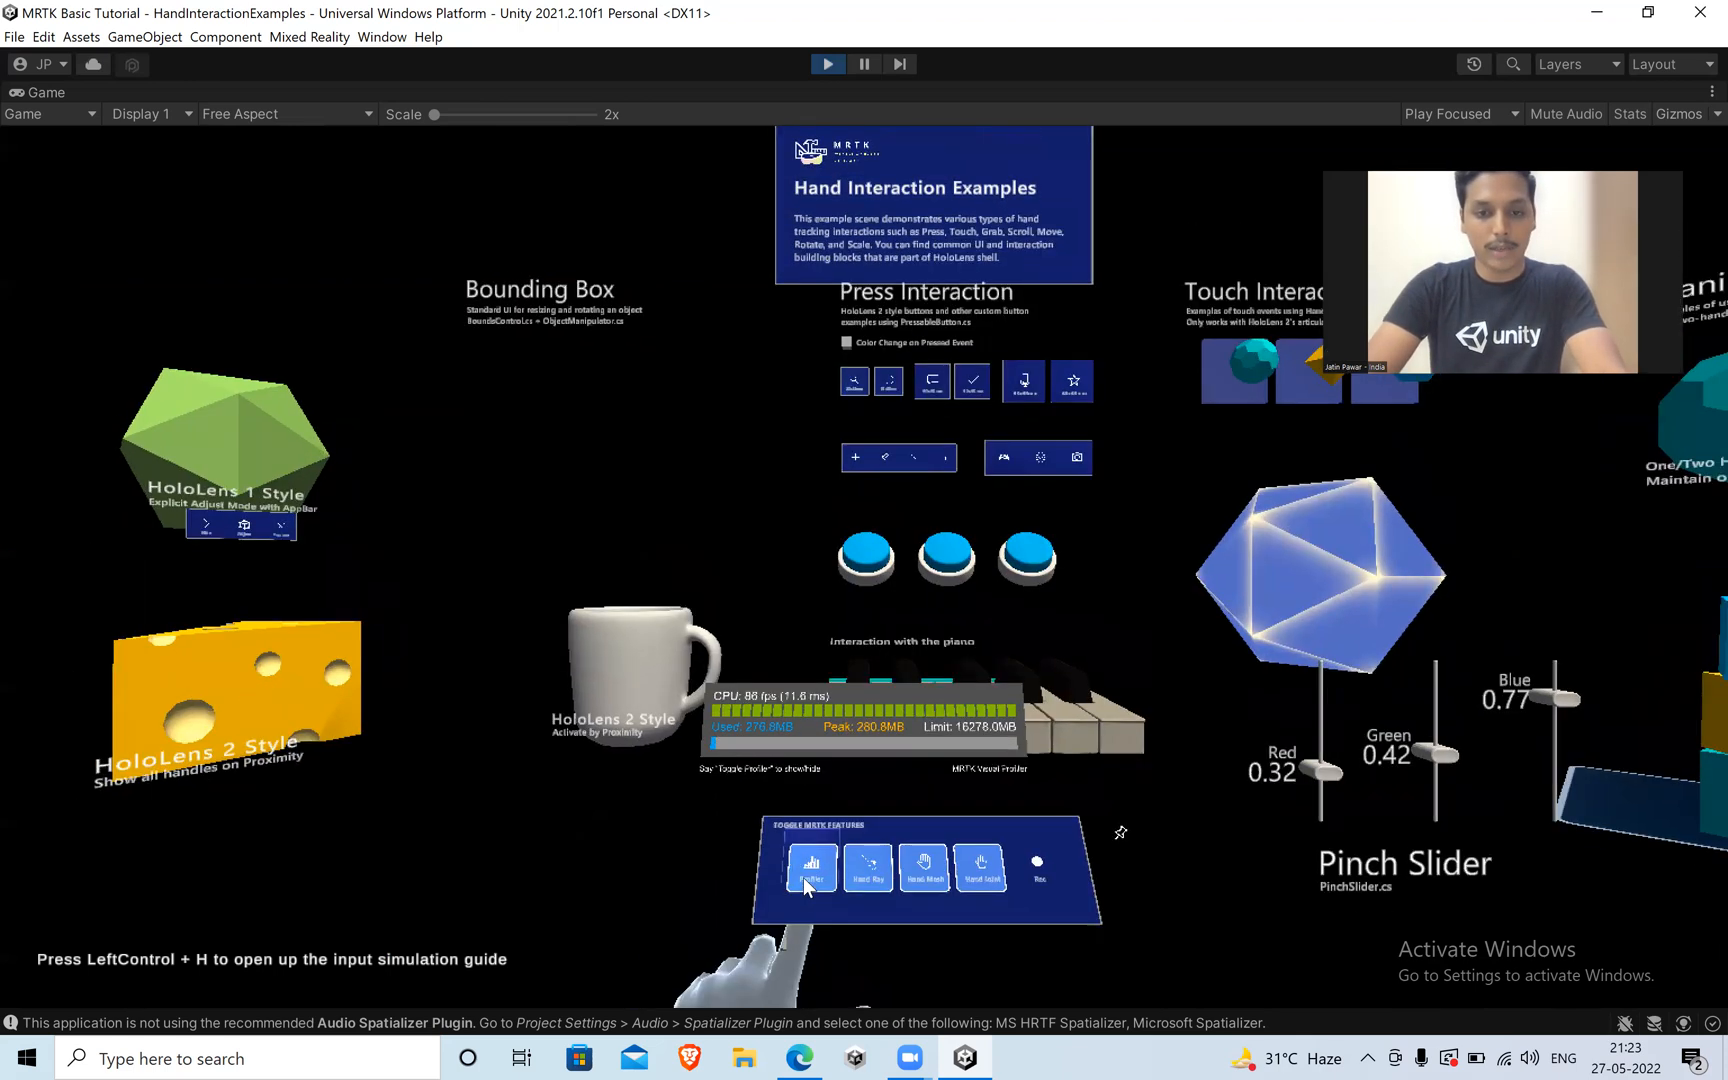
key(q)
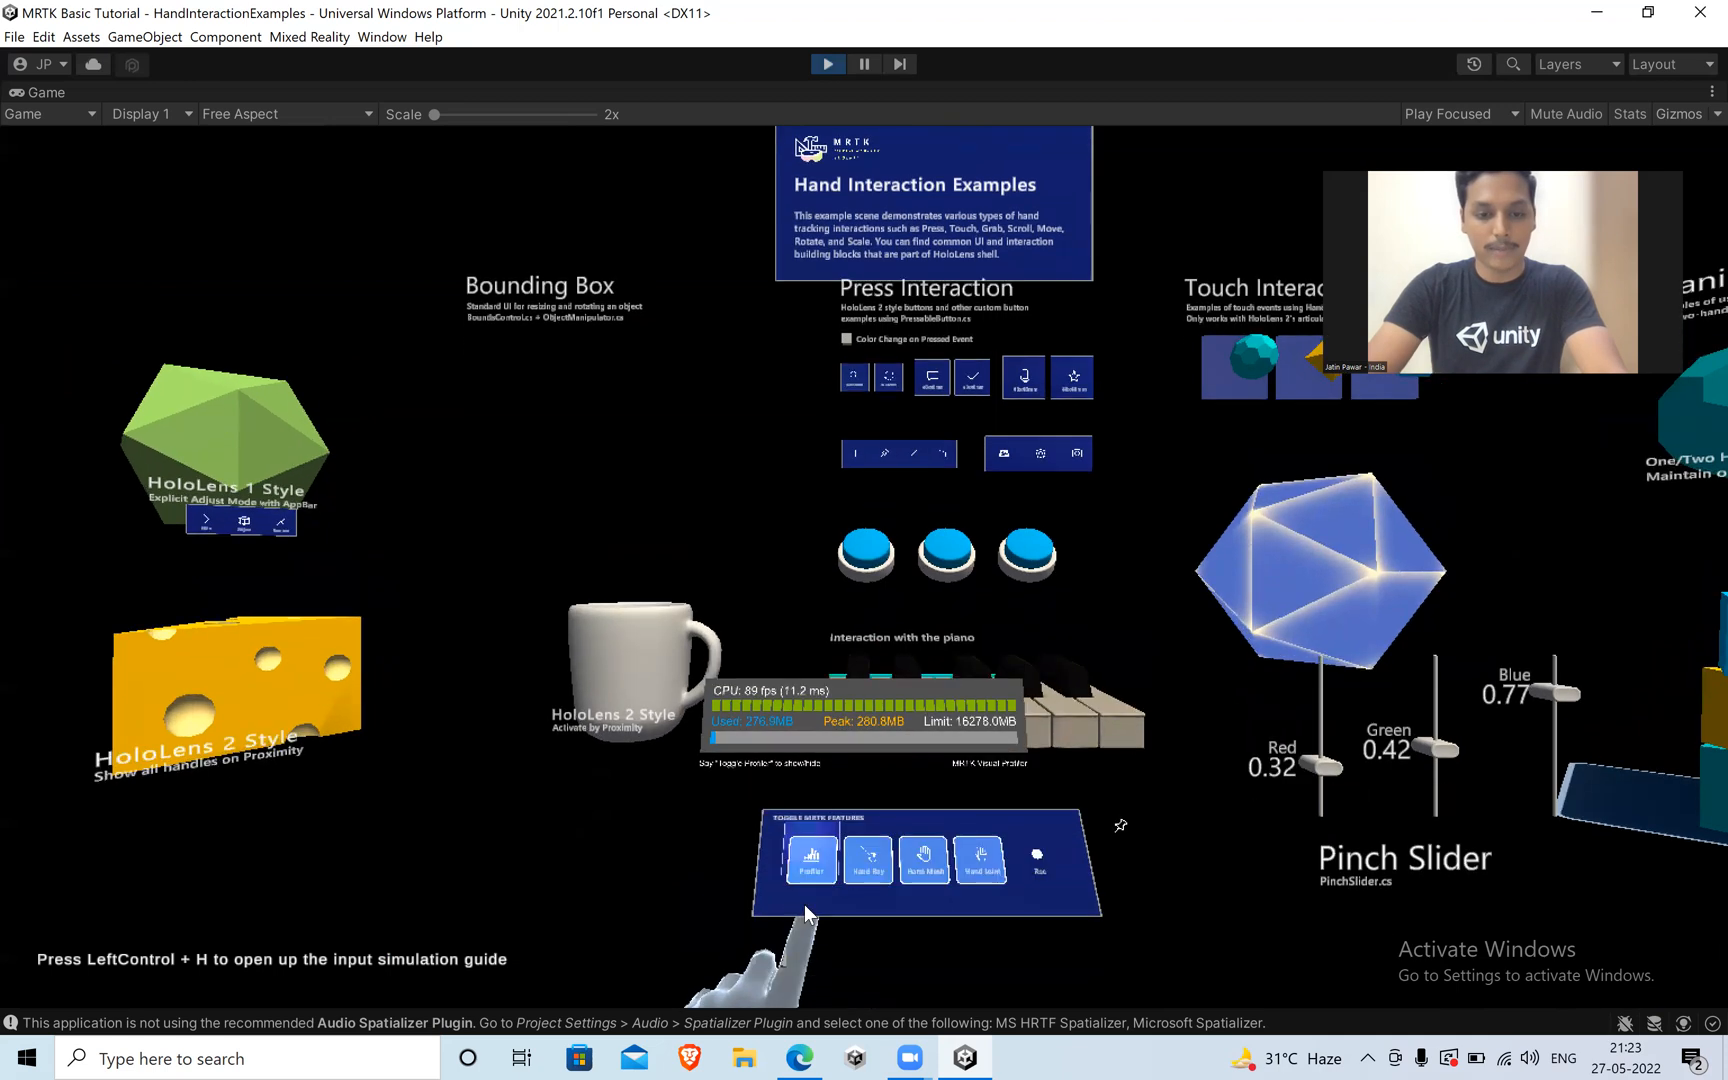
key(e)
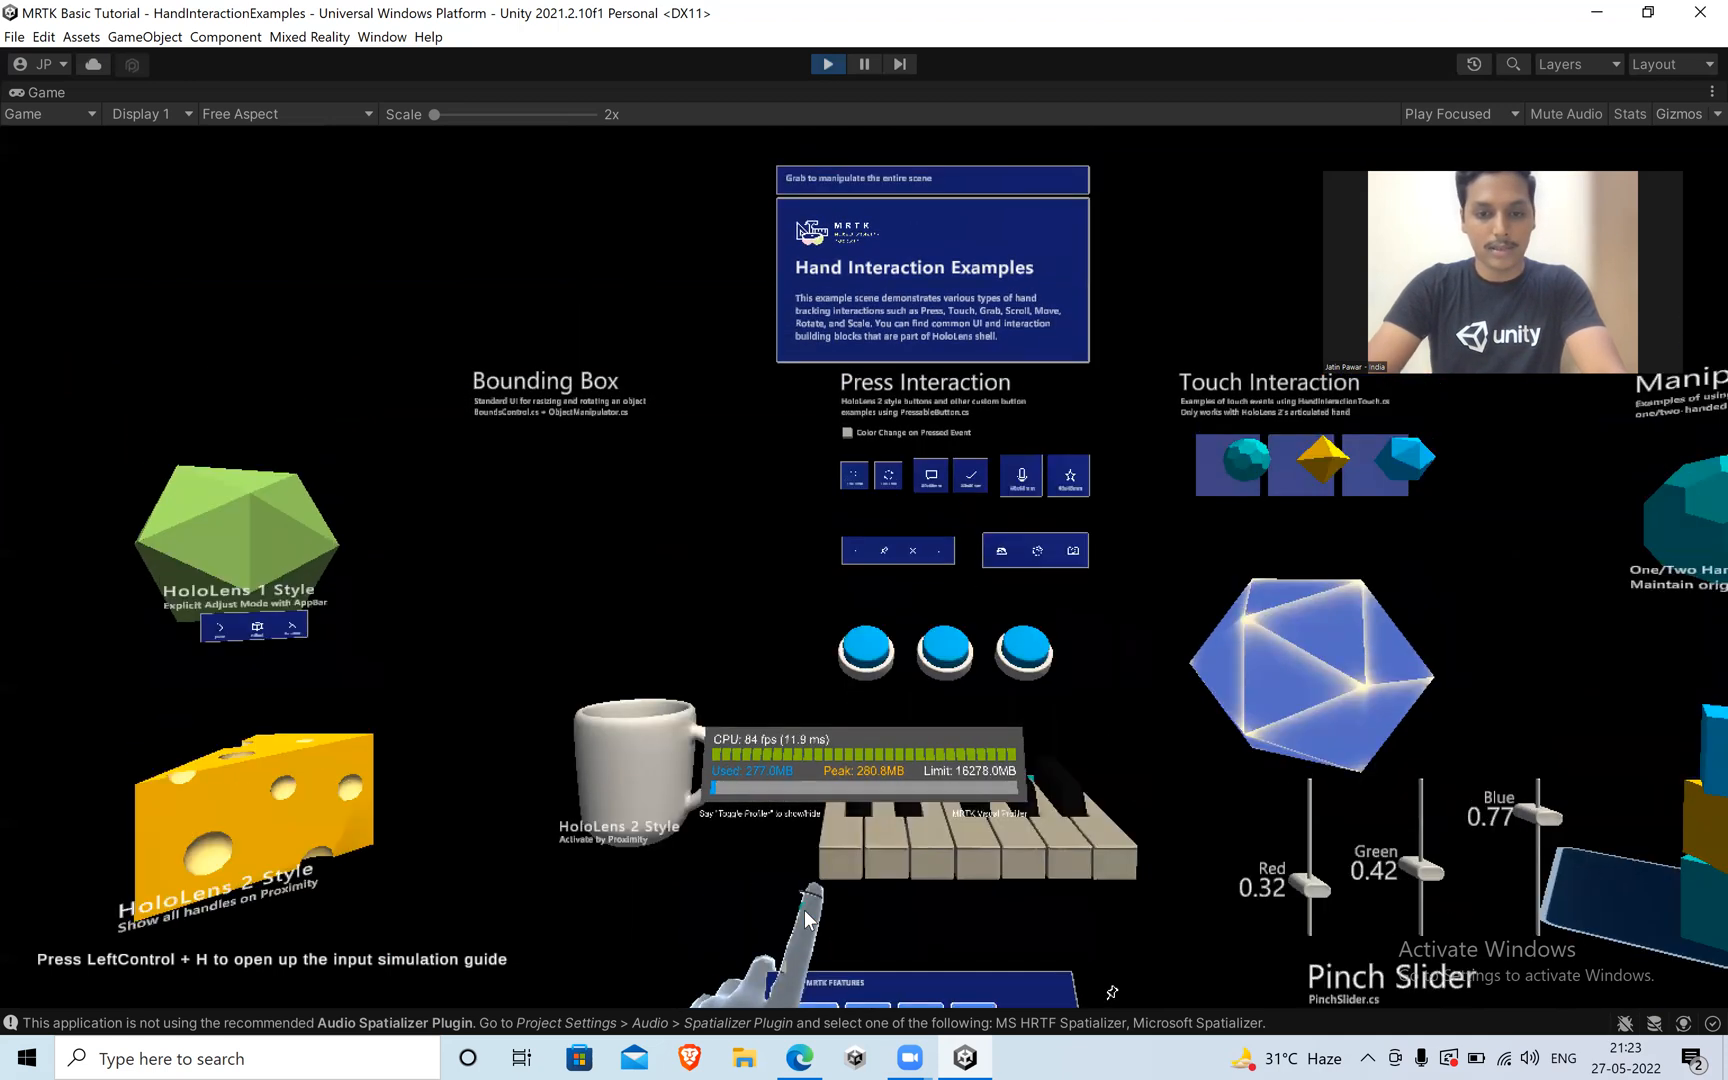
Back away from the Toggle MRTK Features panel, approach it again and switch off the Profiler with the left hand.
key(s)
key(w)
key(w)
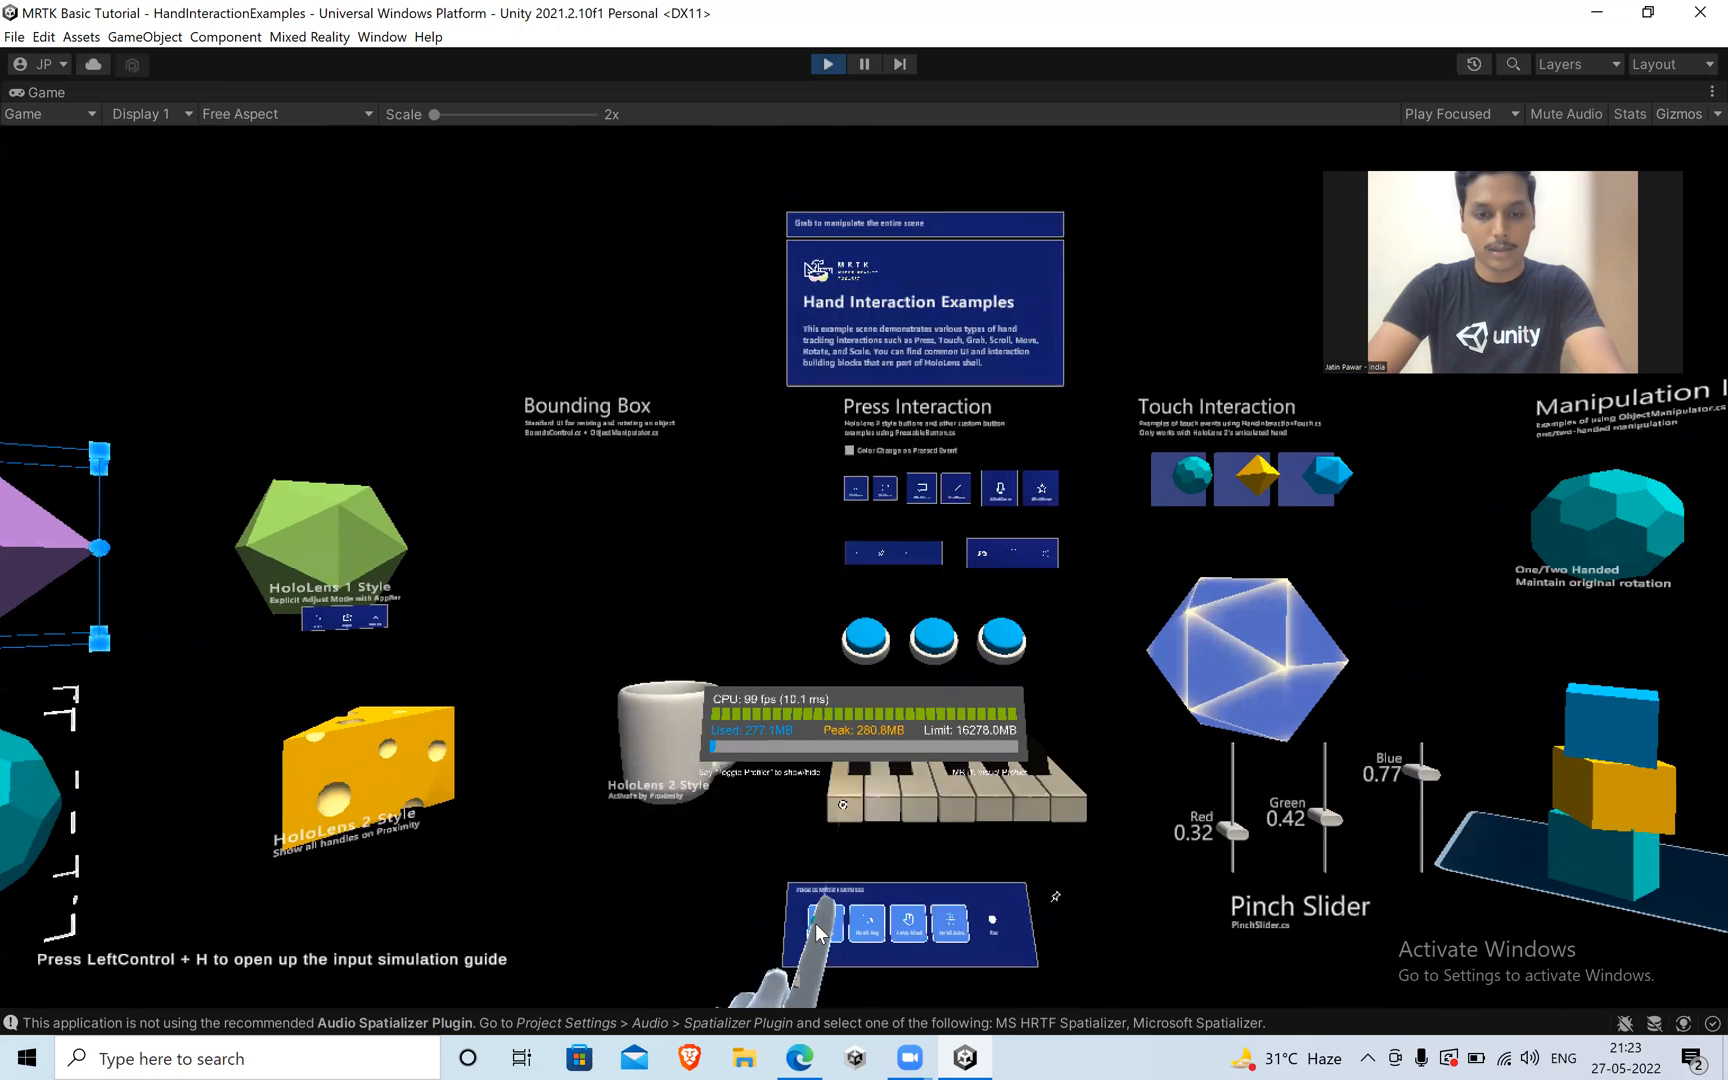
click(818, 908)
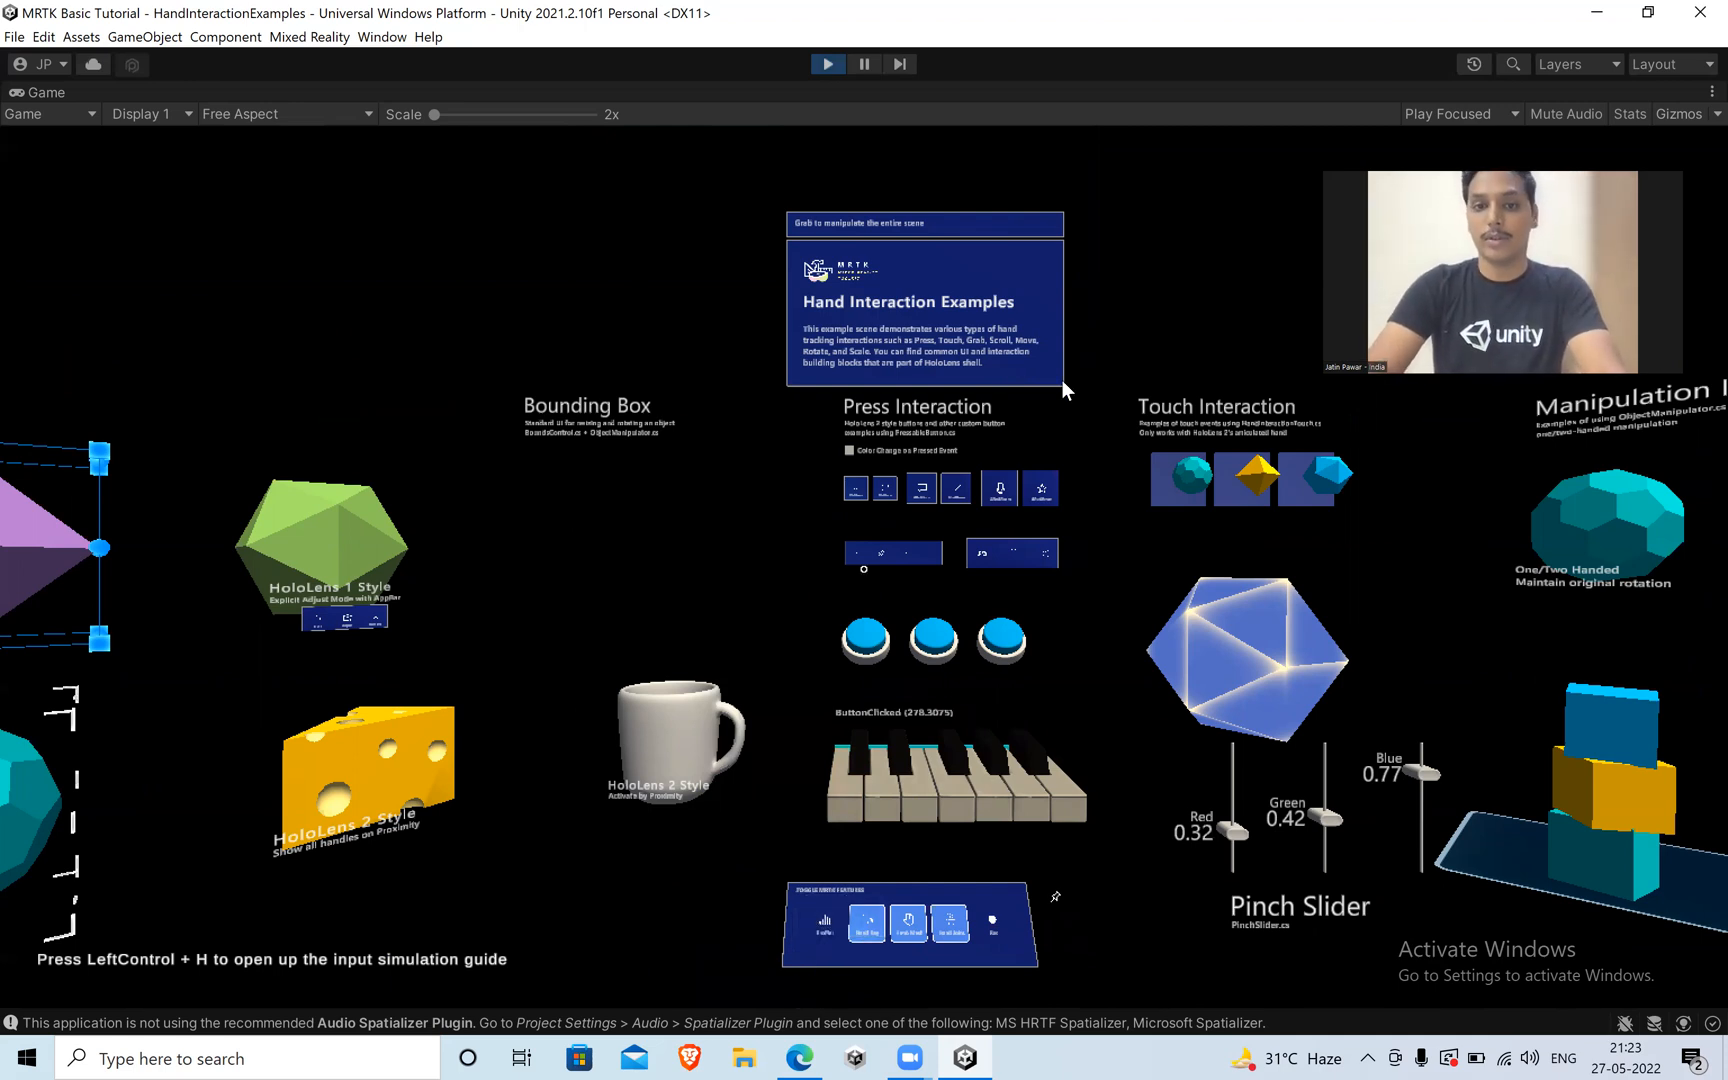
Bring the left hand up to the first round blue button under Press Interaction and poke it with the index finger.
key(shift)
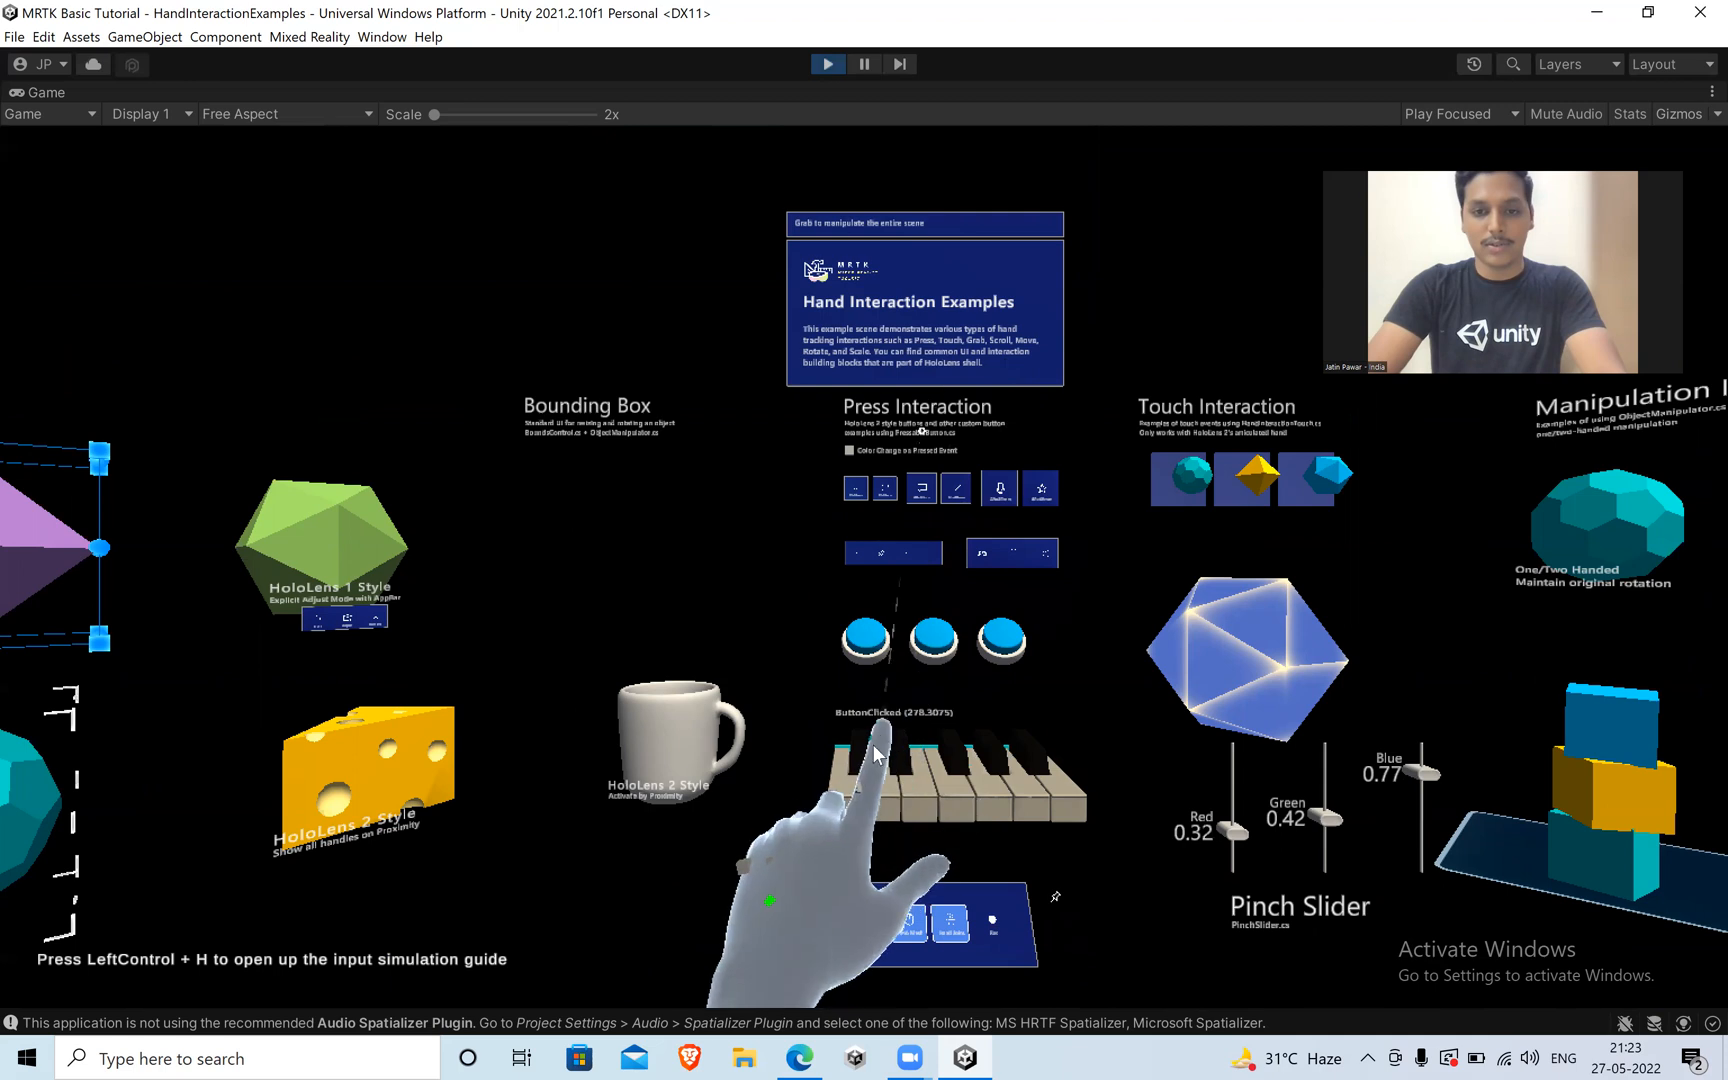
key(w)
key(w)
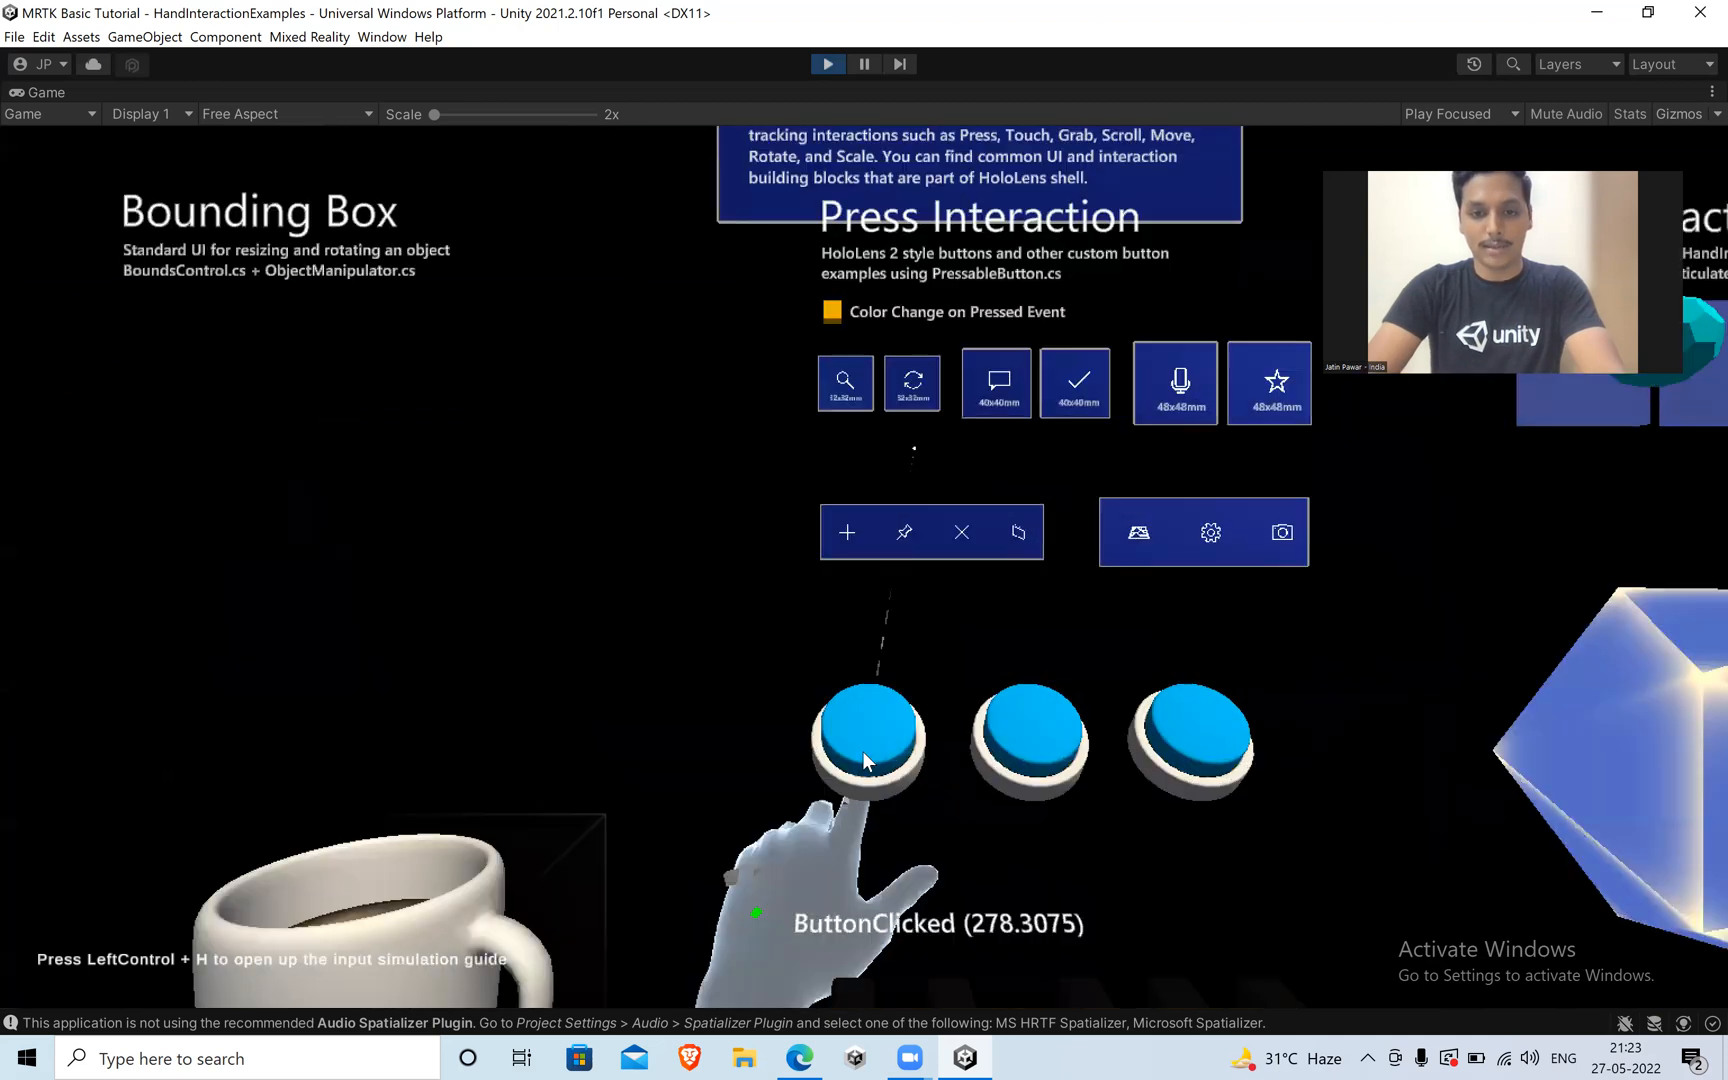
key(s)
key(shift)
key(s)
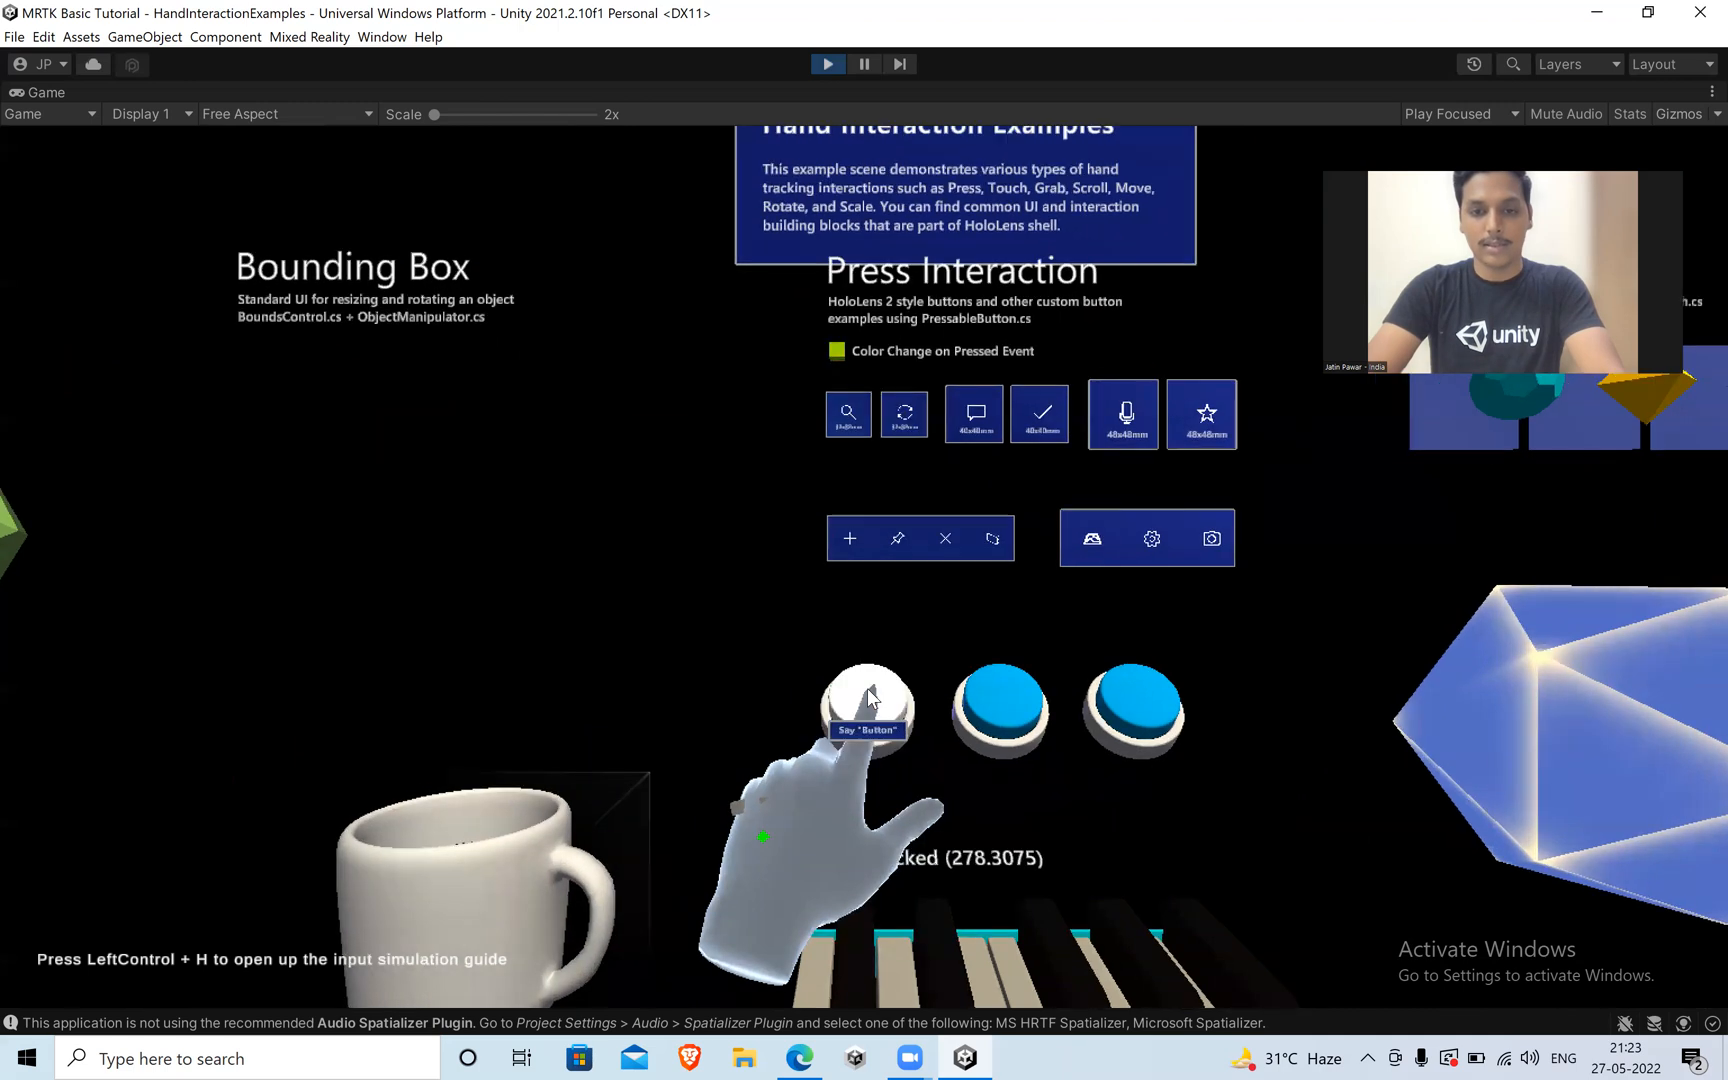
Pull the left hand back from the first round button and poke it once more to change the Color Change on Pressed Event swatch.
key(w)
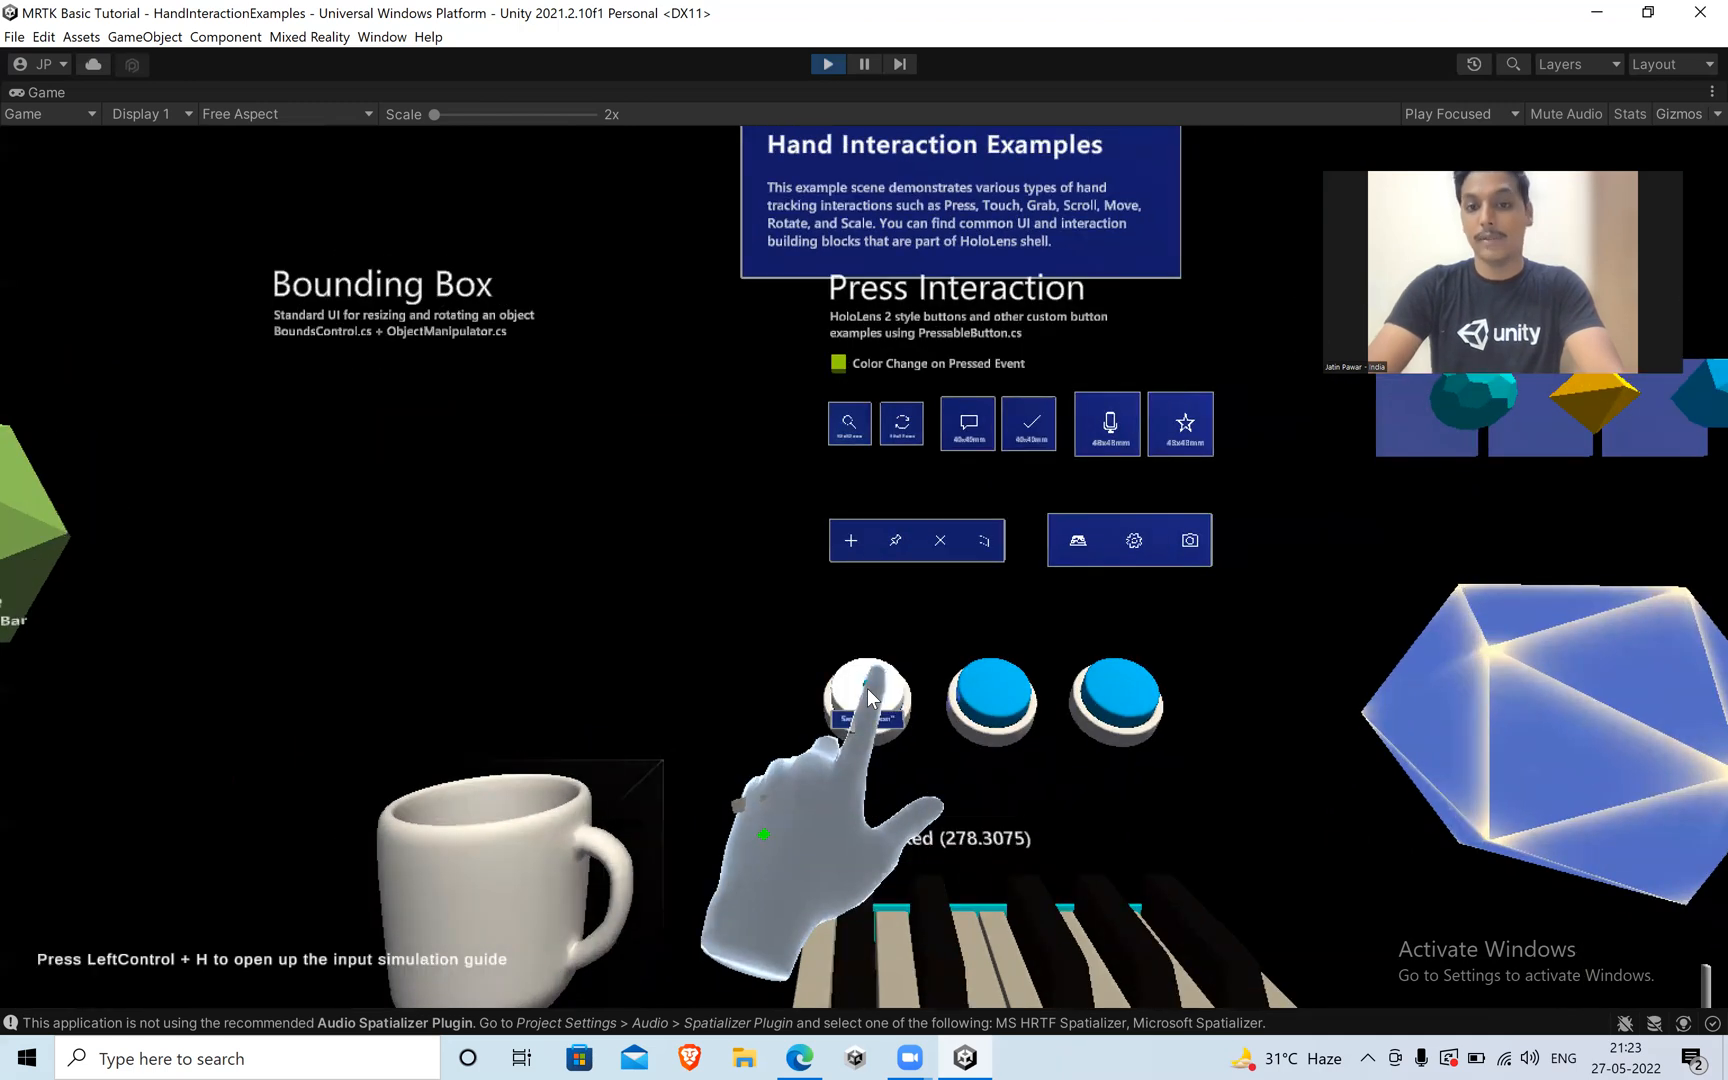
key(s)
key(s)
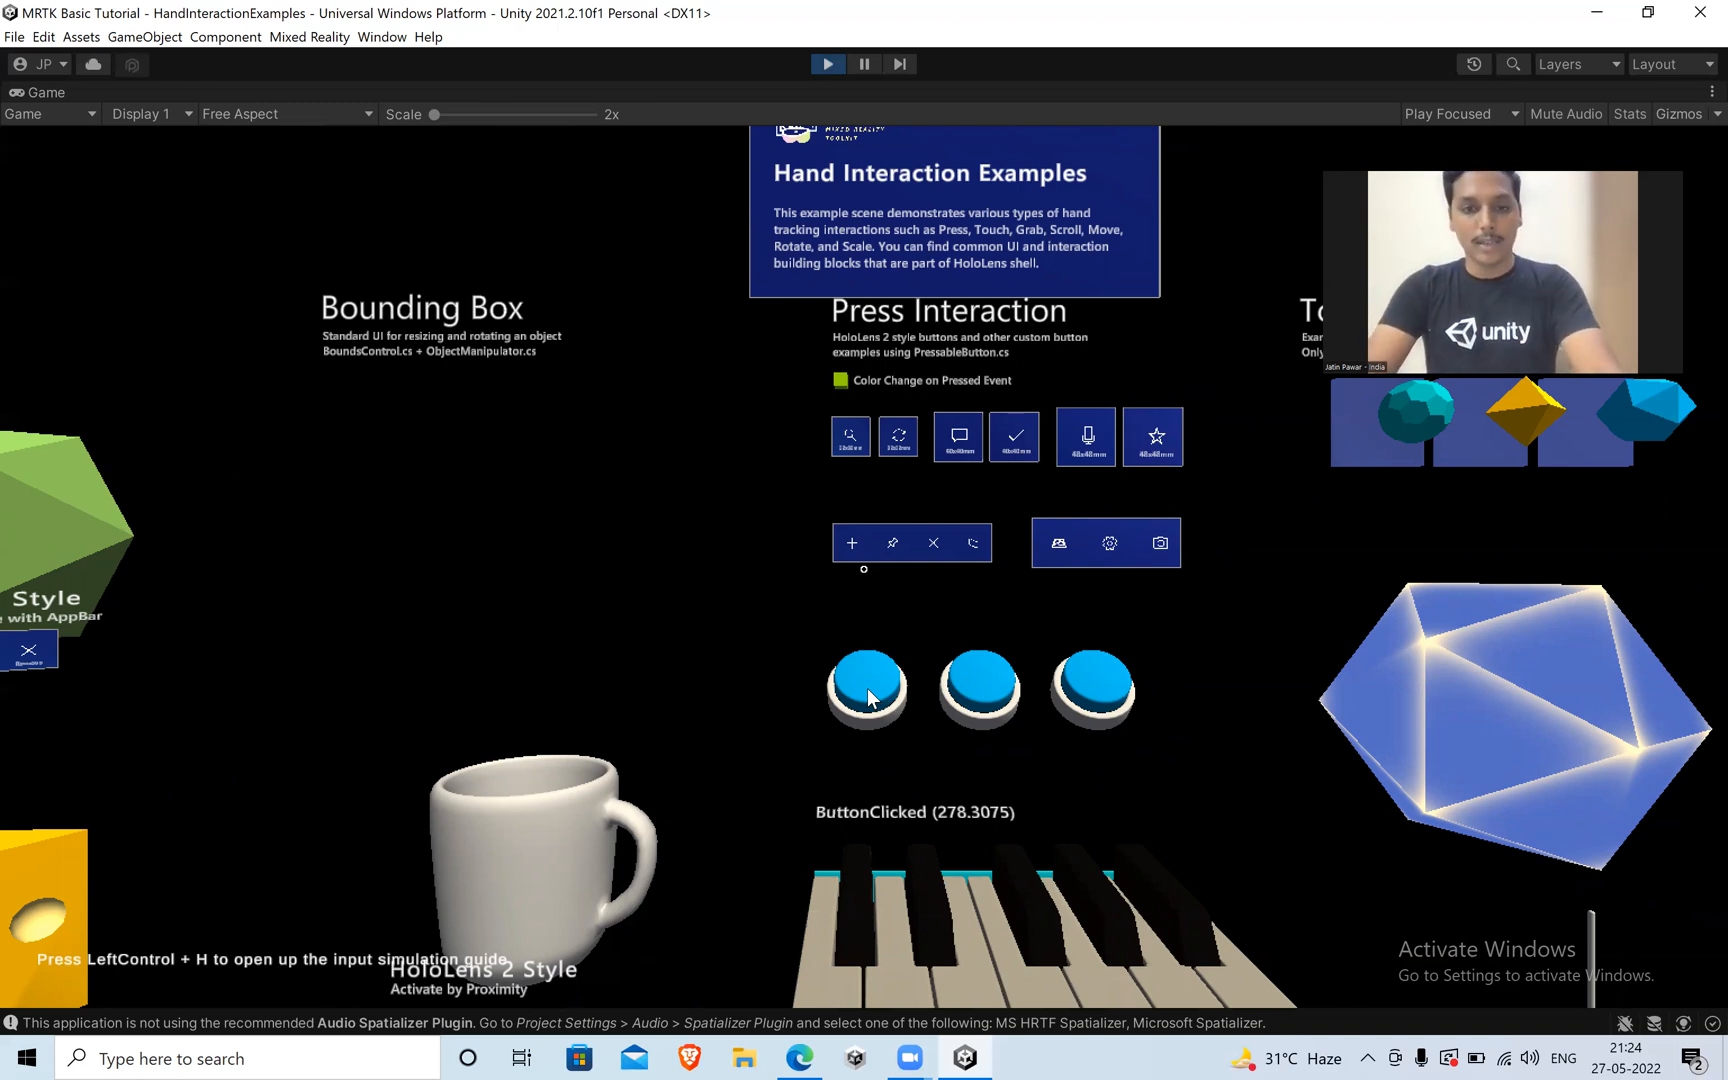
key(shift)
key(w)
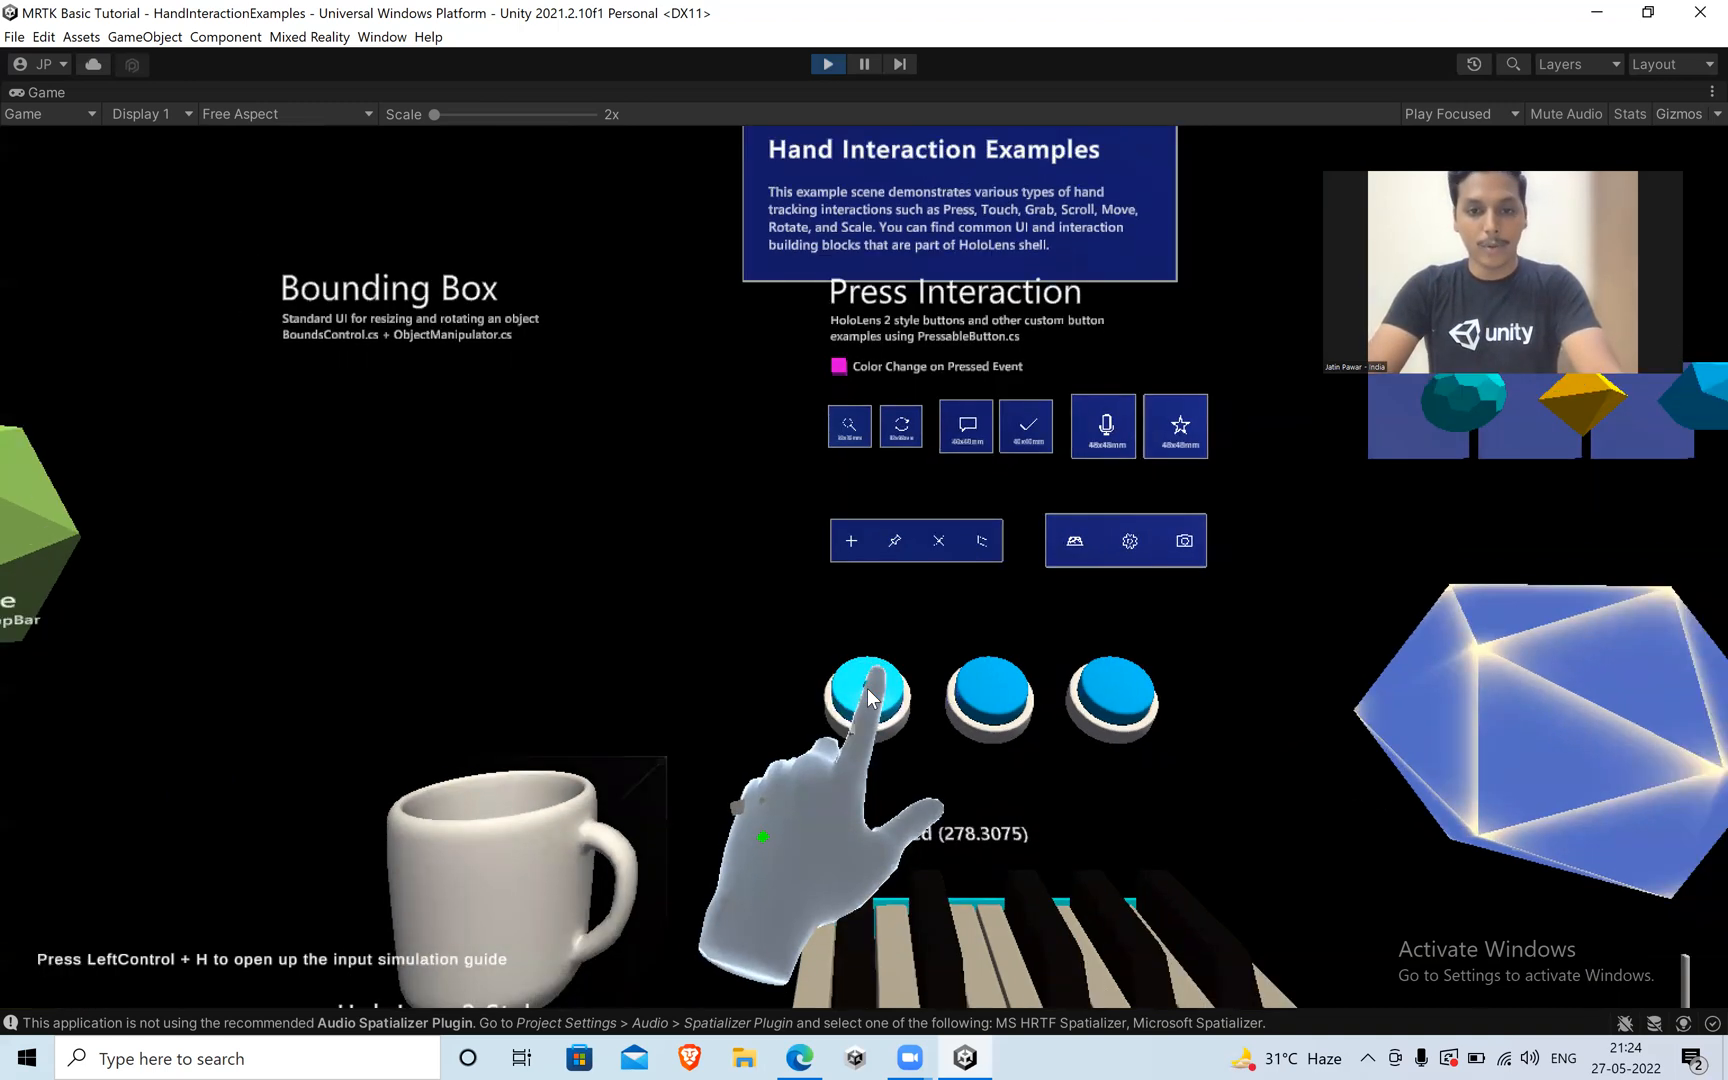
Poke the first round blue button again with the left index finger to change the Color Change on Pressed Event swatch, then pull back.
key(w)
key(s)
key(w)
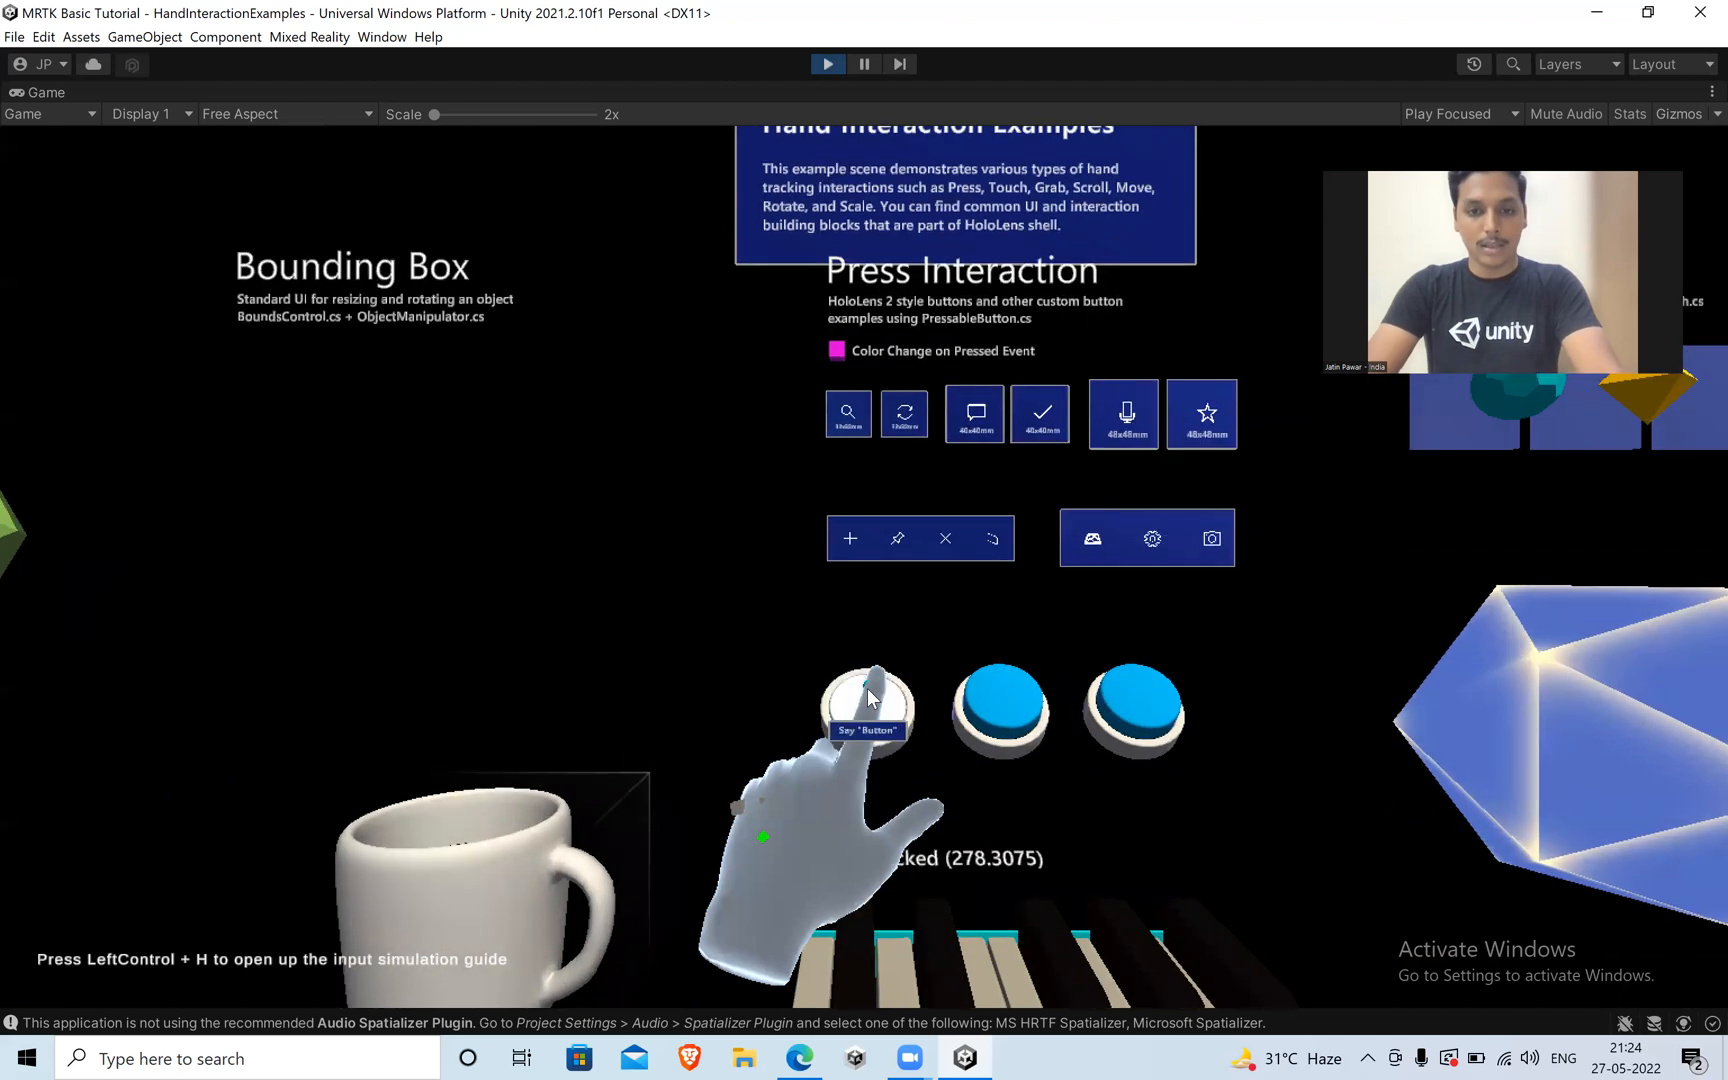
key(s)
Bring the left hand to the piano's first white key, push it down by lowering the camera, and release it.
key(s)
key(w)
key(d)
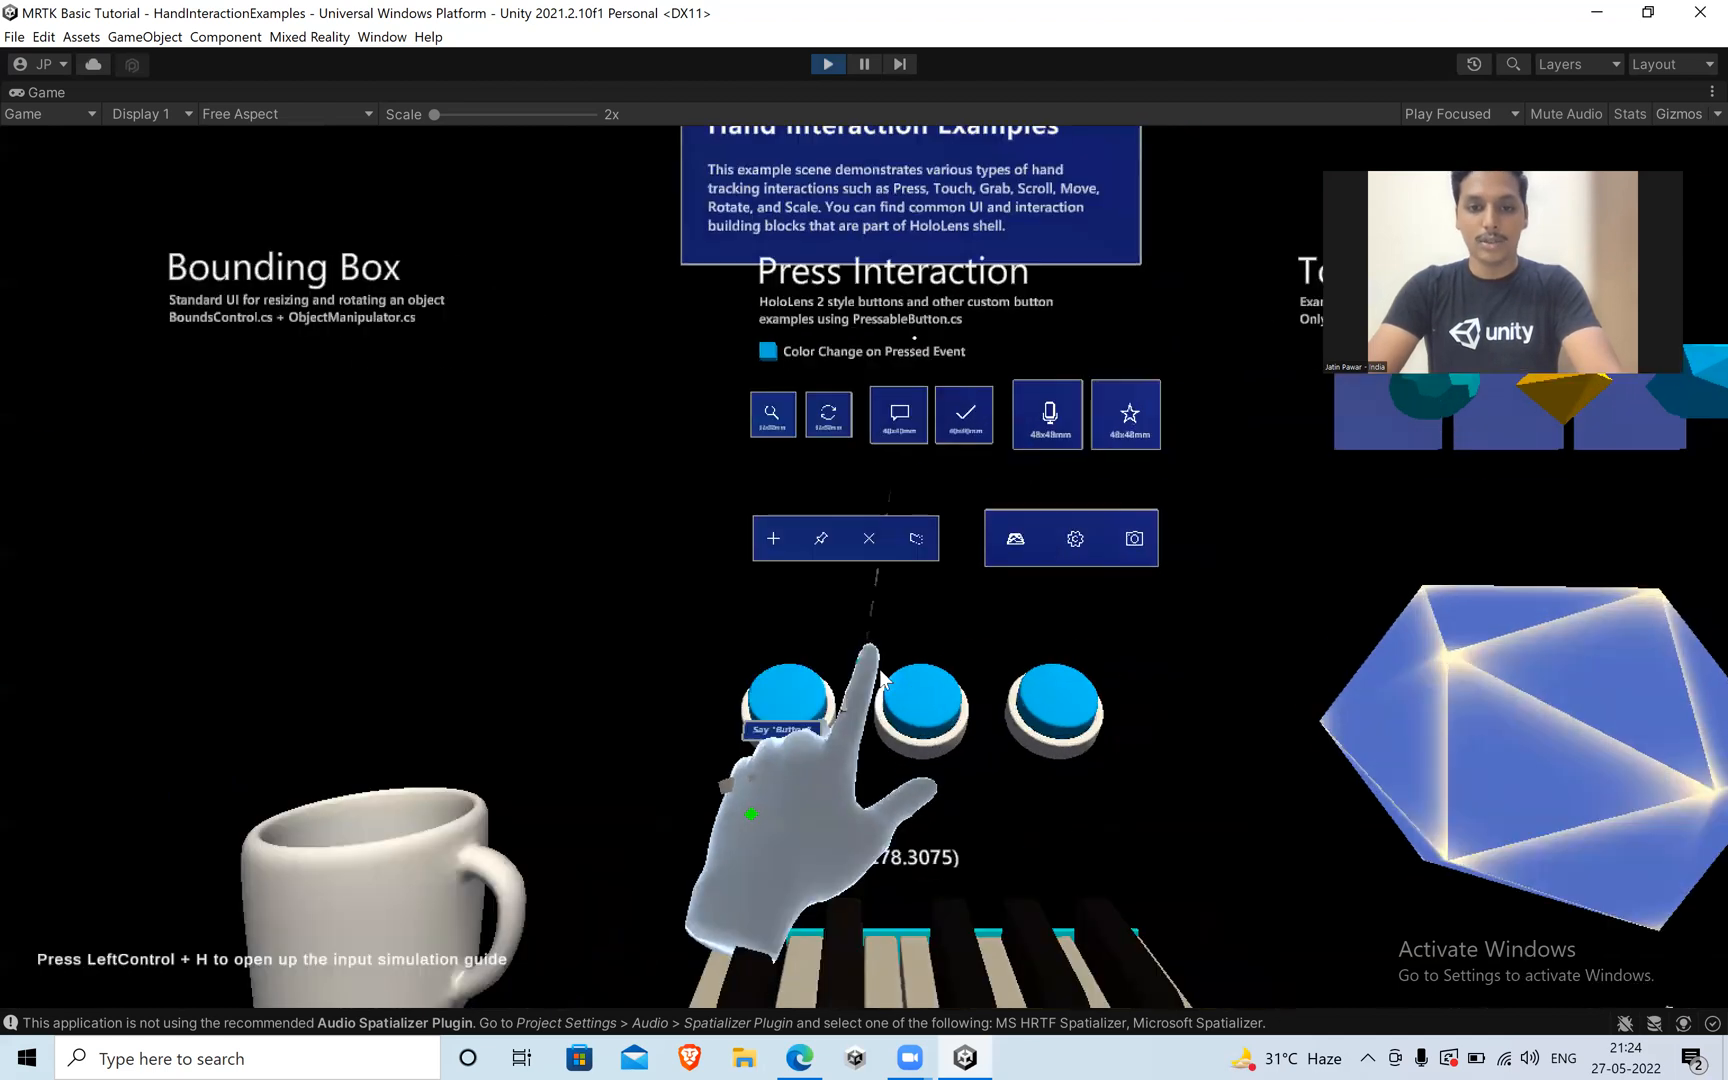
key(s)
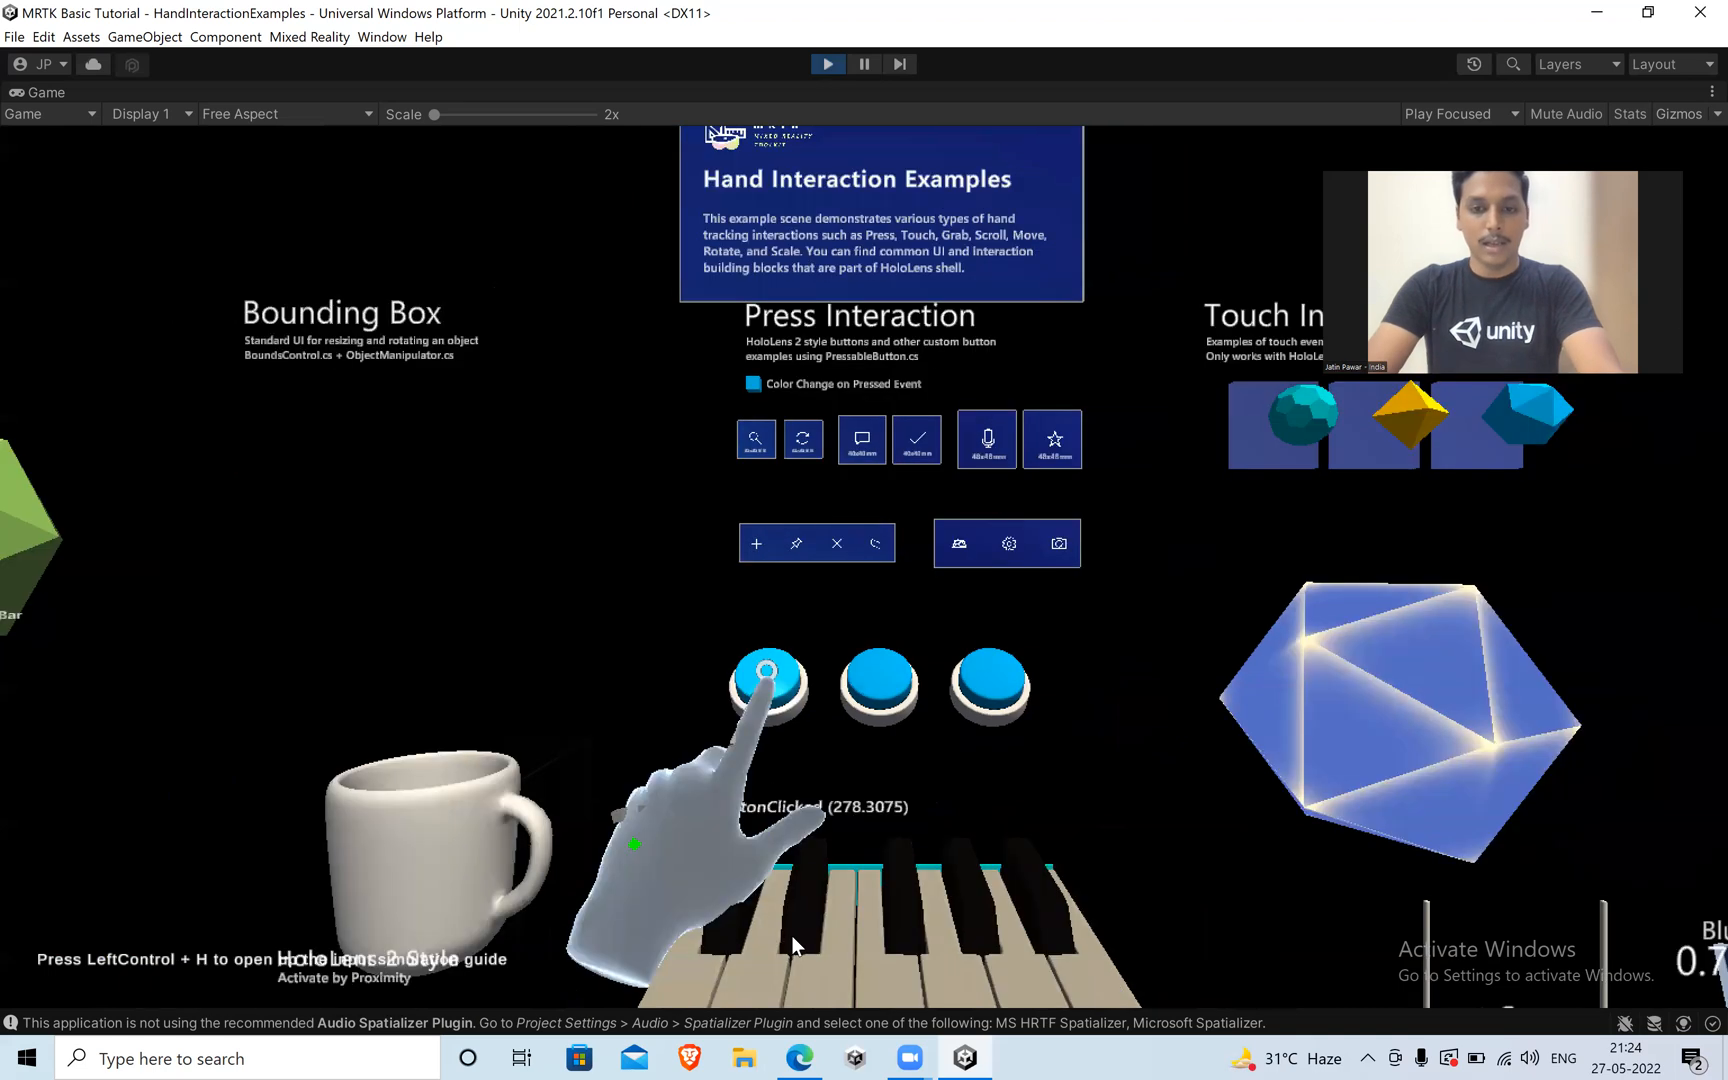
key(w)
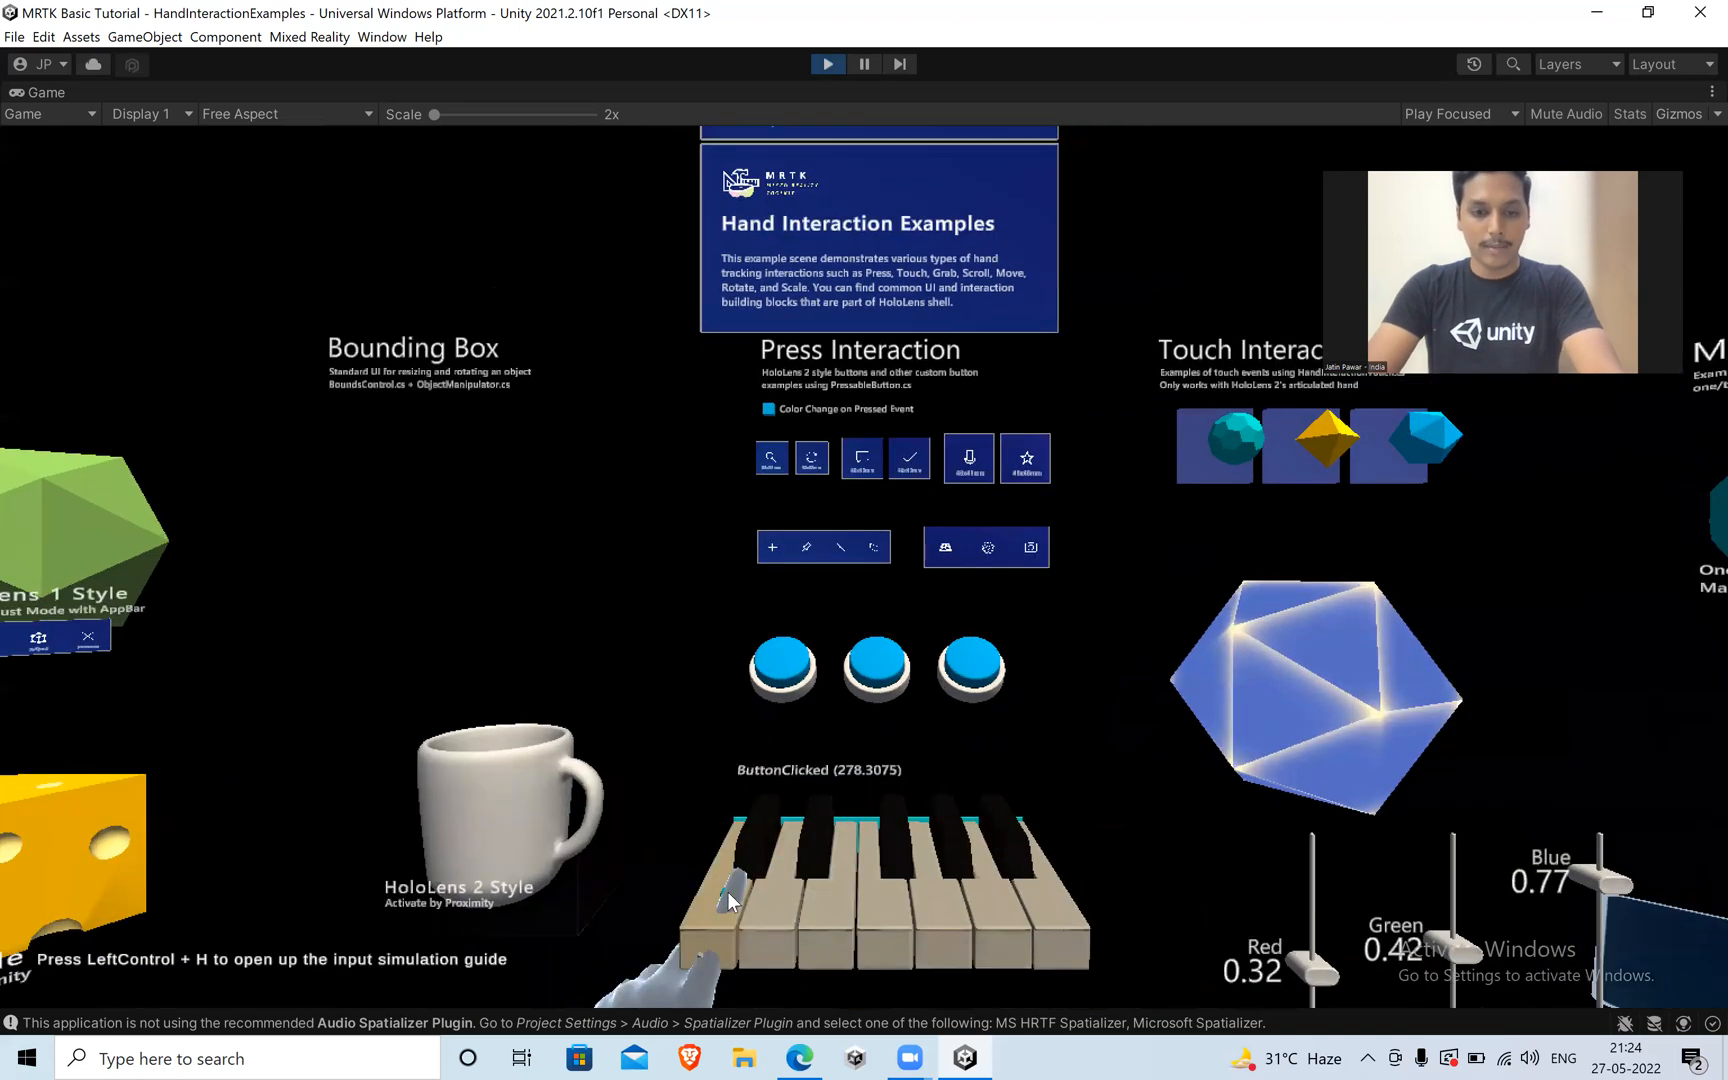
key(q)
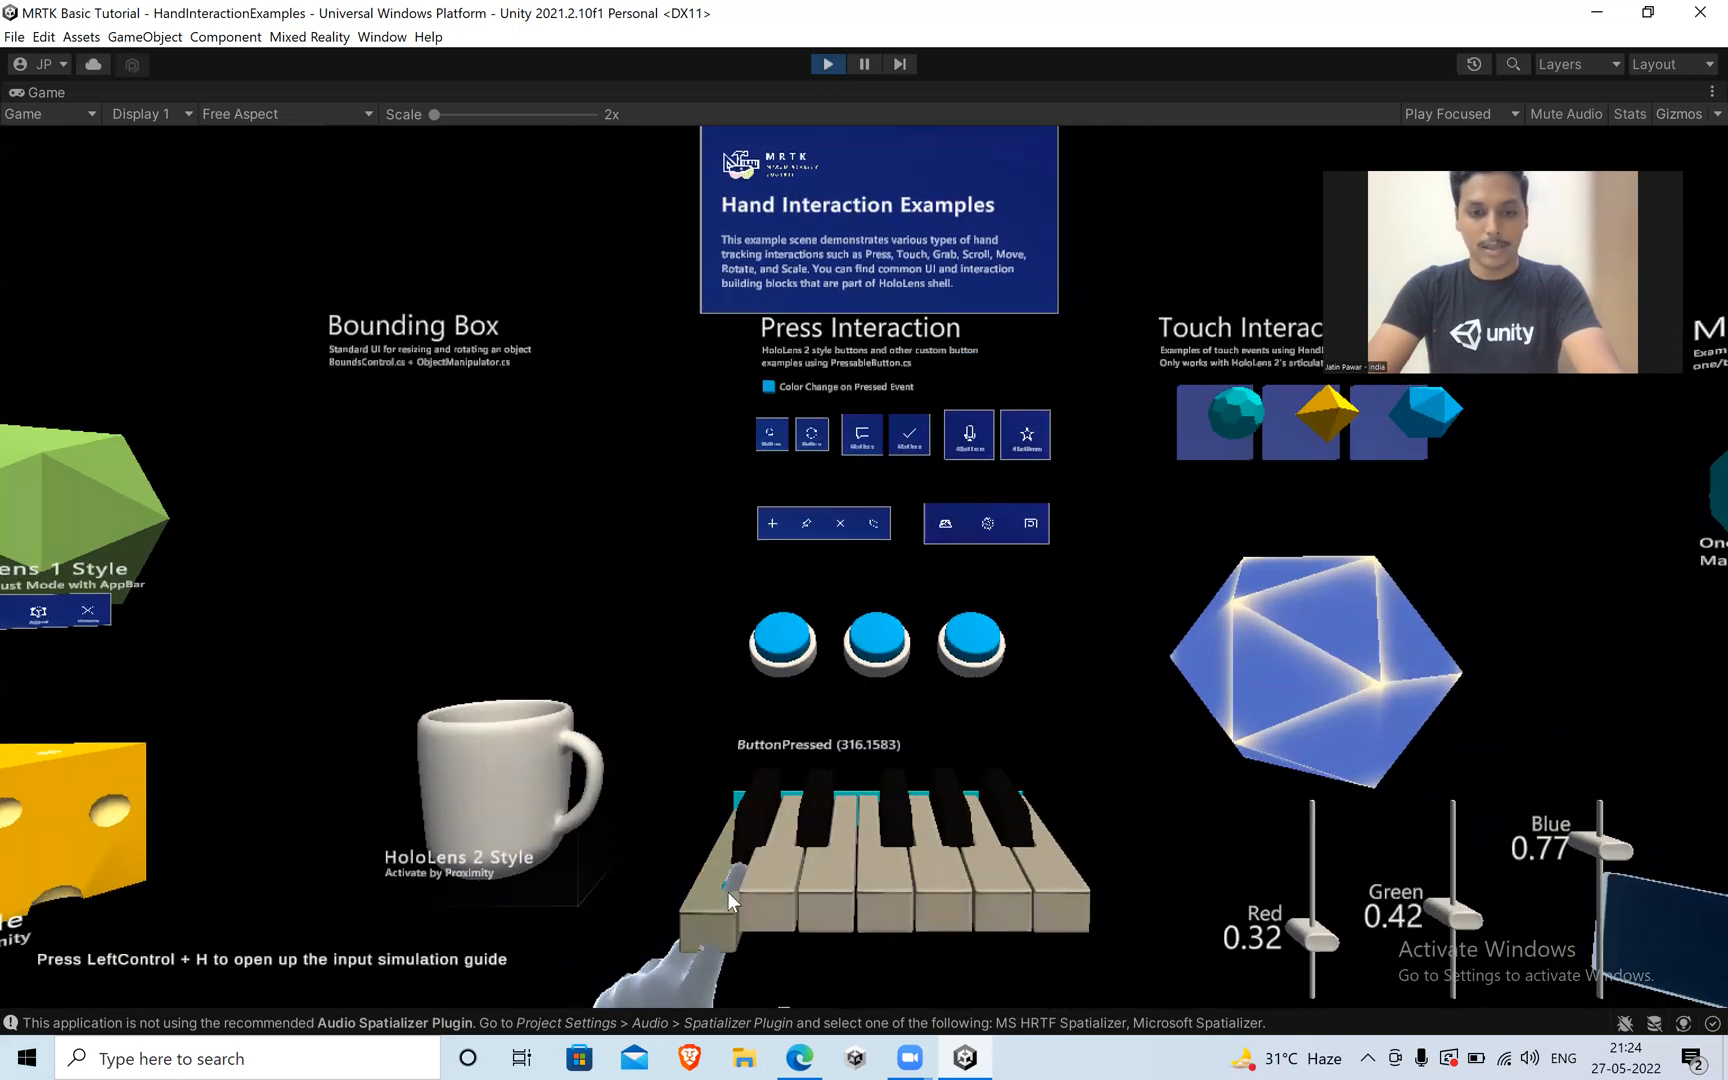
key(e)
key(e)
key(d)
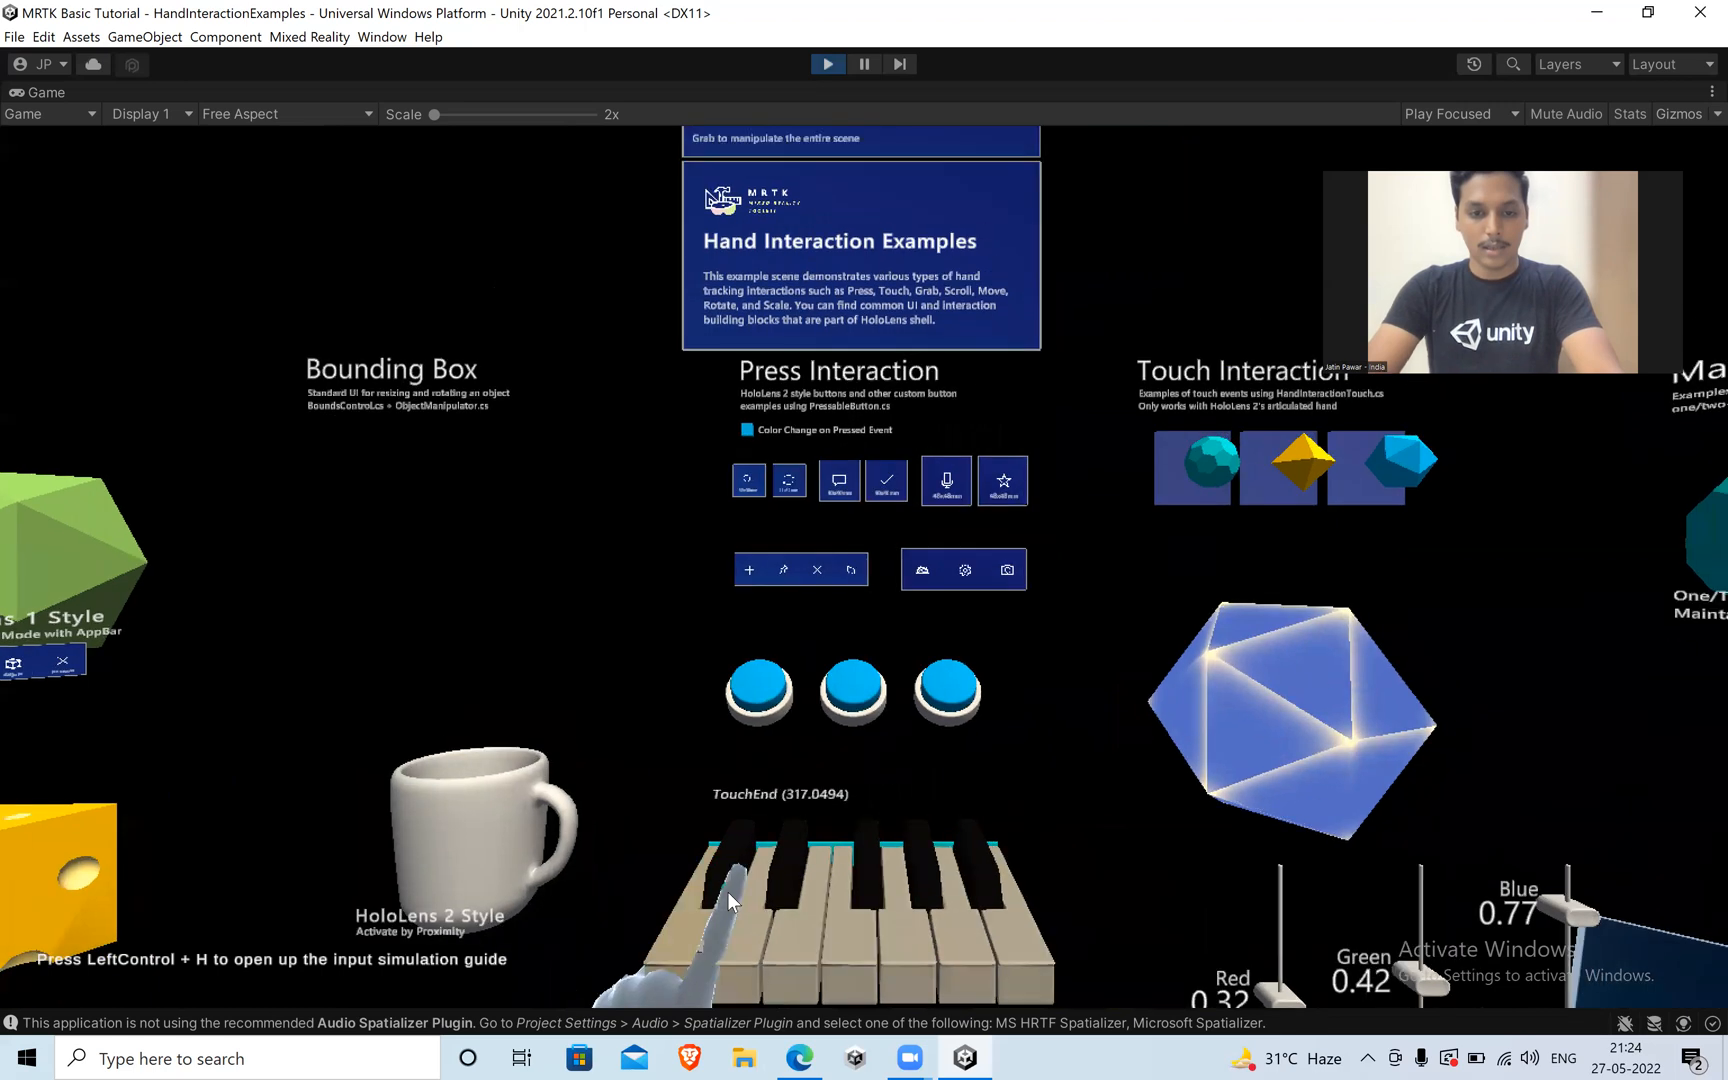
Lower the left fingertip onto the piano and sweep it sideways back and forth across the white keys.
key(q)
key(d)
key(a)
key(d)
key(a)
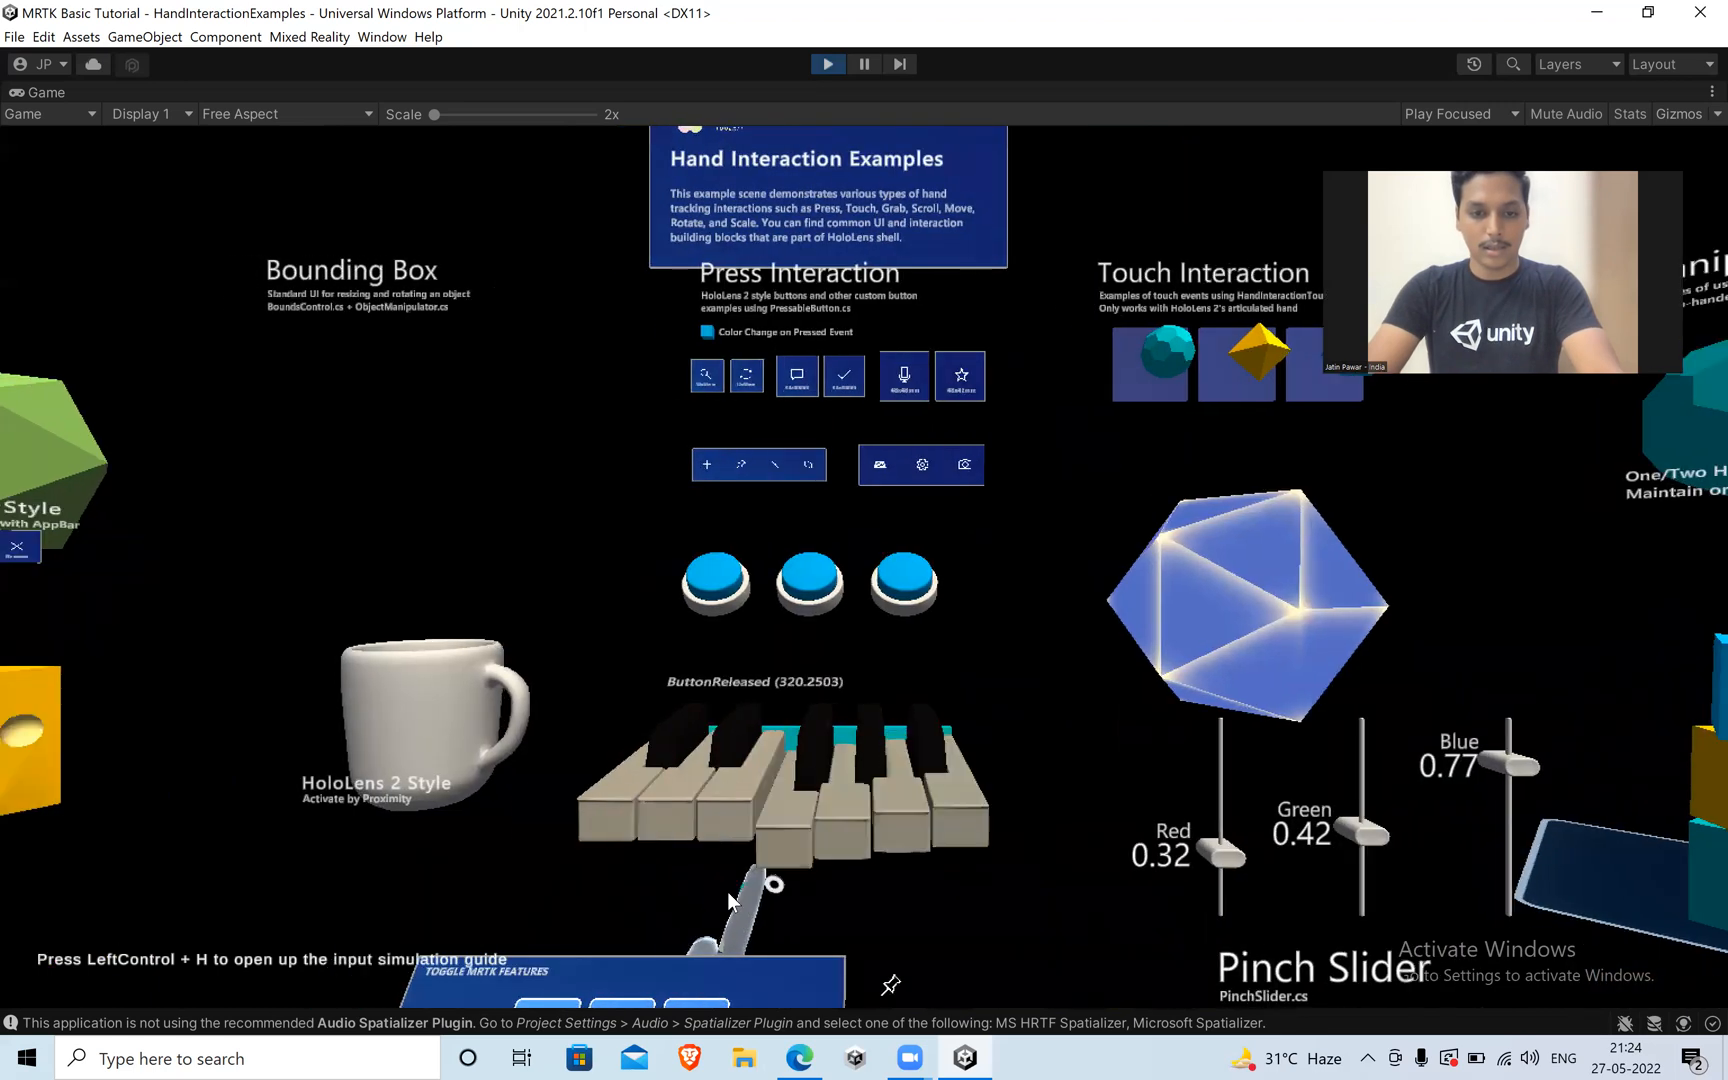
key(d)
key(a)
Move closer to the piano and play its fourth white key by lowering and raising the left hand.
key(w)
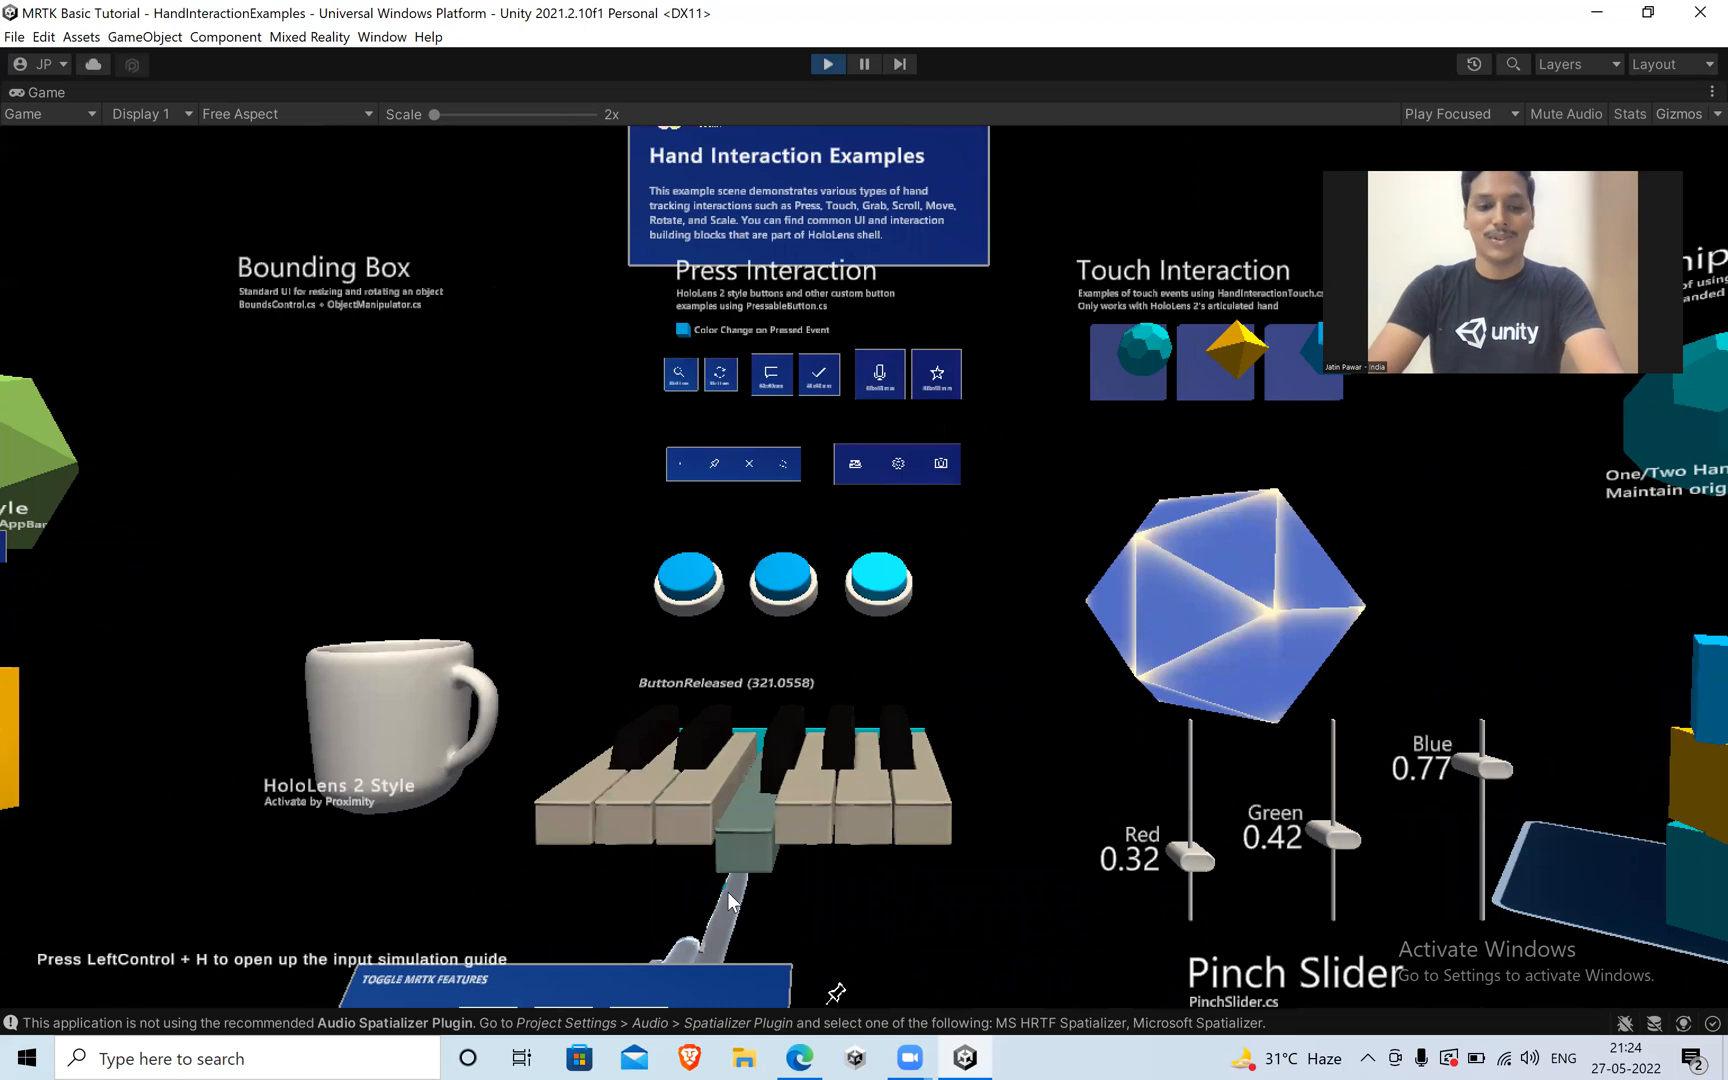
key(q)
key(e)
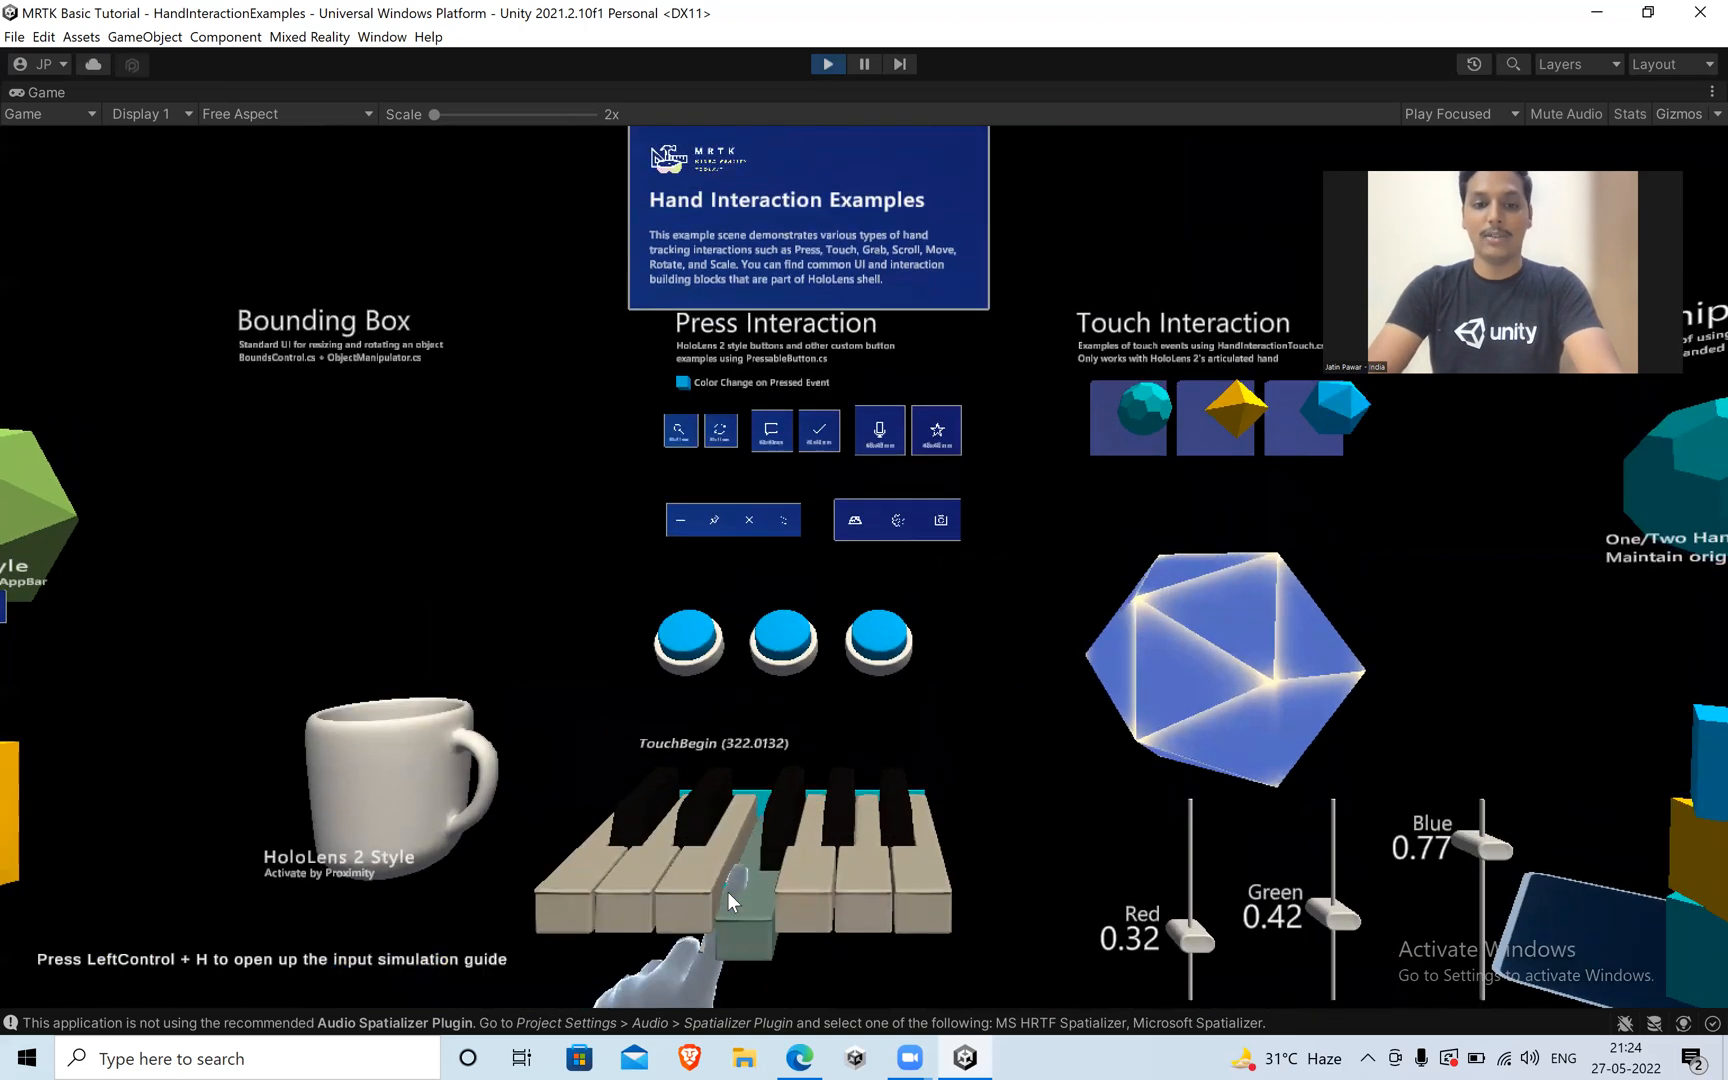
key(e)
key(a)
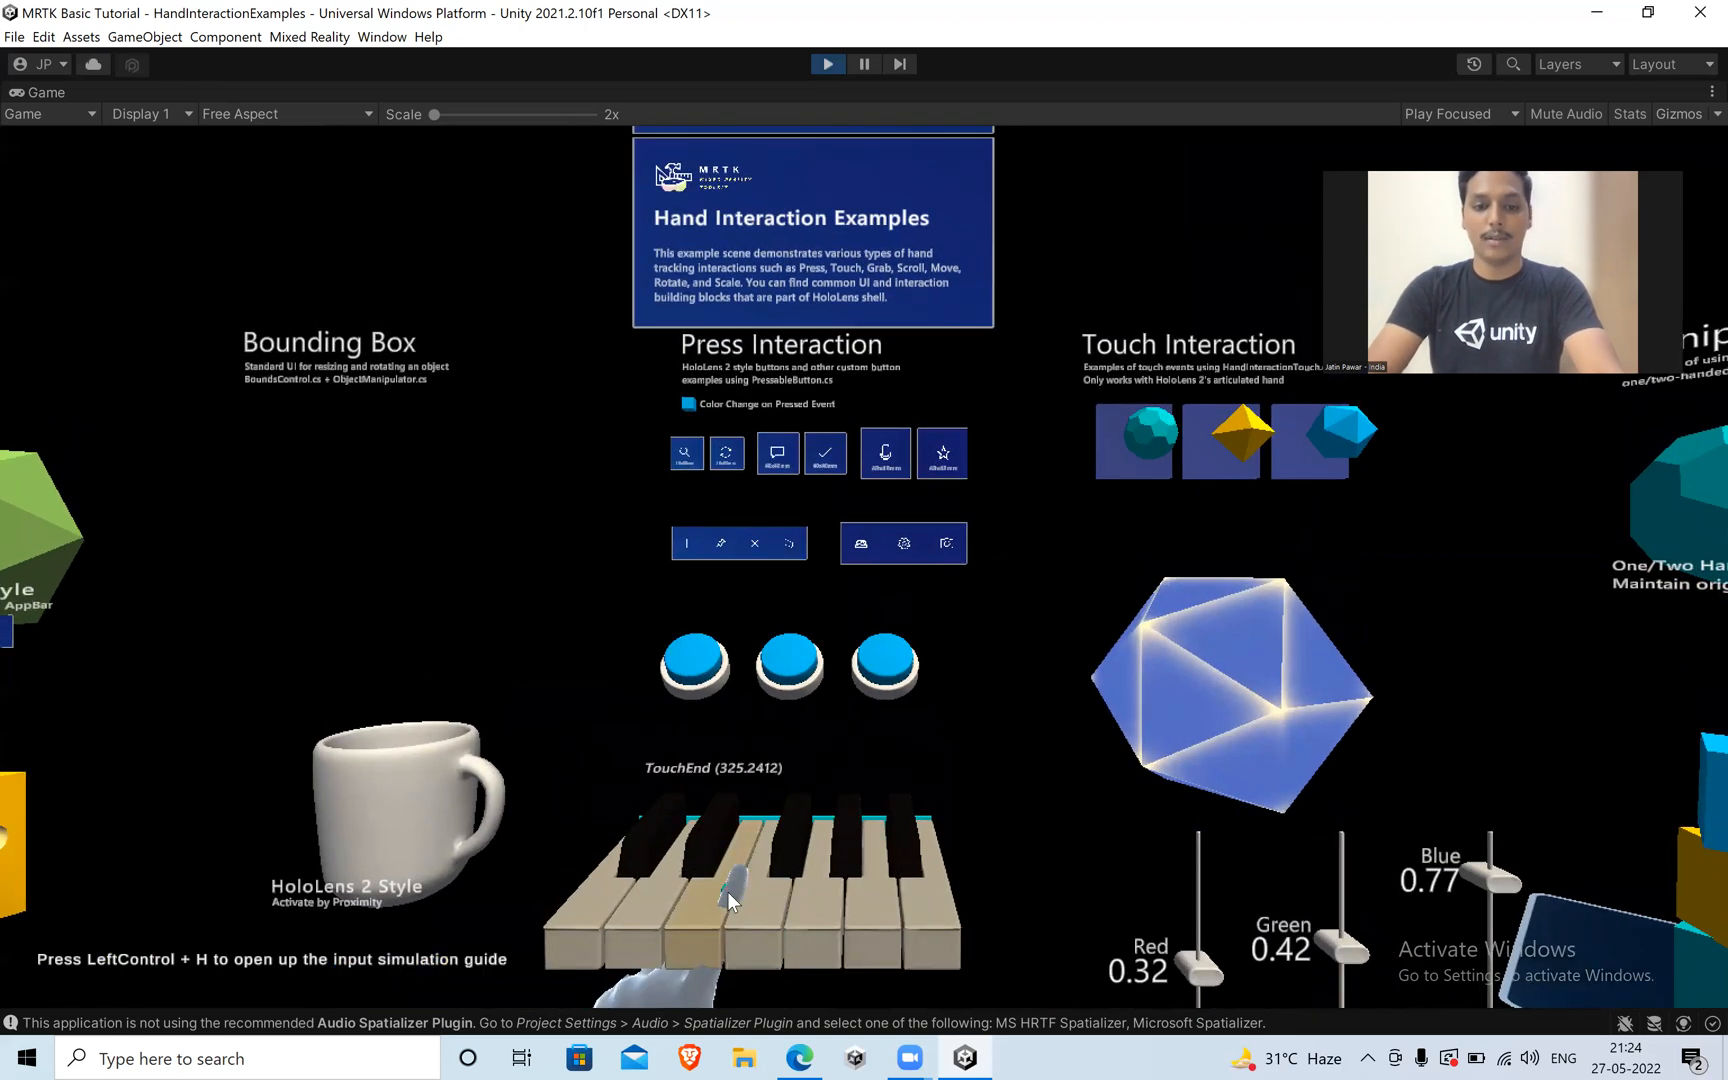
Play the middle white piano keys with the left fingertip and back the camera away from the piano.
key(q)
key(d)
key(a)
key(q)
key(s)
key(w)
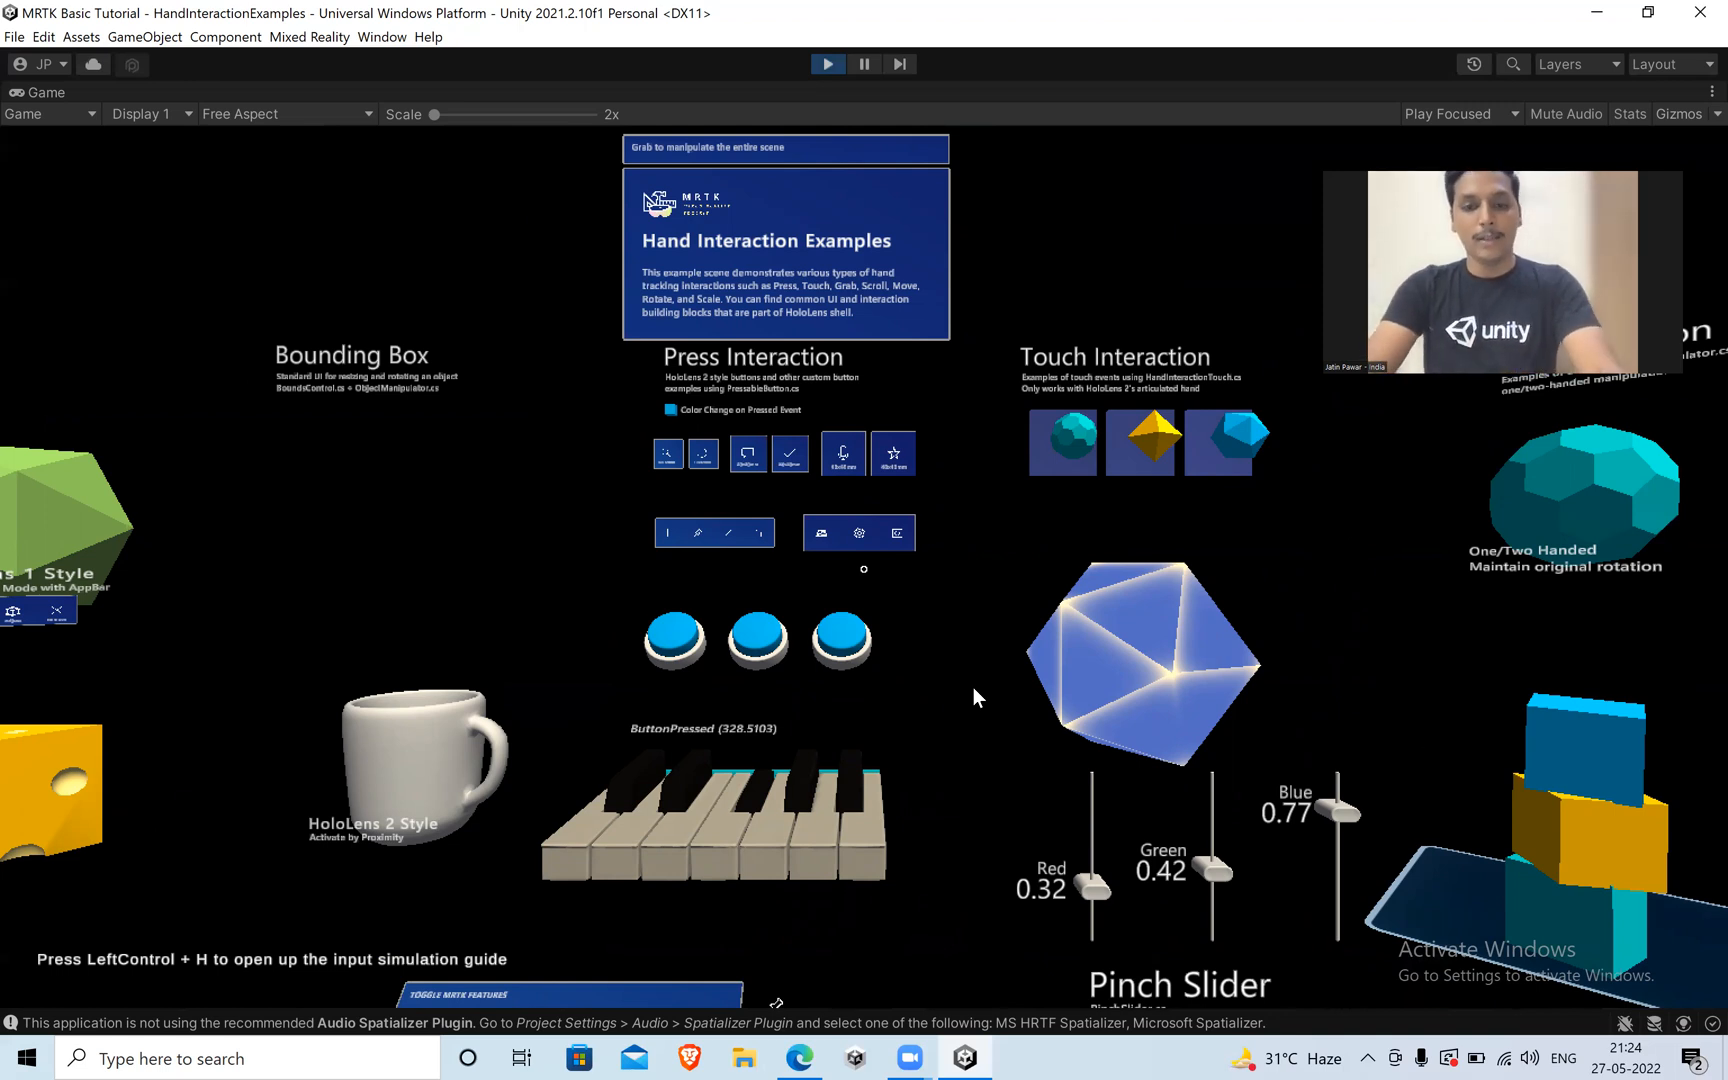
Bring up a simulated hand and move the camera to the Bounding Box exhibits around the turquoise polyhedron.
key(space)
key(s)
key(a)
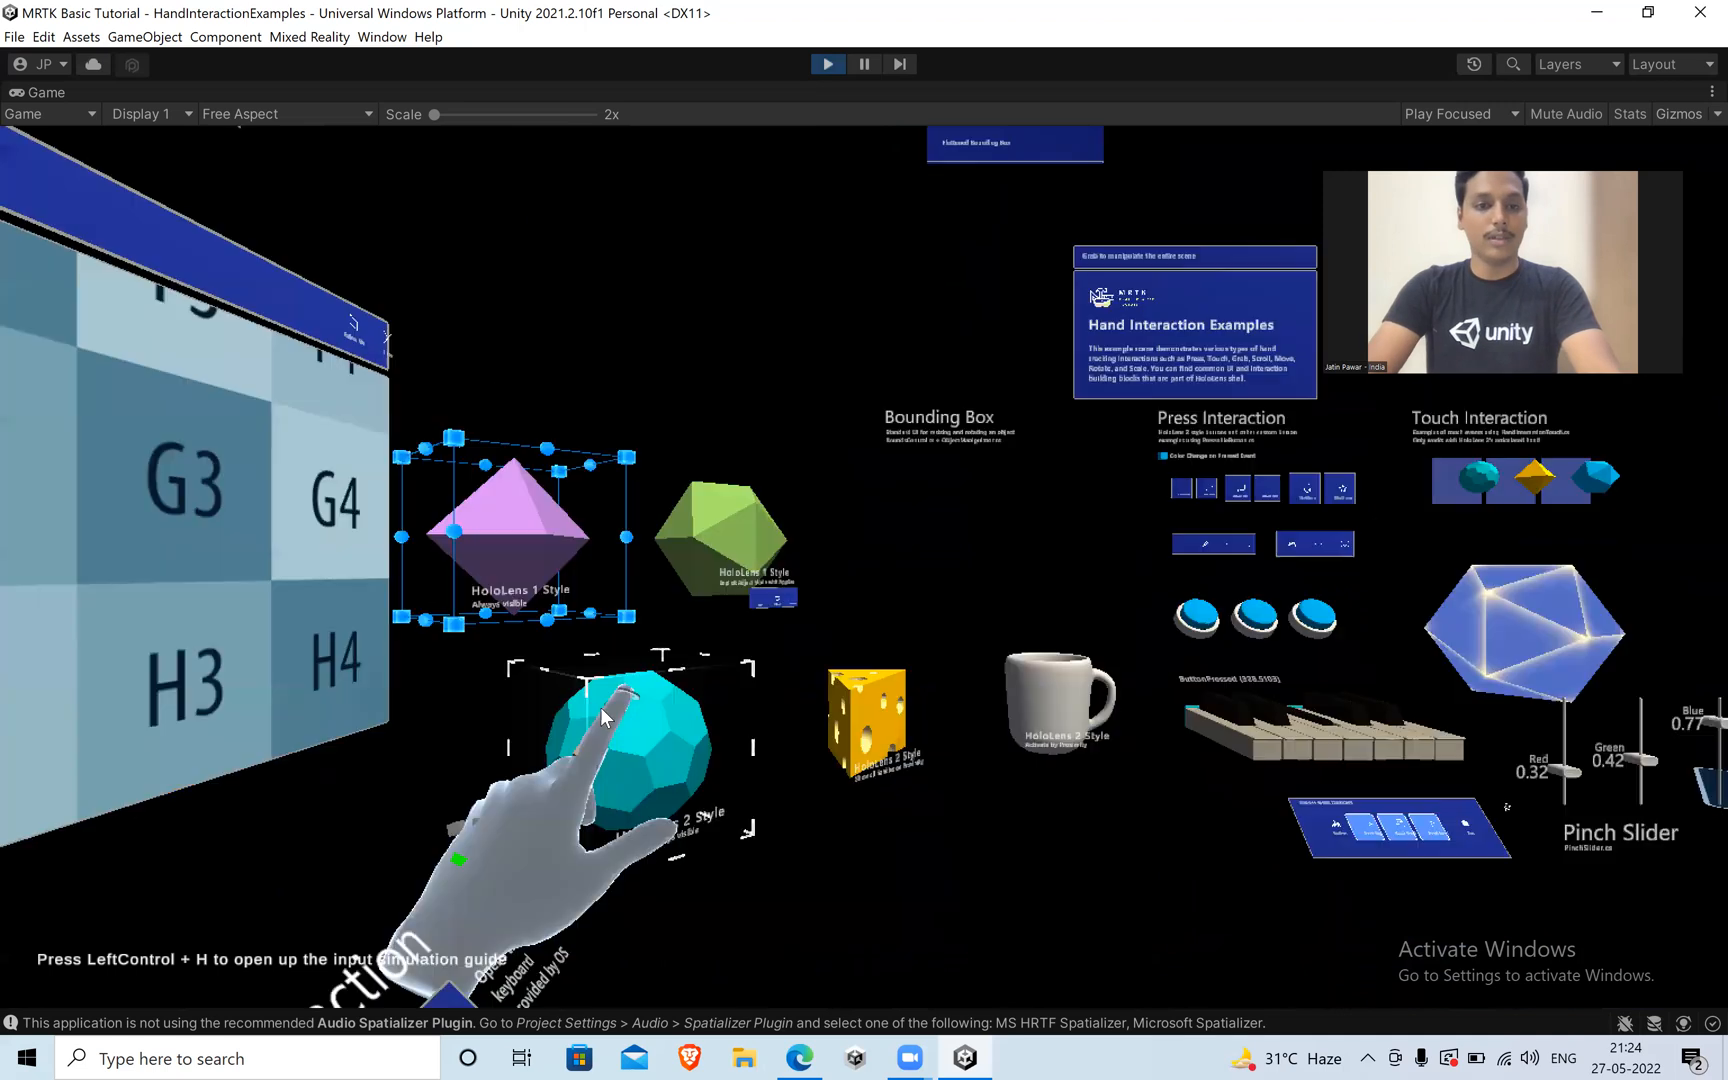
key(d)
key(w)
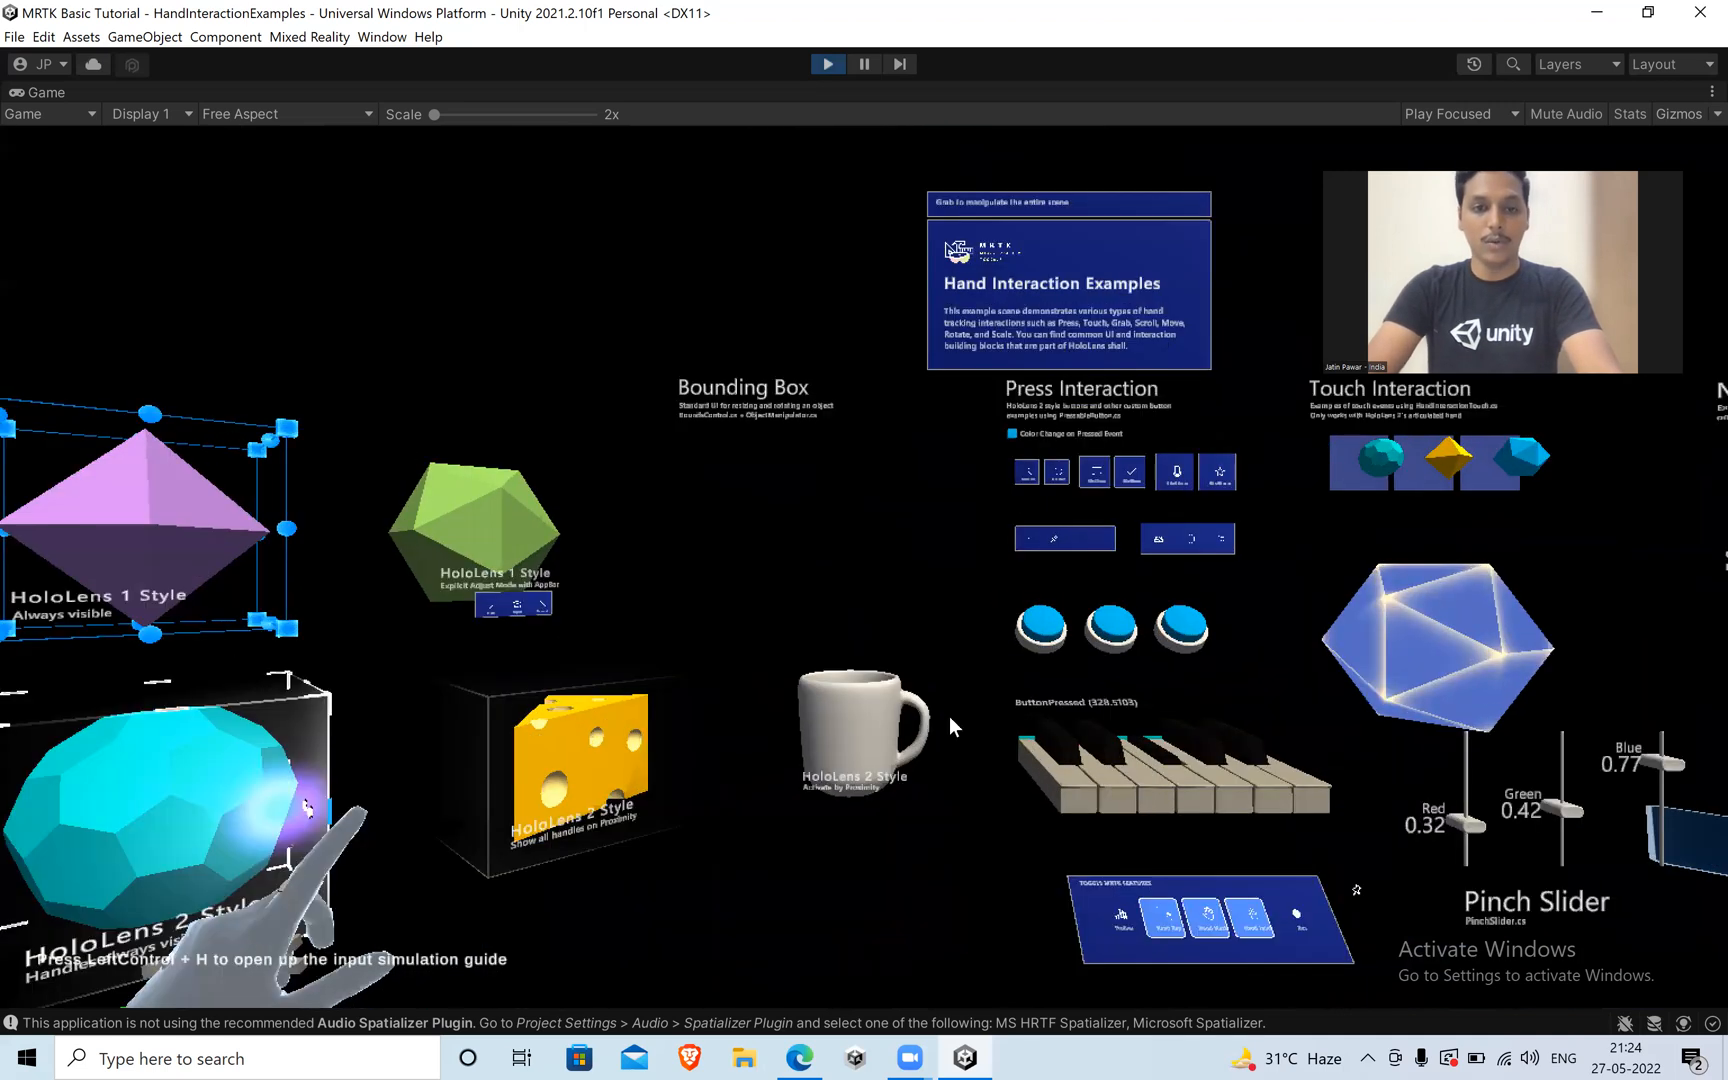
Travel with the simulated hand past the piano to the Touch Interaction and Manipulation Interaction exhibits, and back away to view the scene.
key(s)
key(d)
key(space)
key(d)
key(w)
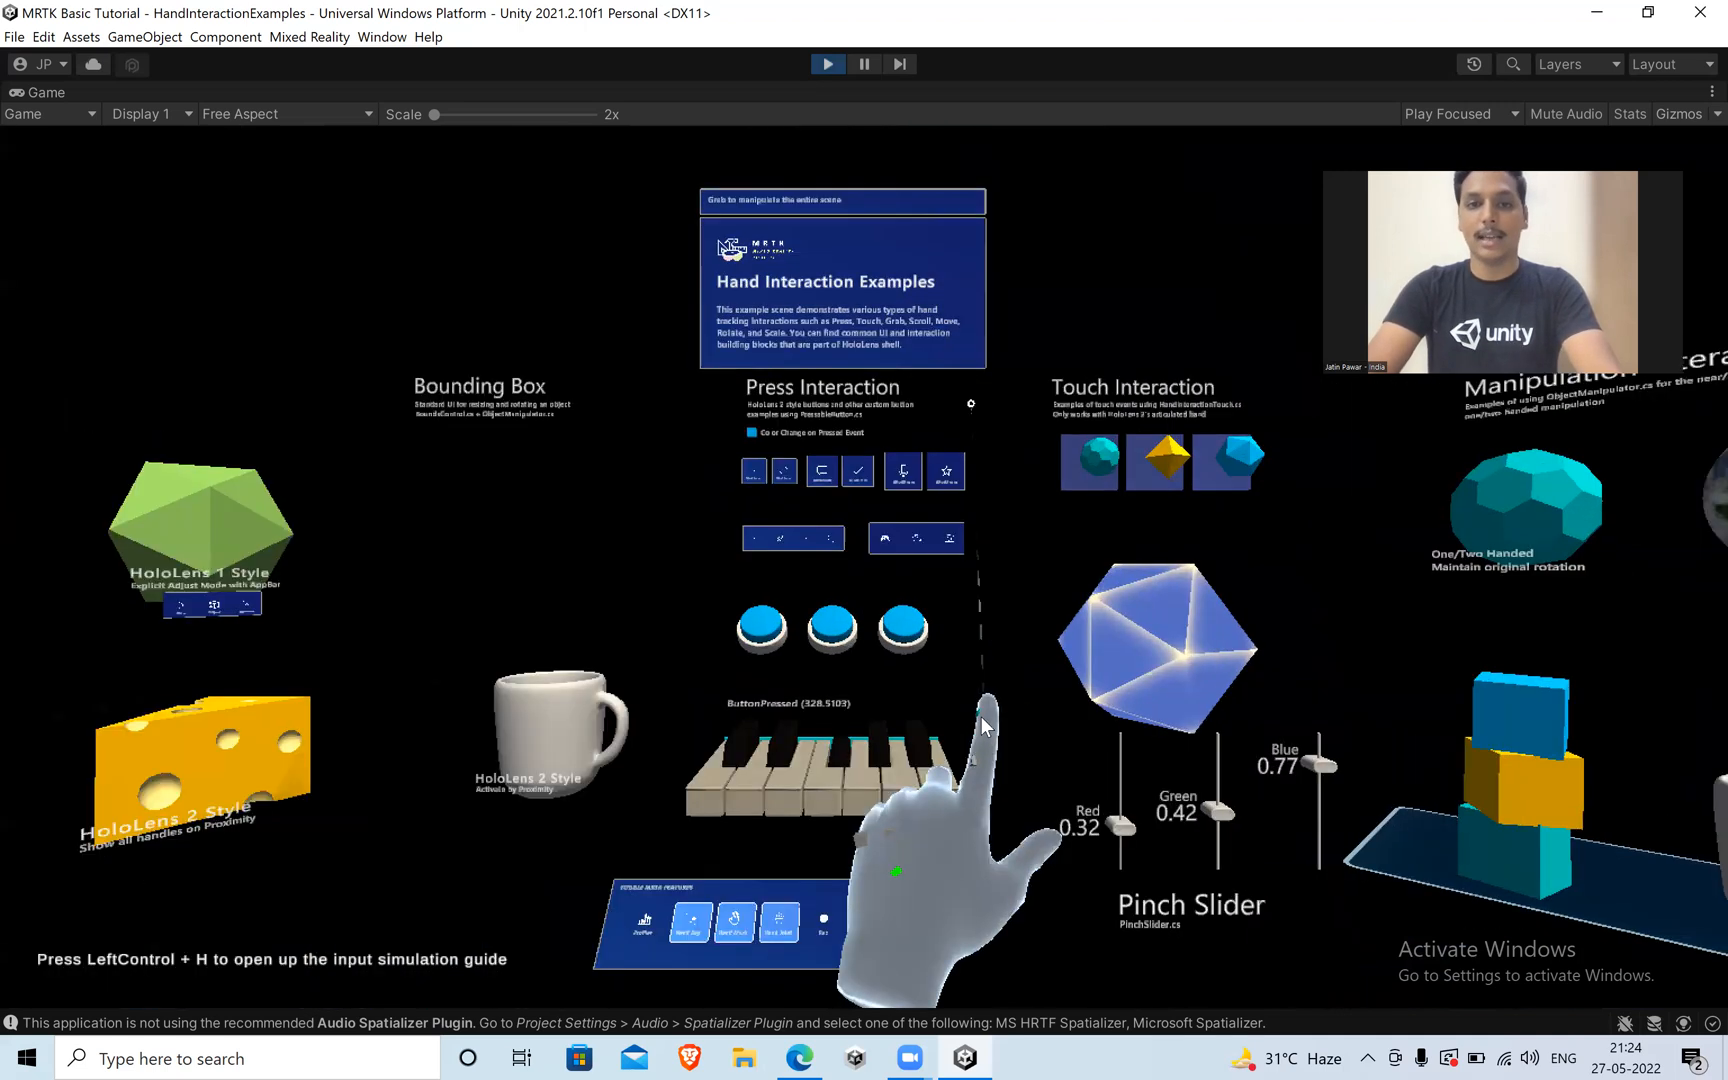
key(d)
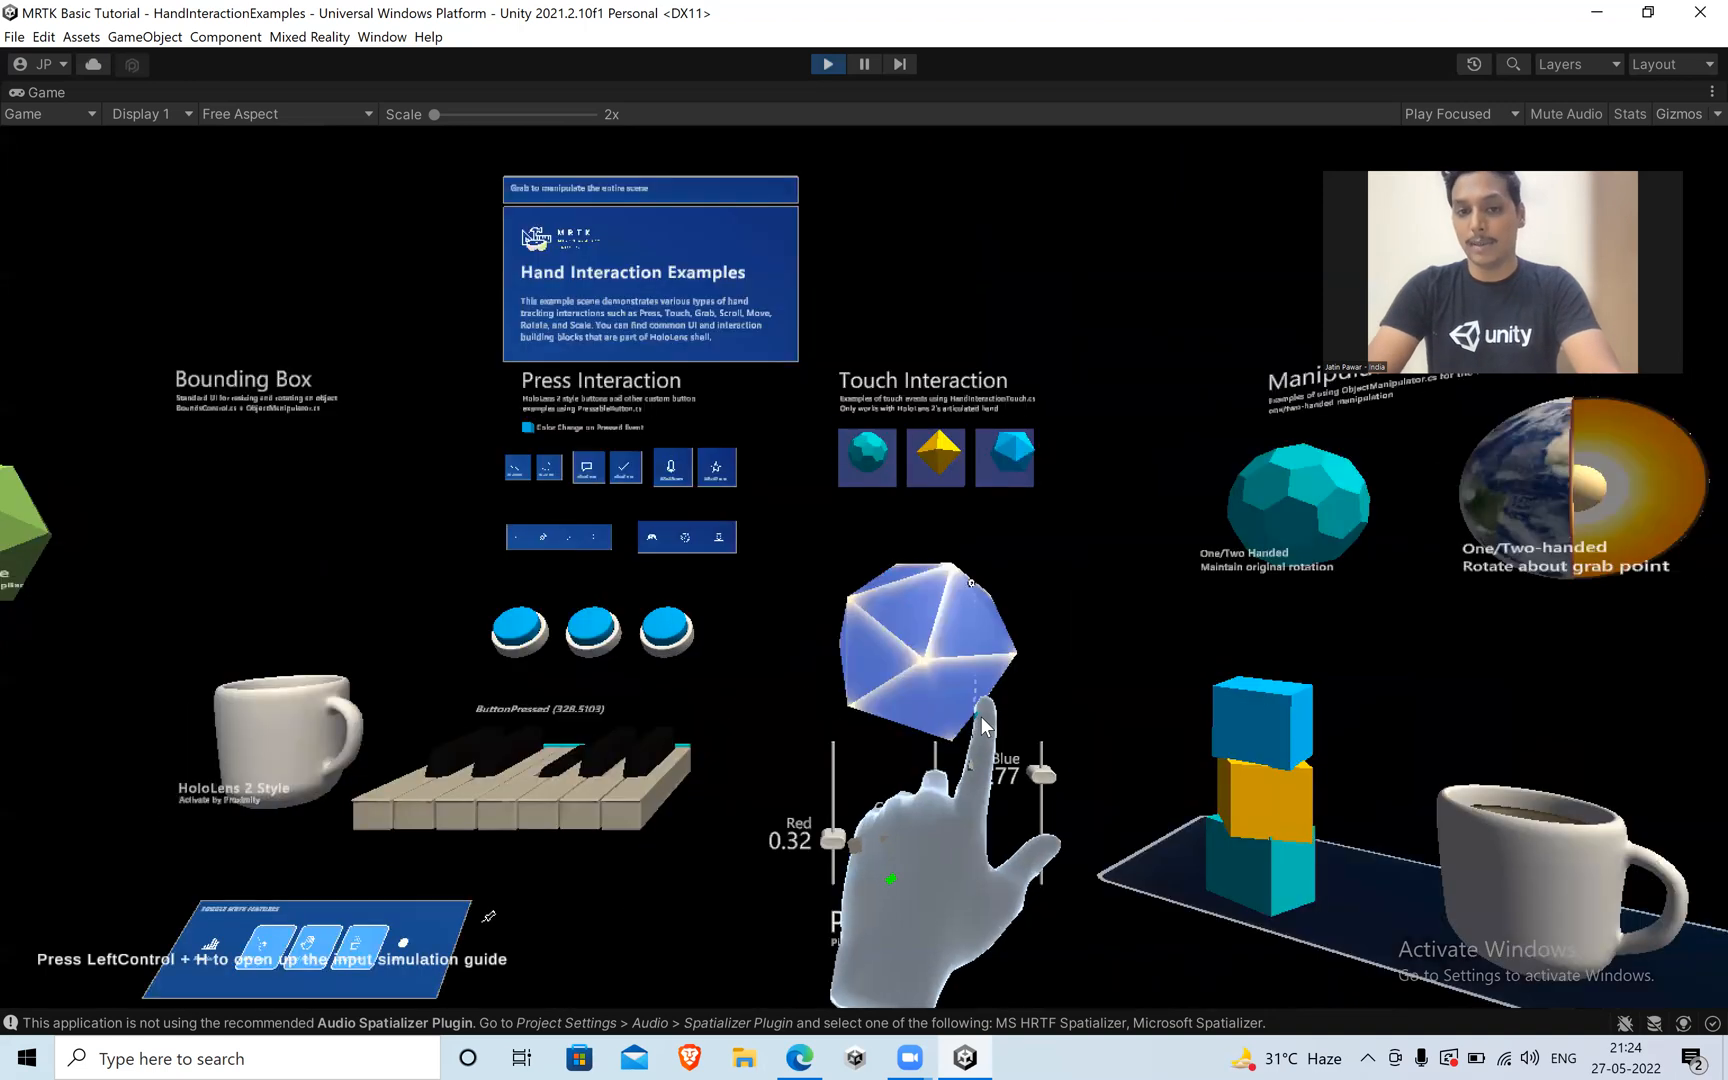
key(s)
key(a)
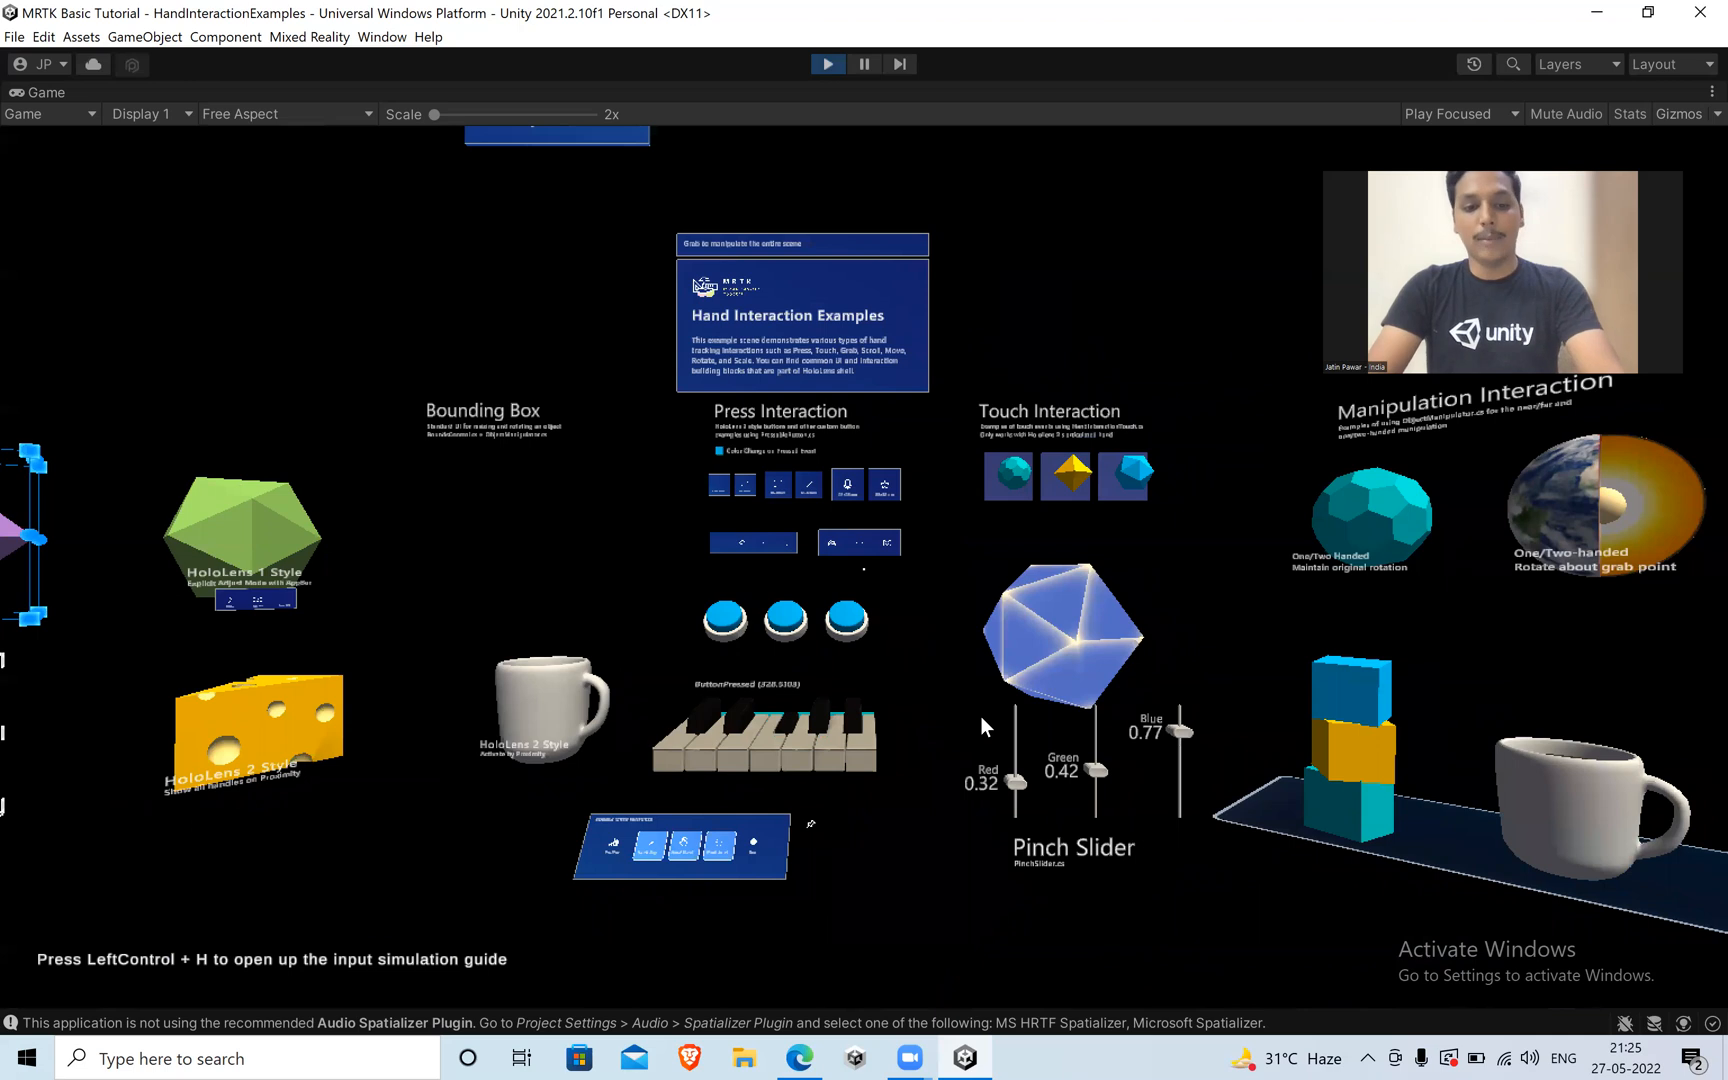
Shift the camera sideways and show the left and right simulated hands in turn near the Touch Interaction exhibits.
key(d)
key(d)
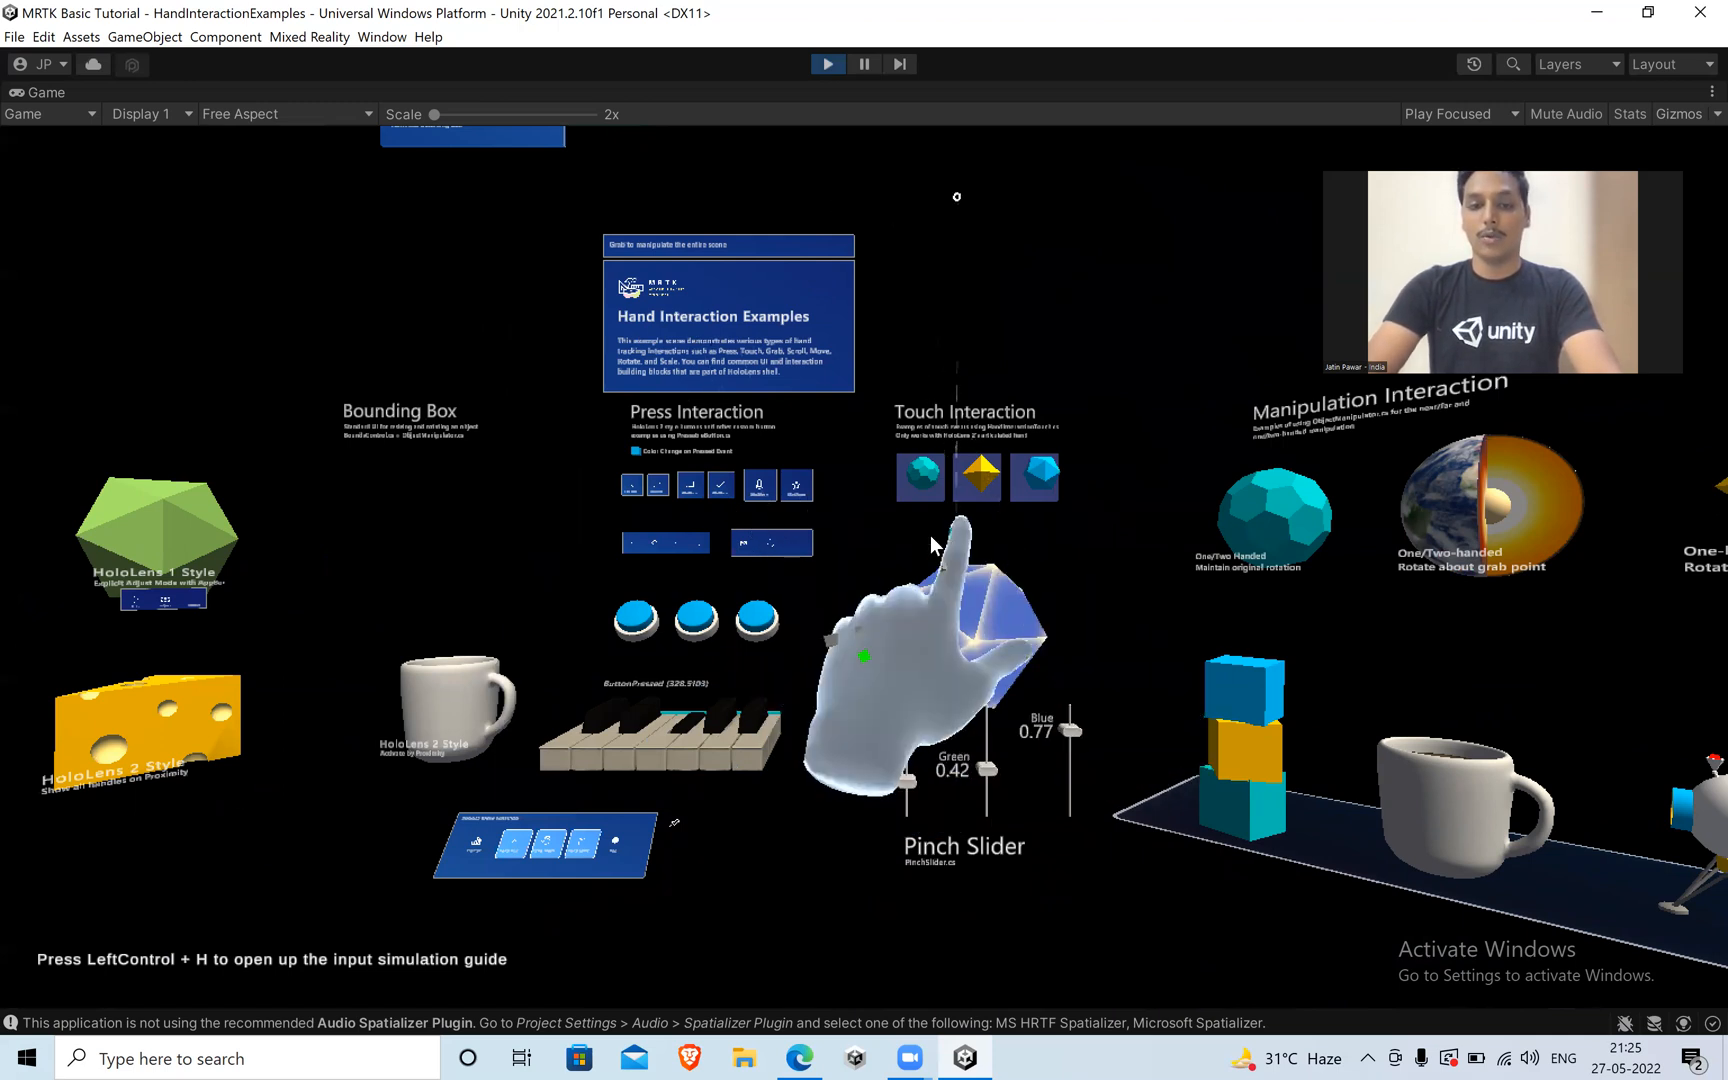
key(space)
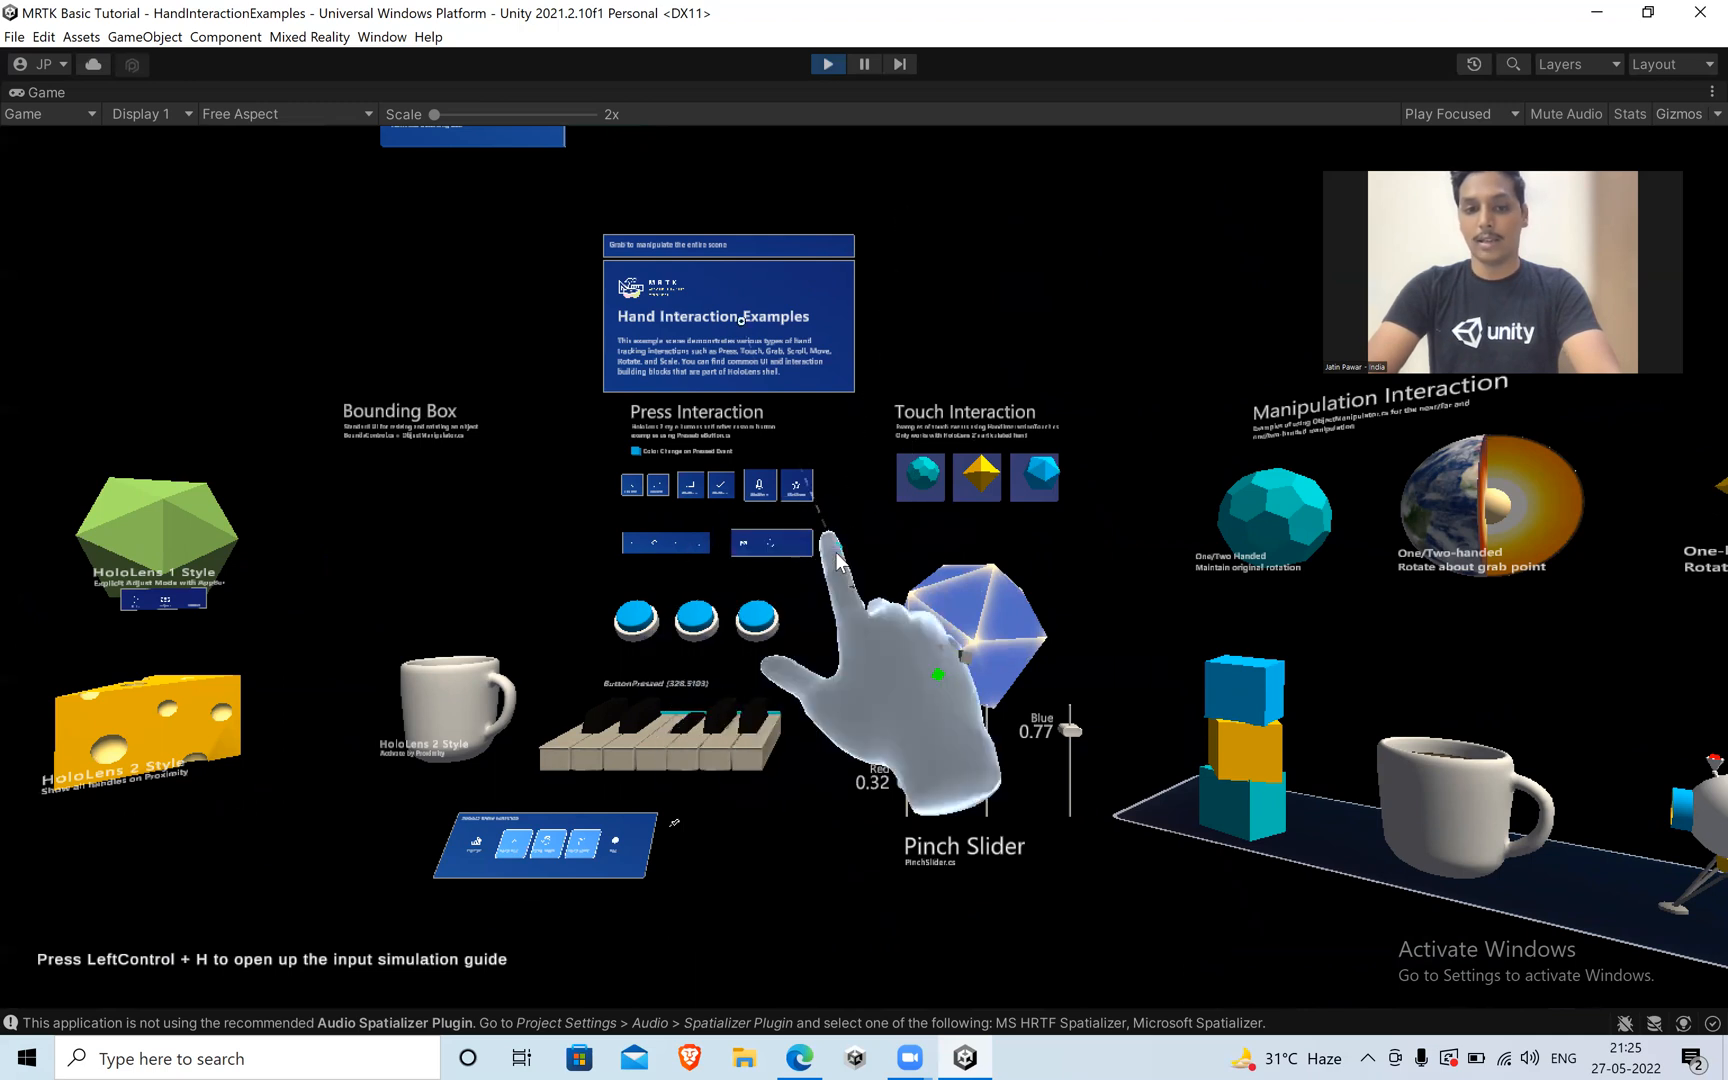
key(space)
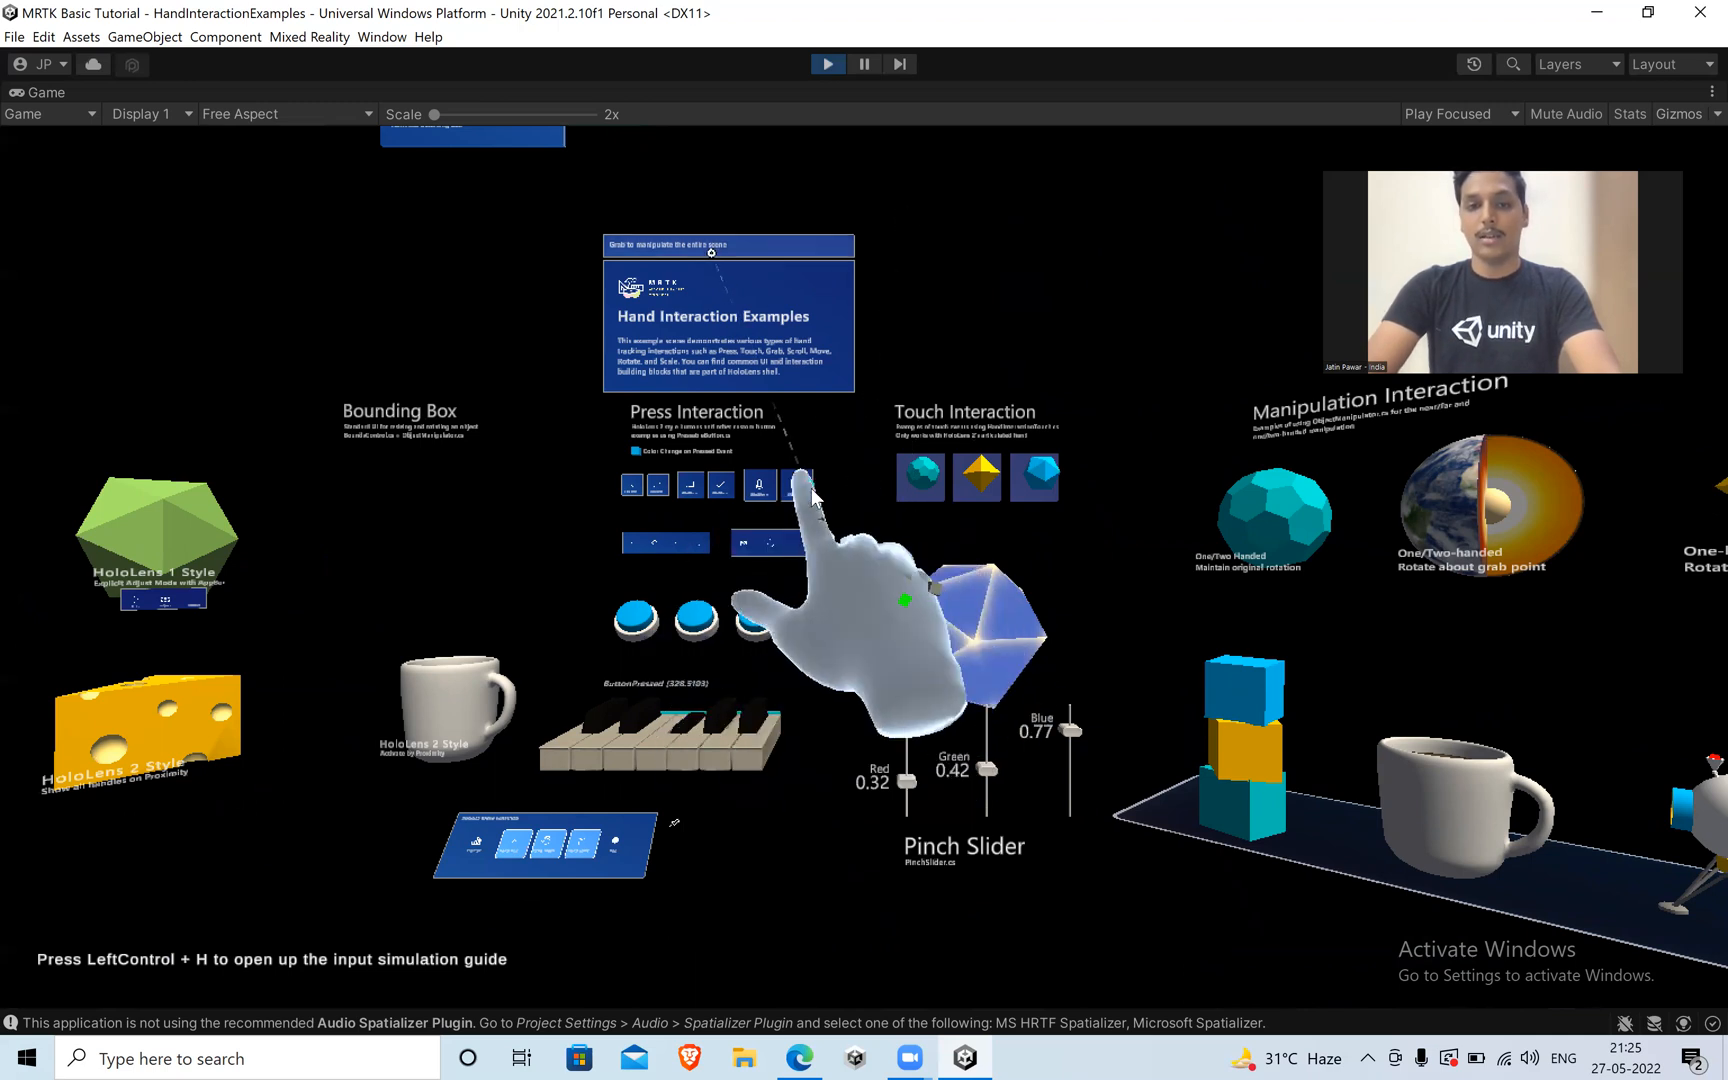
key(shift)
key(shift)
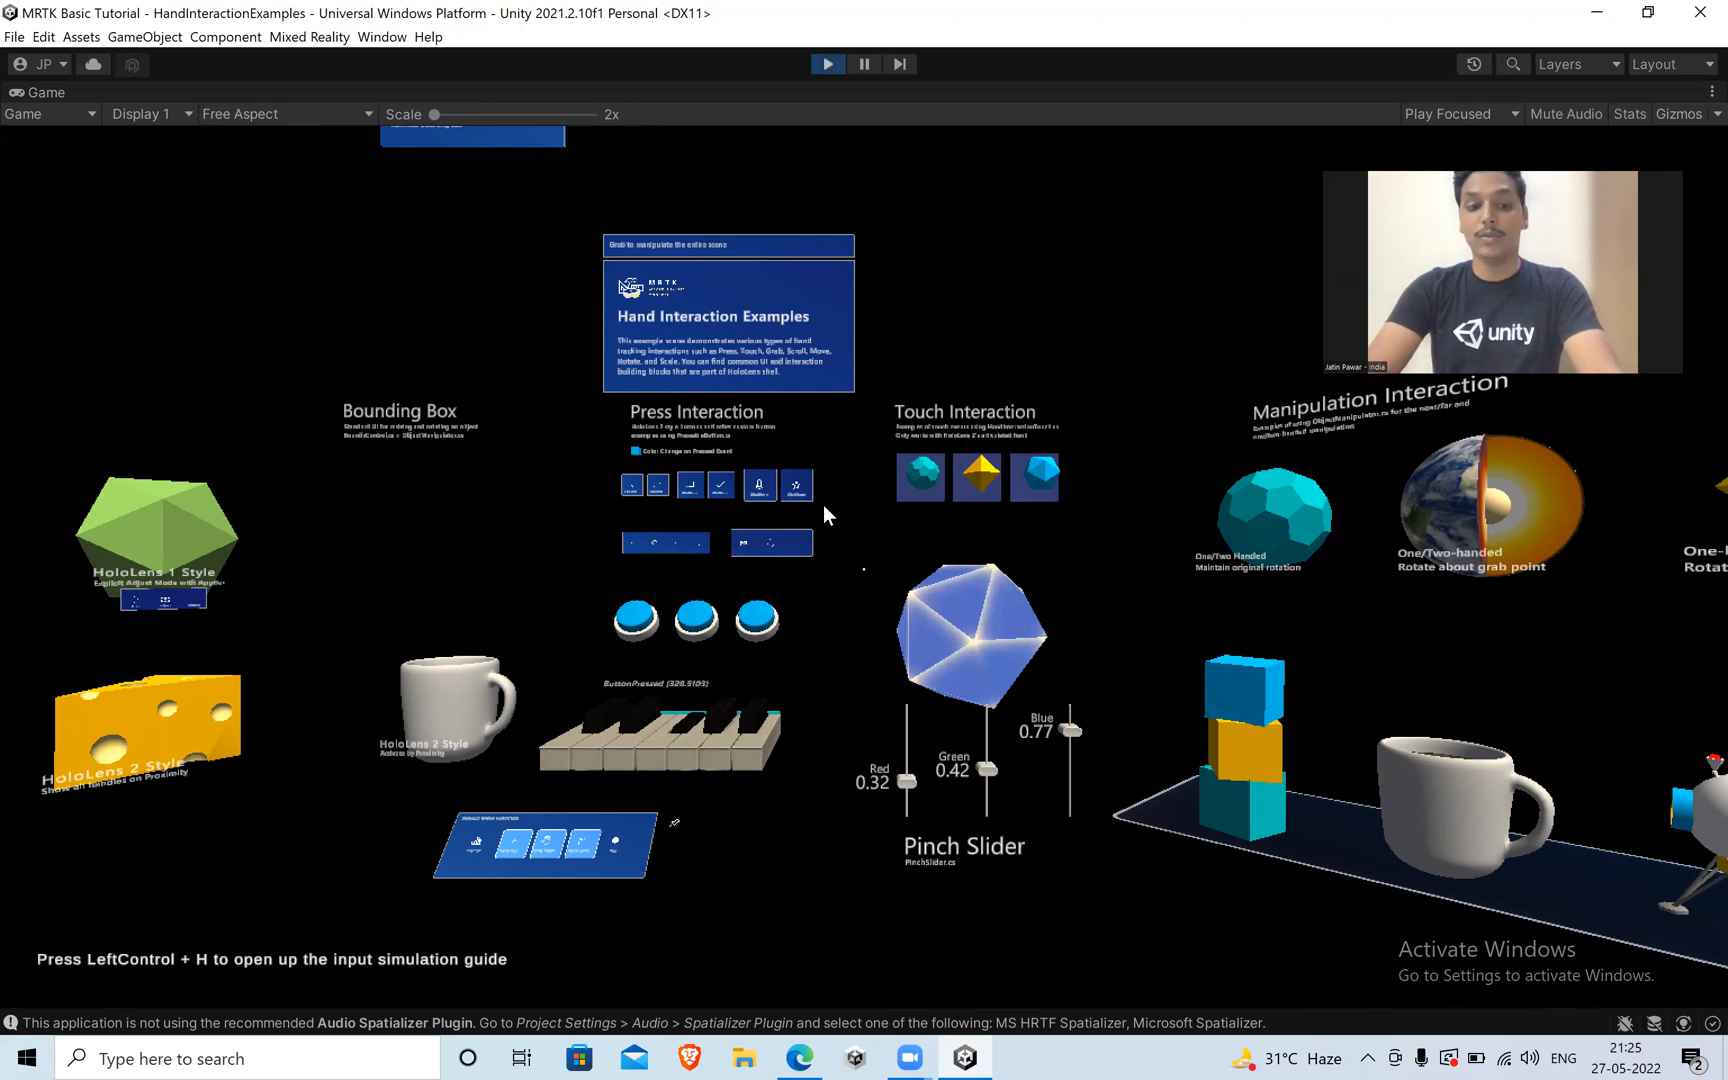
Lower and raise the camera to view the exhibits from different heights.
key(q)
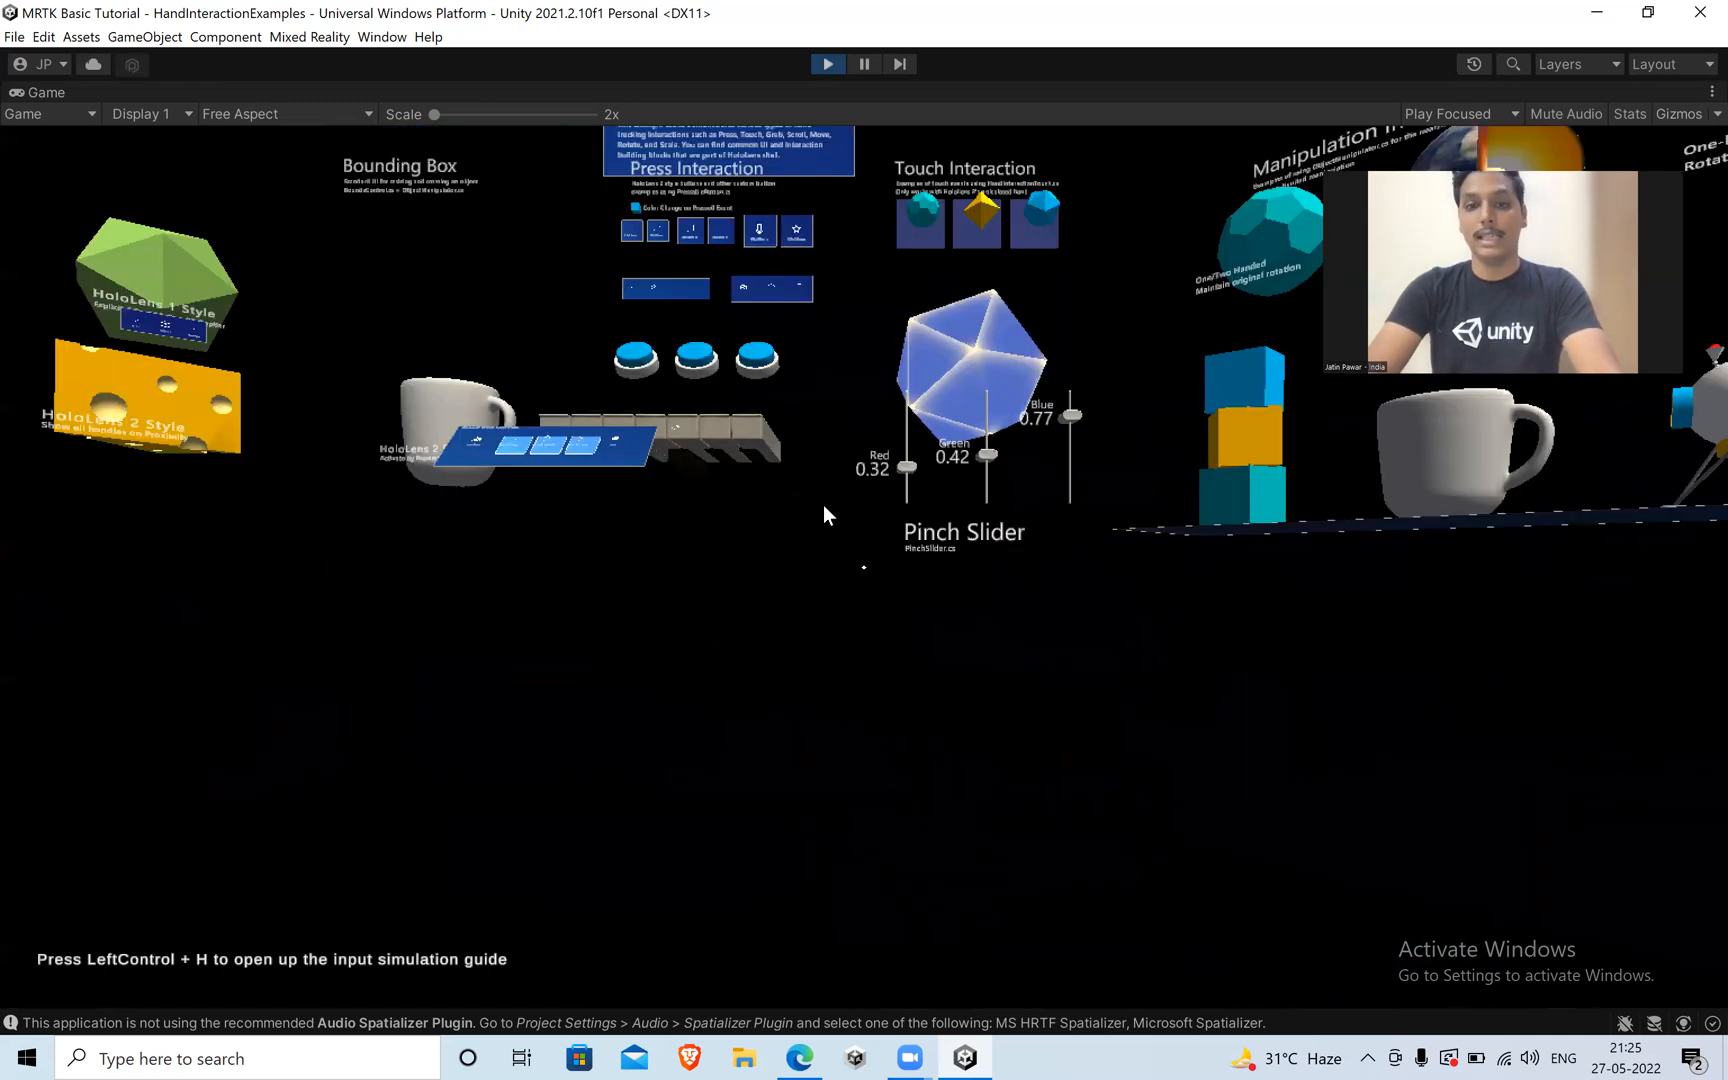
key(e)
key(q)
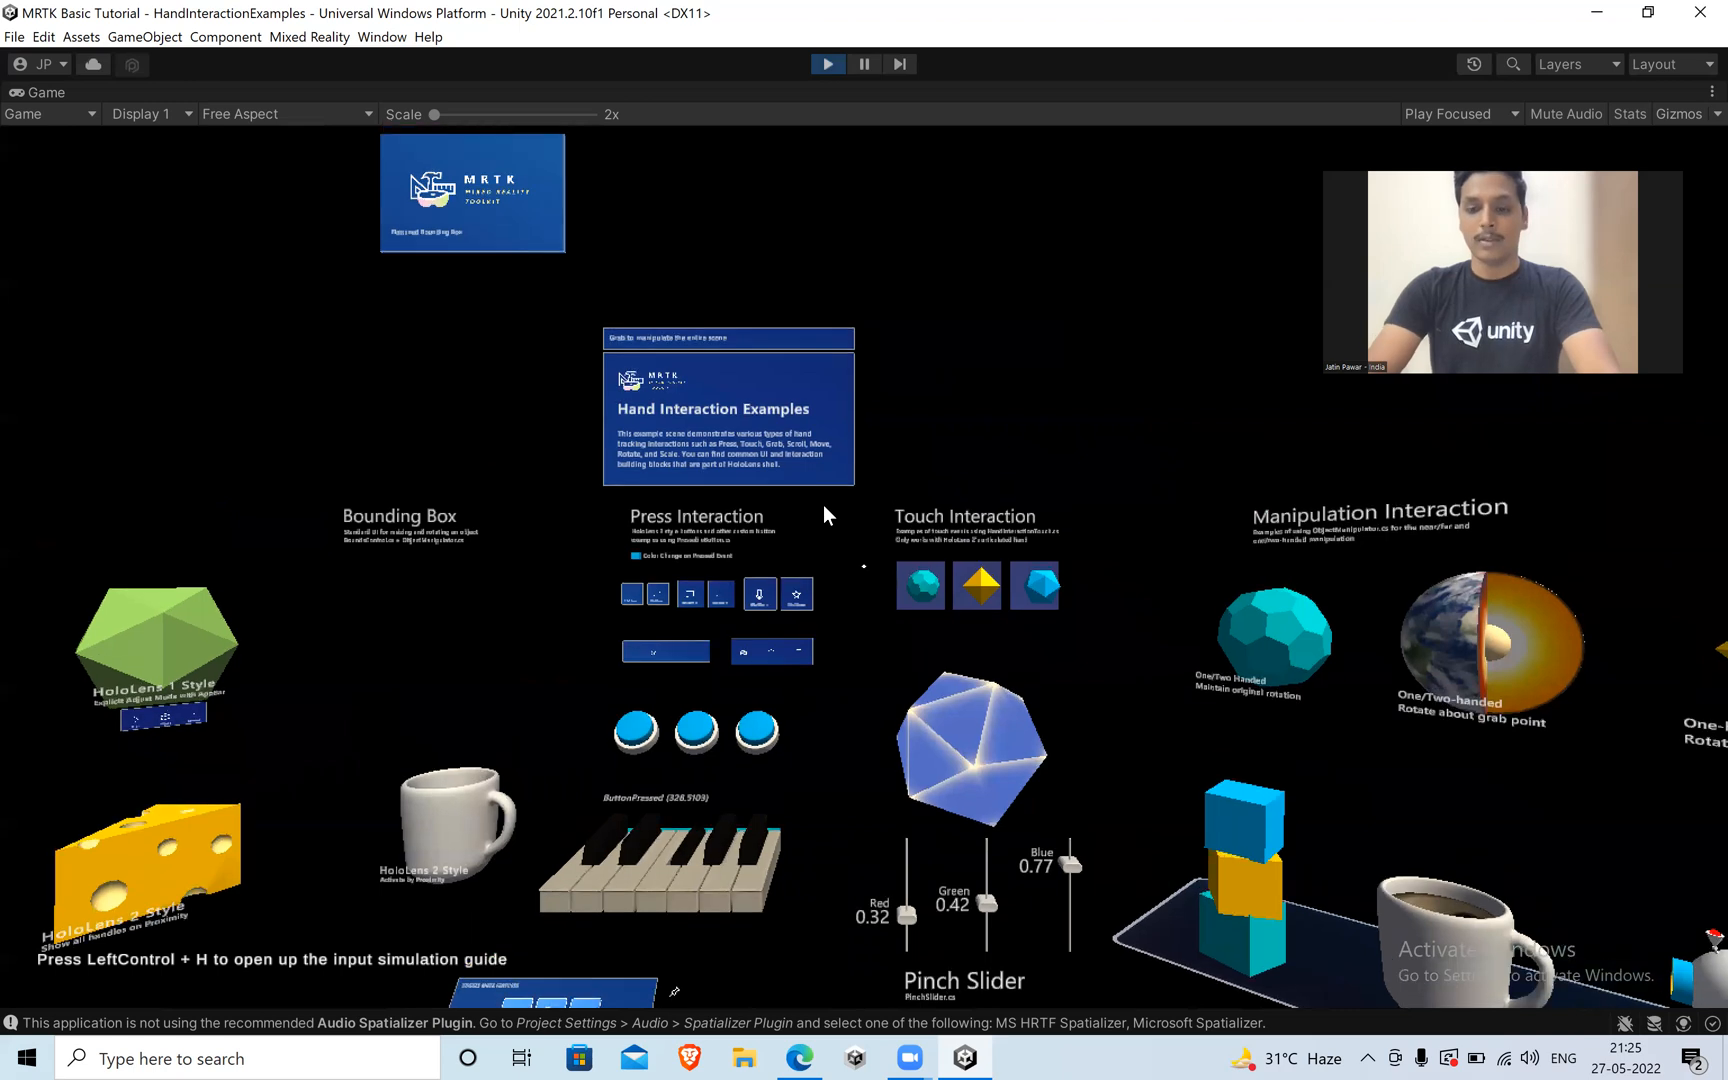
key(shift)
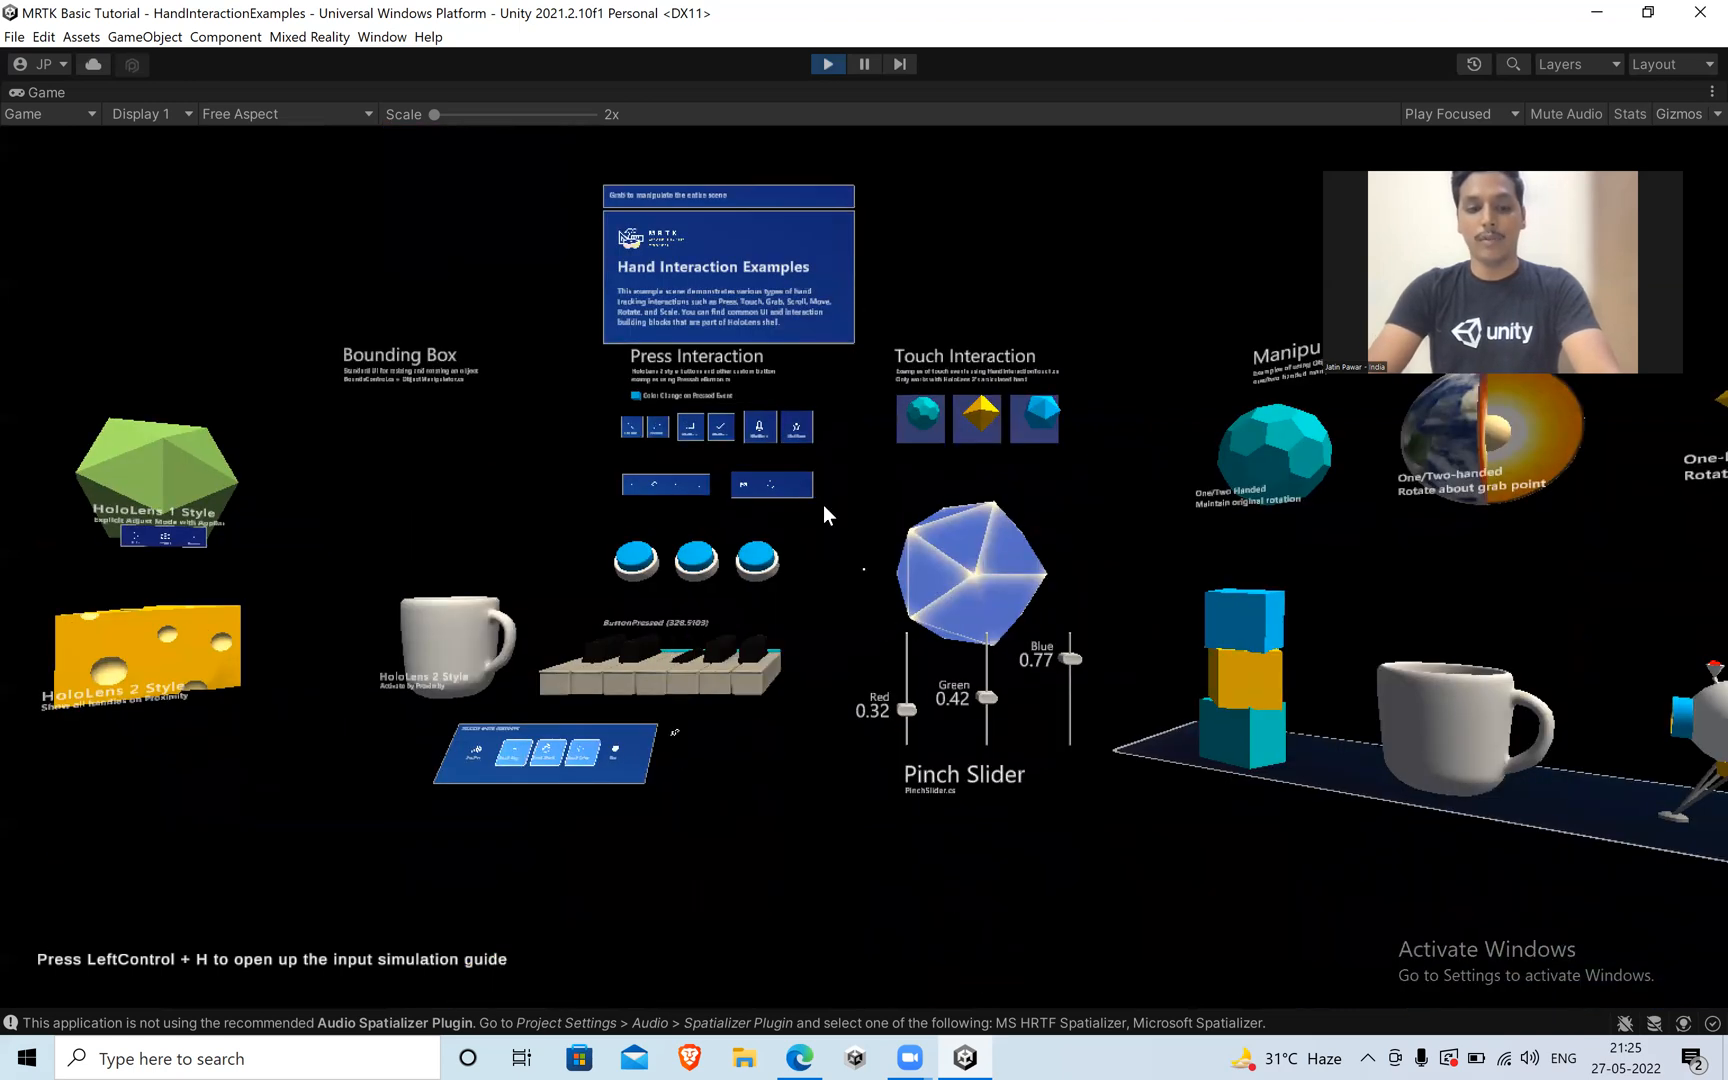
key(shift)
Release the game view and stop play mode.
key(alt+g)
key(Escape)
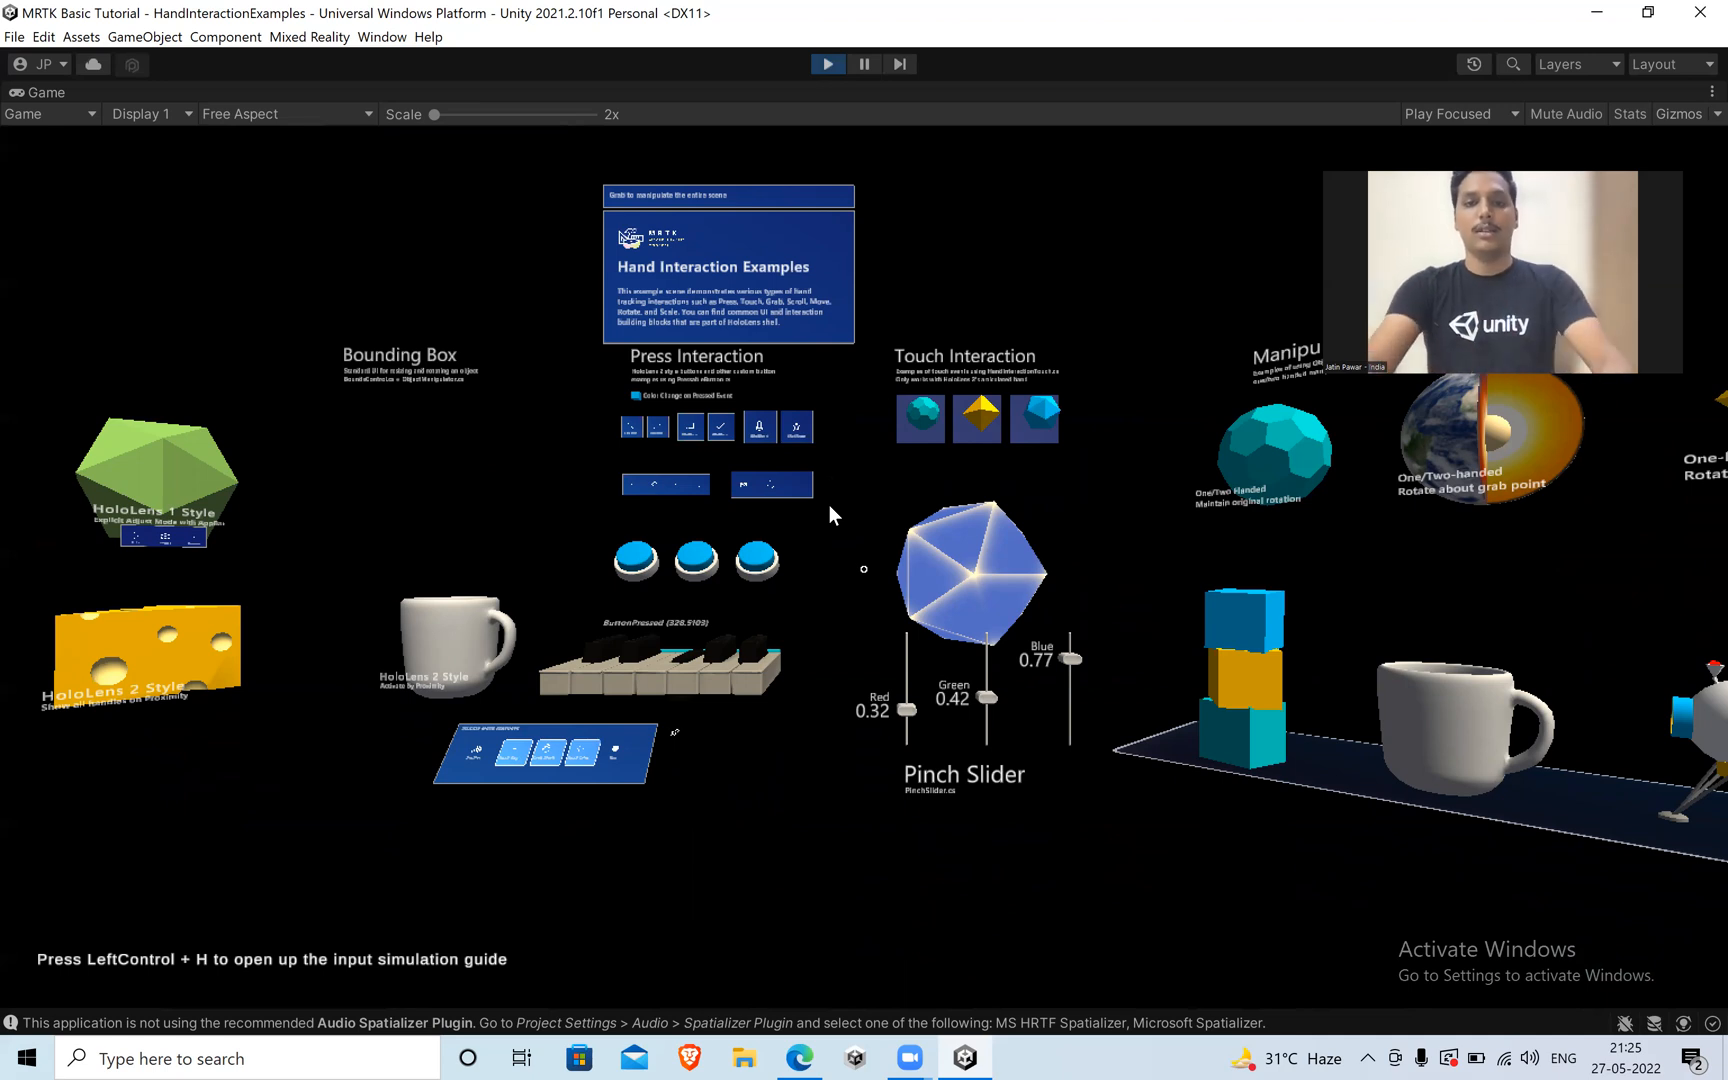
click(820, 66)
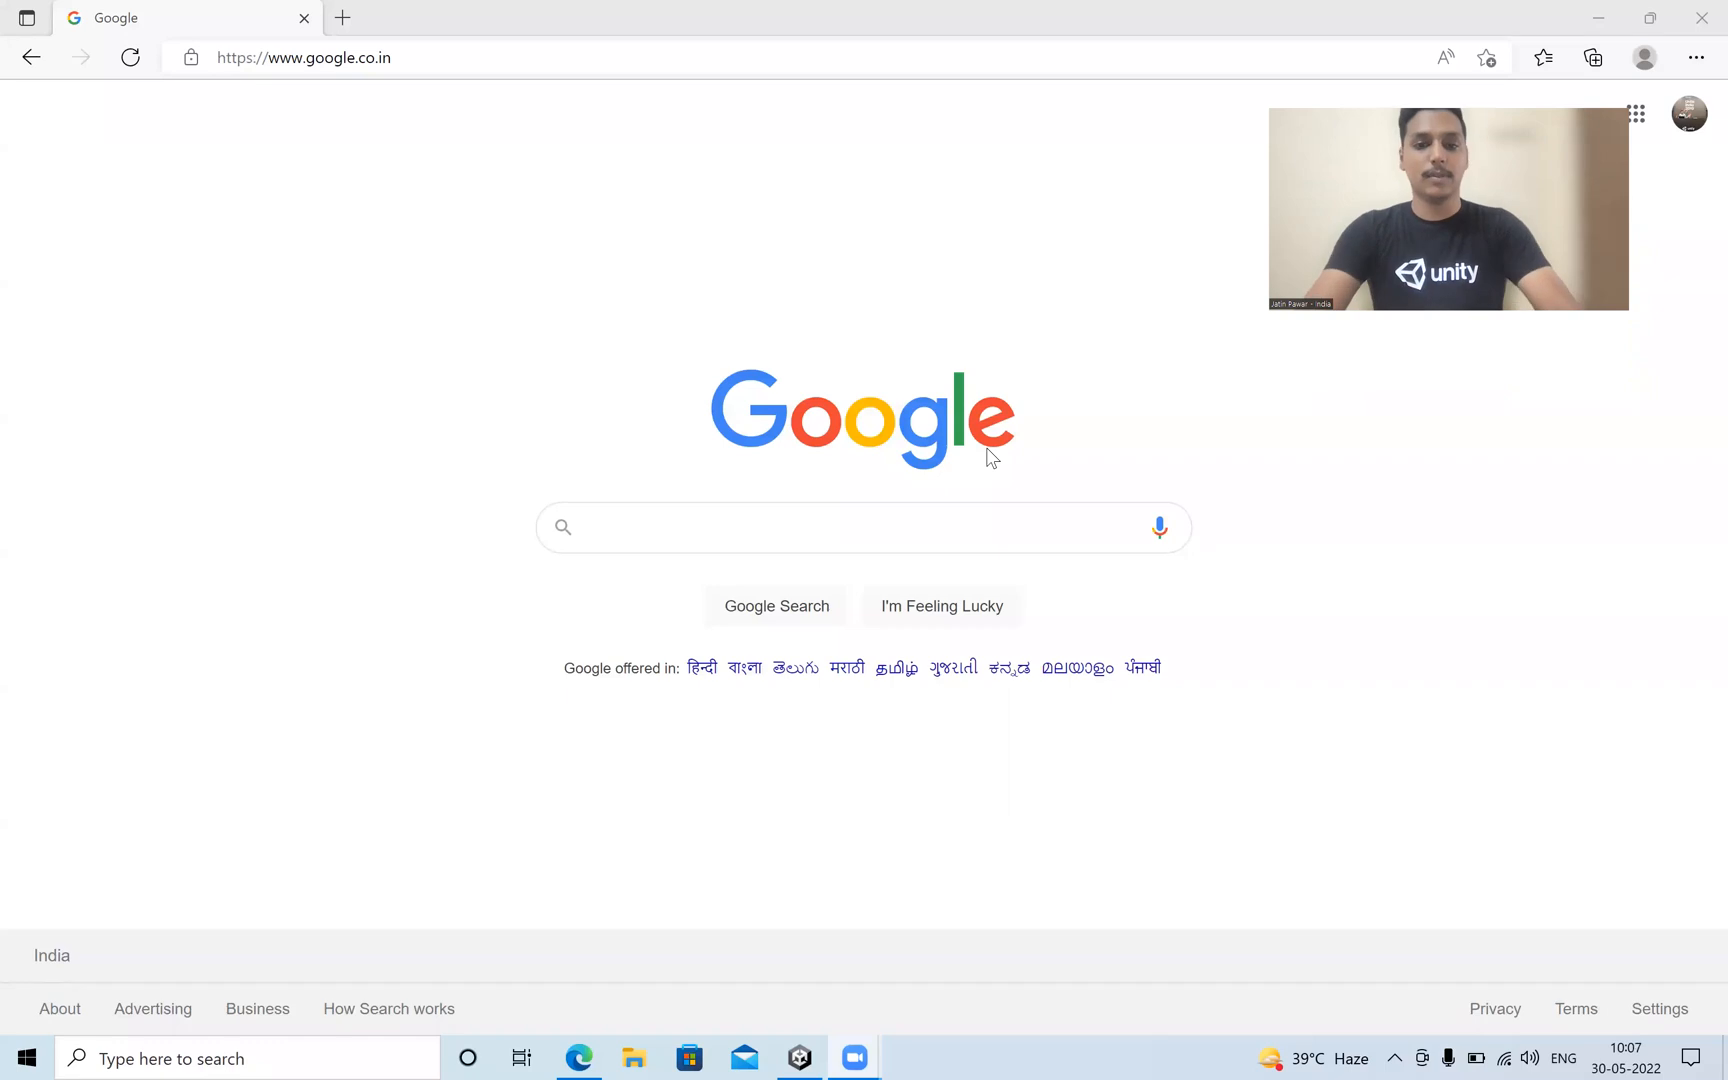
Search Google for "Deploying mrtk on android" and open the Deploying to Android and iOS (AR Foundation) result in a new tab.
click(781, 539)
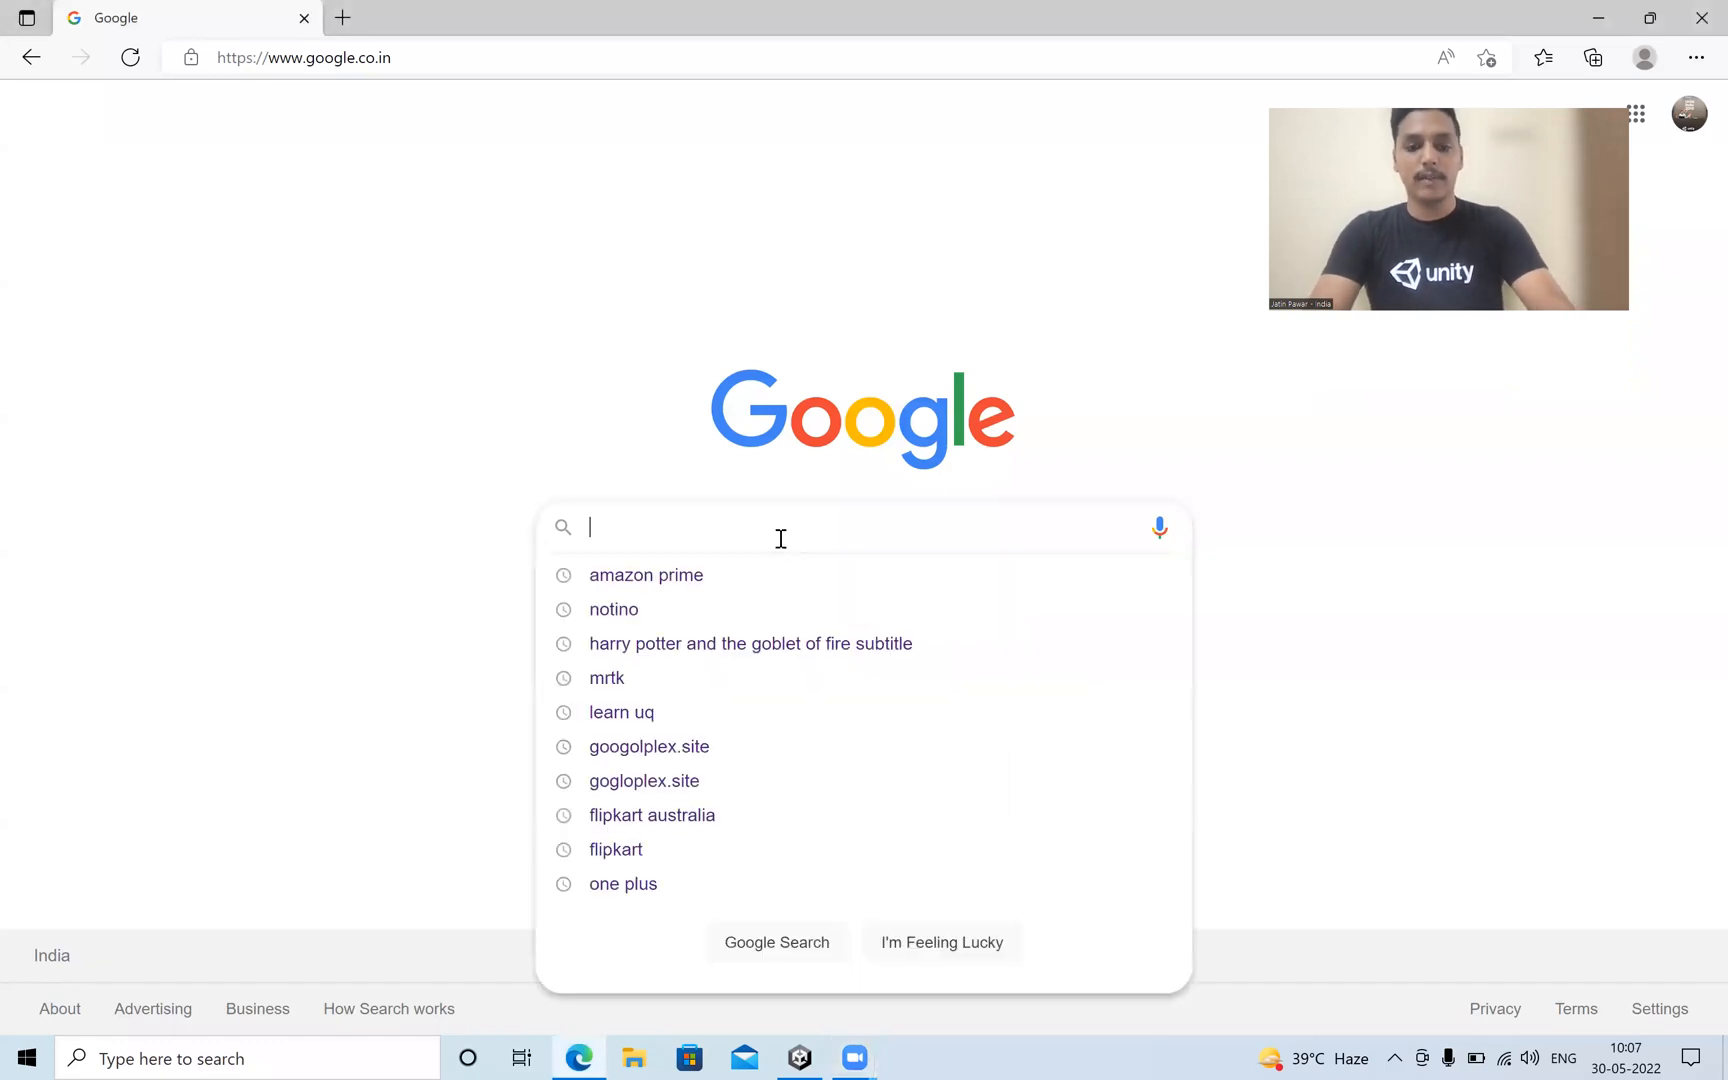
text(Deployi)
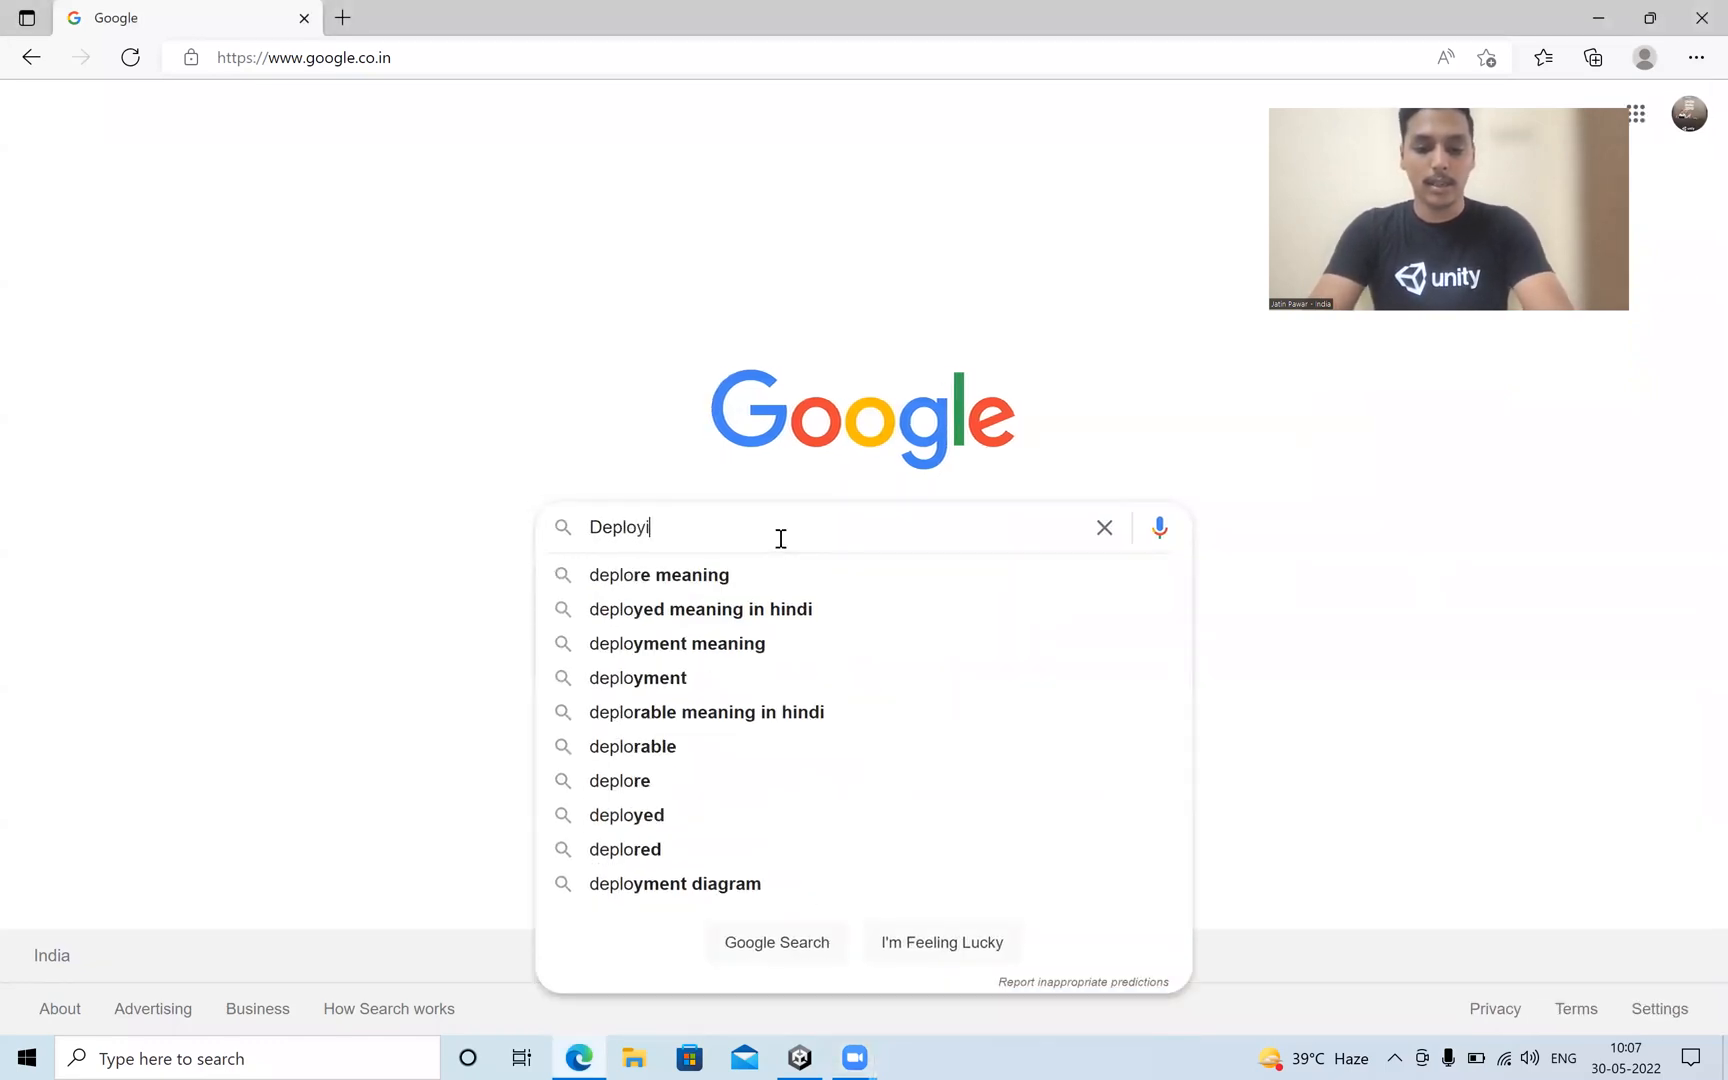
text(ng mrtk on an)
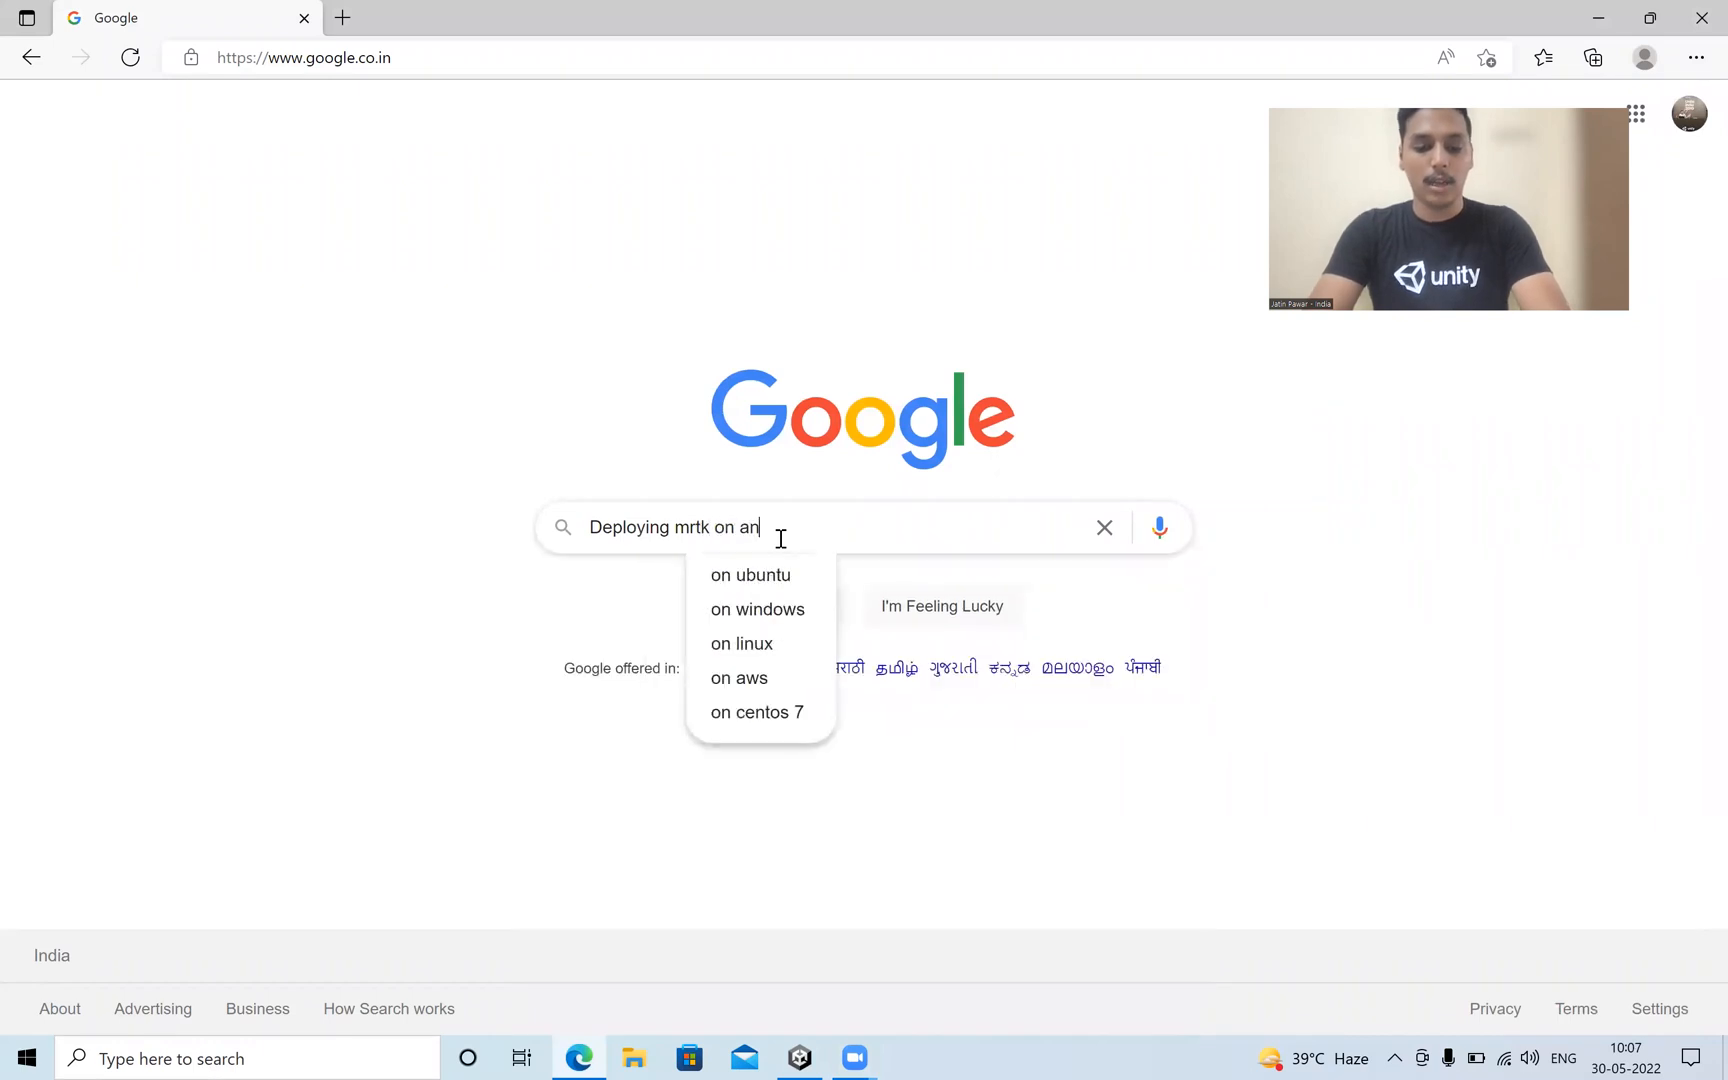
text(droid)
key(Return)
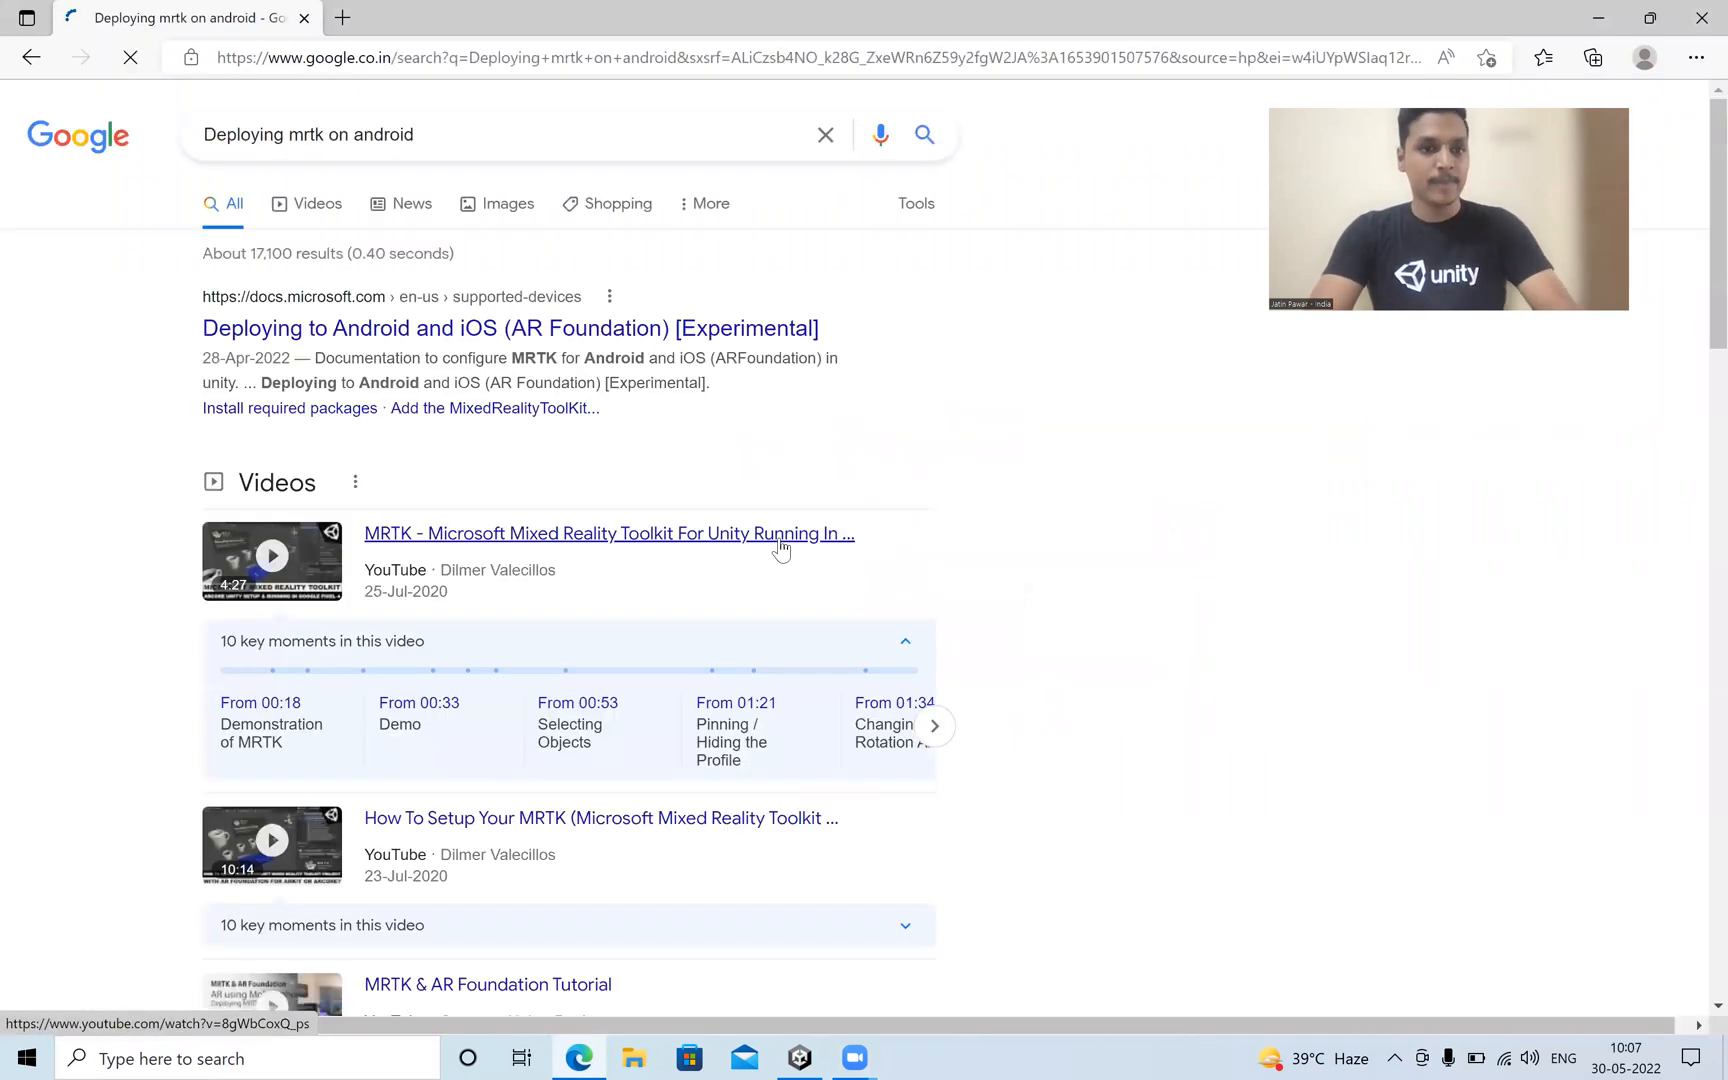
right_click(357, 335)
click(405, 347)
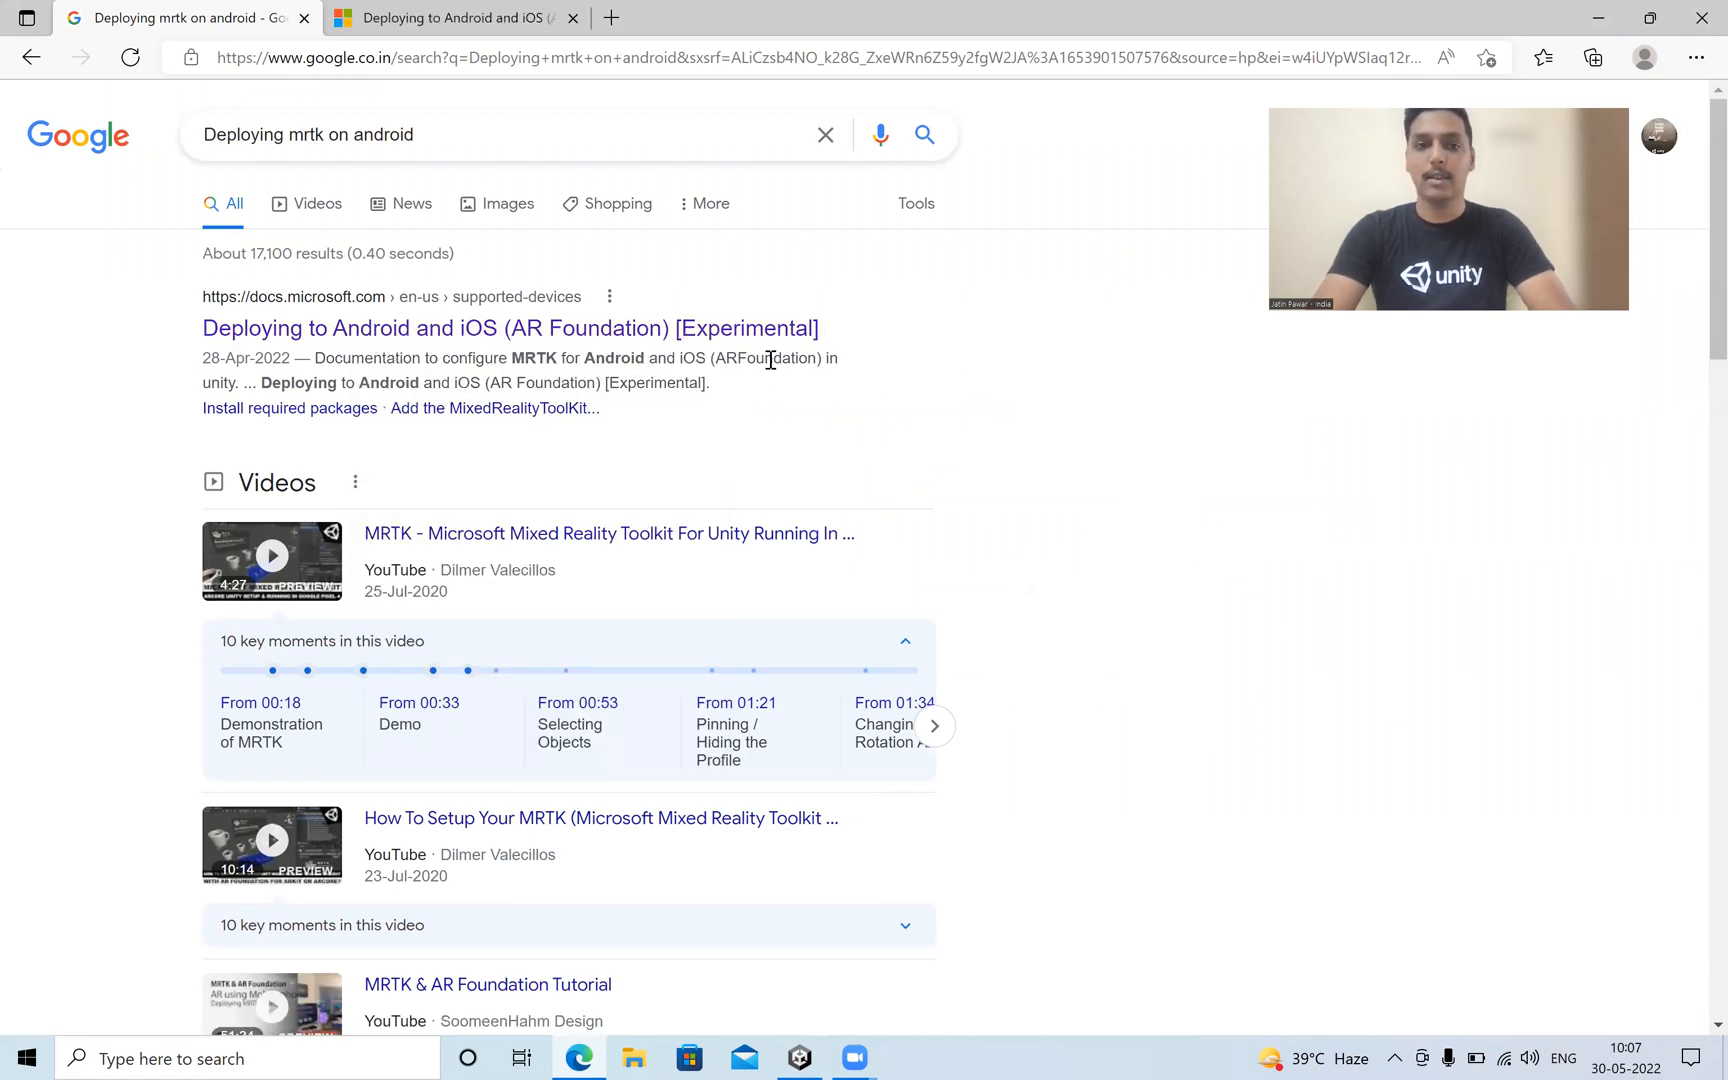
Search Google for "Doping MRTK with ARF" and open the Medium article Doping AR with MRTK.
click(472, 139)
key(ctrl+a)
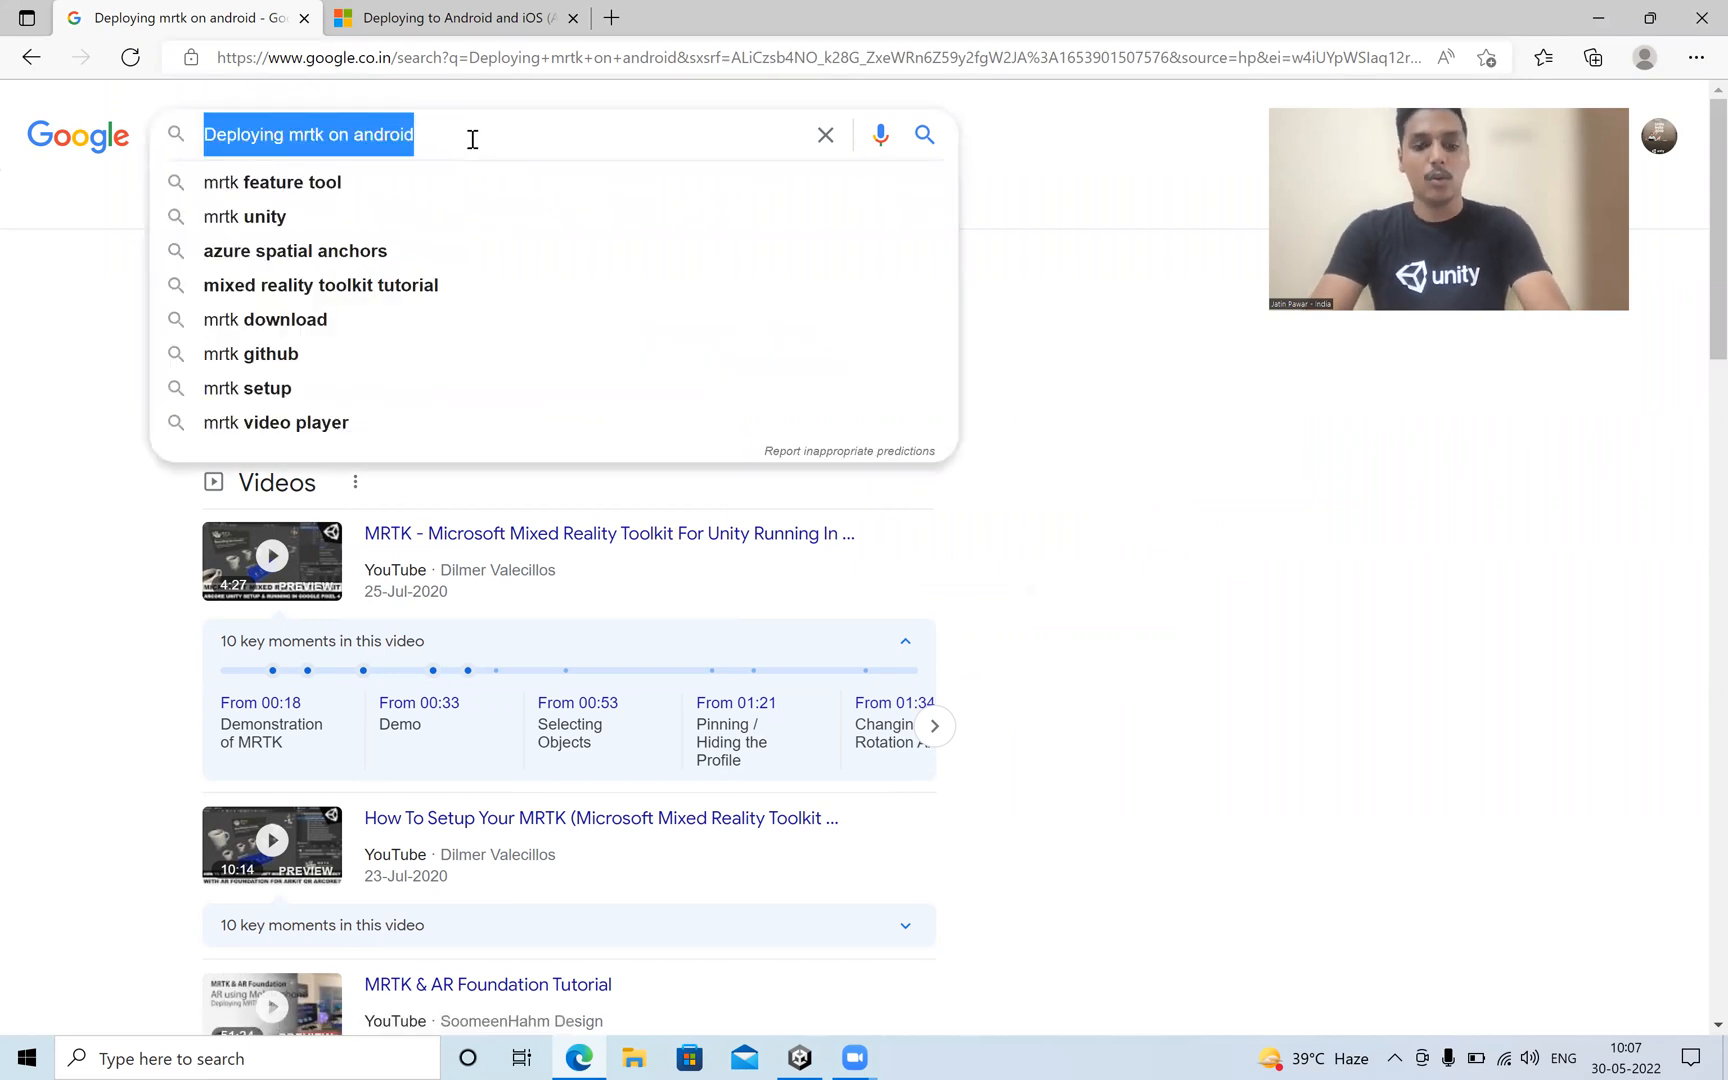
text(Doping)
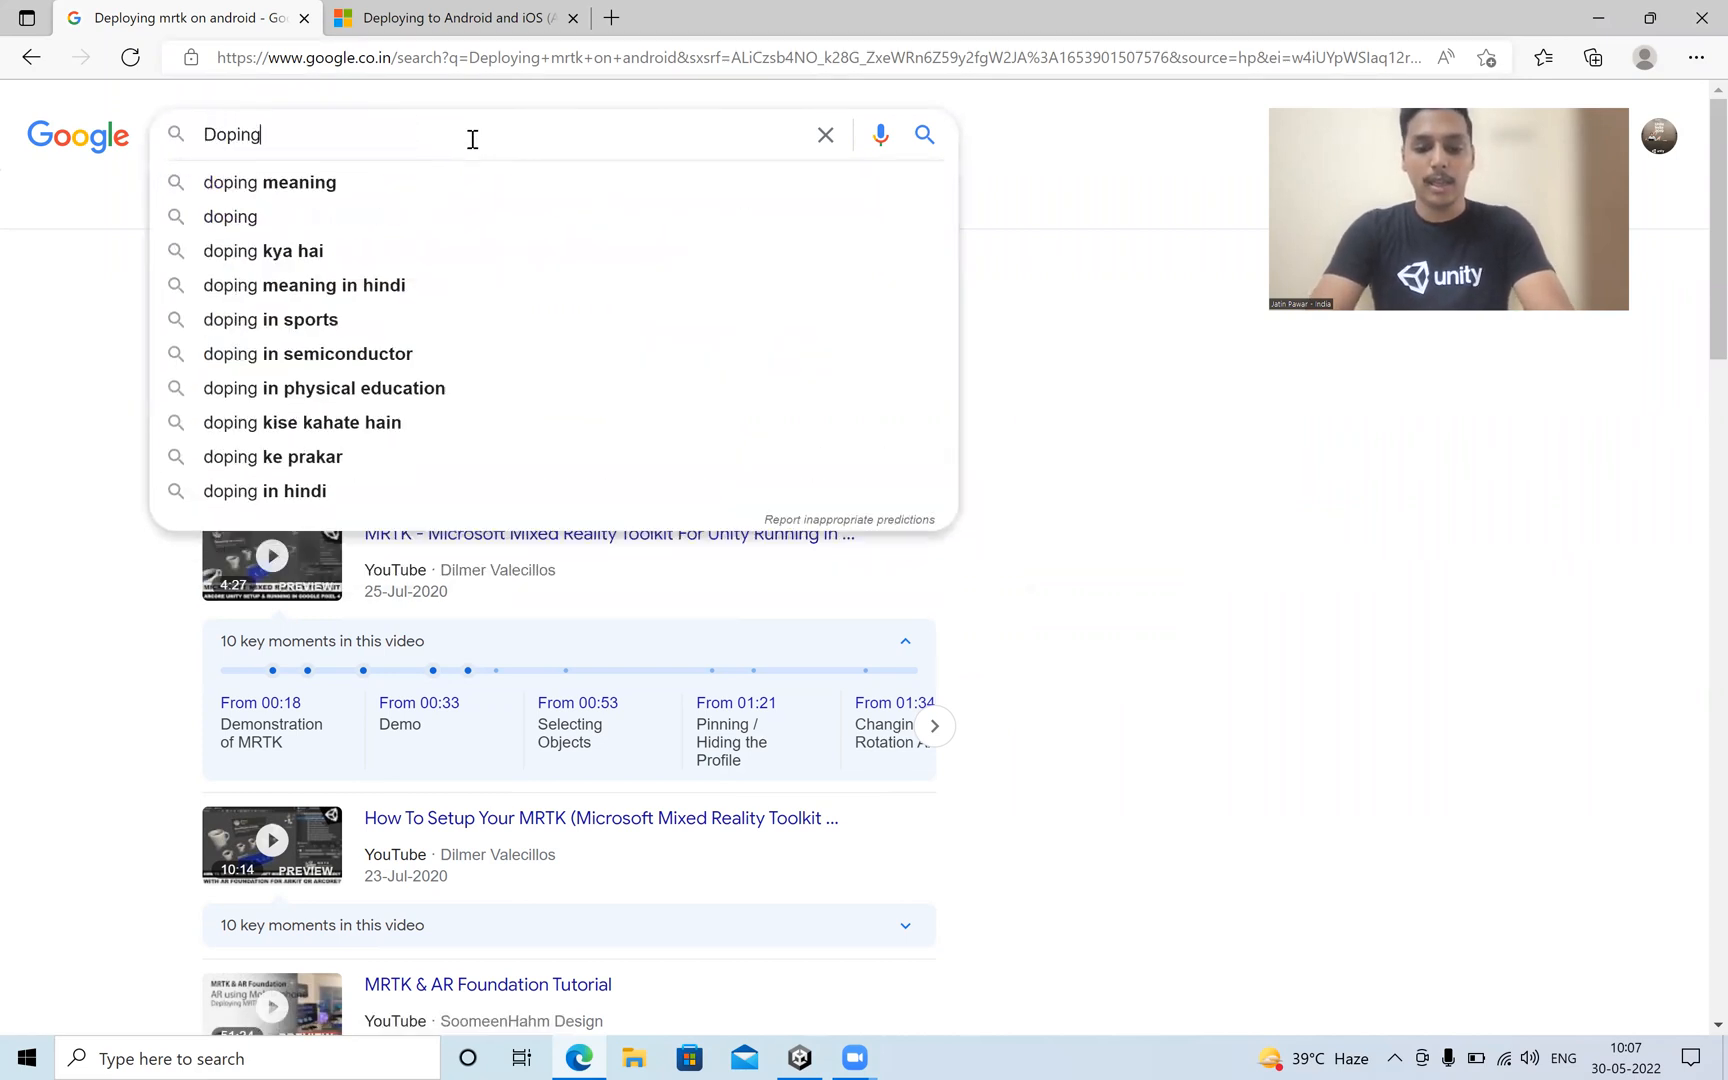
text( MRTK)
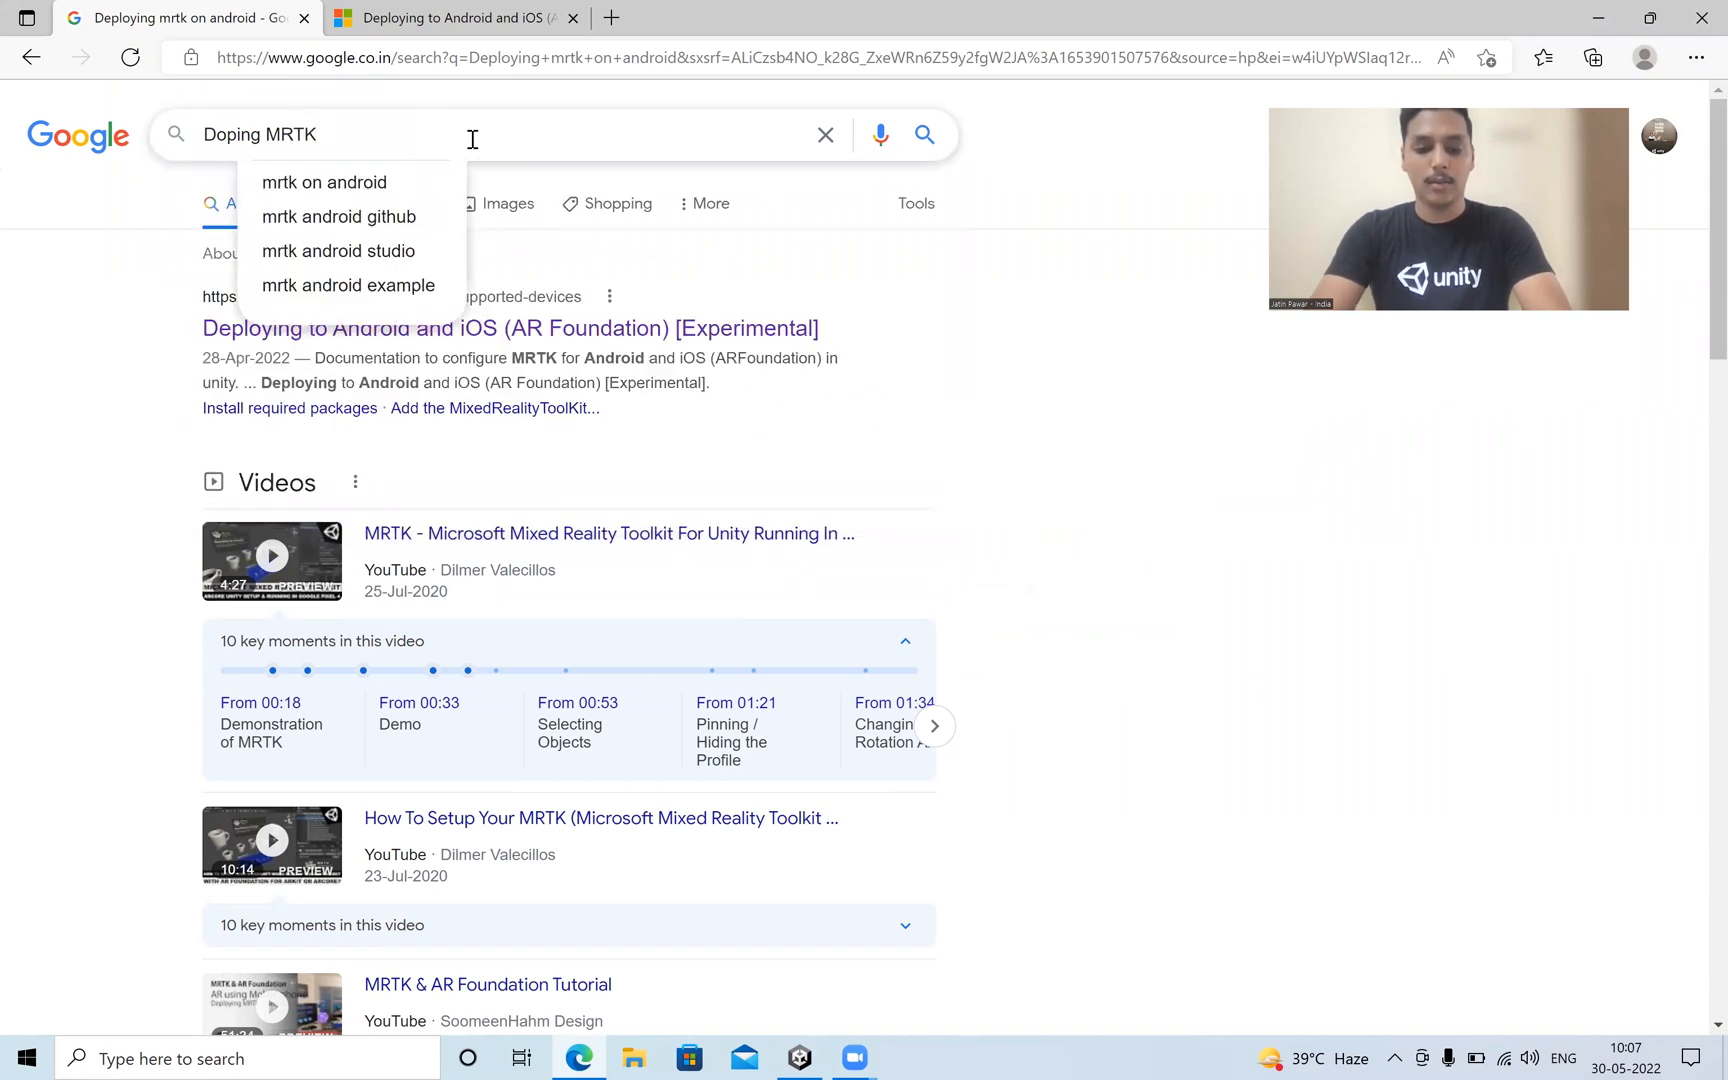
text( with ARF)
key(Return)
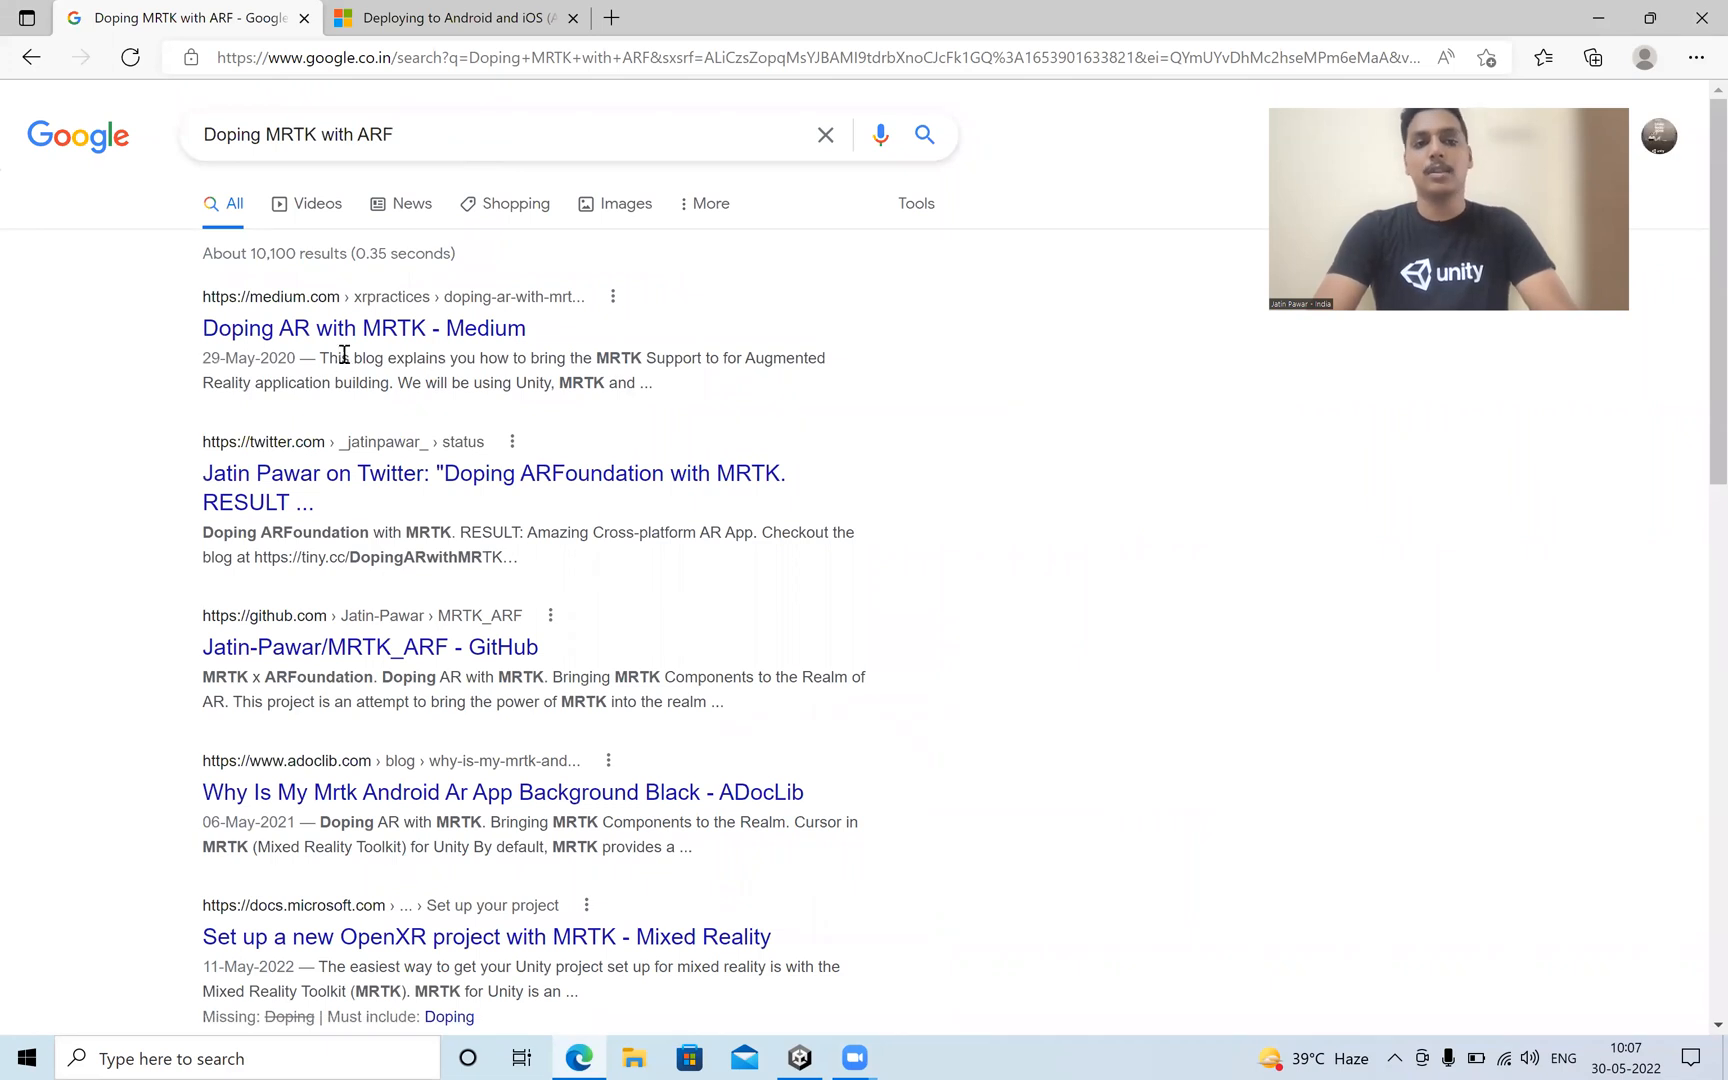
click(364, 334)
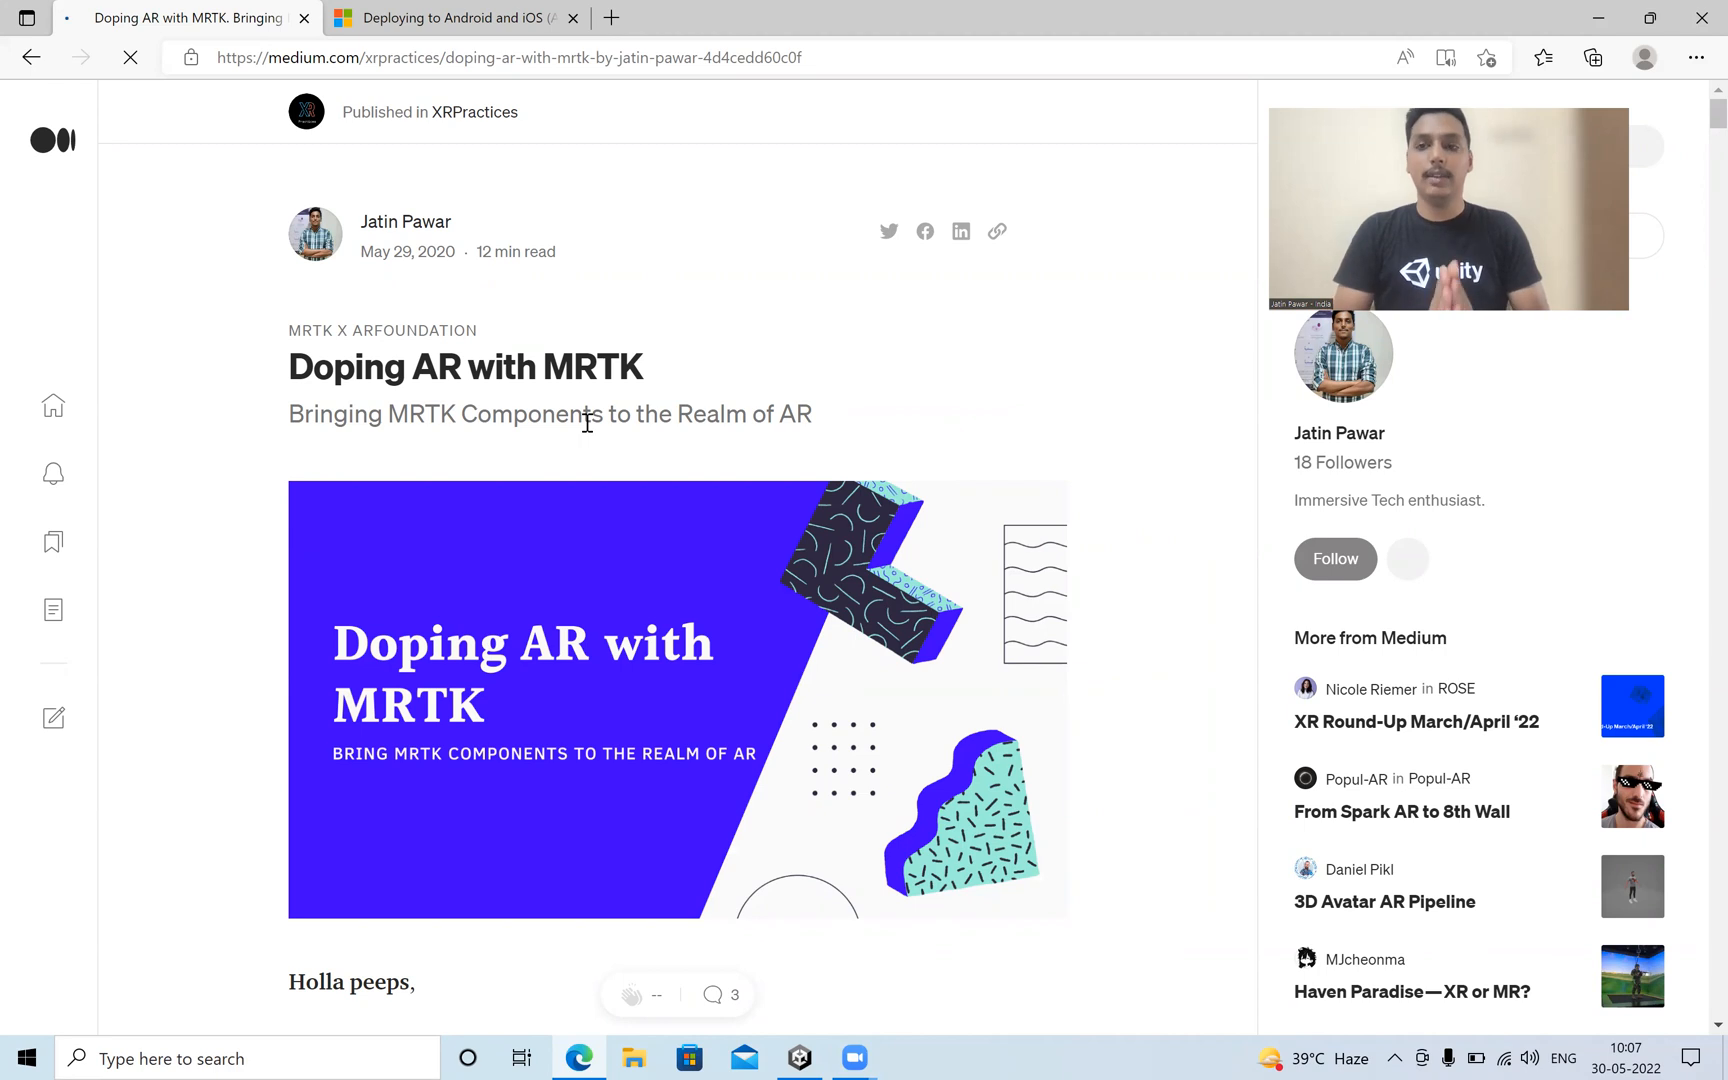
Skim the Doping AR with MRTK article through its use cases and the Steps to complete and Project Setup sections.
scroll(587, 422, down, 1)
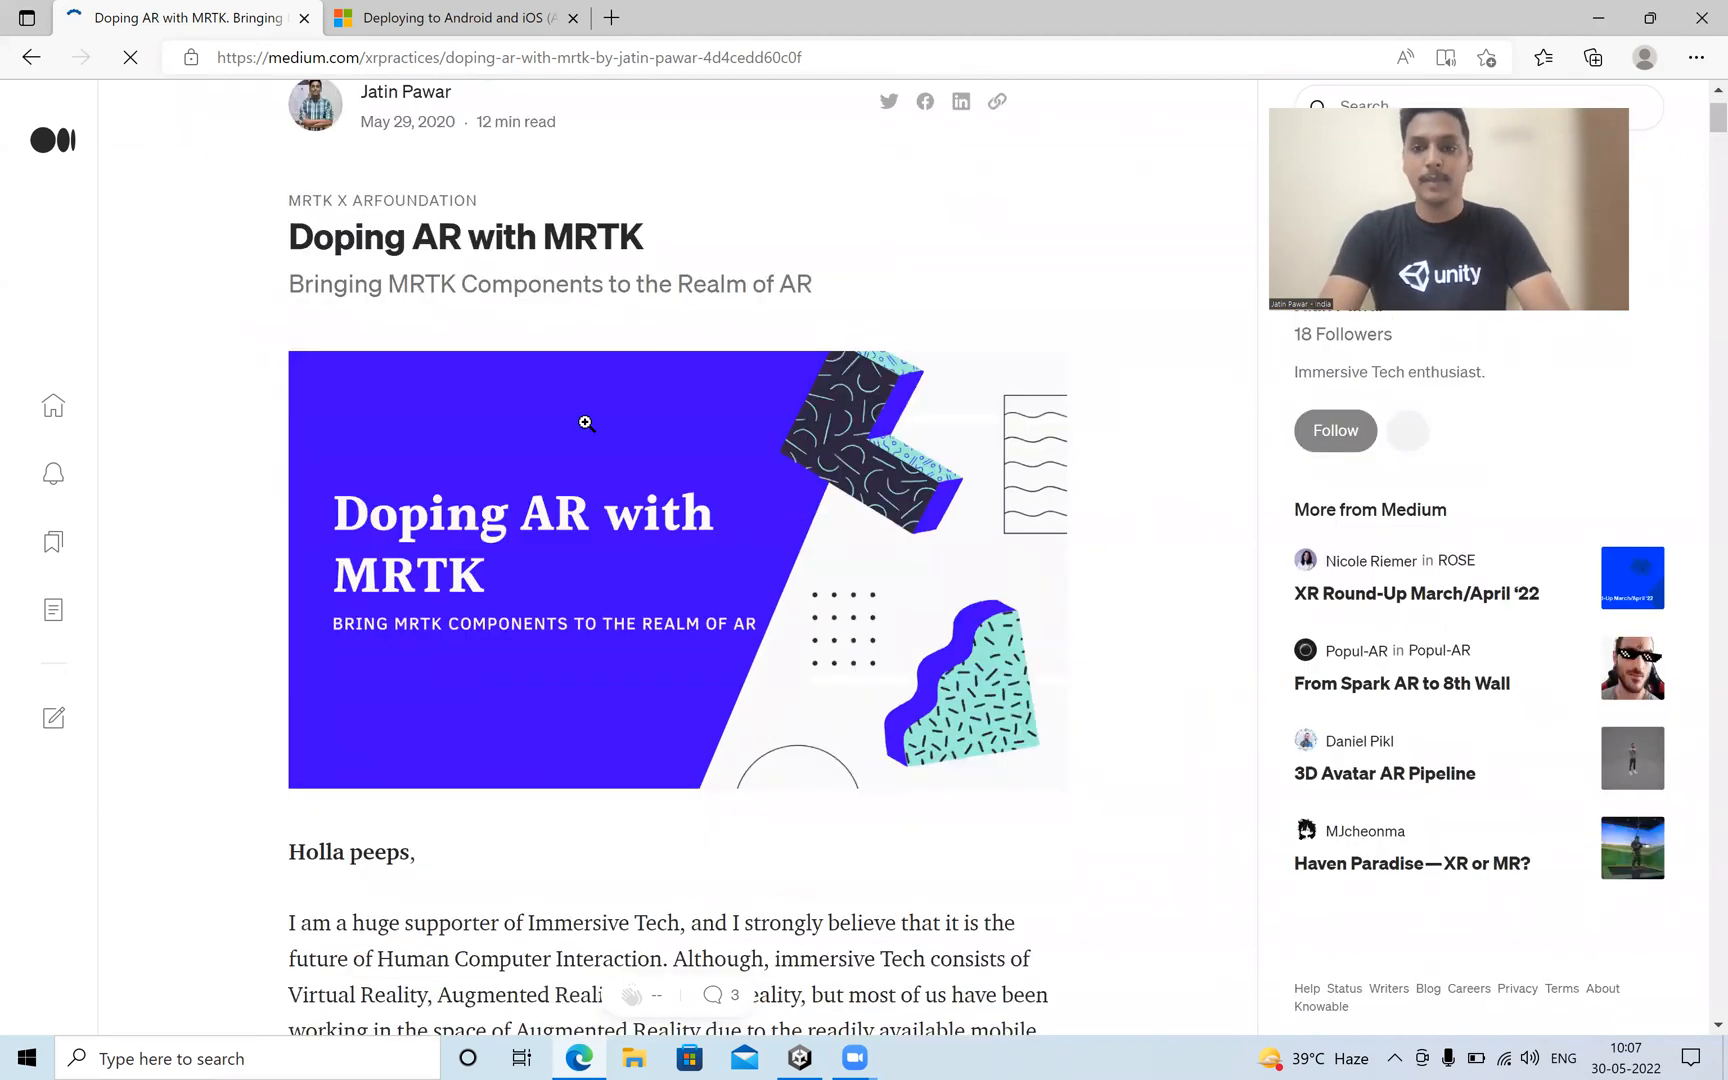
scroll(587, 422, down, 3)
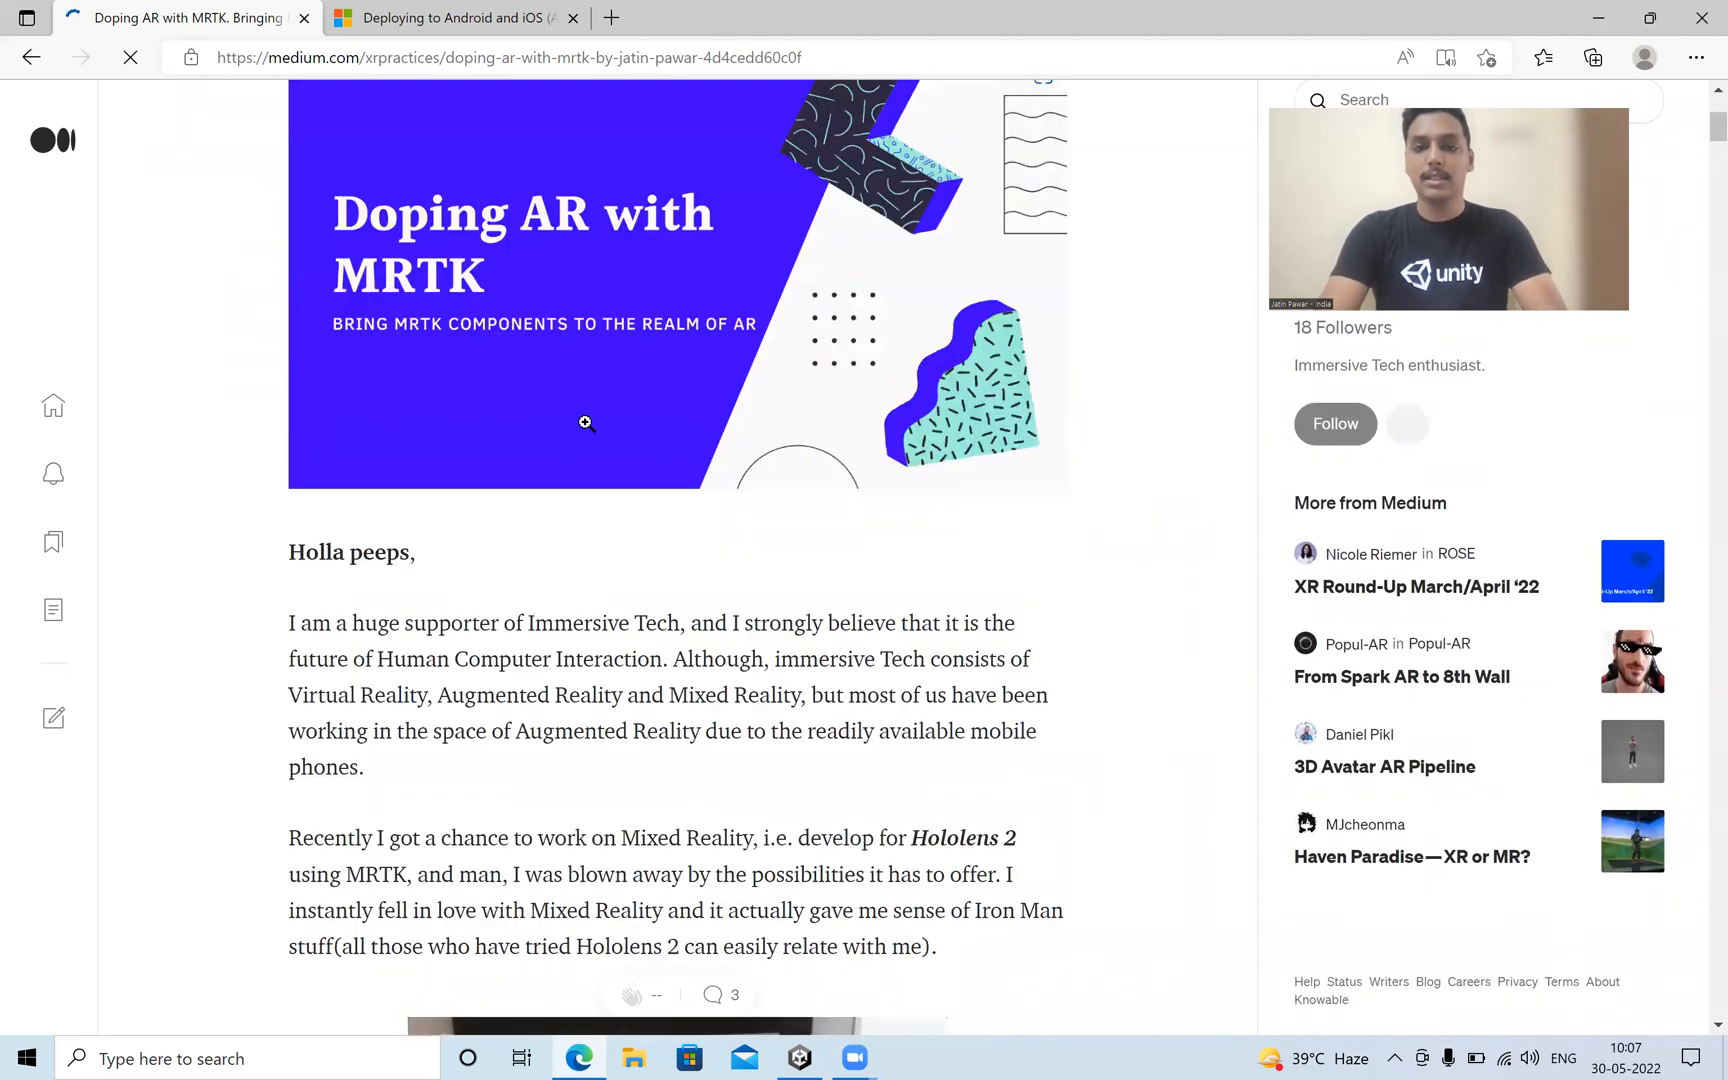
scroll(587, 422, up, 4)
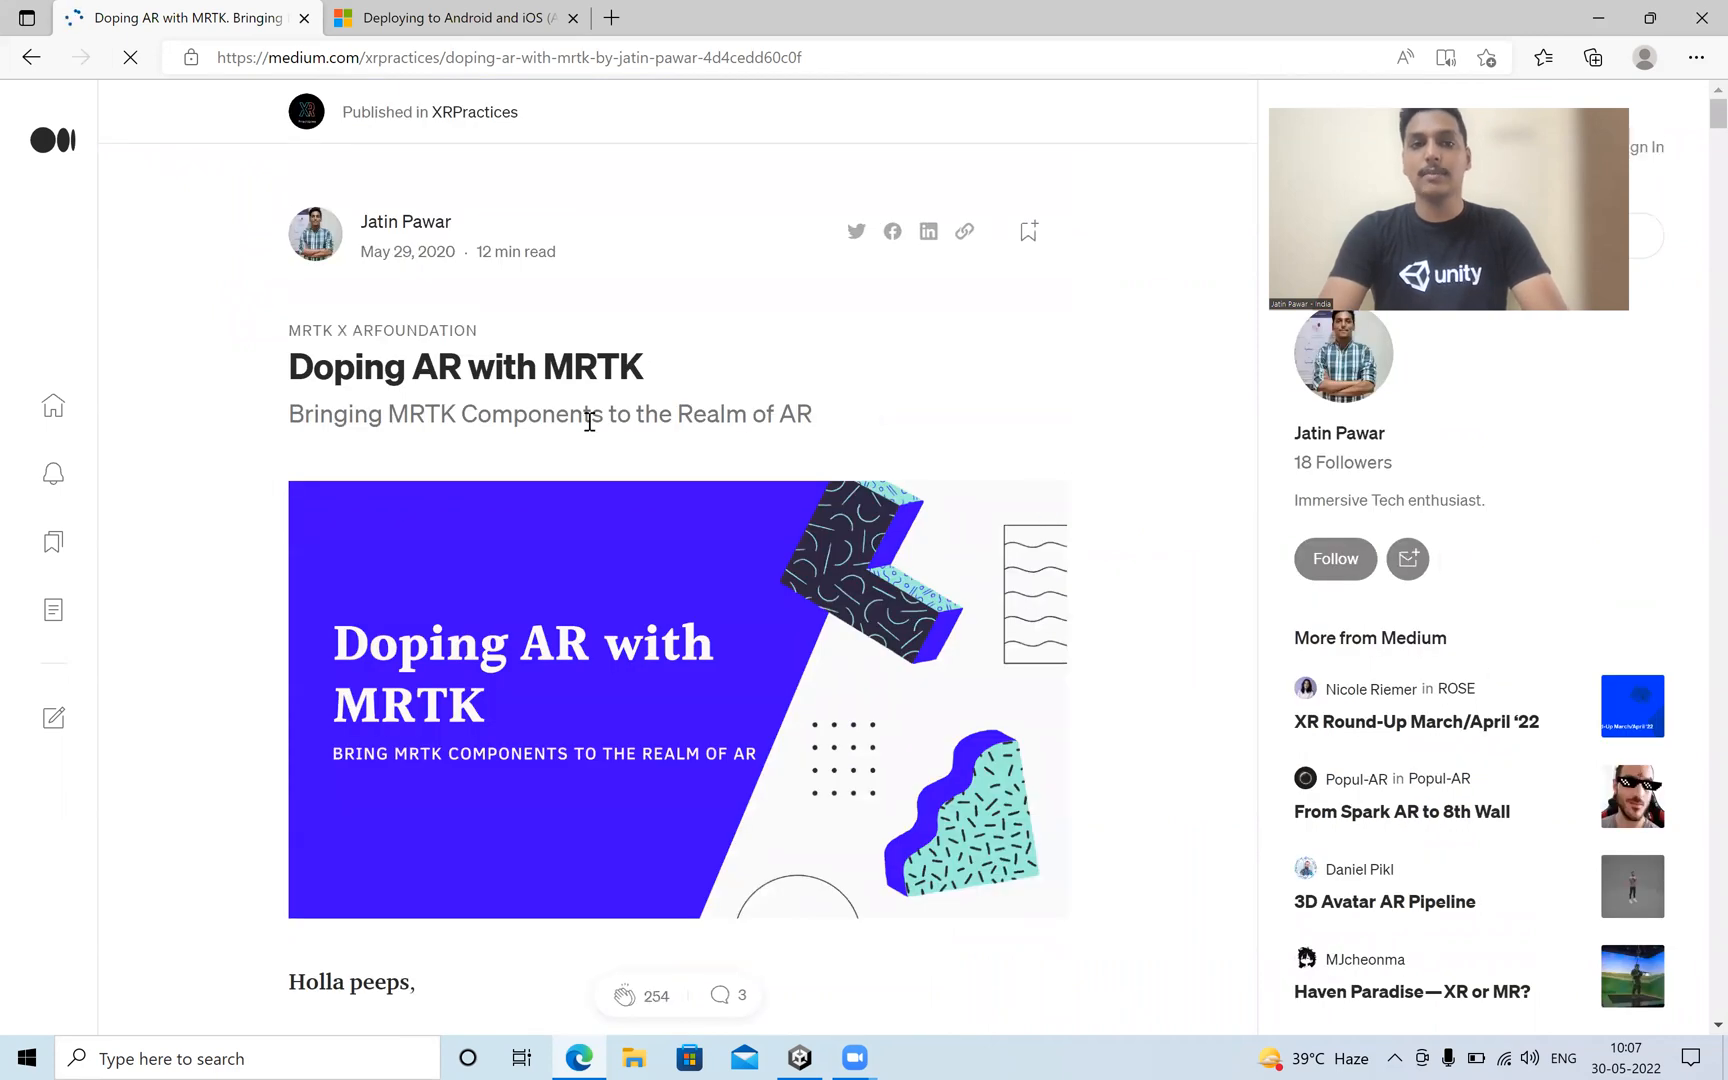
click(380, 12)
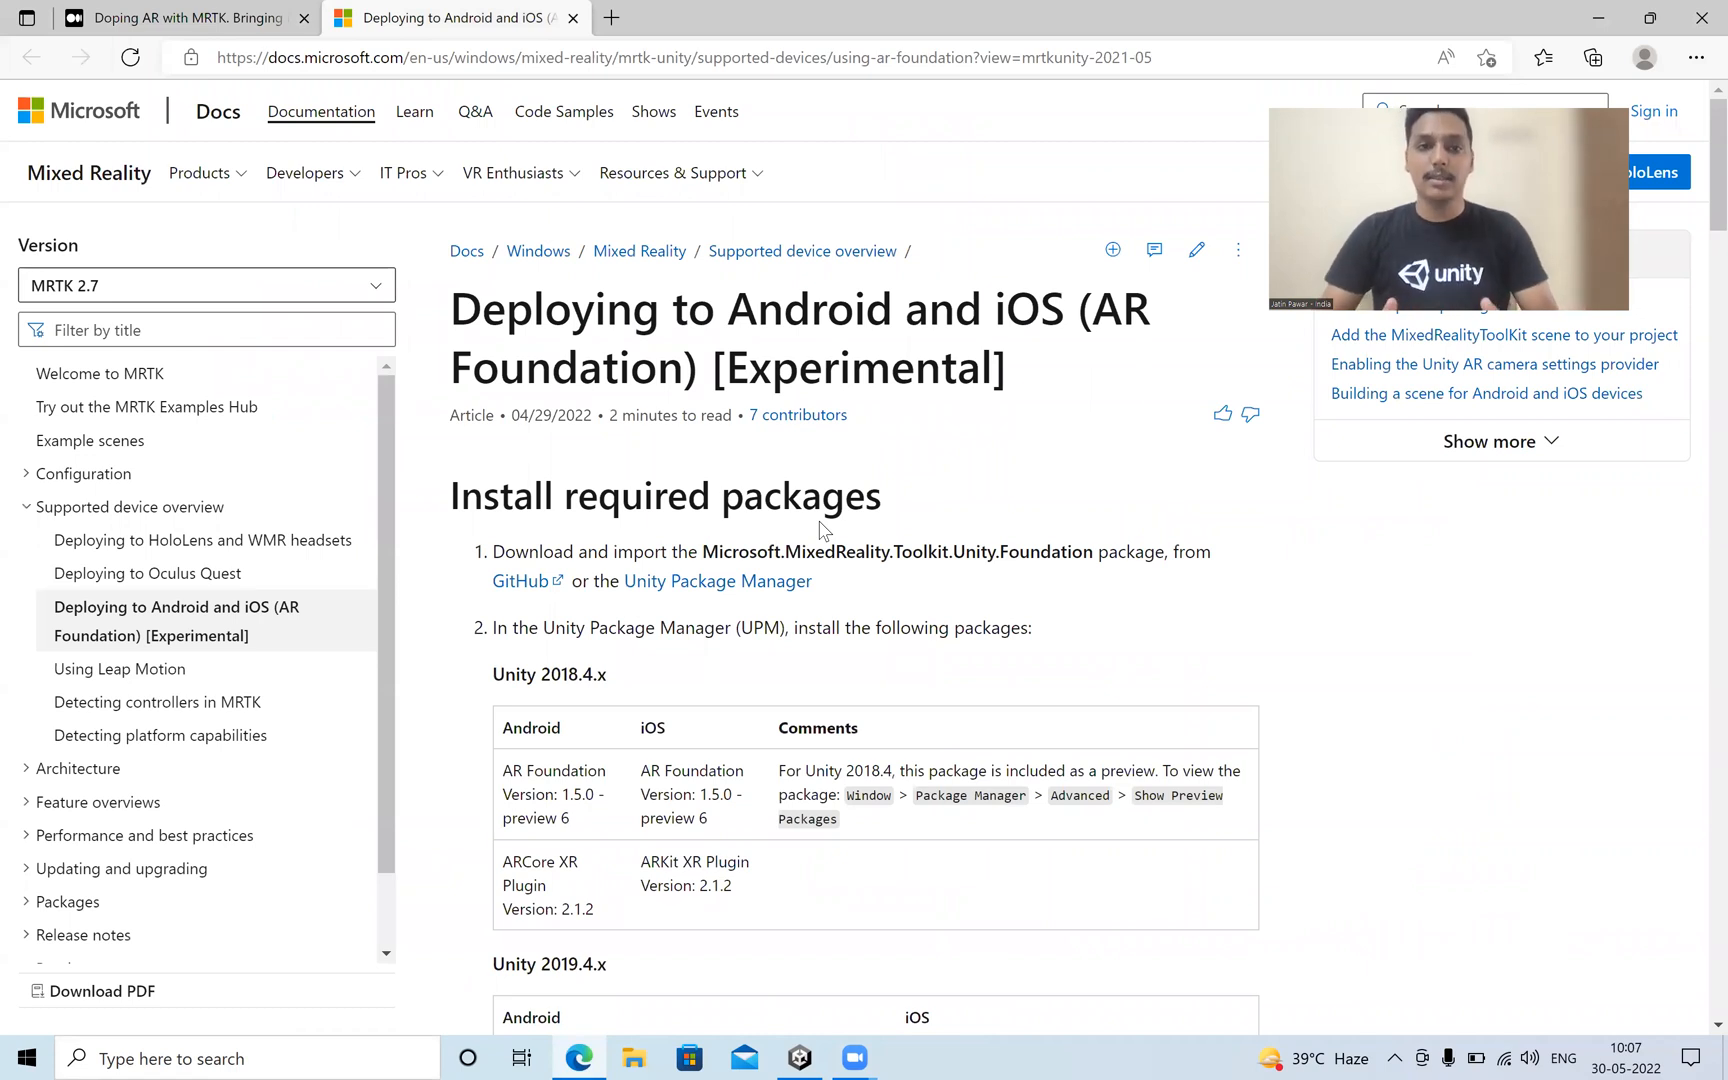
click(222, 20)
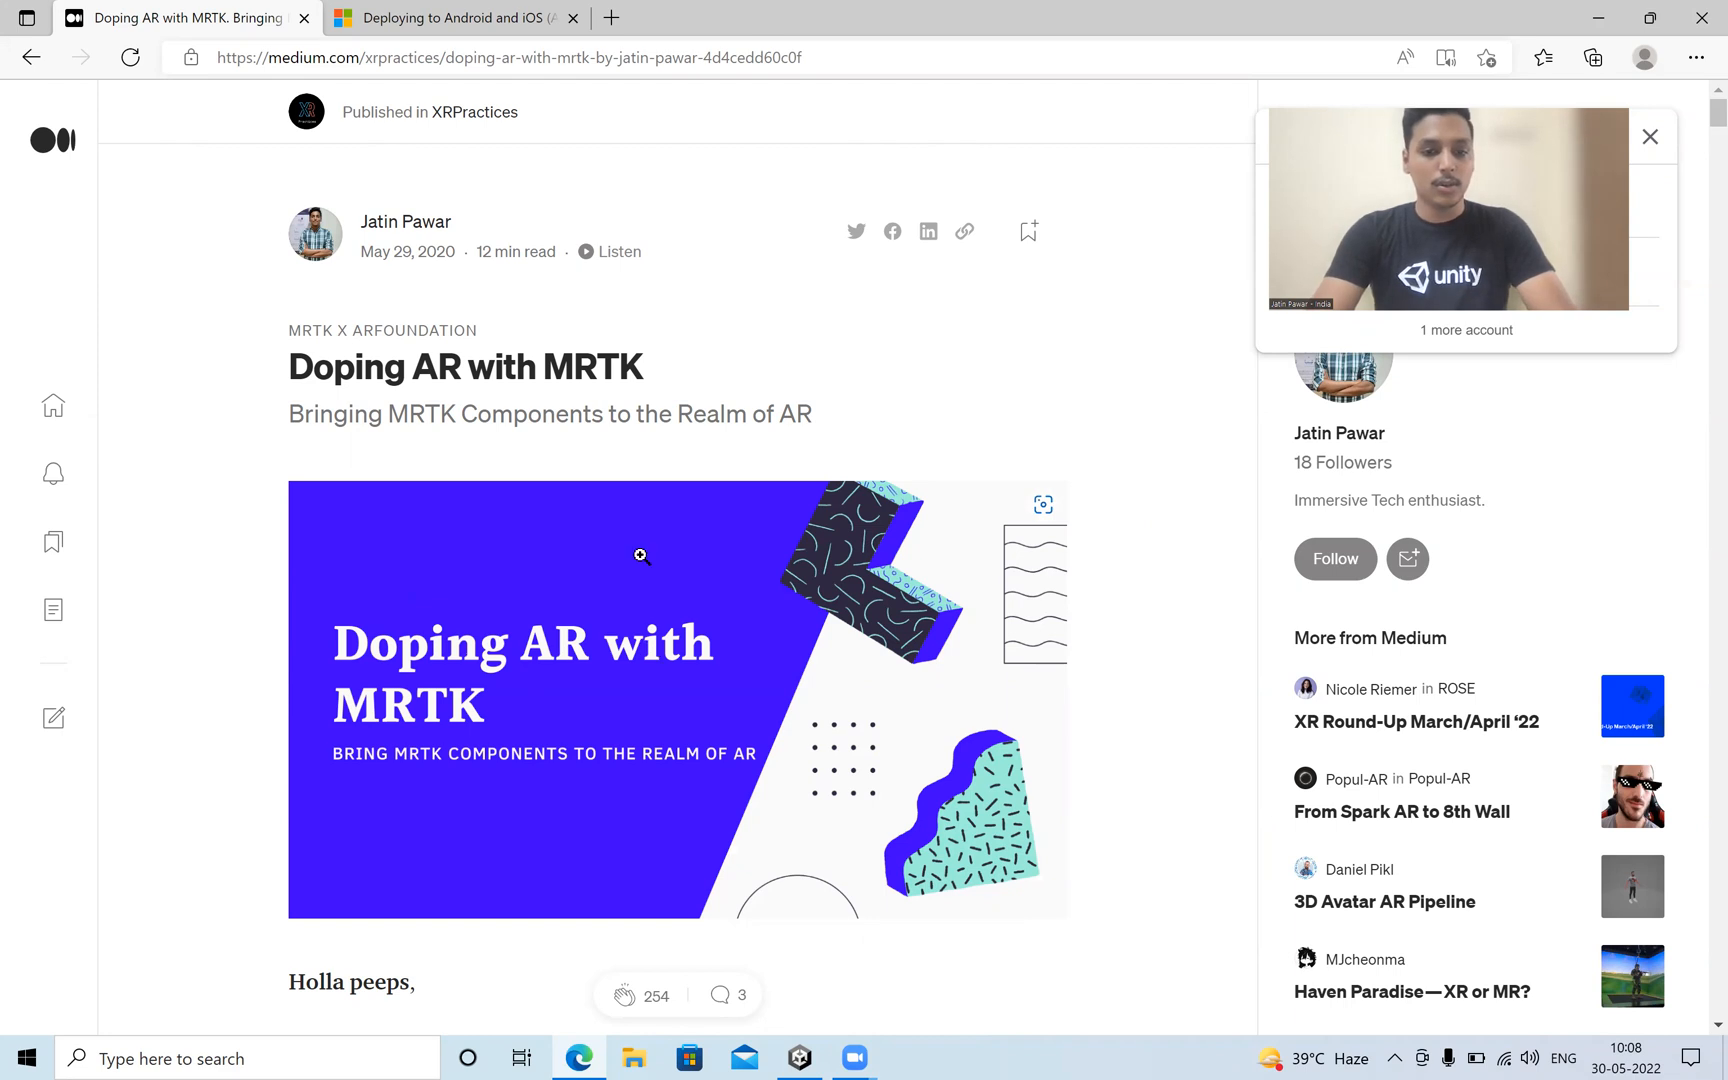
scroll(660, 575, down, 1)
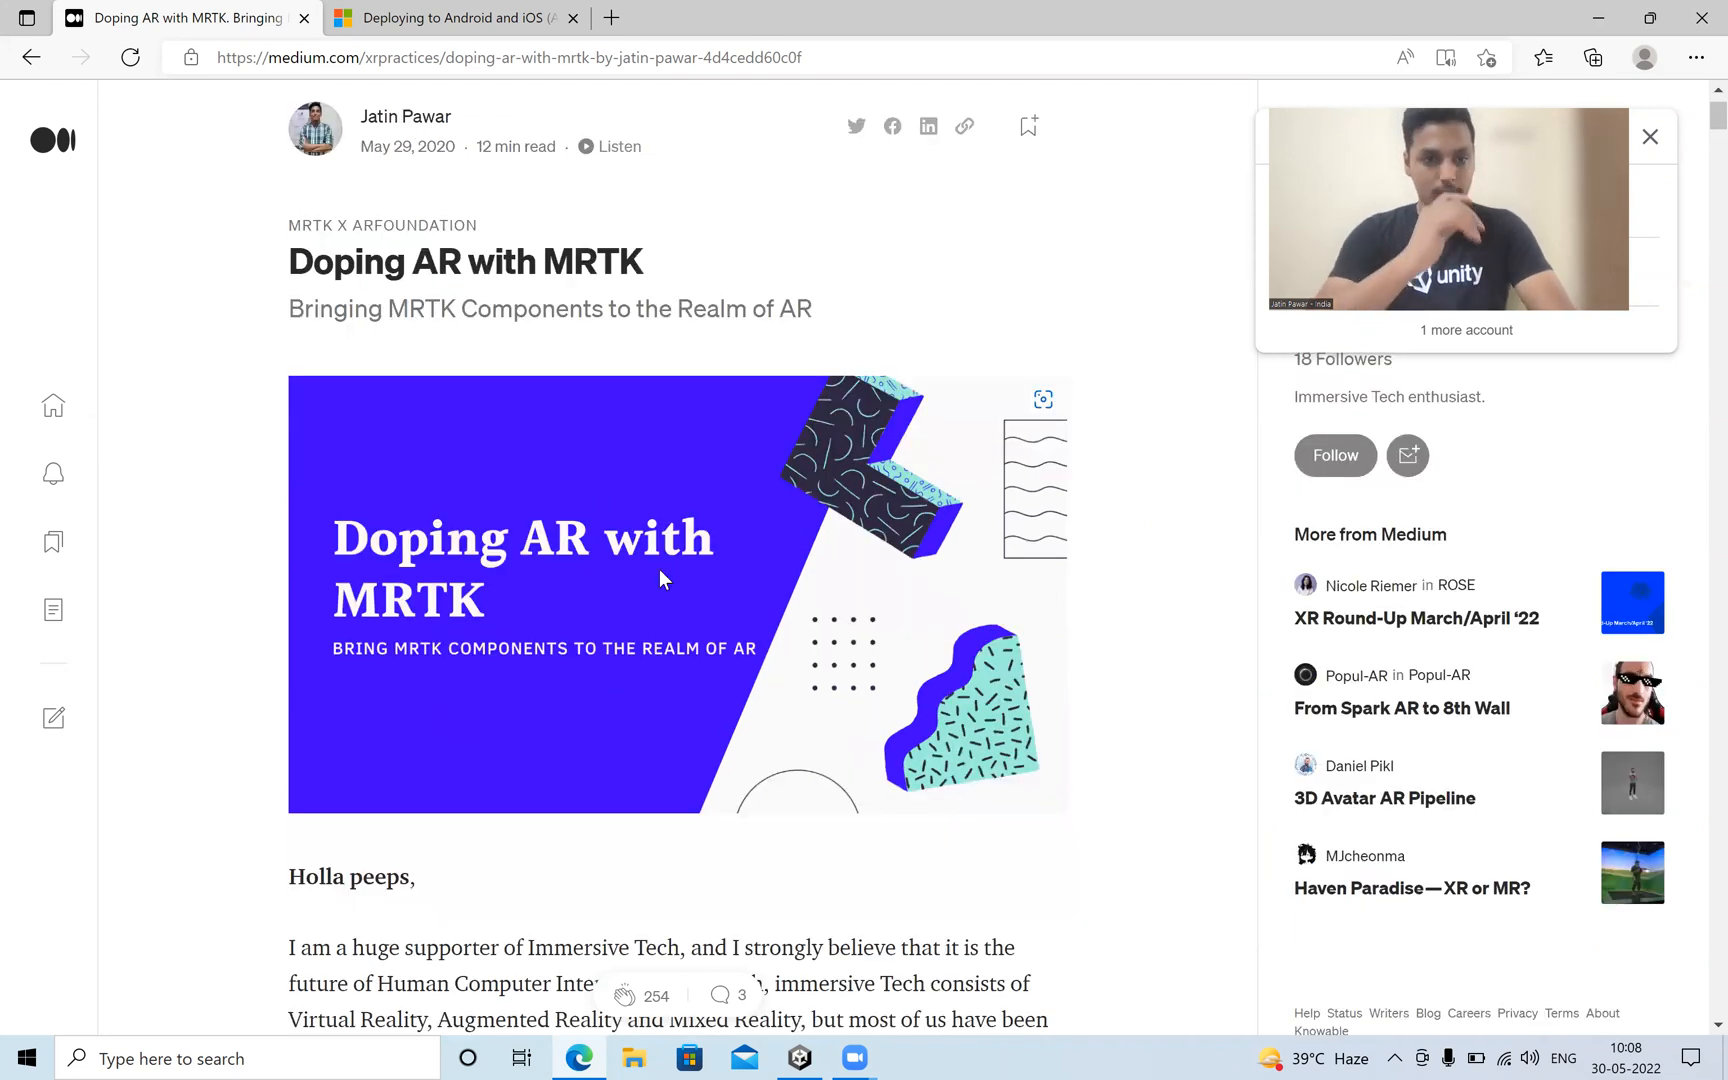
scroll(660, 575, down, 6)
scroll(650, 560, down, 6)
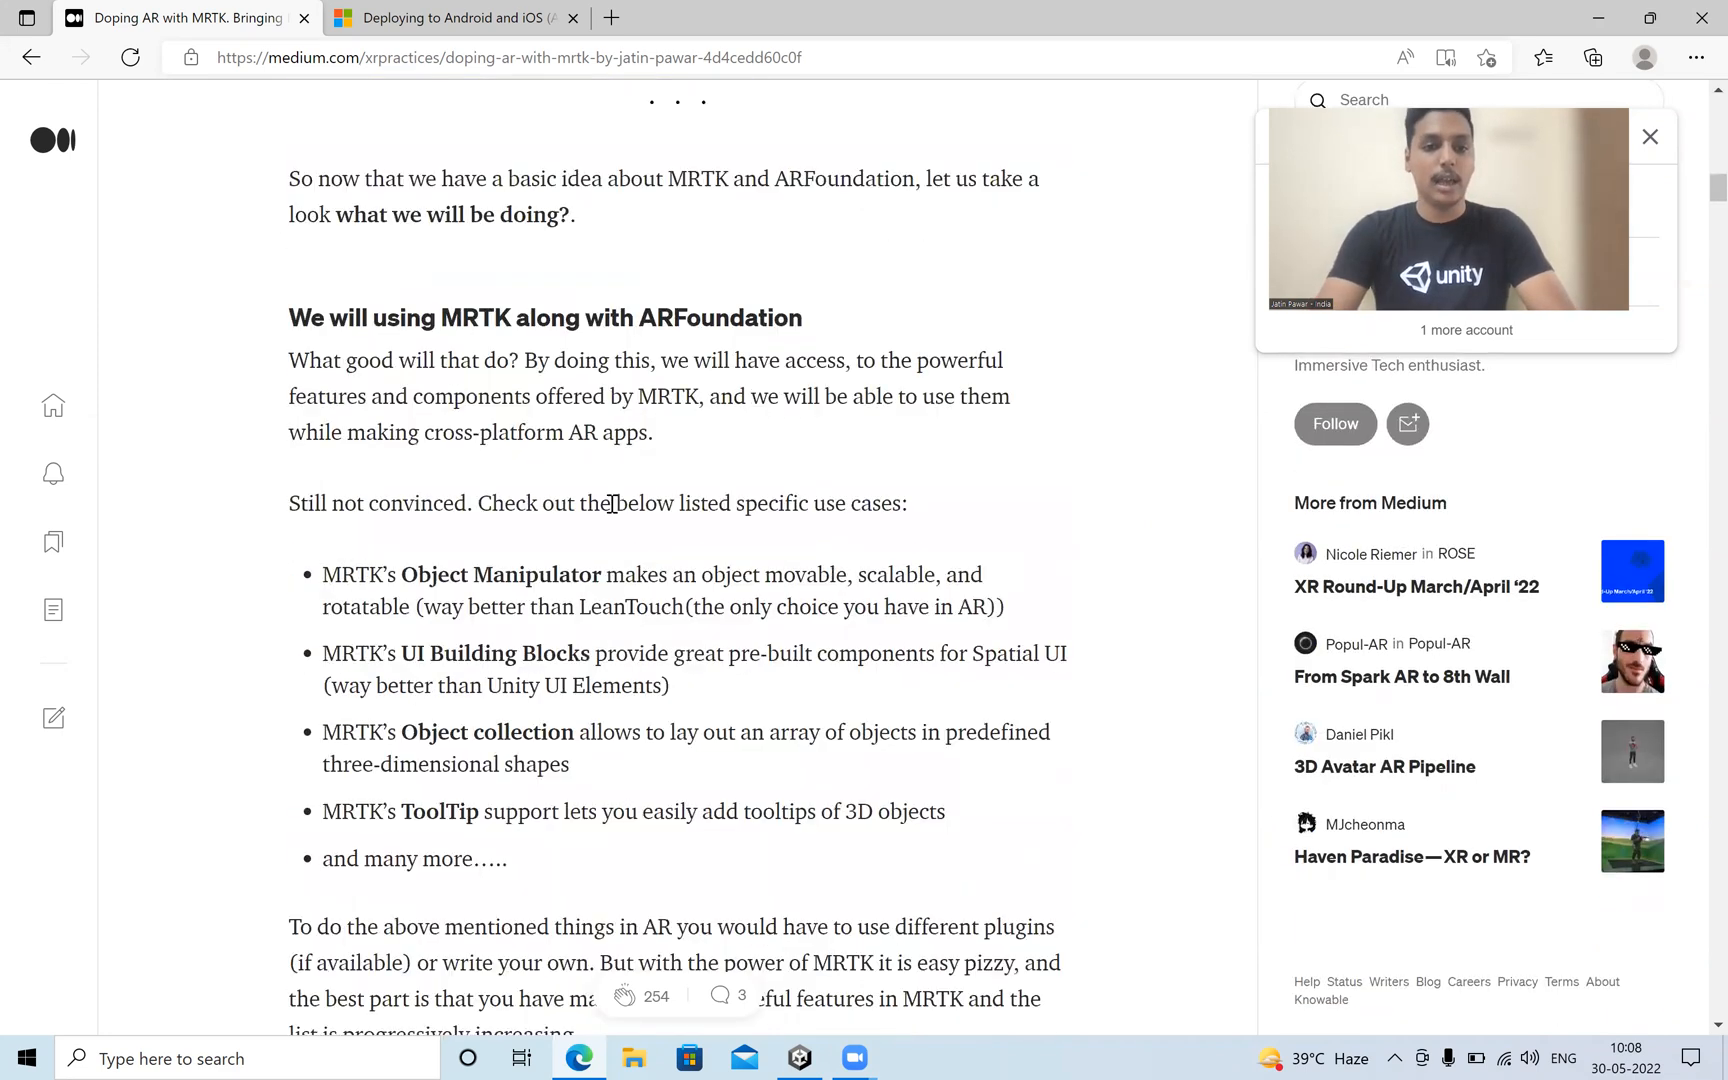
scroll(610, 501, down, 7)
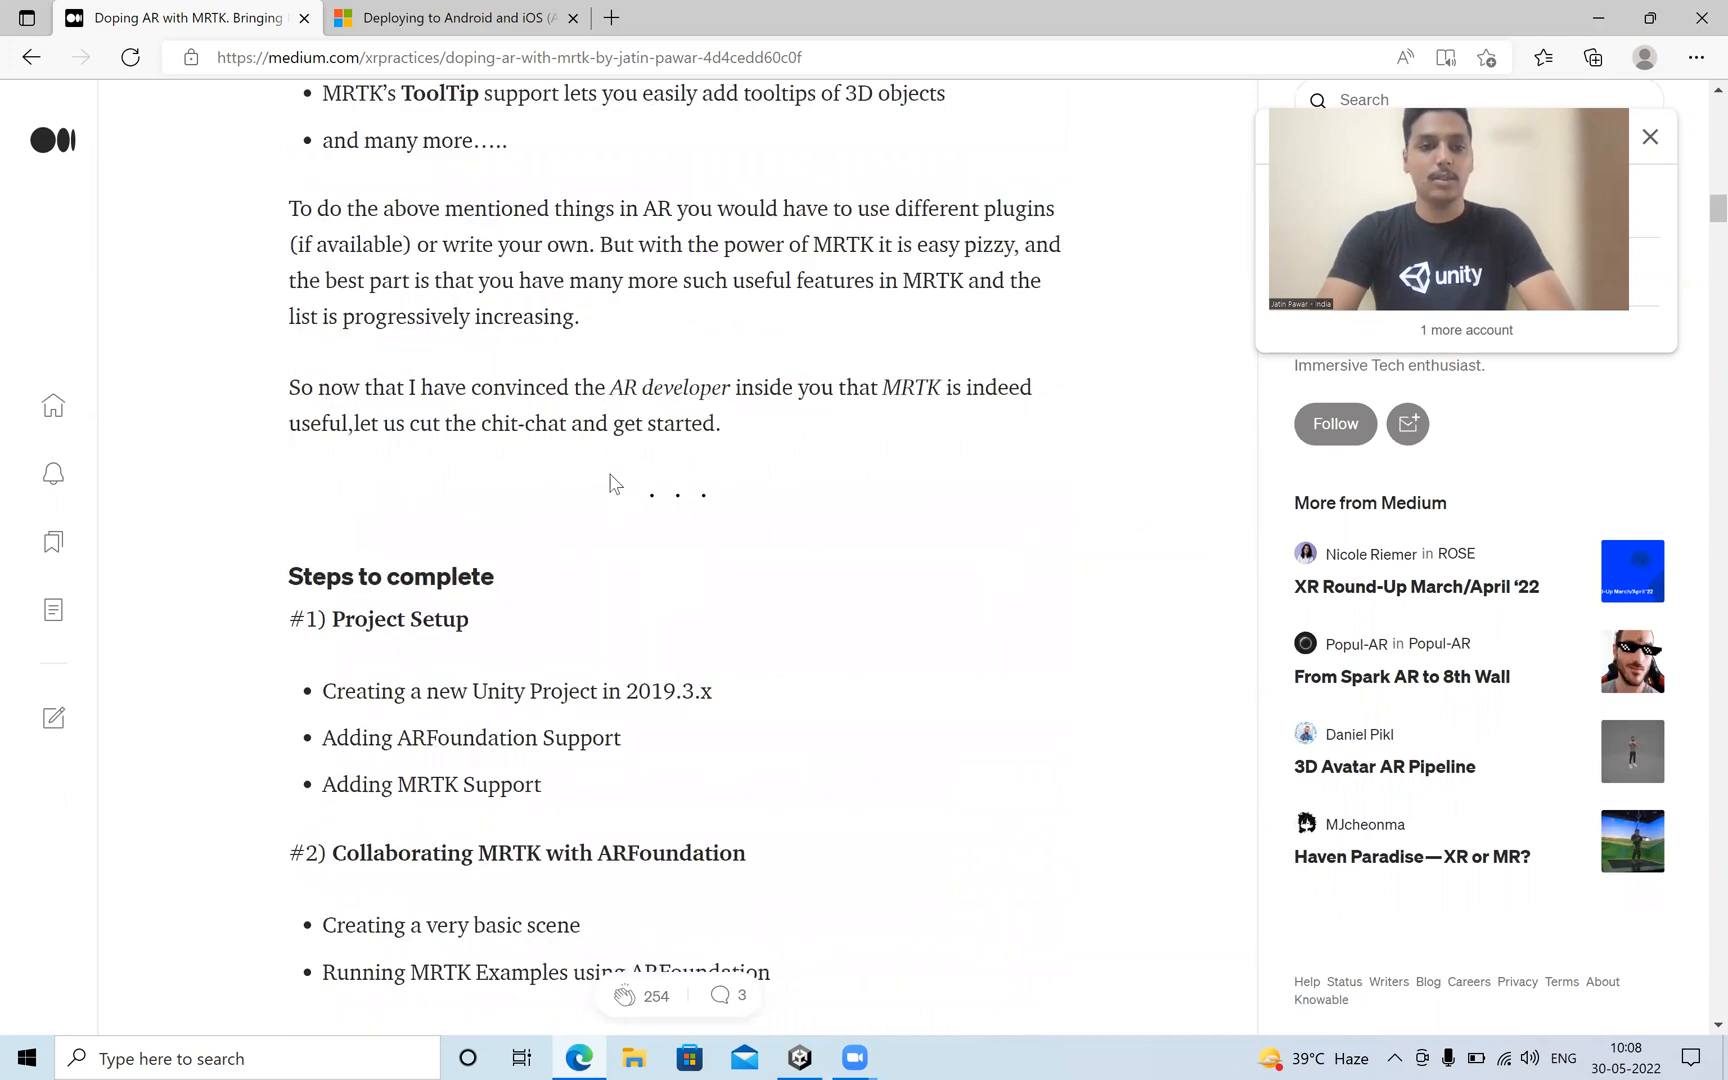
scroll(503, 254, down, 4)
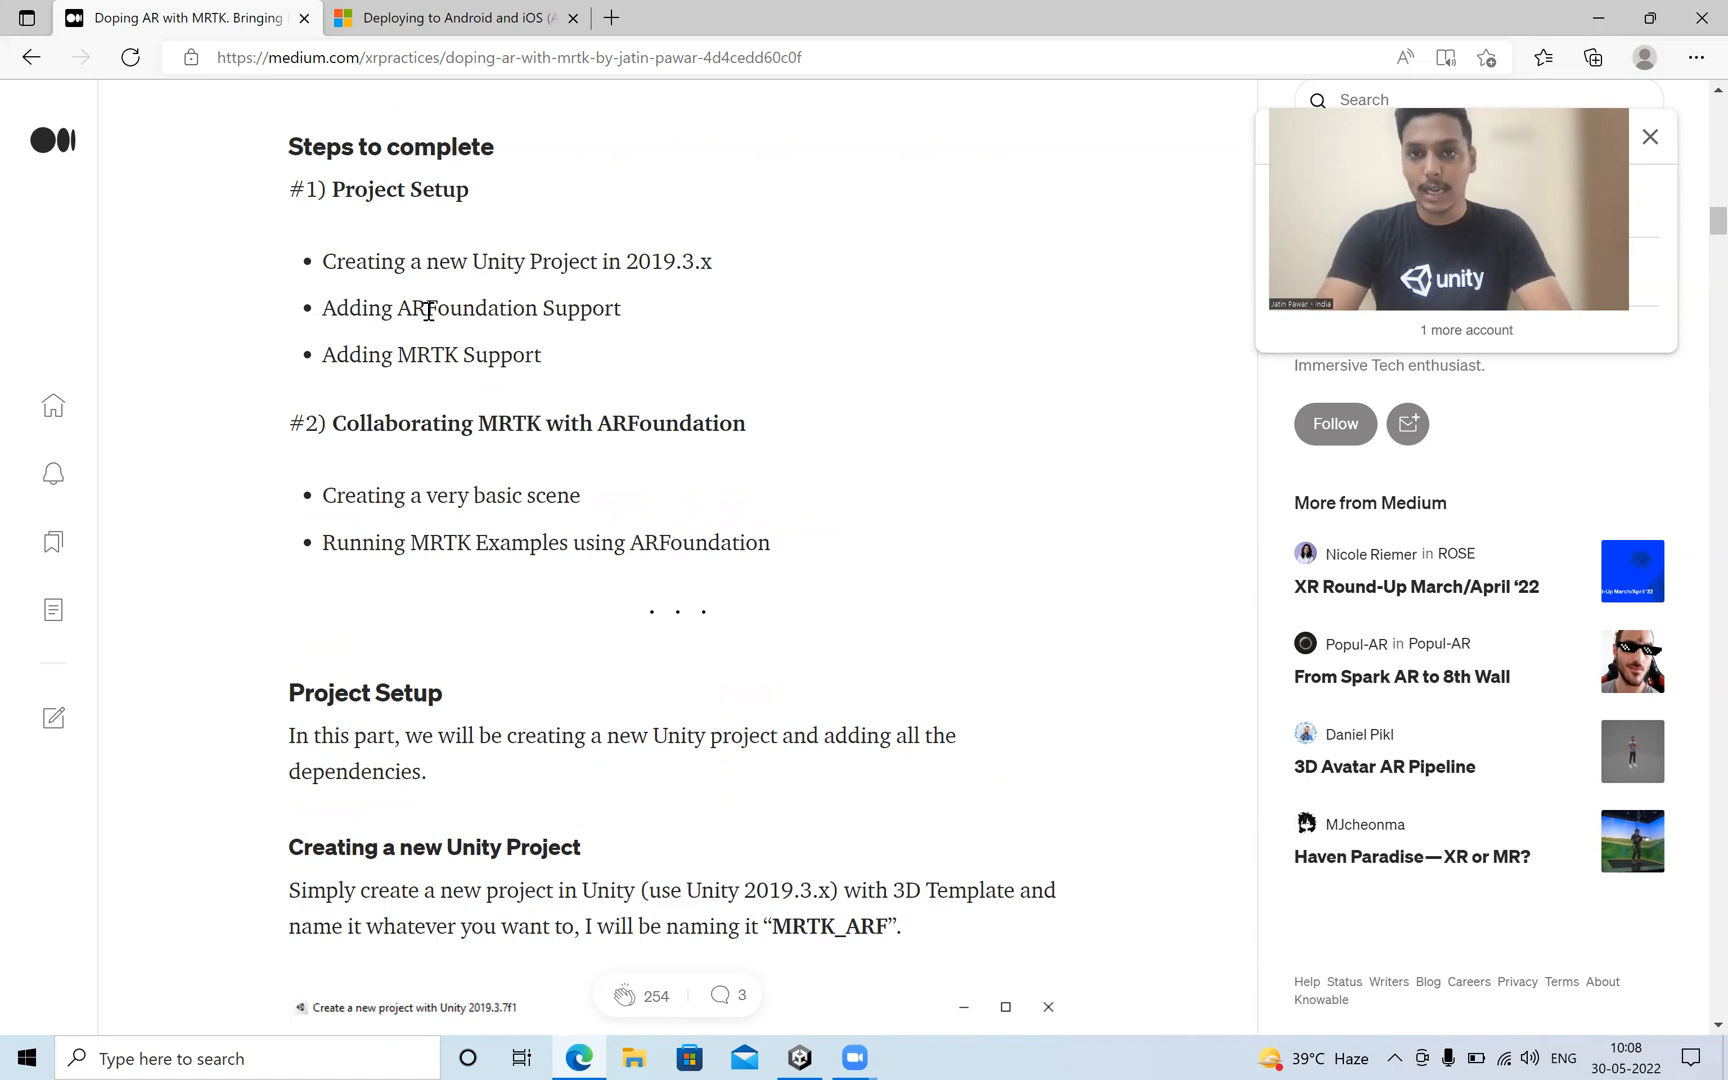
Review the required AR Foundation and ARCore XR Plugin packages per Unity version in the Microsoft Android and iOS deployment guide.
click(386, 17)
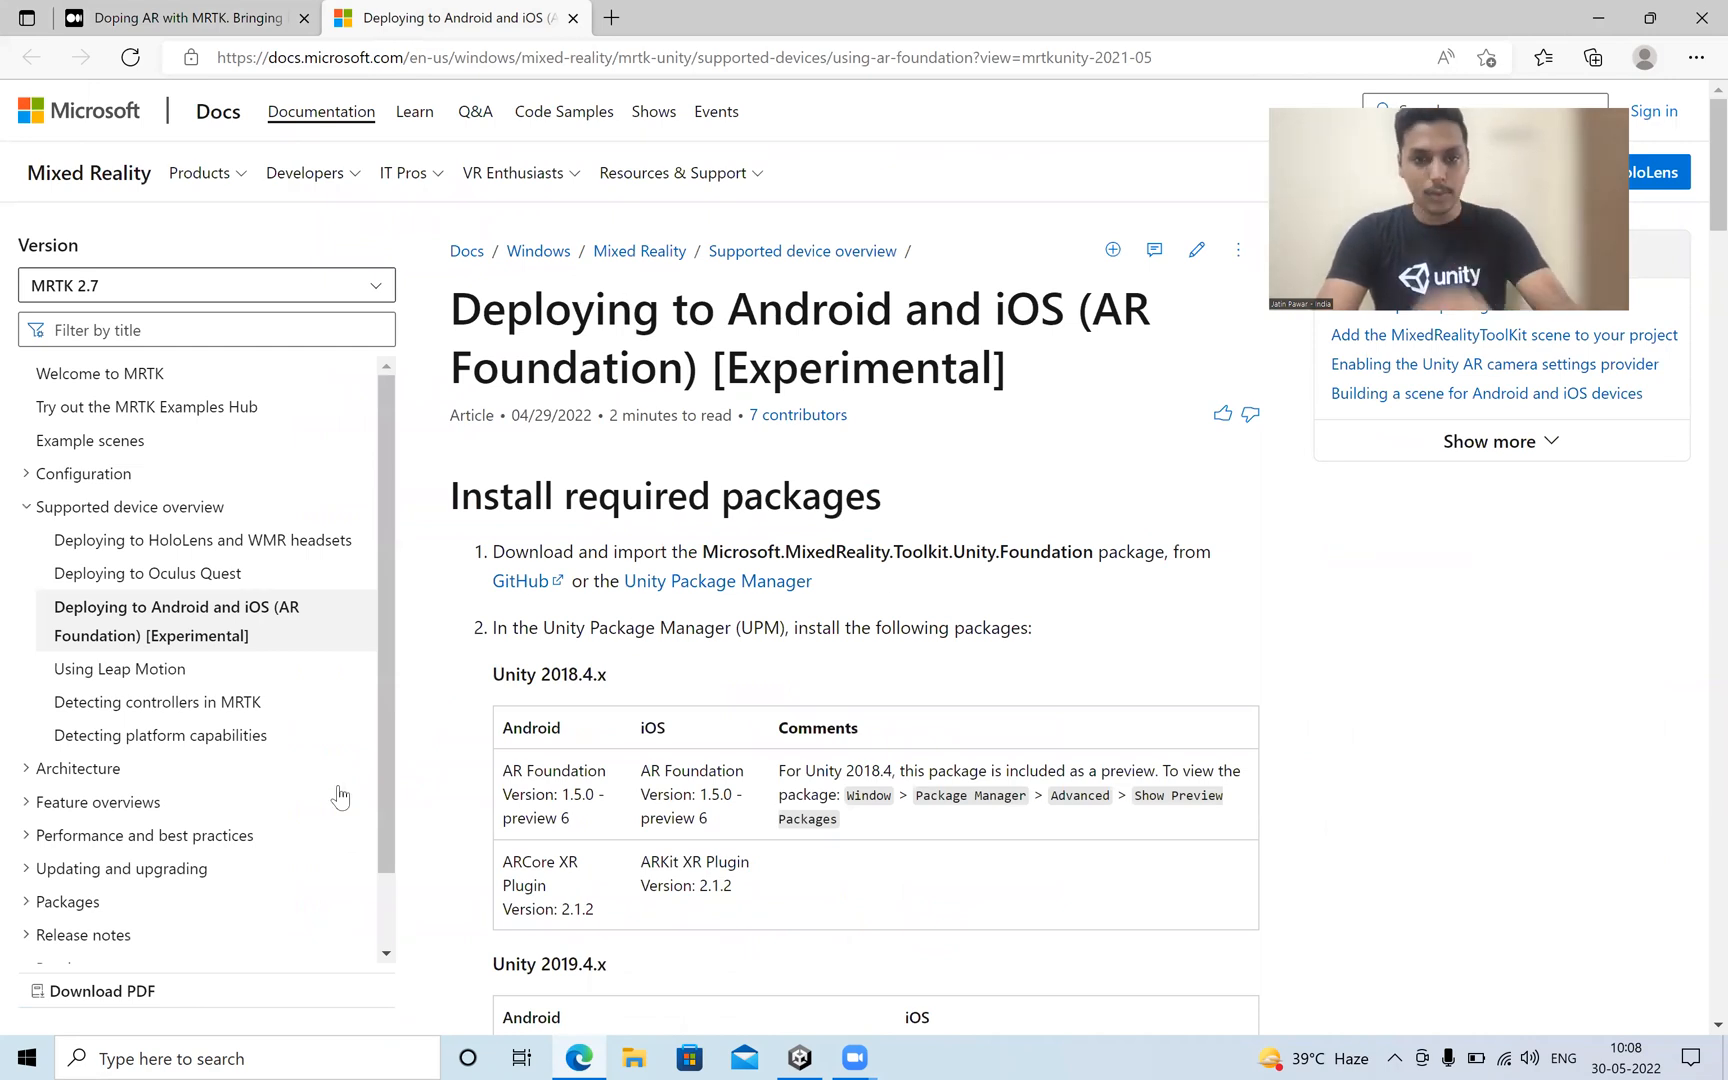
scroll(505, 868, down, 2)
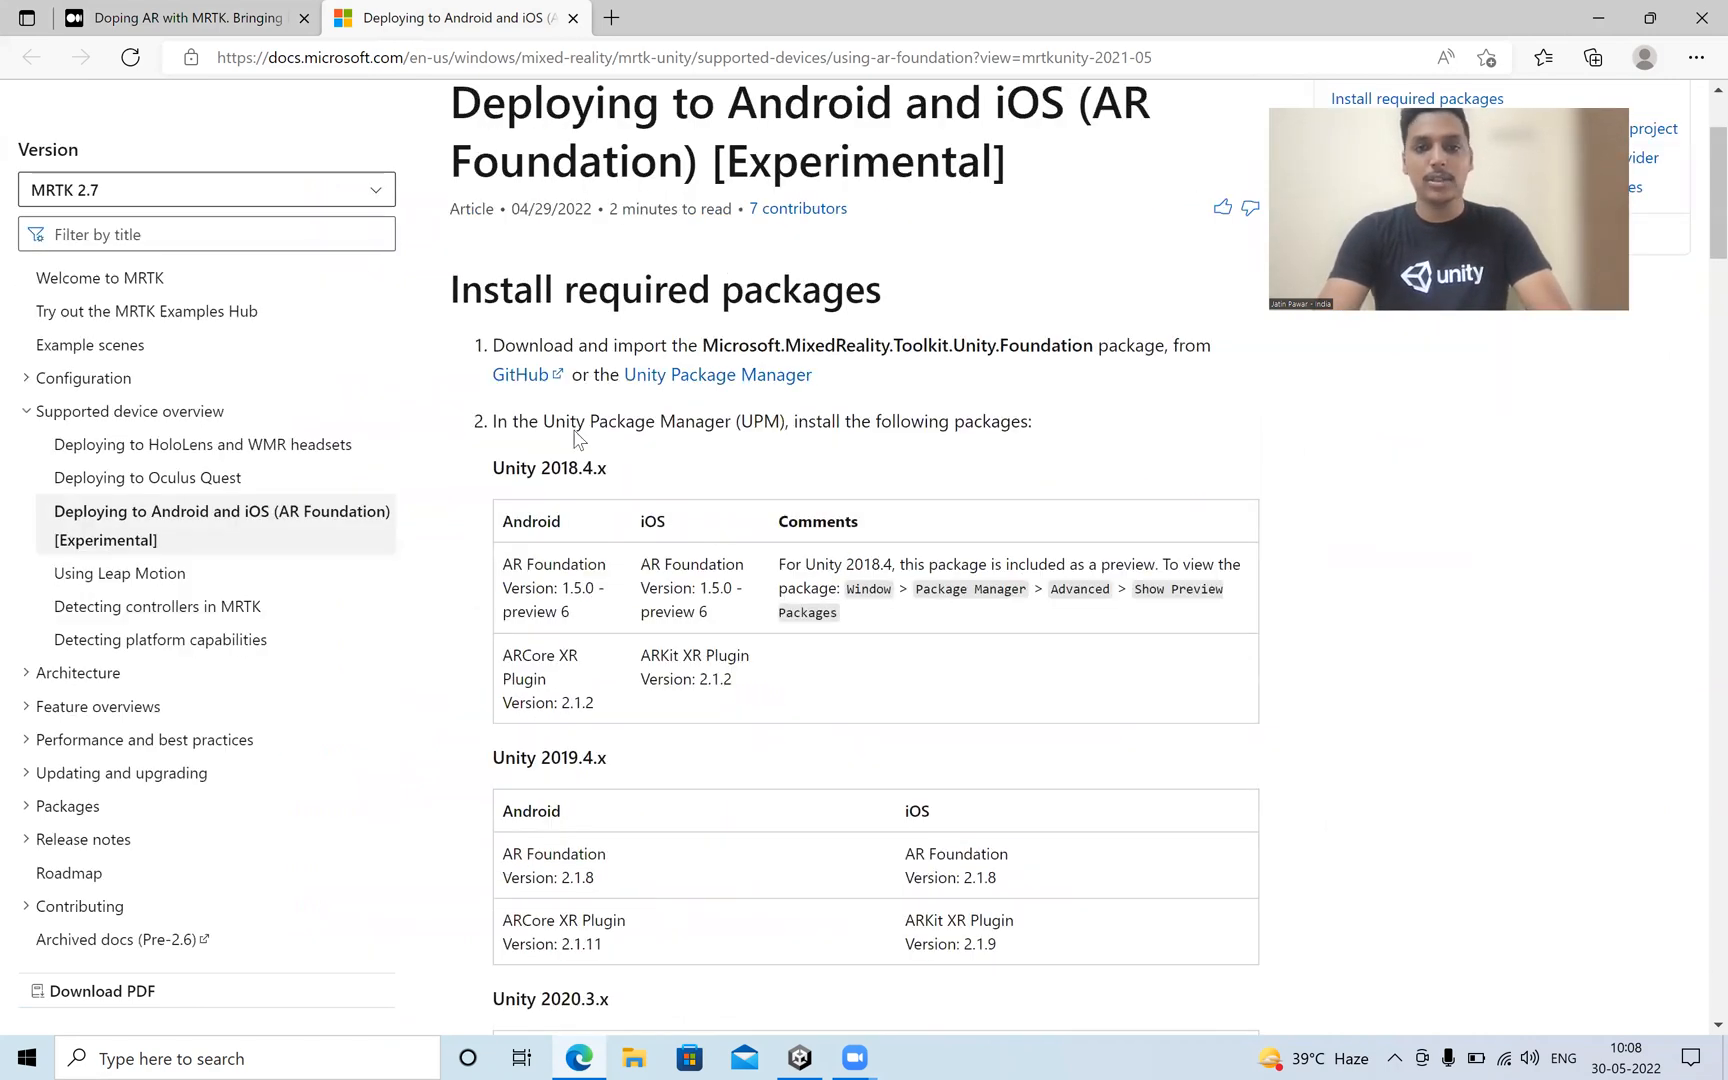
scroll(647, 406, down, 1)
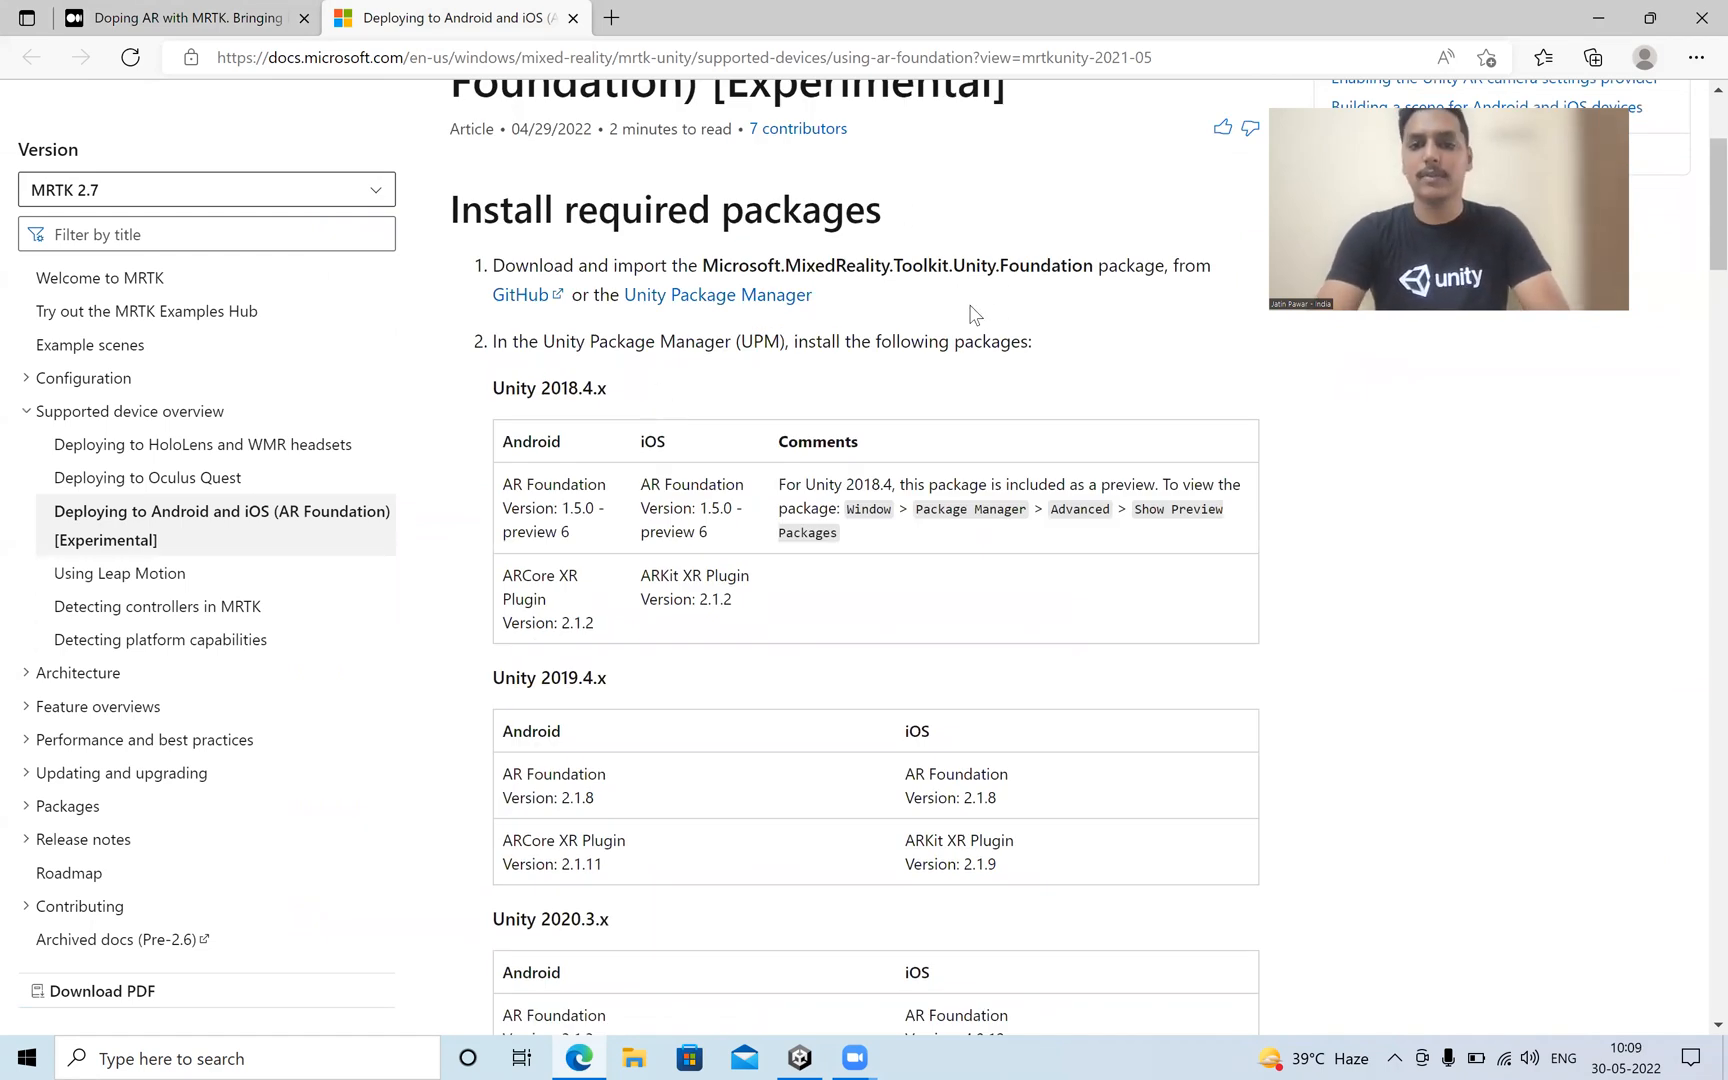
scroll(975, 315, down, 4)
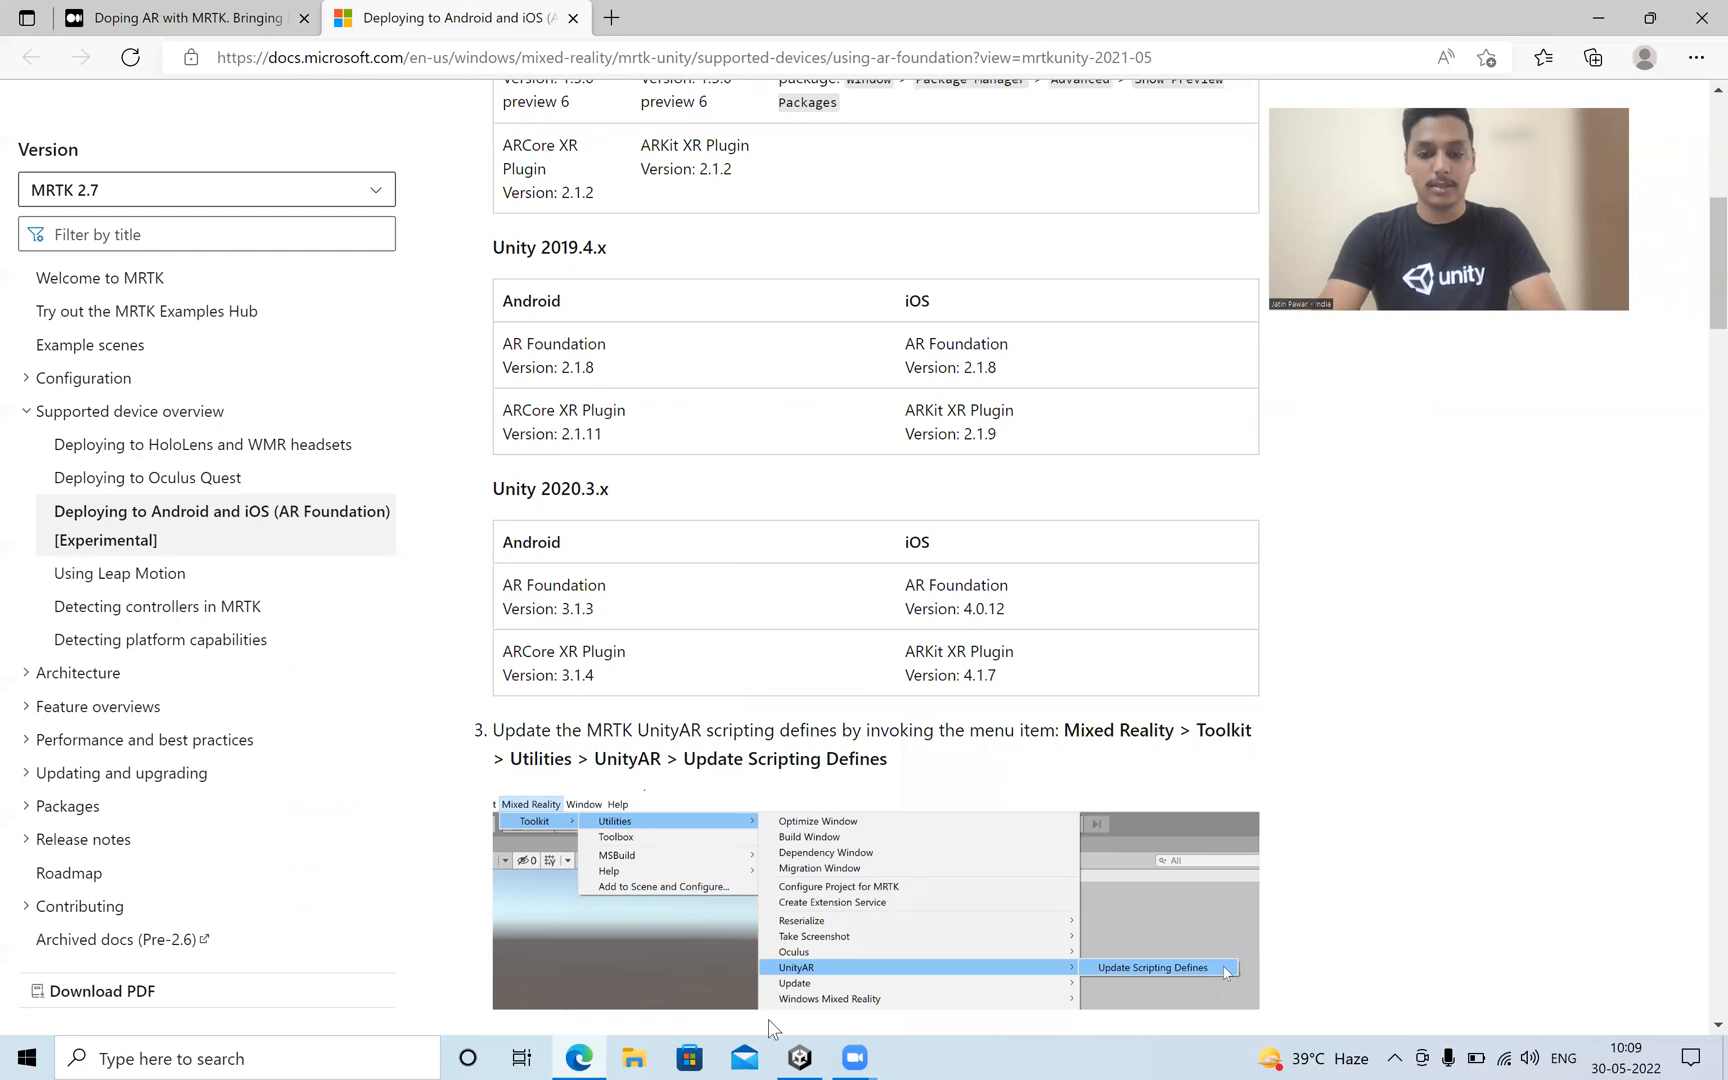
Switch to Unity, open the Package Manager over the scene view and list the Unity Registry packages.
click(800, 1057)
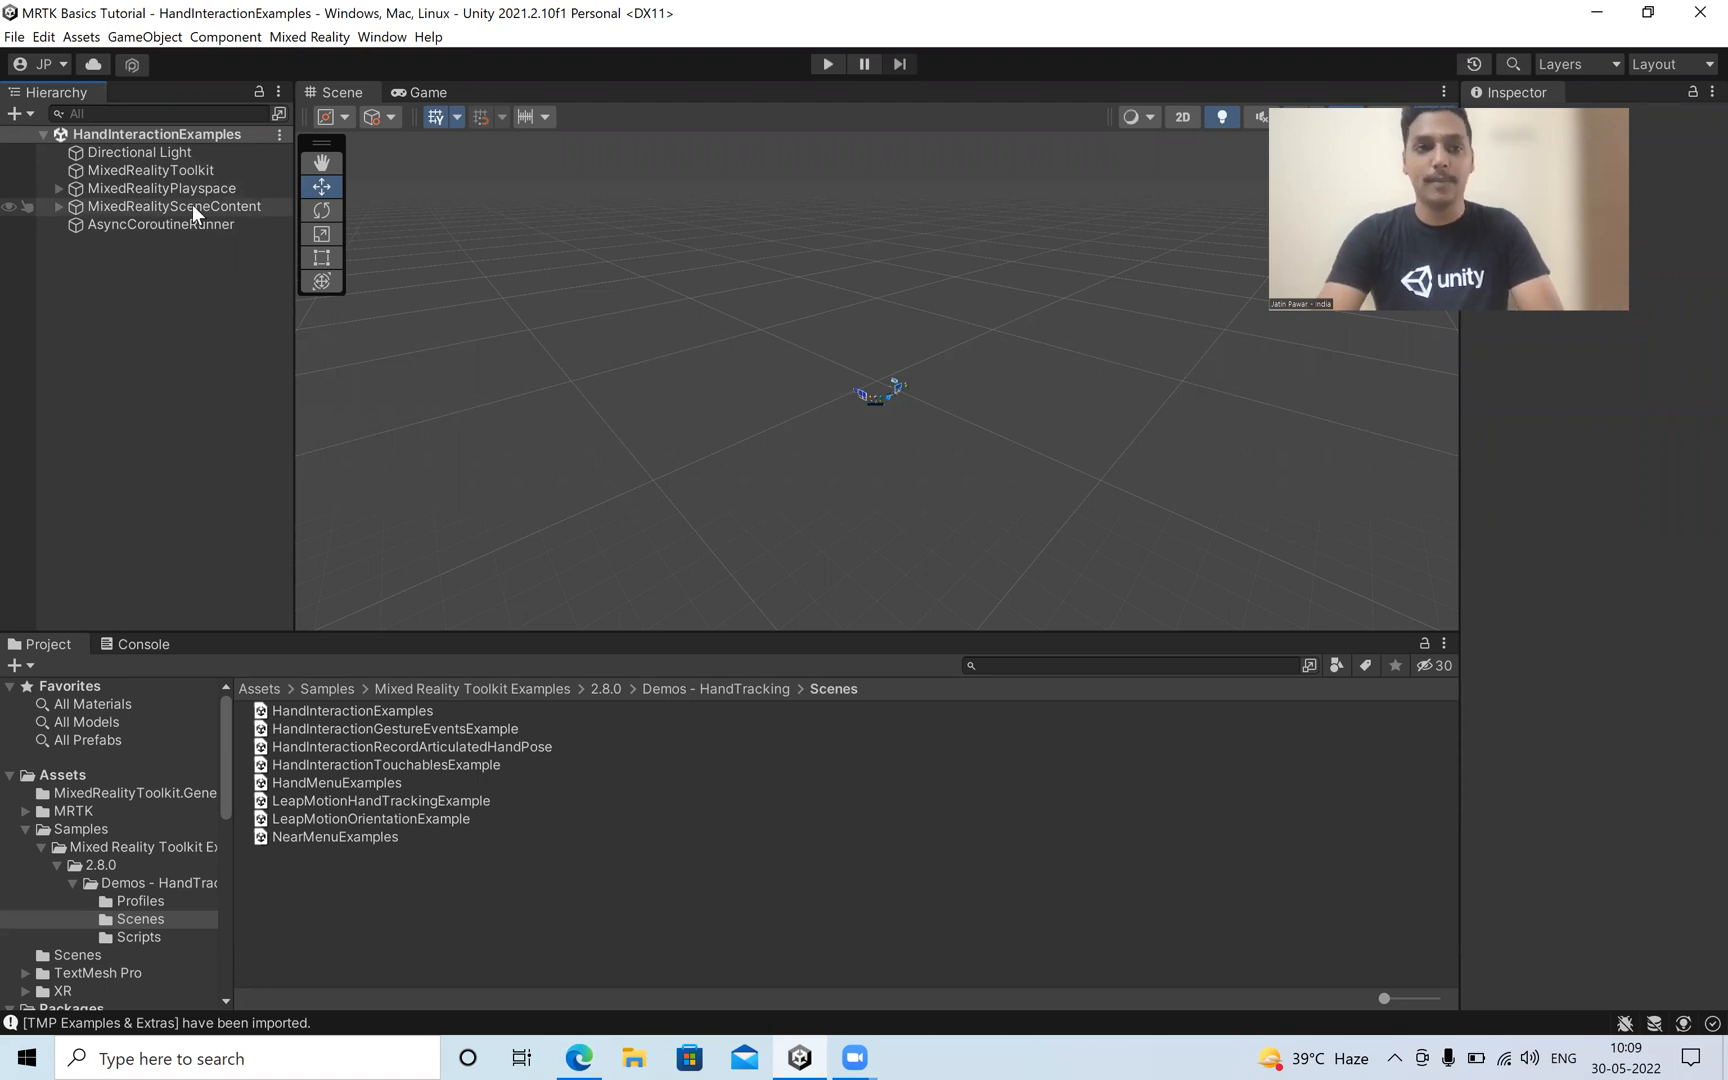
click(386, 38)
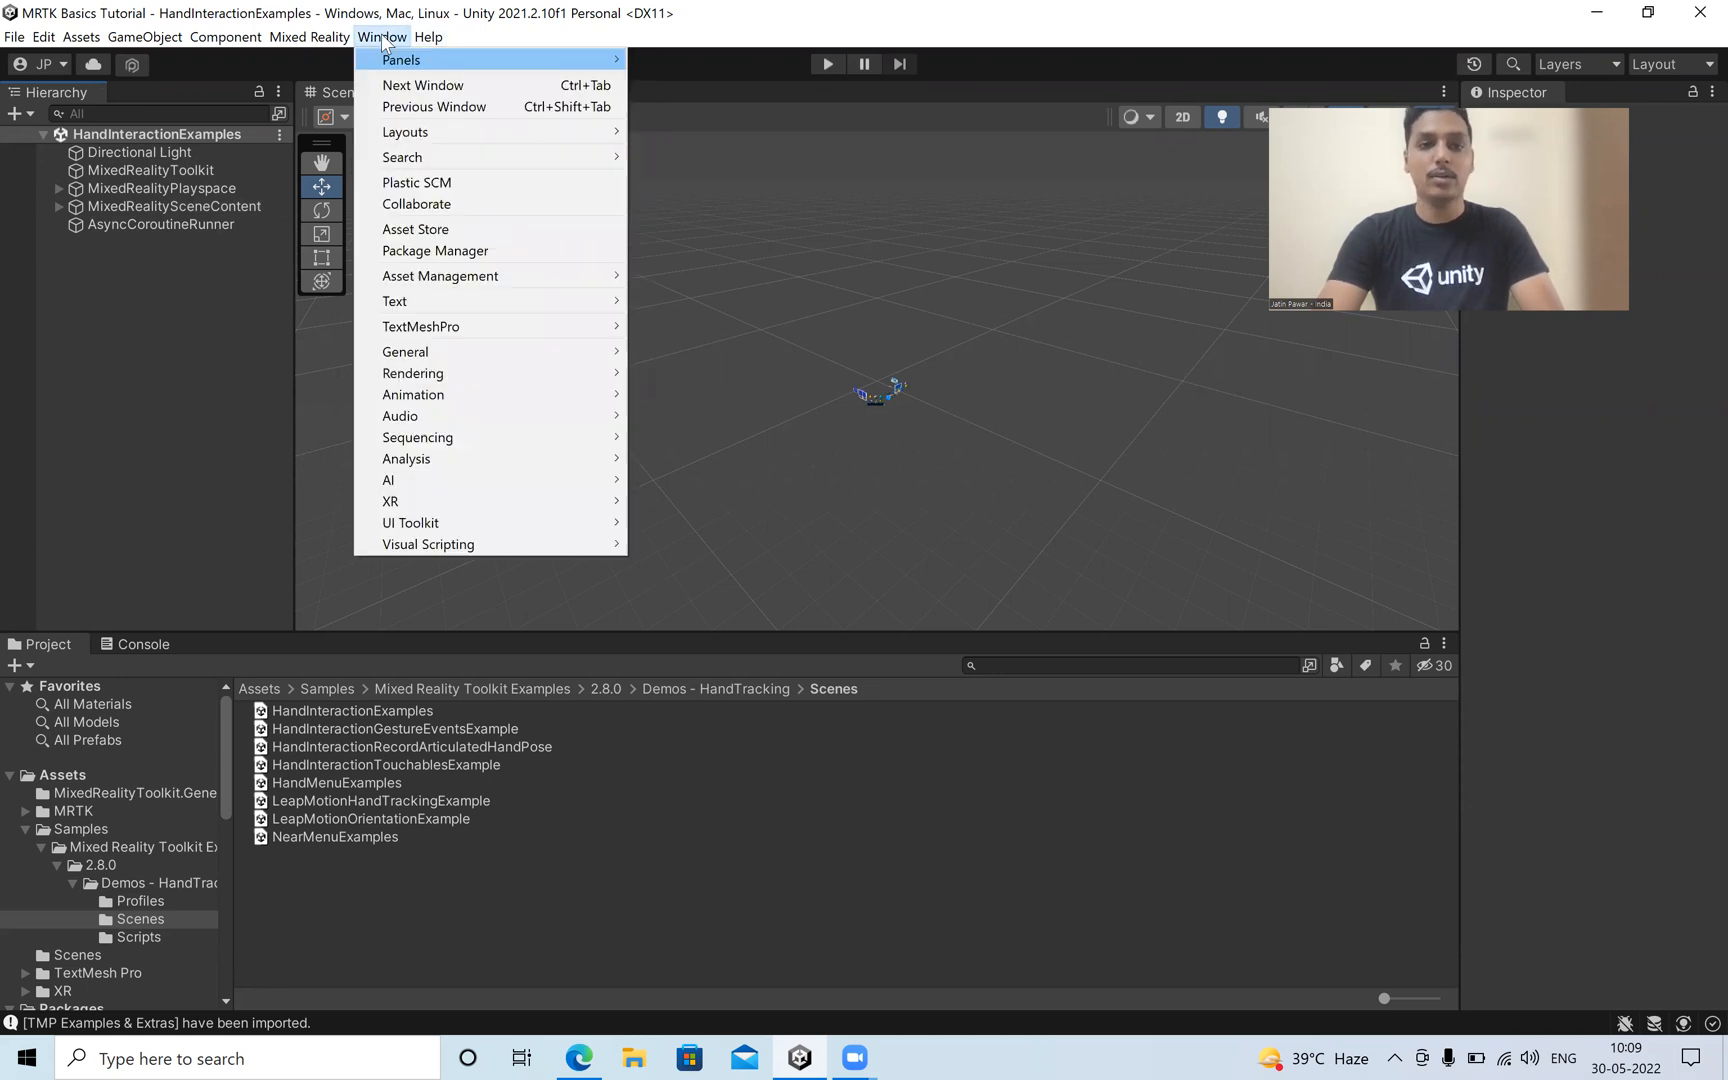
click(481, 249)
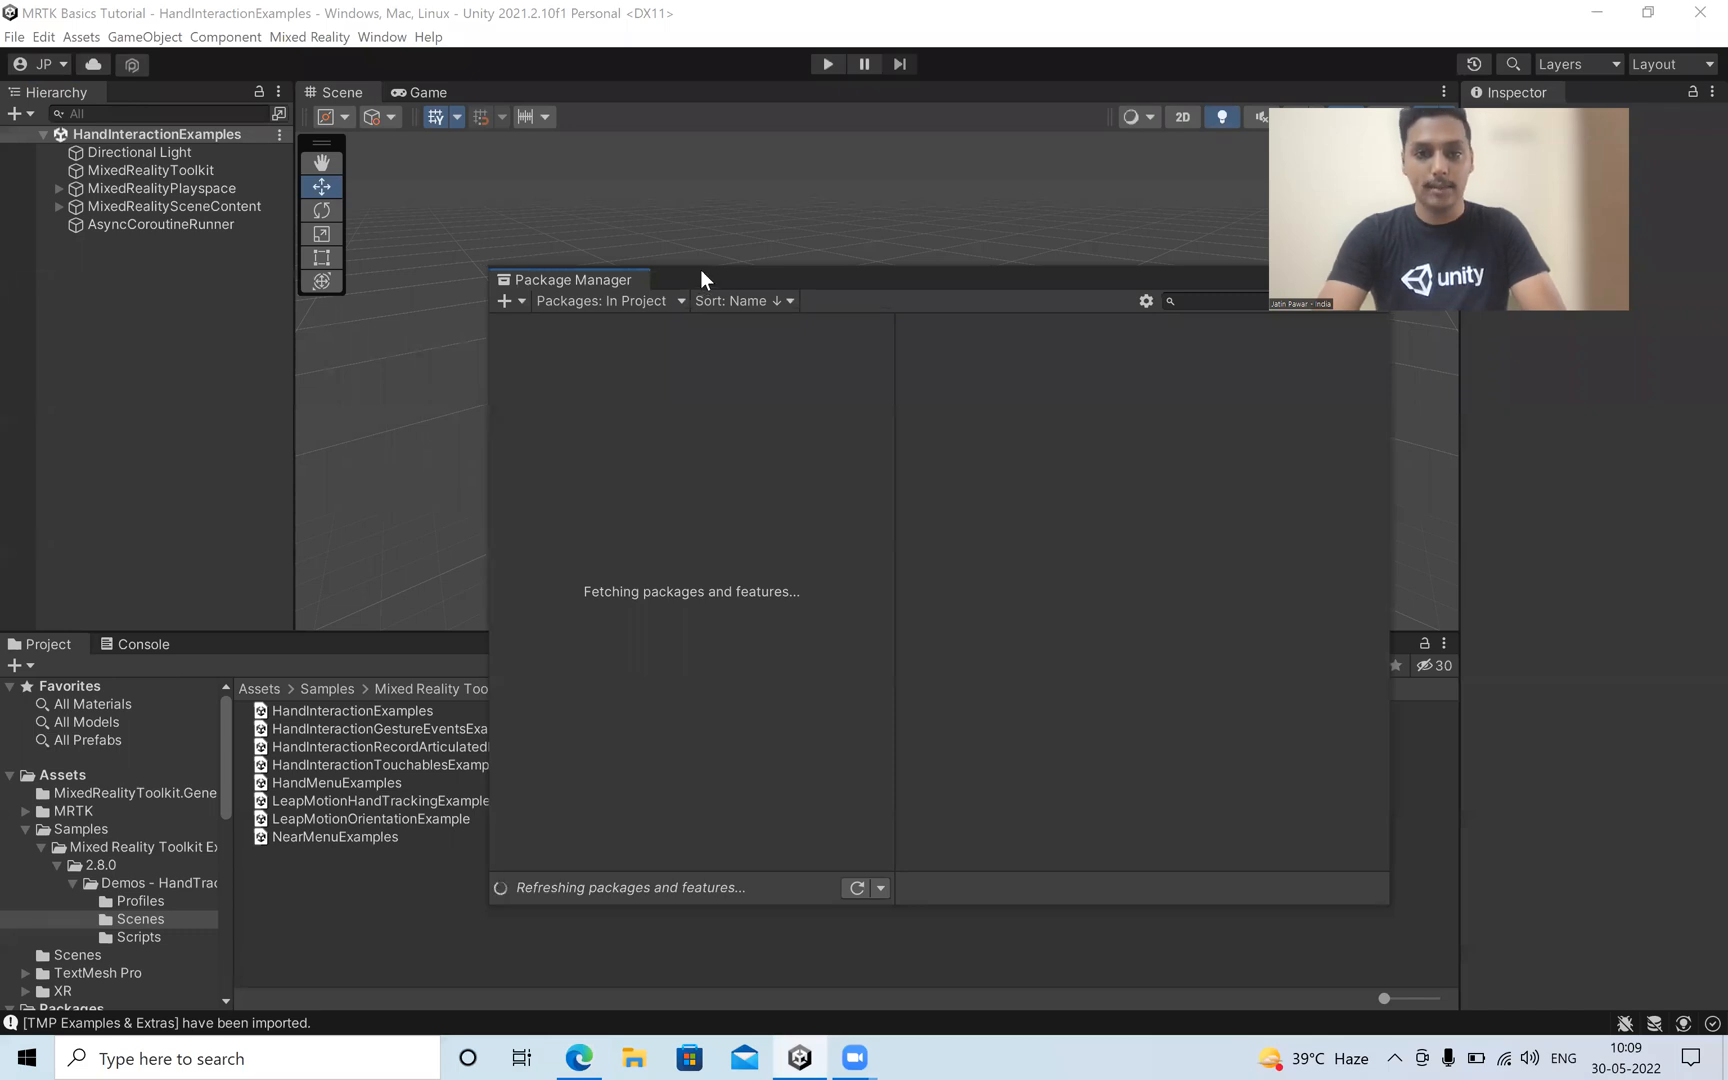
drag(701, 271, 518, 127)
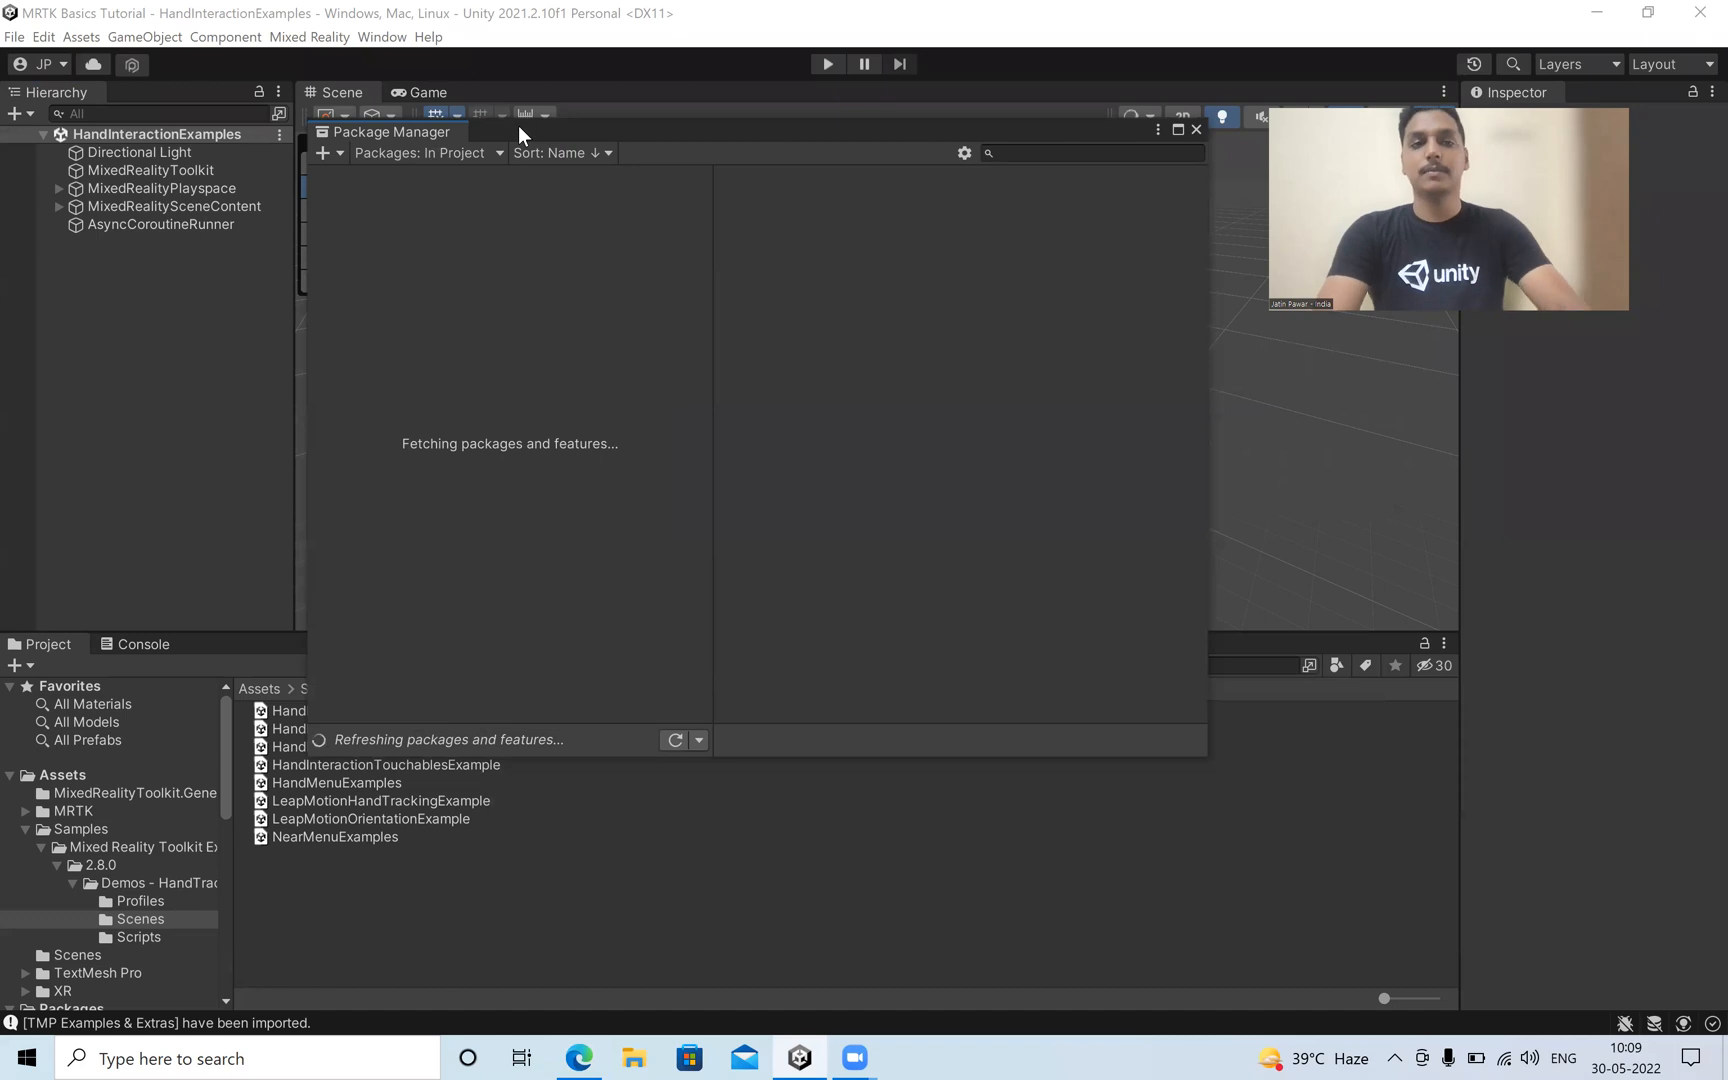
click(420, 153)
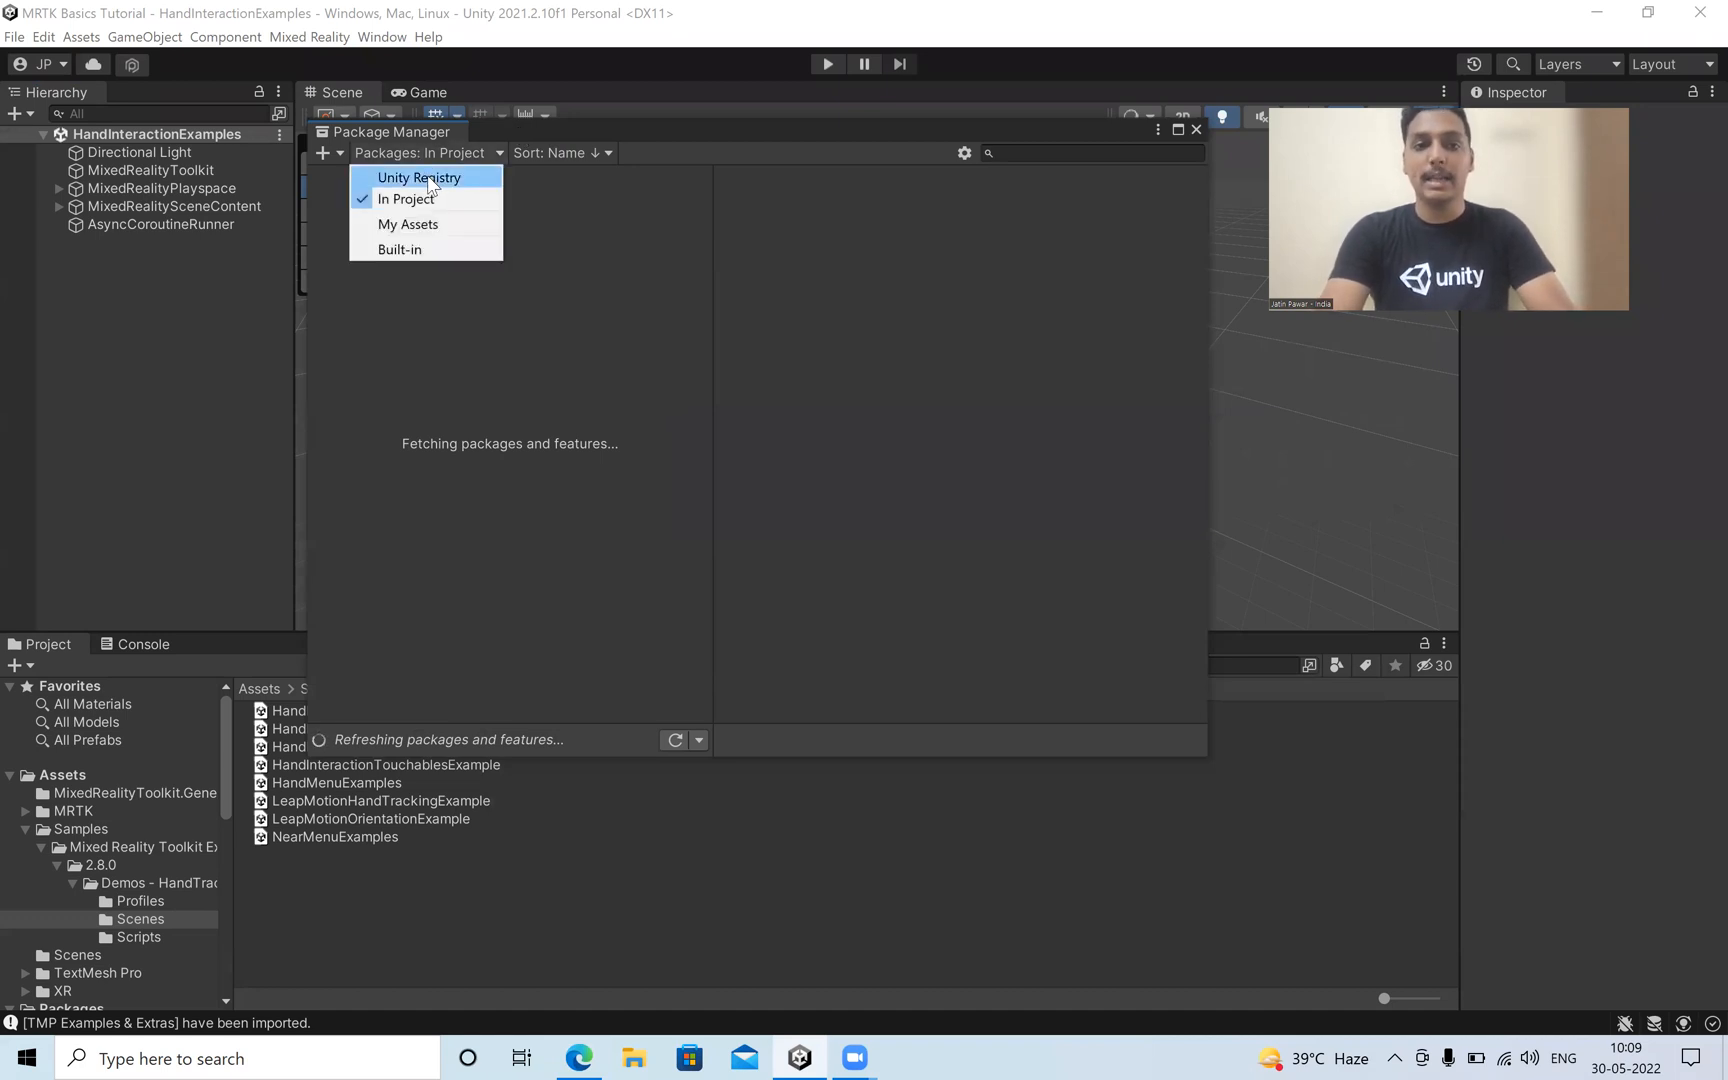
click(427, 178)
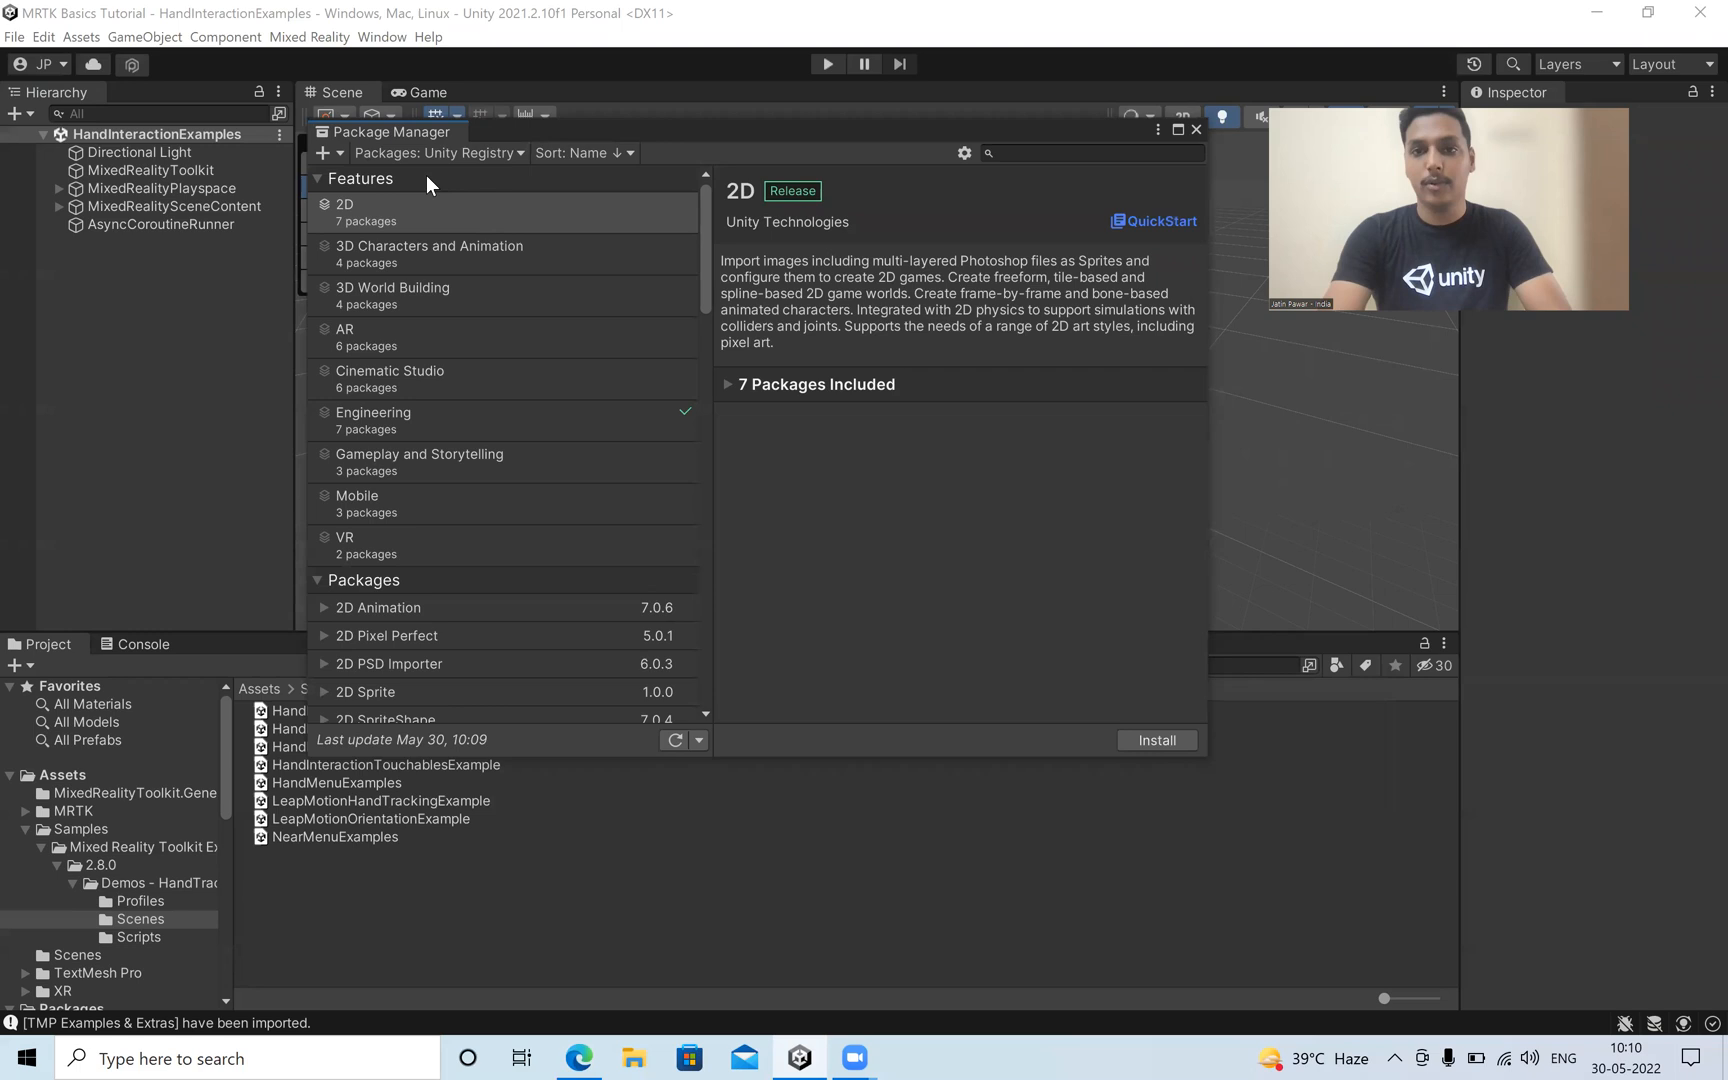
Find AR Foundation by searching the registry for "ARF" and update the package to version 4.2.3.
click(1089, 154)
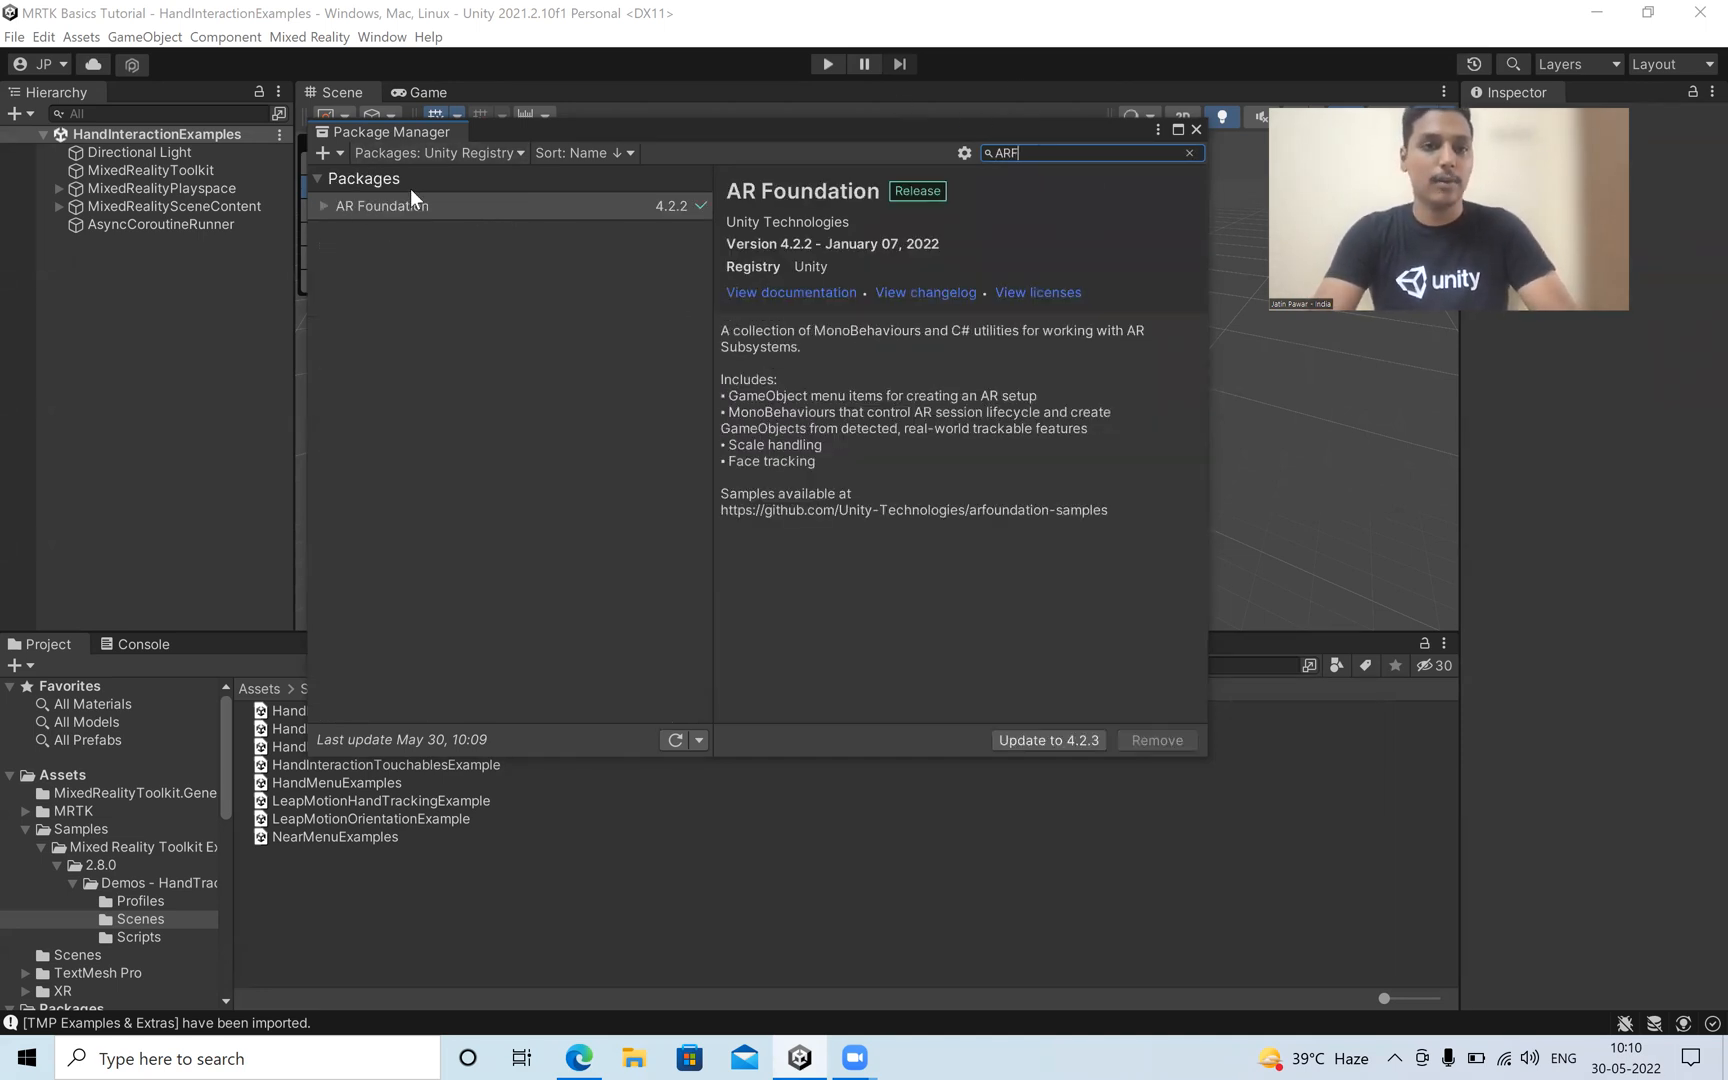
click(321, 206)
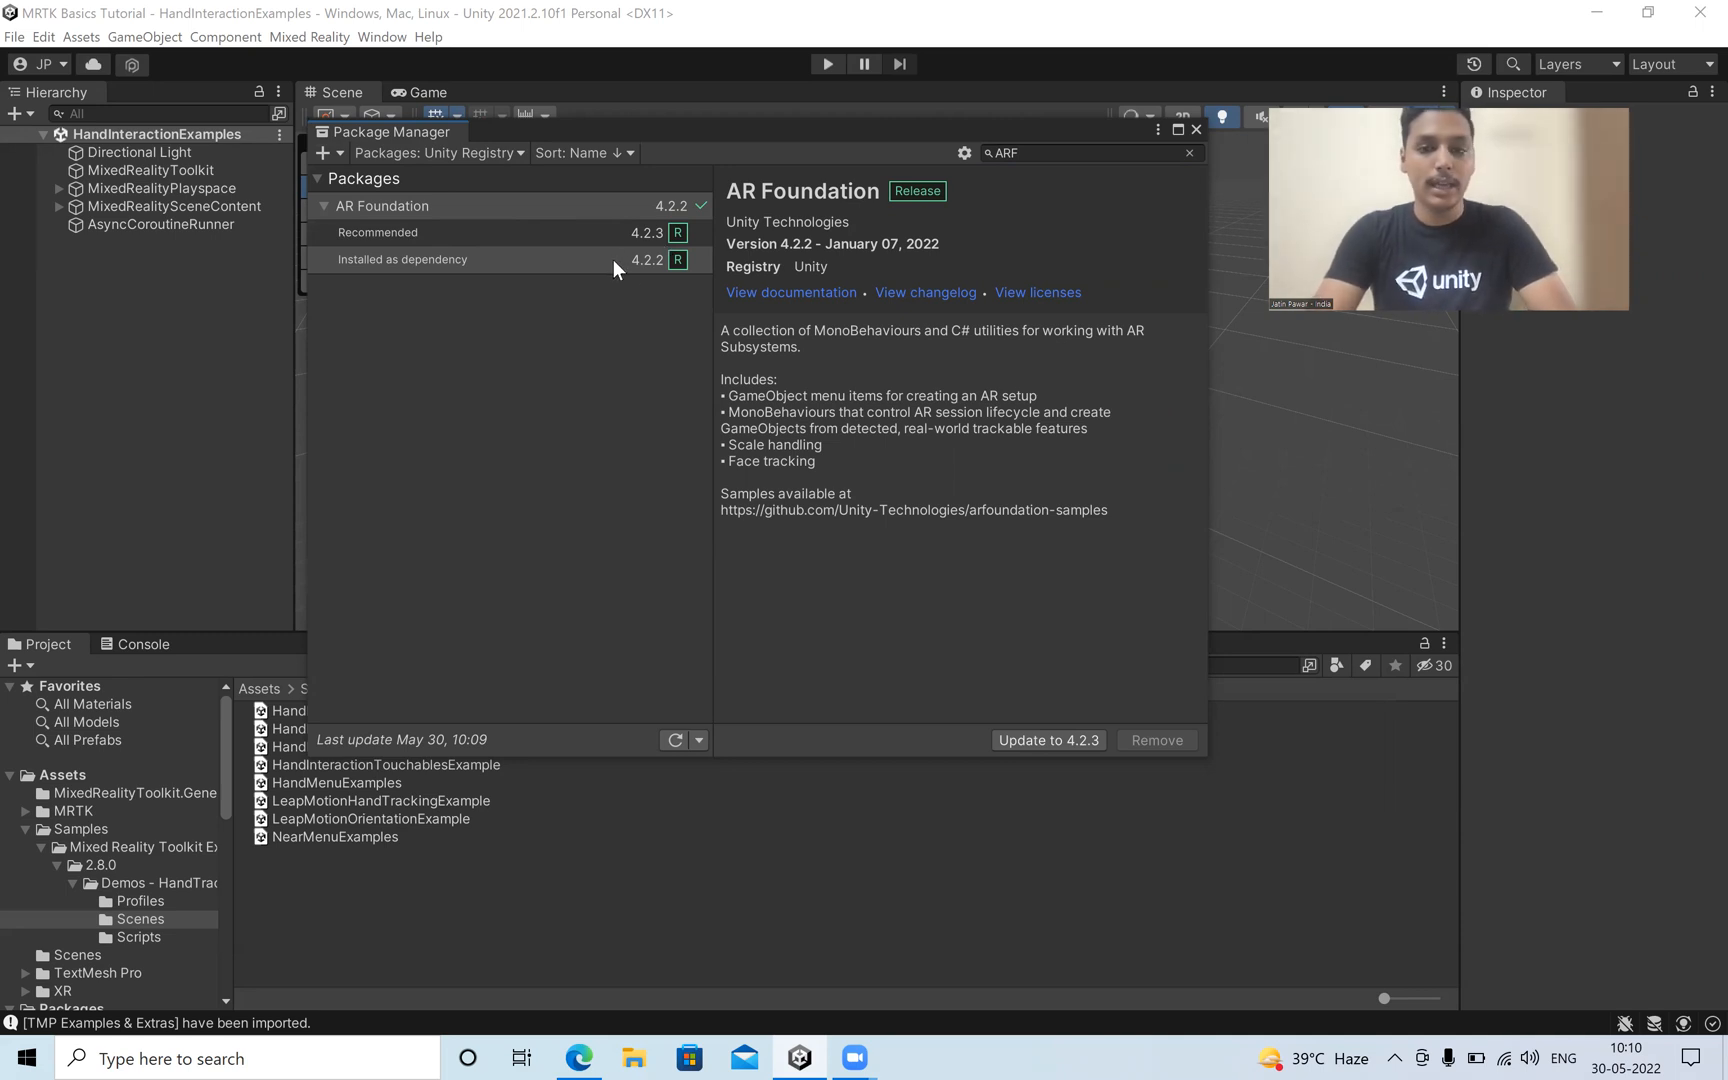
click(1069, 742)
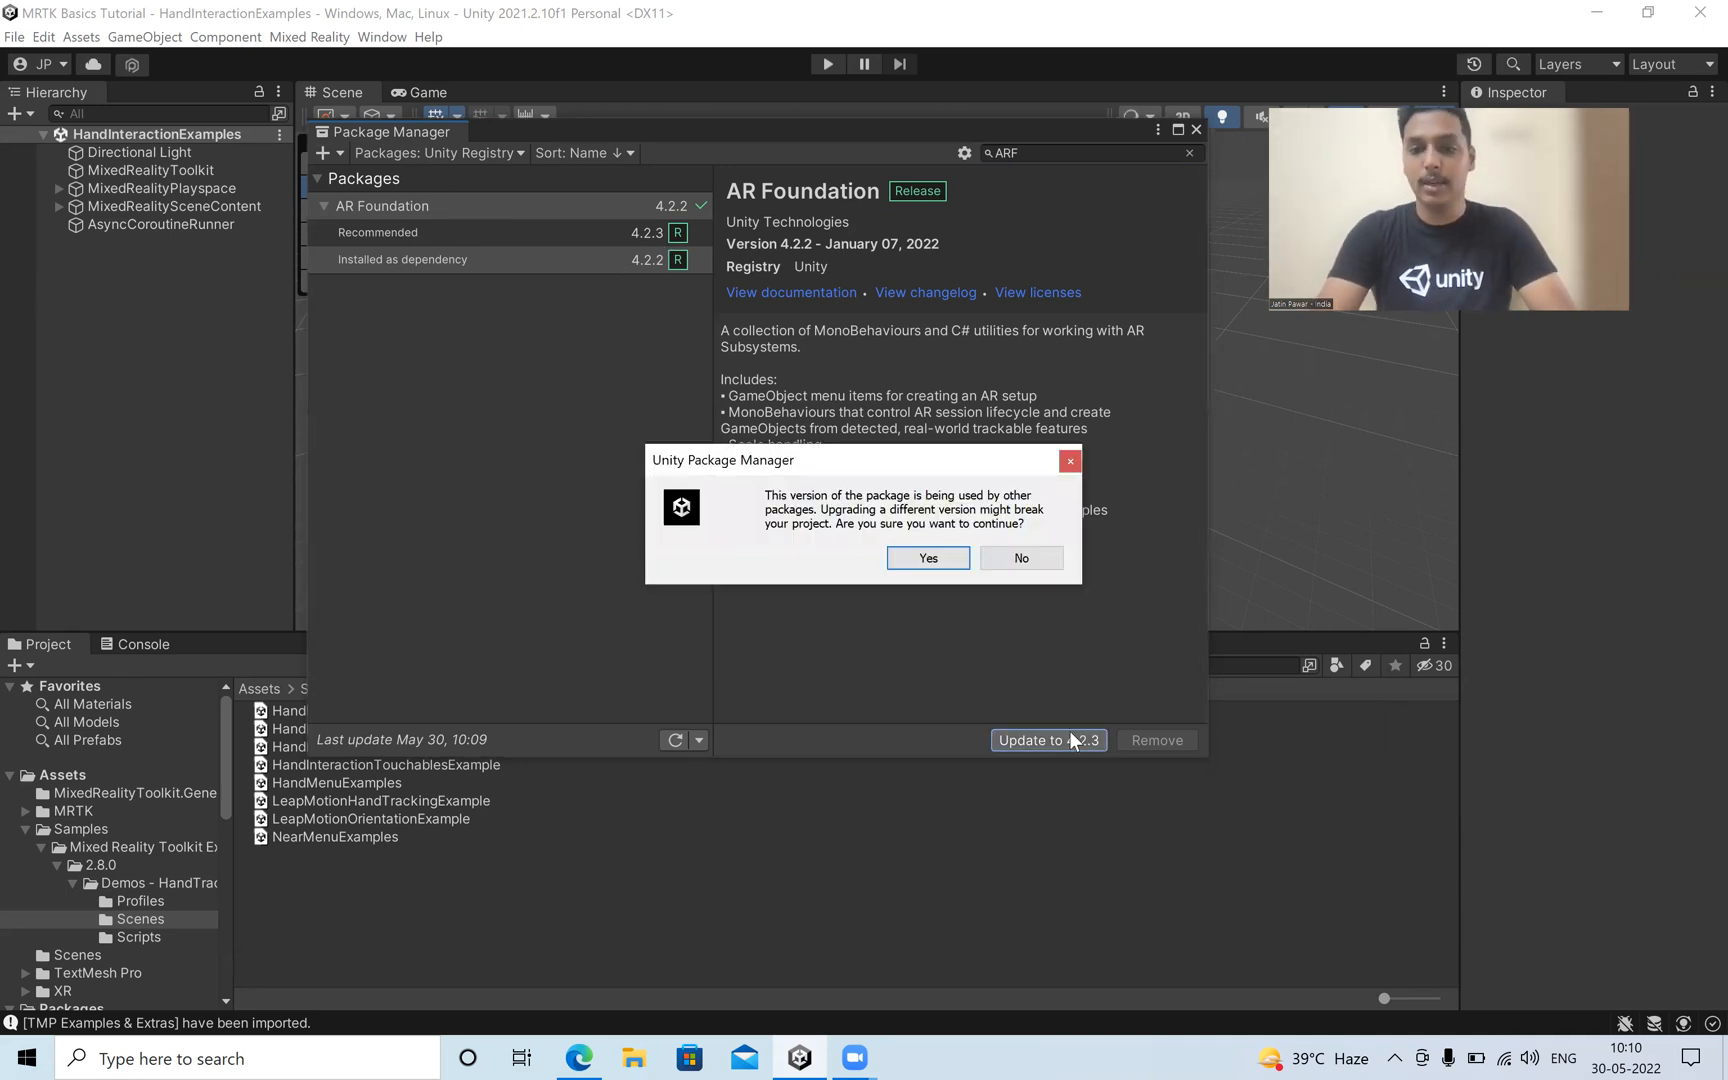
click(929, 558)
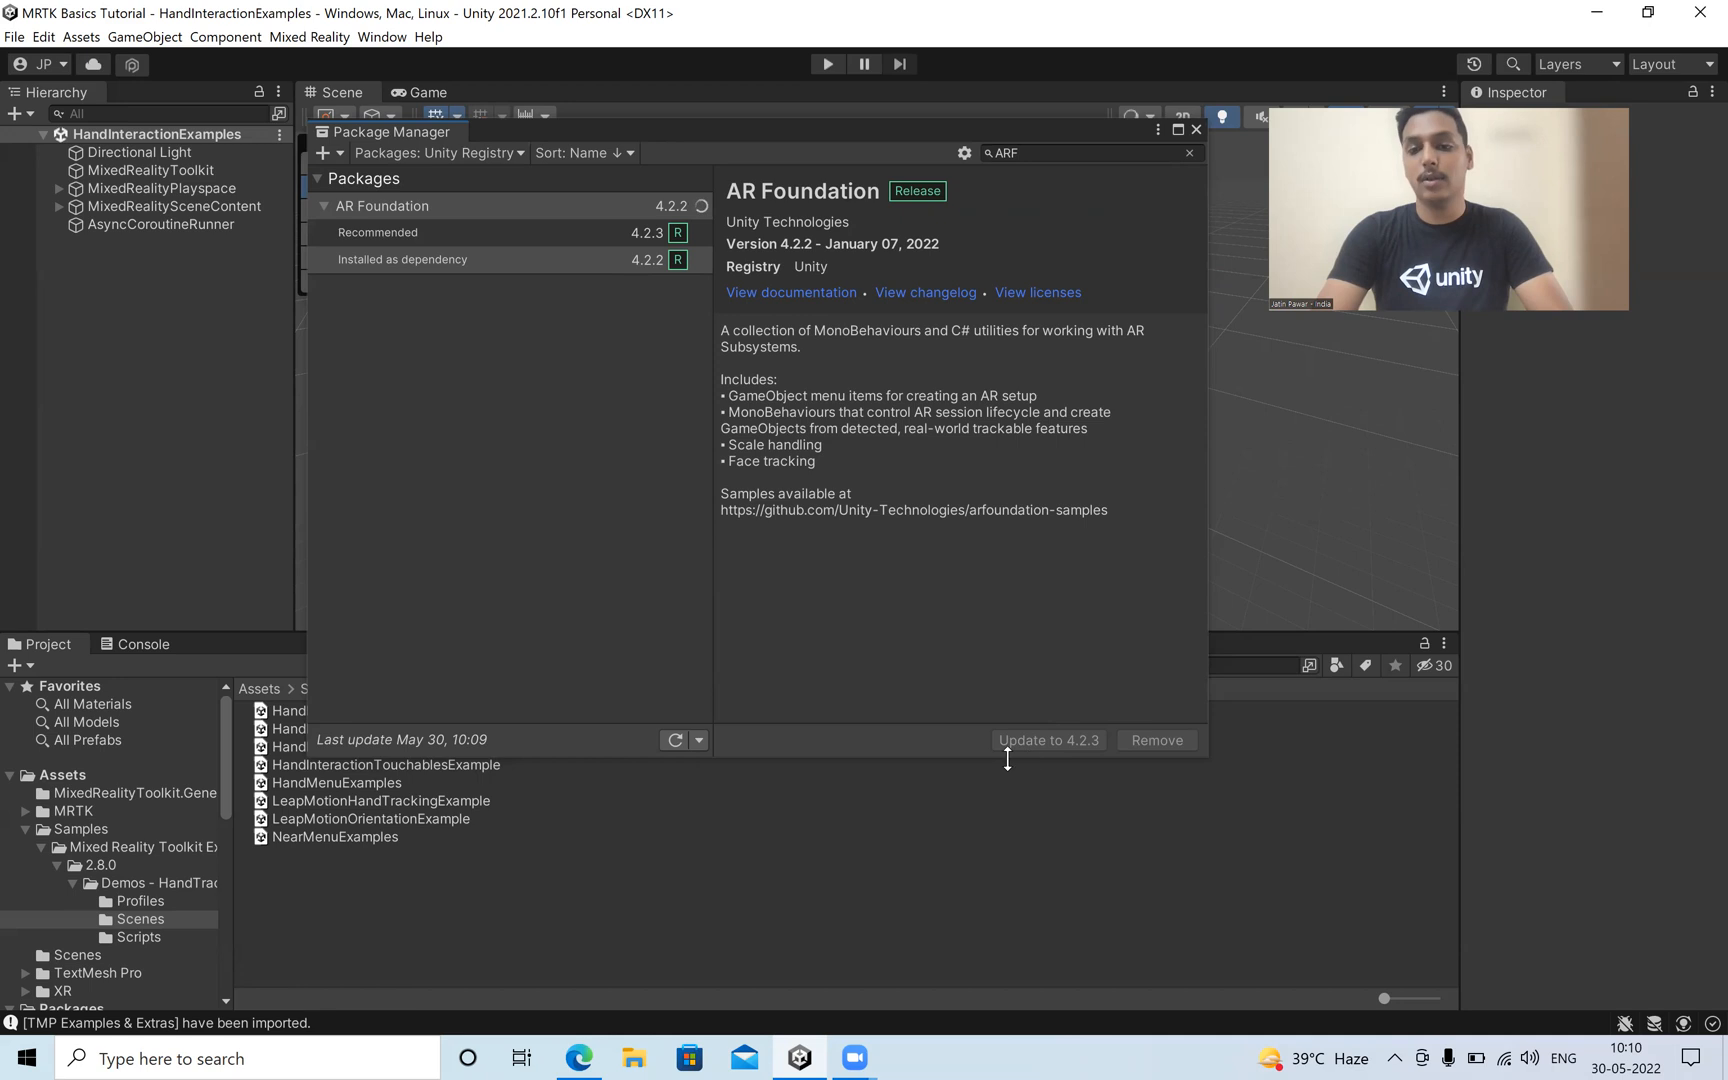
click(1050, 740)
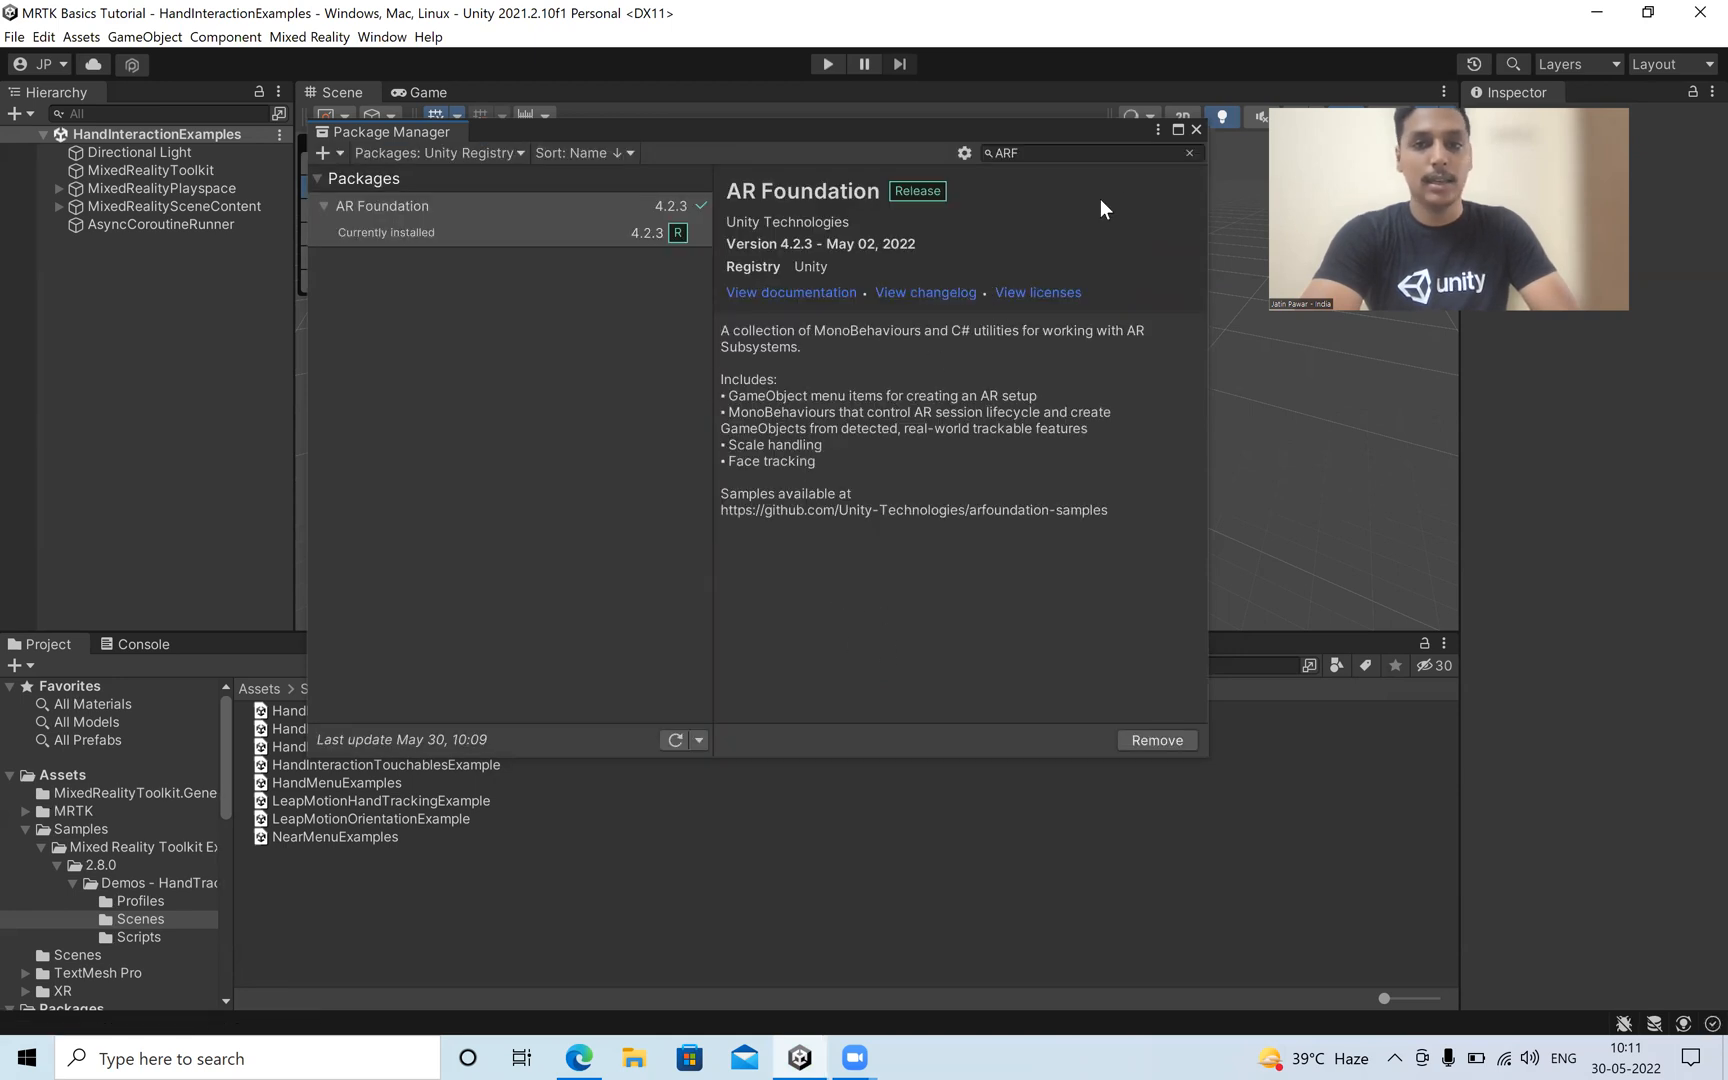
Search the registry for "AR", install ARCore XR Plugin 4.2.3 and close the Package Manager.
click(1069, 150)
text(AR)
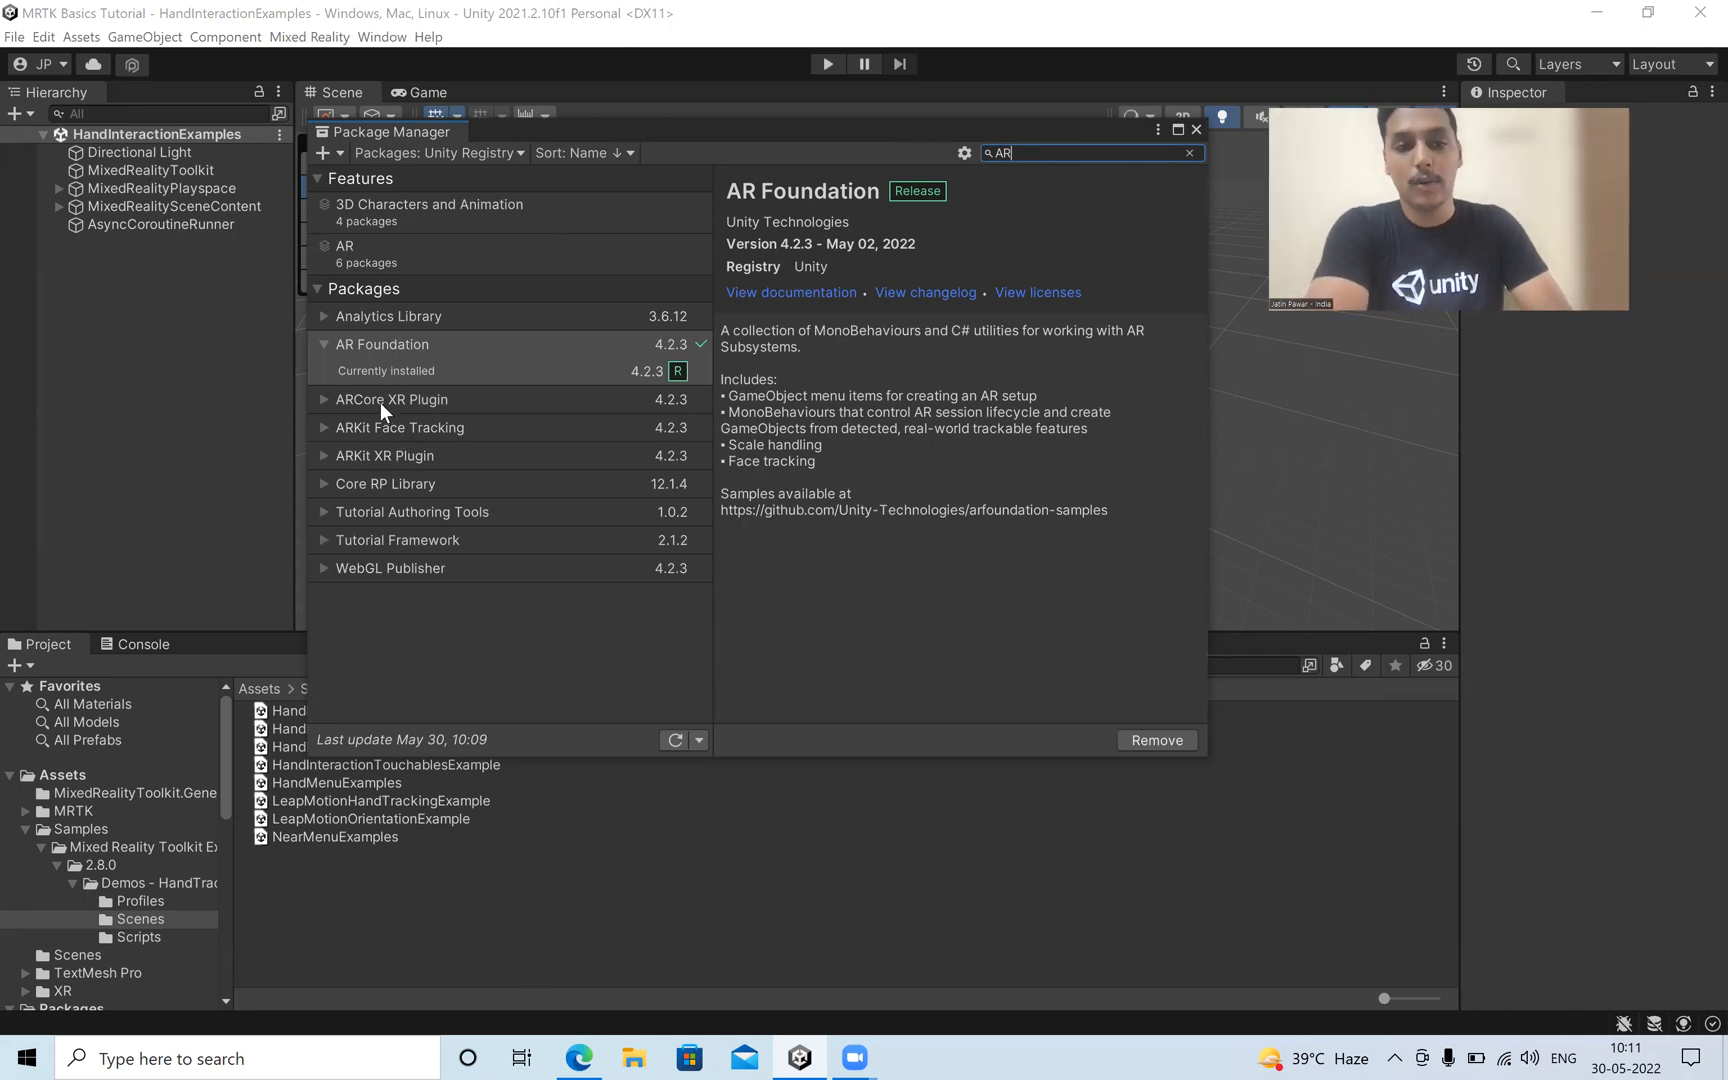
click(382, 408)
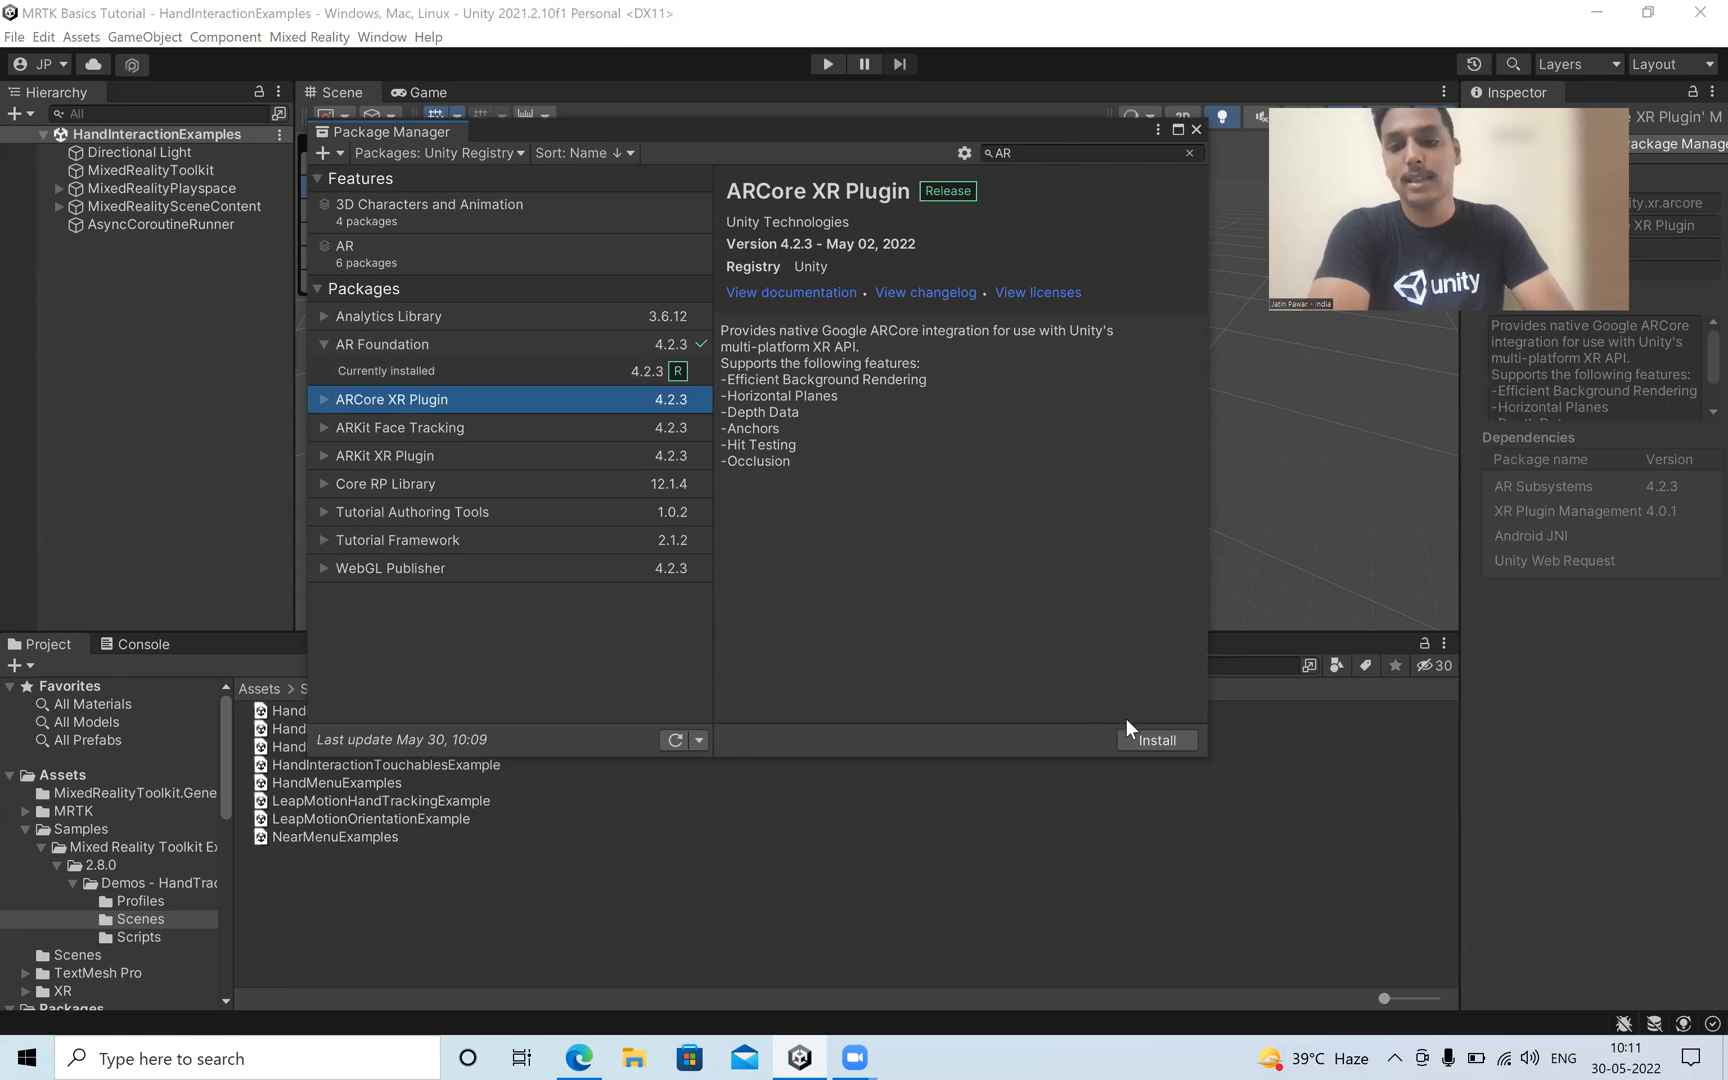
click(1155, 745)
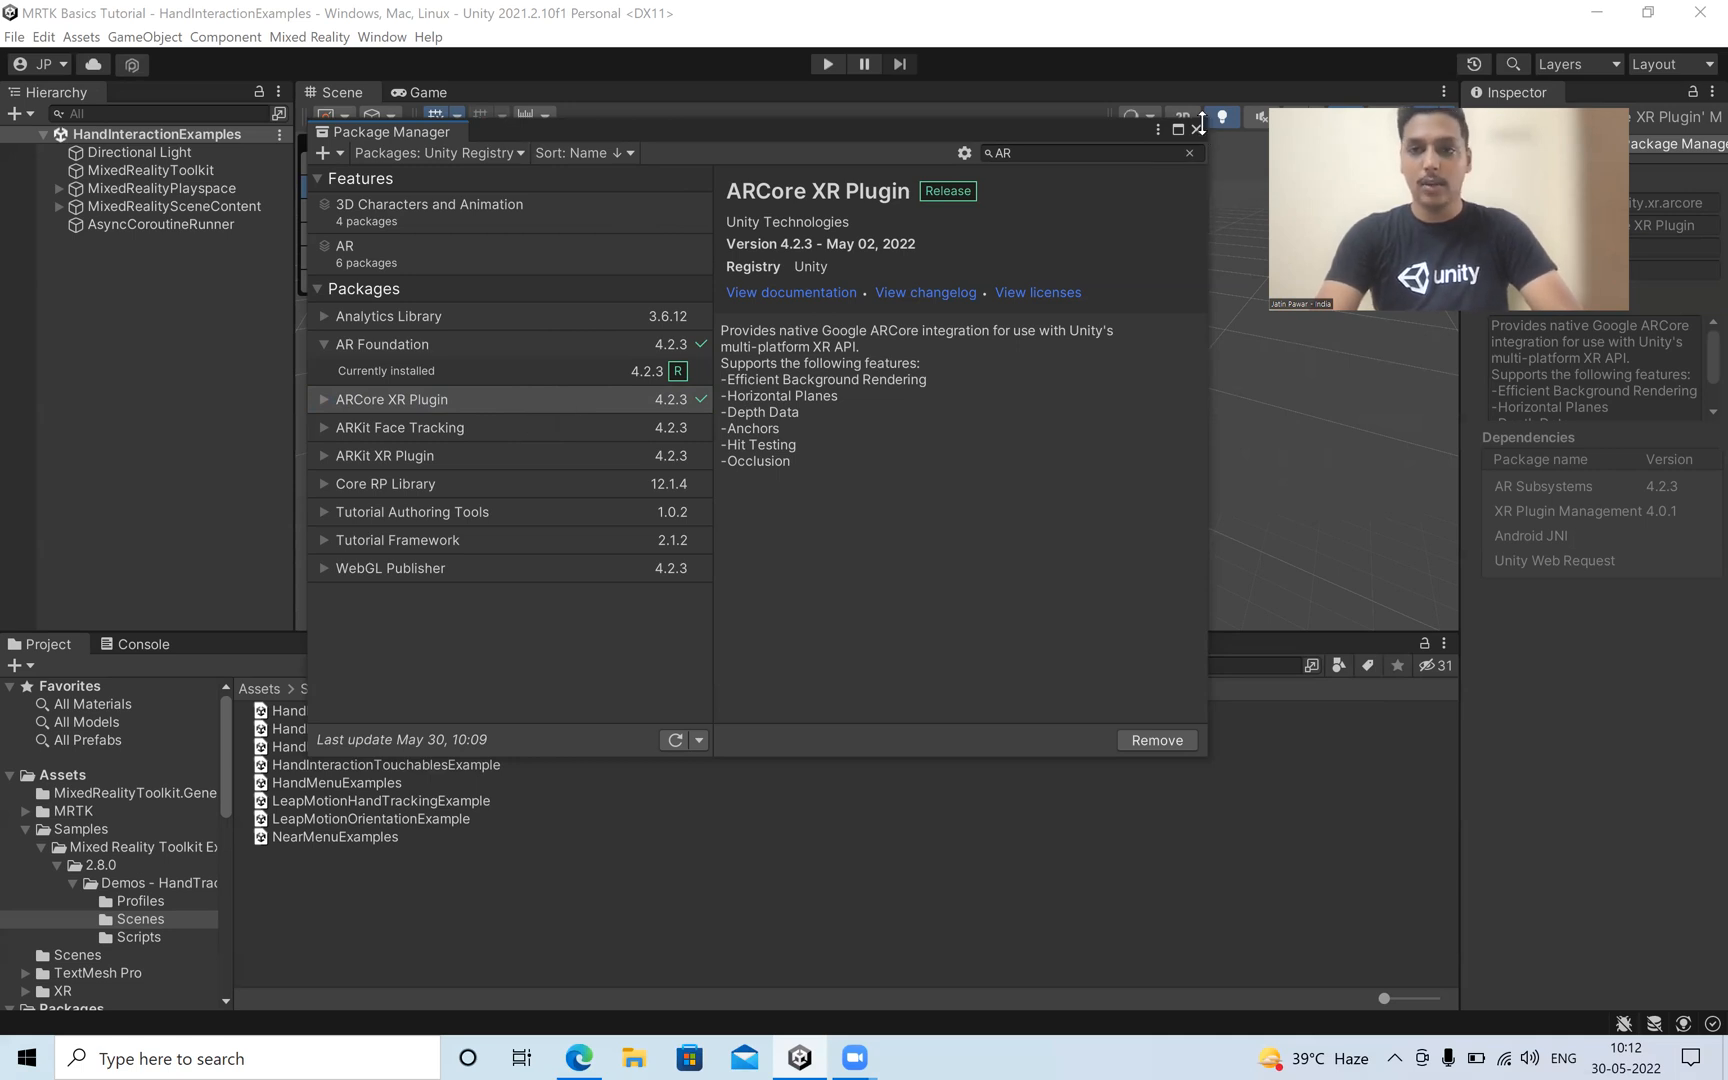
click(1196, 129)
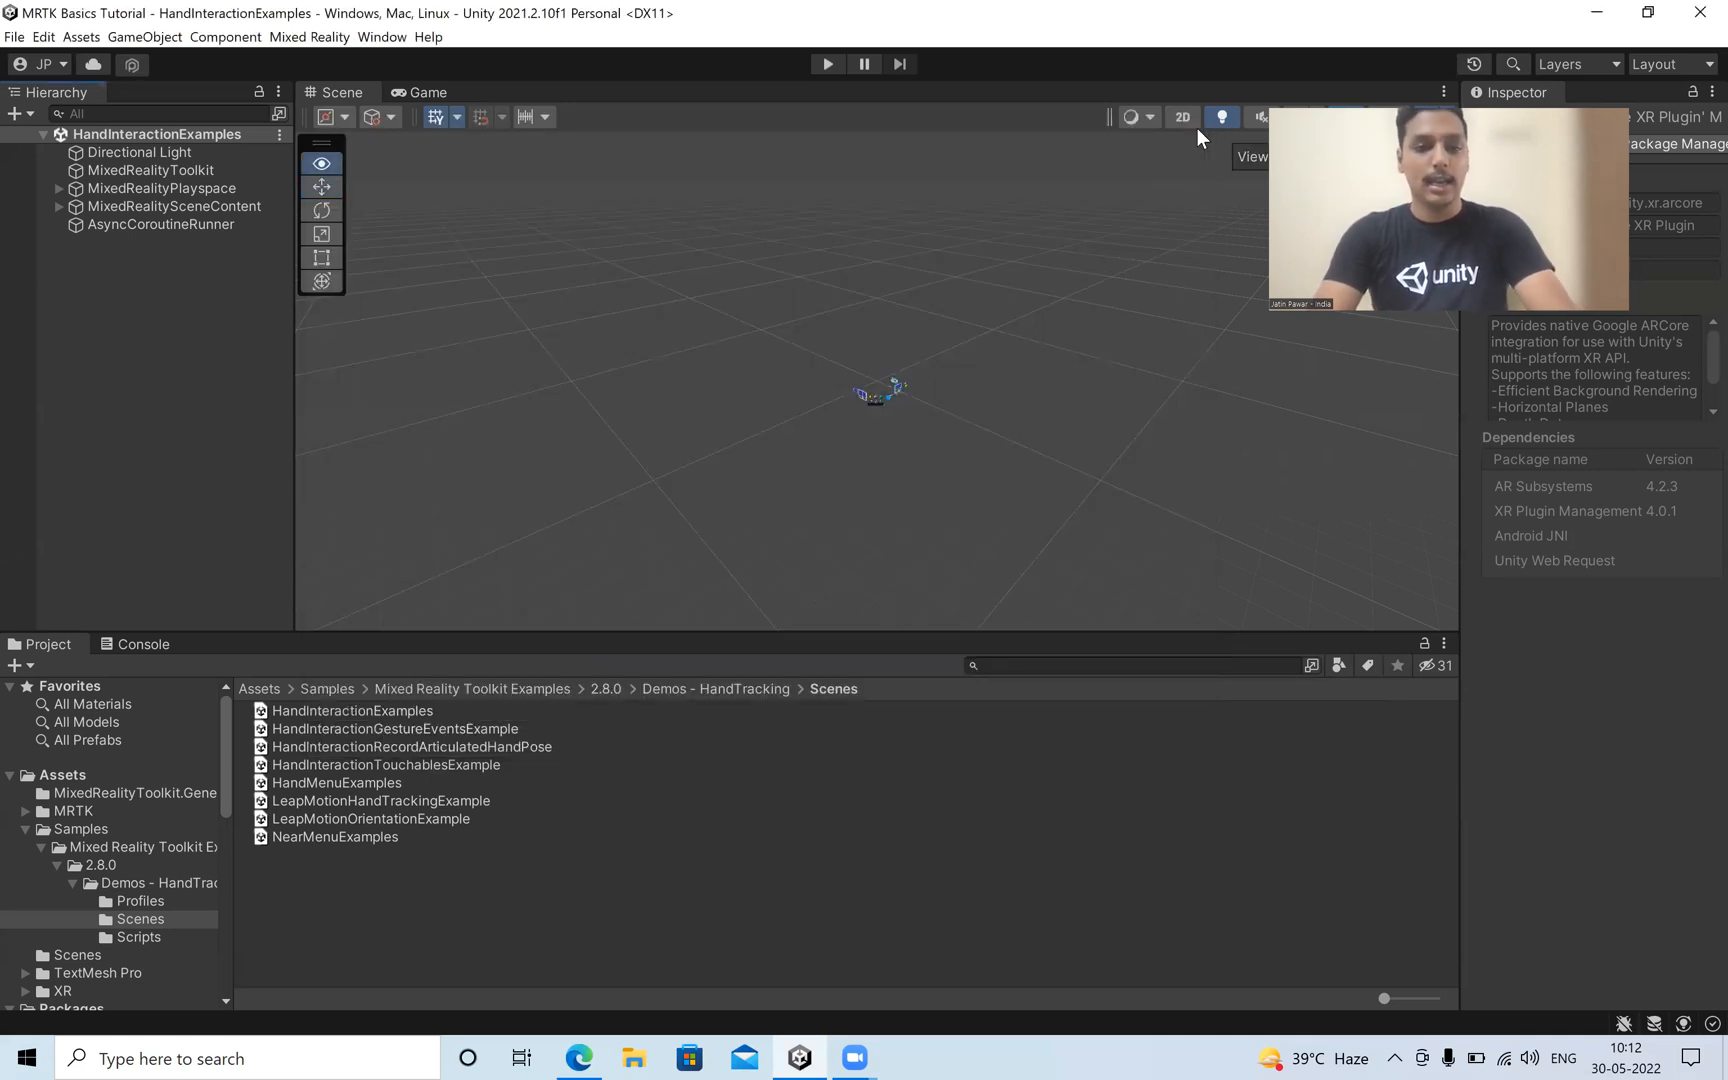
Check the scripting defines instructions in the Microsoft guide in Edge and run MRTK's UnityAR Update Scripting Defines utility in Unity.
key(alt+Tab)
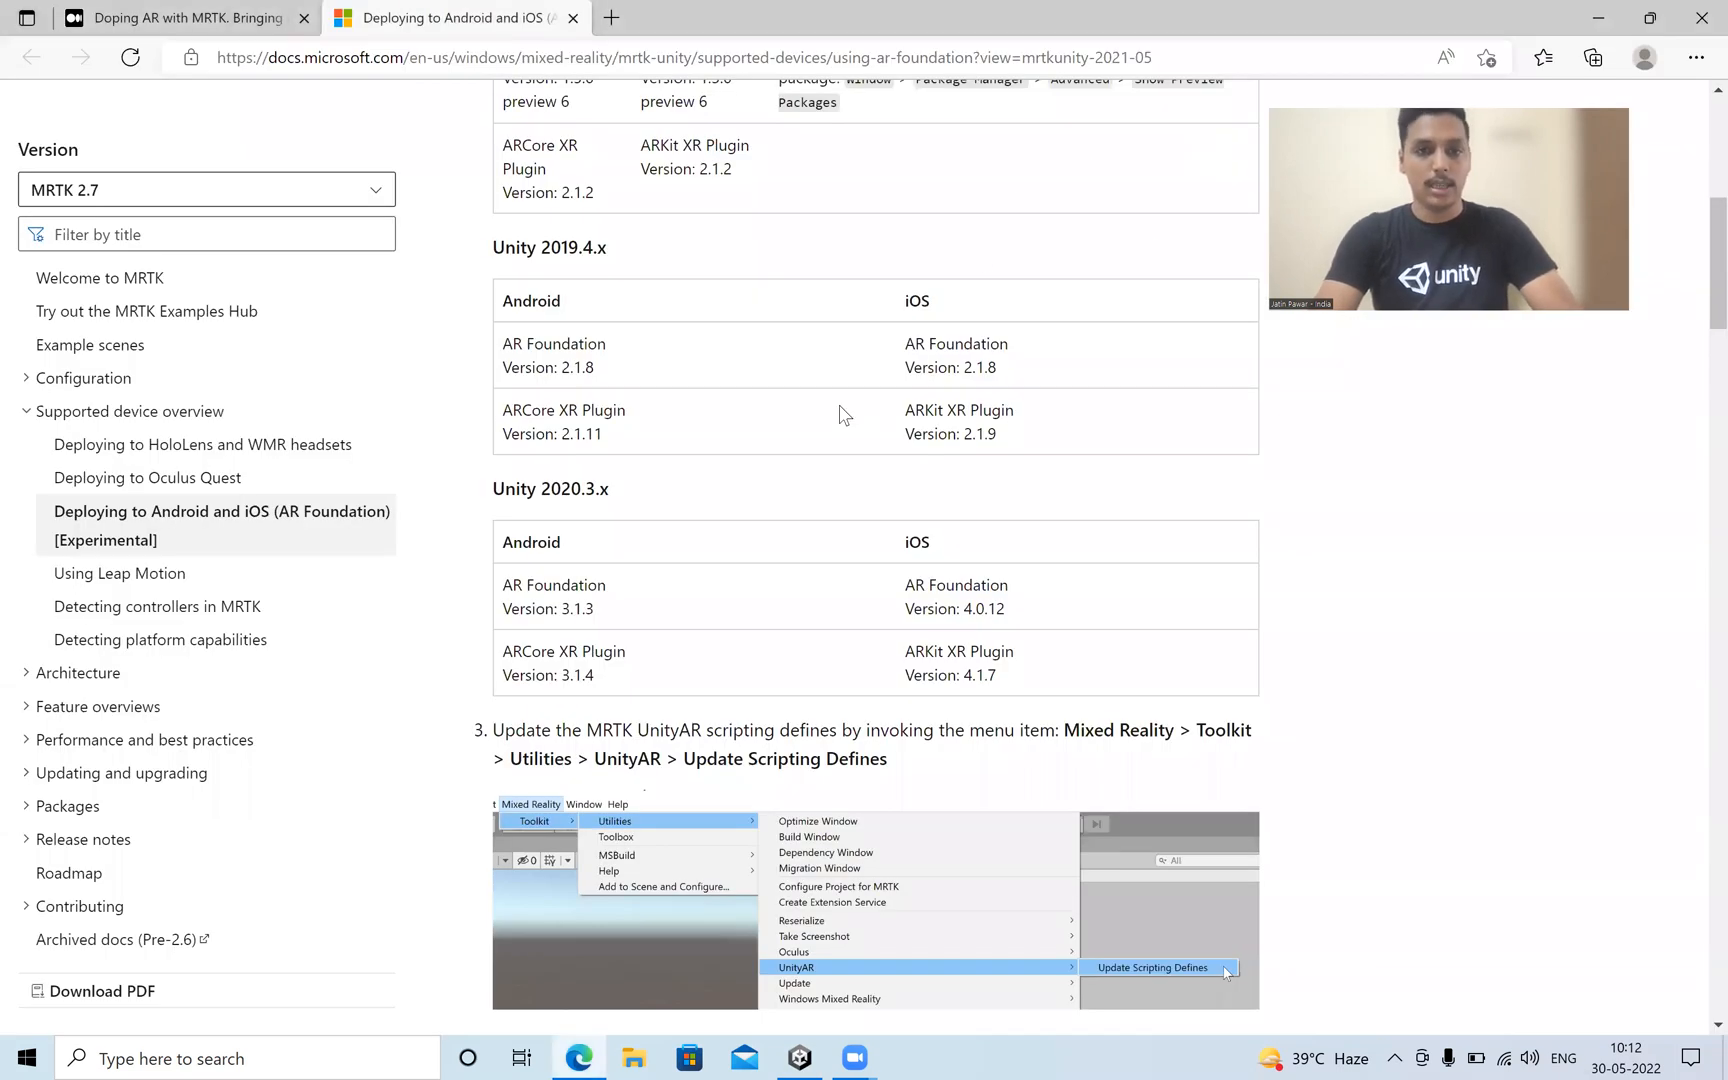
scroll(842, 413, down, 3)
scroll(831, 367, down, 1)
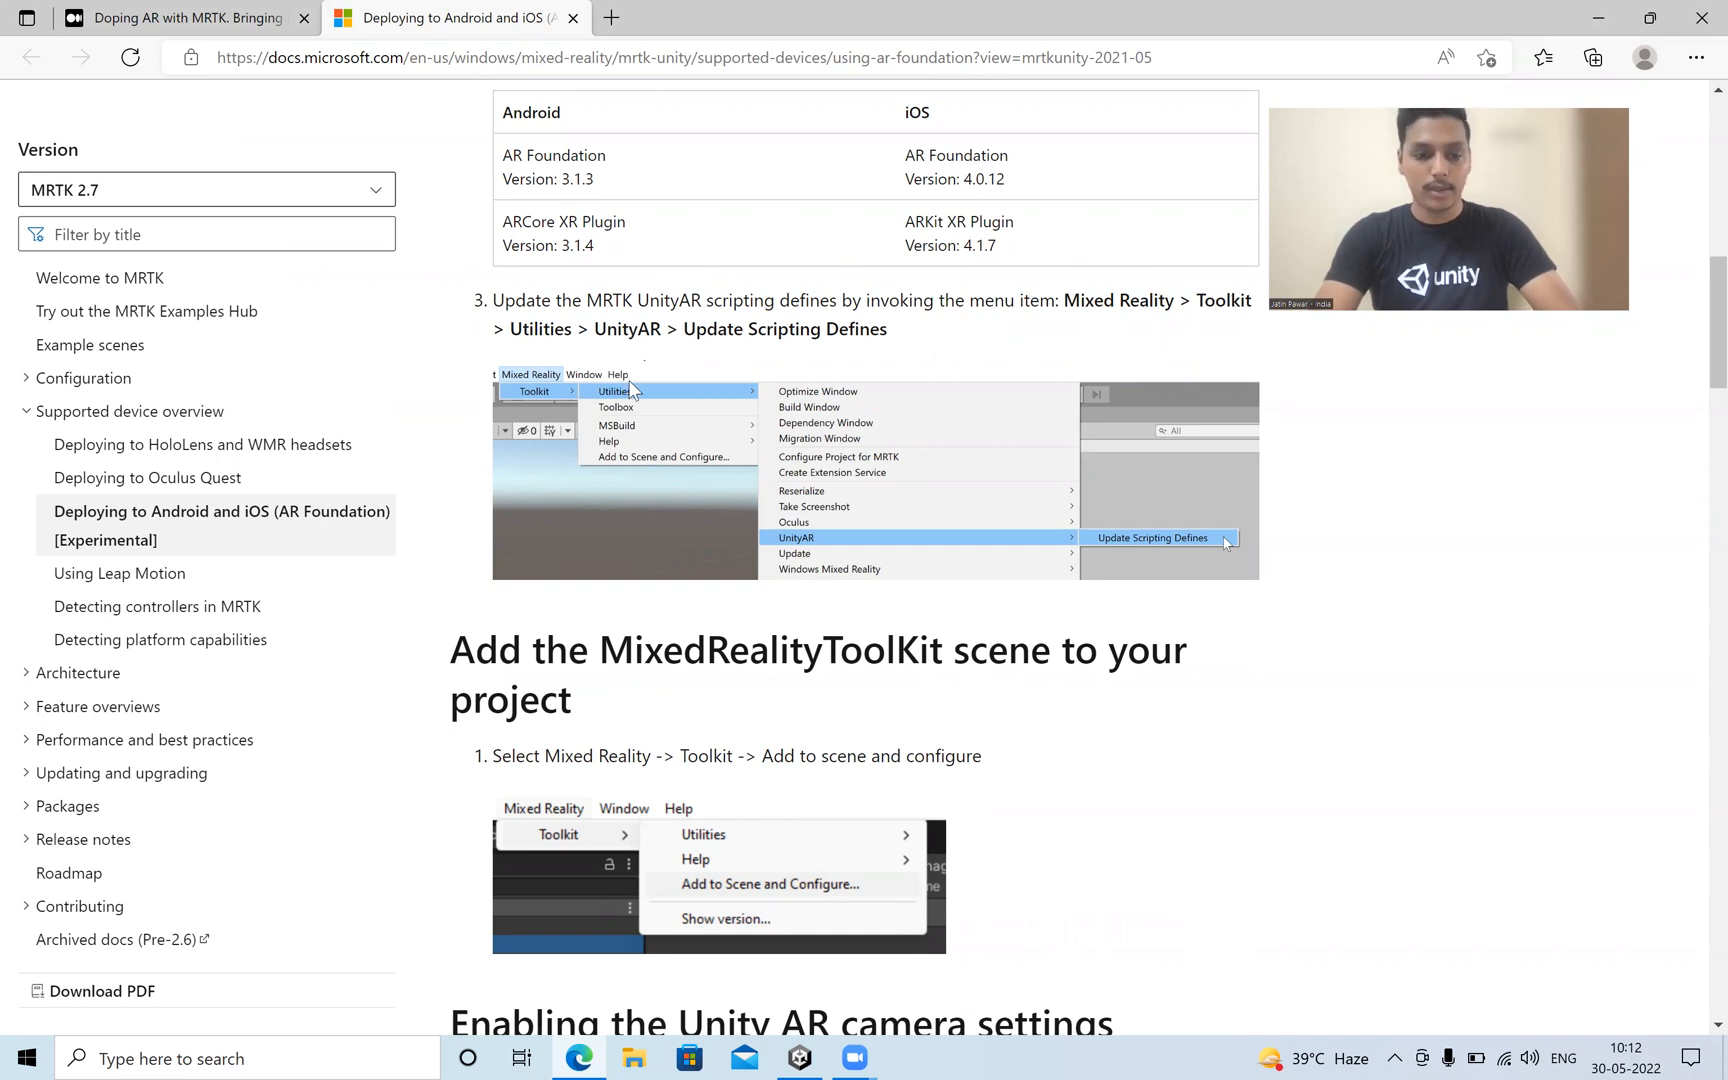
key(alt+Tab)
click(302, 37)
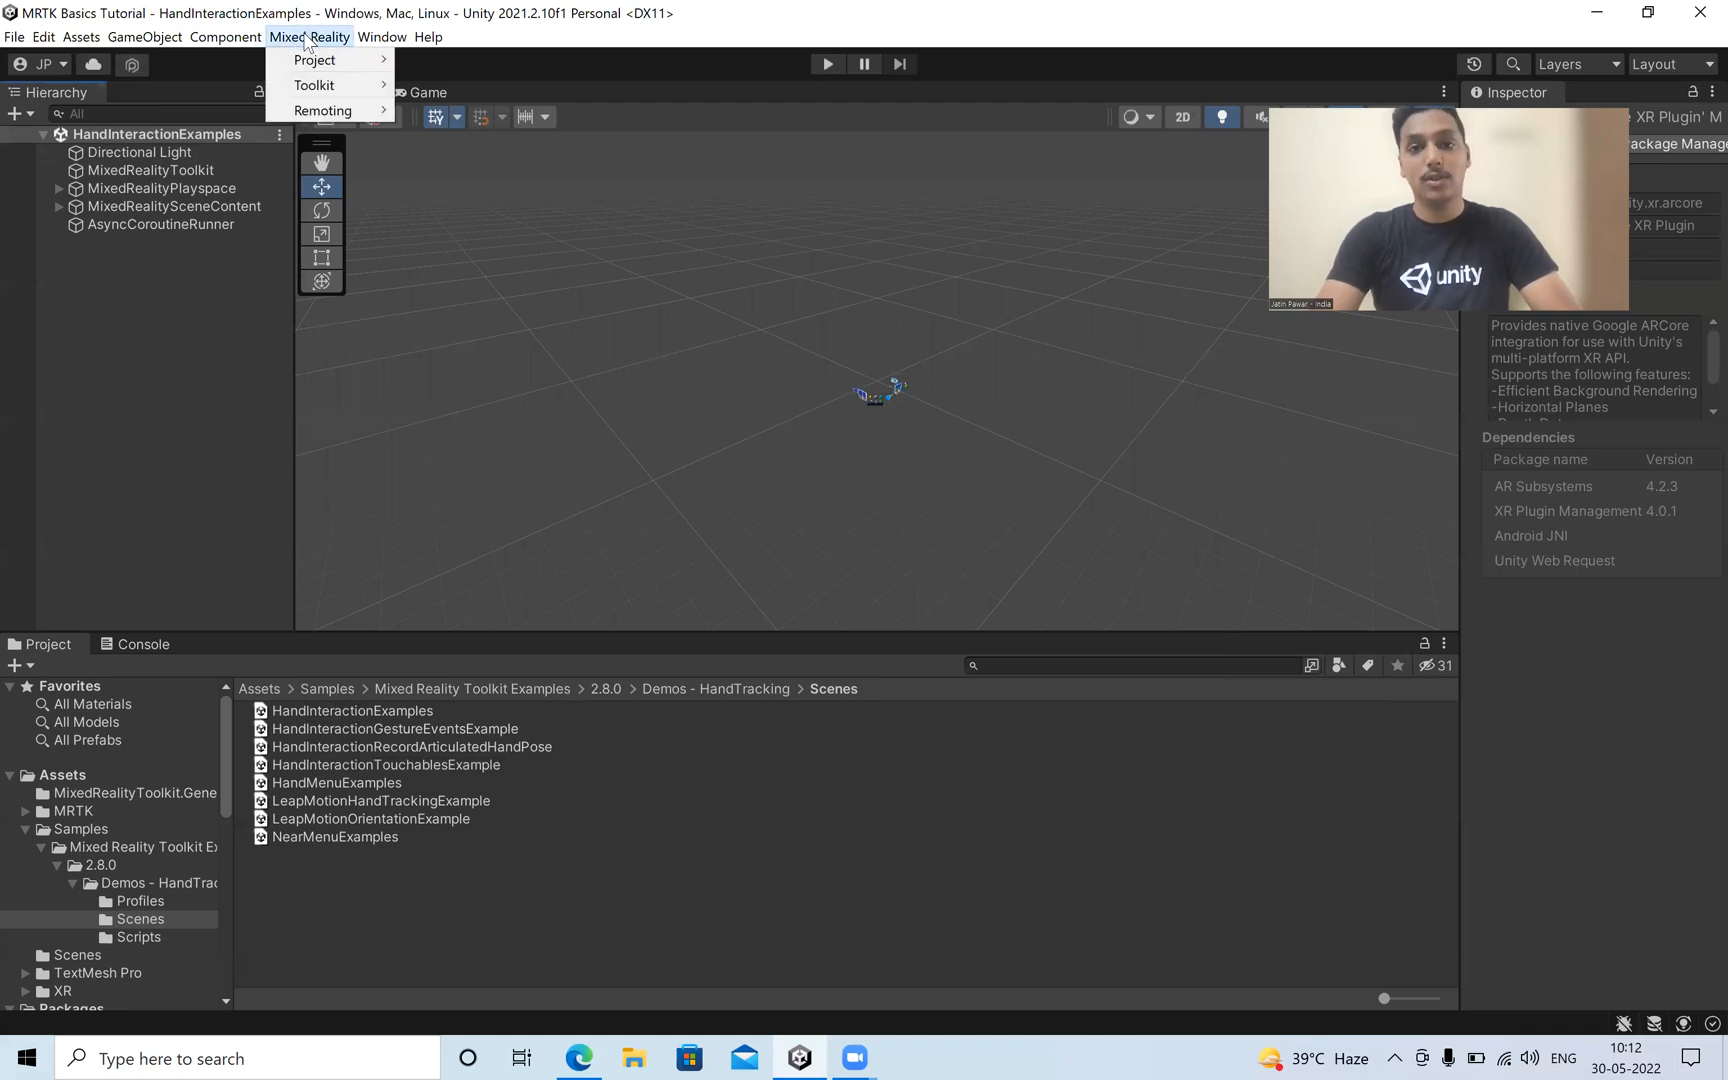
mouse_move(310, 84)
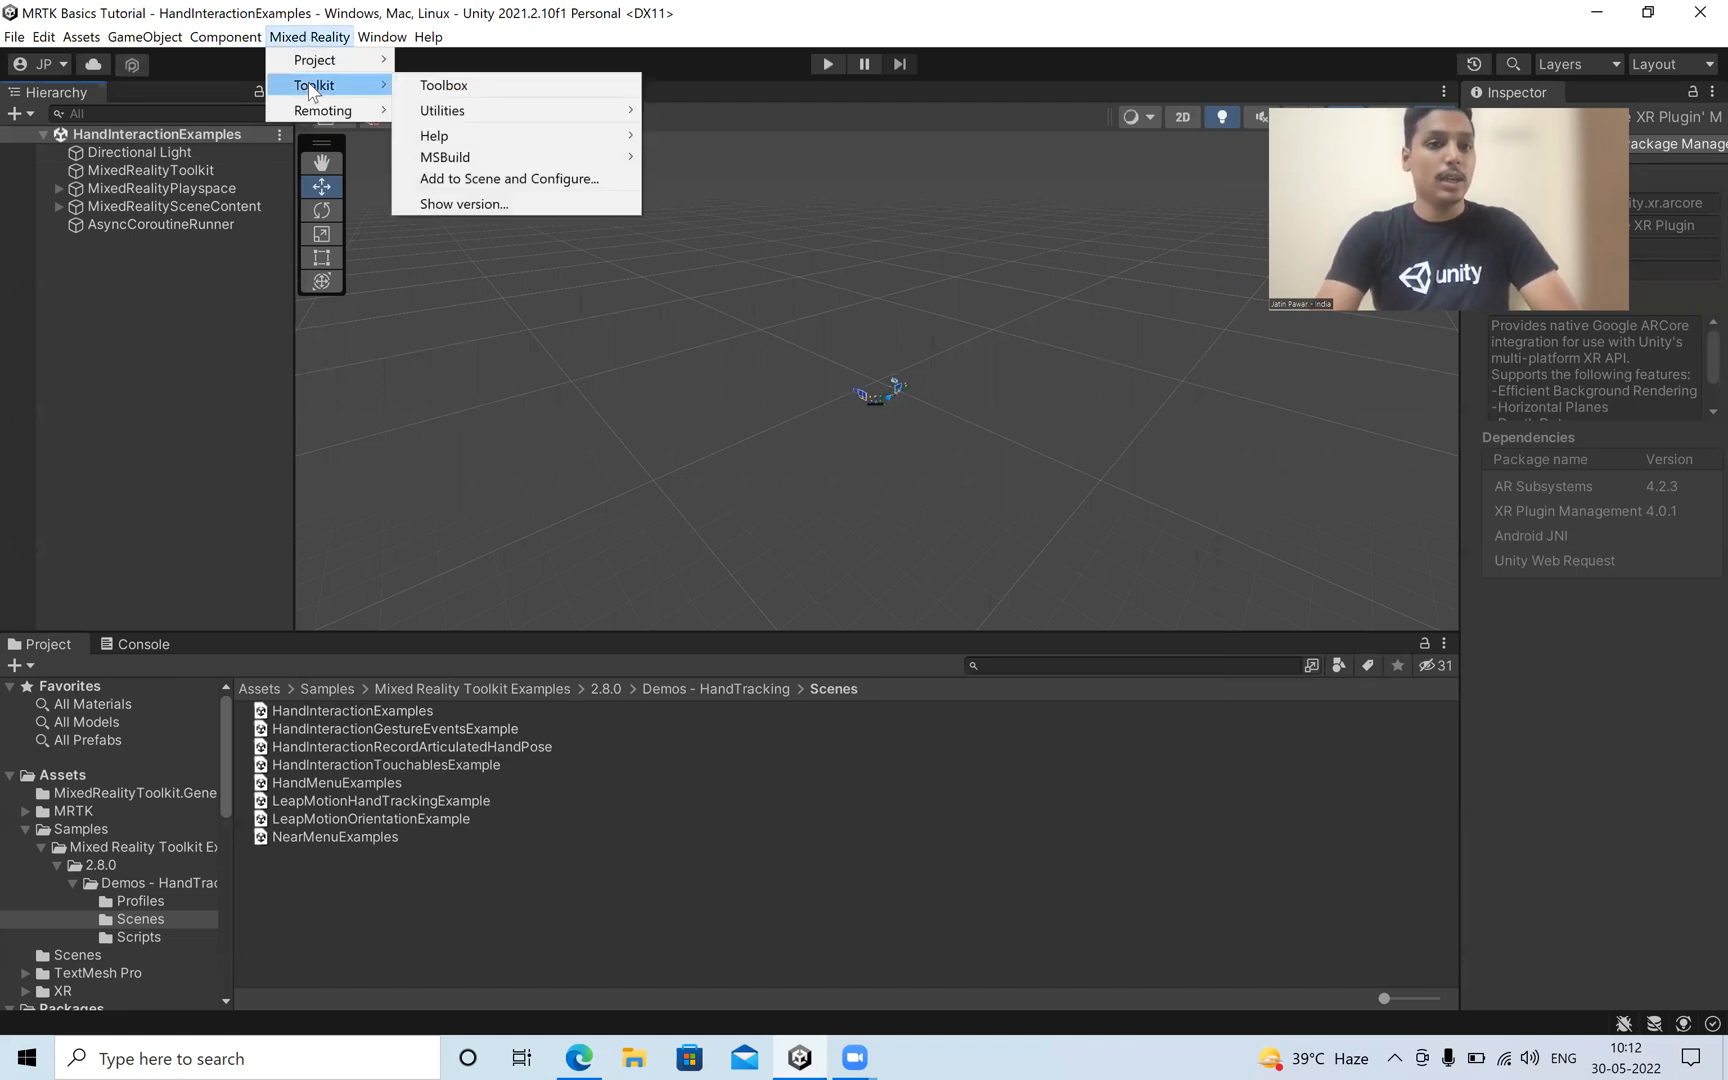
mouse_move(510, 114)
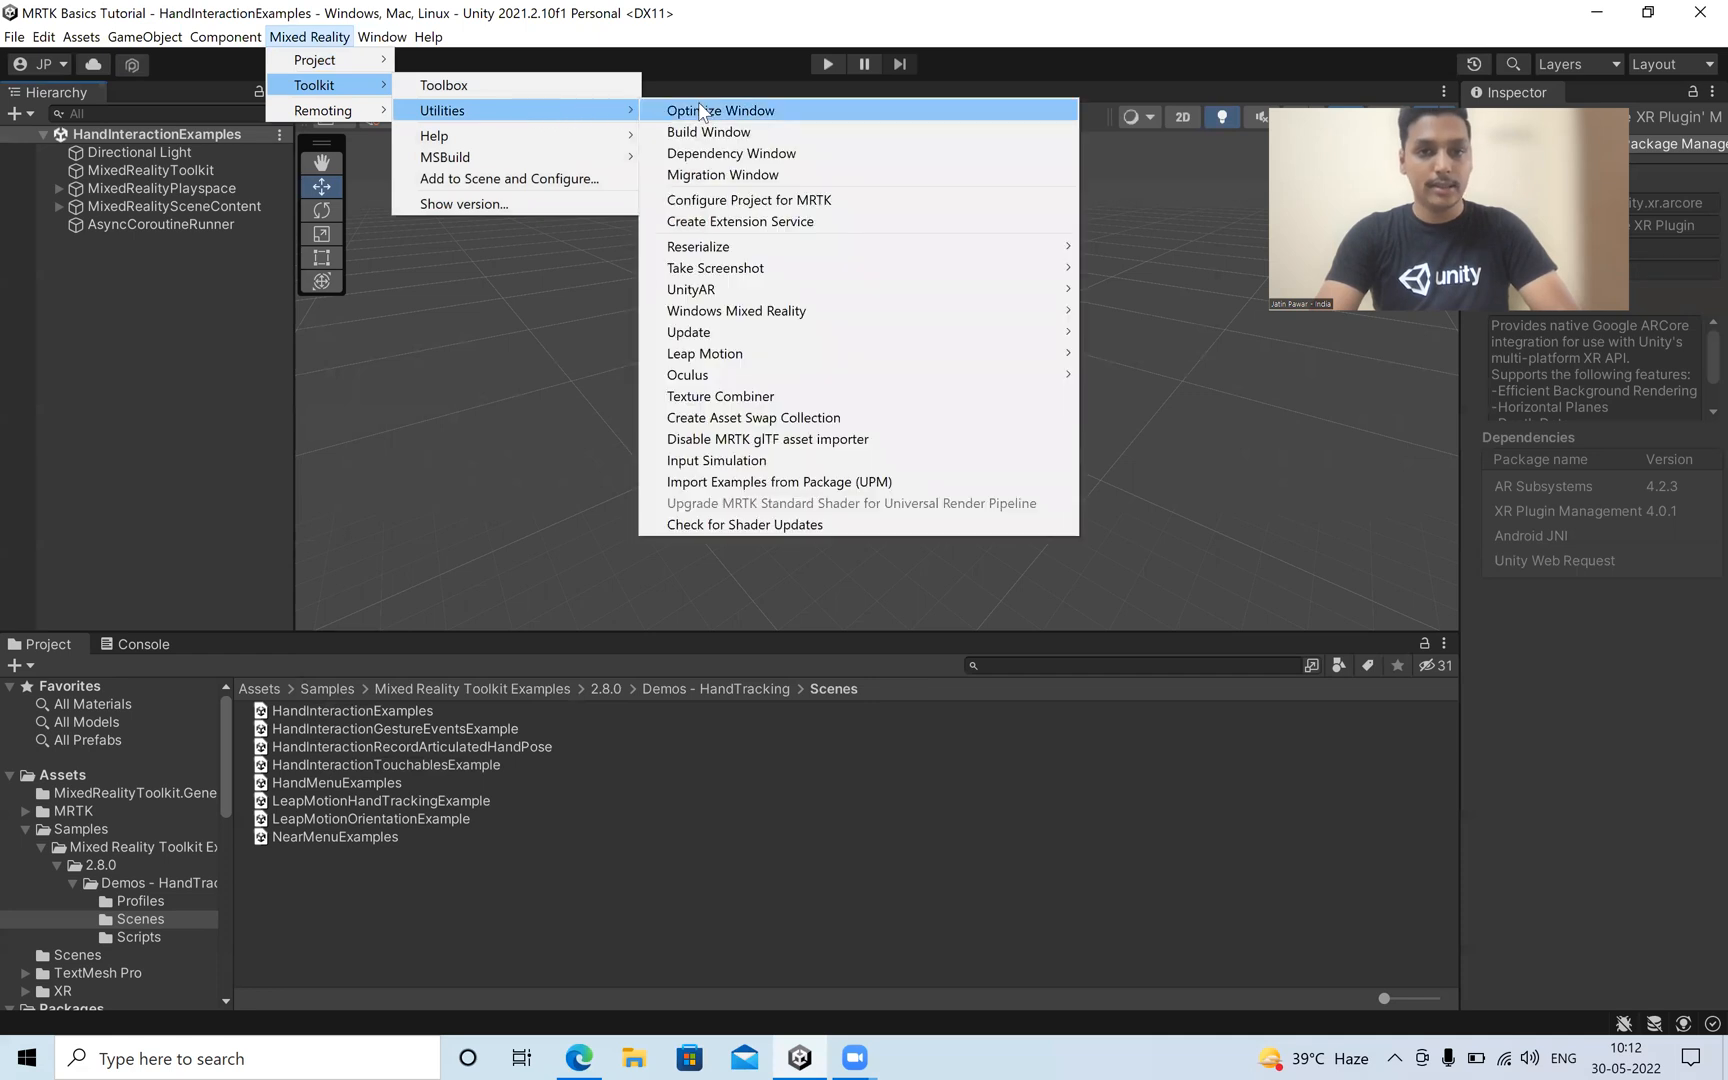
mouse_move(930, 292)
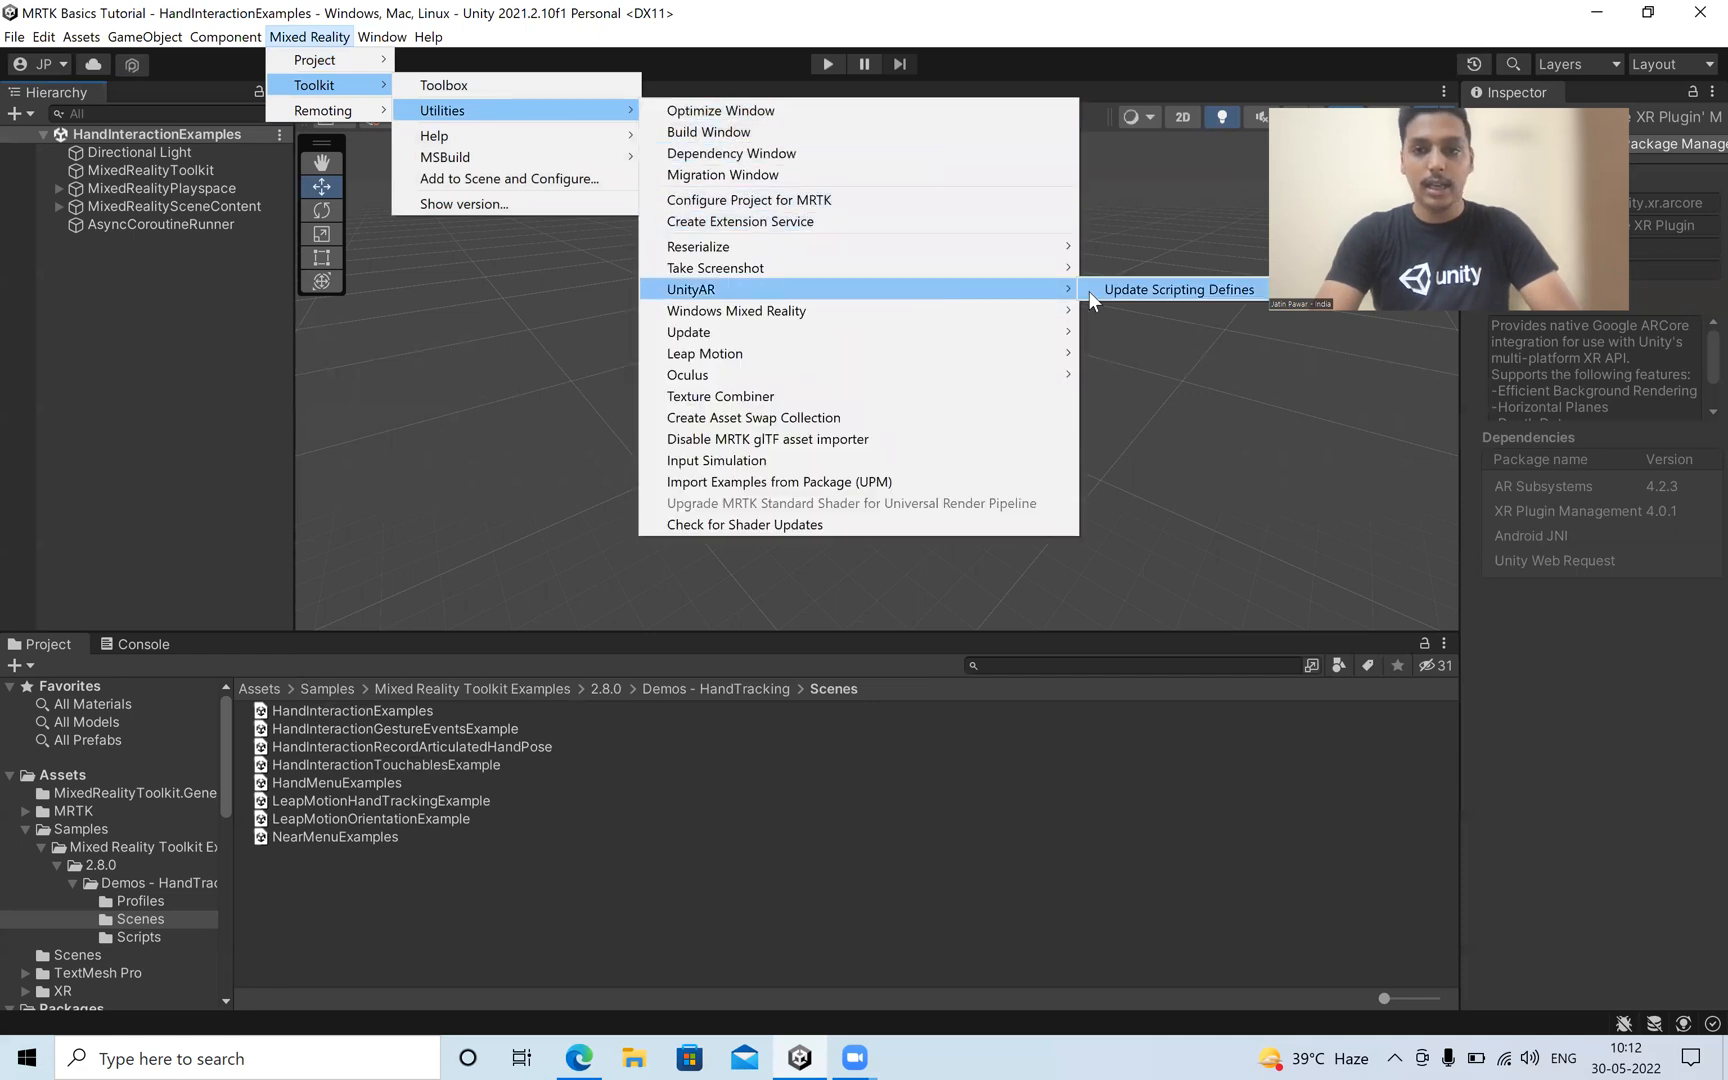
click(1235, 293)
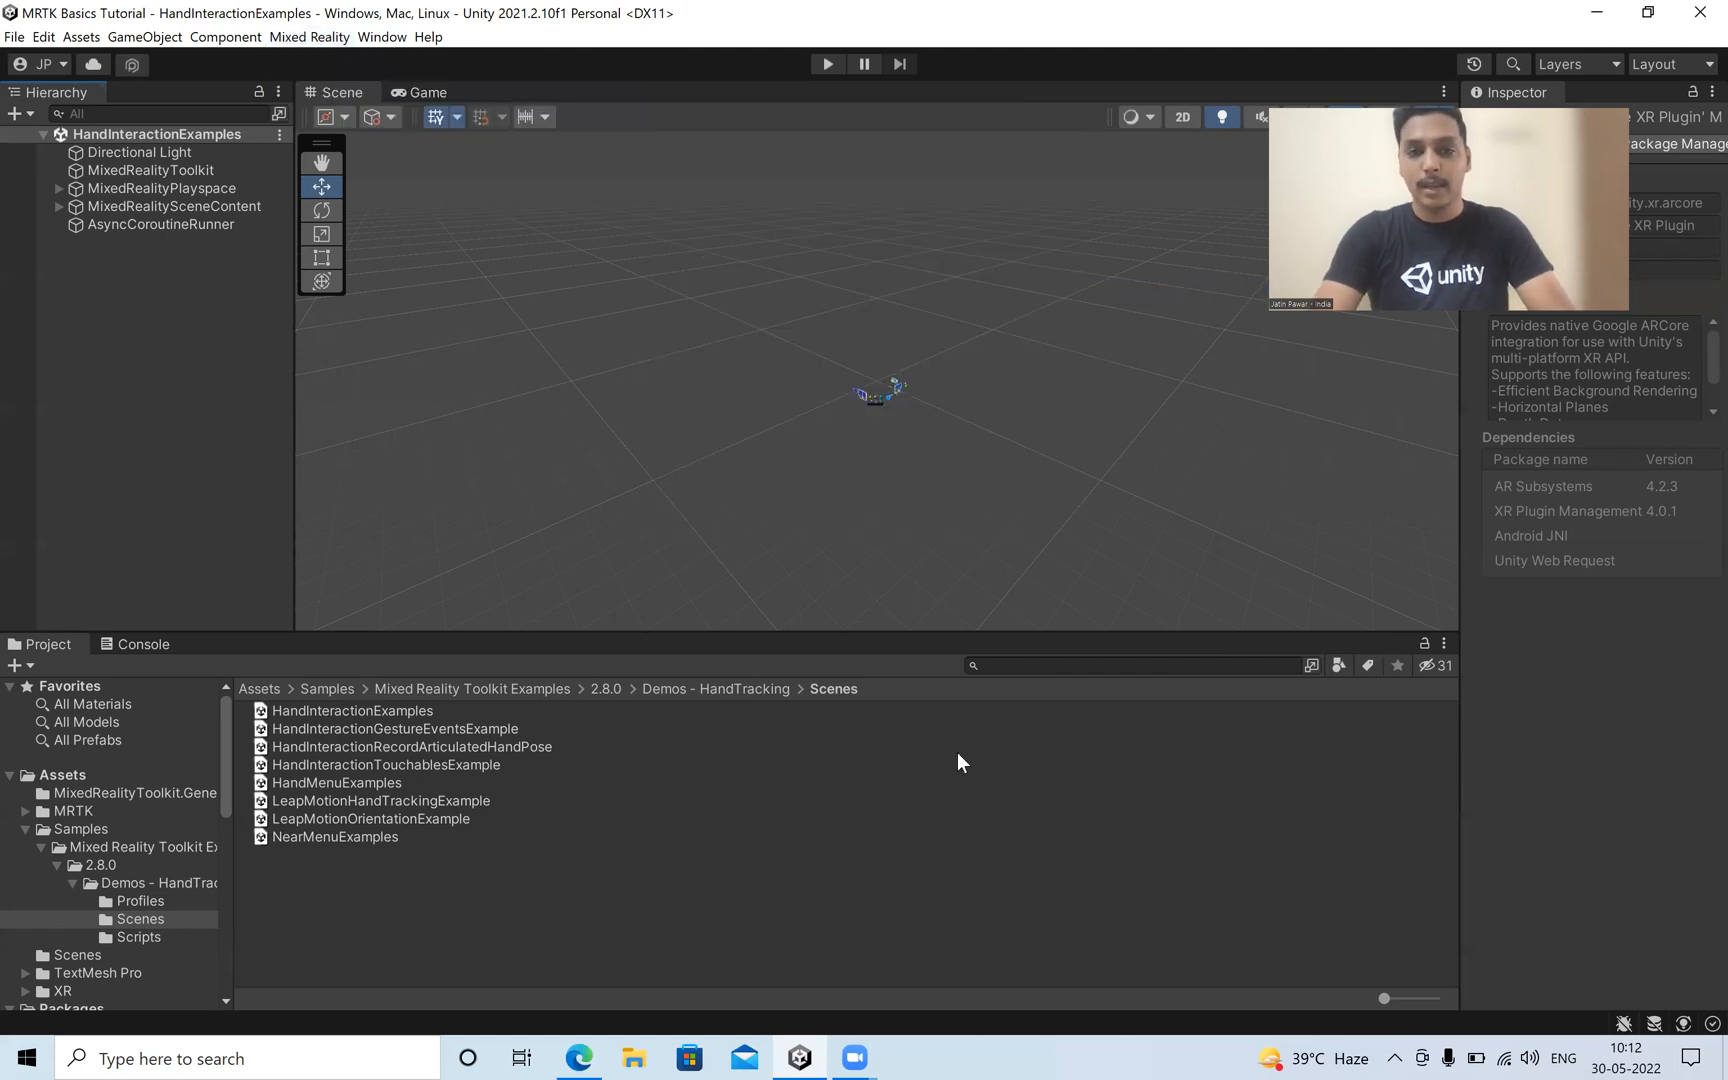
Switch to Edge and read the Microsoft guide on adding the MixedRealityToolkit to the scene and cloning the MRTK profile for the Unity AR camera.
key(alt+Tab)
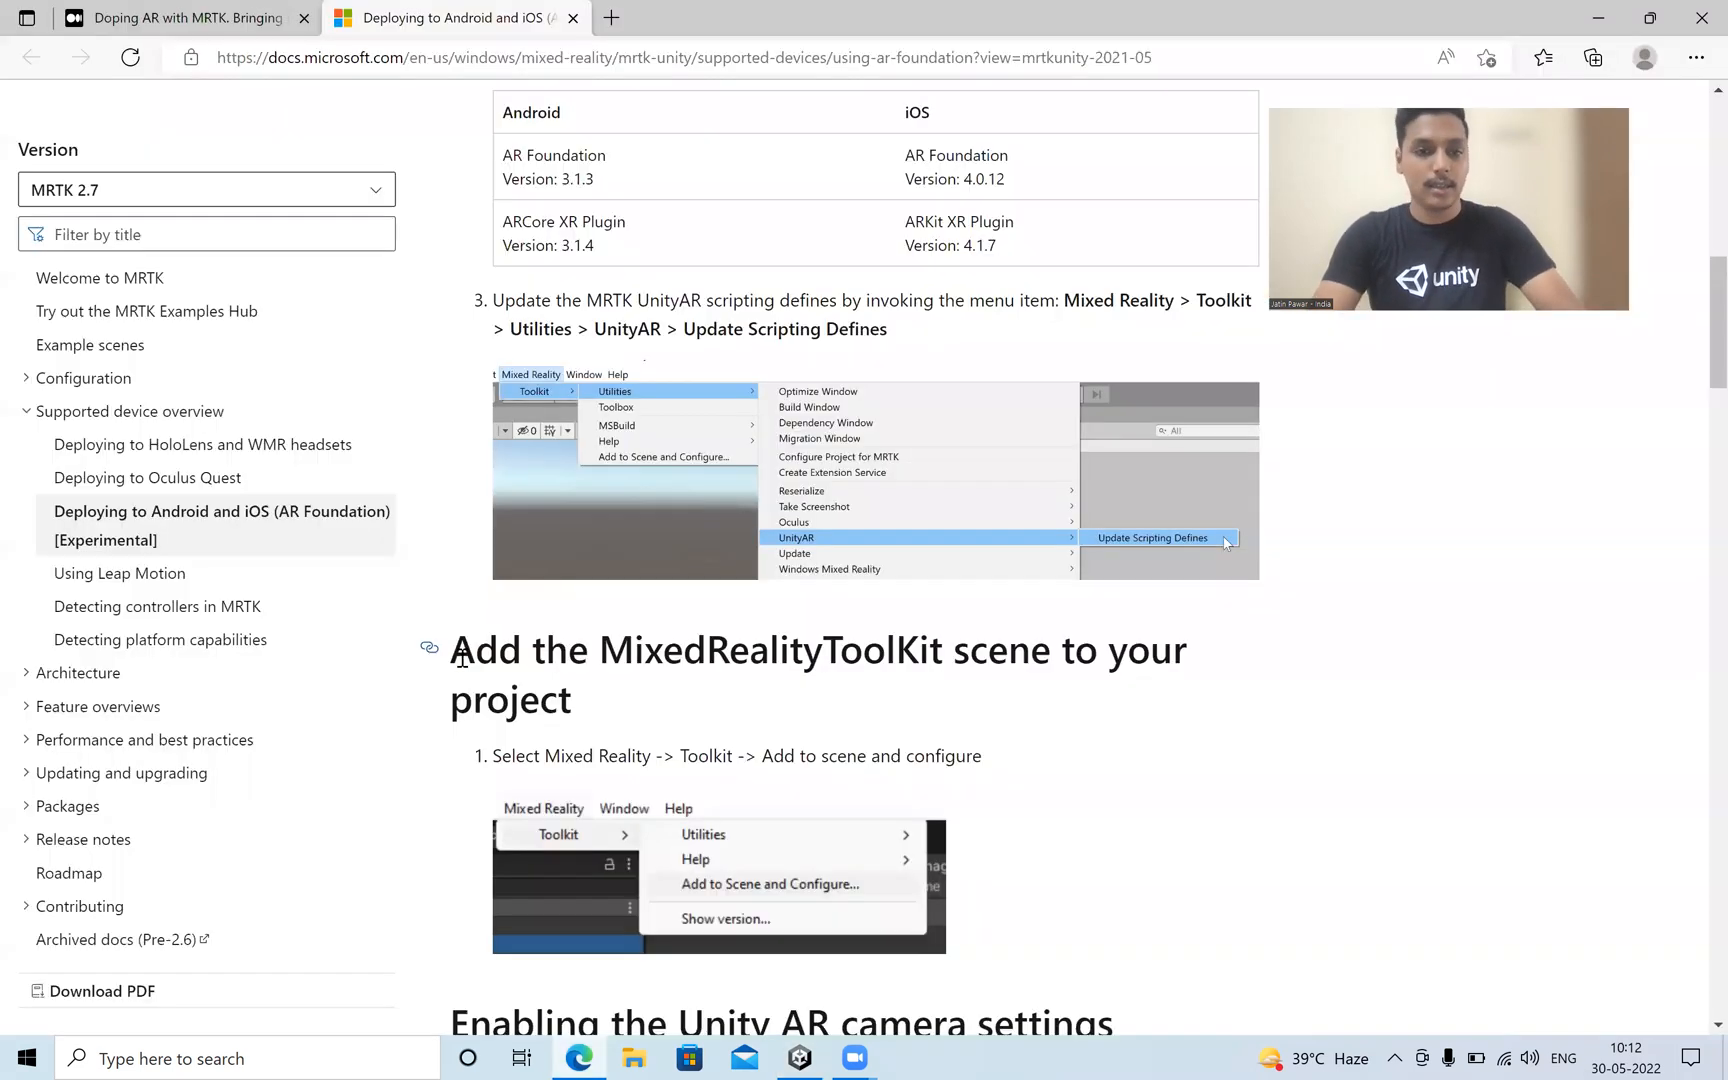
scroll(638, 622, down, 1)
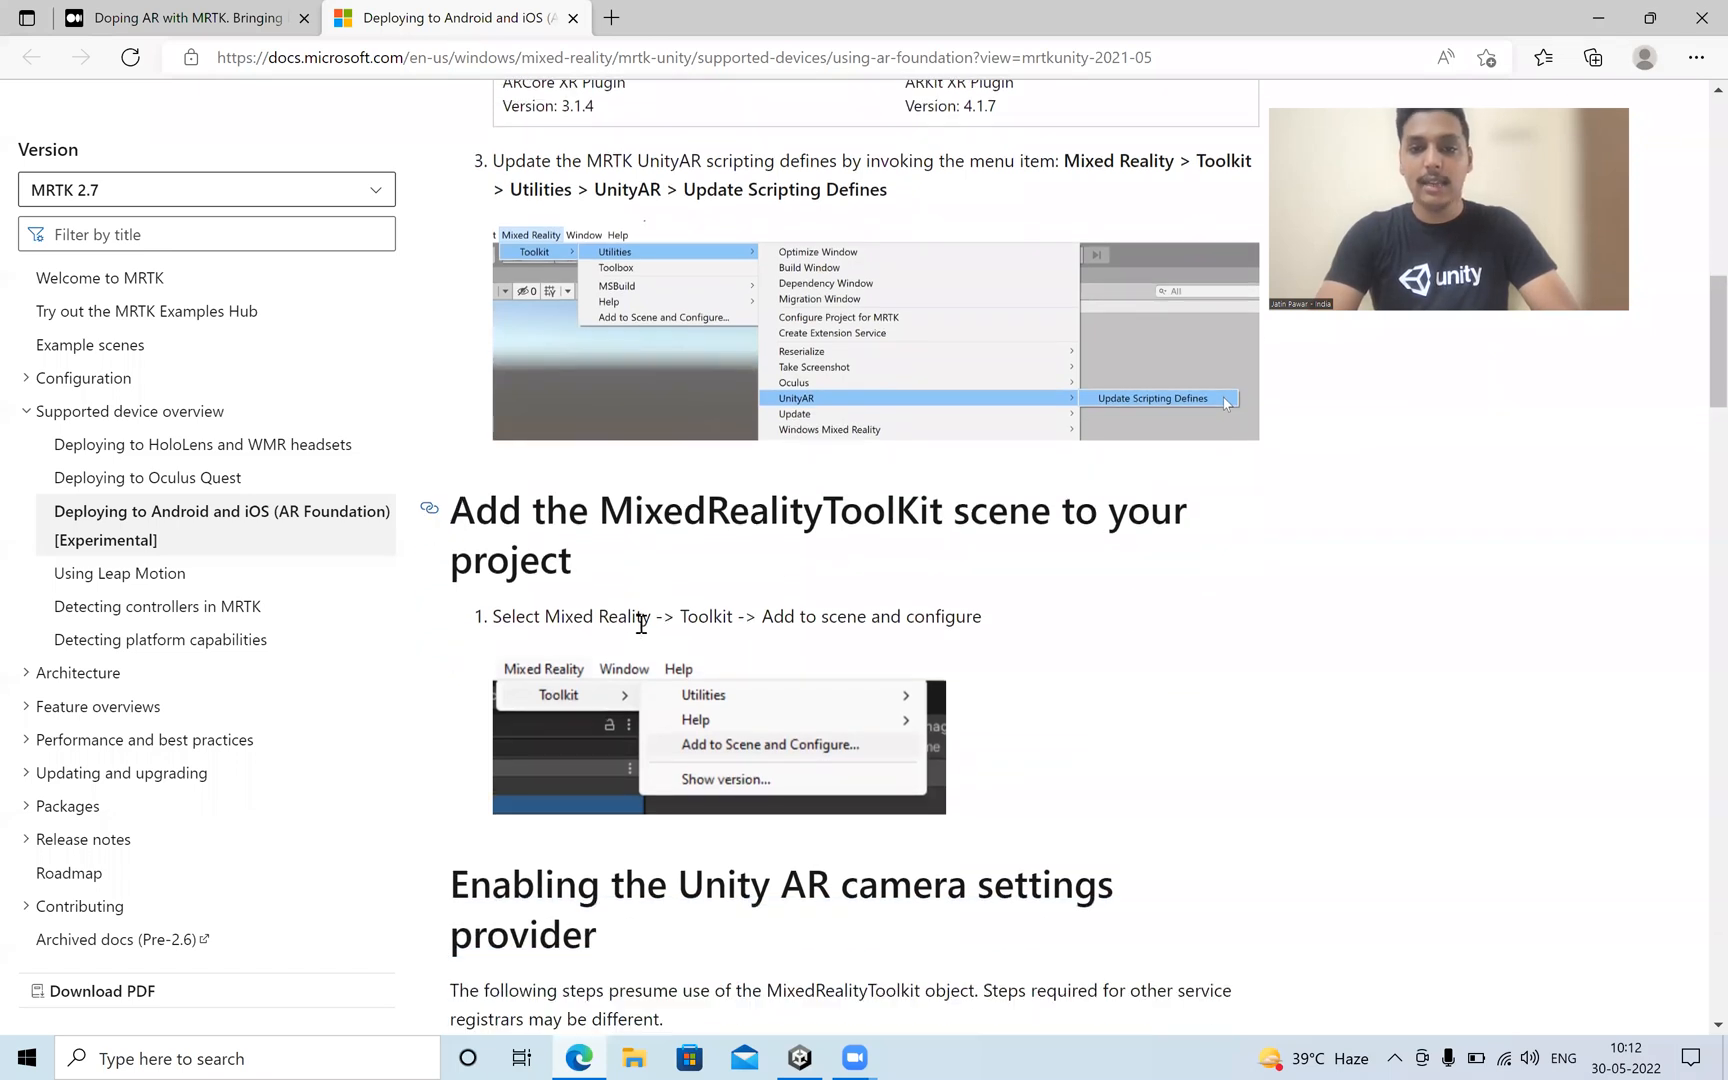
scroll(798, 686, down, 2)
scroll(798, 686, down, 3)
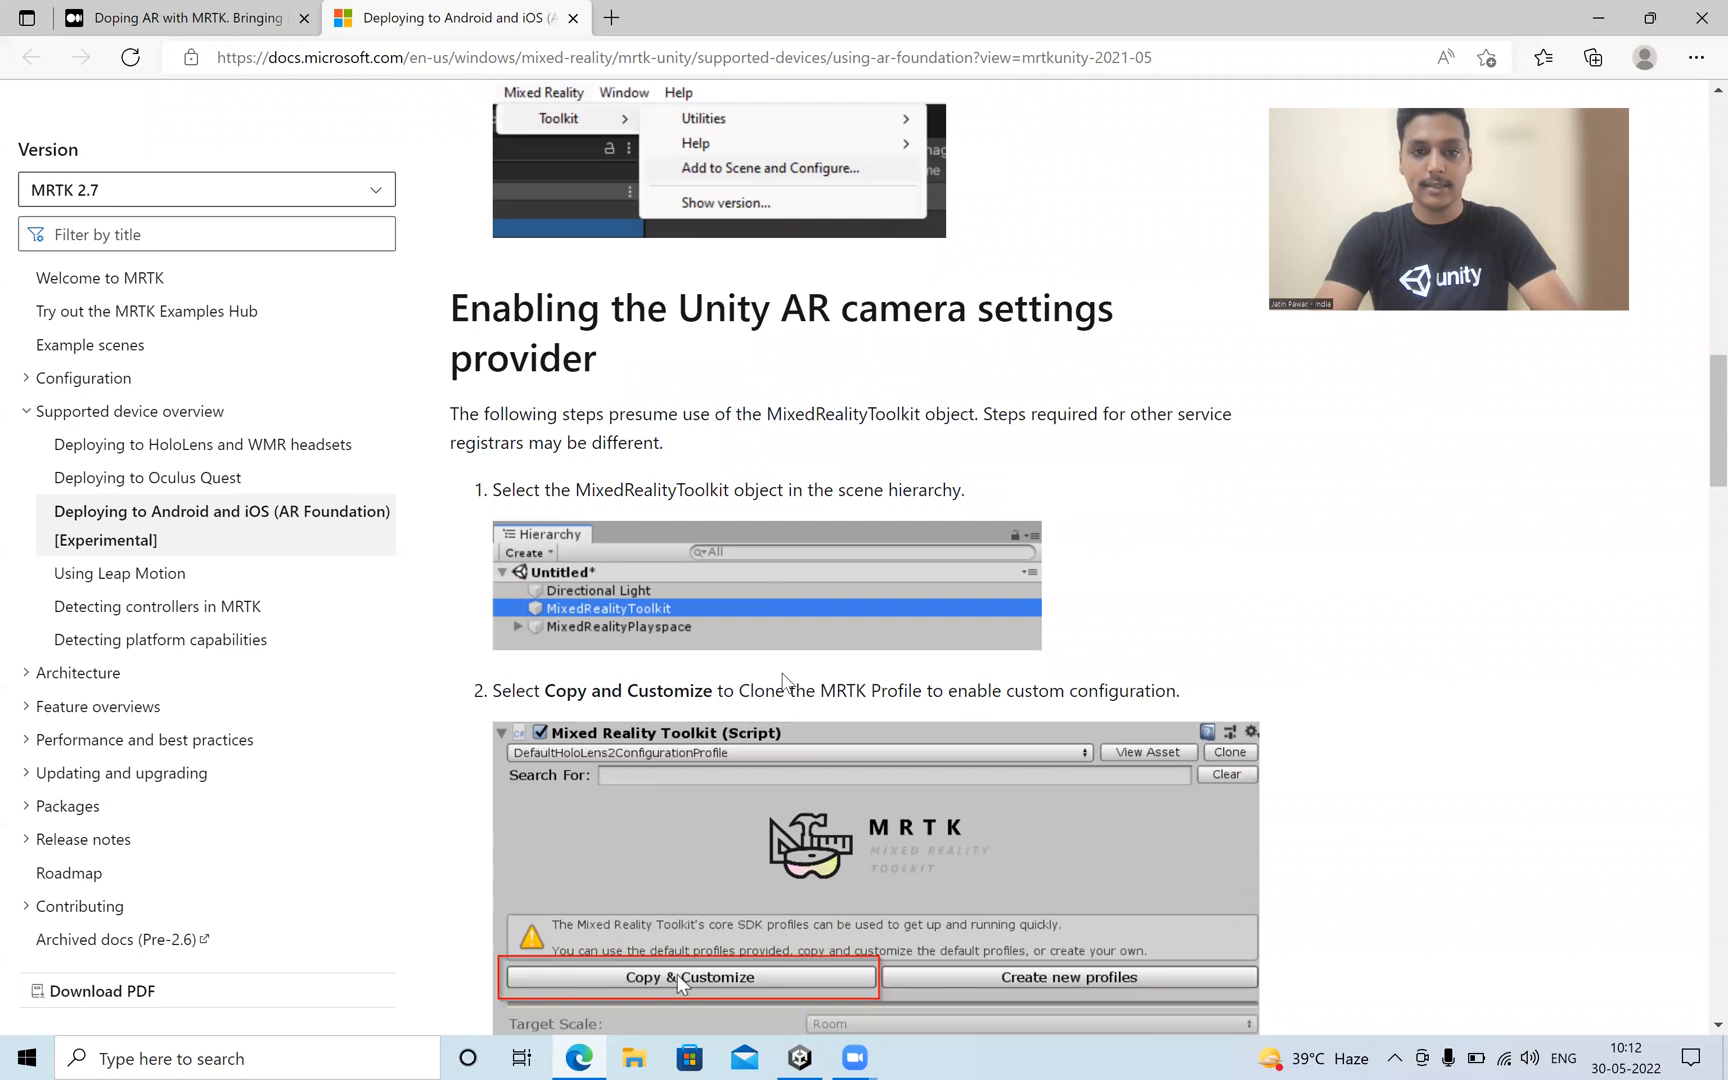
scroll(676, 973, up, 3)
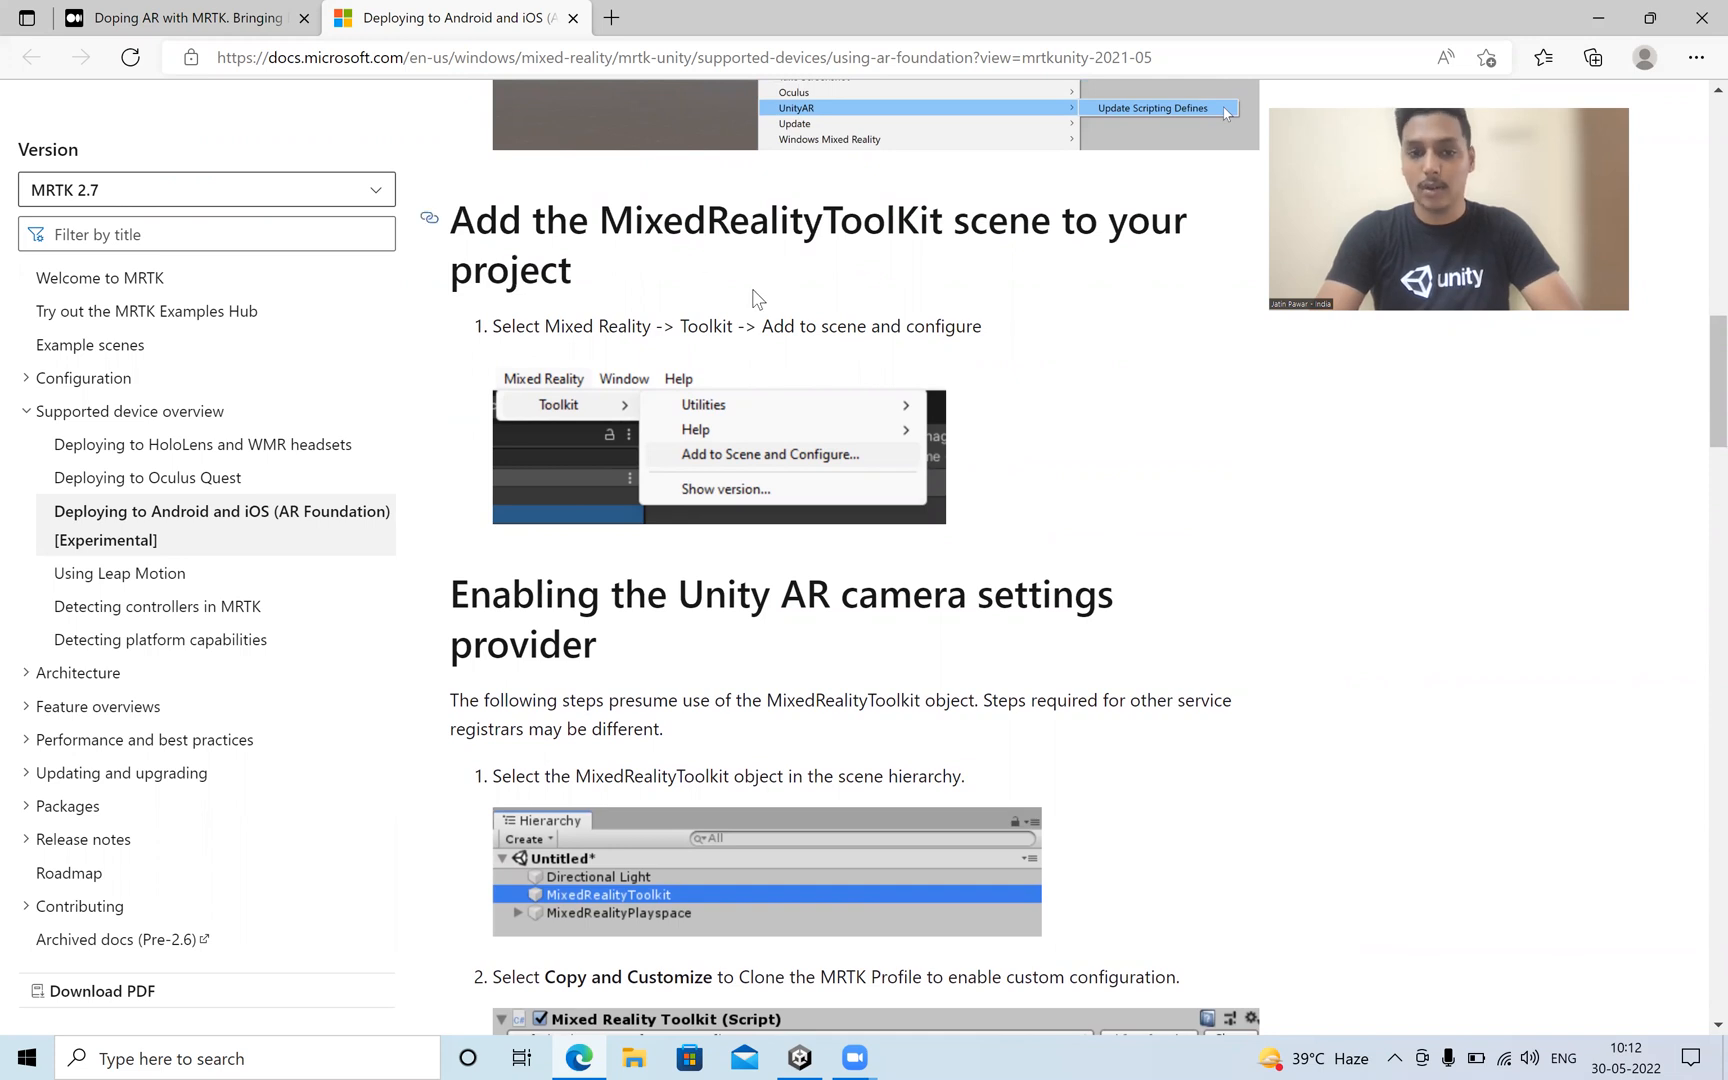
scroll(753, 297, down, 2)
scroll(748, 296, down, 2)
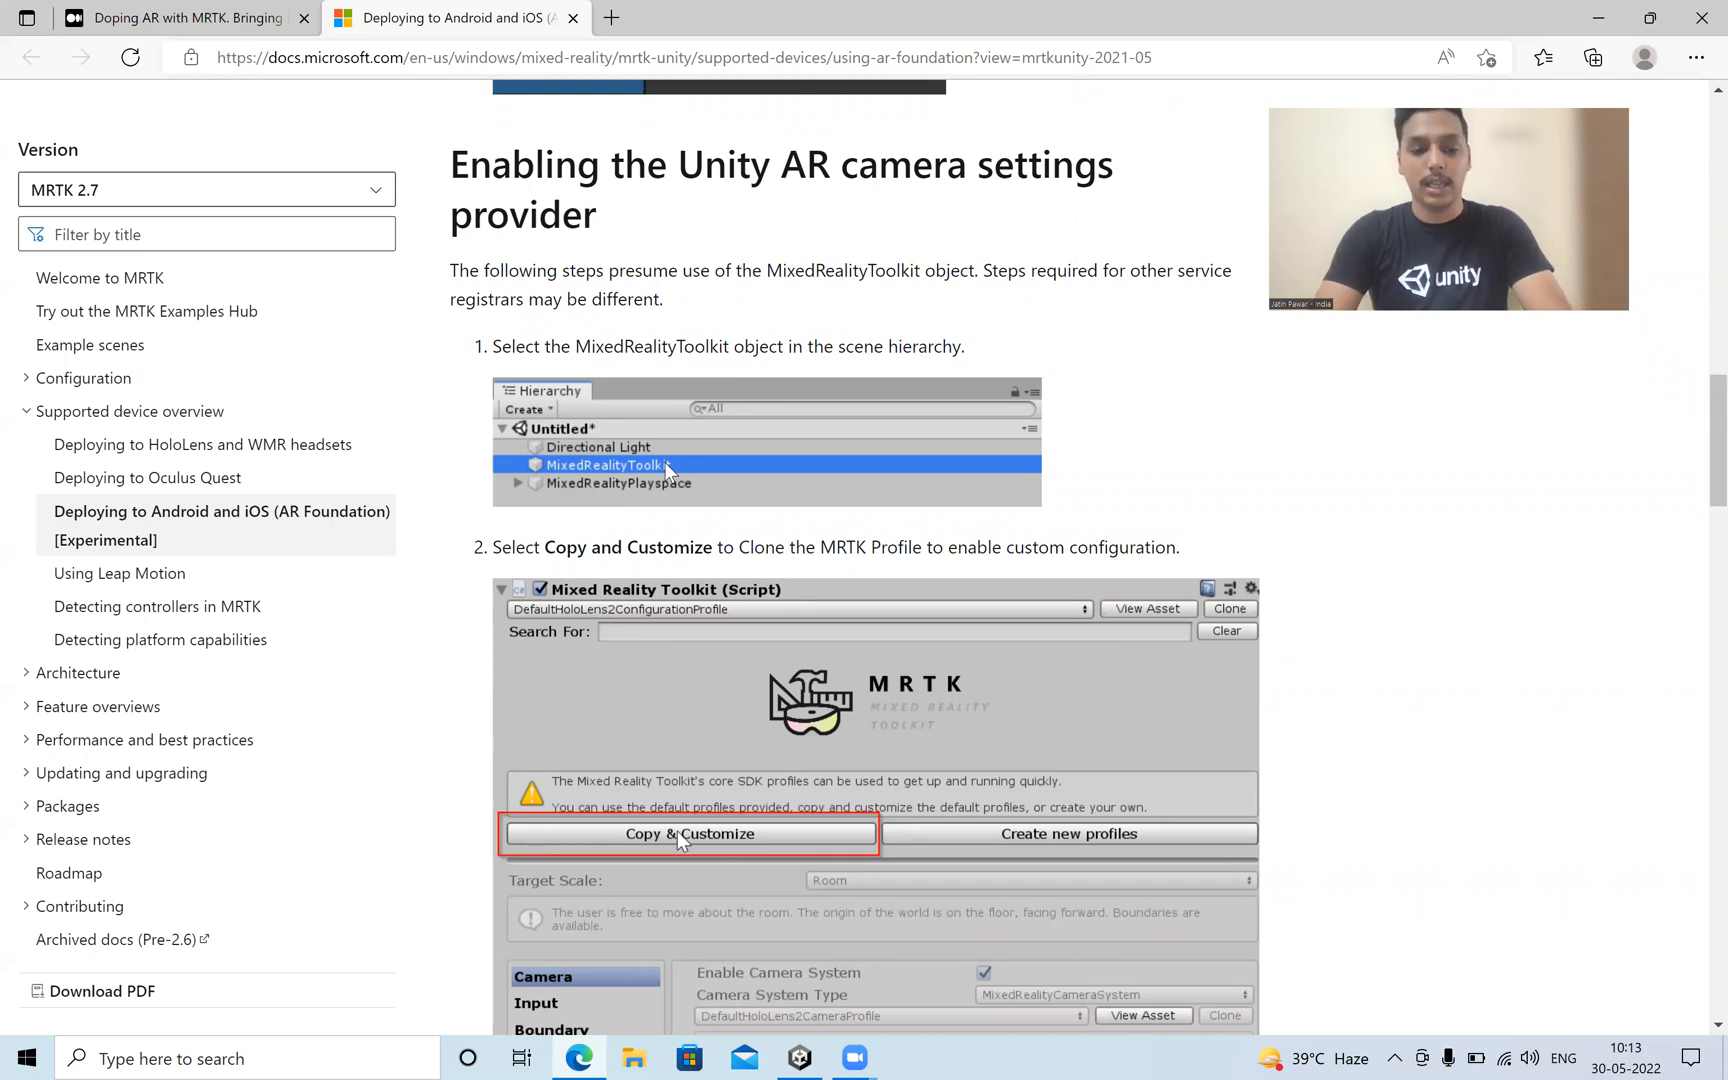
Switch to Unity, widen the Inspector for the MixedRealityToolkit object and clone its default configuration profile as "Custom MixedRealityToolkitConfigurationProfile".
key(alt+Tab)
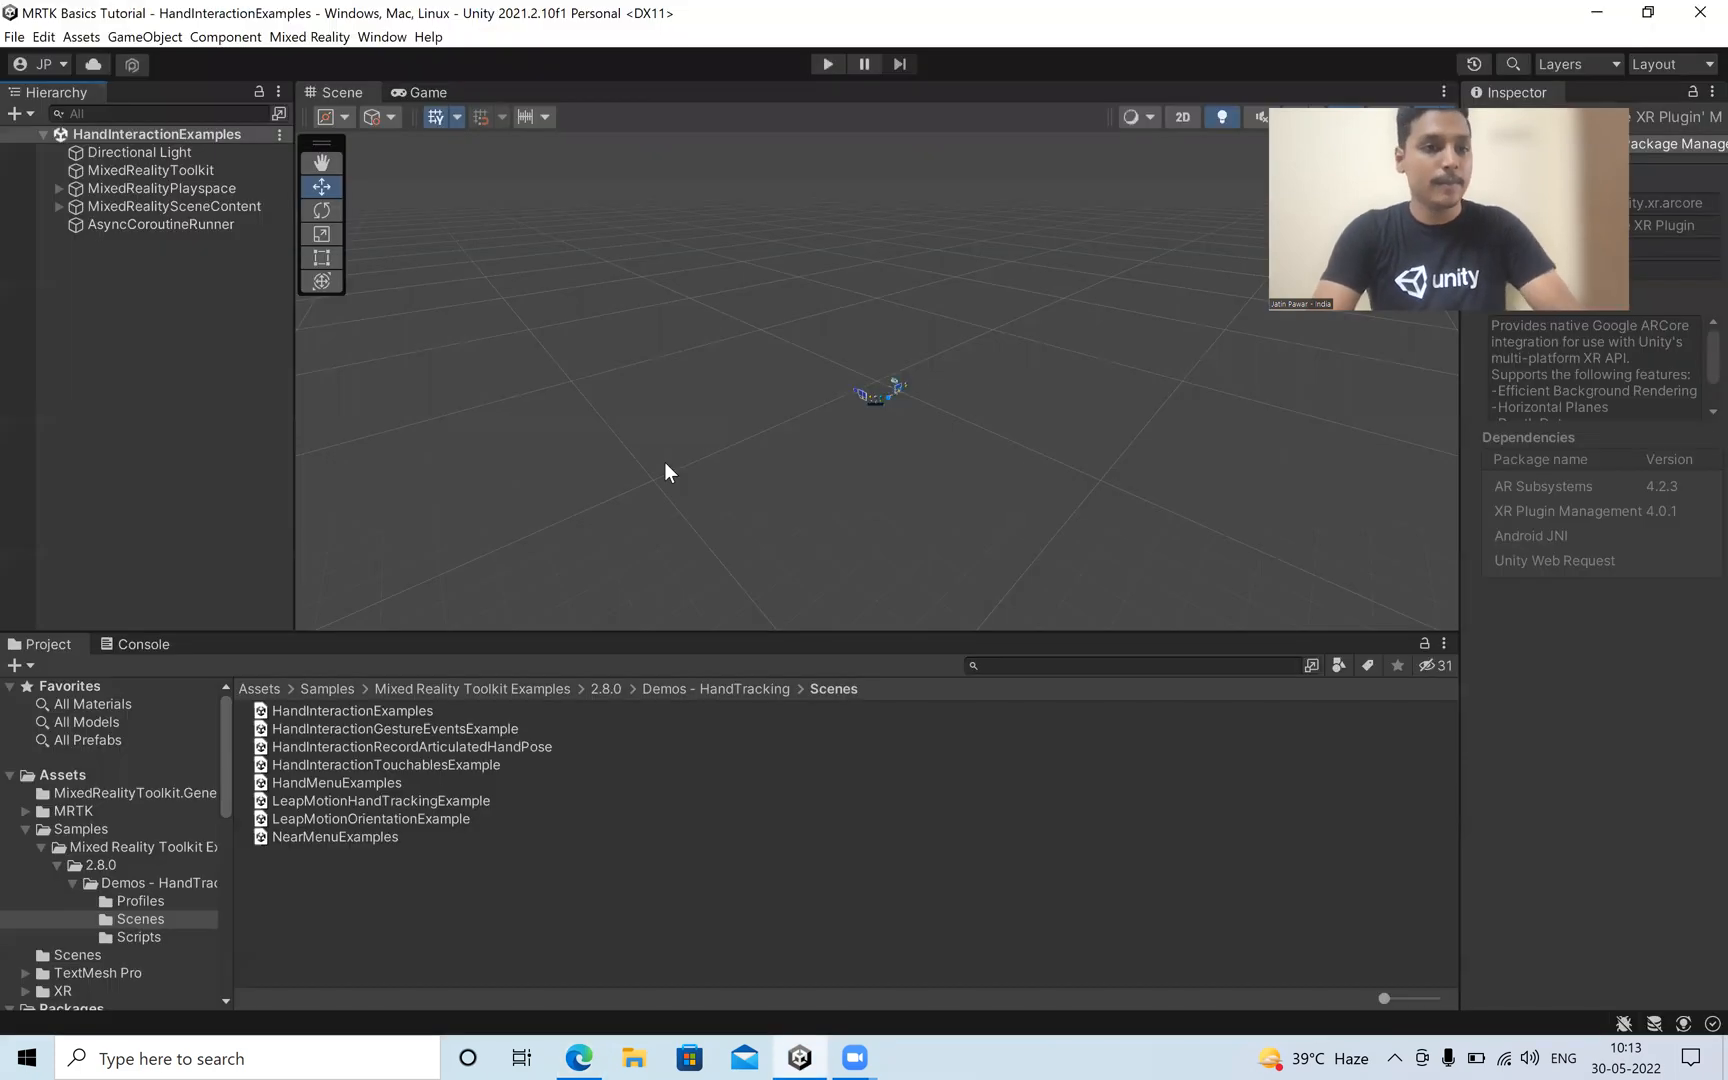
click(152, 170)
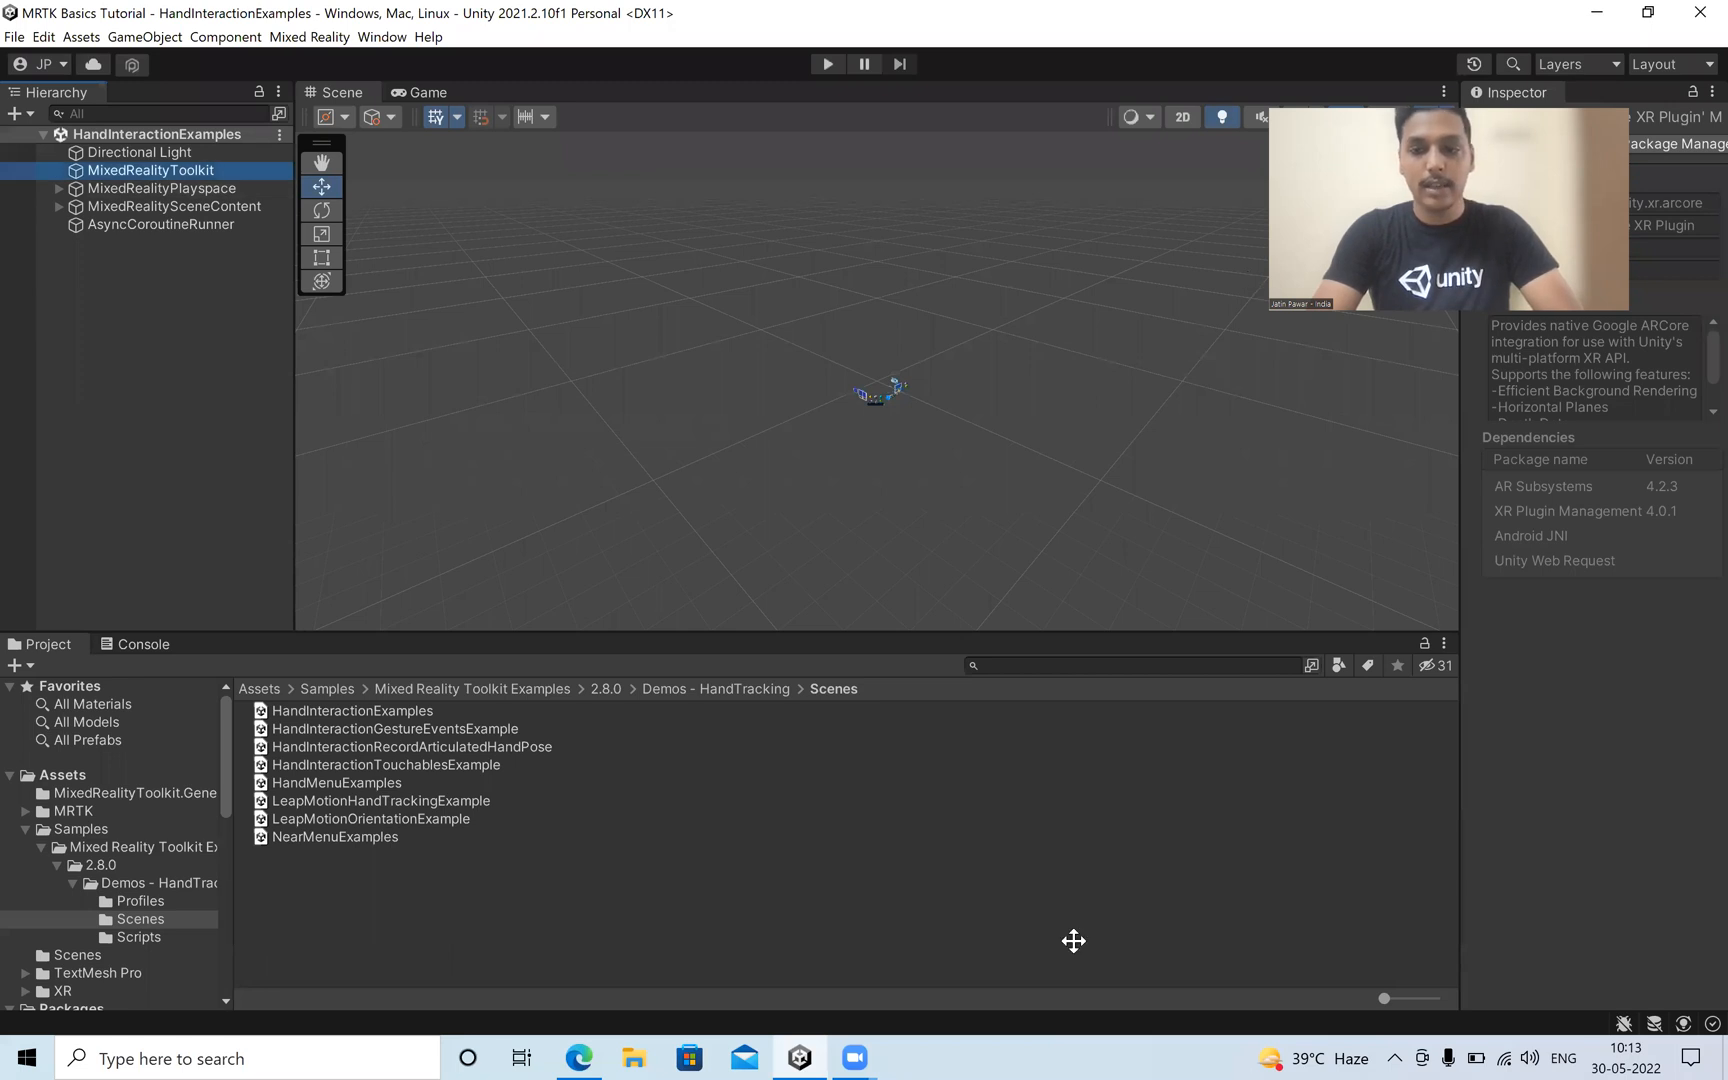
drag(1459, 520, 1176, 490)
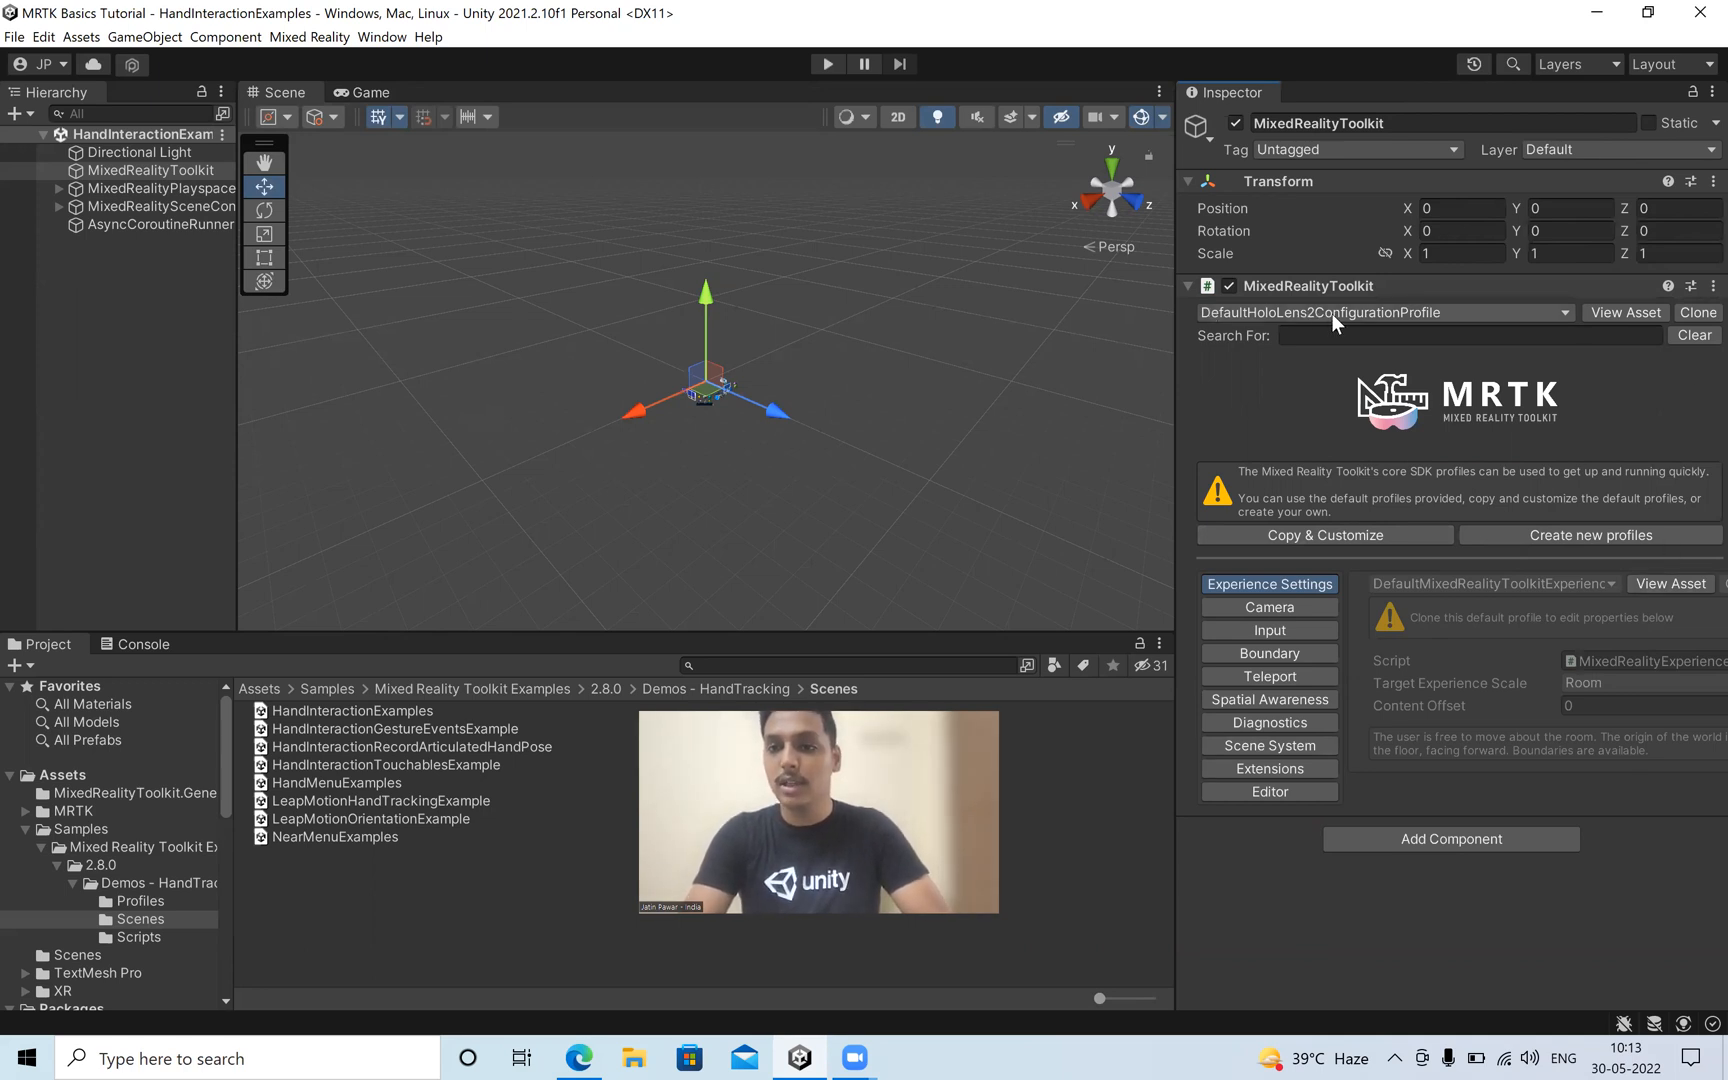
click(1376, 542)
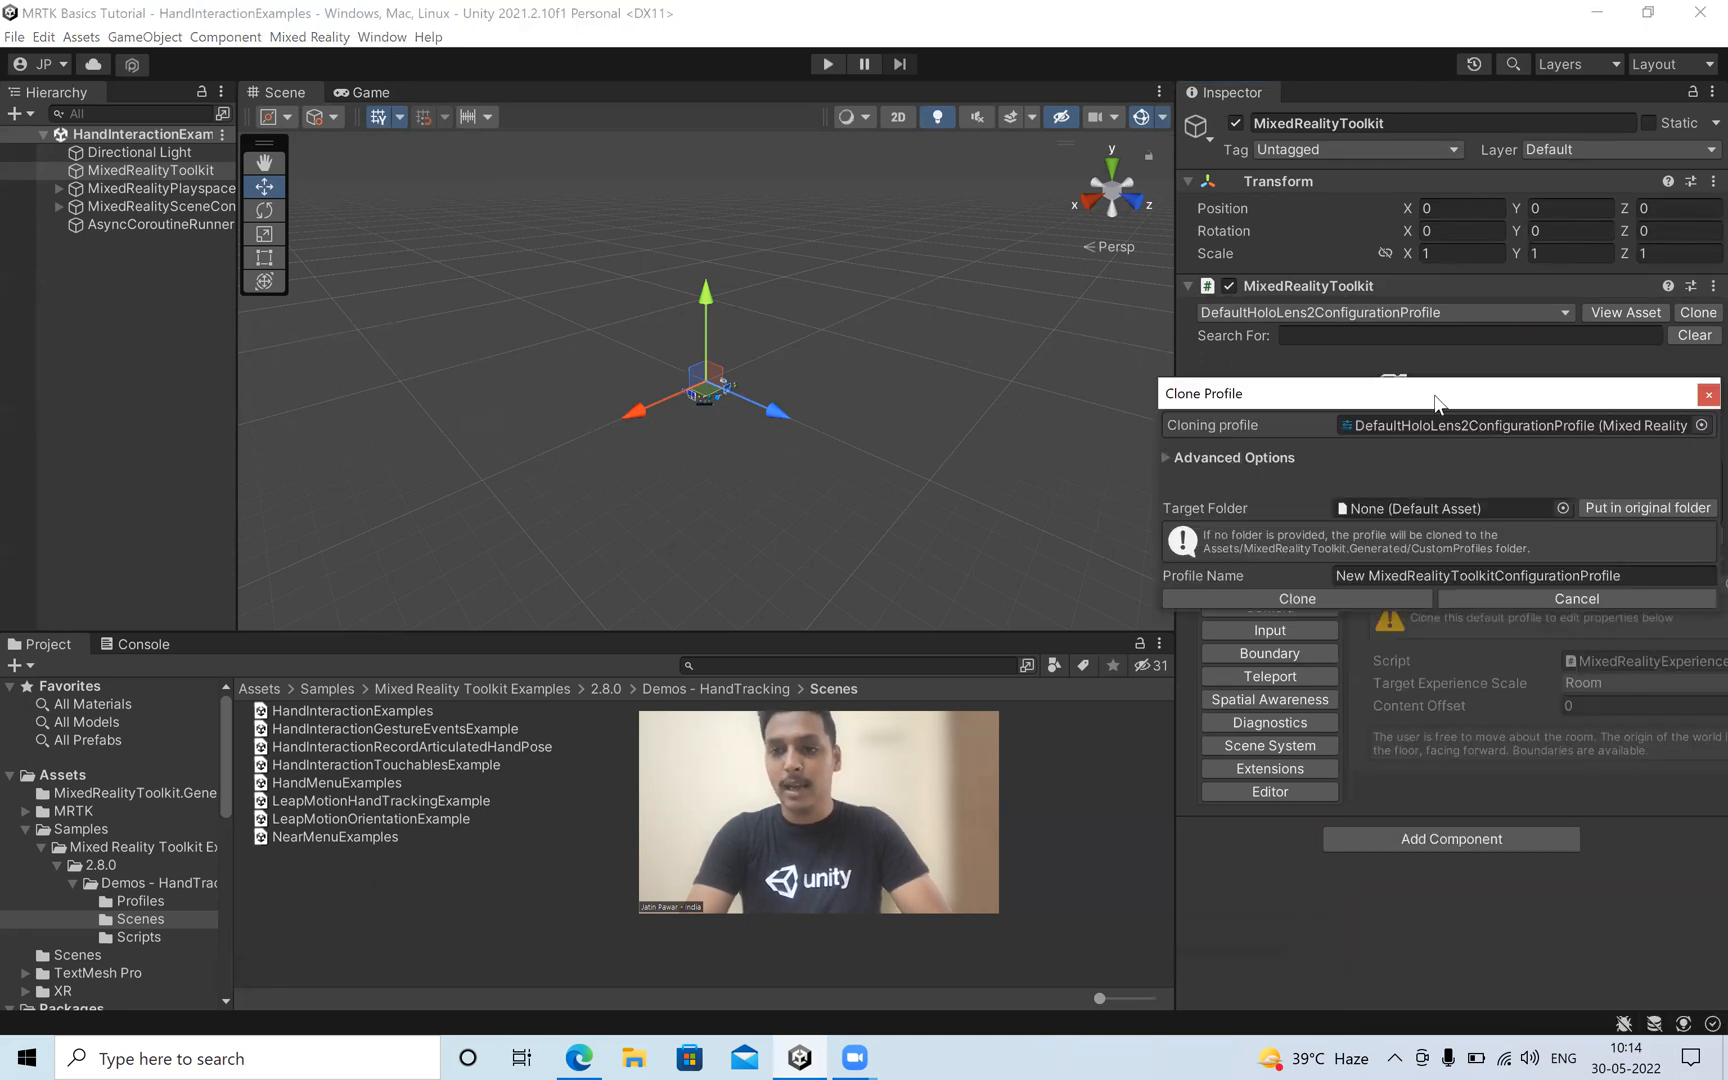
drag(1495, 400, 1051, 303)
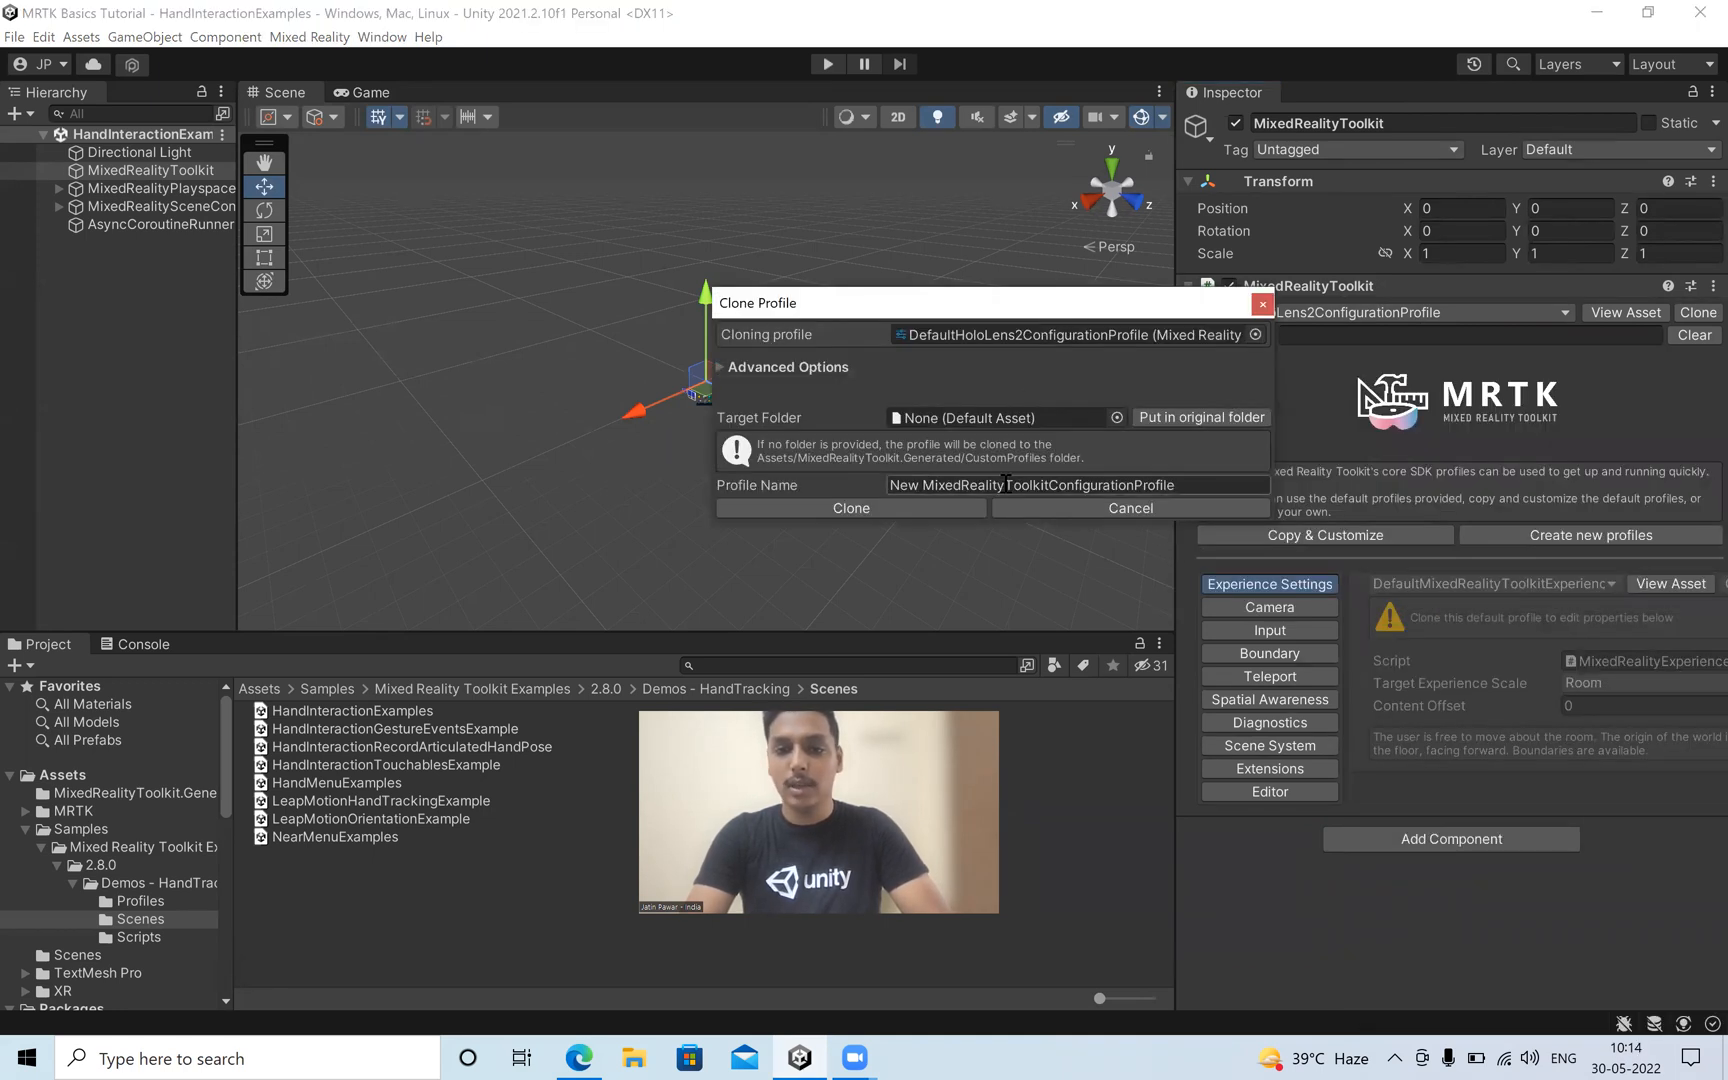
double_click(901, 484)
text(Custom)
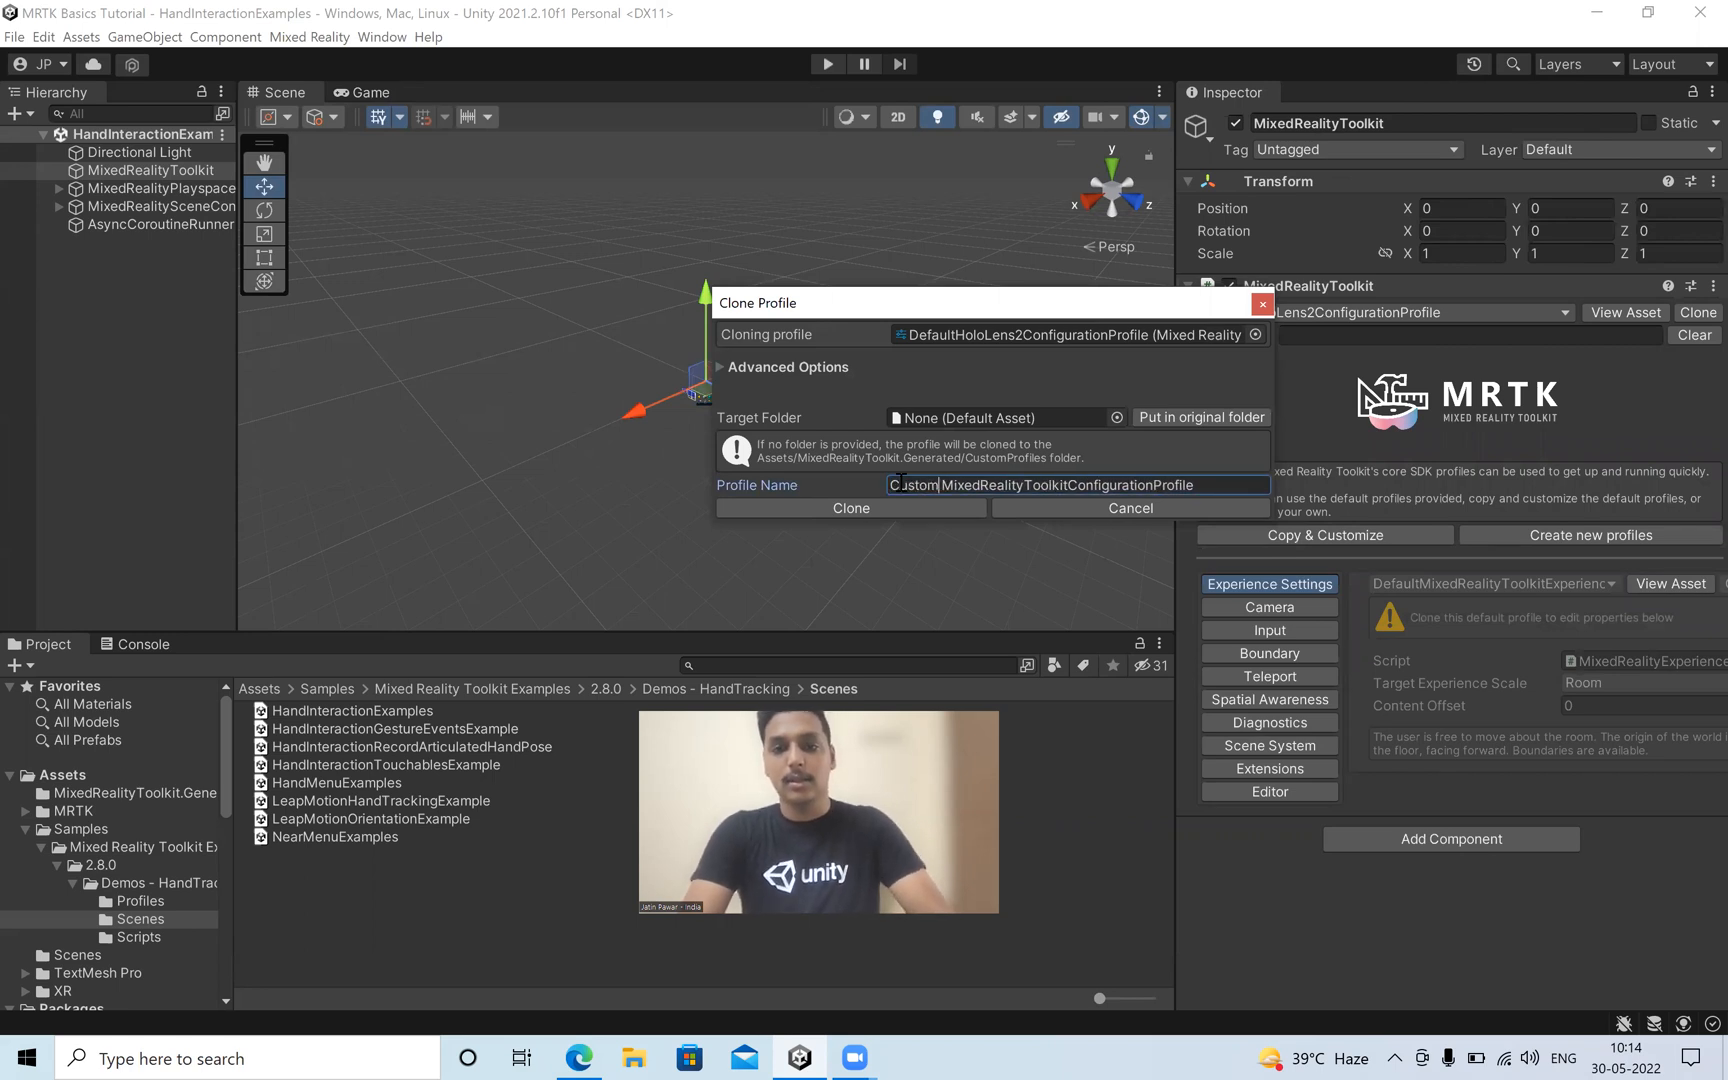
click(958, 512)
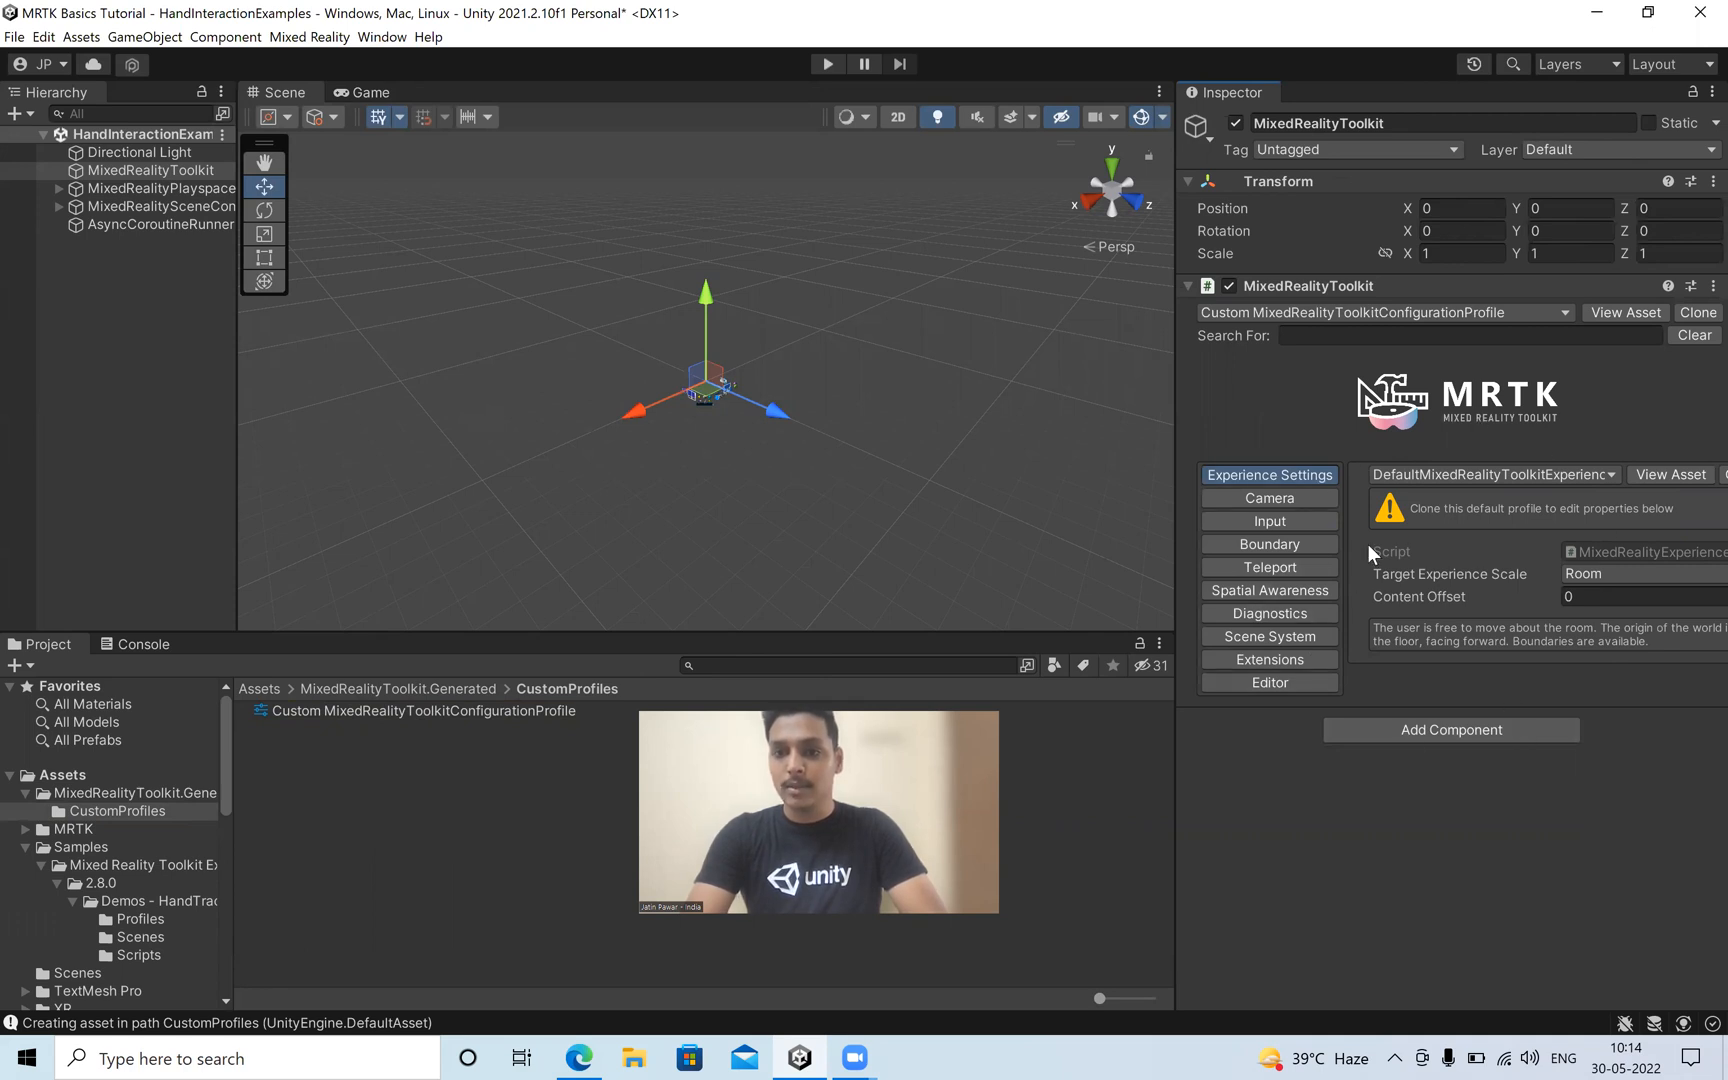
Clone the default HoloLens 2 camera profile as "Custom MixedRealityCameraProfile" and expand its Camera Settings Providers and Display Settings.
click(1292, 498)
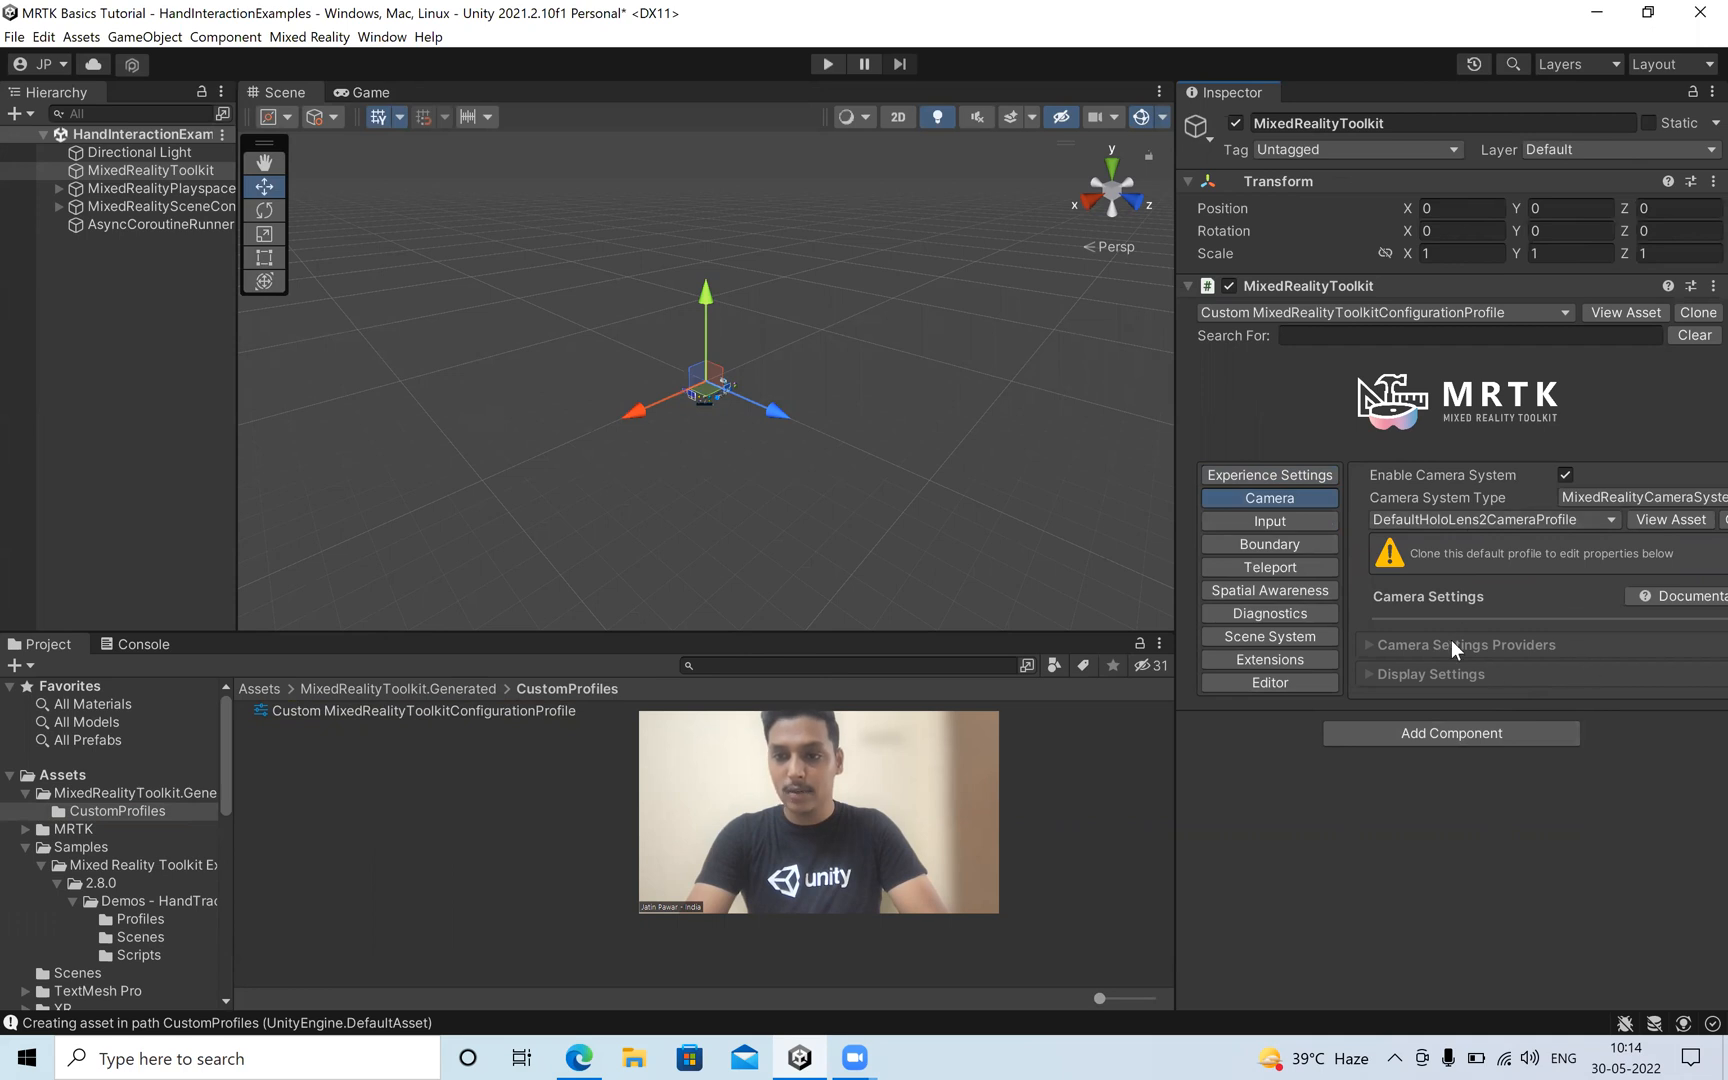
drag(1168, 428, 1028, 421)
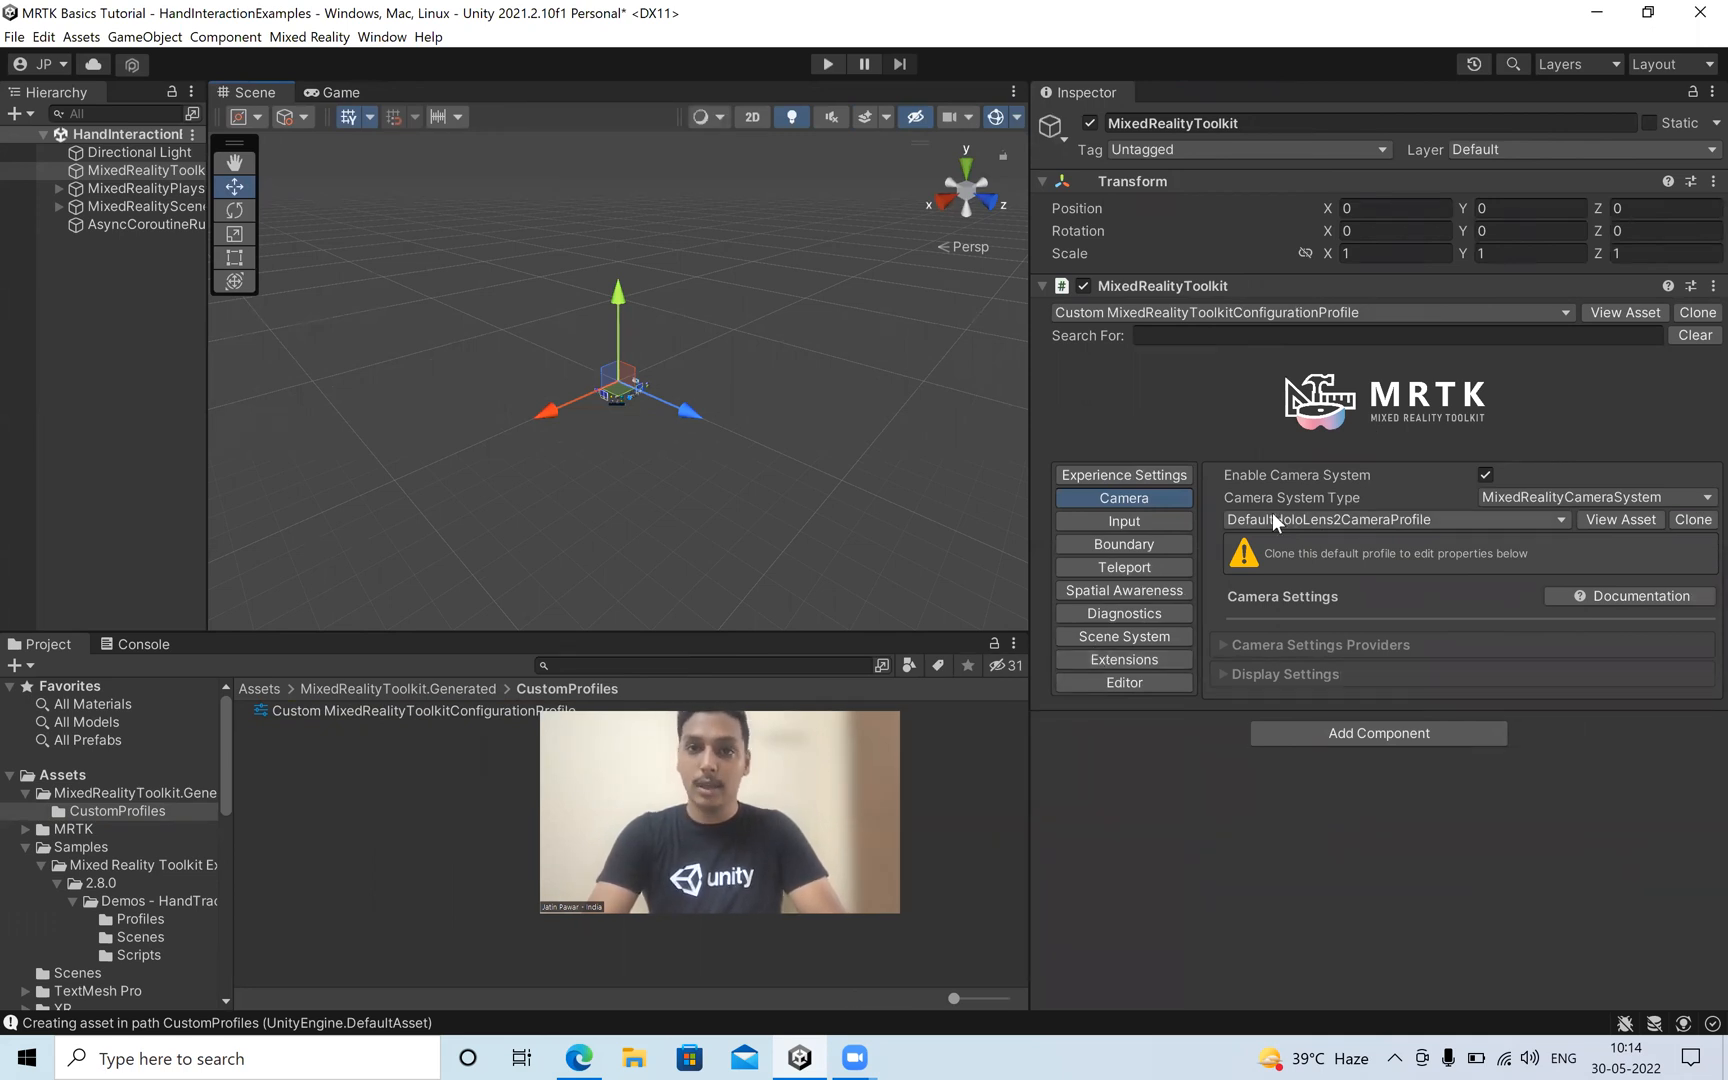
click(1693, 519)
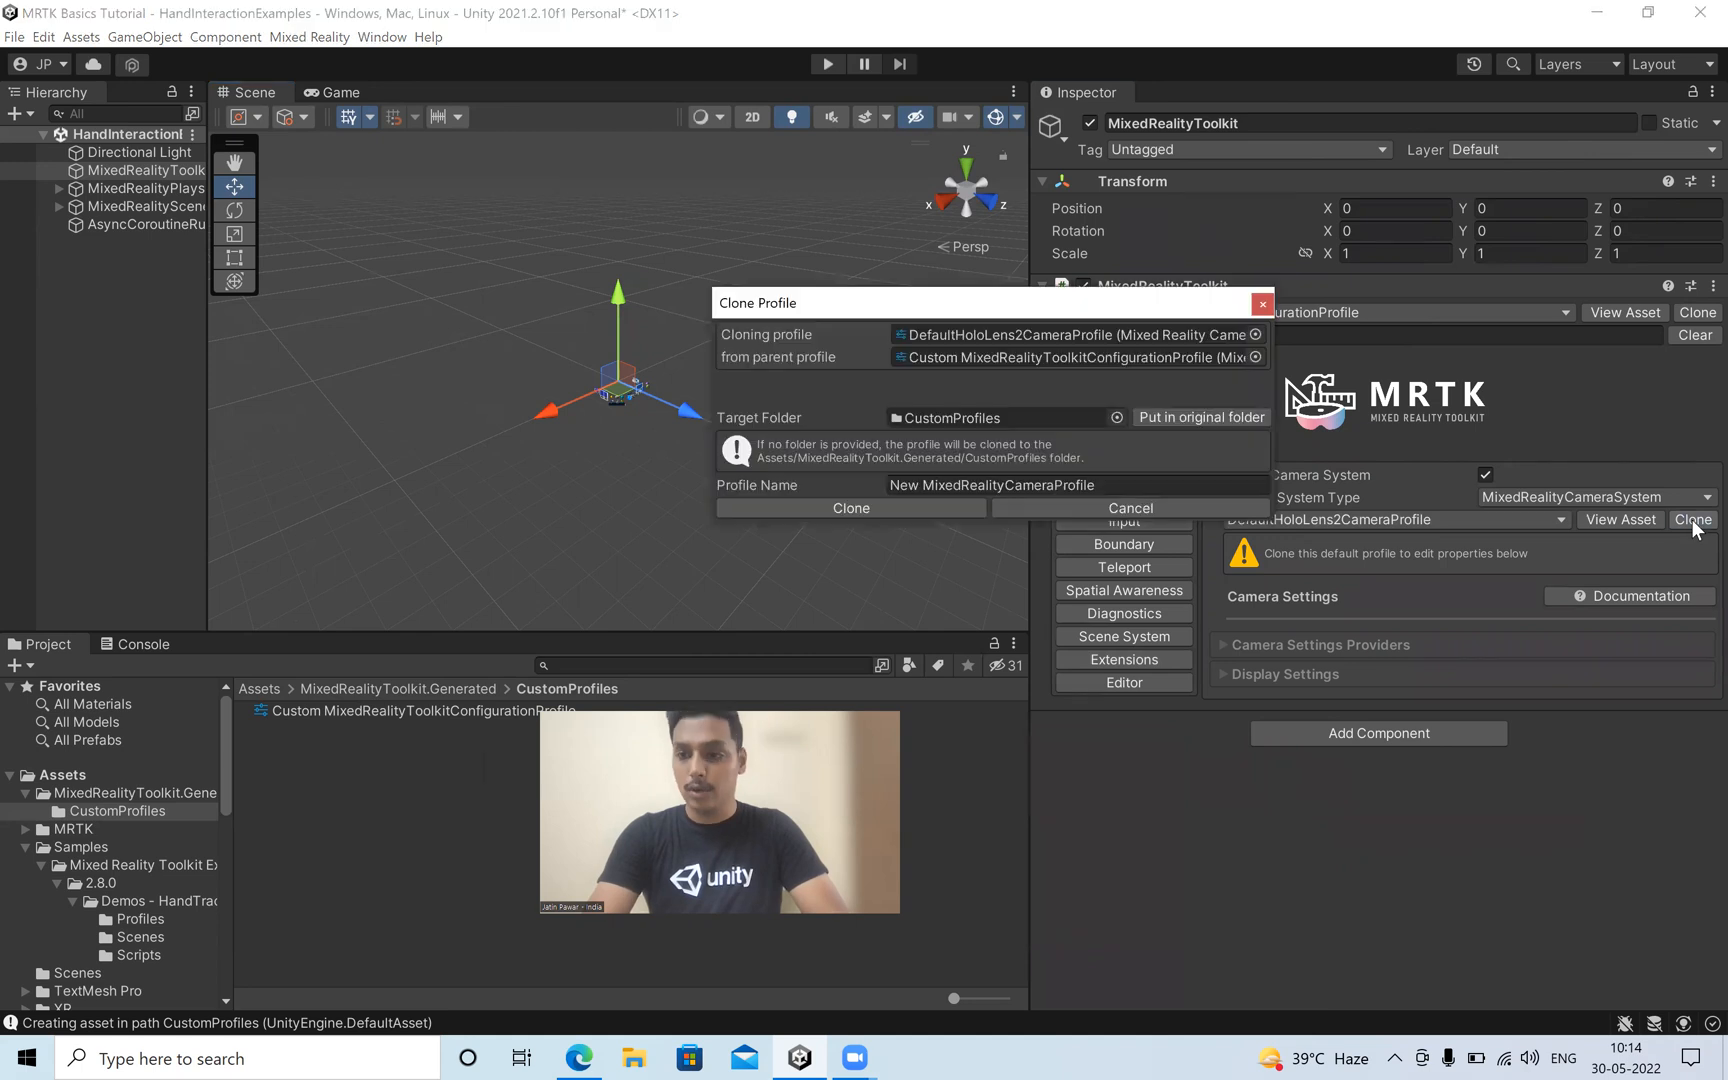
click(920, 485)
double_click(906, 484)
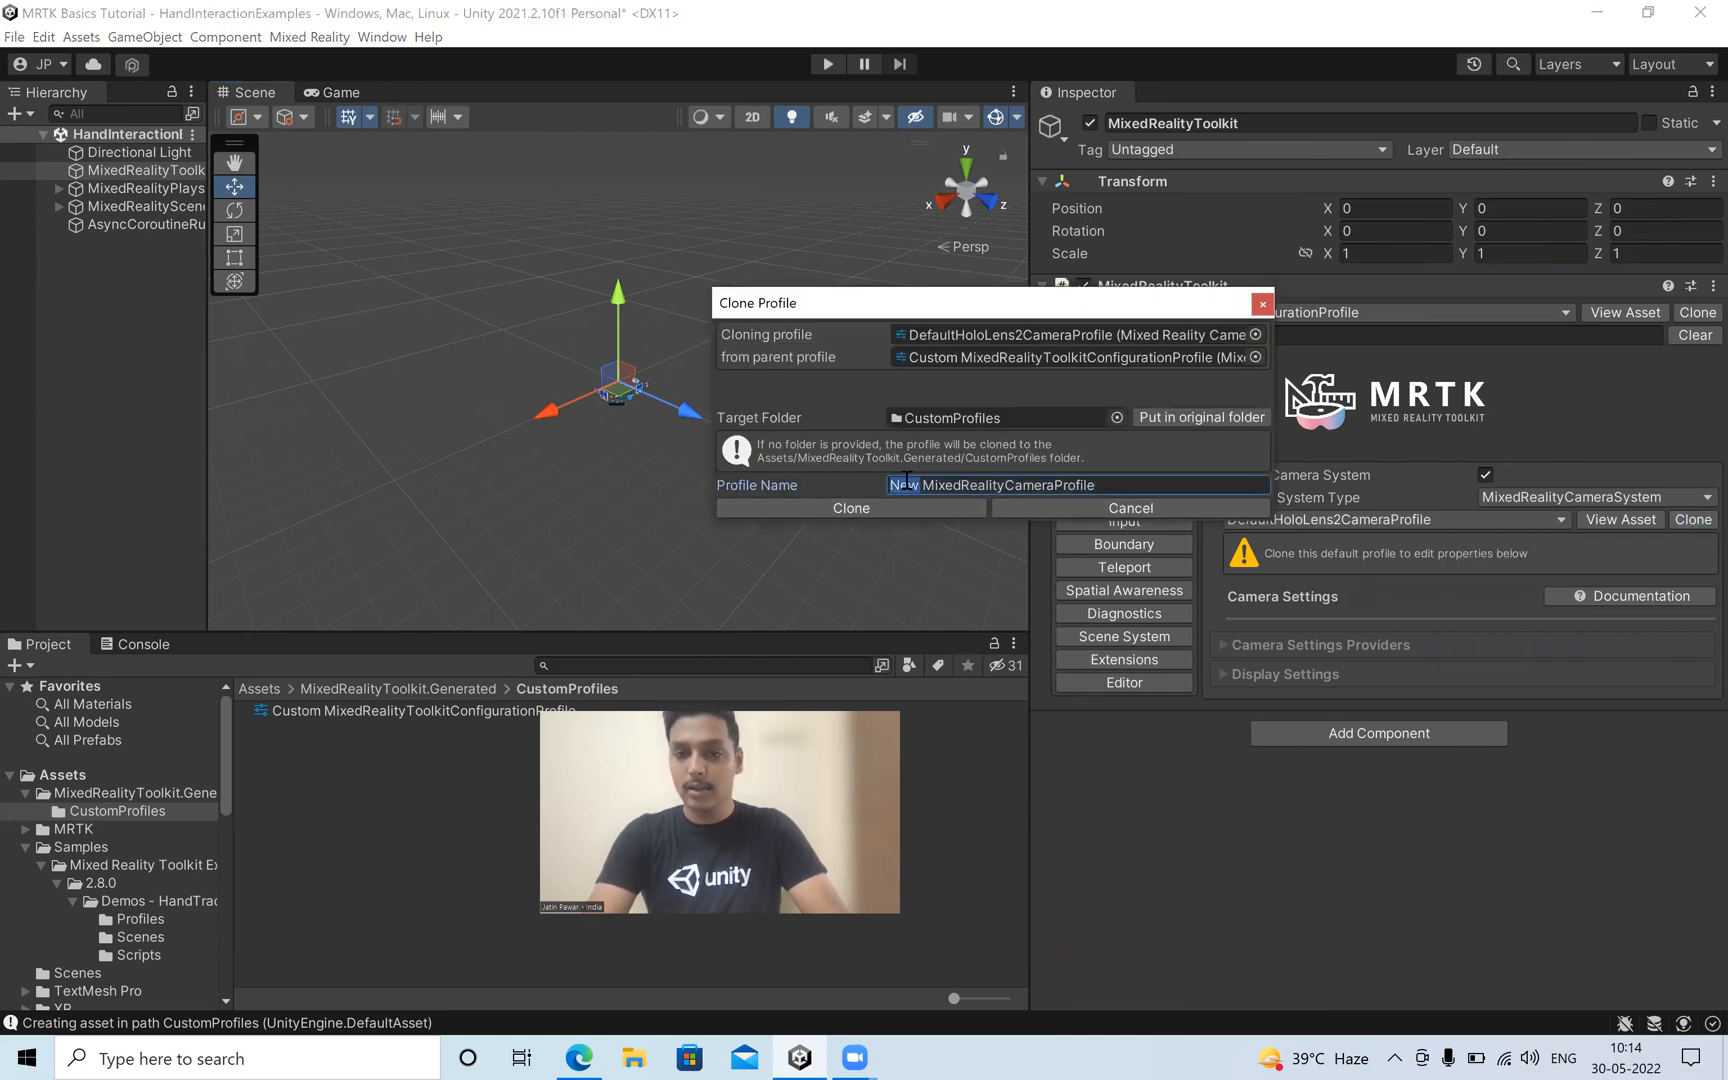
text(Custom)
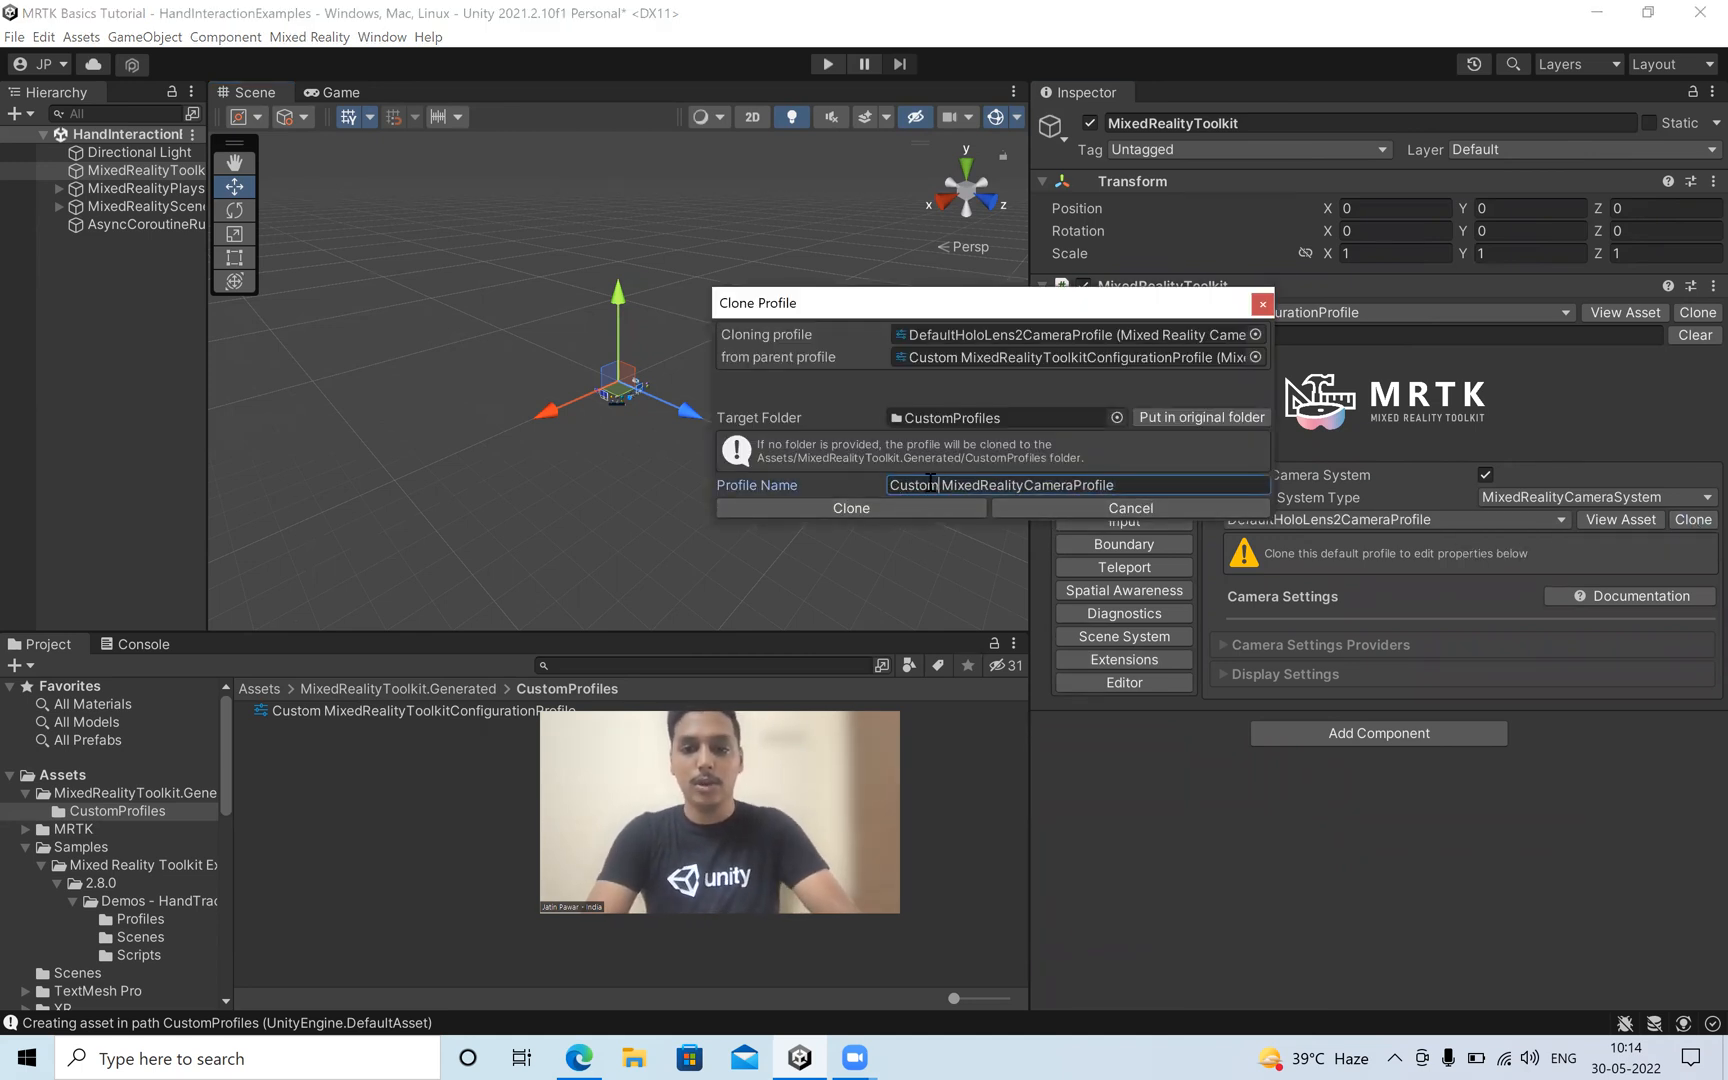
click(949, 507)
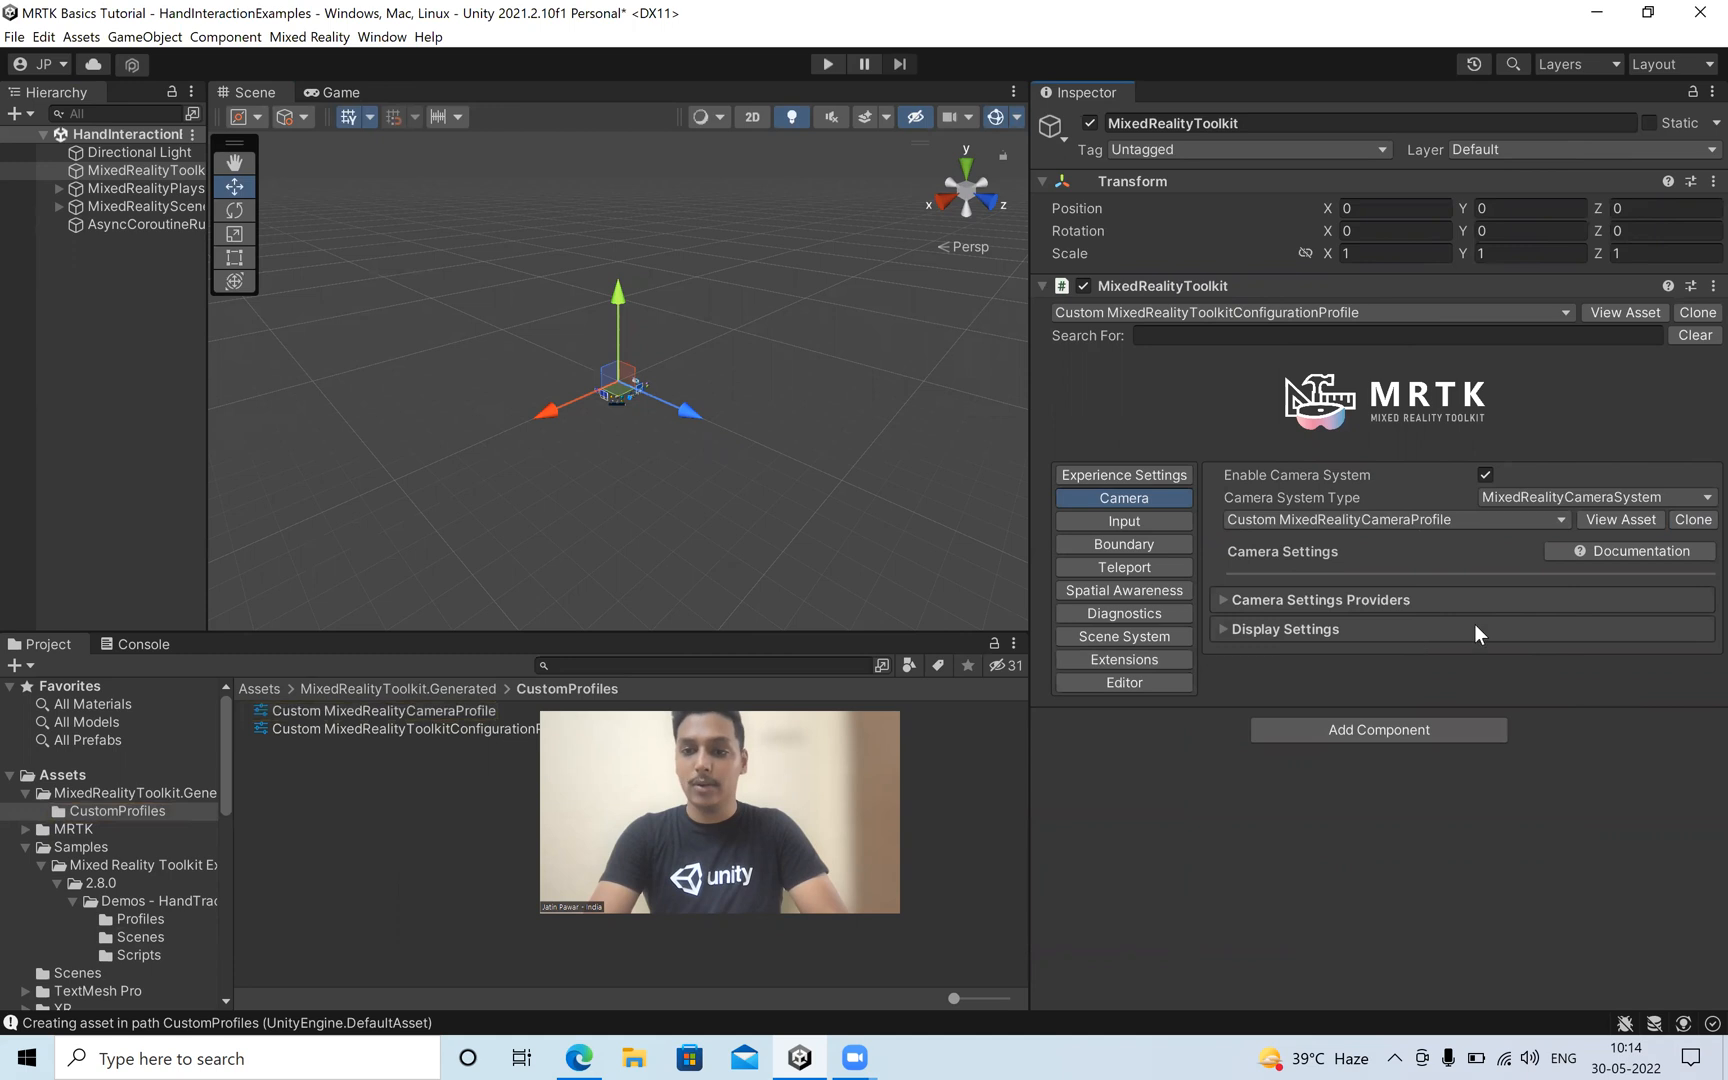
click(1222, 599)
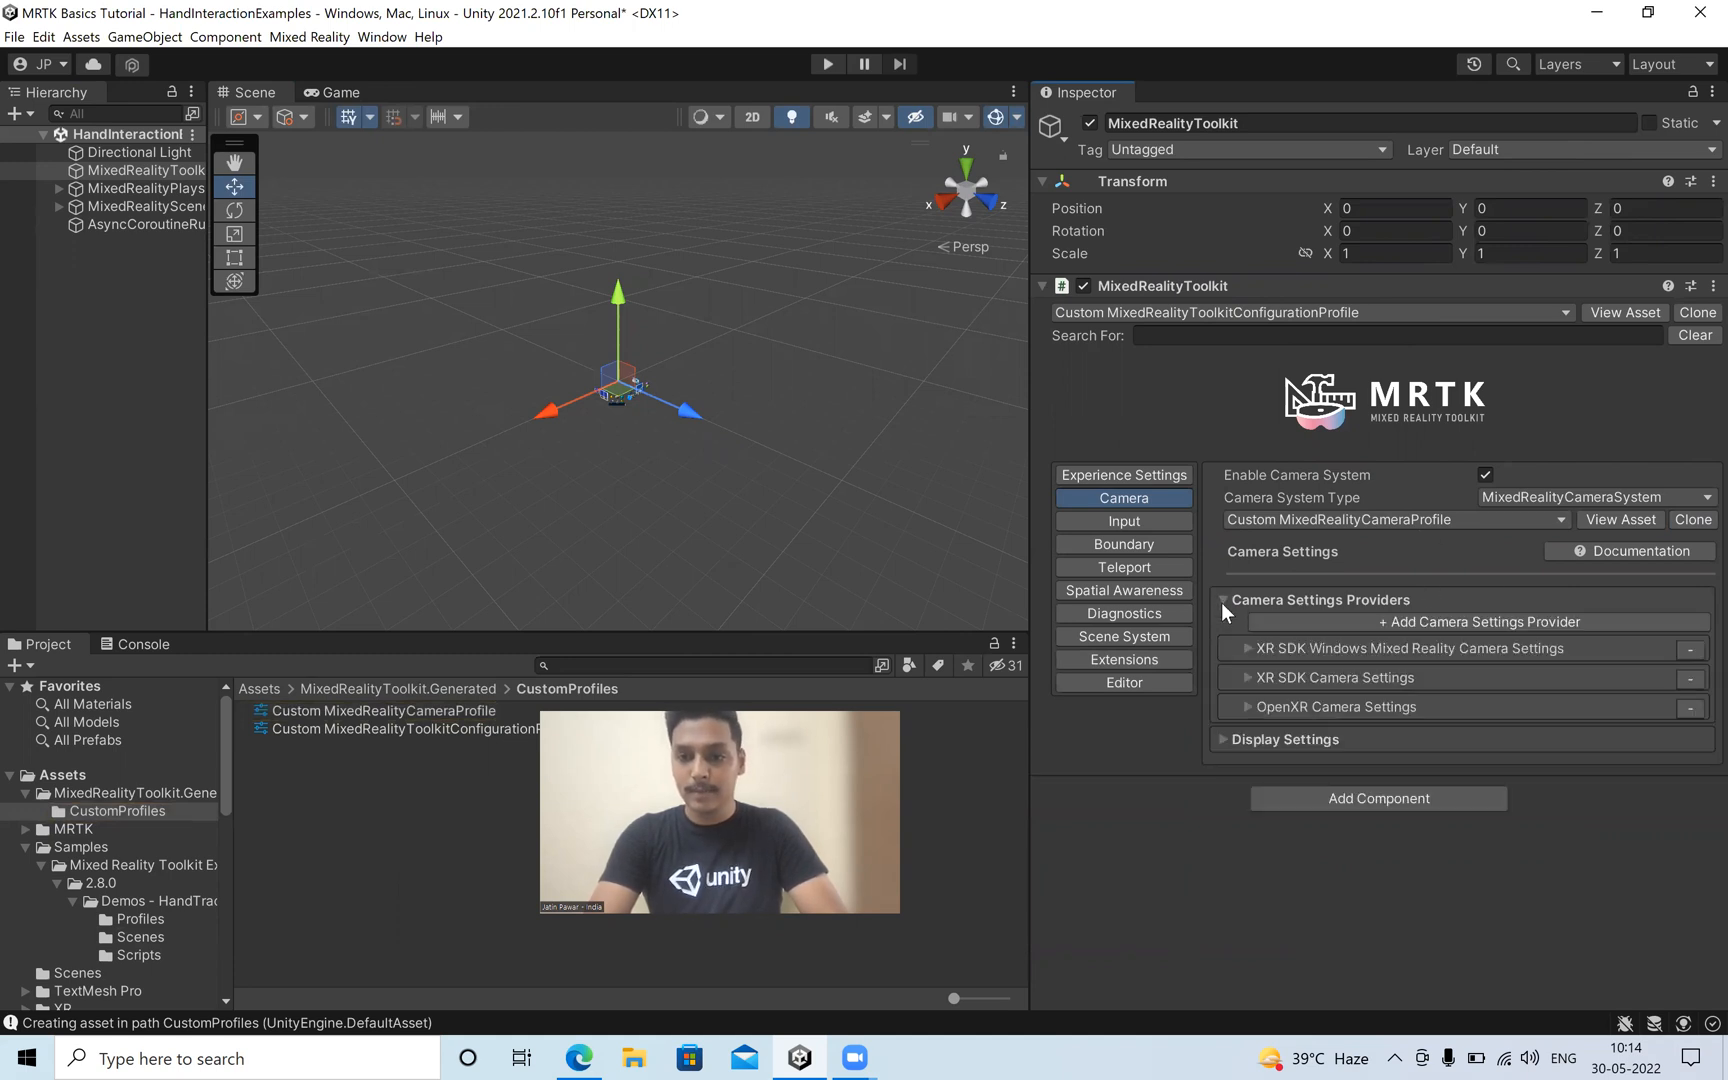
click(1221, 739)
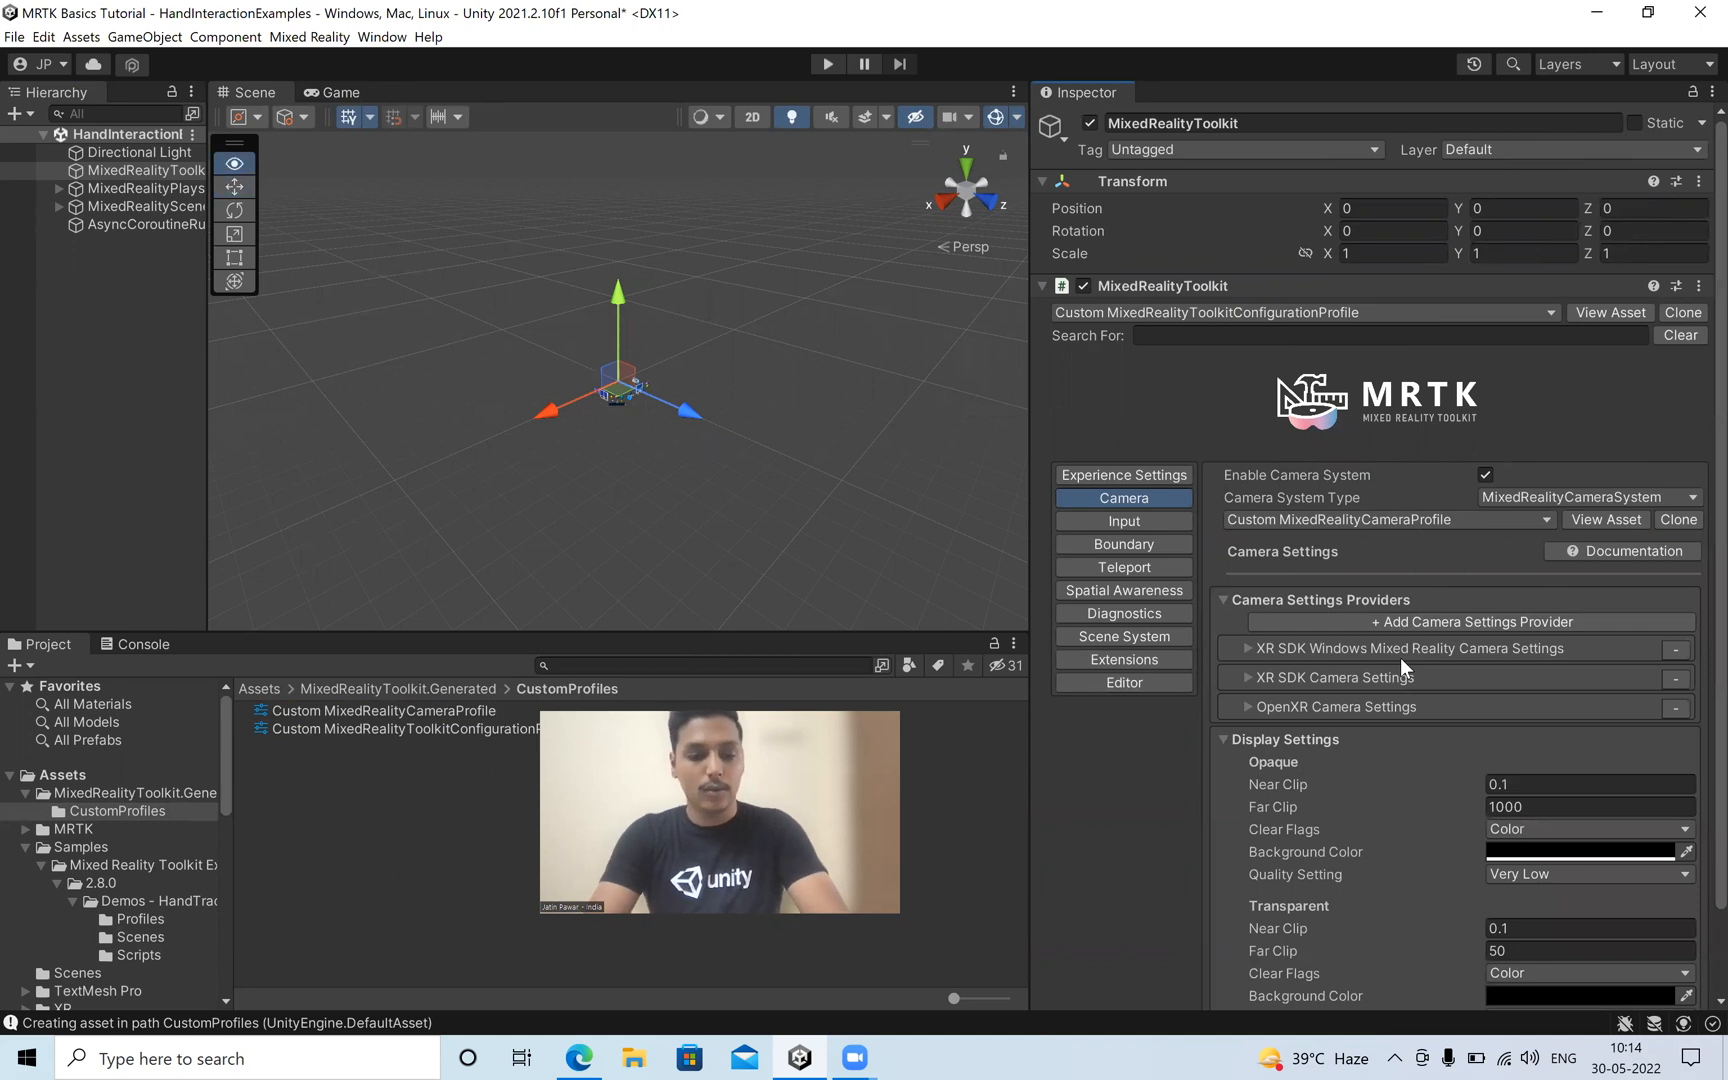
Switch to Edge and read the guide's steps for cloning the camera profile and adding the Unity AR camera settings provider.
key(alt+Tab)
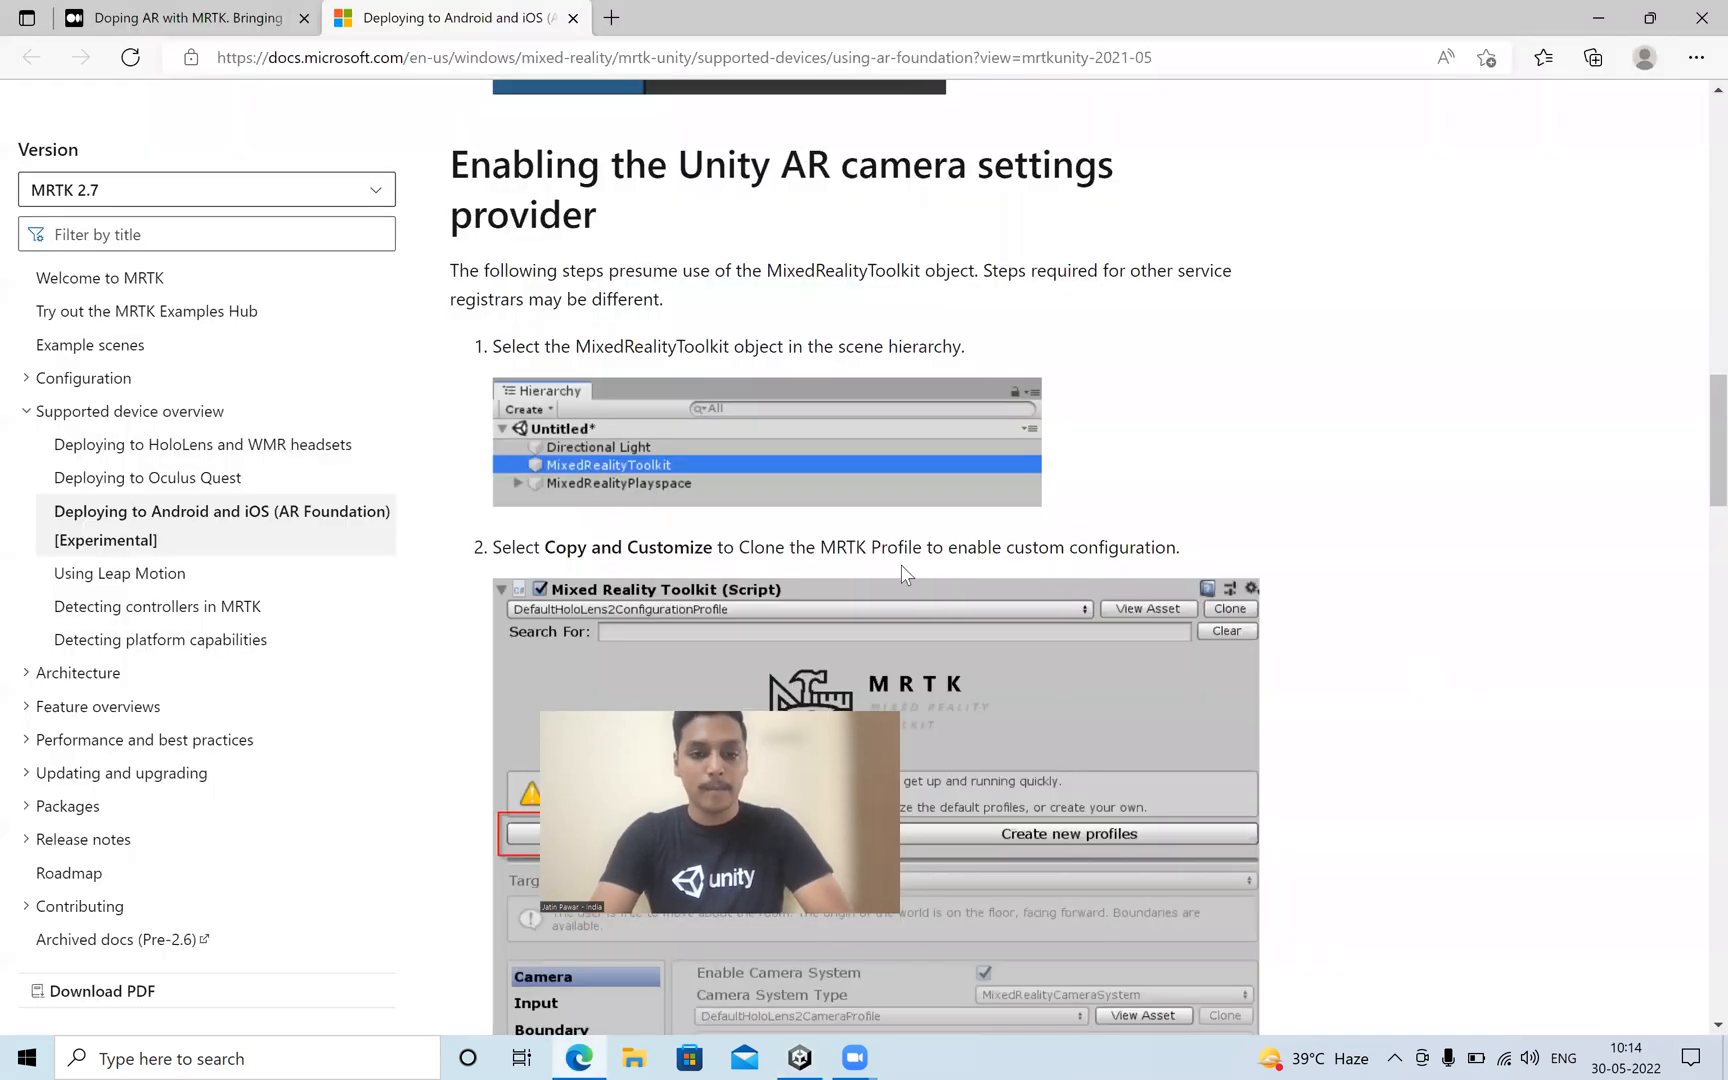
scroll(905, 572, down, 8)
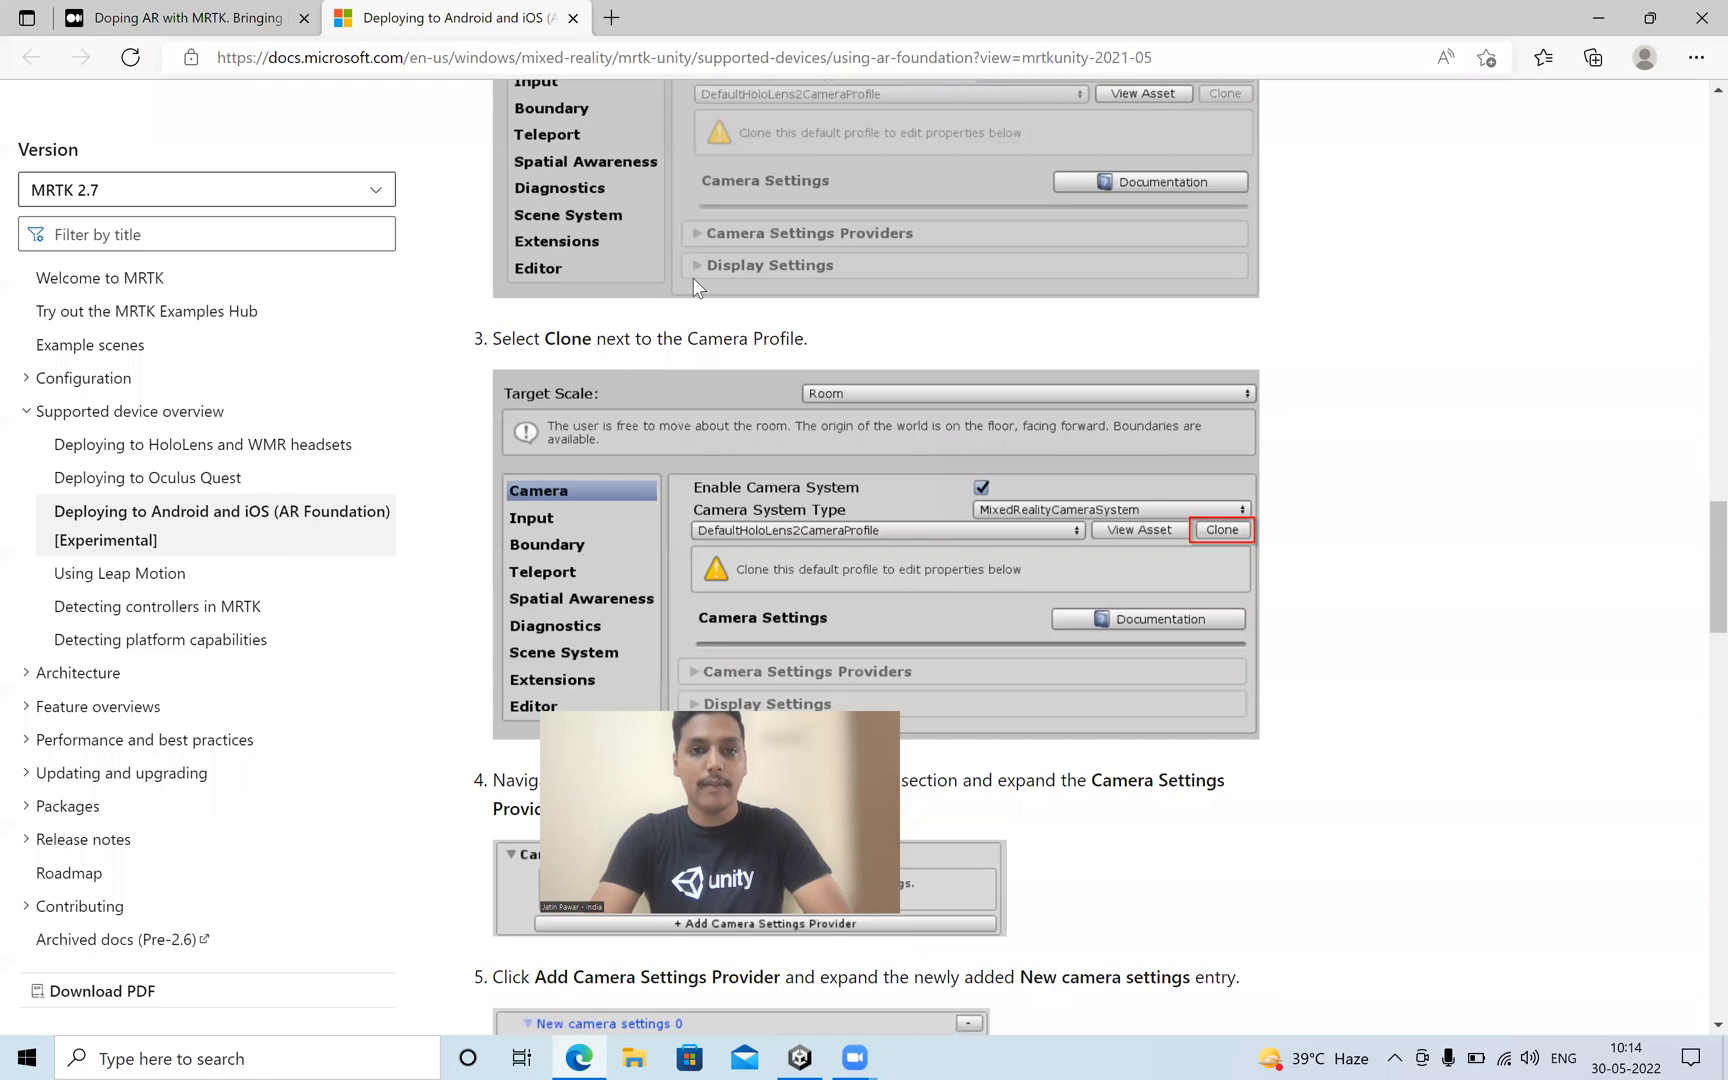
scroll(697, 293, up, 1)
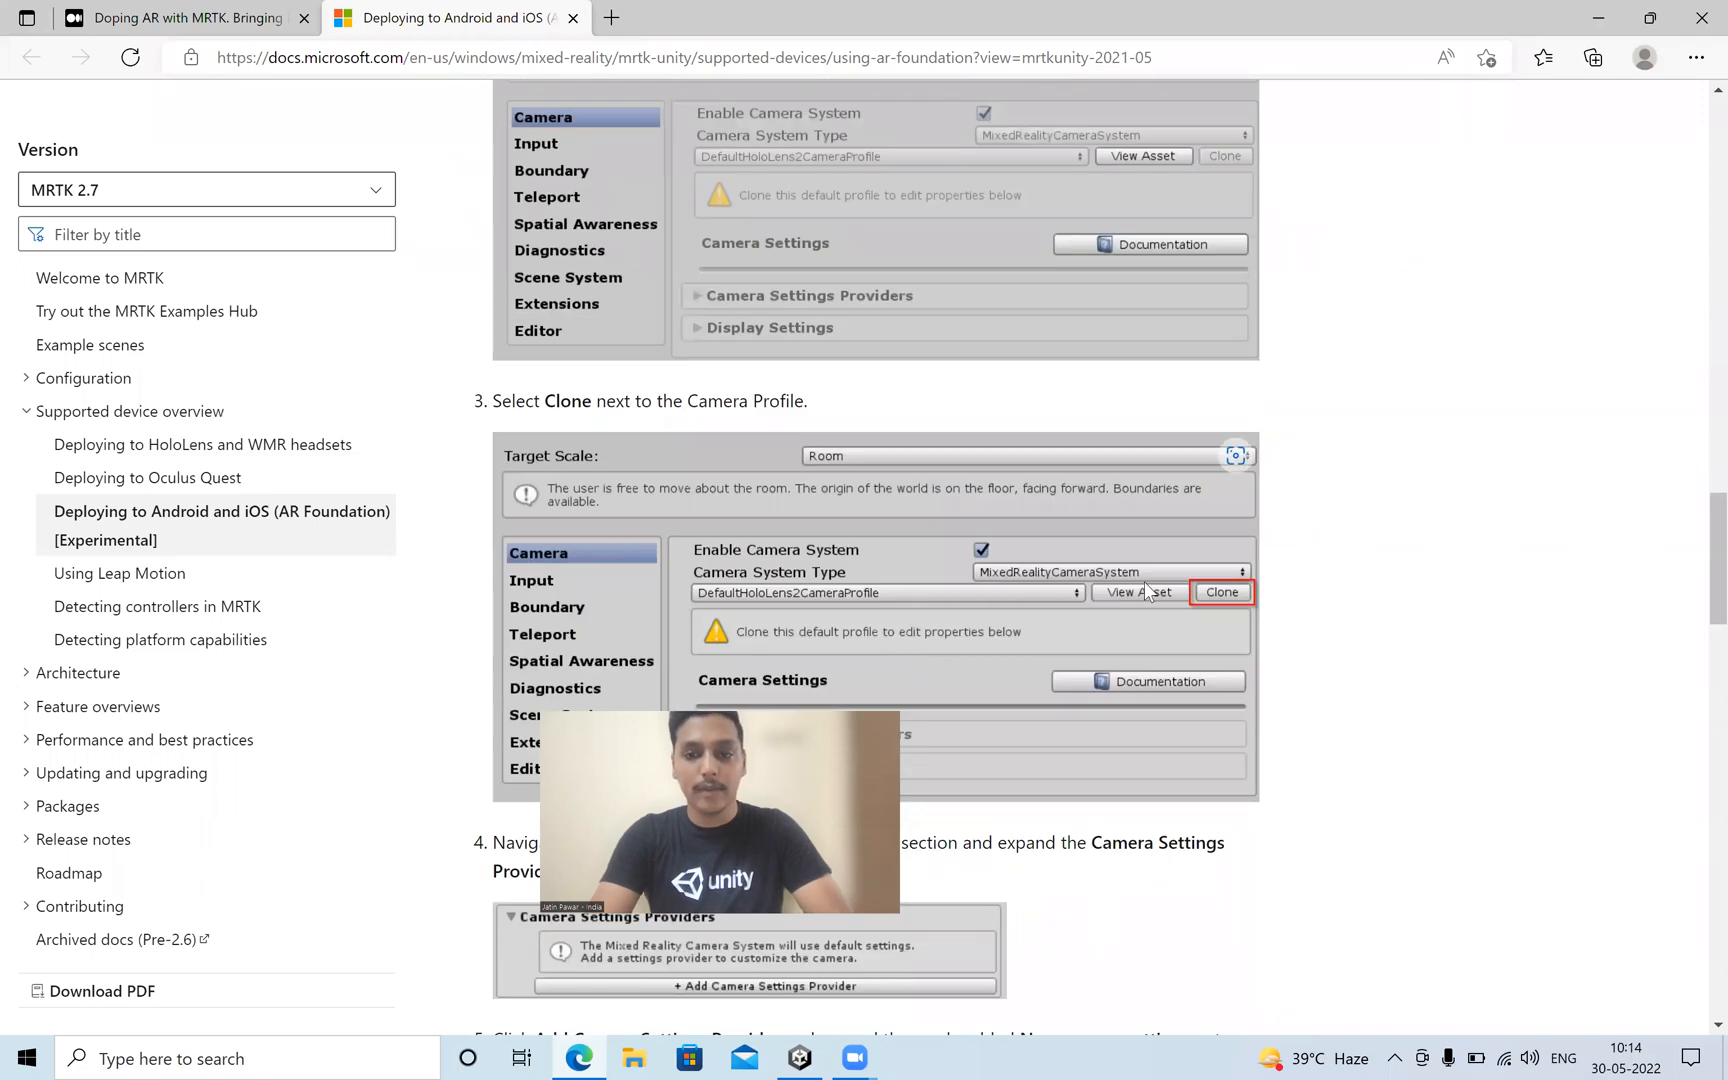
scroll(1208, 593, down, 10)
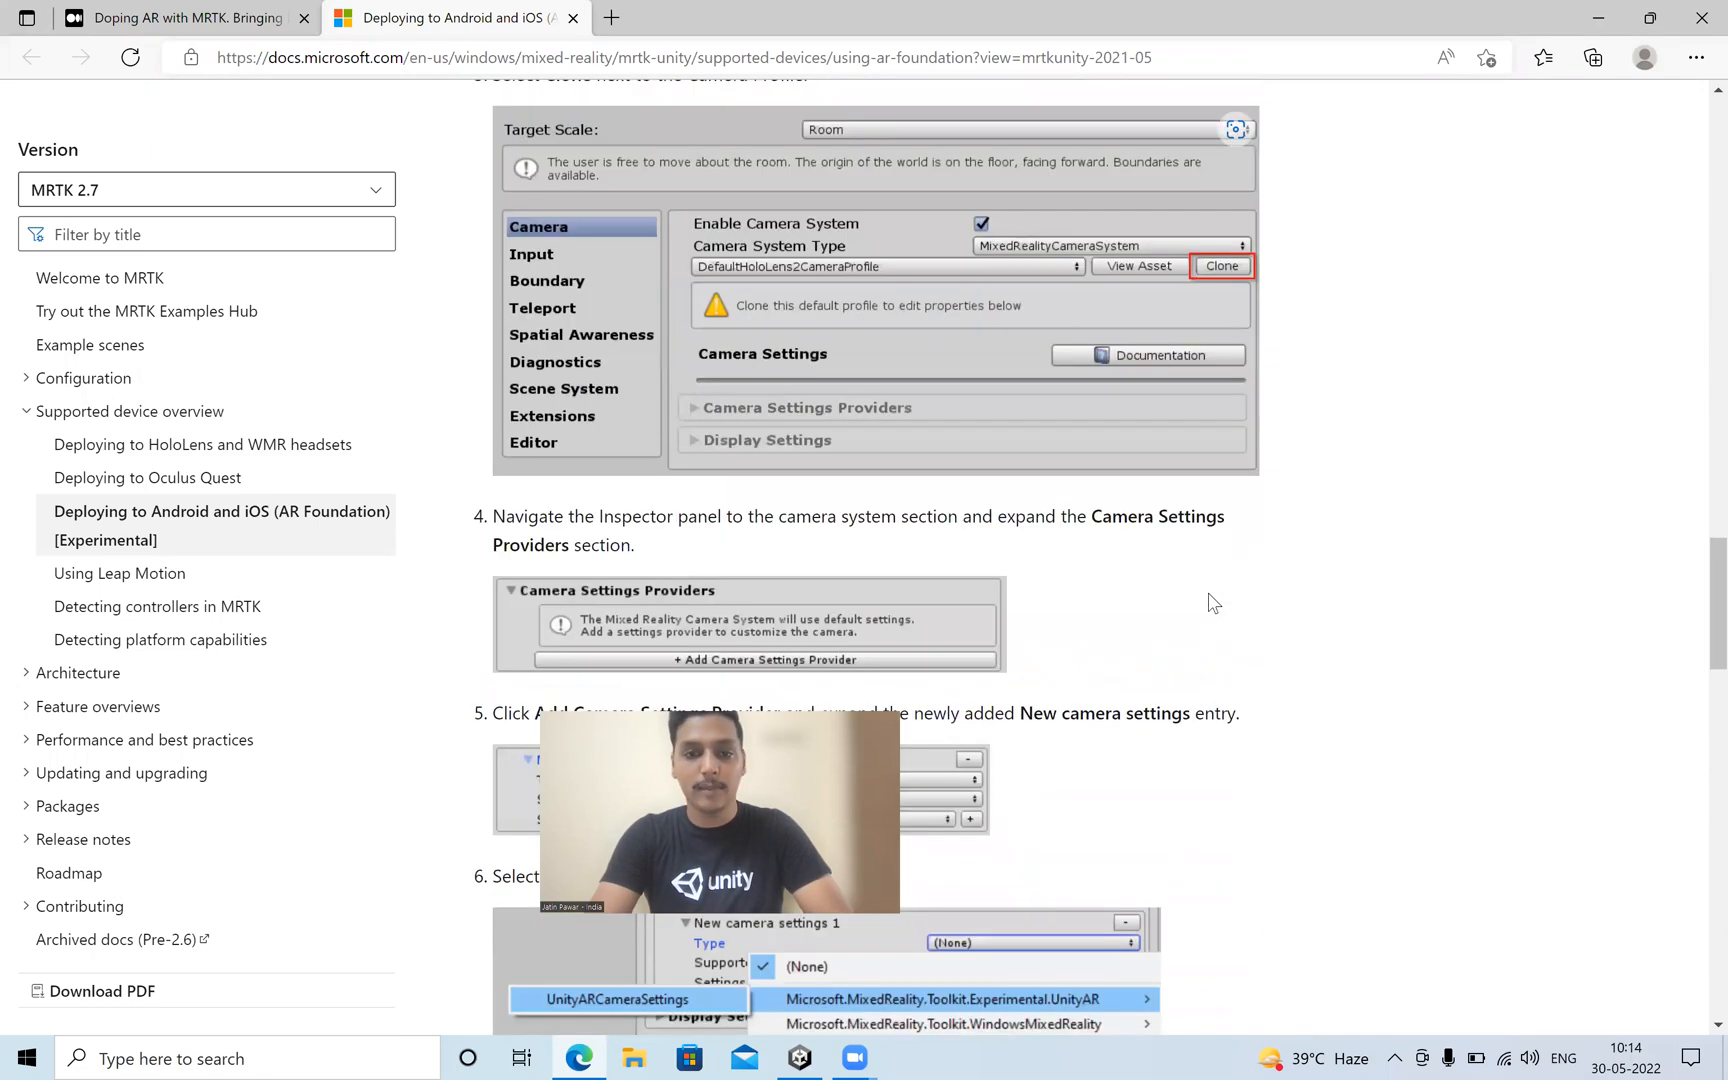
scroll(1165, 522, up, 5)
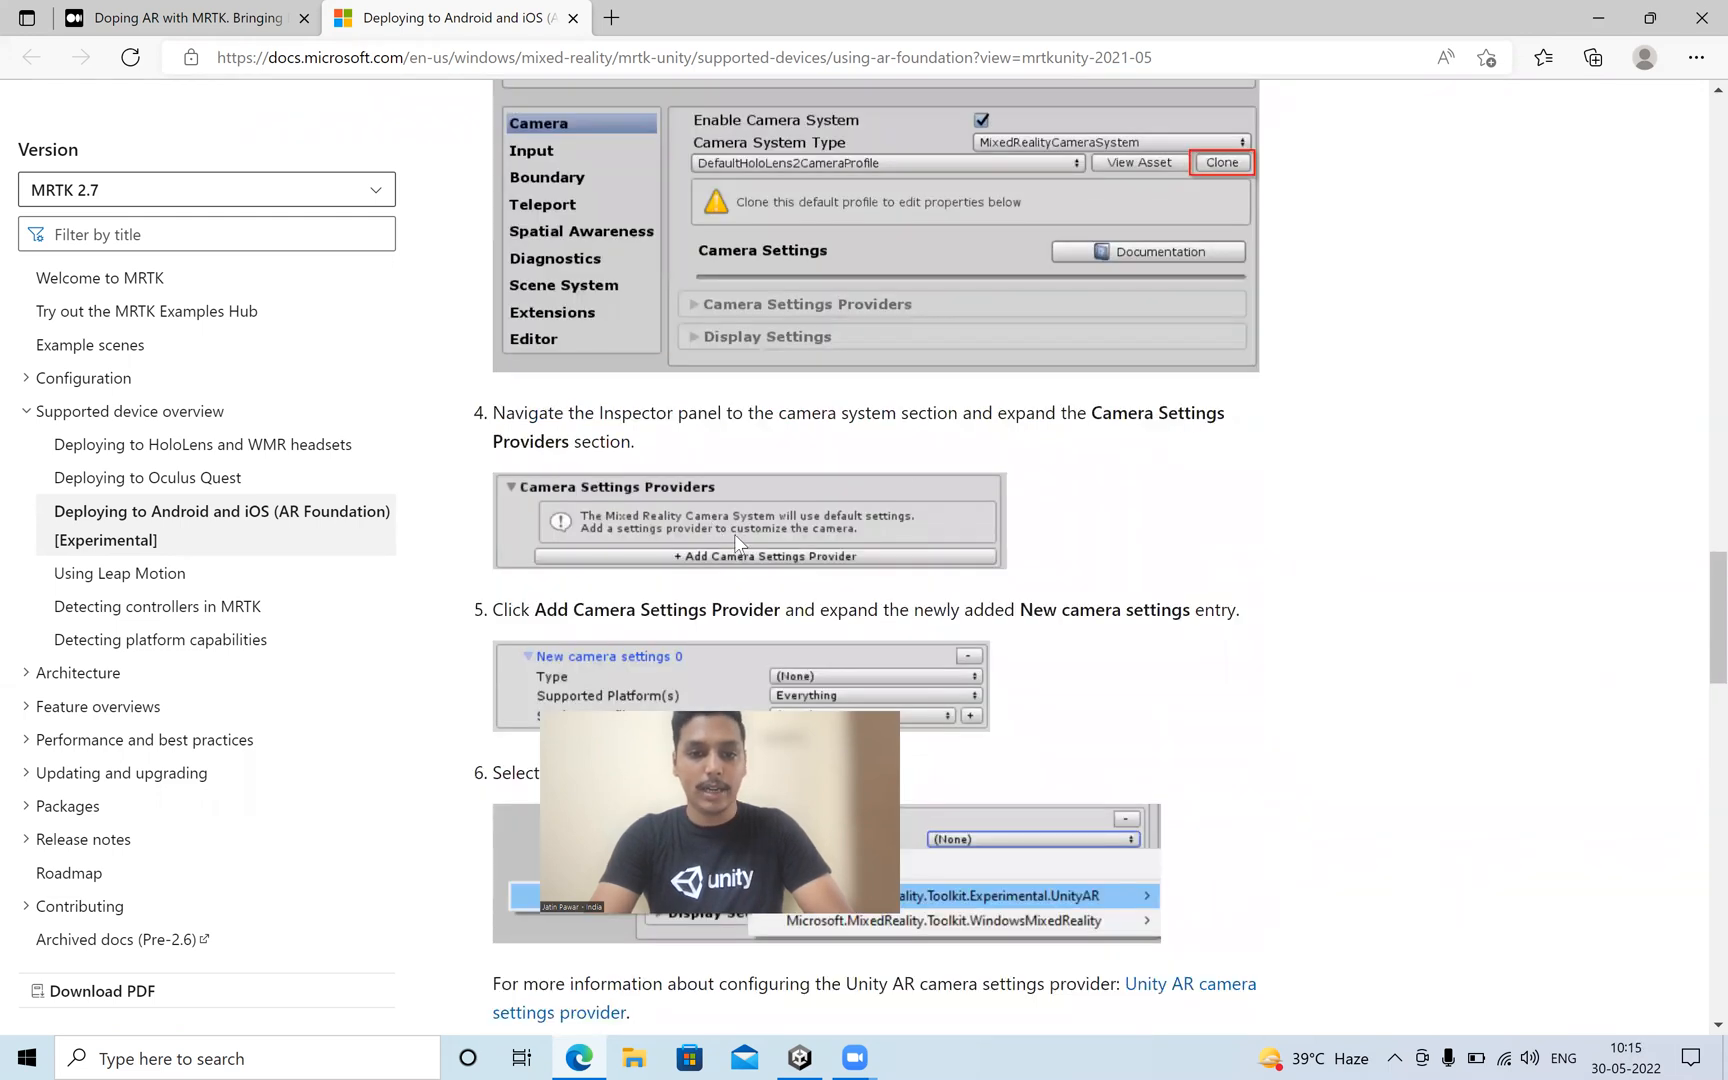
scroll(777, 570, down, 1)
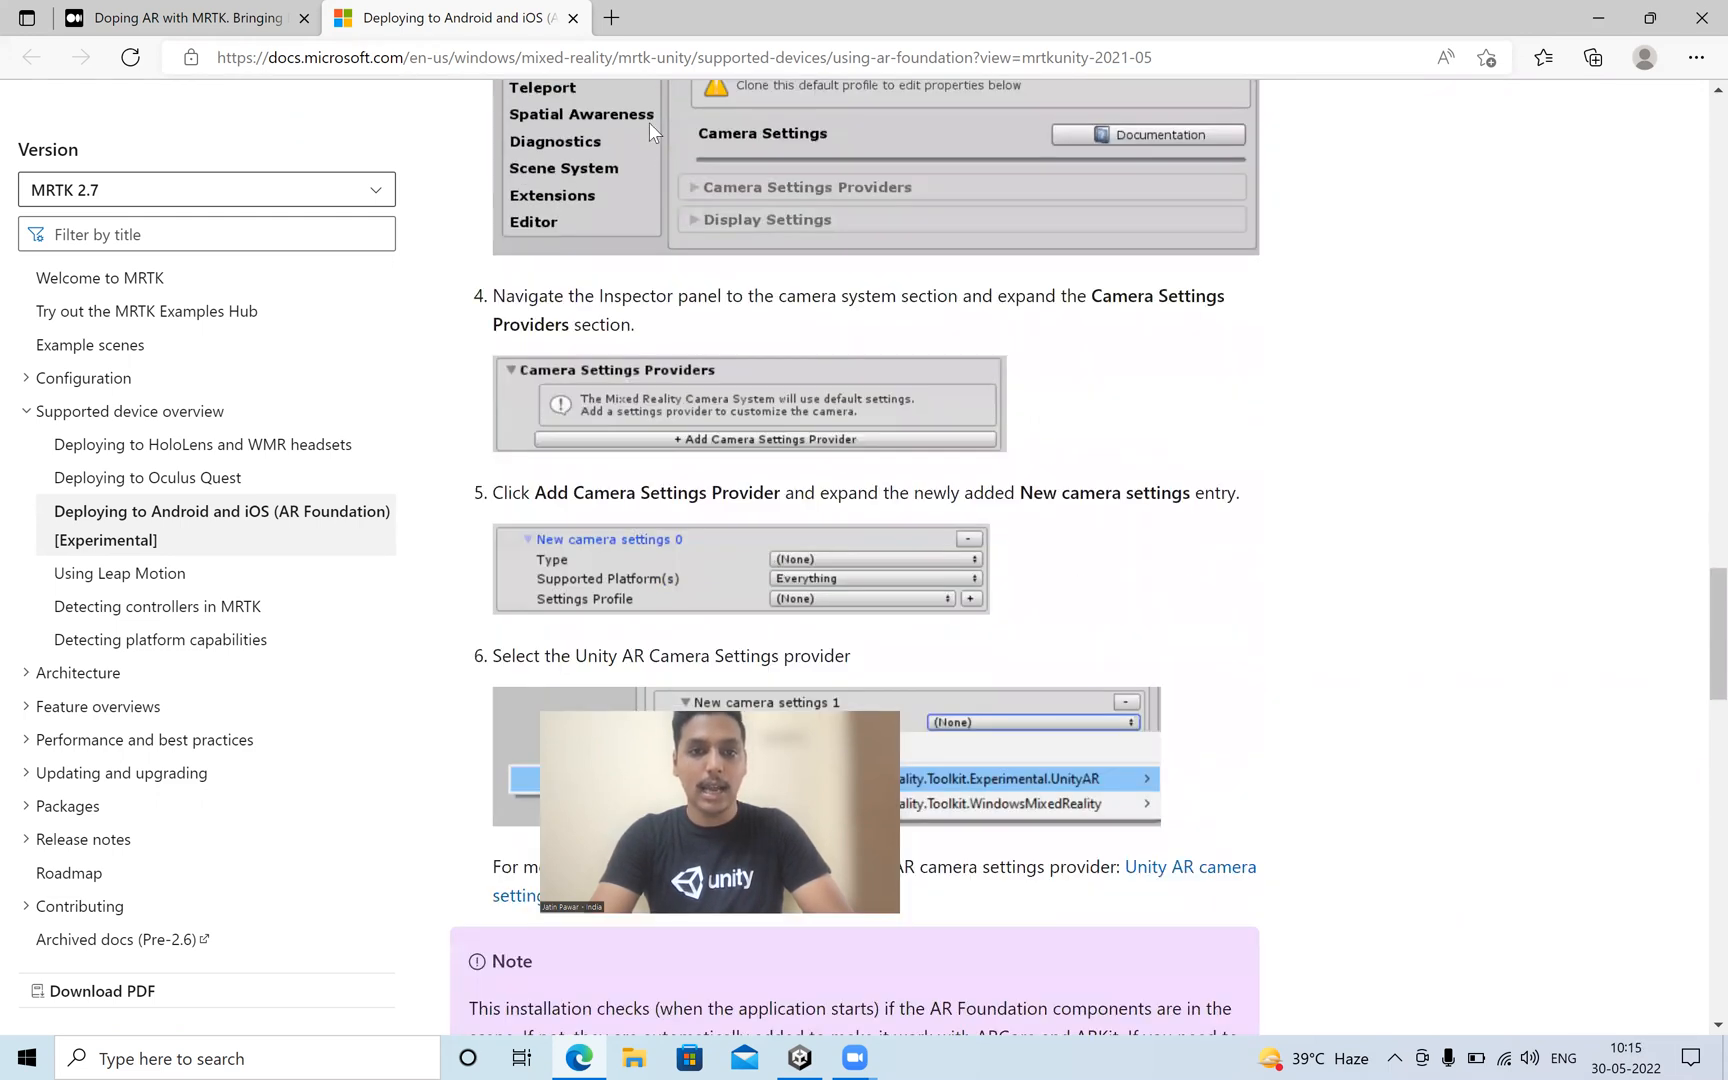
scroll(777, 570, down, 3)
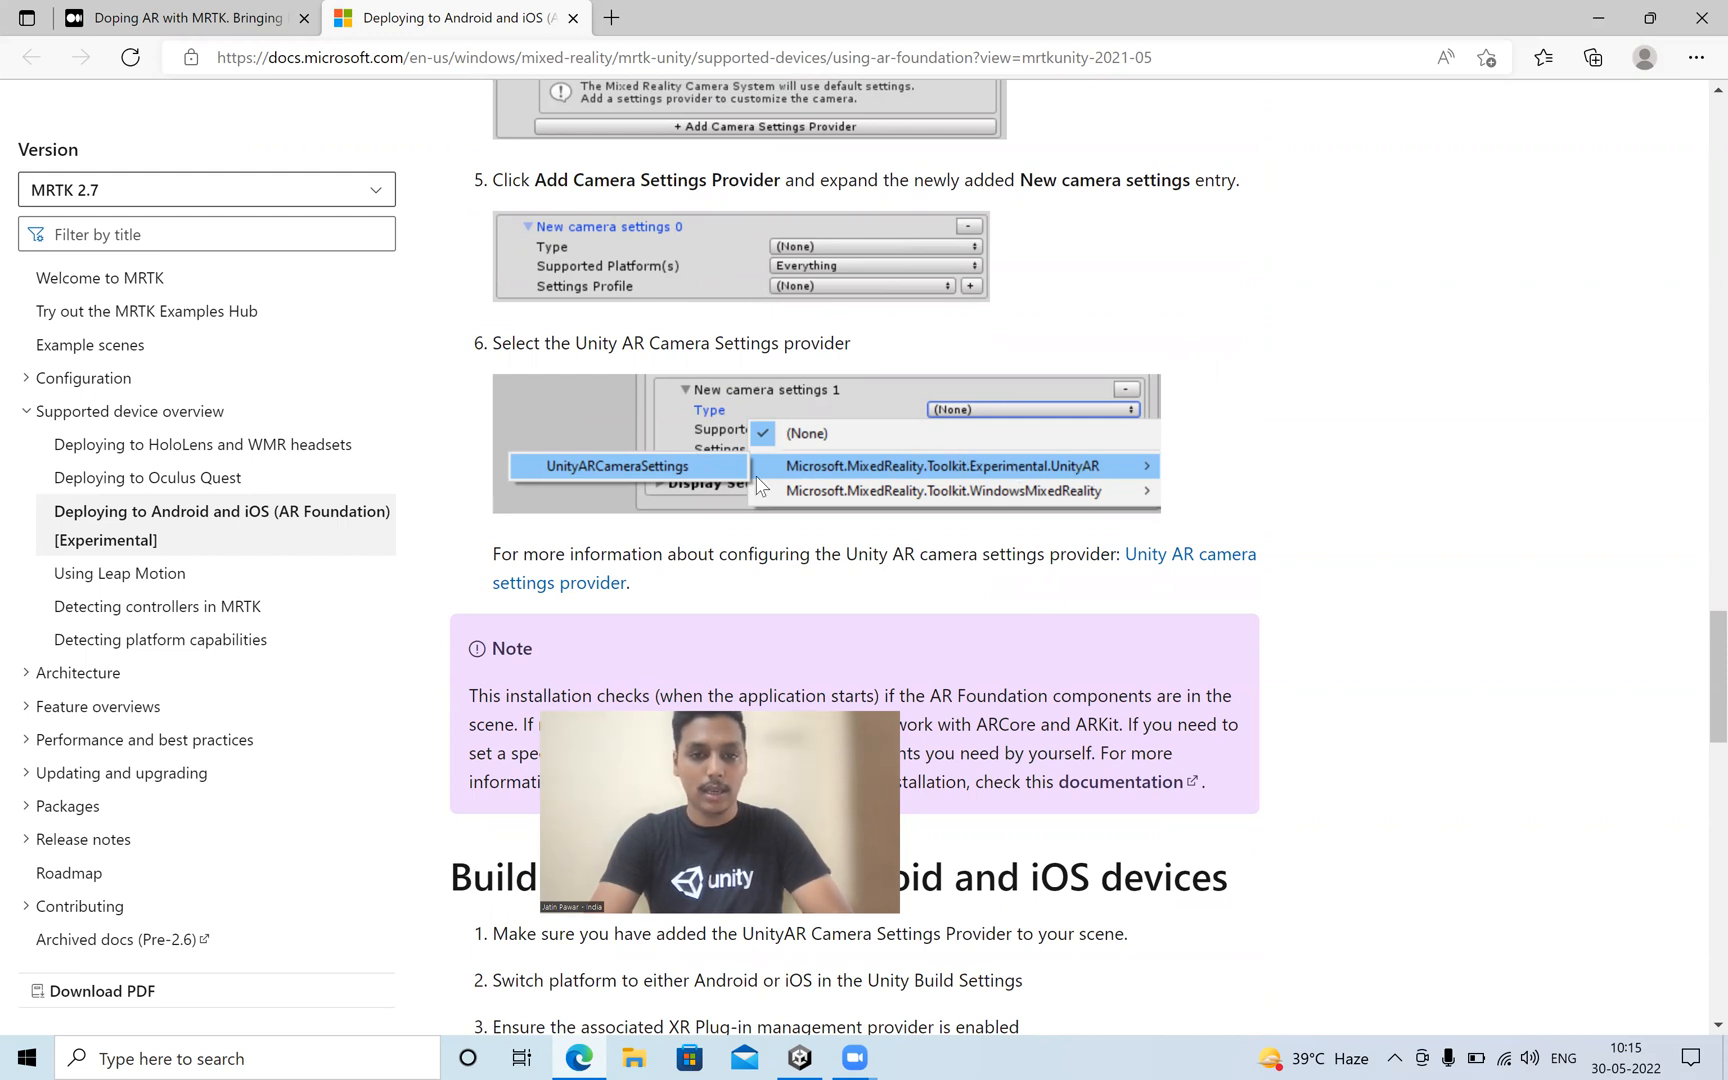
Switch to Unity, collapse Display Settings and remove the OpenXR, XR SDK and XR SDK Windows Mixed Reality camera settings providers.
key(alt+Tab)
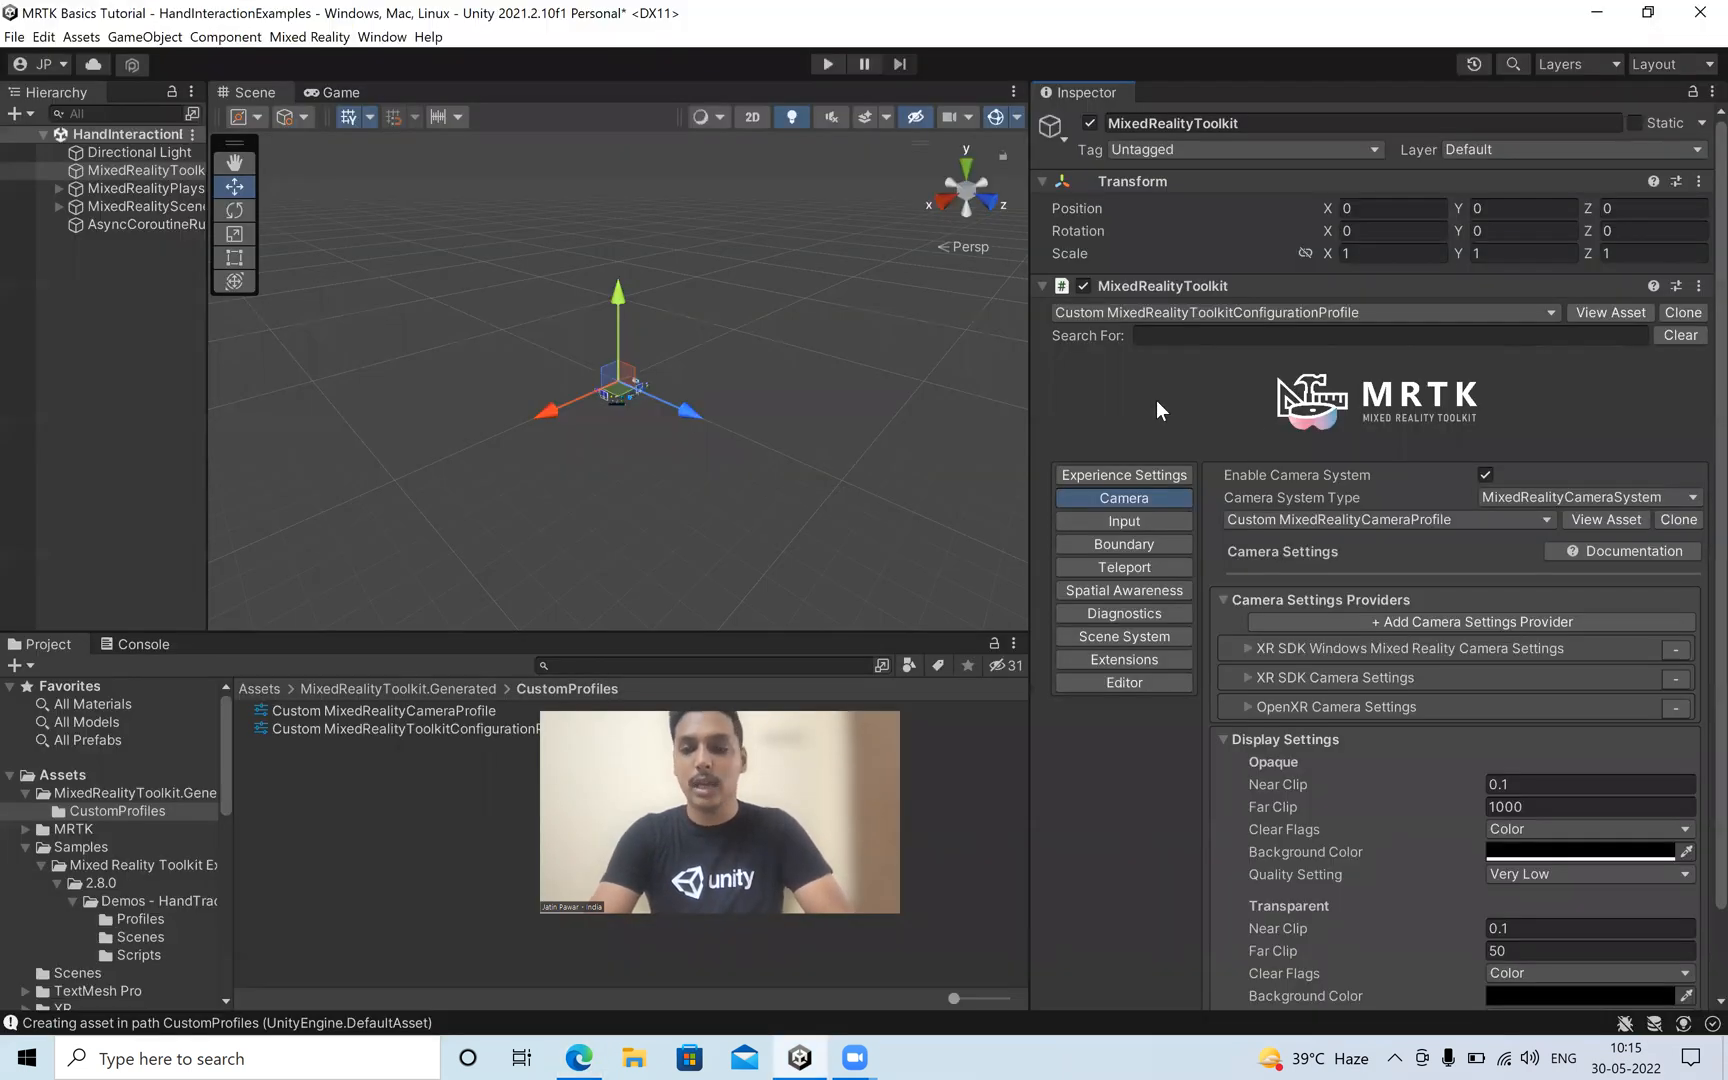
click(1280, 740)
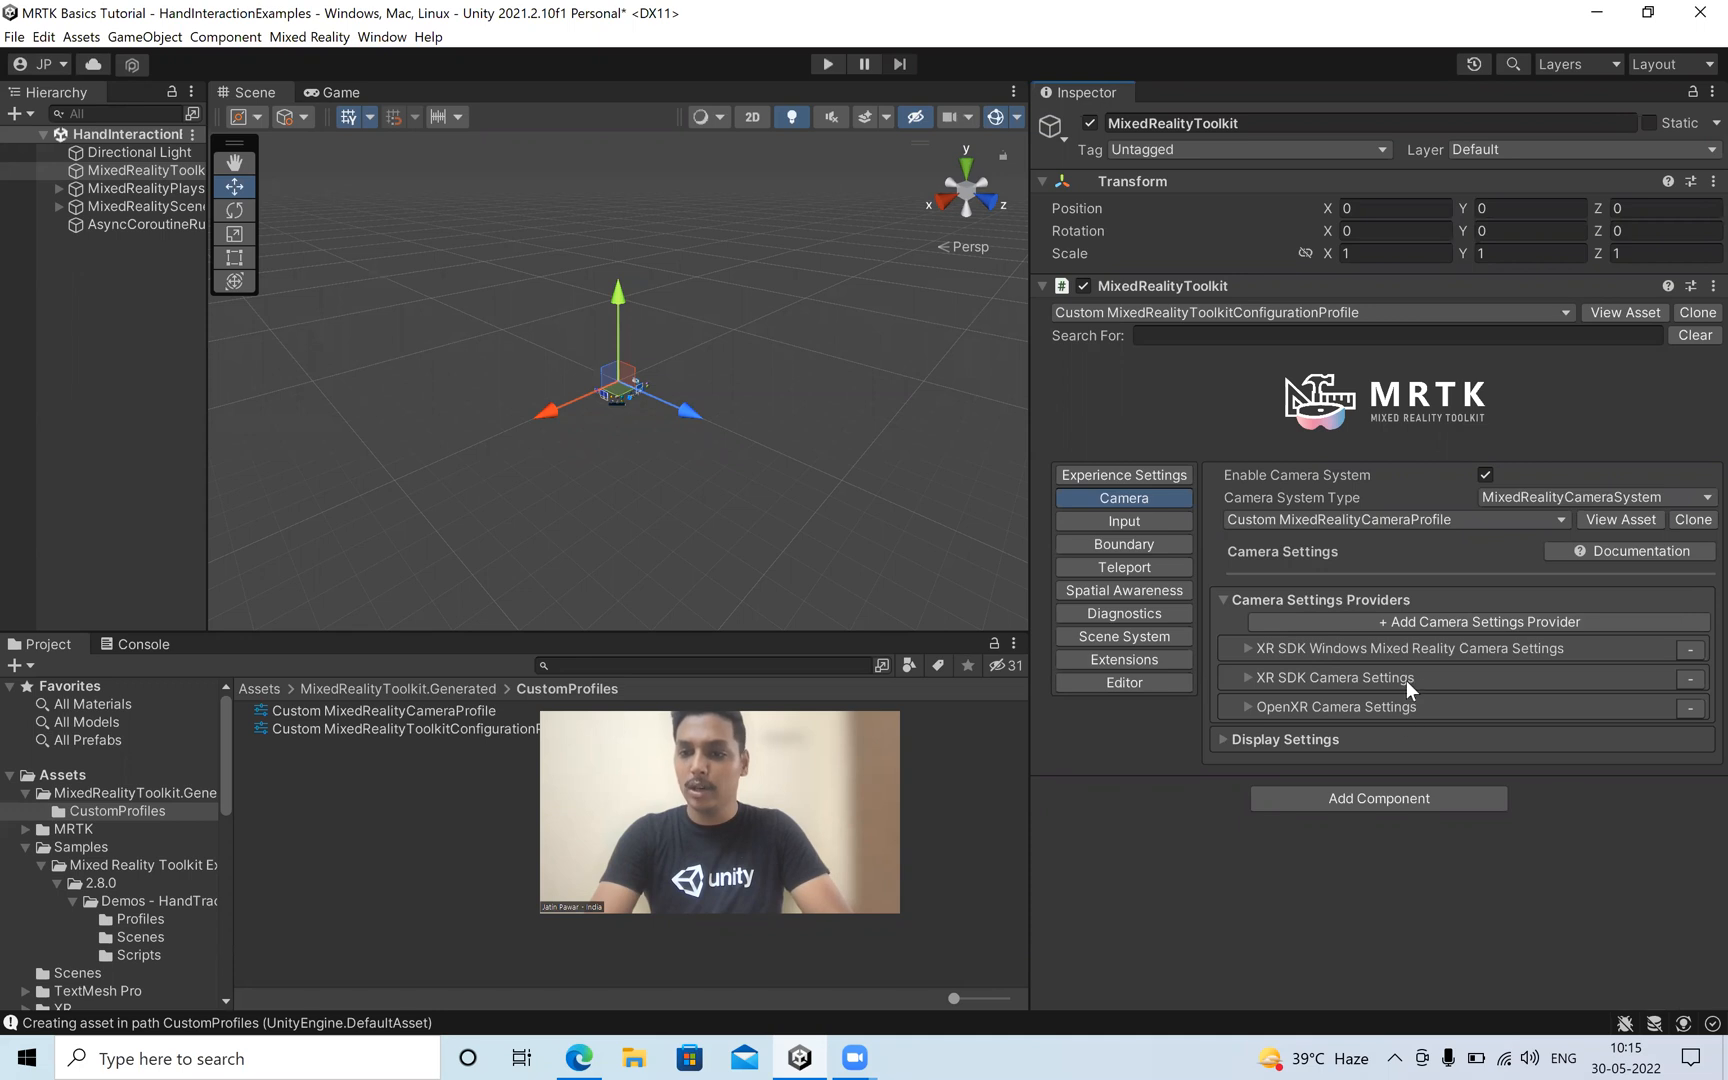
click(1680, 707)
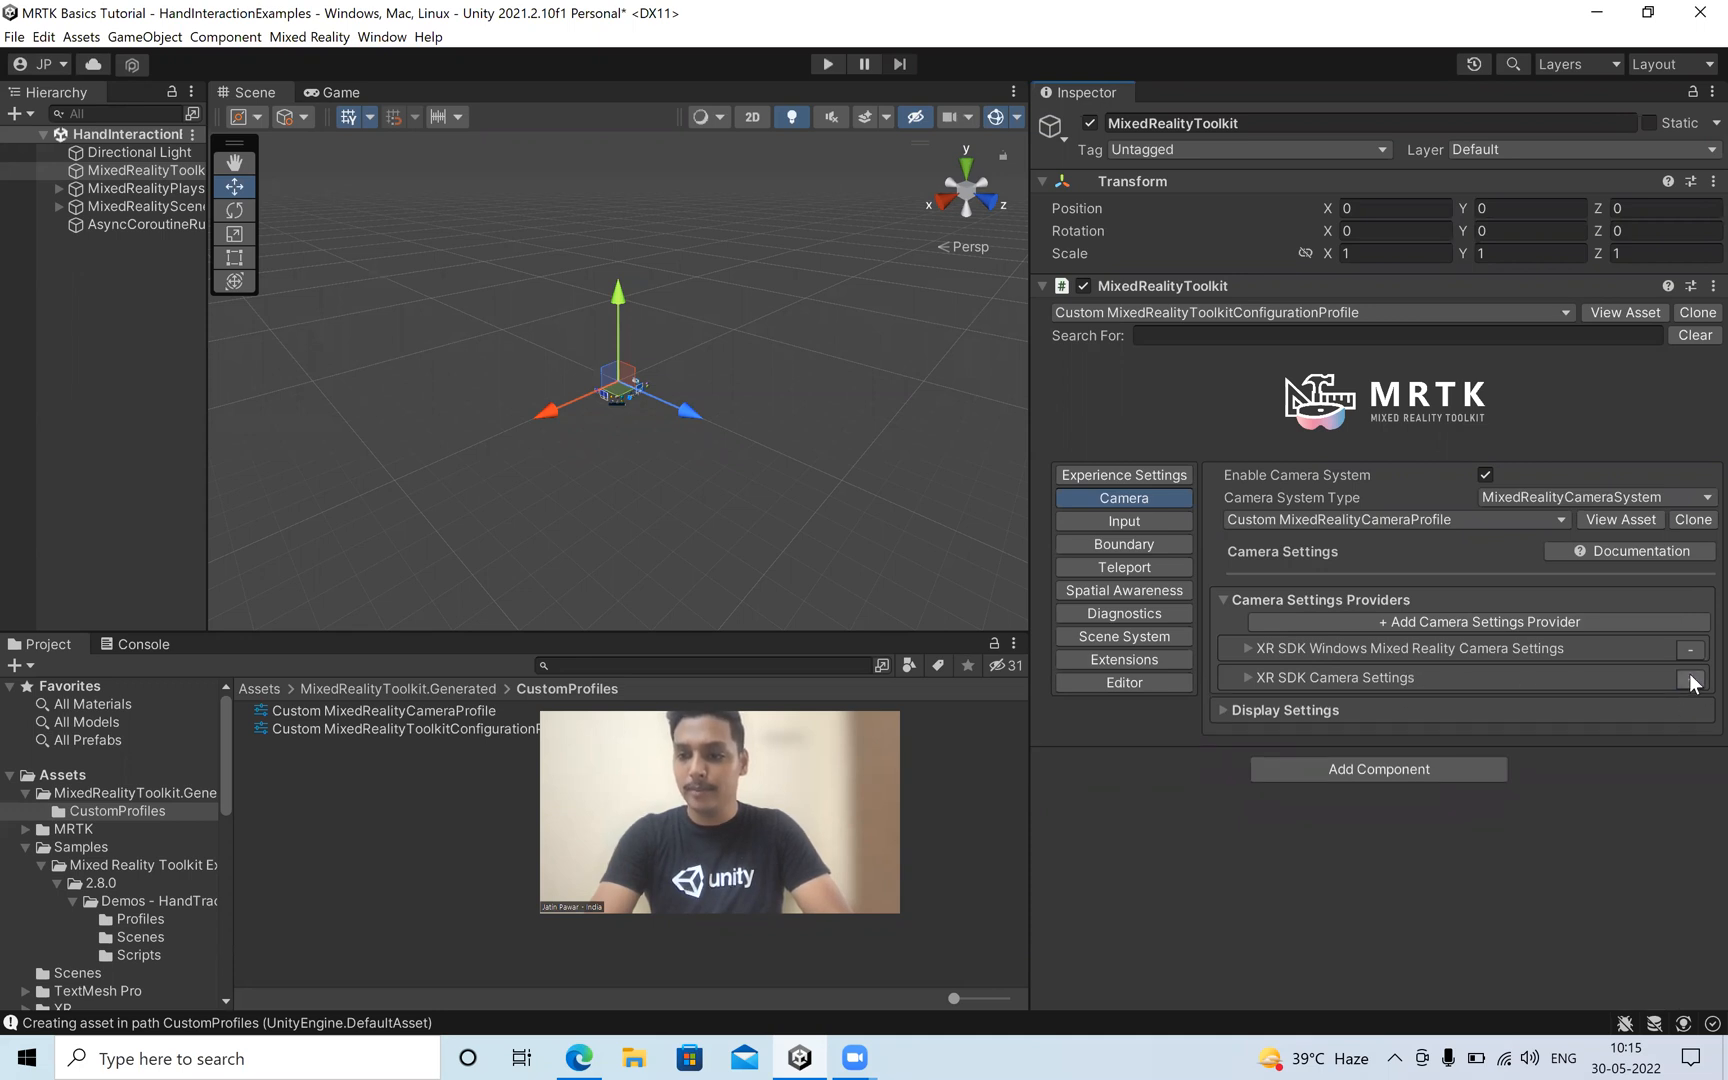
click(1688, 678)
click(1690, 649)
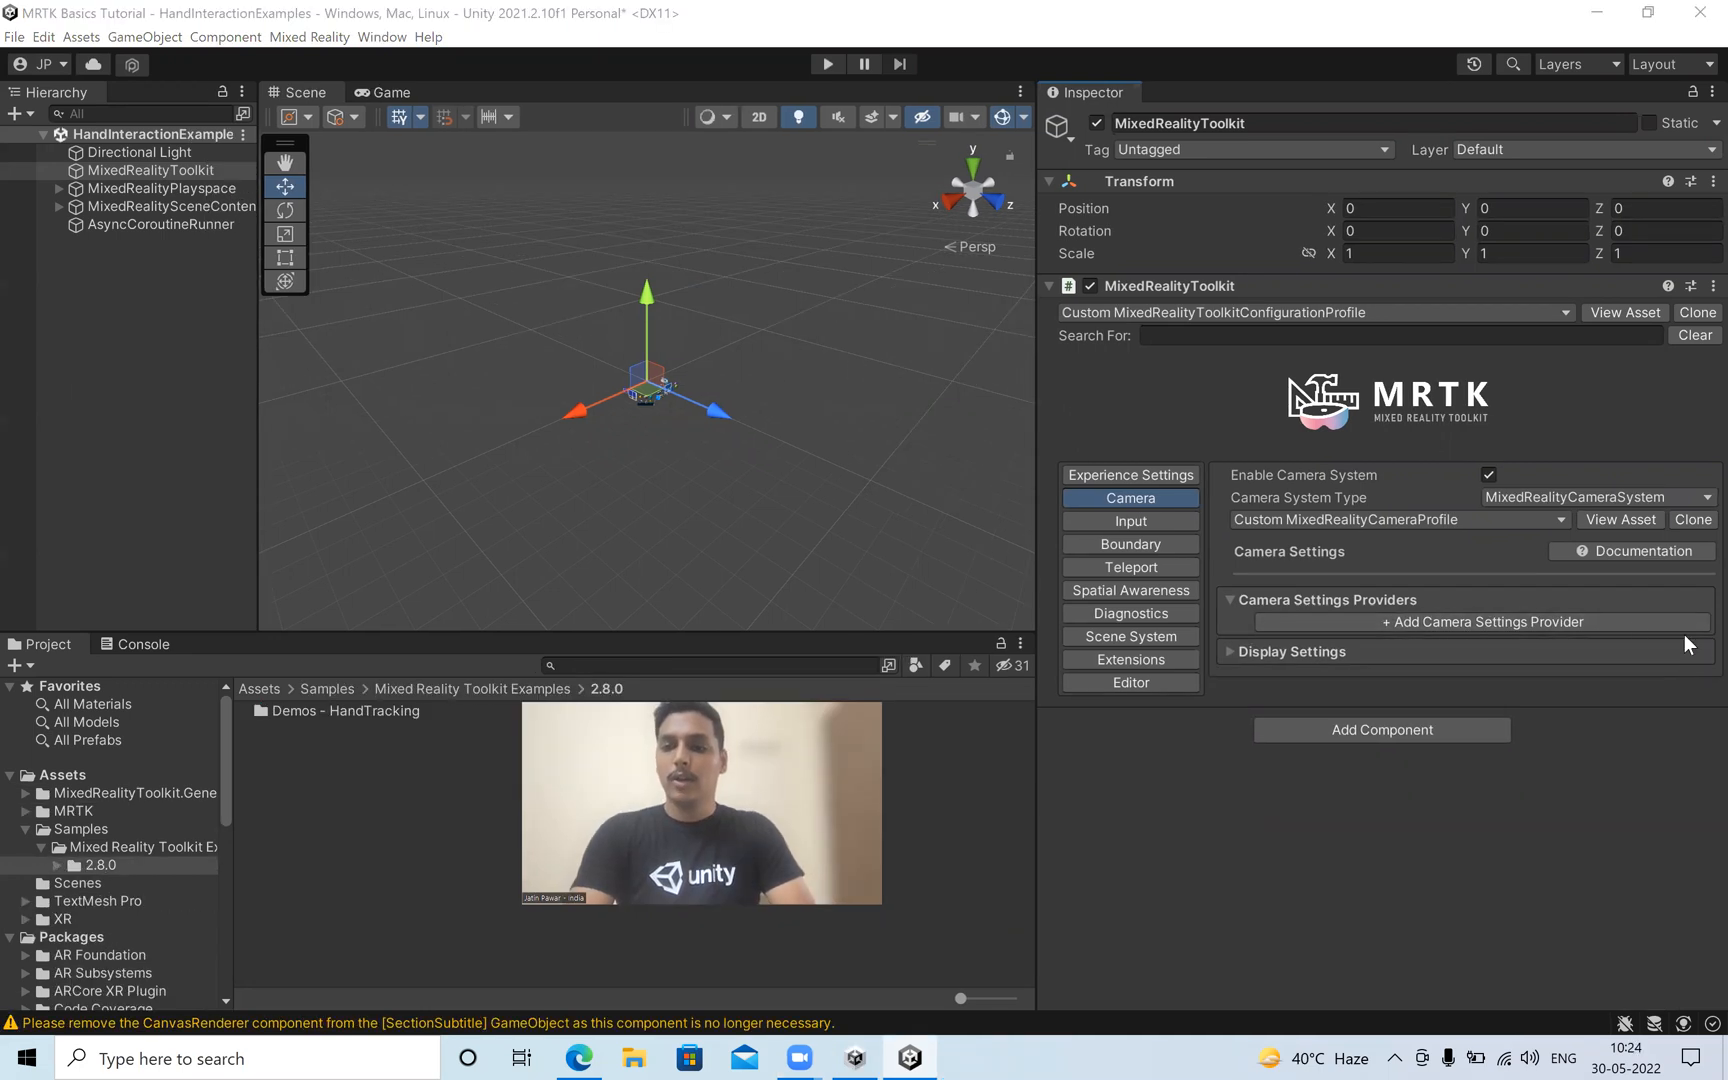
Add a camera settings provider of type UnityARCameraSettings to the custom camera profile and limit its supported platforms to Android.
click(1598, 621)
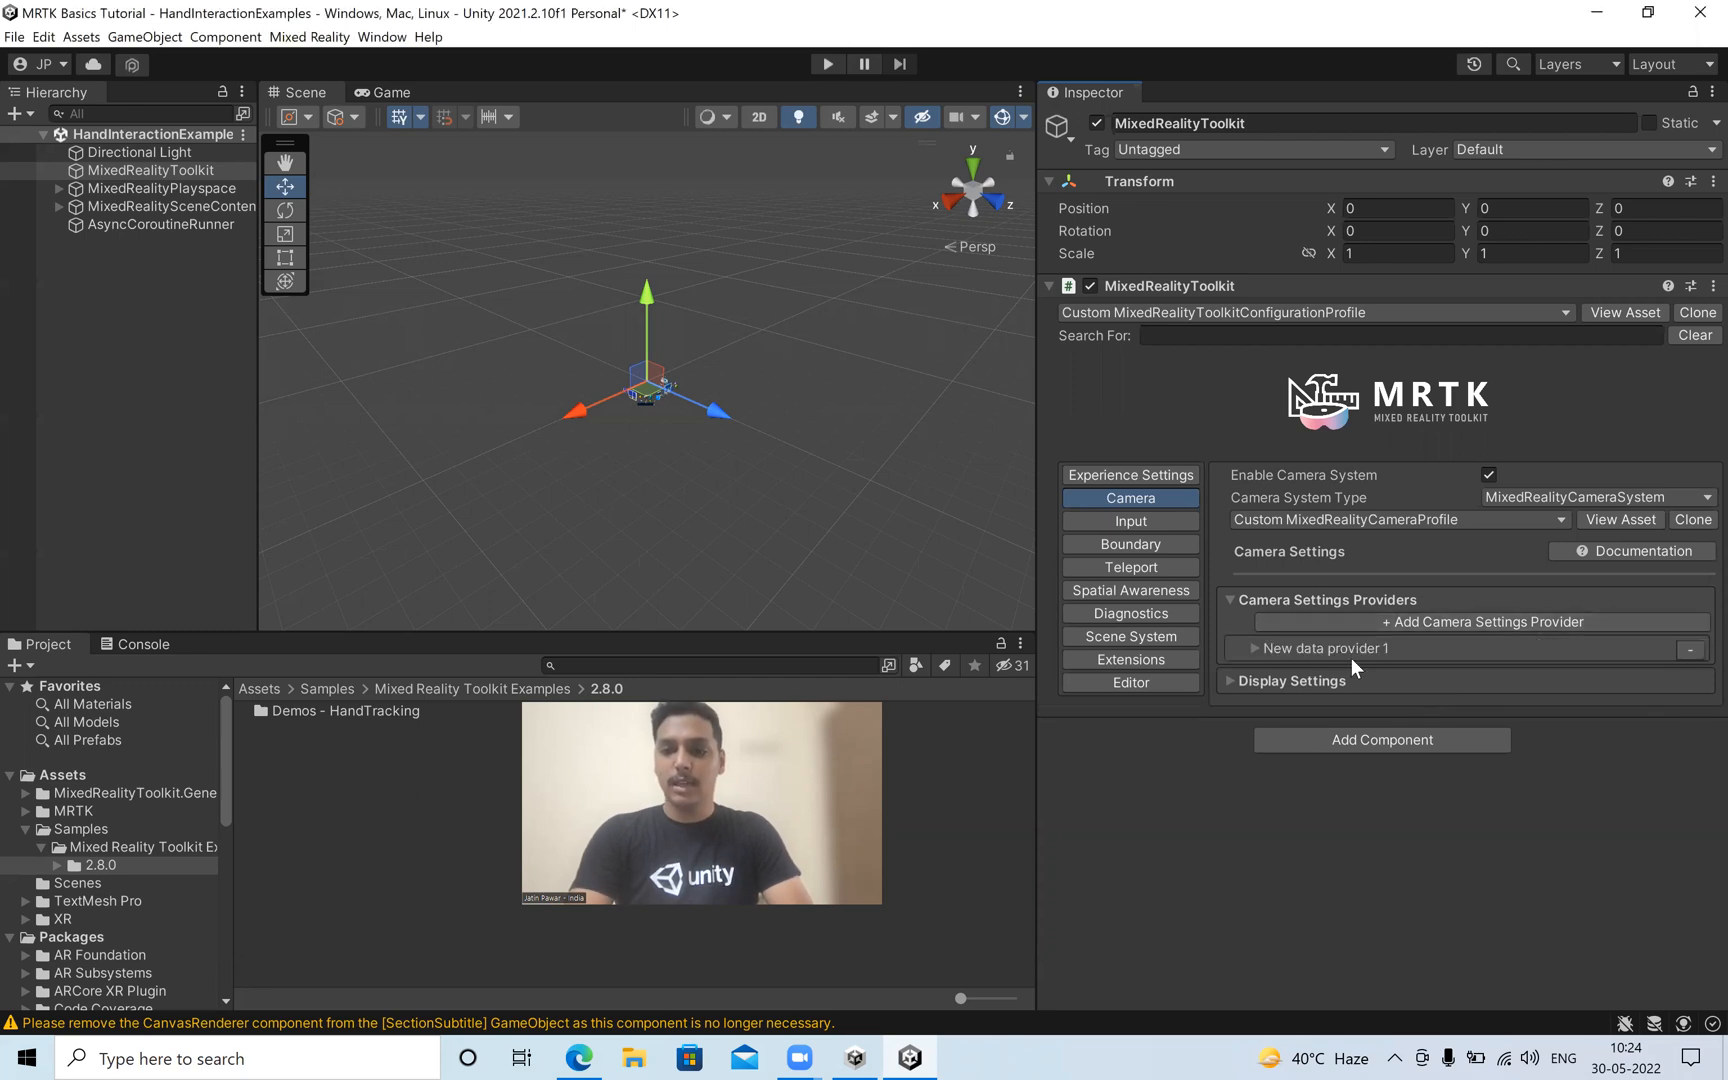
click(1255, 648)
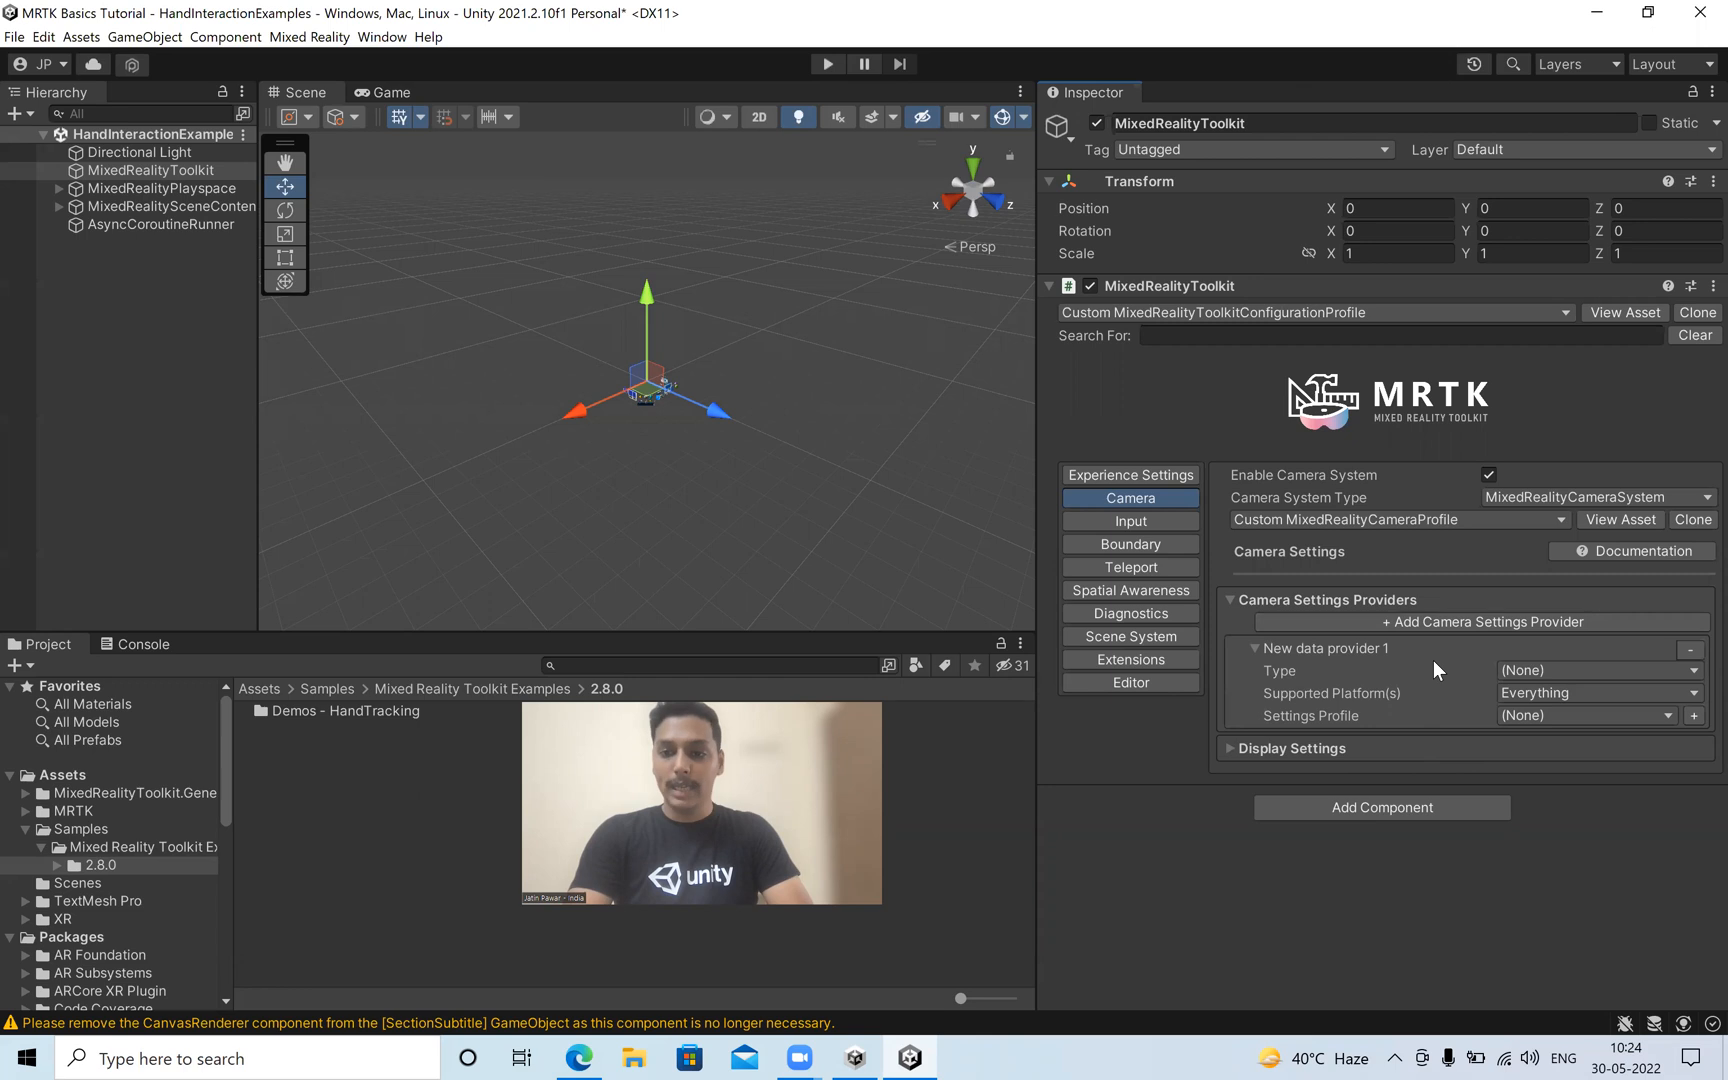
click(1513, 668)
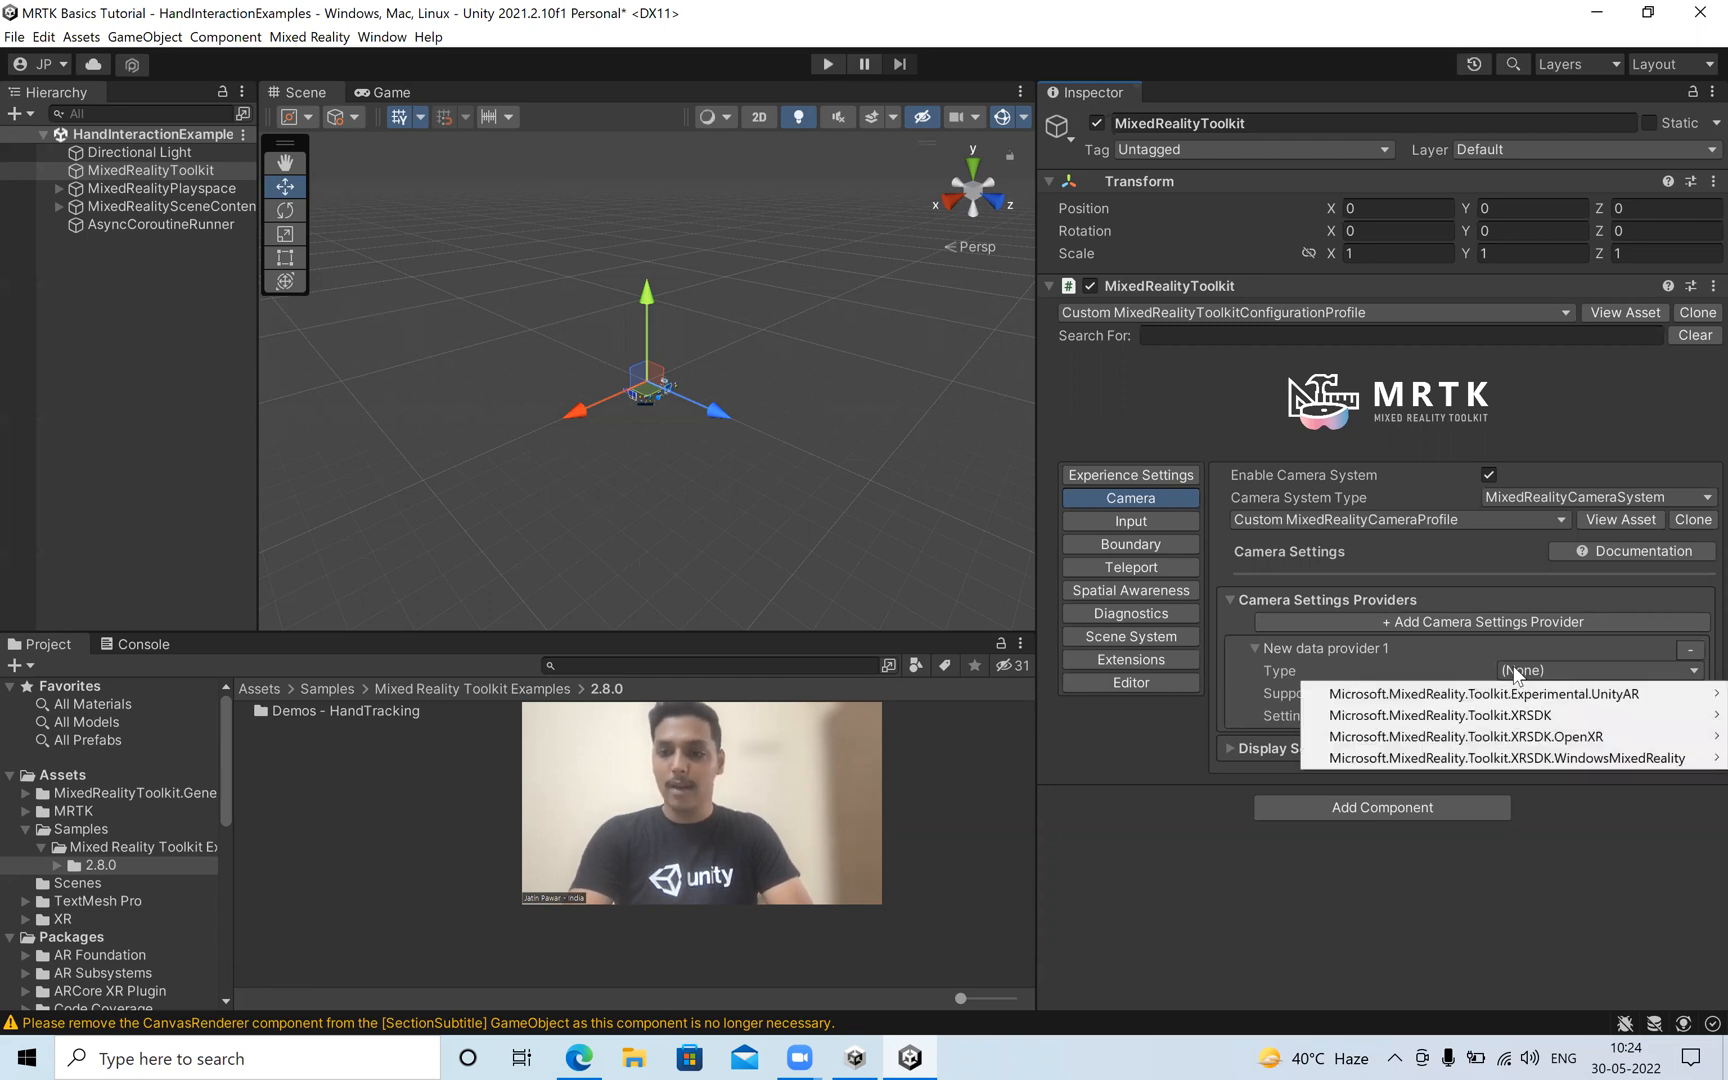
mouse_move(1550, 703)
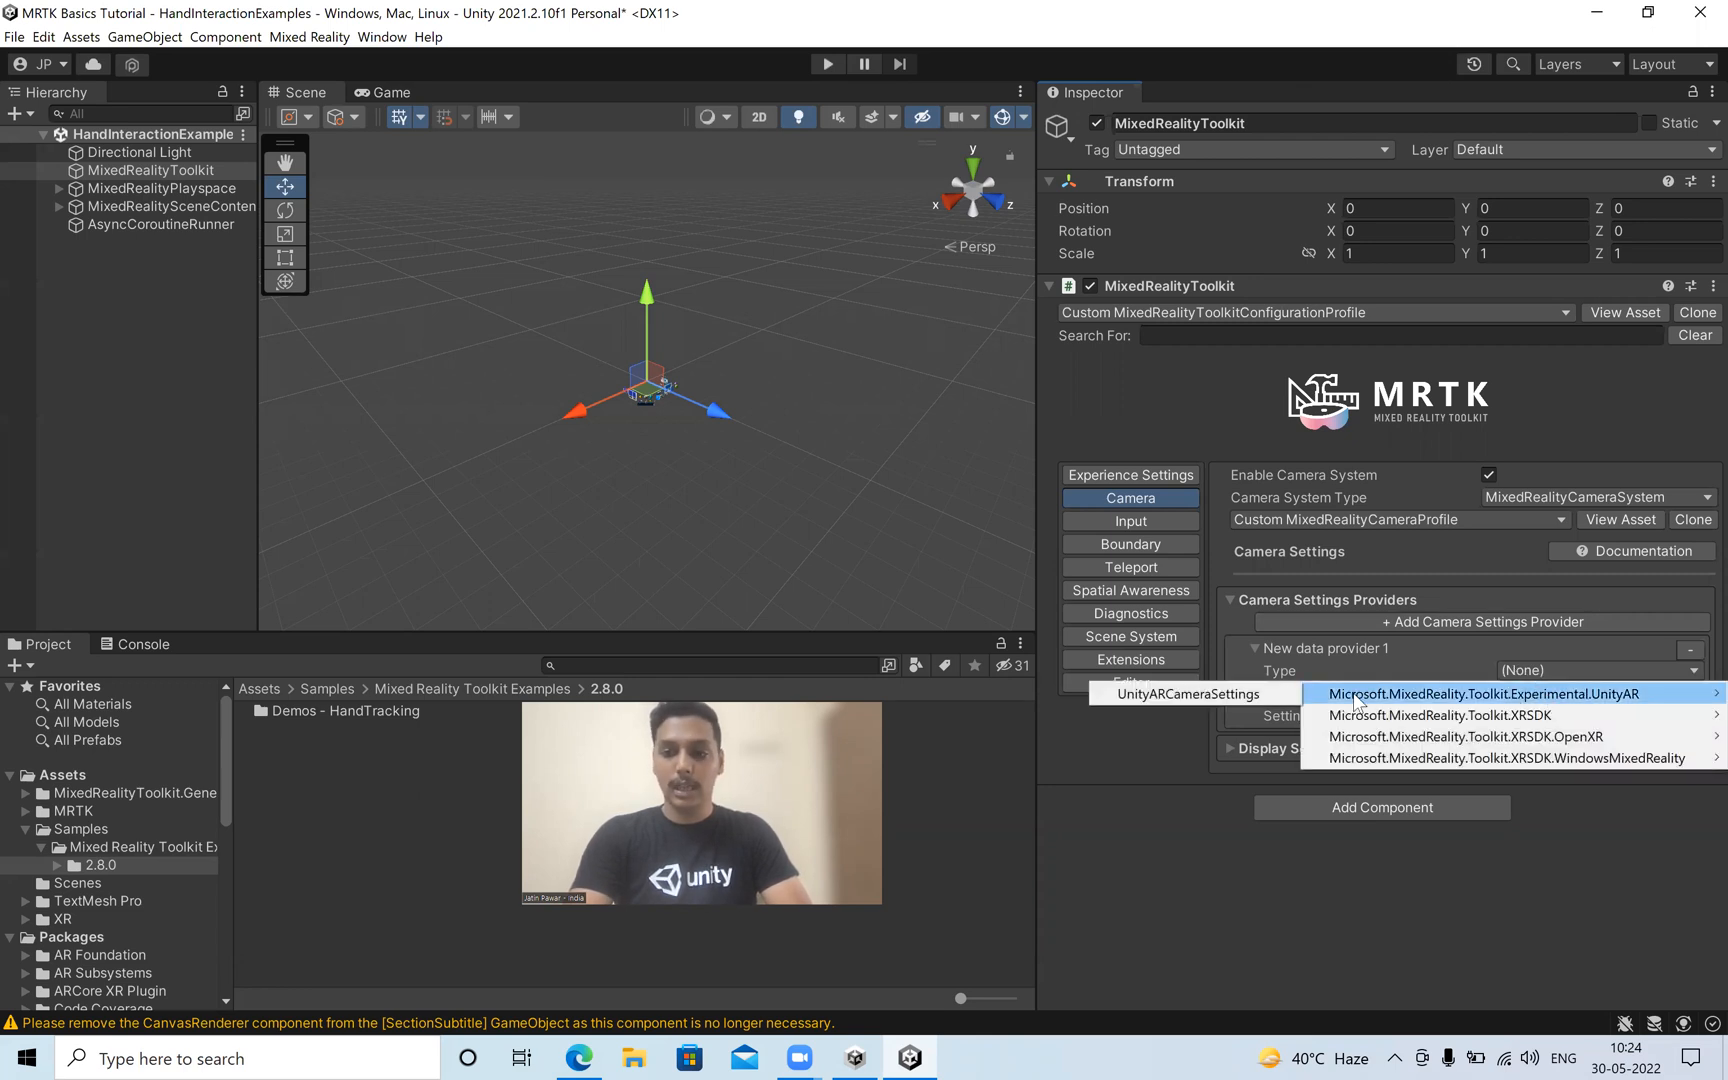
click(1243, 692)
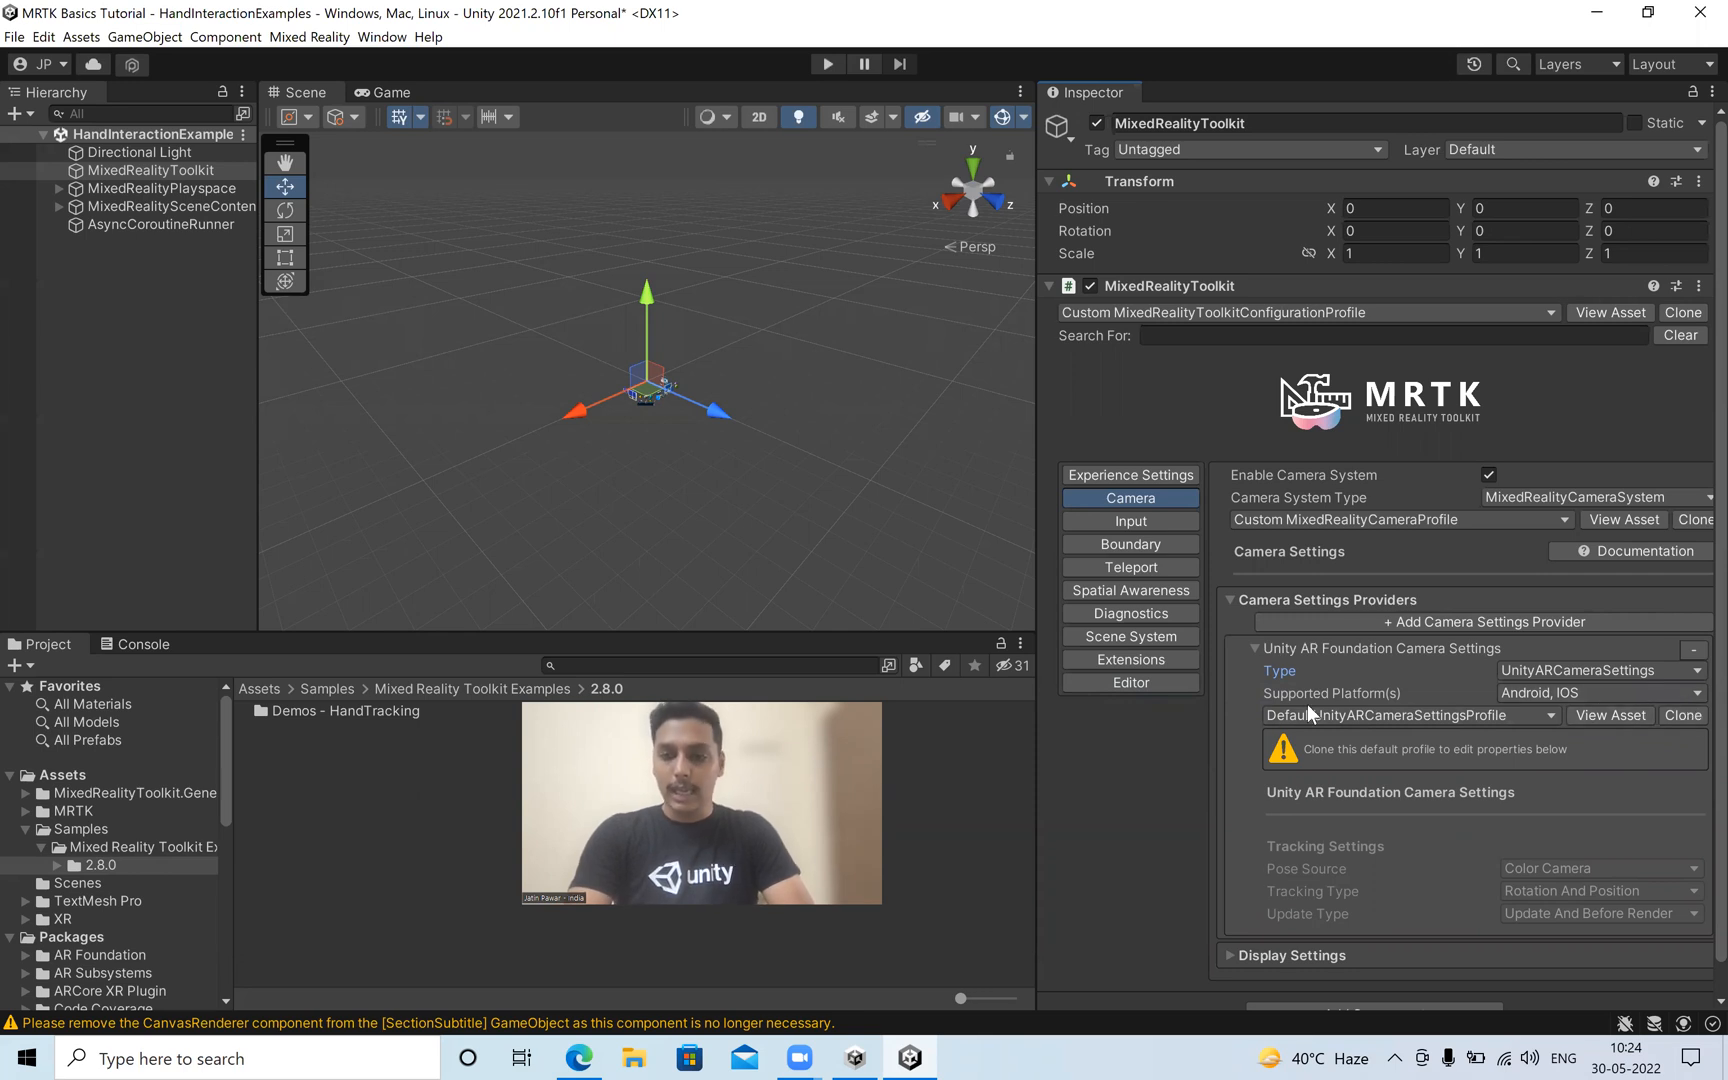
click(1524, 690)
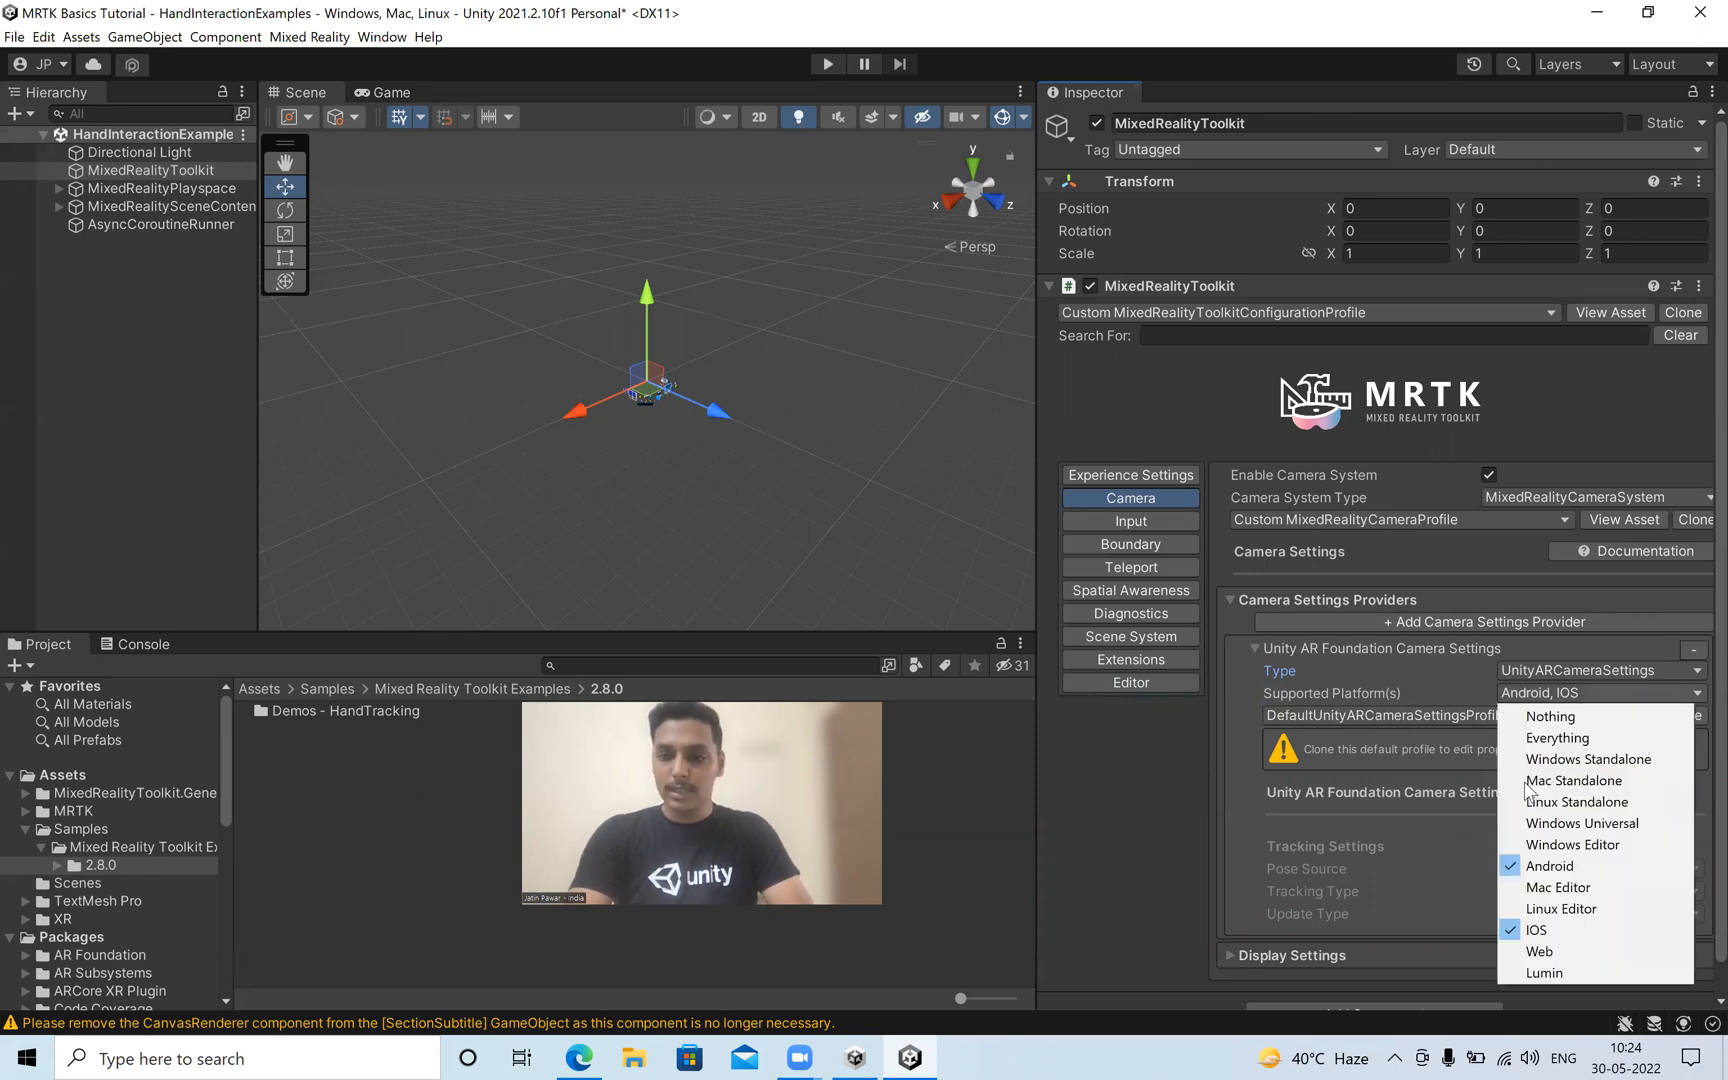
click(1537, 930)
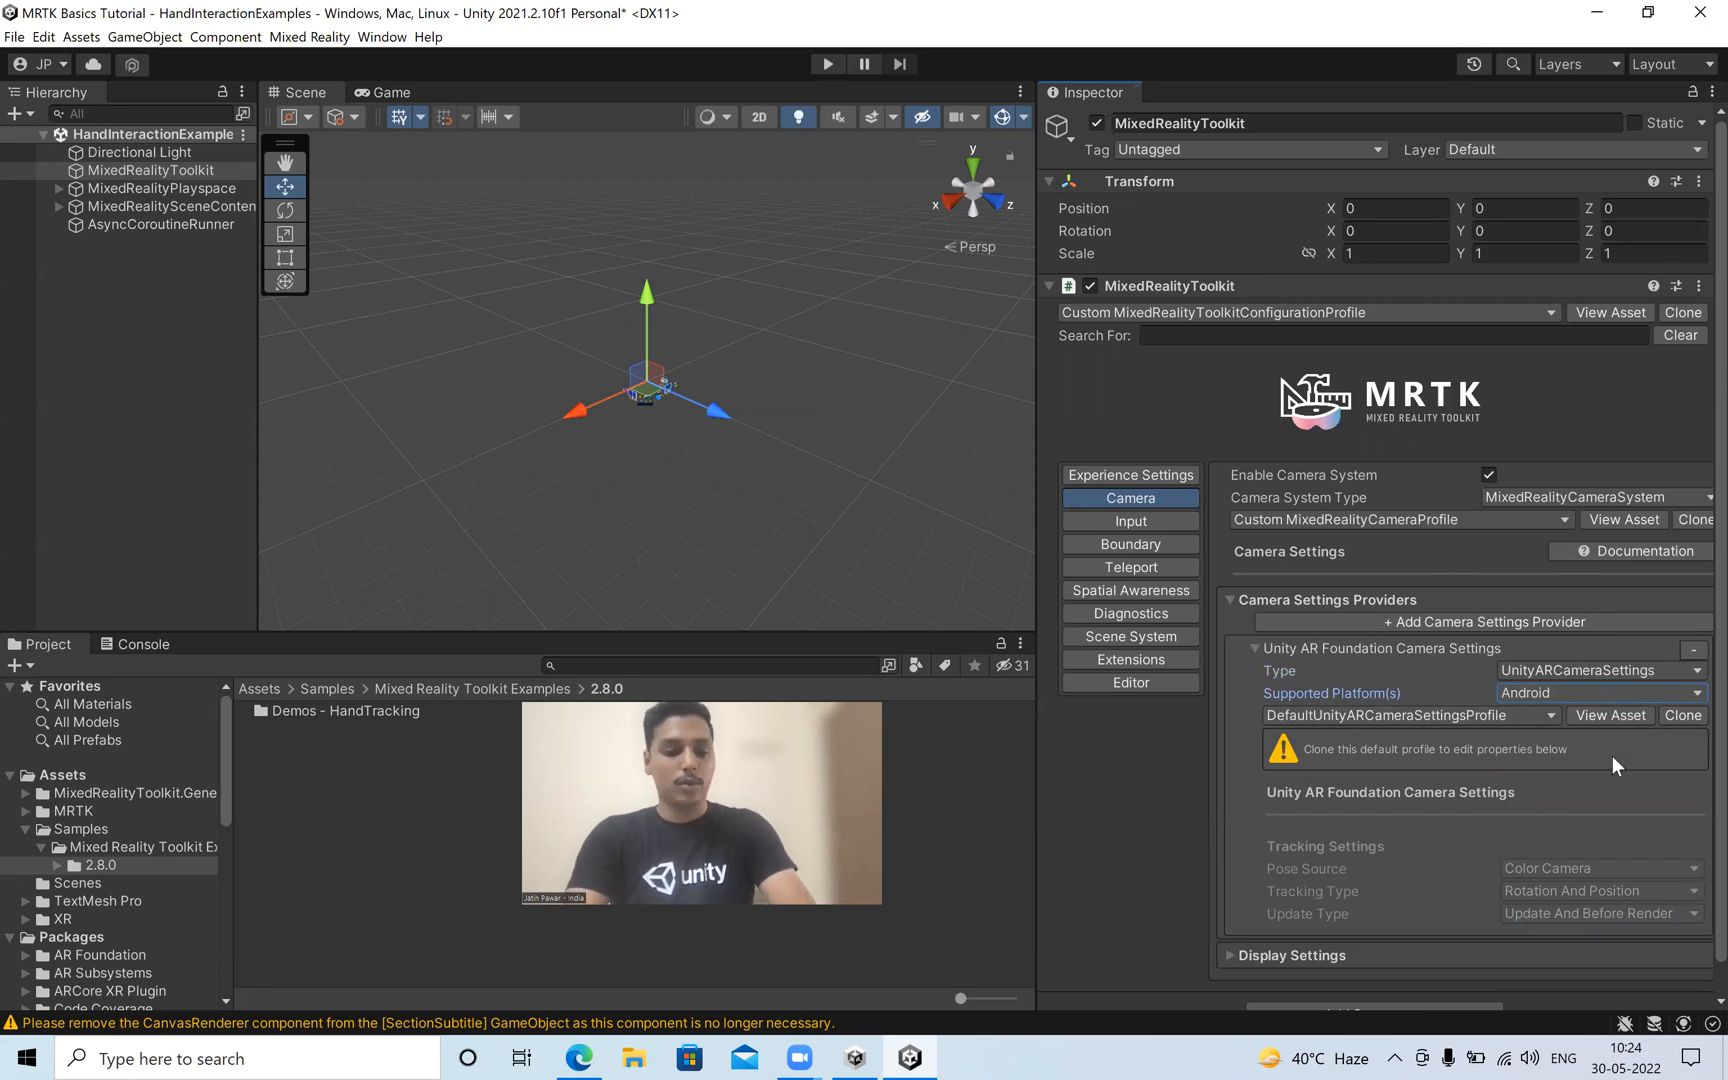
Switch to Edge and read the guide's section on building a scene for Android and iOS devices, including XR Plug-in Management.
key(alt+Tab)
key(alt+Tab)
key(alt+Tab)
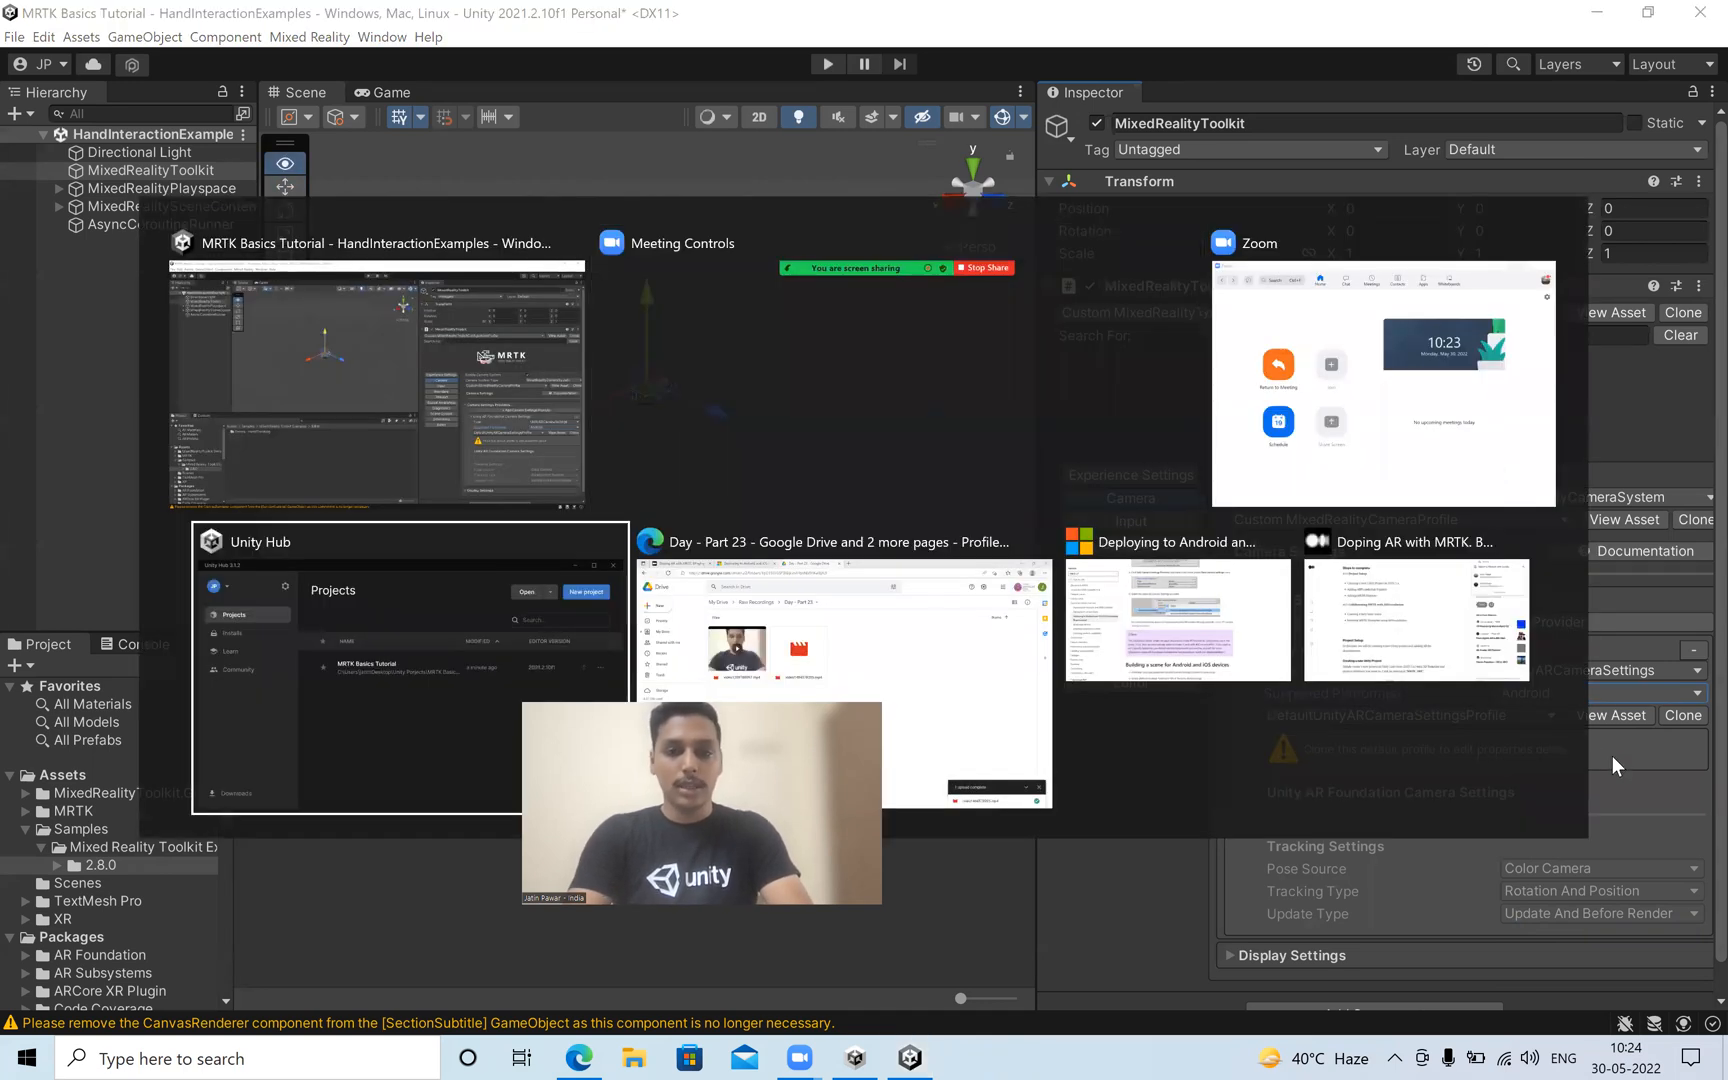
key(alt+Tab)
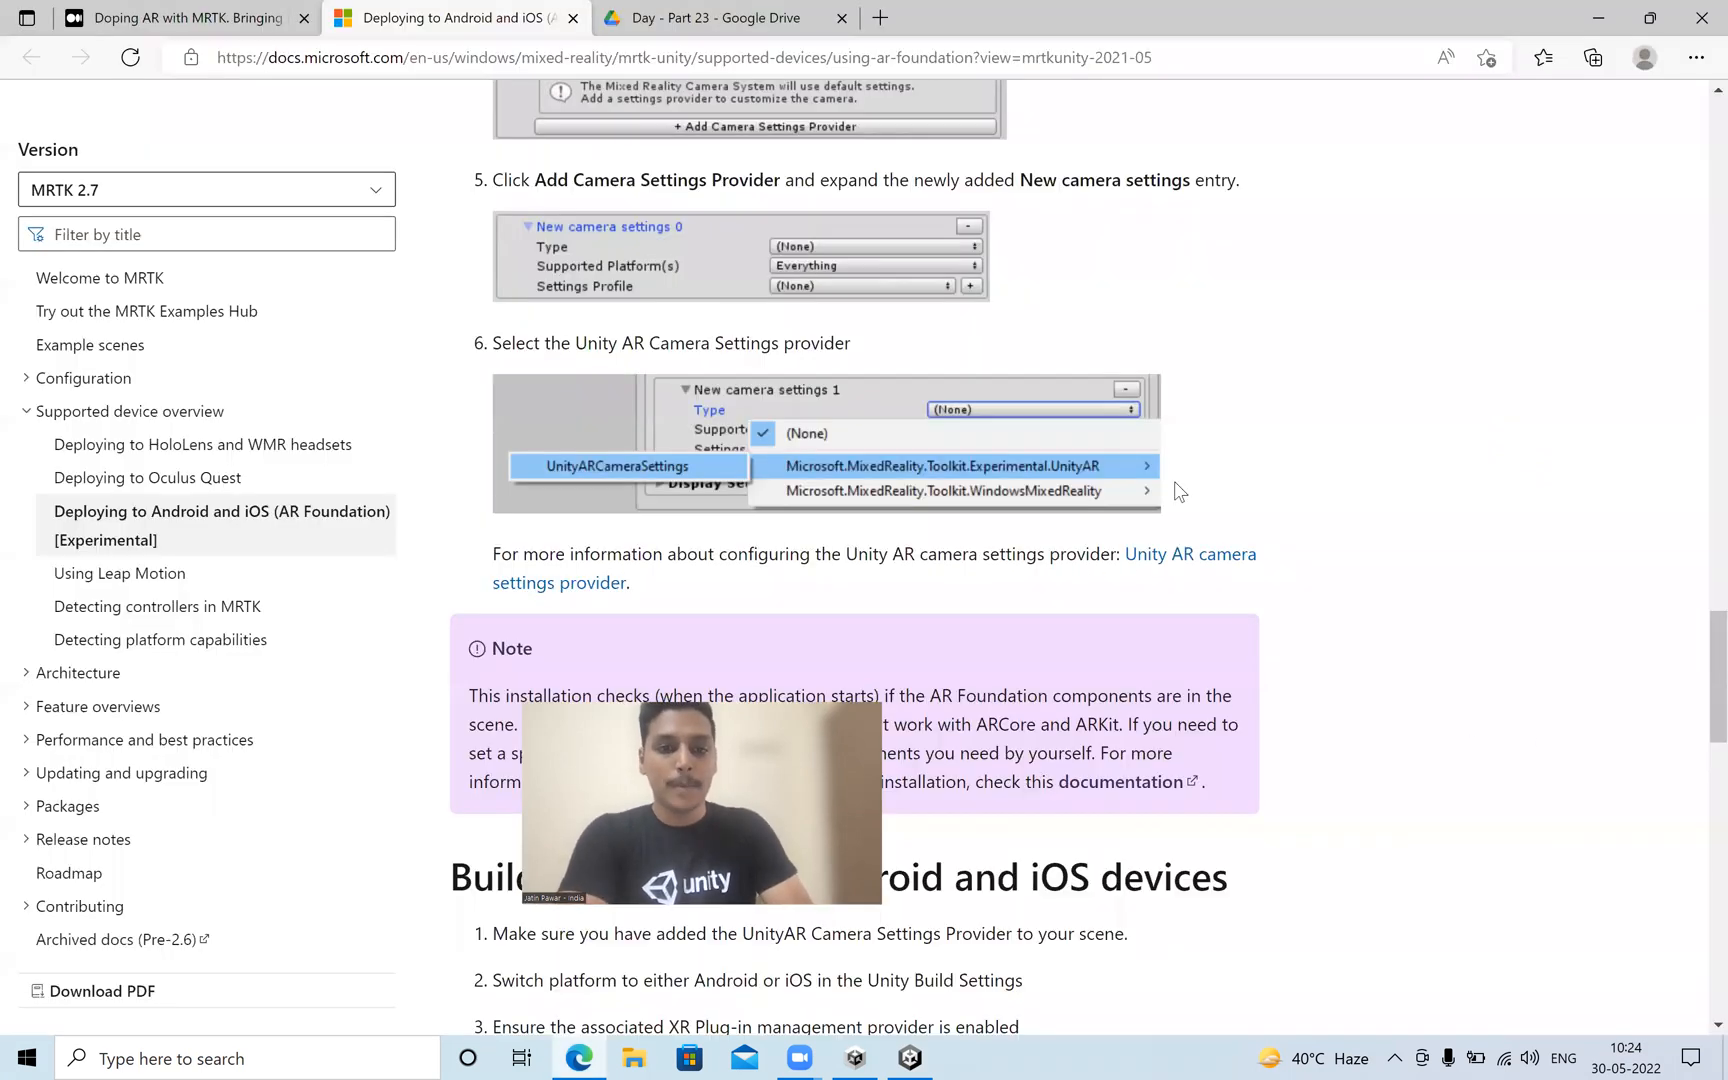
scroll(1175, 470, down, 6)
scroll(1024, 235, up, 1)
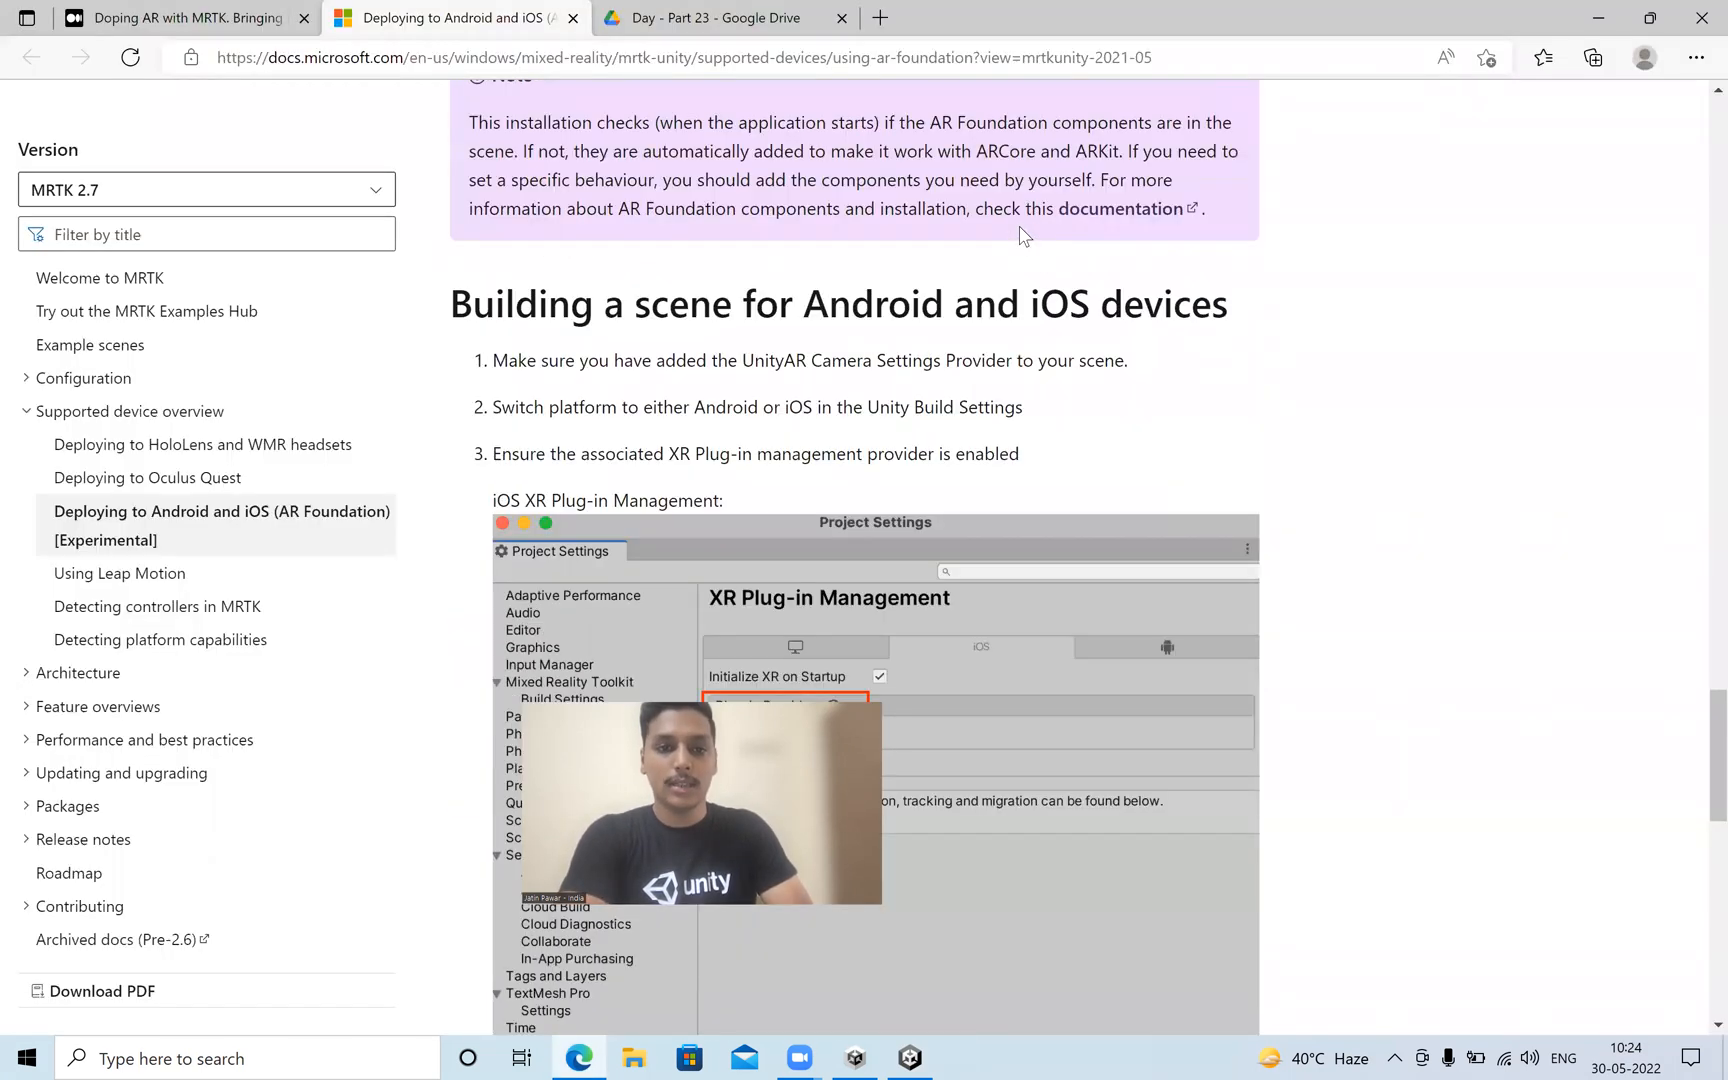
scroll(791, 490, up, 3)
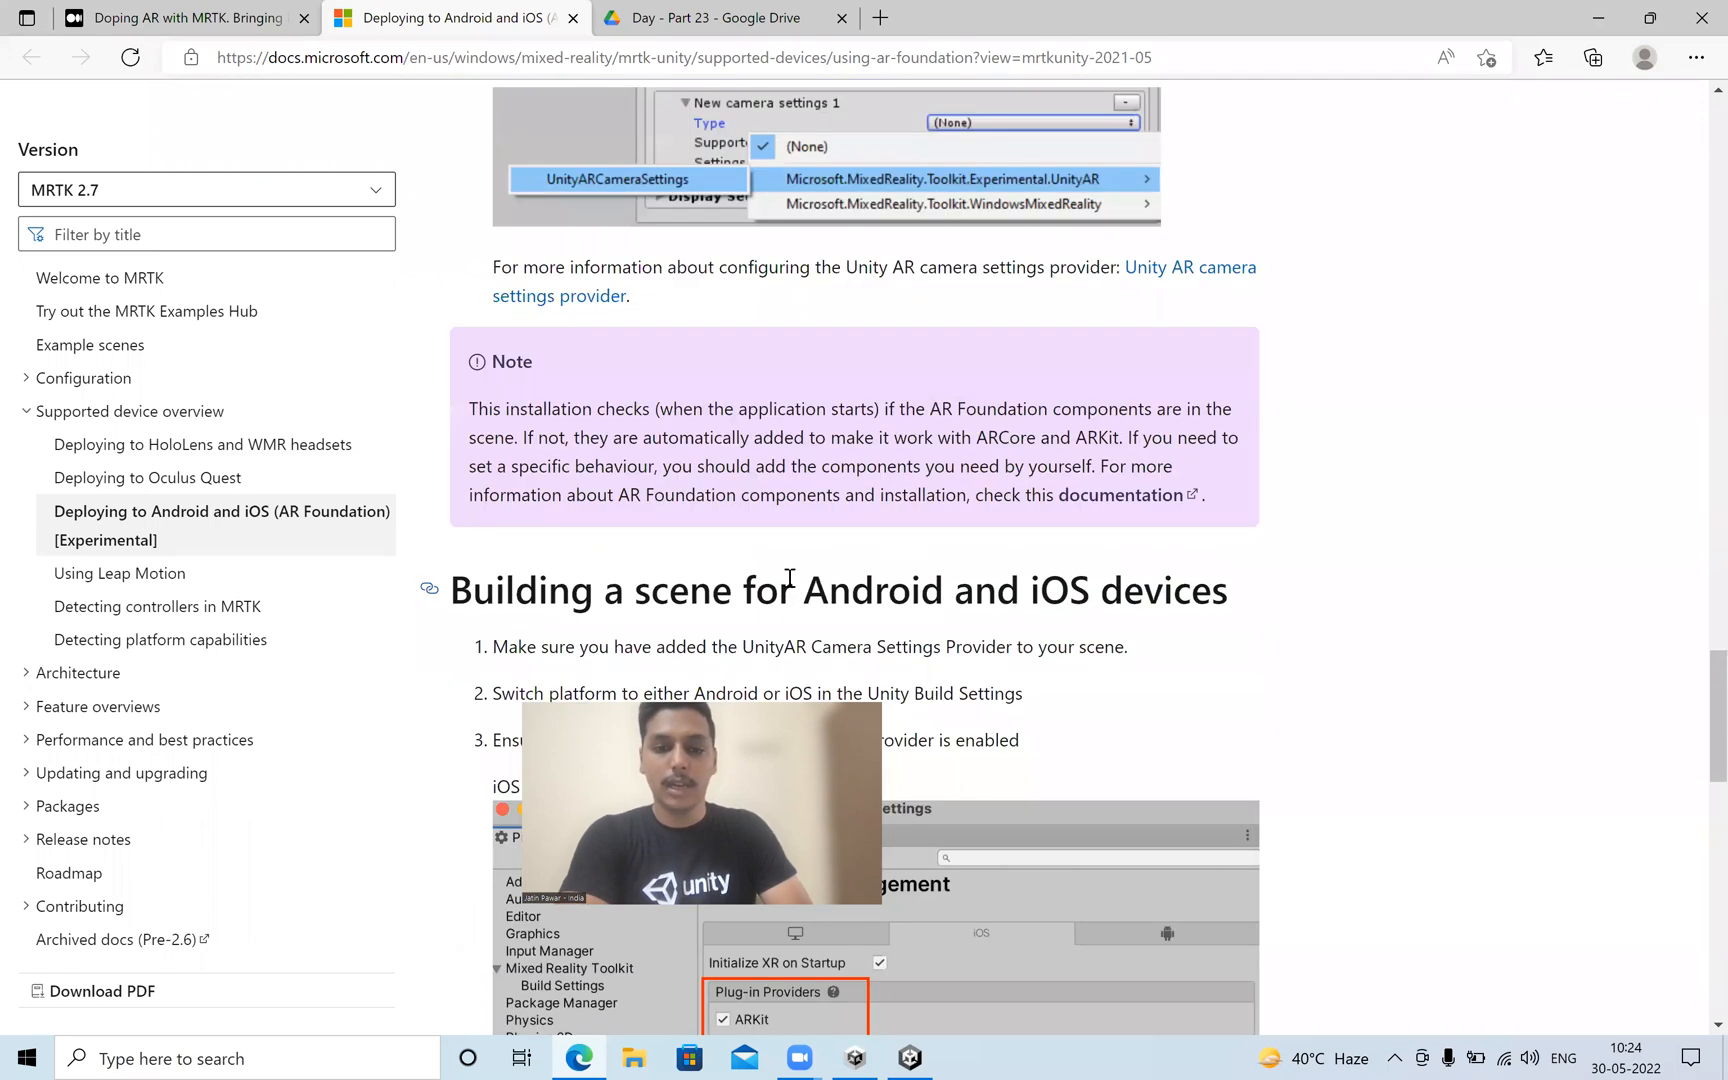
scroll(789, 578, down, 3)
scroll(788, 576, down, 6)
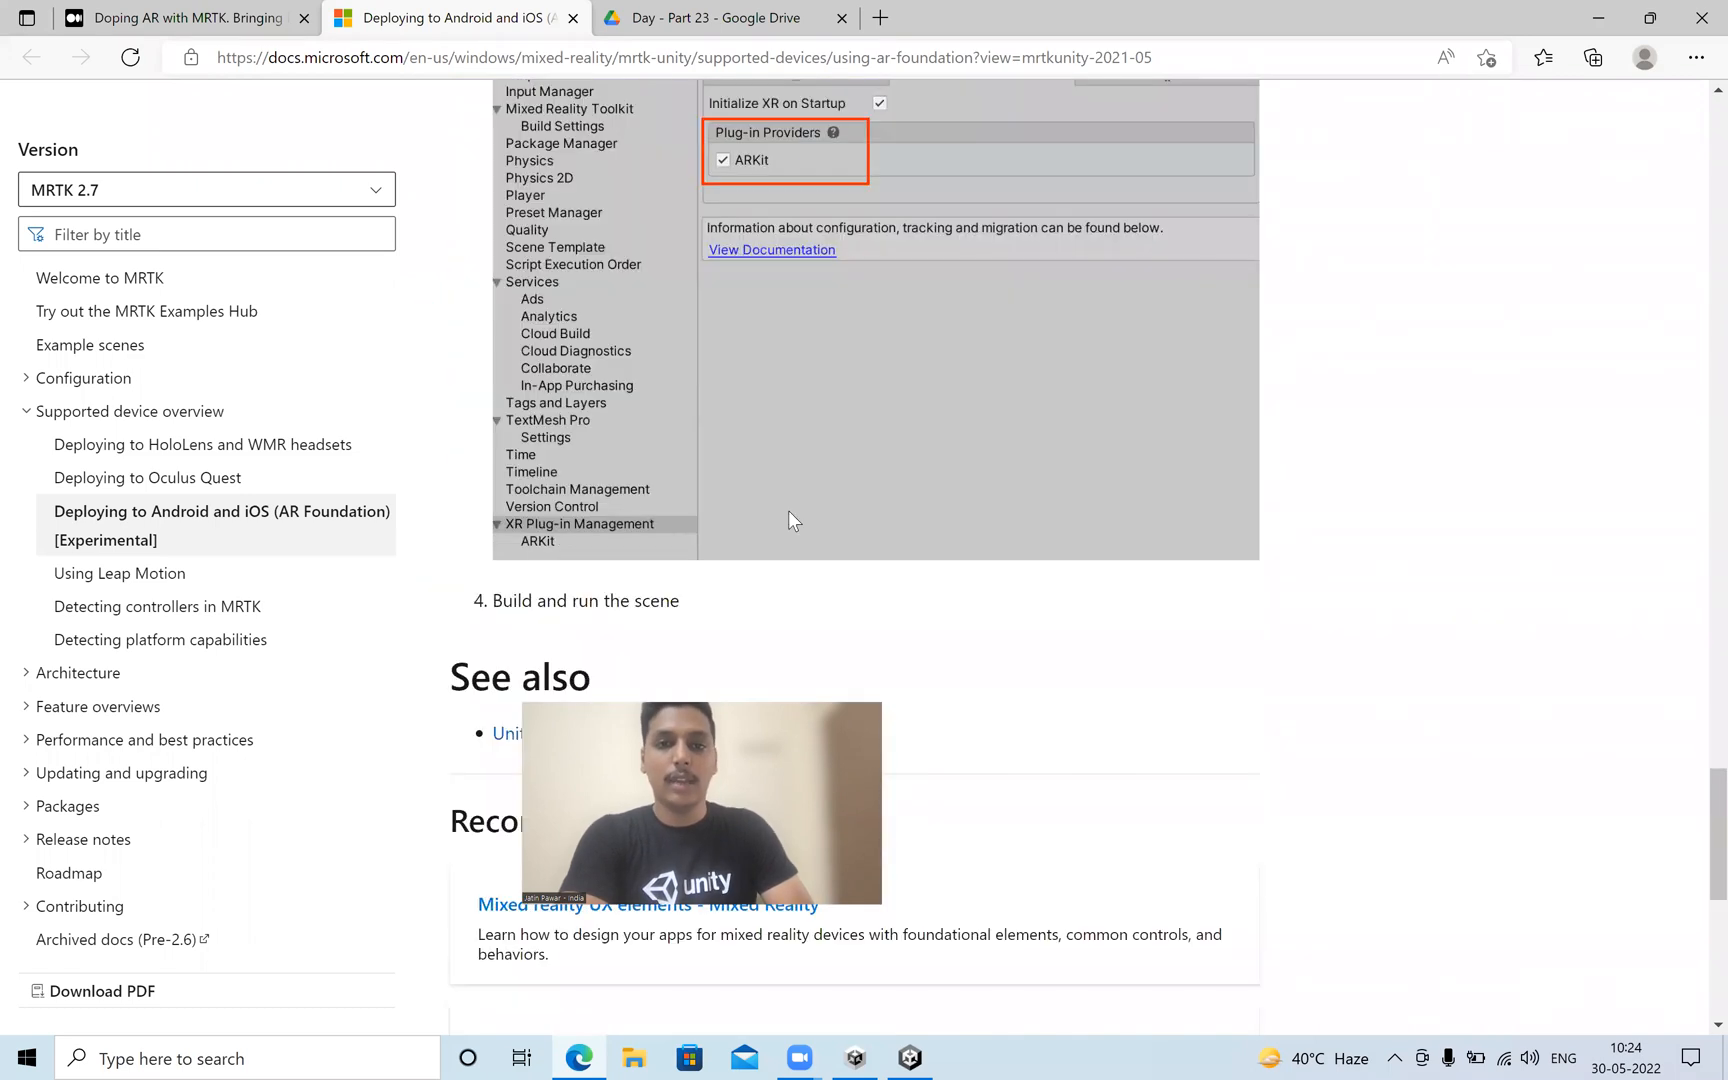
scroll(788, 509, up, 3)
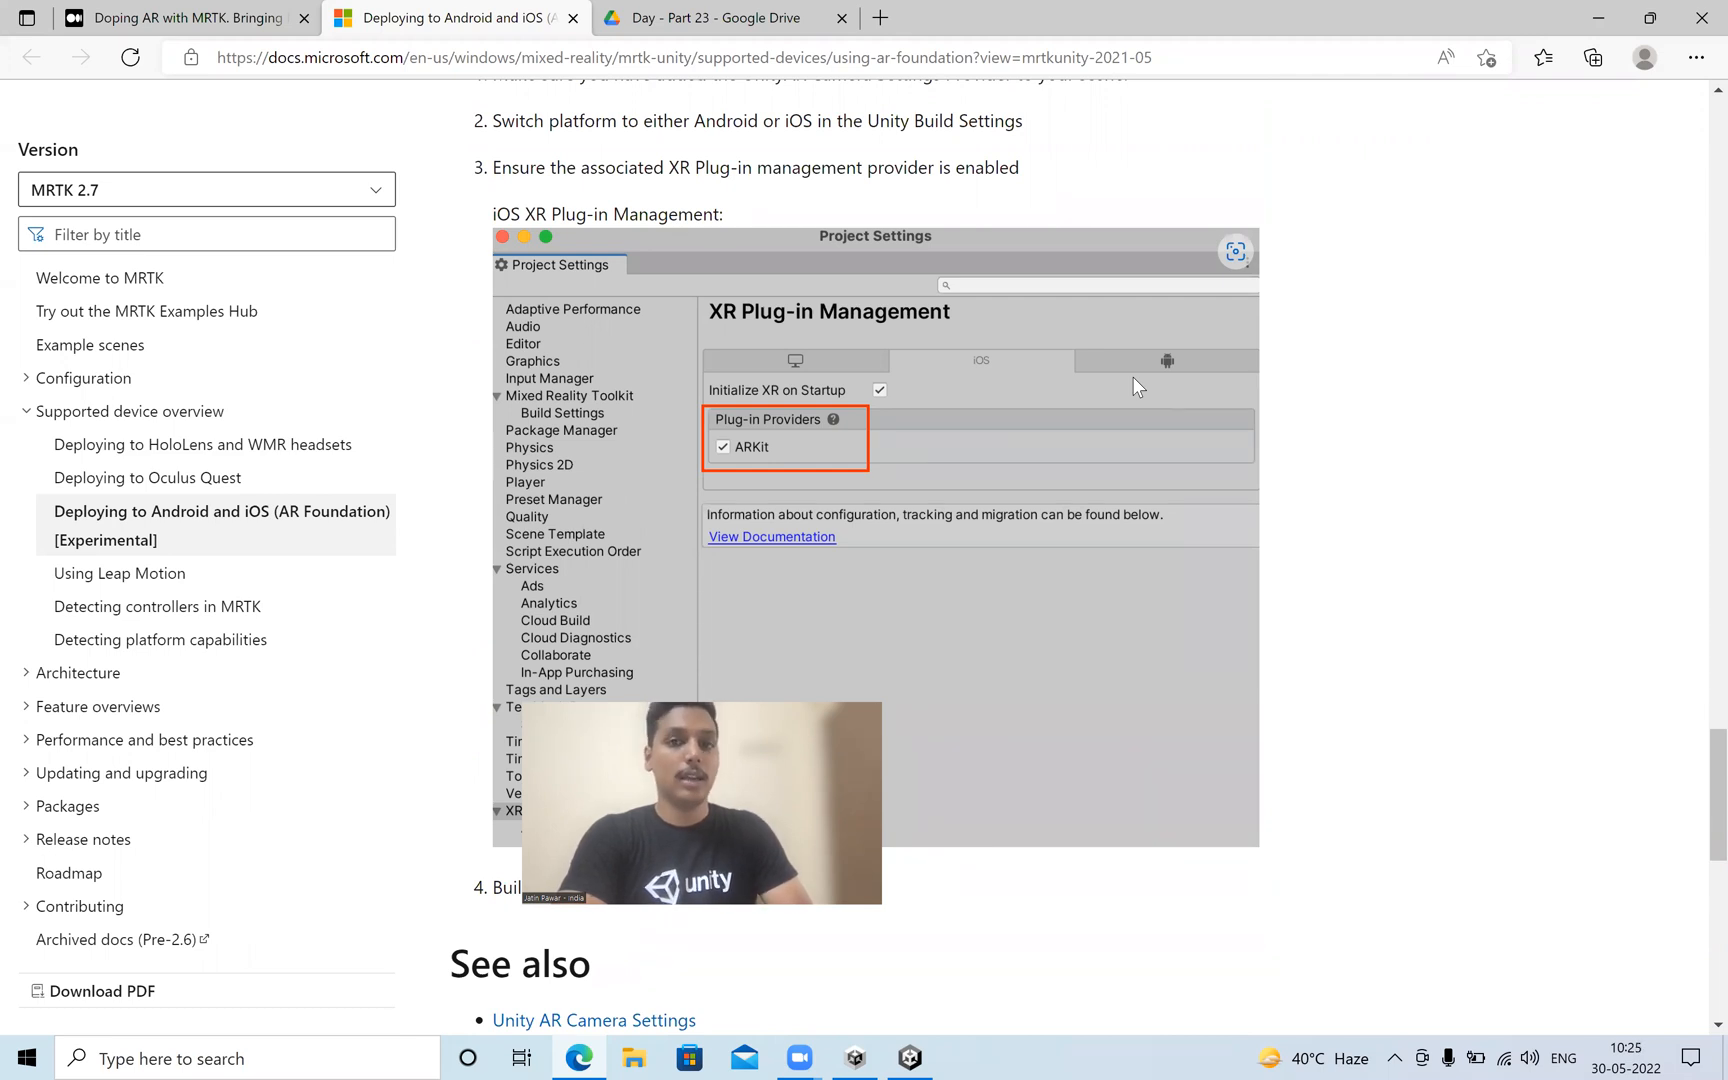
Open the Medium article on MRTK with AR and read its pre-build checks, platform switch and Vulkan Graphics API advice.
click(247, 14)
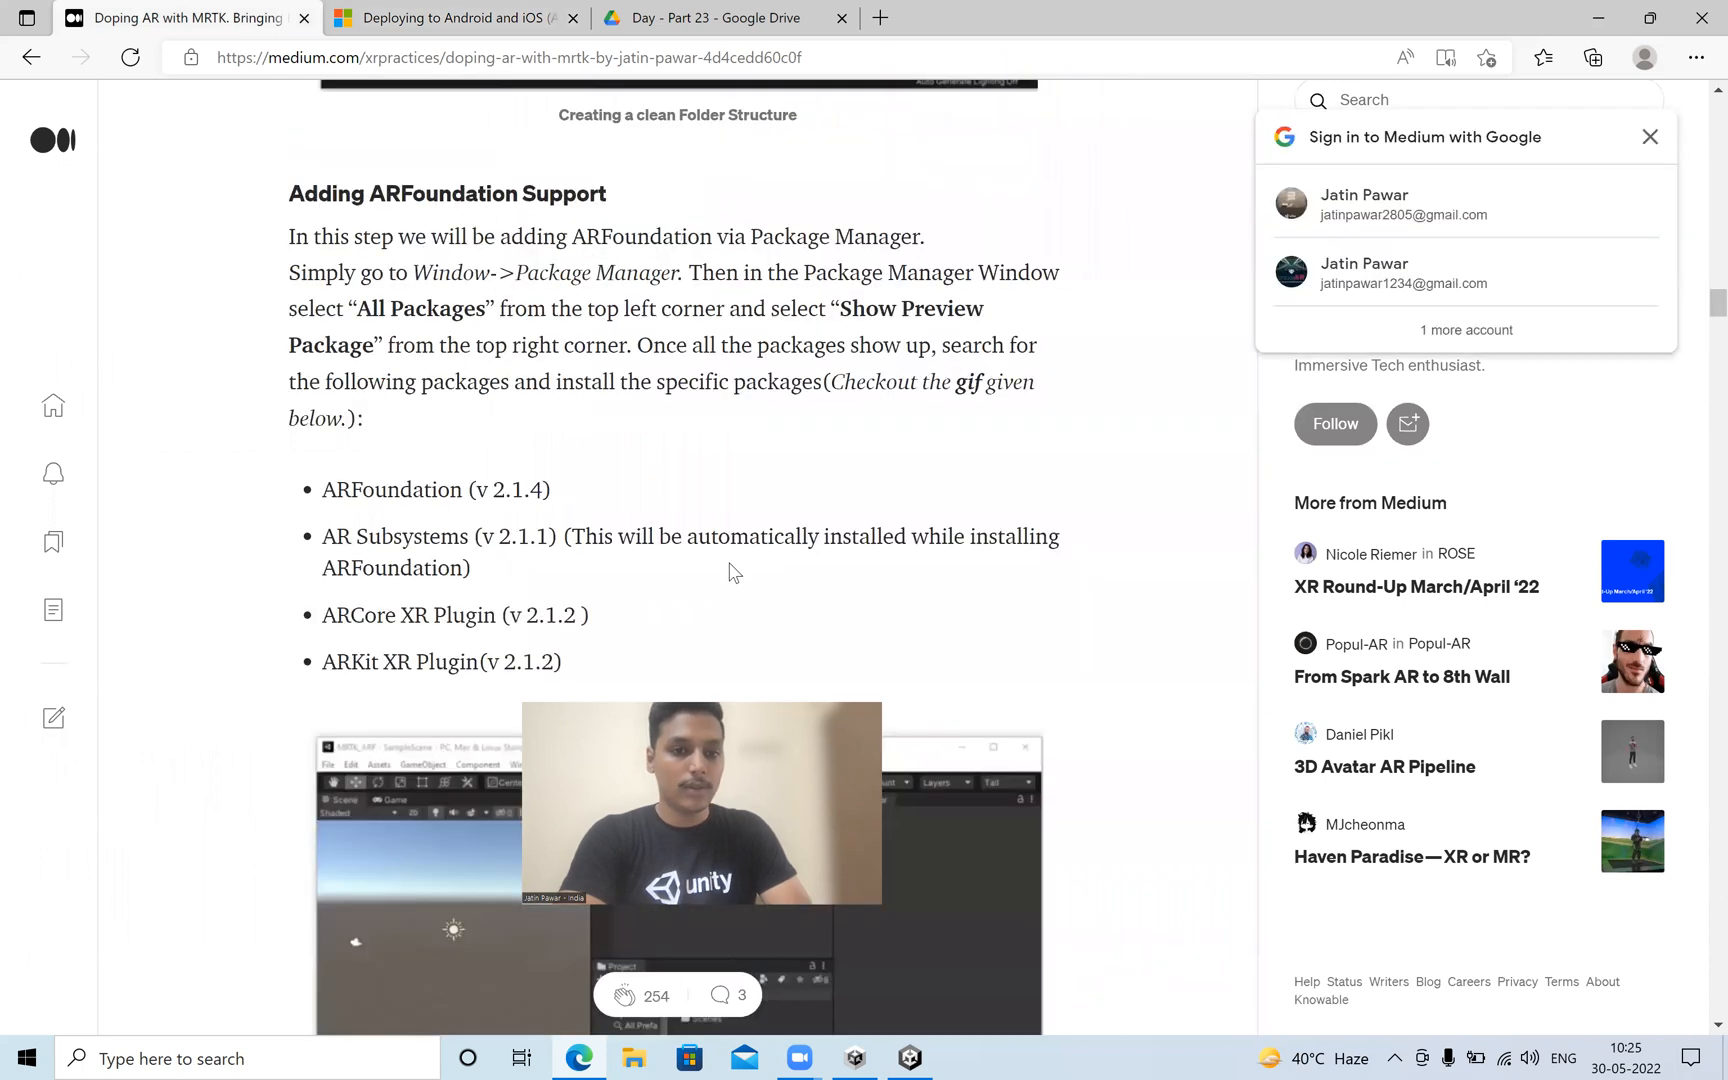
scroll(735, 572, down, 10)
scroll(730, 563, down, 3)
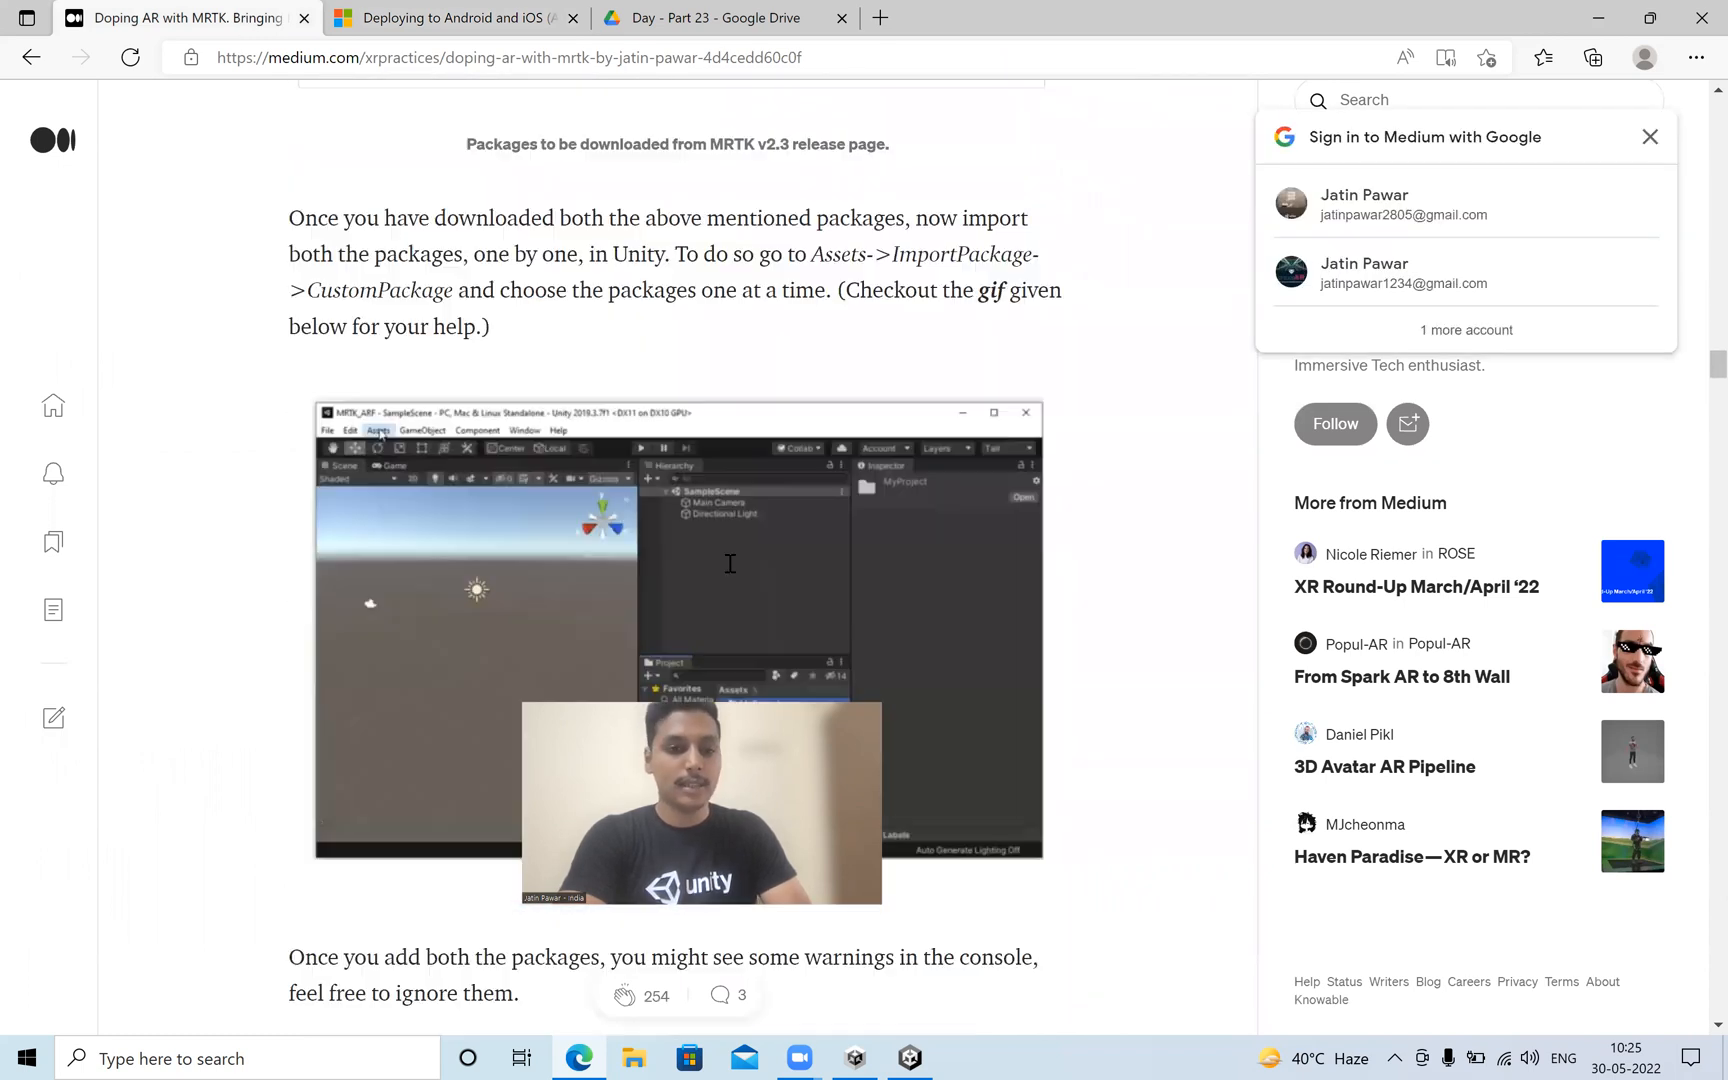
scroll(730, 563, down, 15)
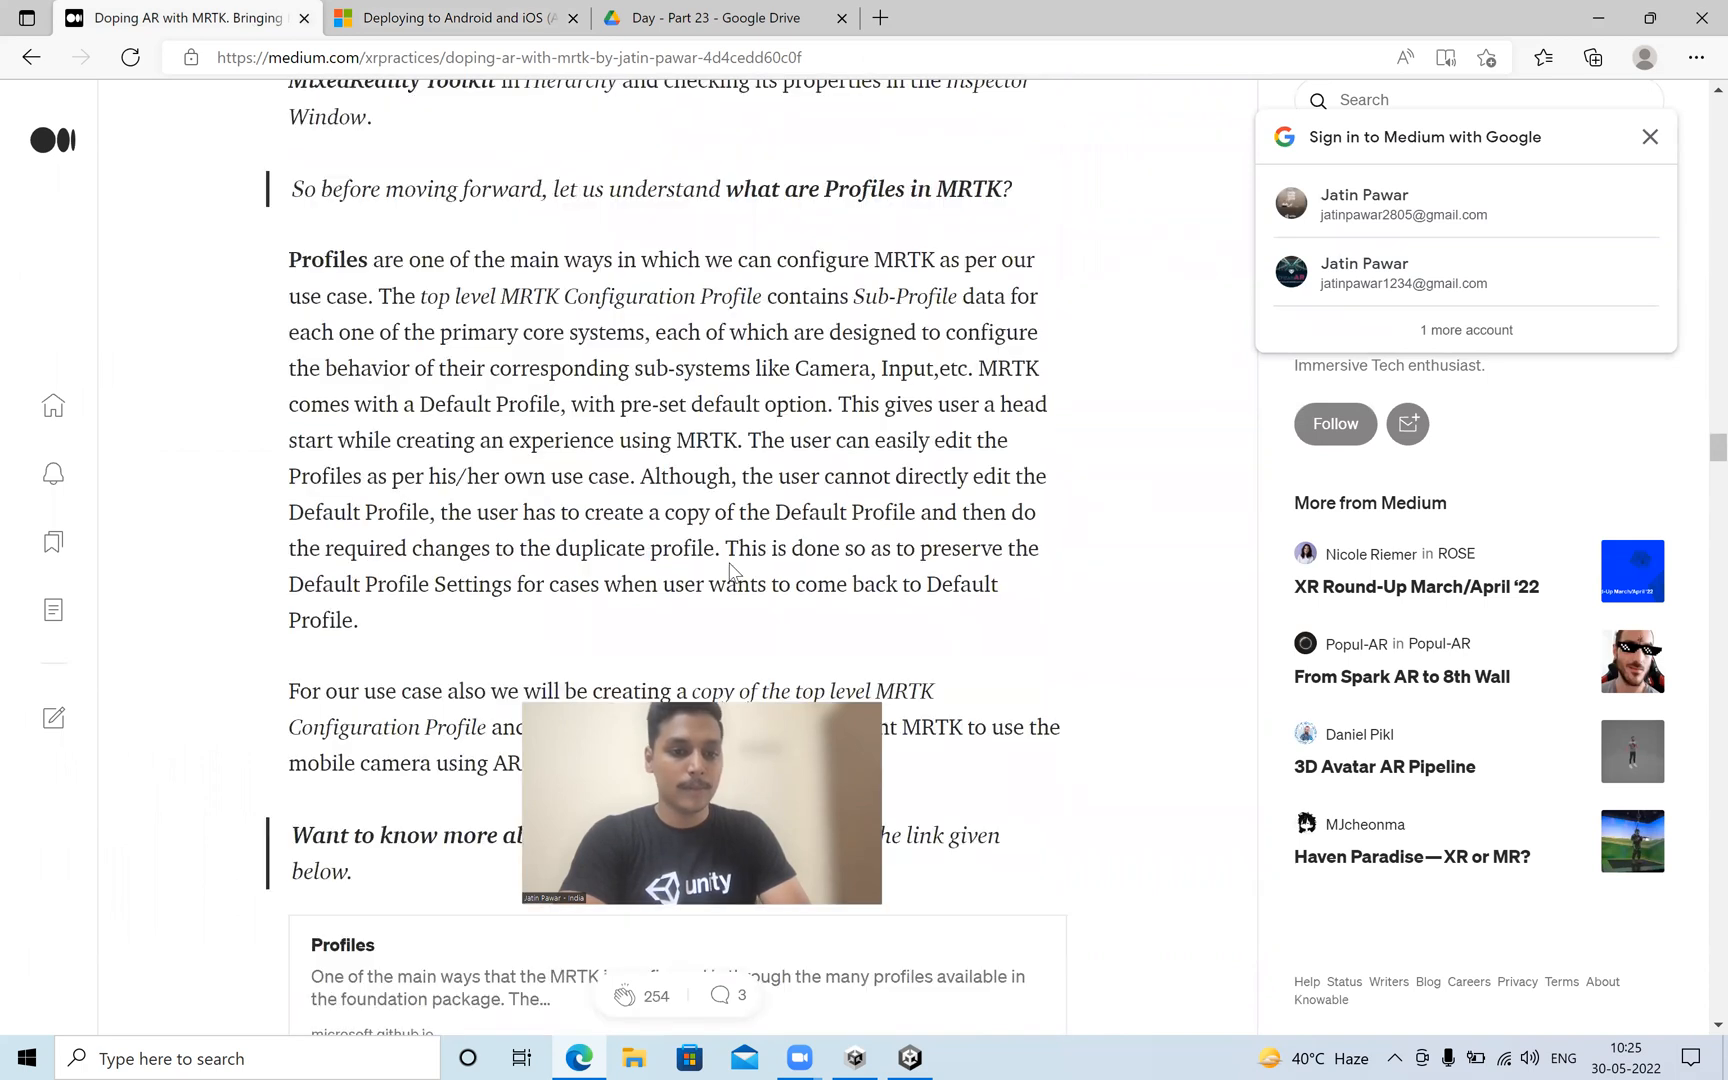
scroll(730, 563, down, 10)
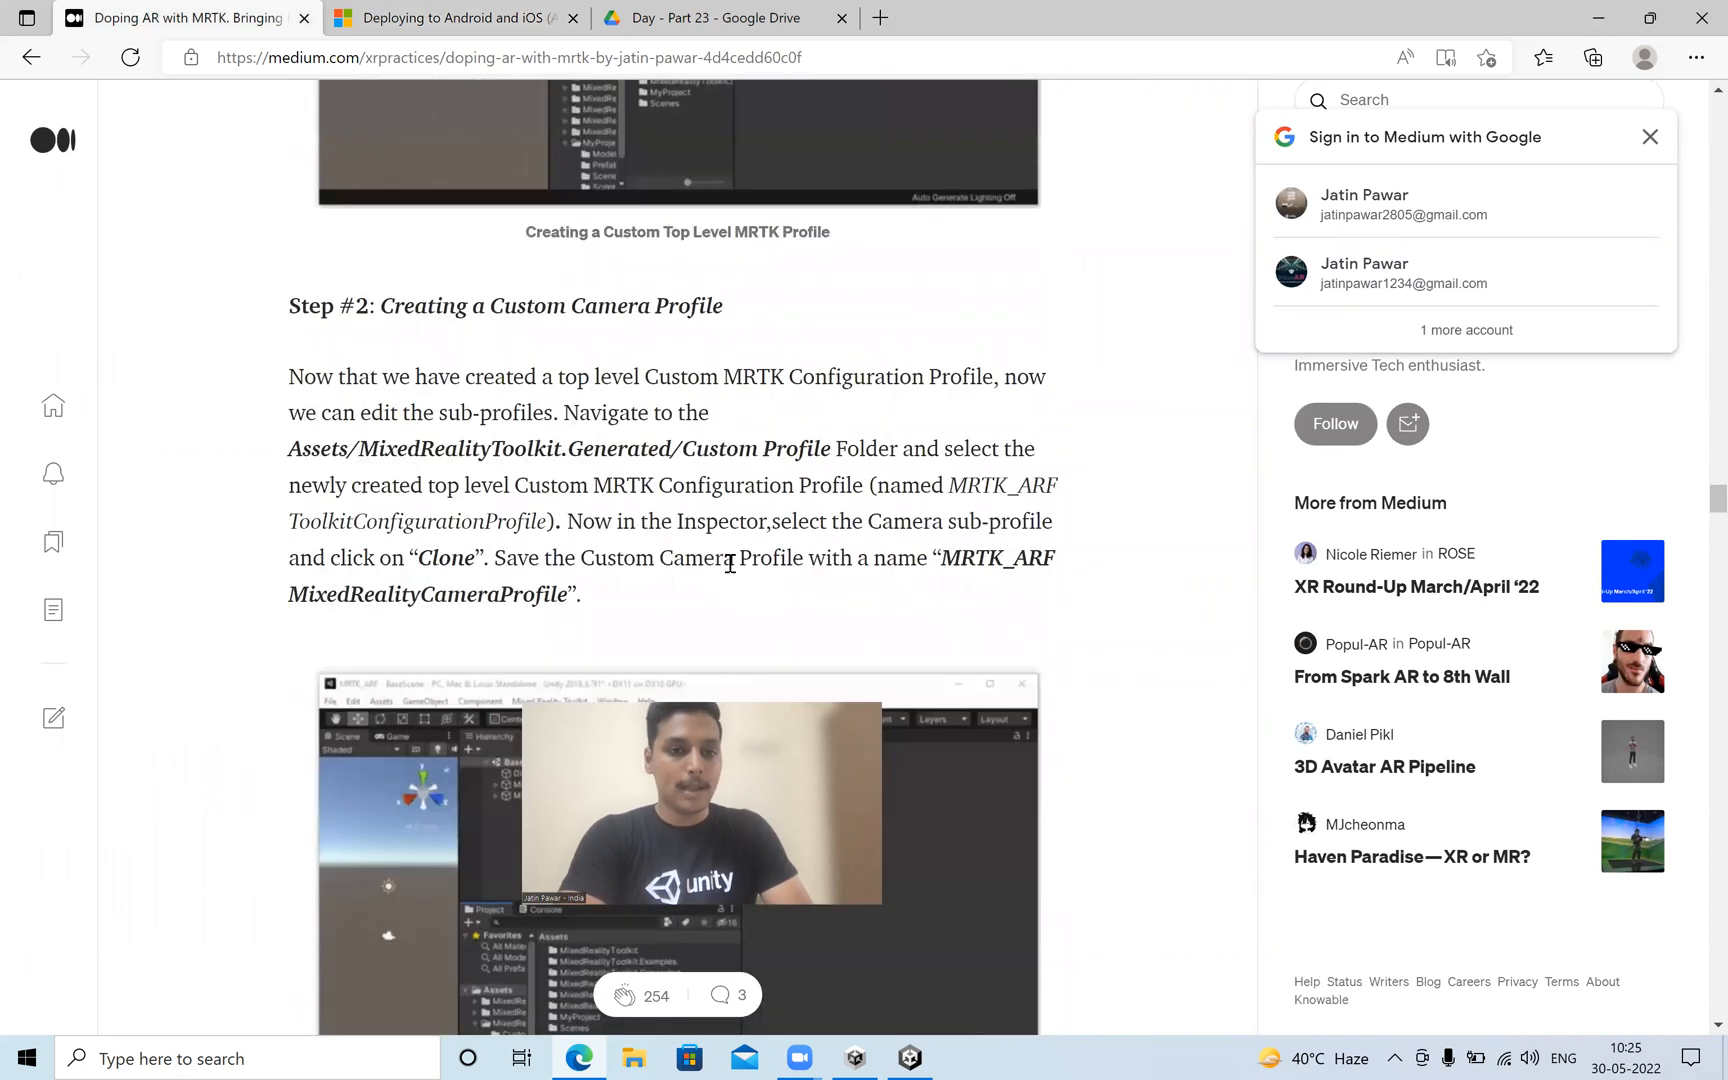
scroll(730, 563, down, 5)
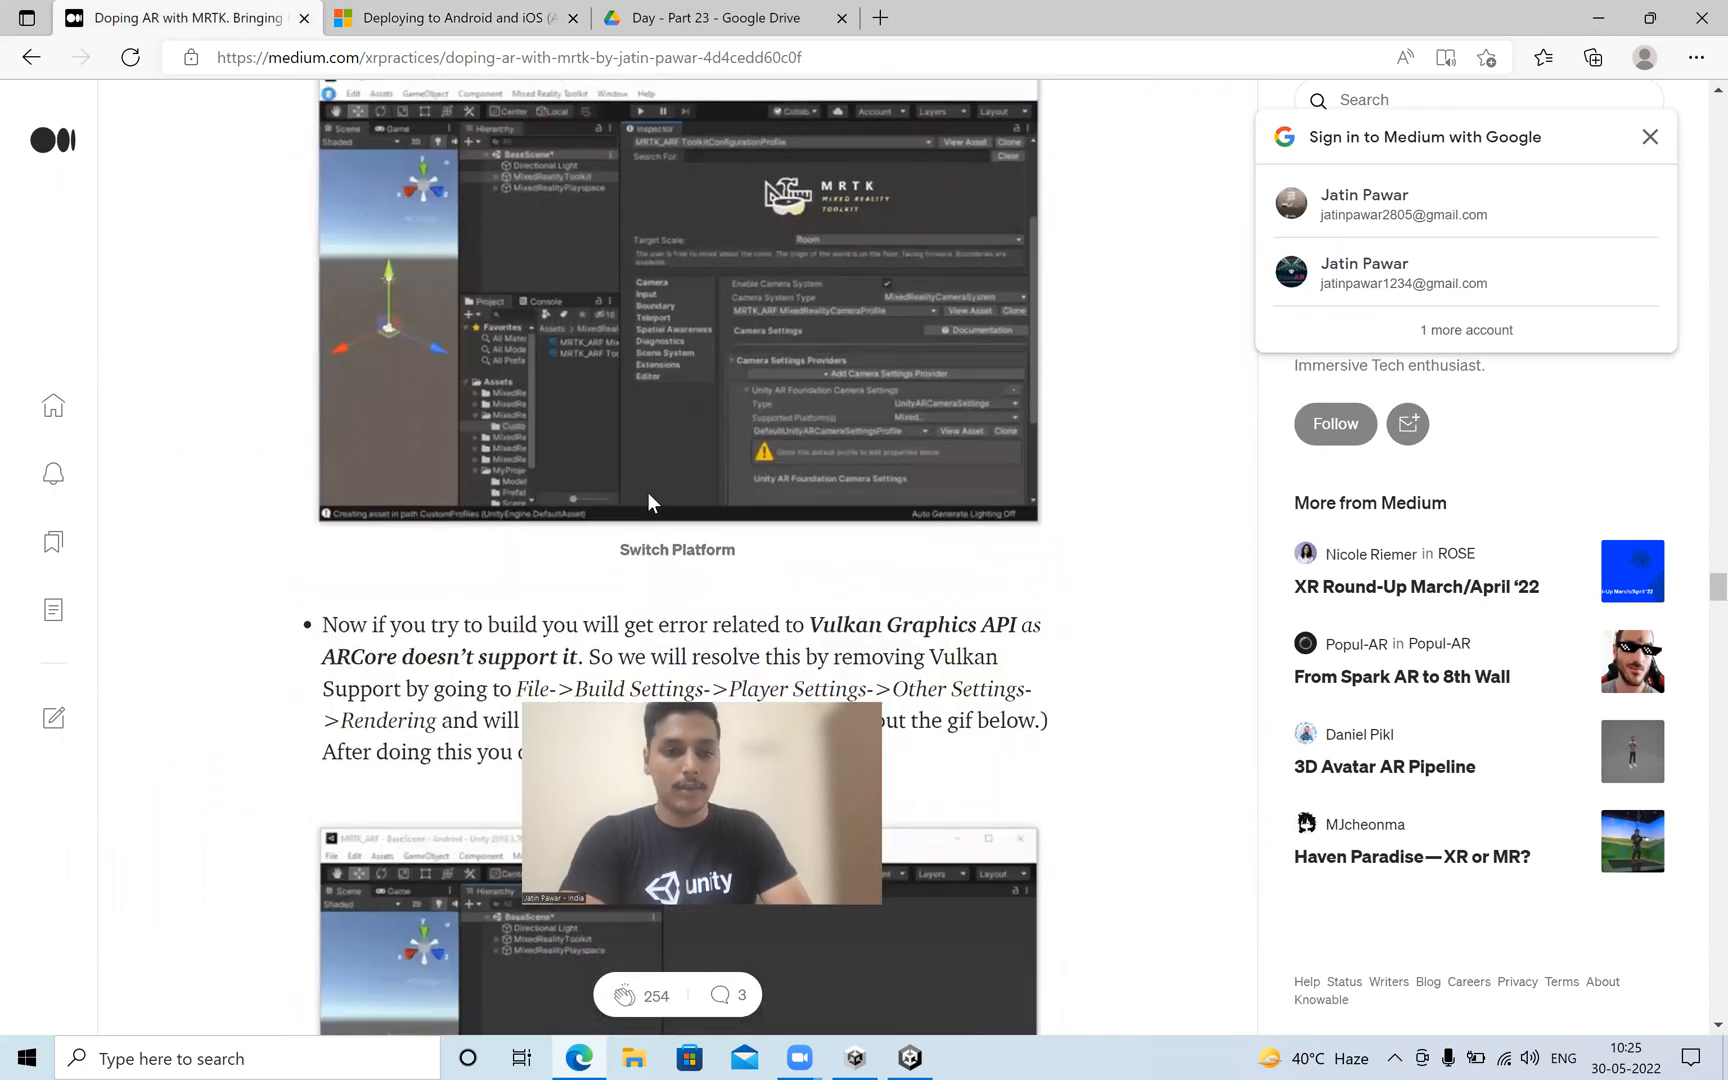
scroll(650, 500, down, 2)
scroll(715, 490, up, 5)
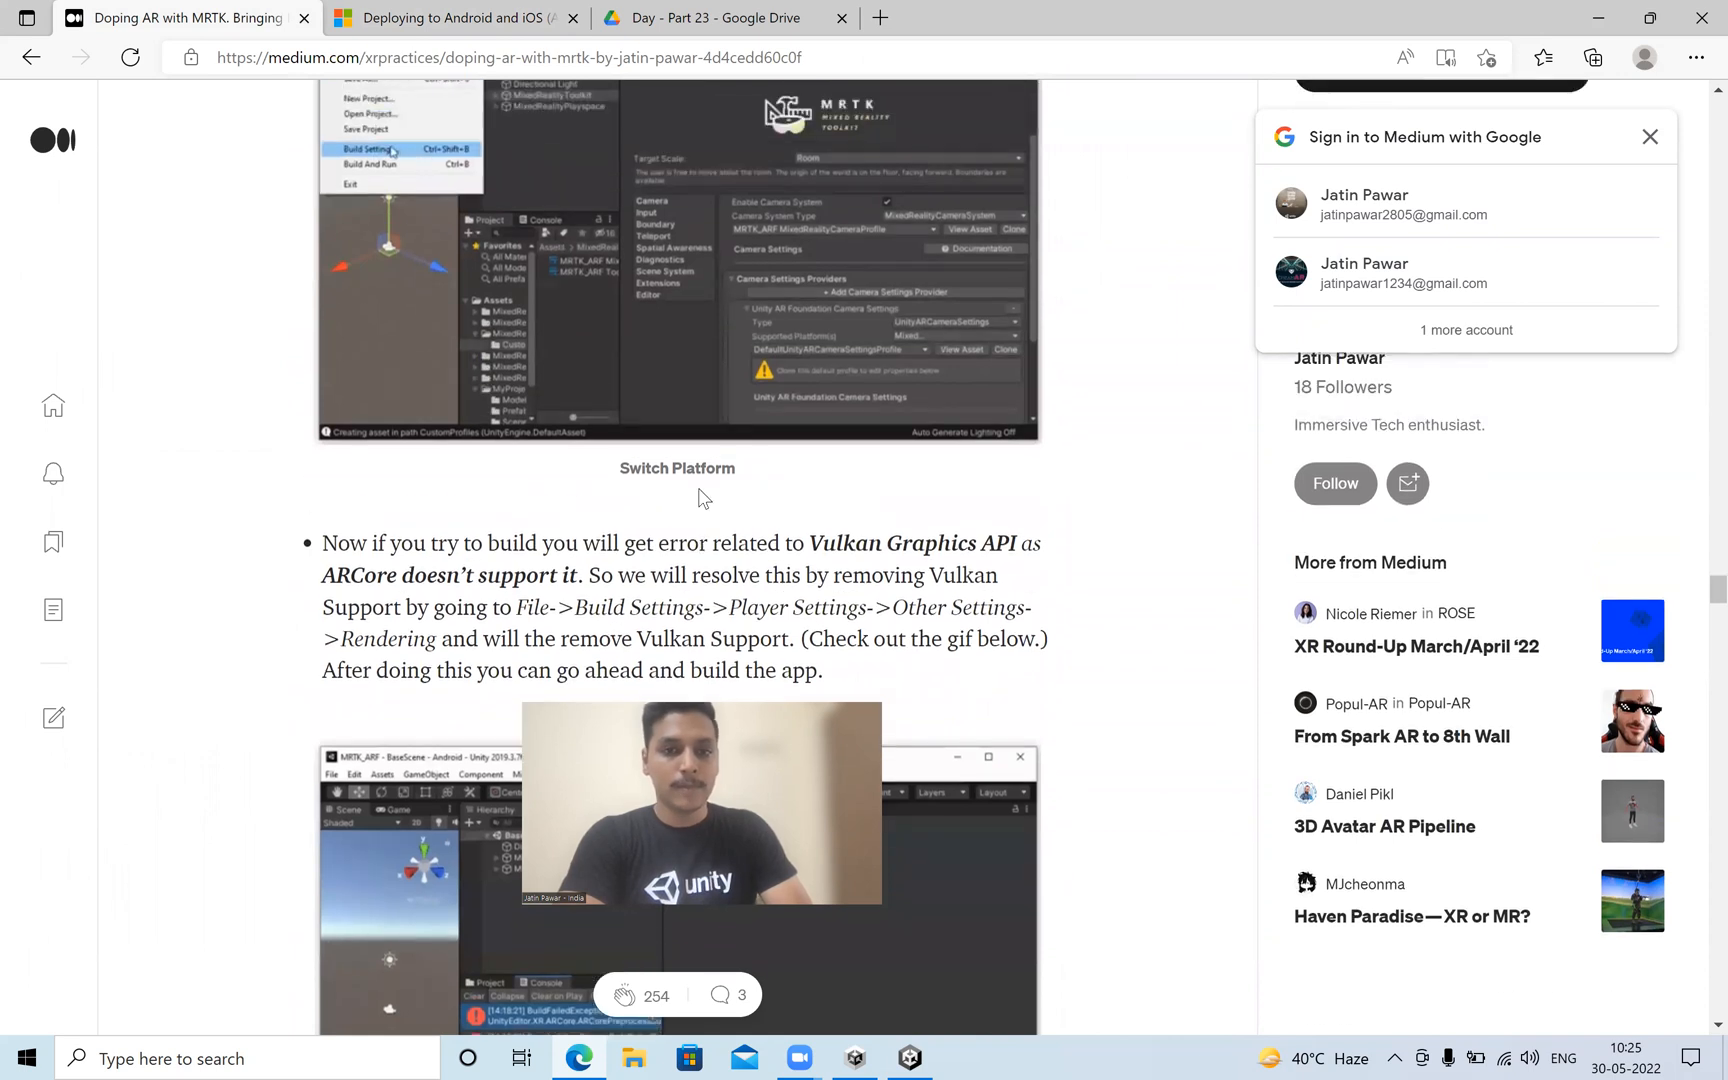
scroll(700, 485, down, 1)
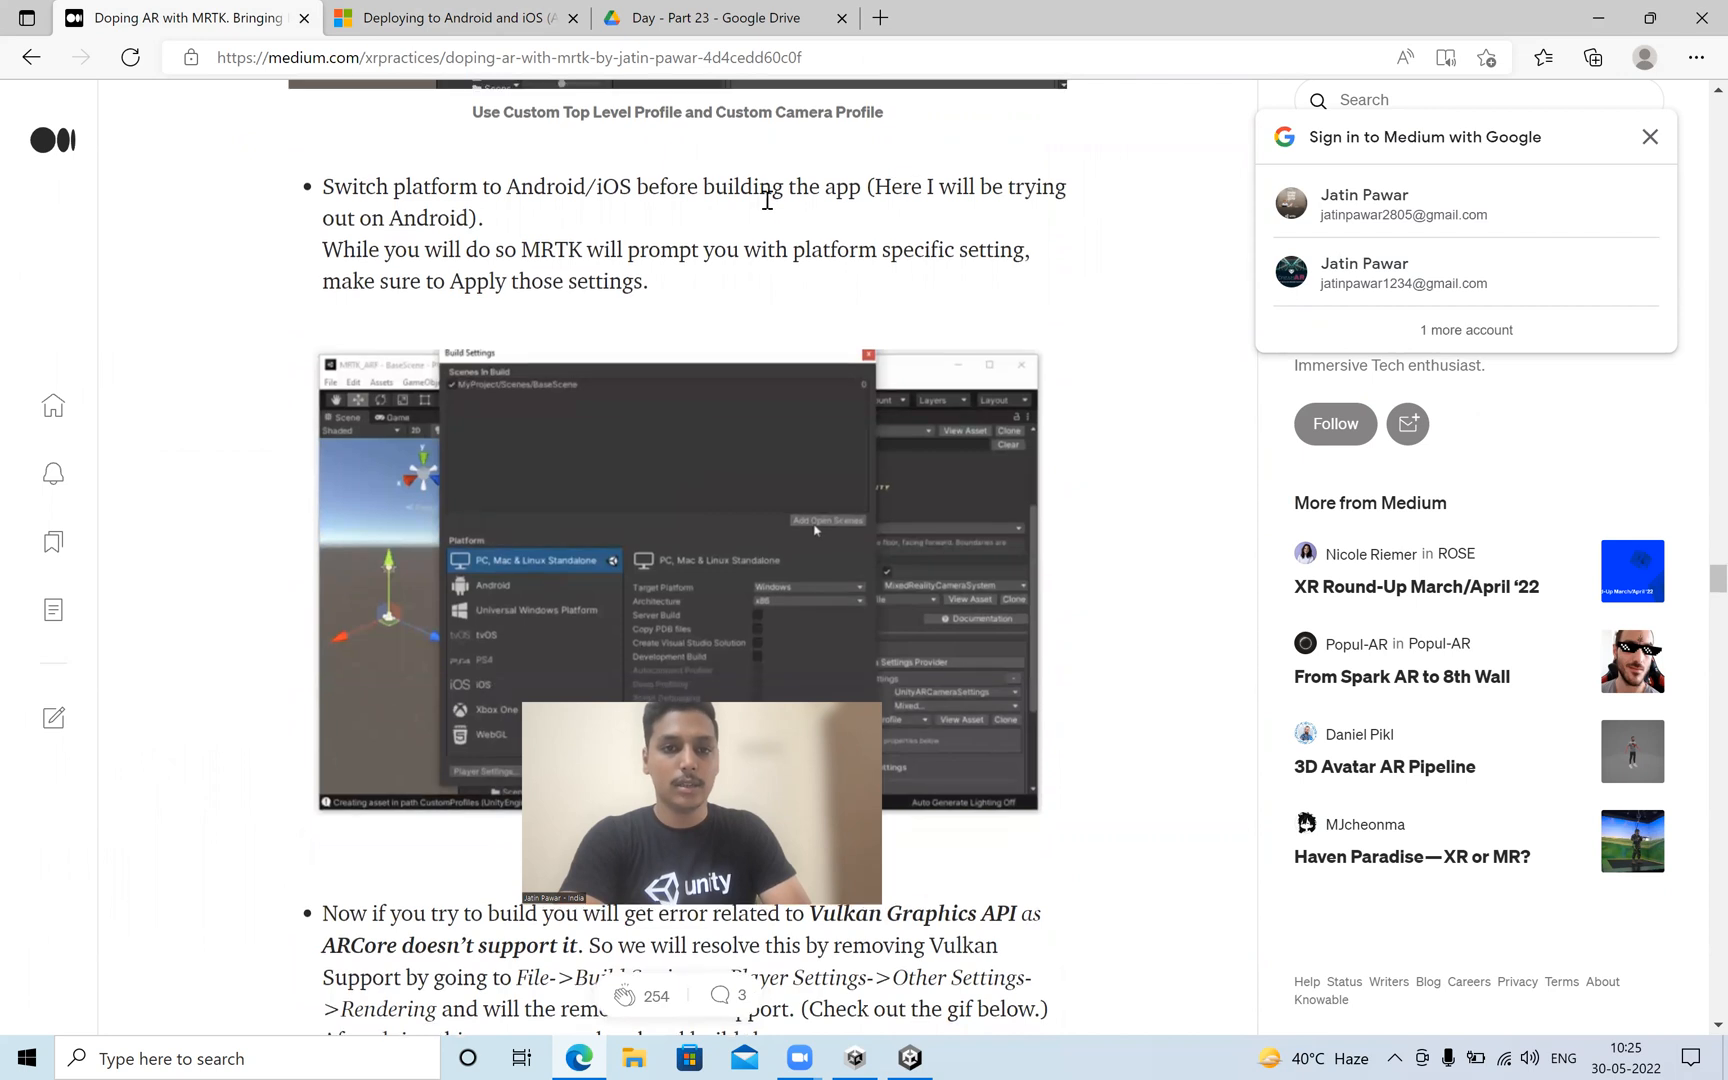
scroll(769, 207, up, 8)
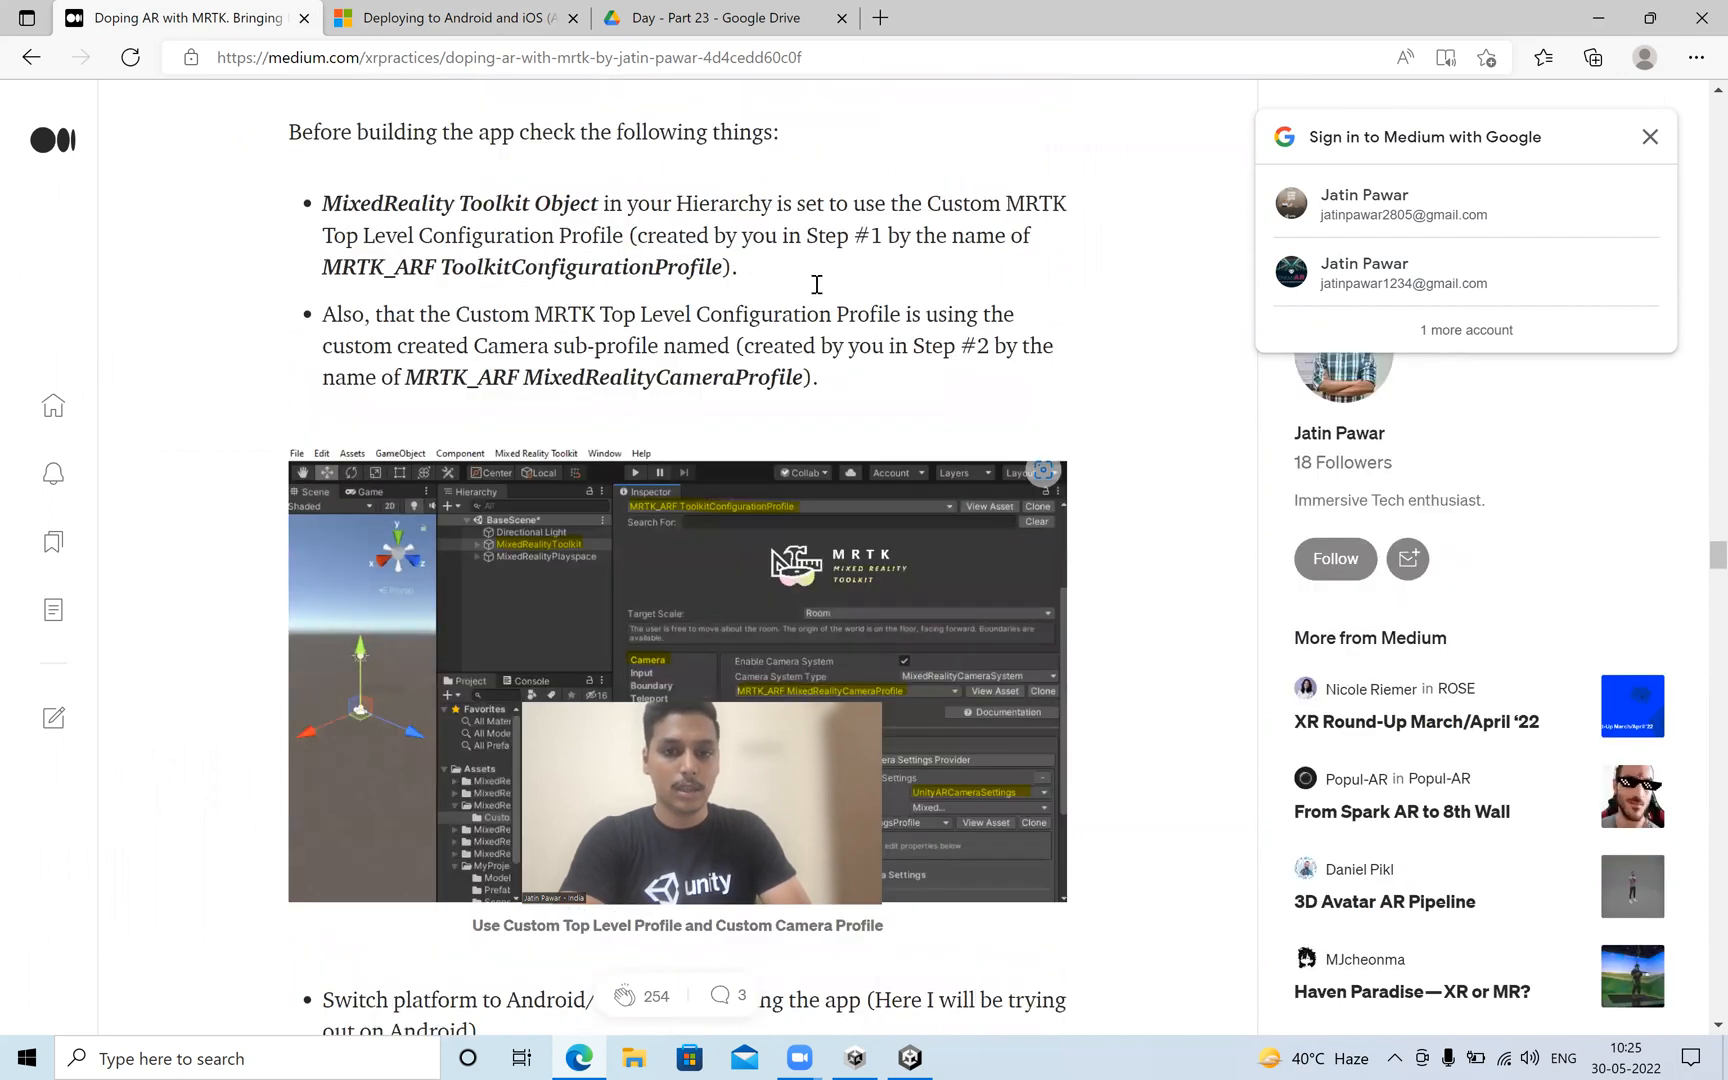
scroll(814, 282, up, 9)
Switch to Unity, open the Build Settings, move that window clear and bring up the Player settings from it.
click(909, 1058)
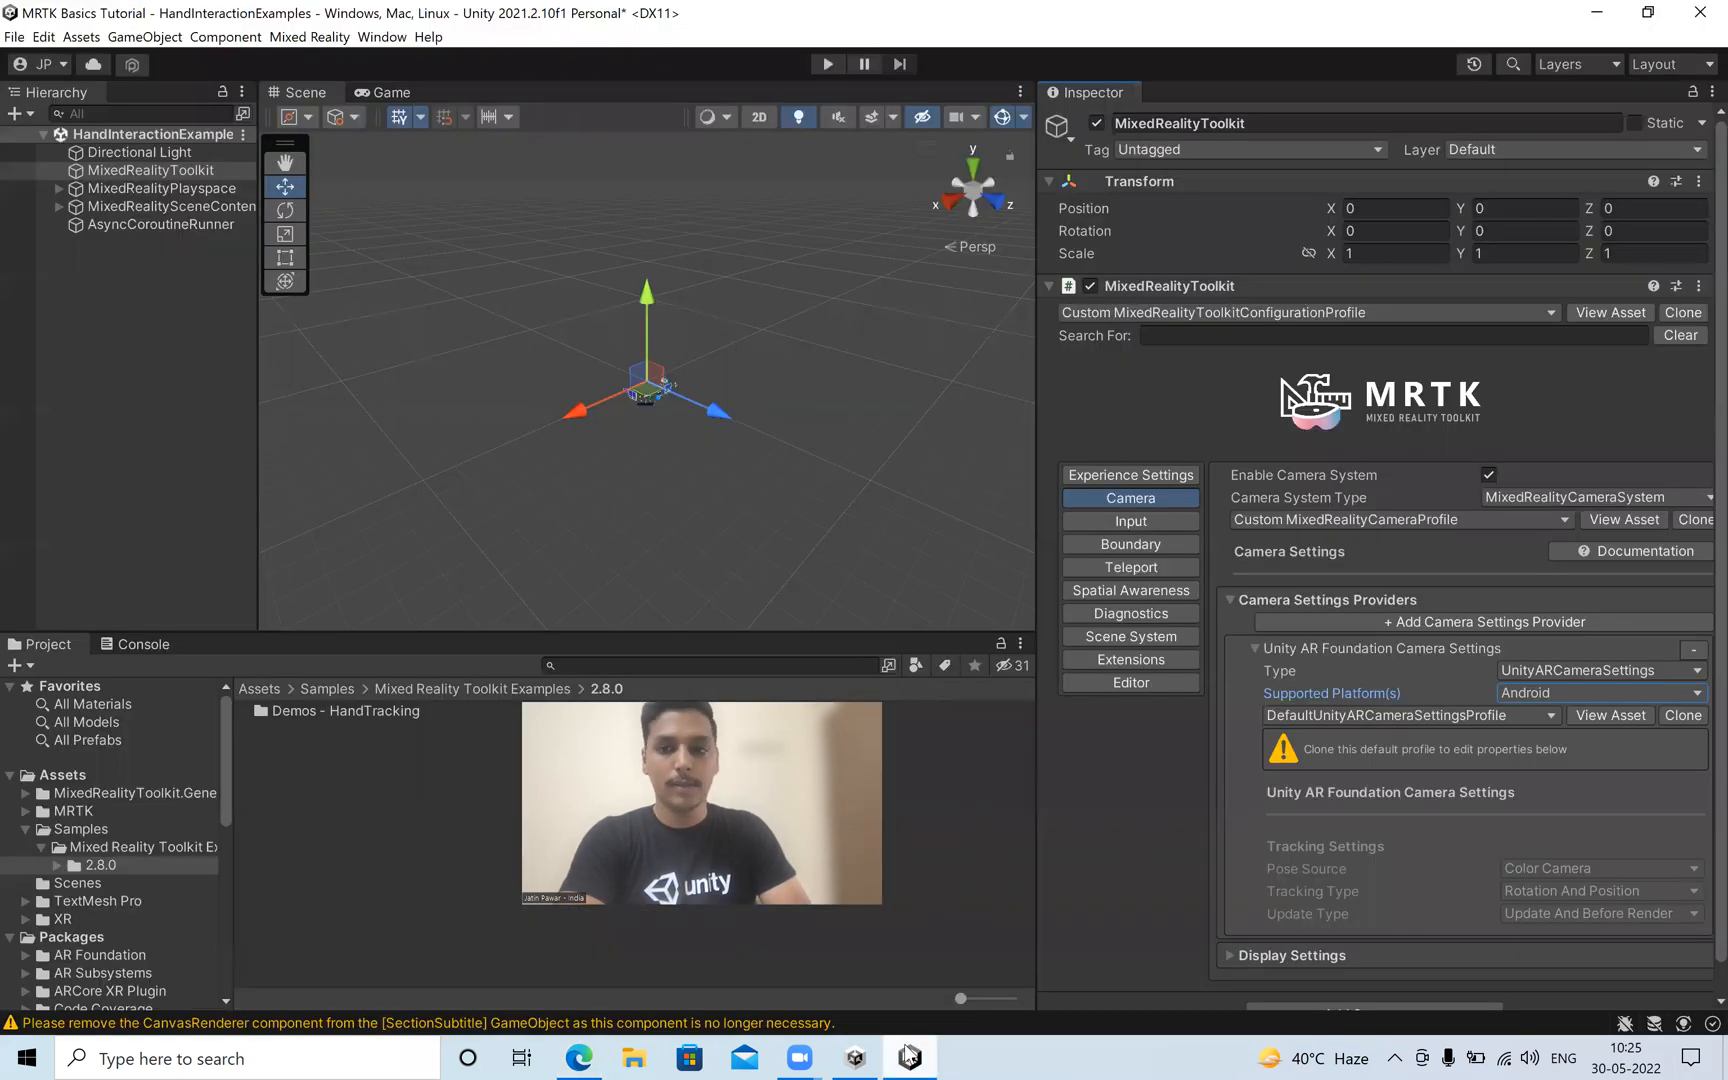
click(15, 37)
click(126, 263)
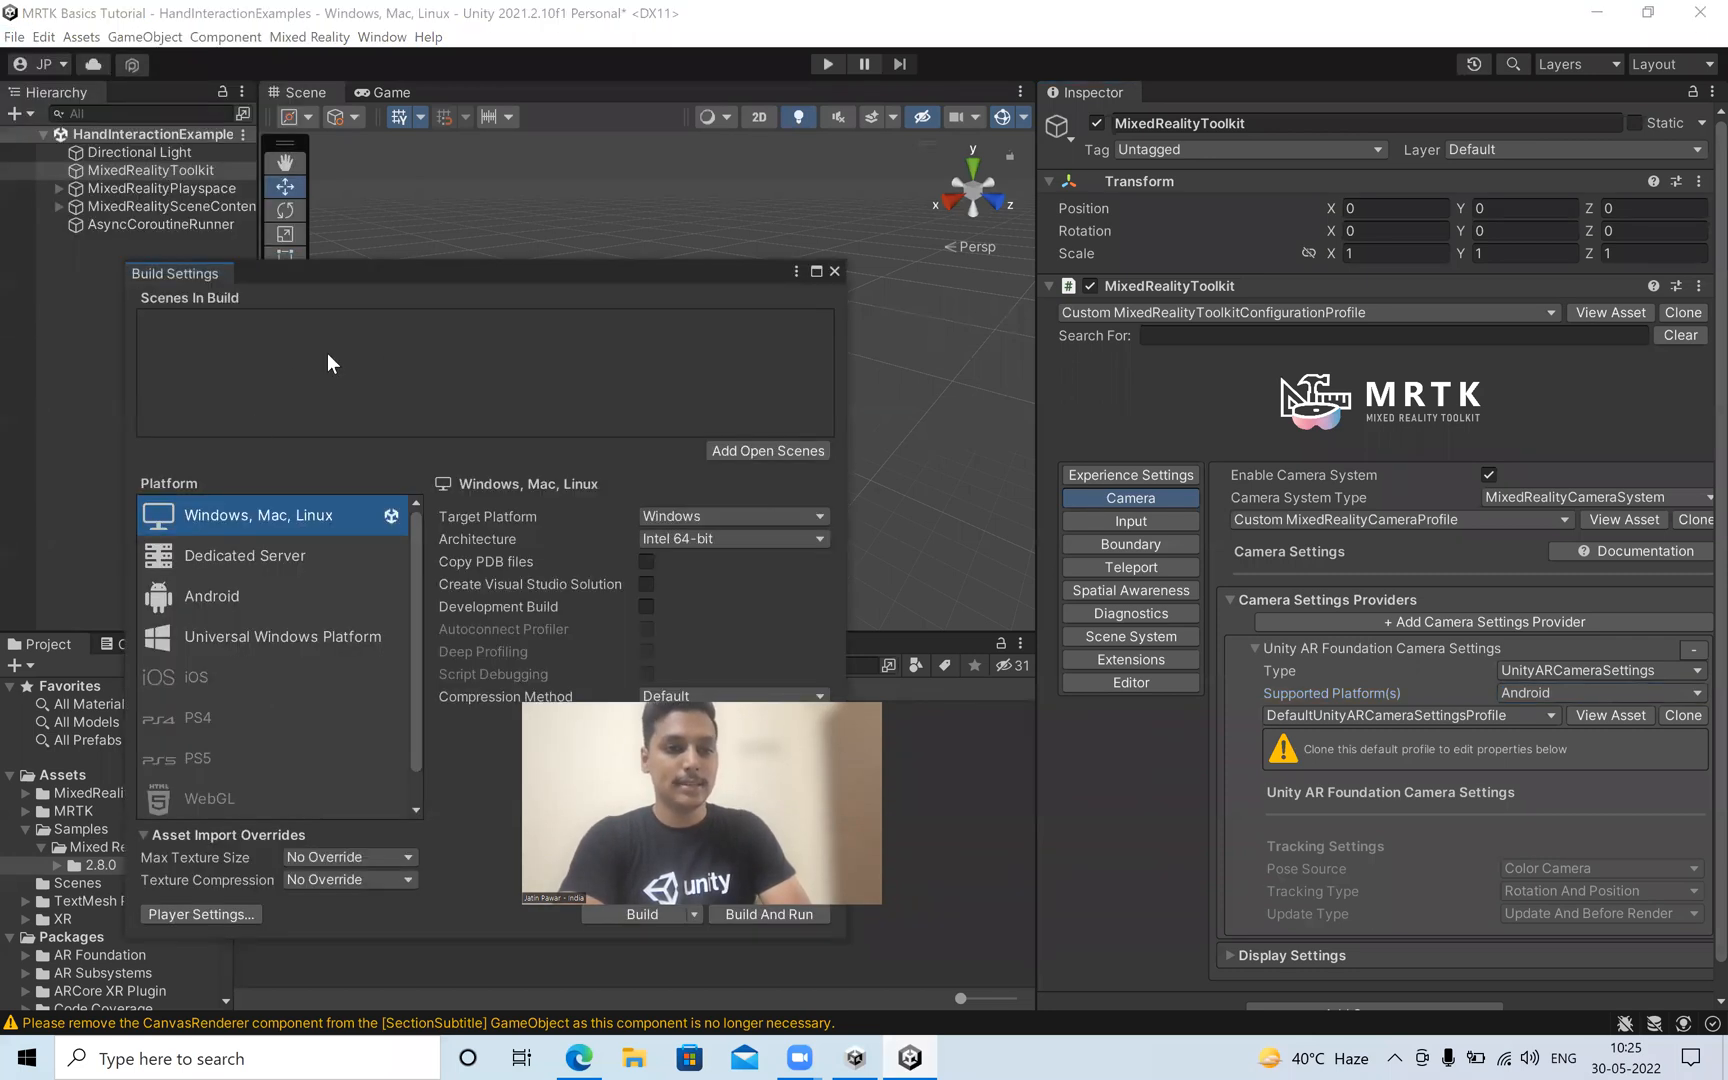
drag(366, 271, 314, 106)
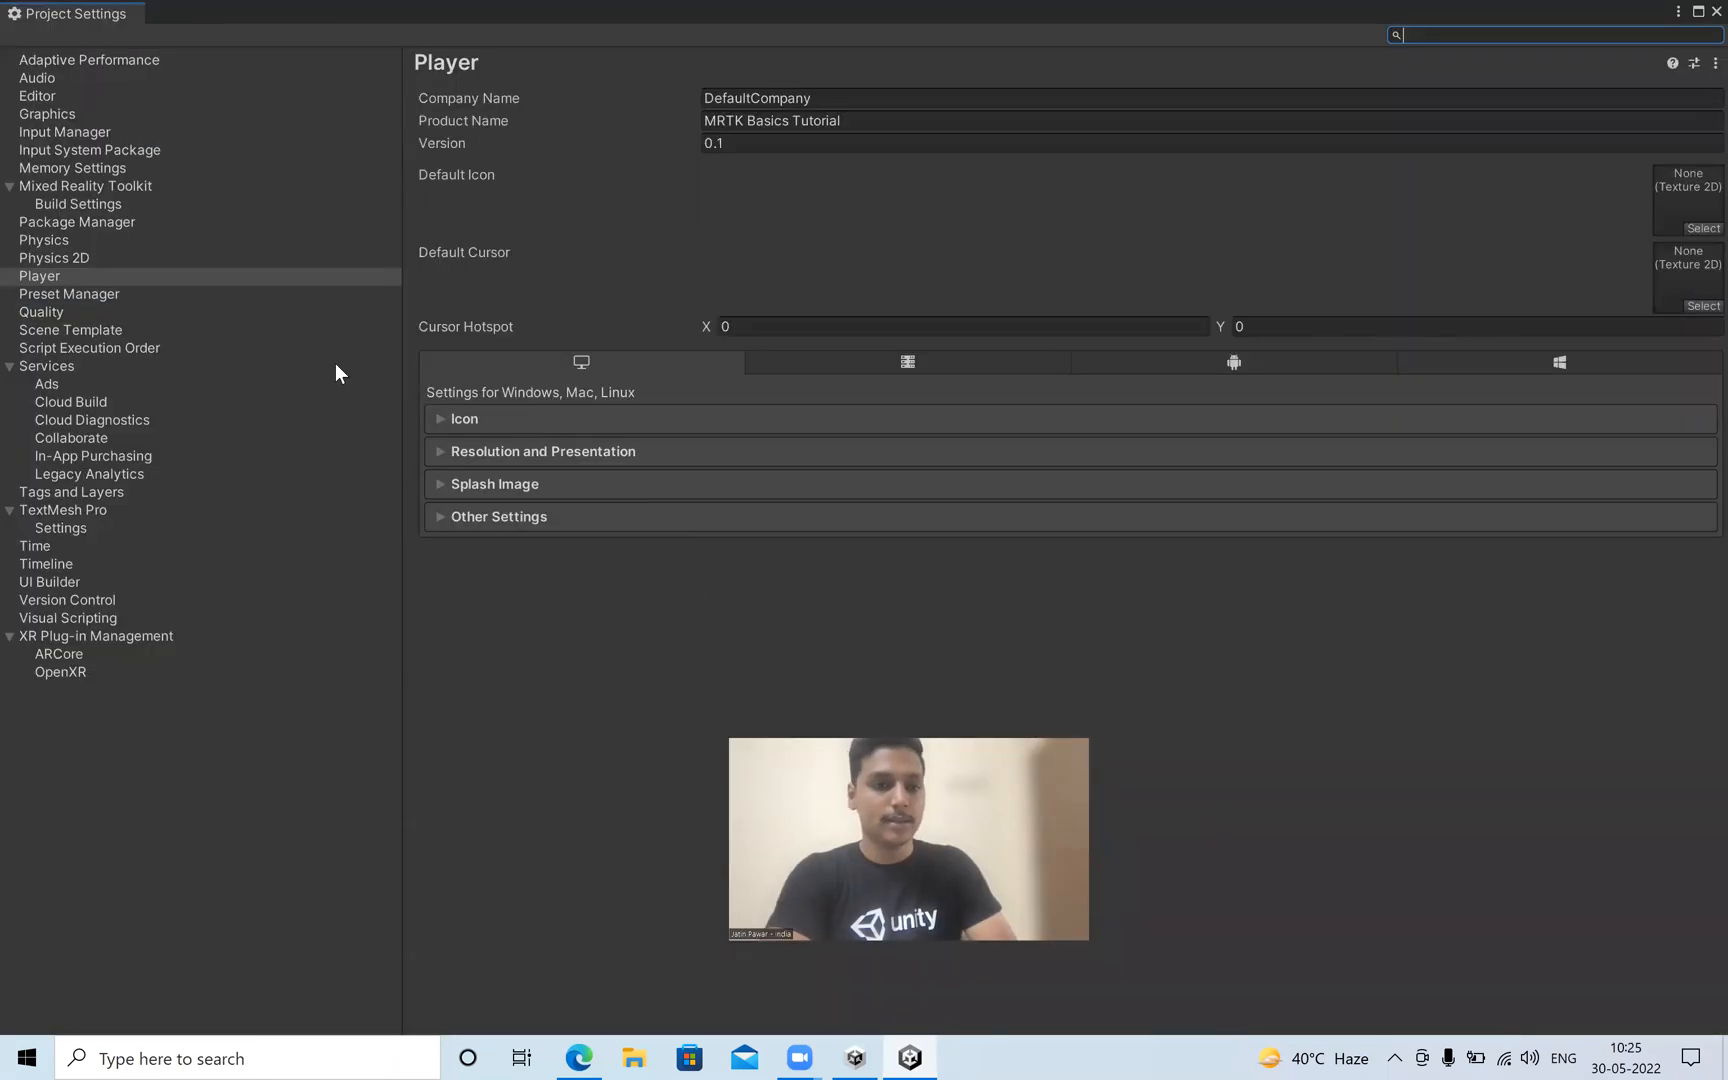
Enable ARCore as the Android plug-in provider in XR Plug-in Management and close the Project Settings.
click(146, 638)
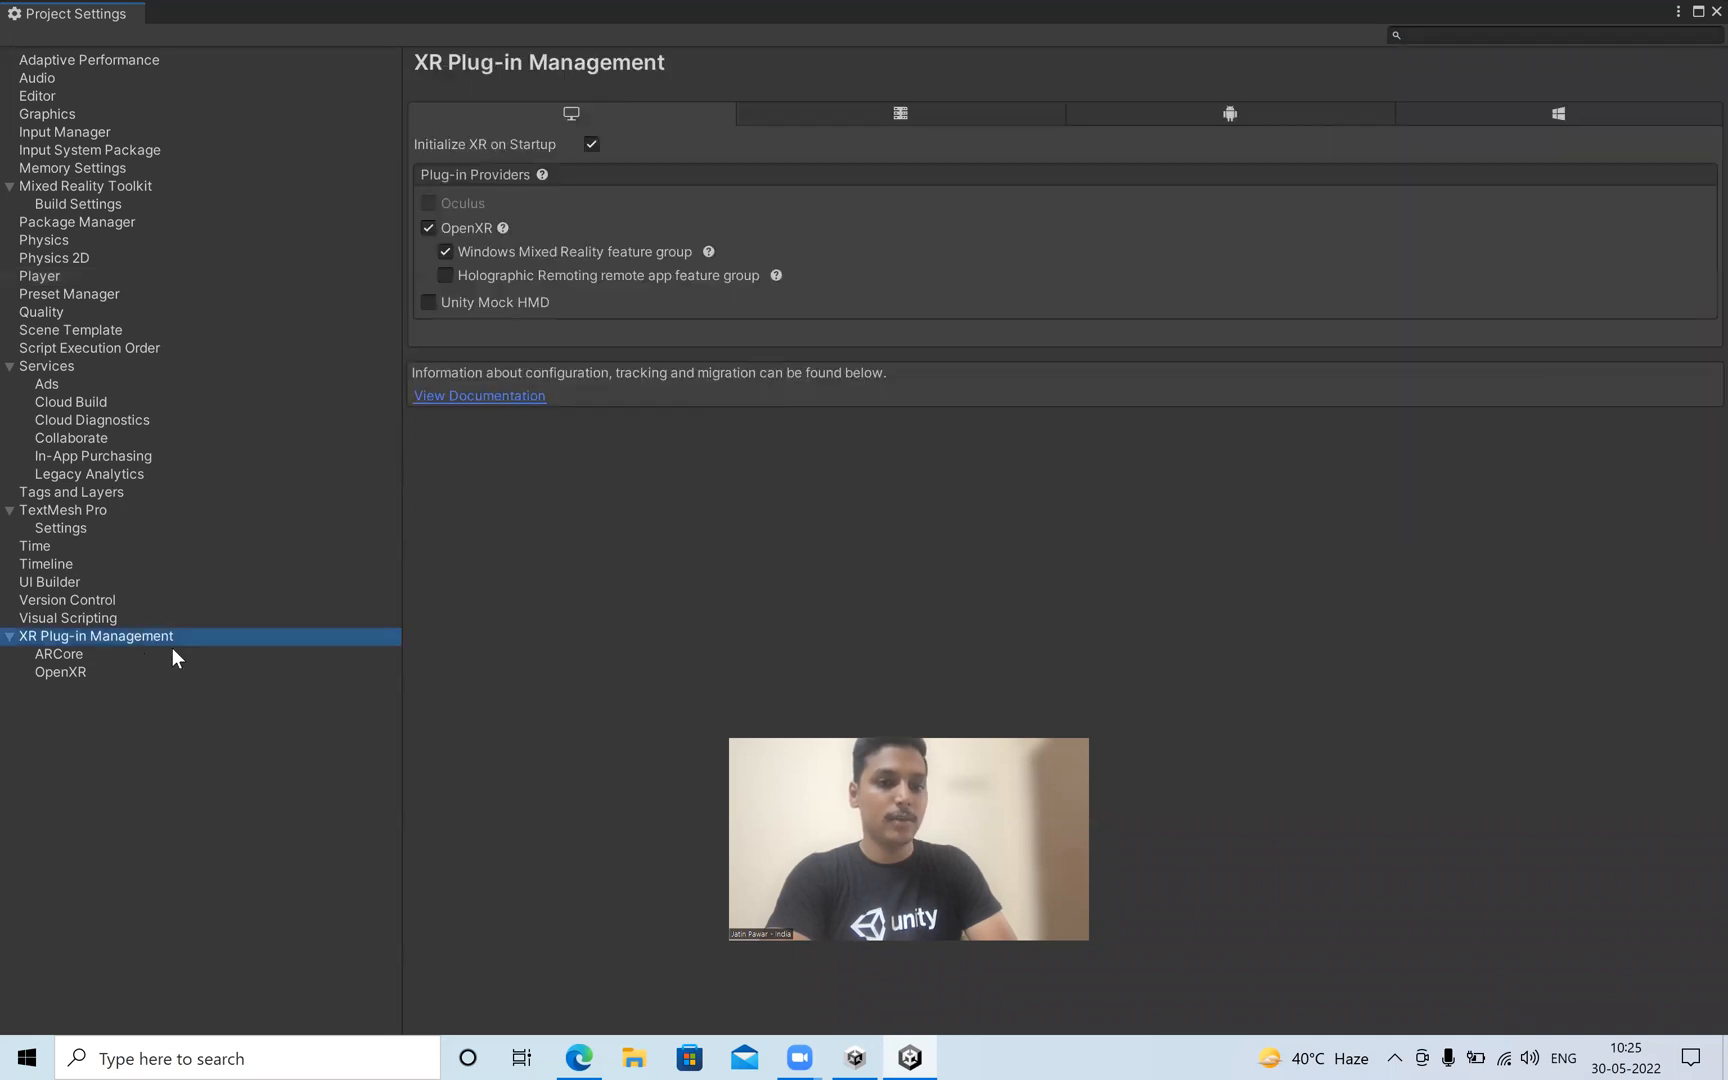
click(122, 653)
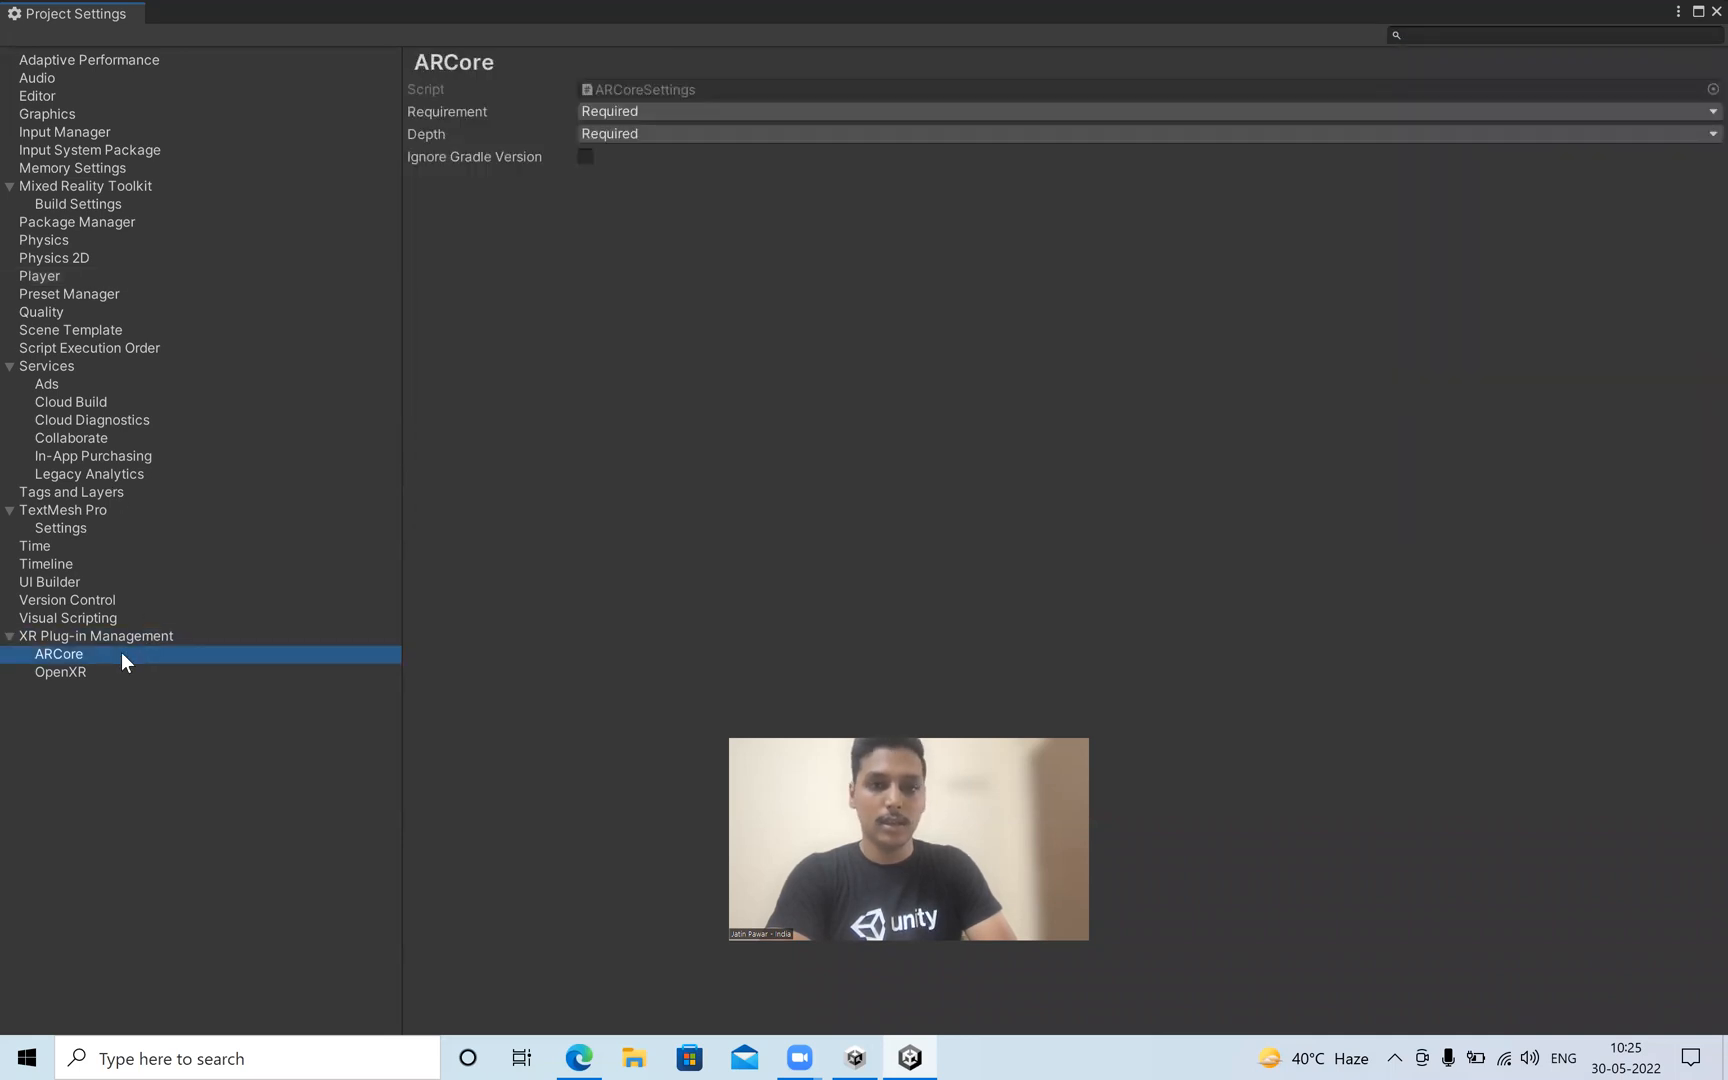
click(297, 638)
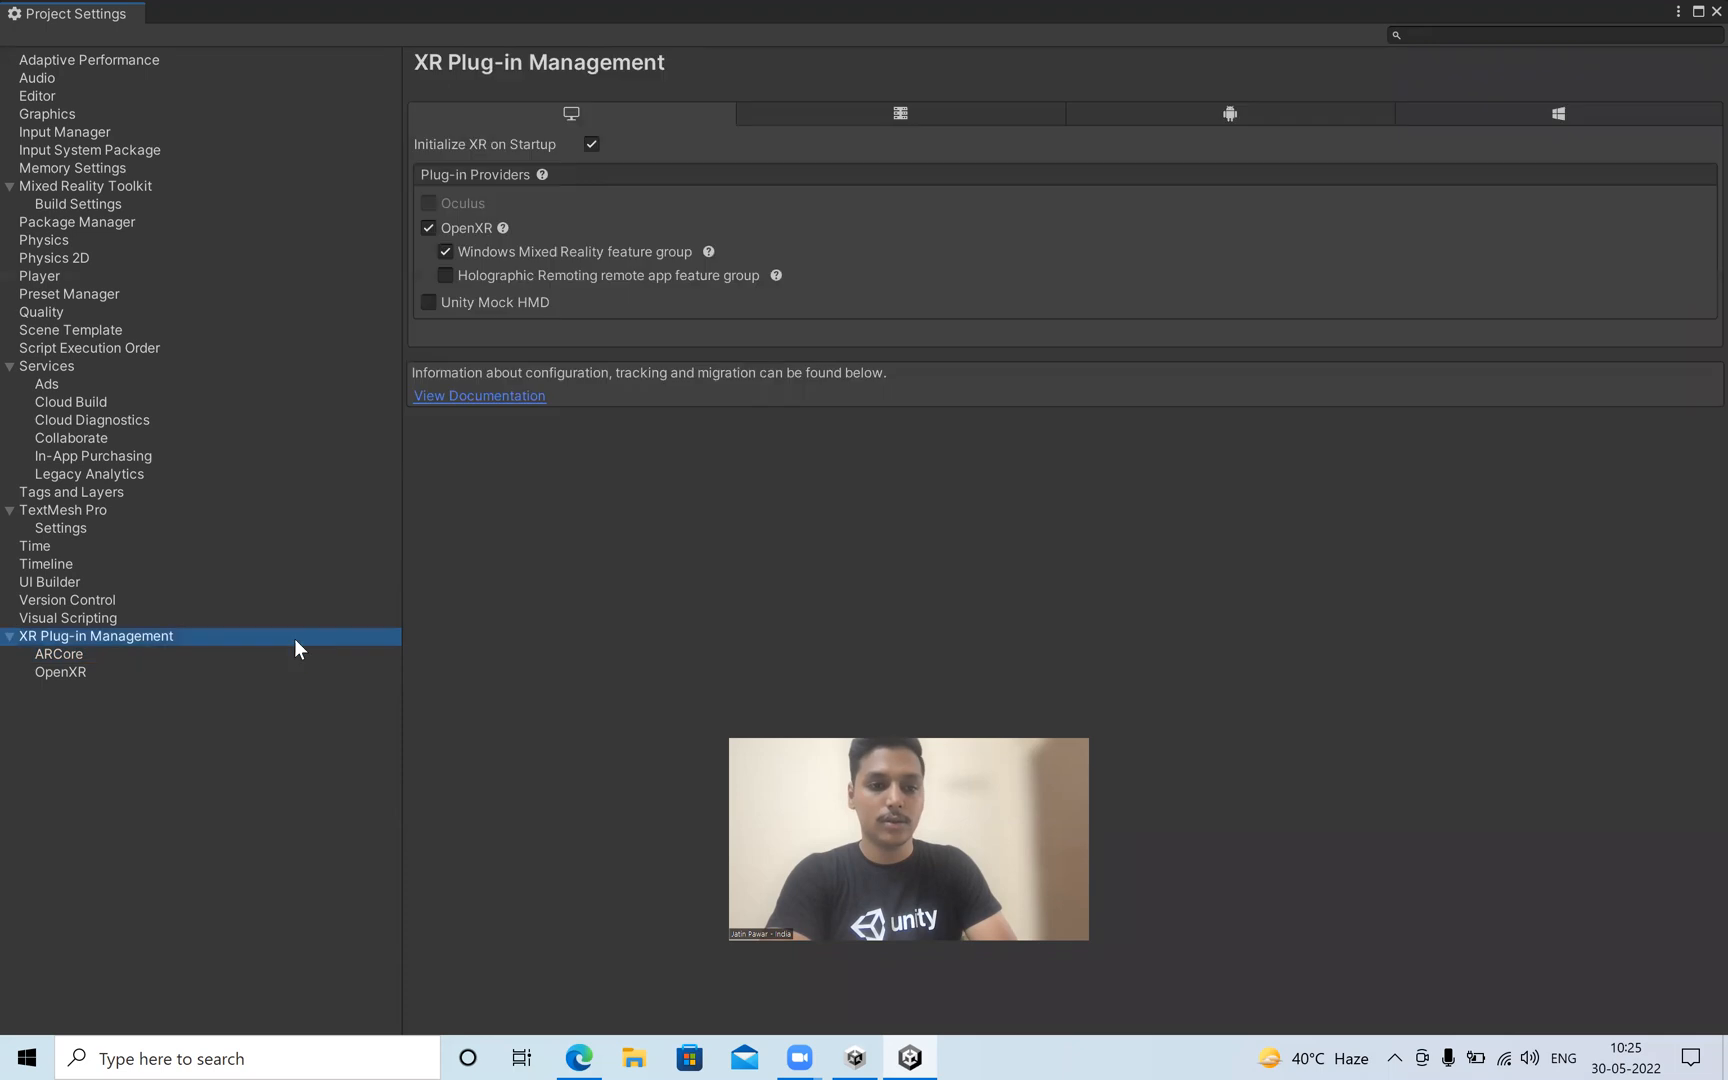
click(1299, 118)
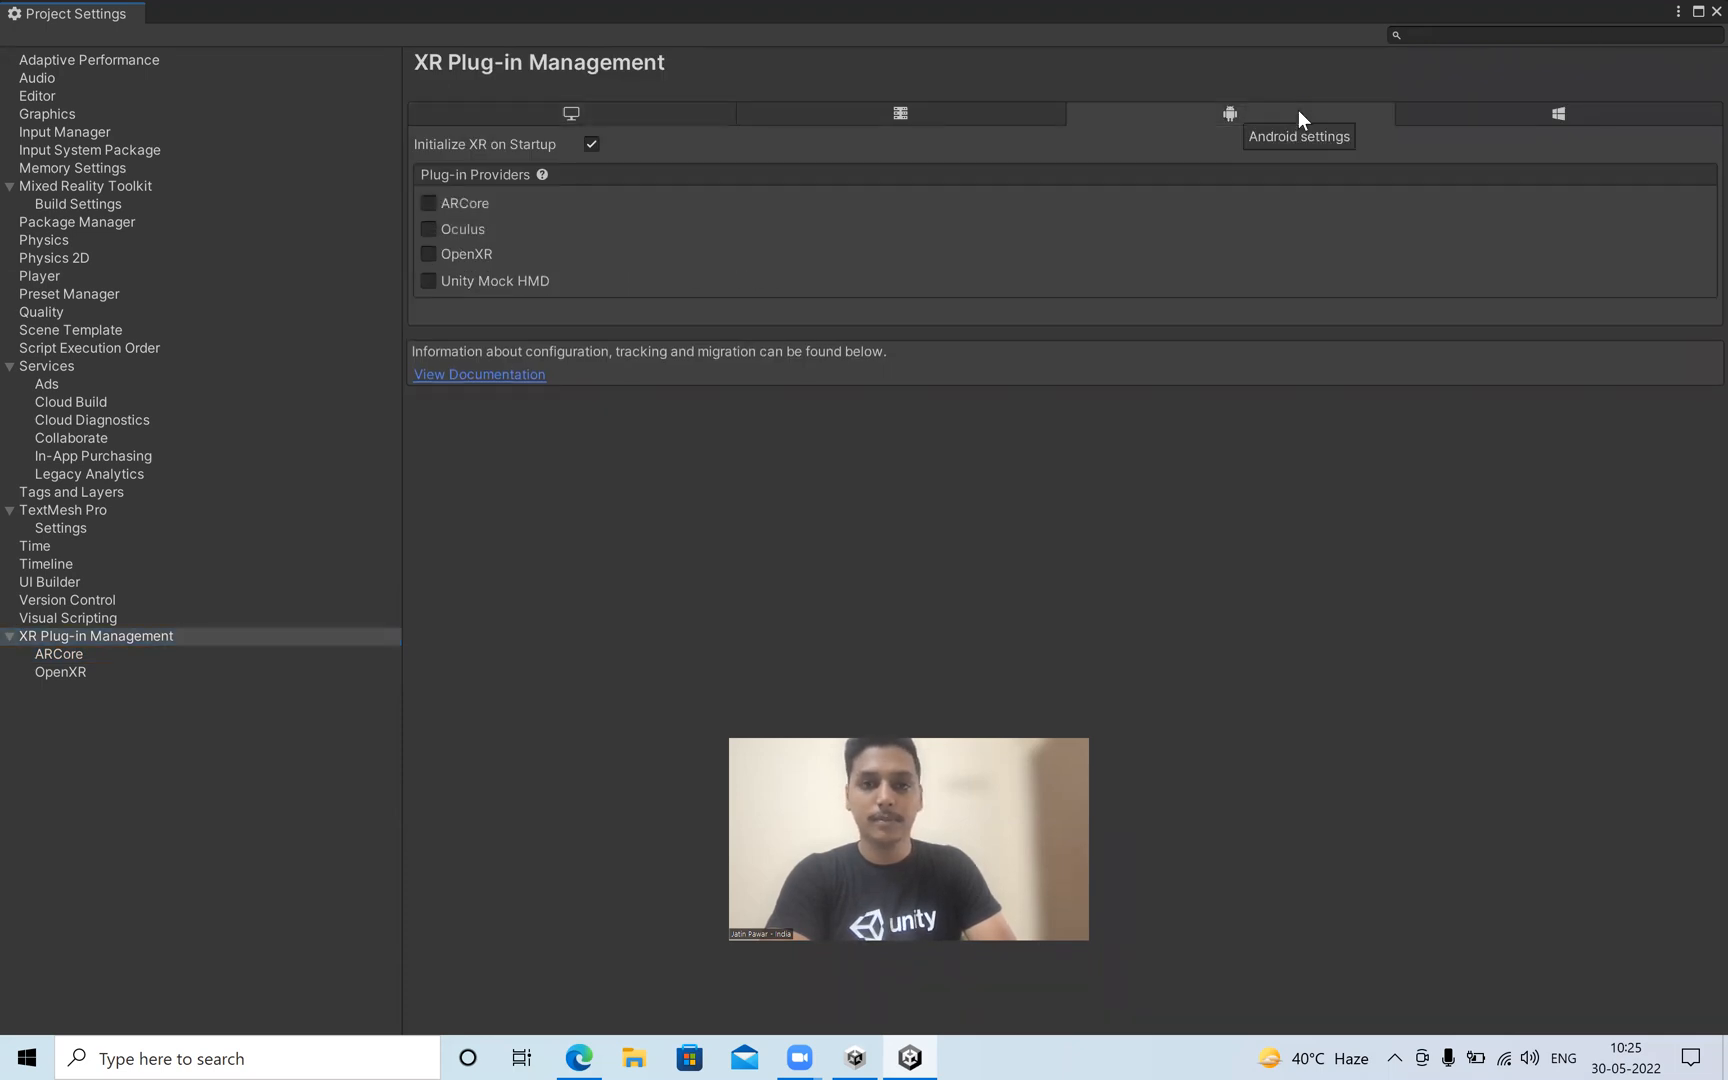
click(430, 204)
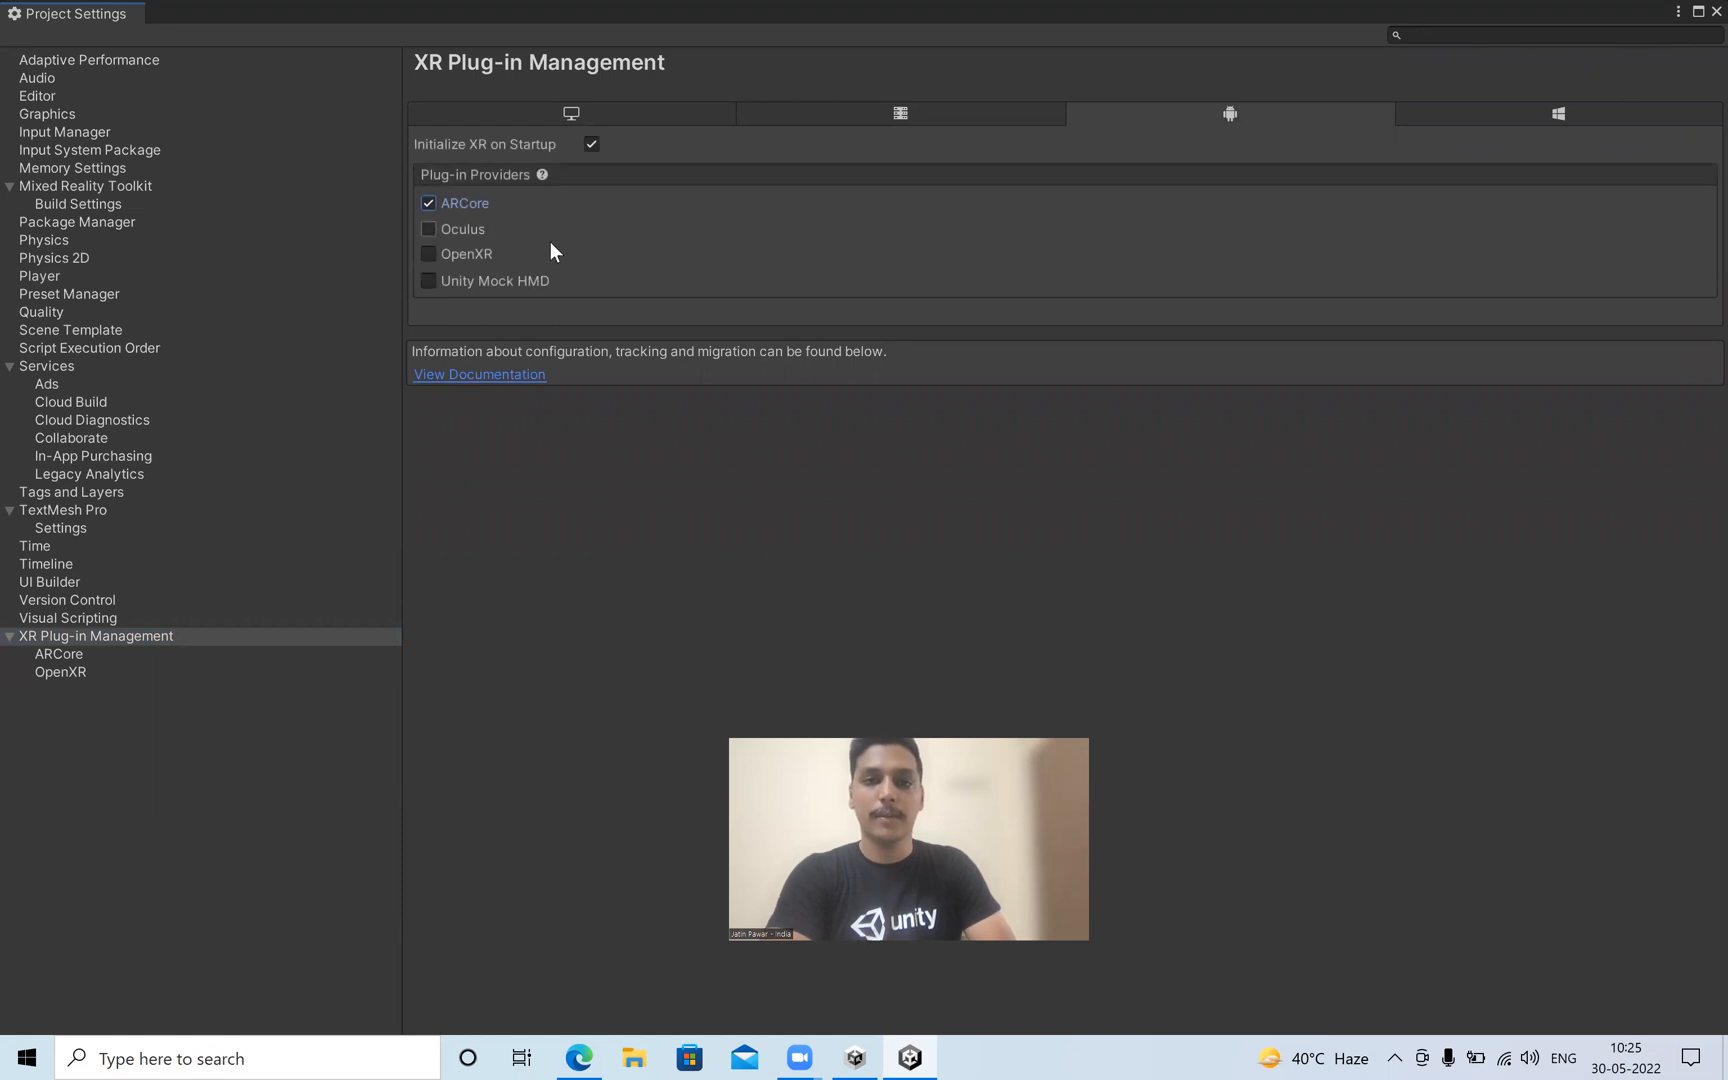
click(1716, 11)
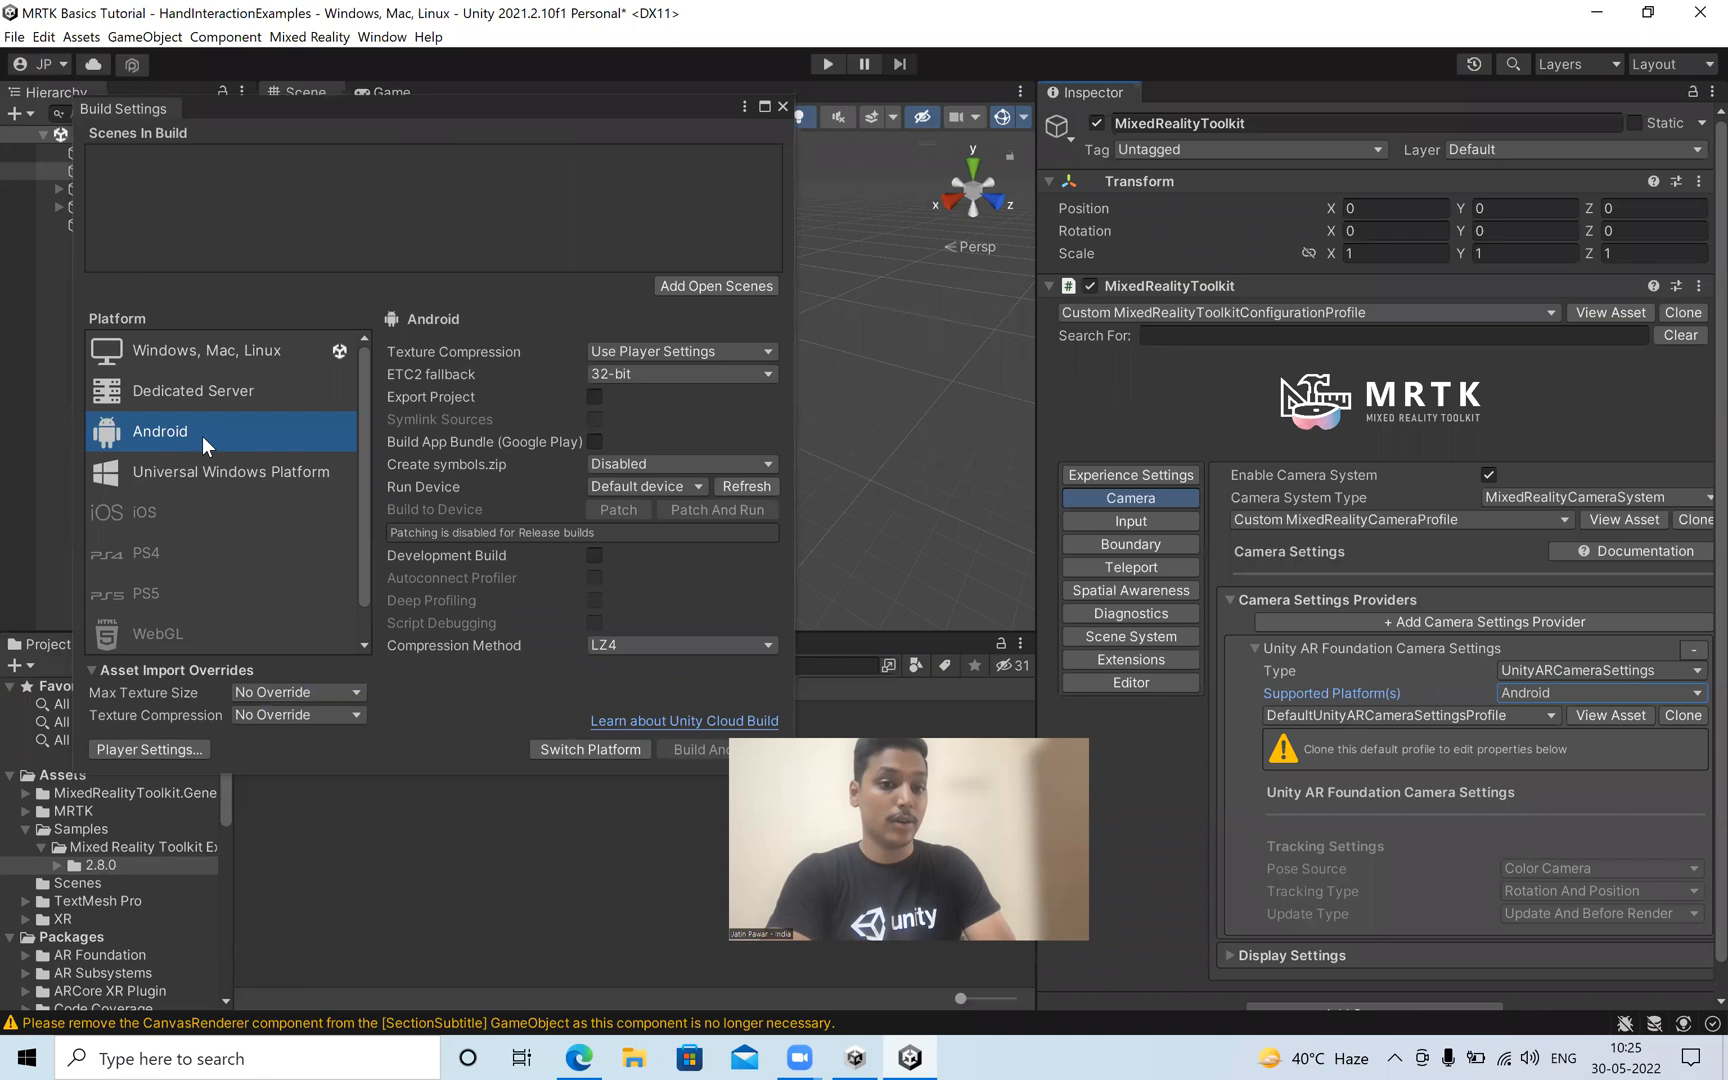
Switch the build platform to Android, apply the MRTK Project Configurator's default settings and close the configurator.
click(585, 750)
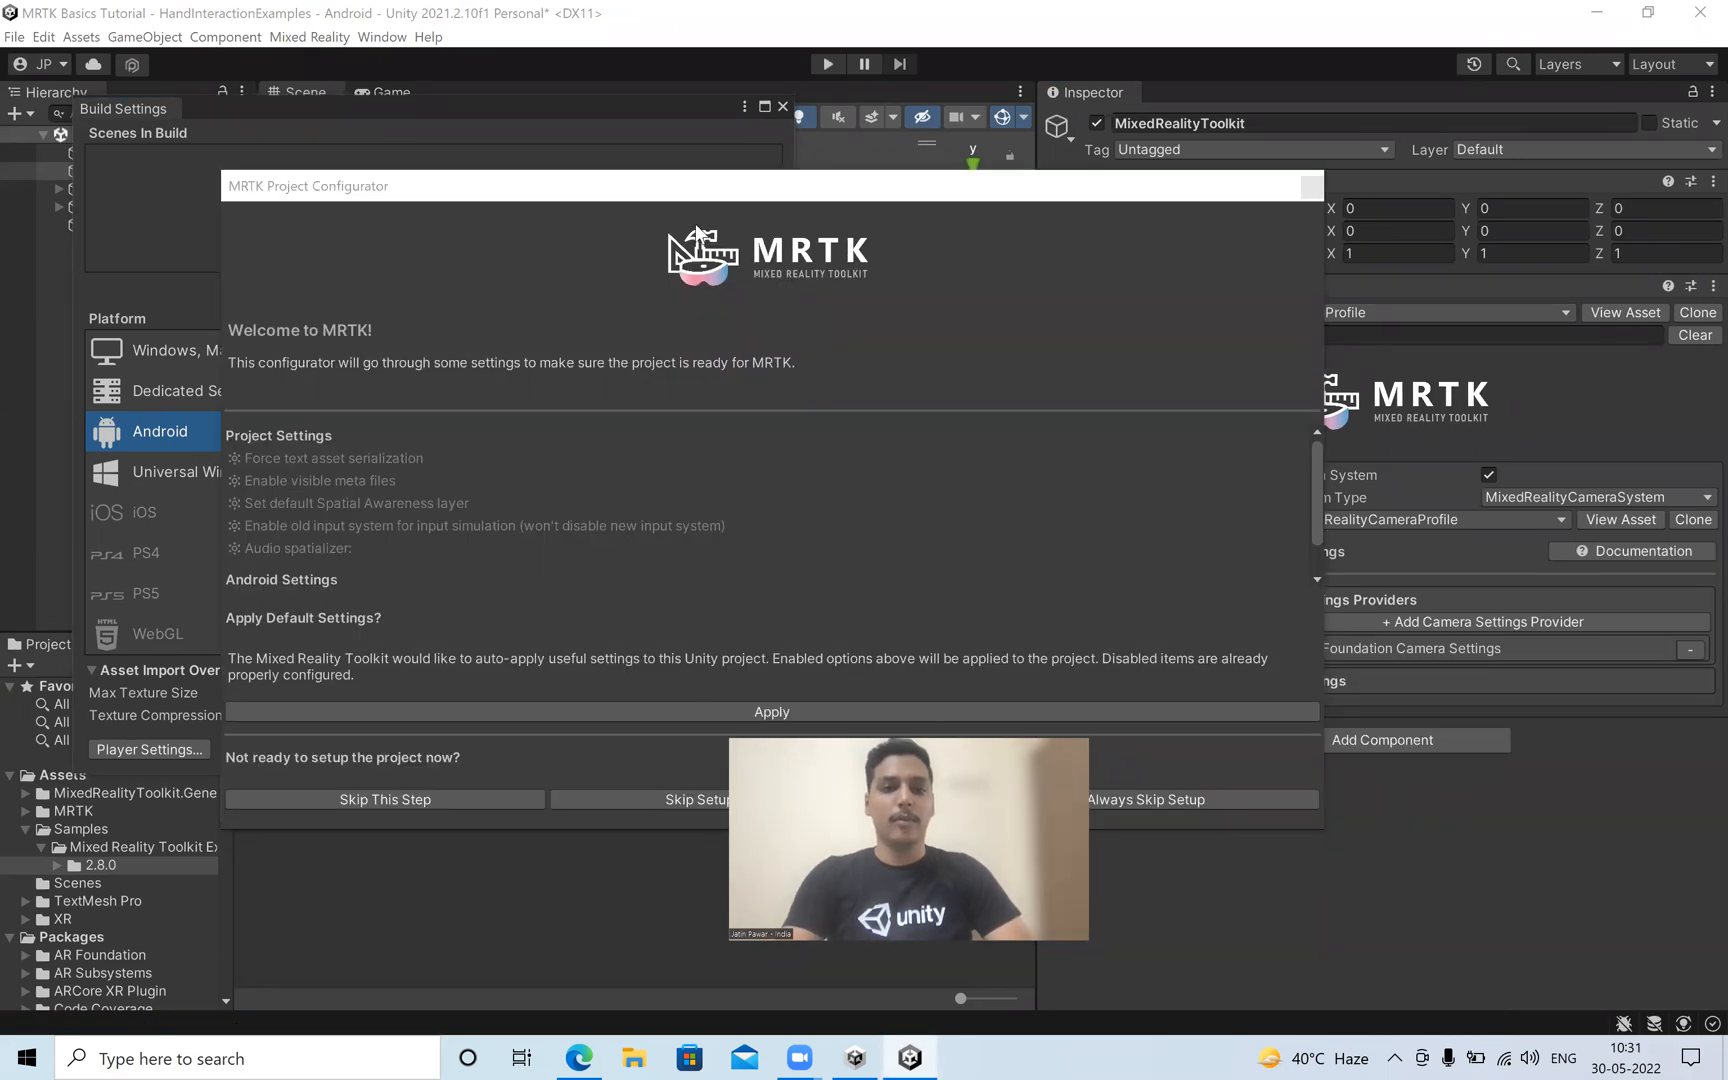
drag(630, 186, 557, 120)
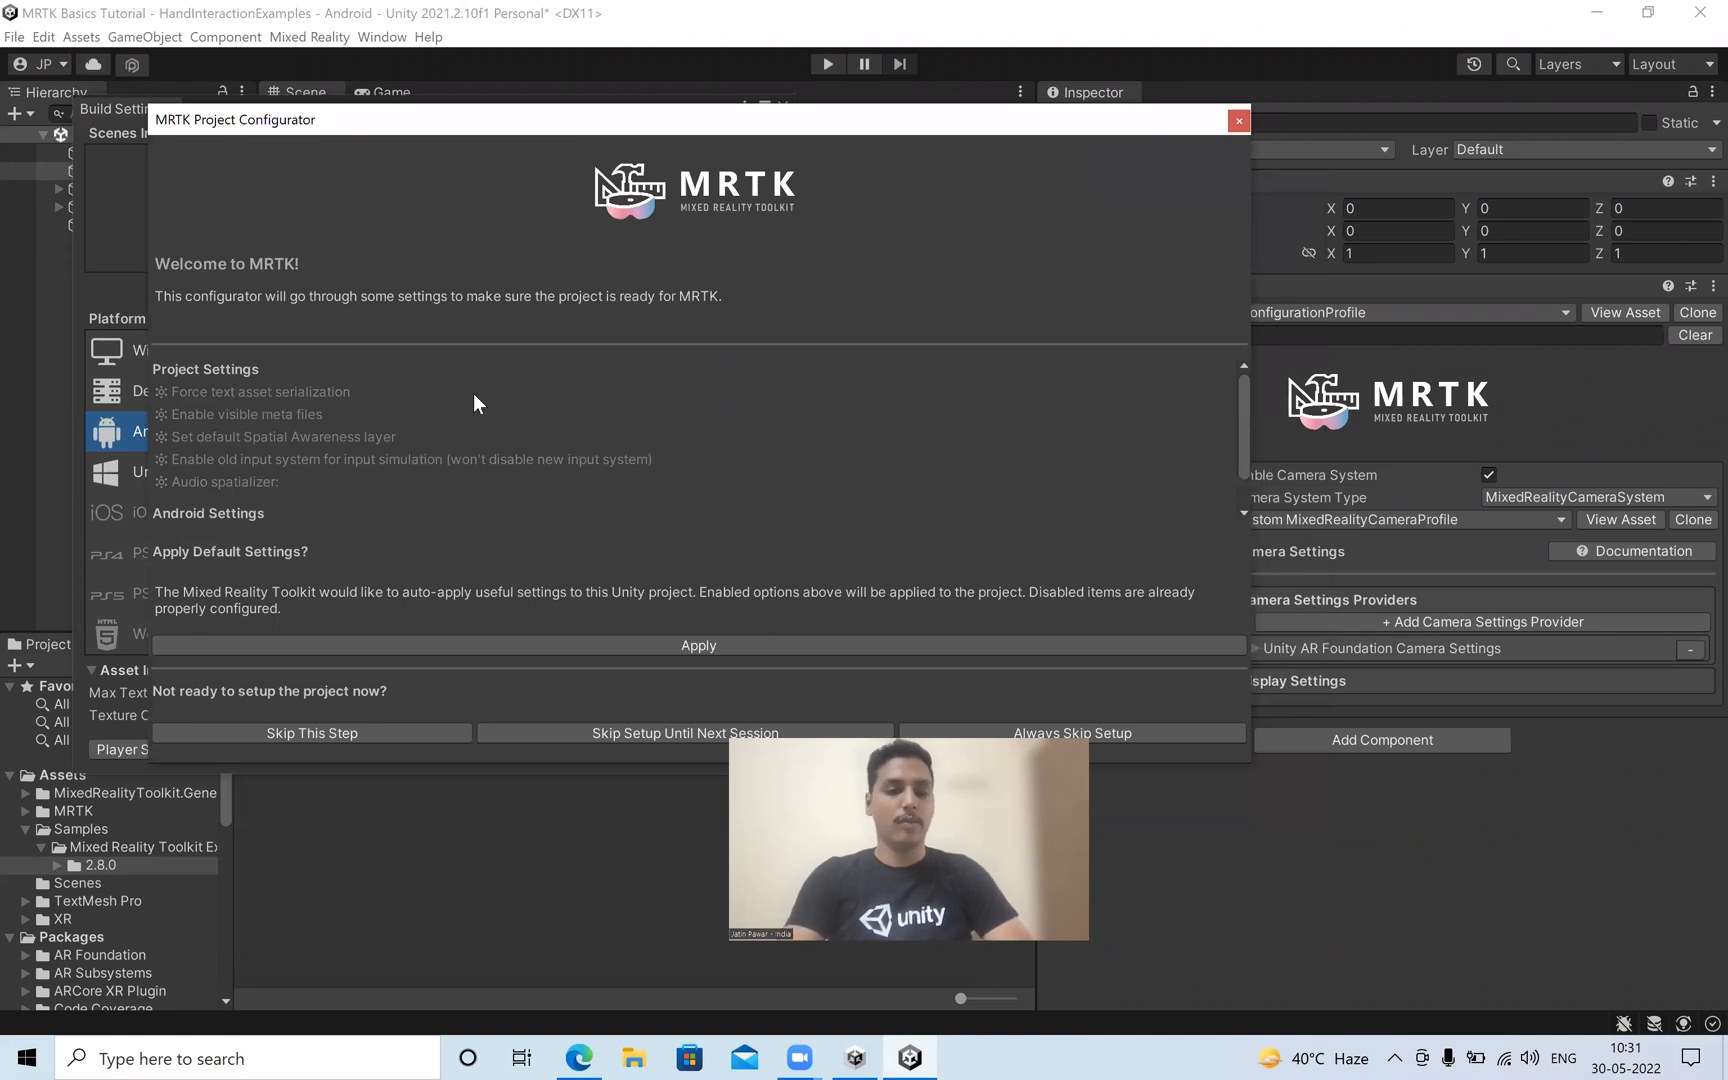
click(482, 647)
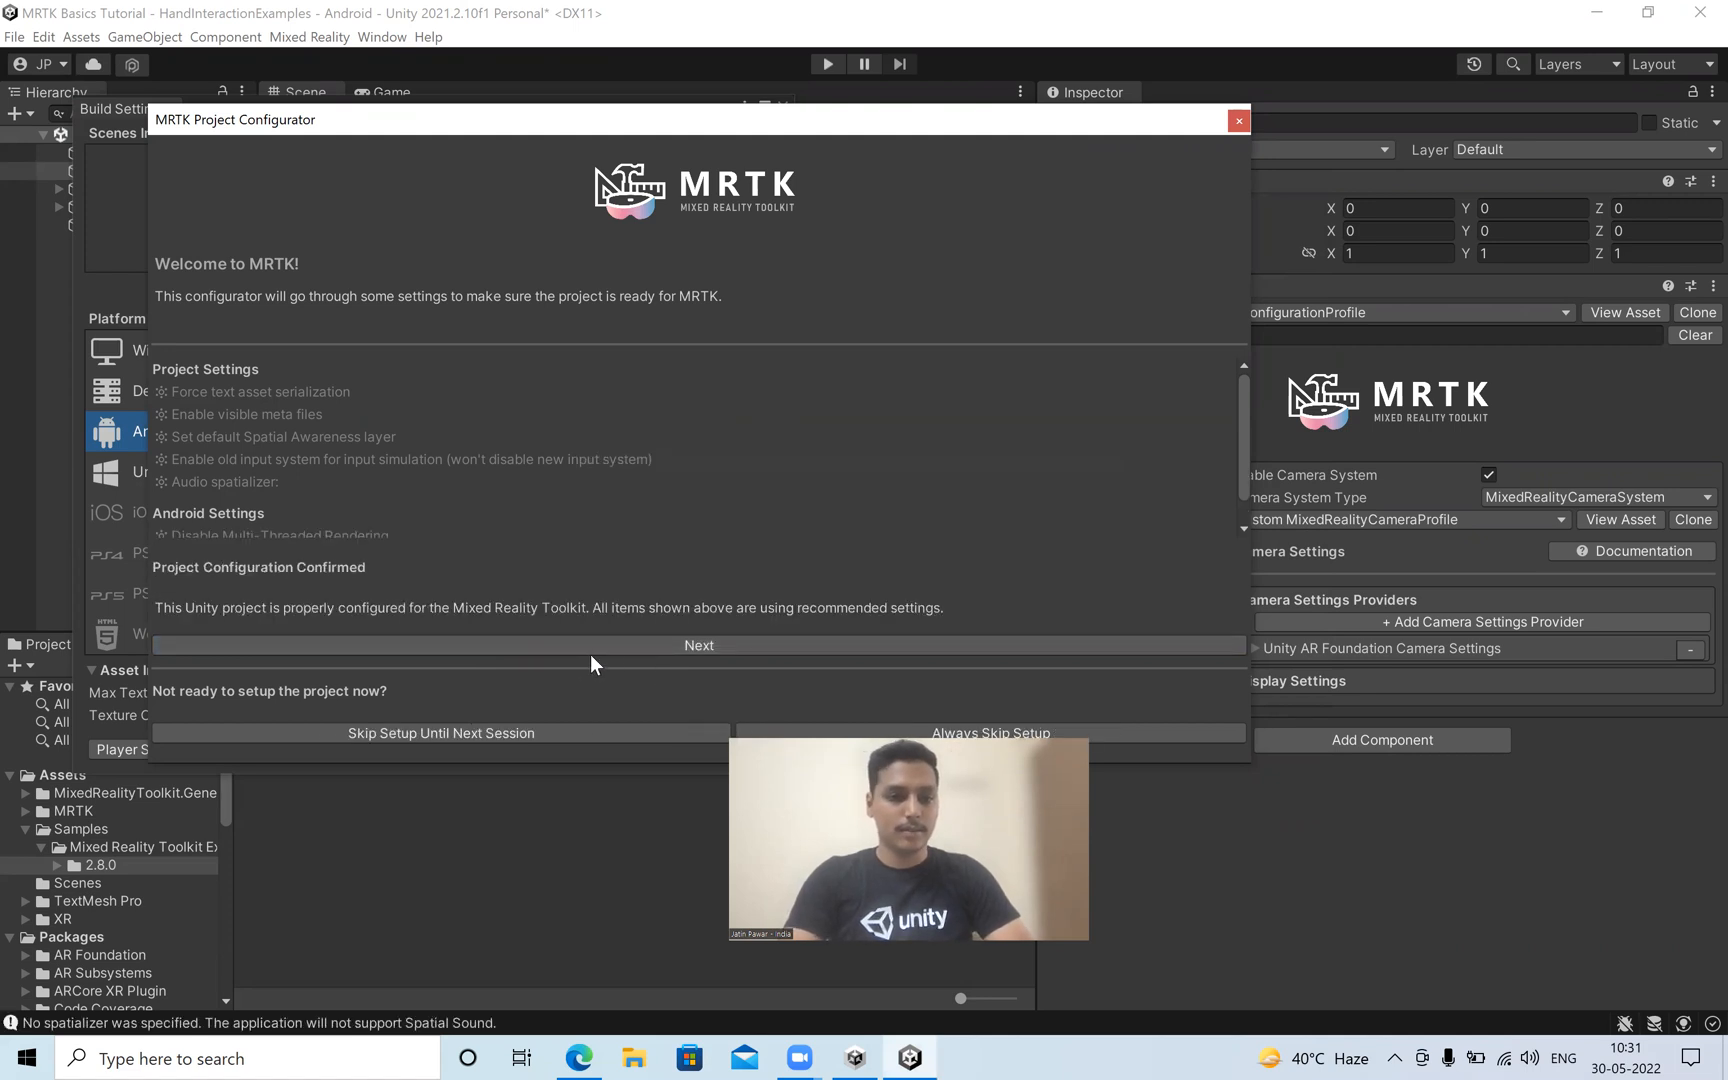
scroll(900, 517, down, 1)
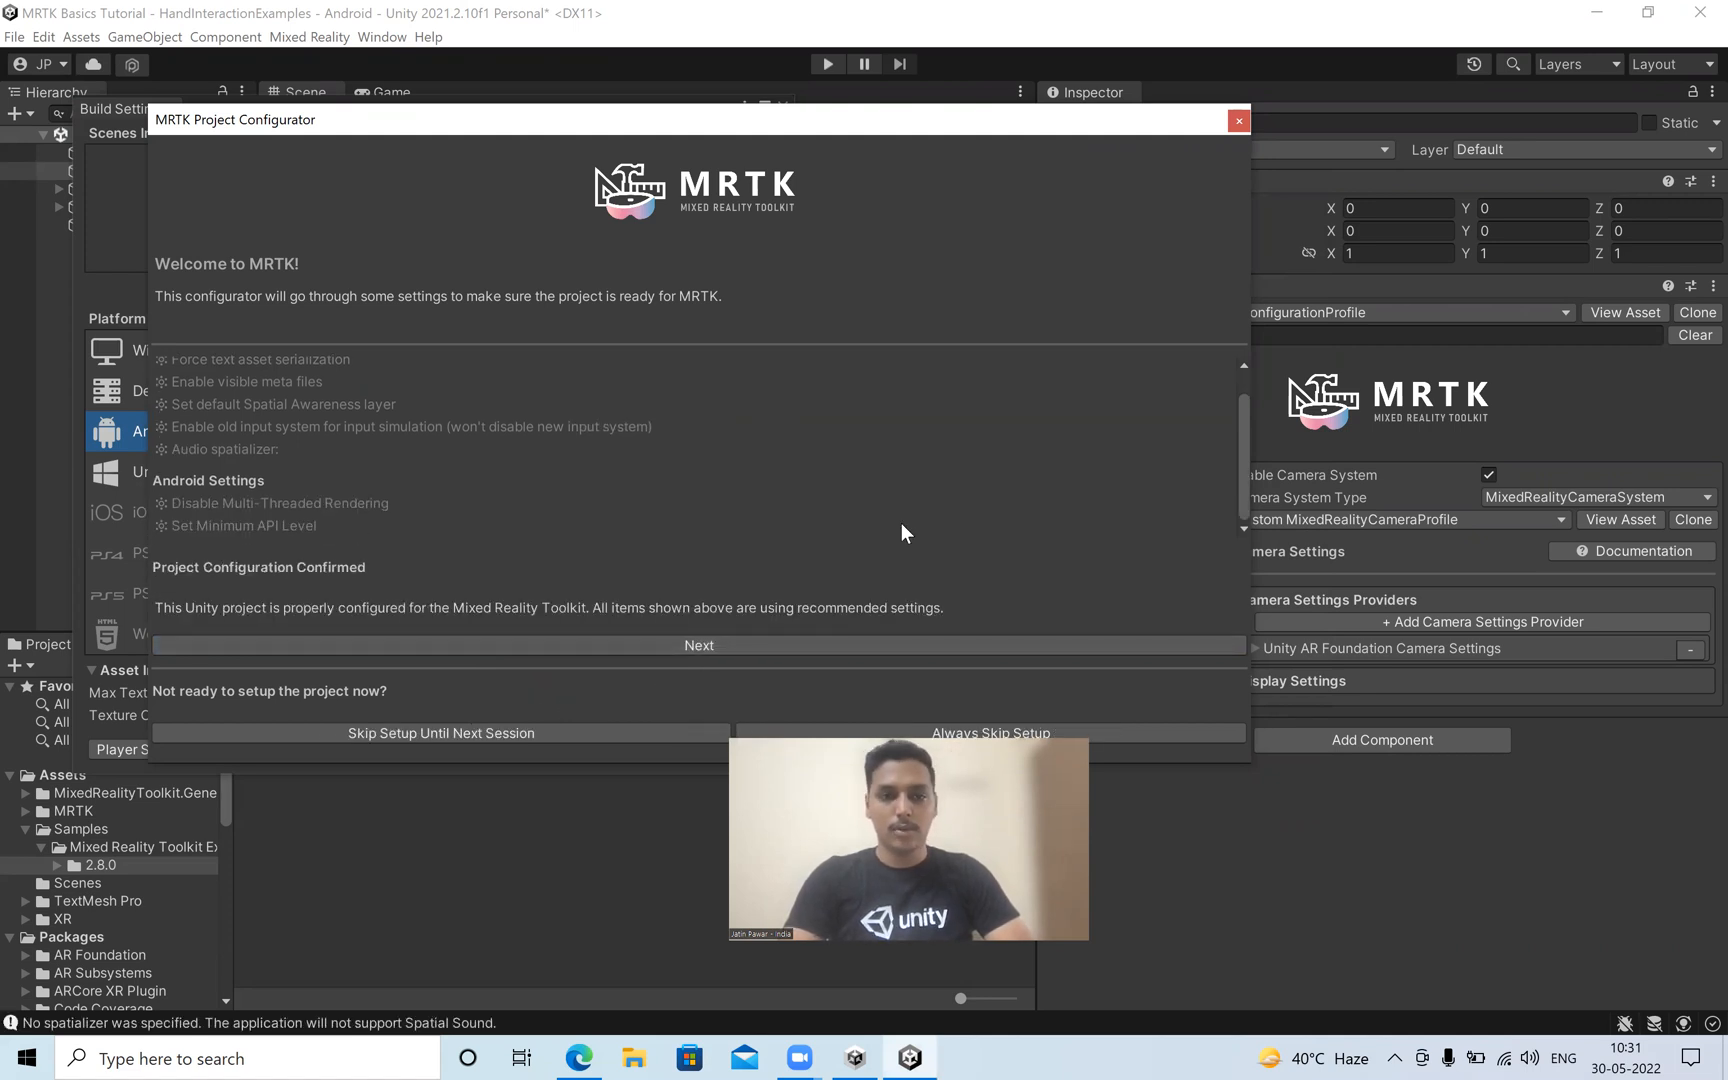
click(1239, 121)
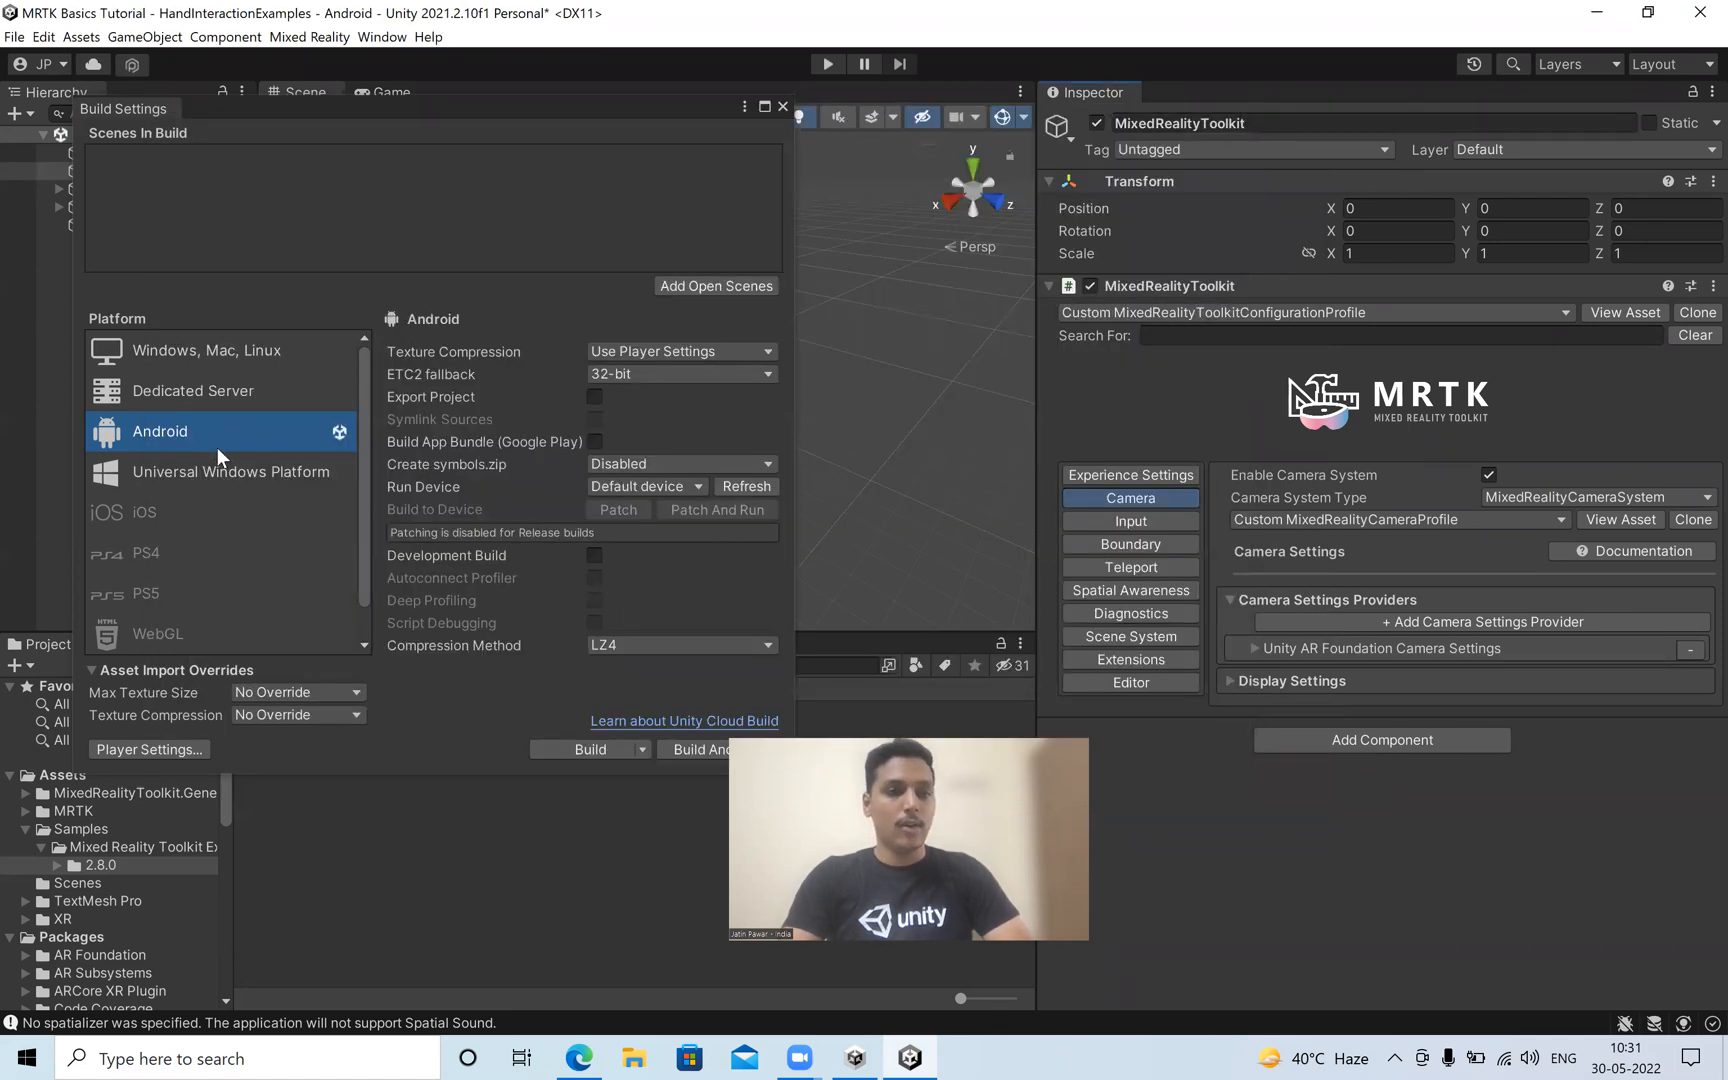
Add the open HandInteractionExamples scene to the build, then review the Android player's Other Settings and close the Project Settings.
click(703, 287)
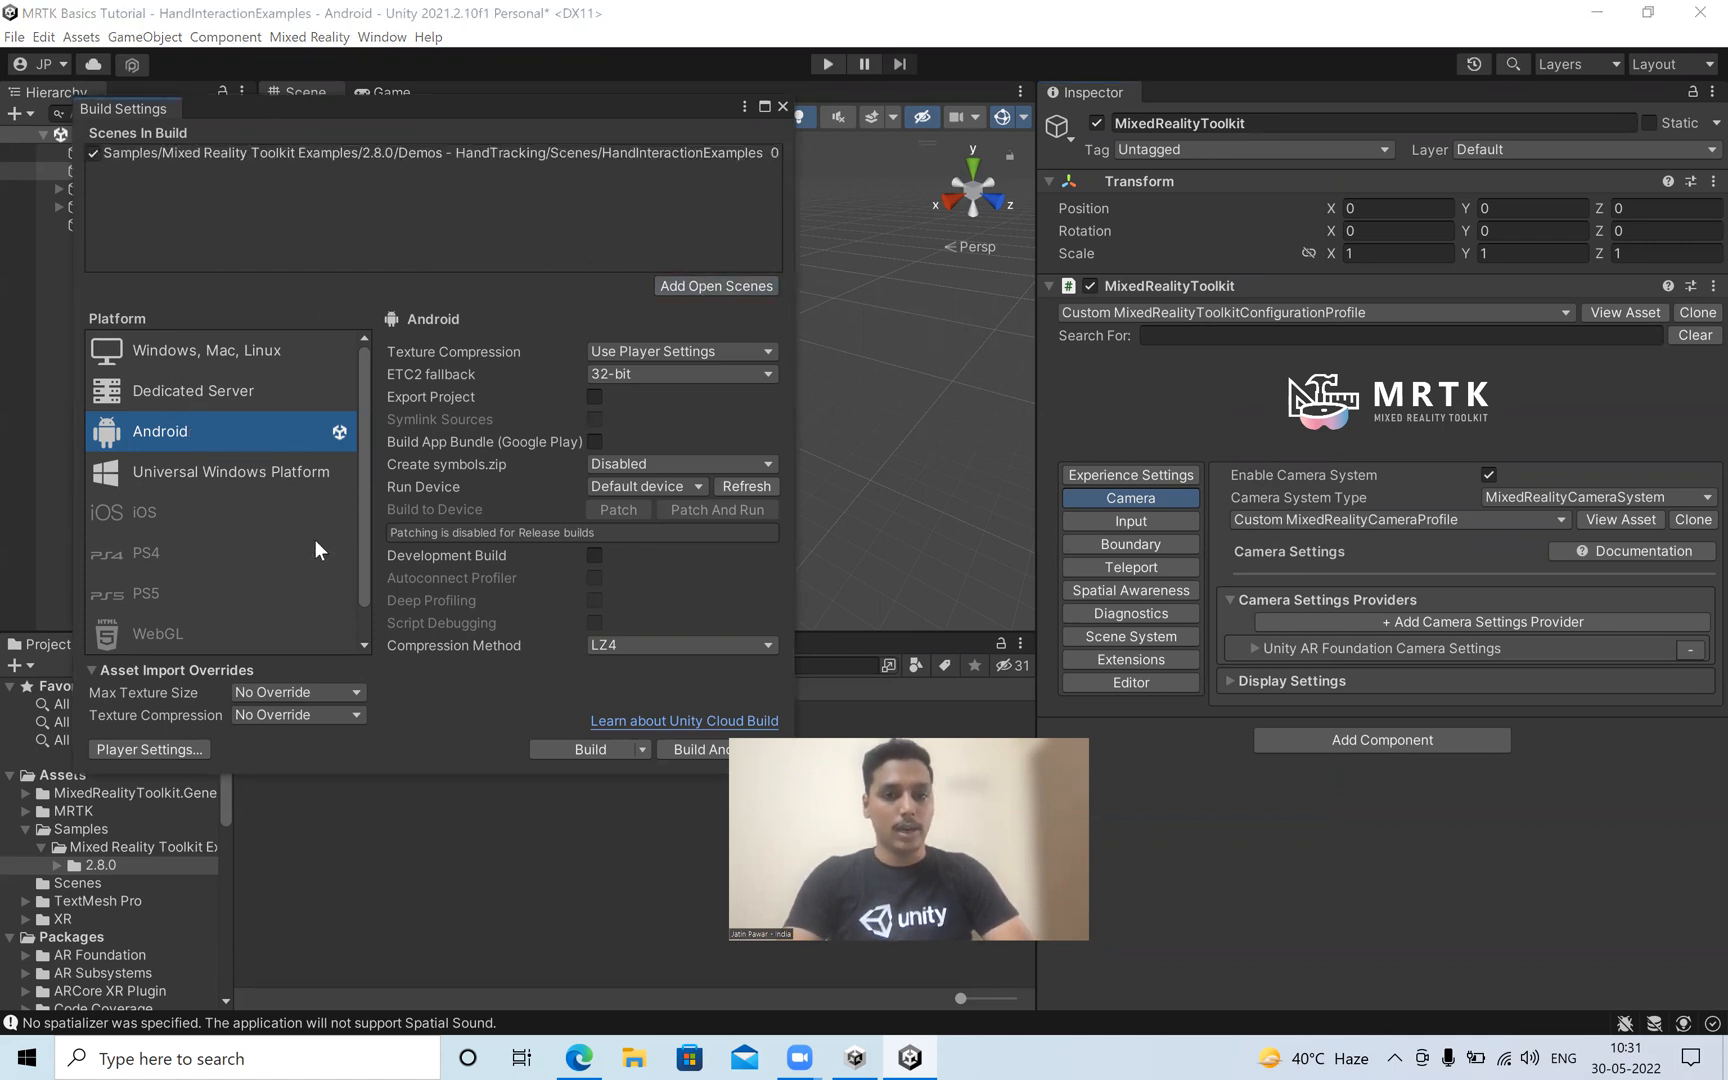
click(176, 746)
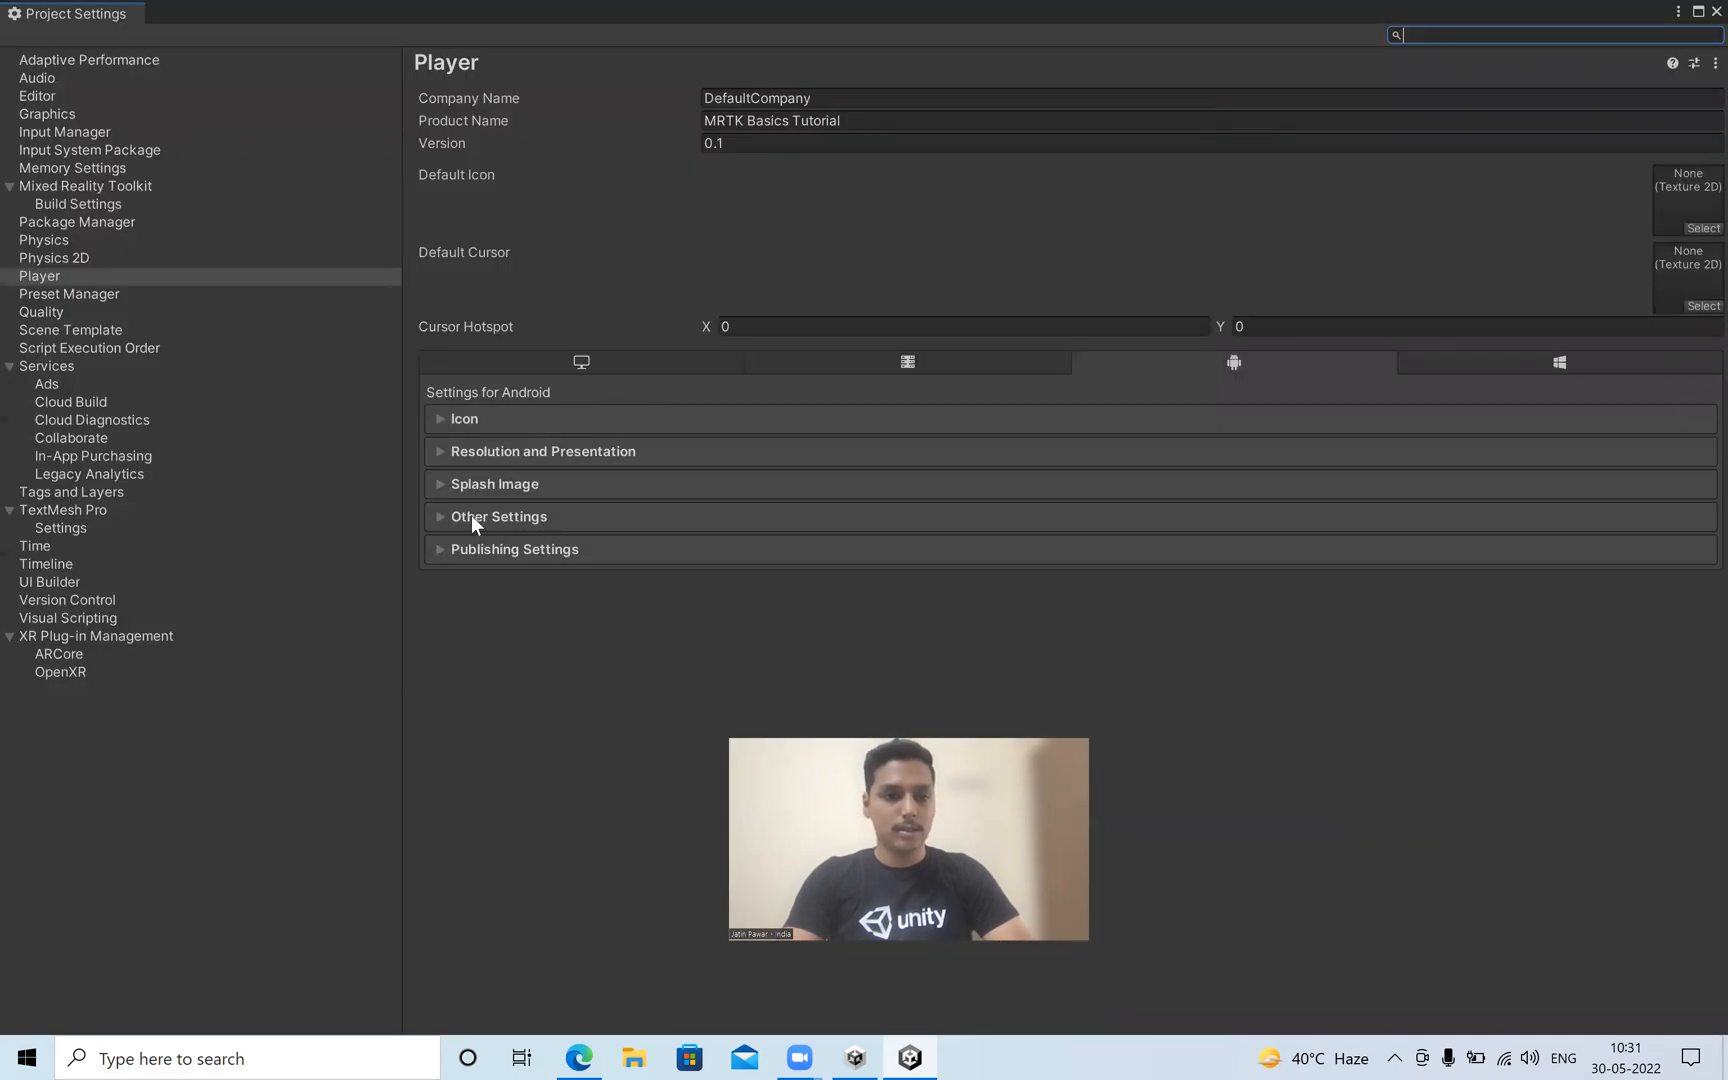
click(471, 517)
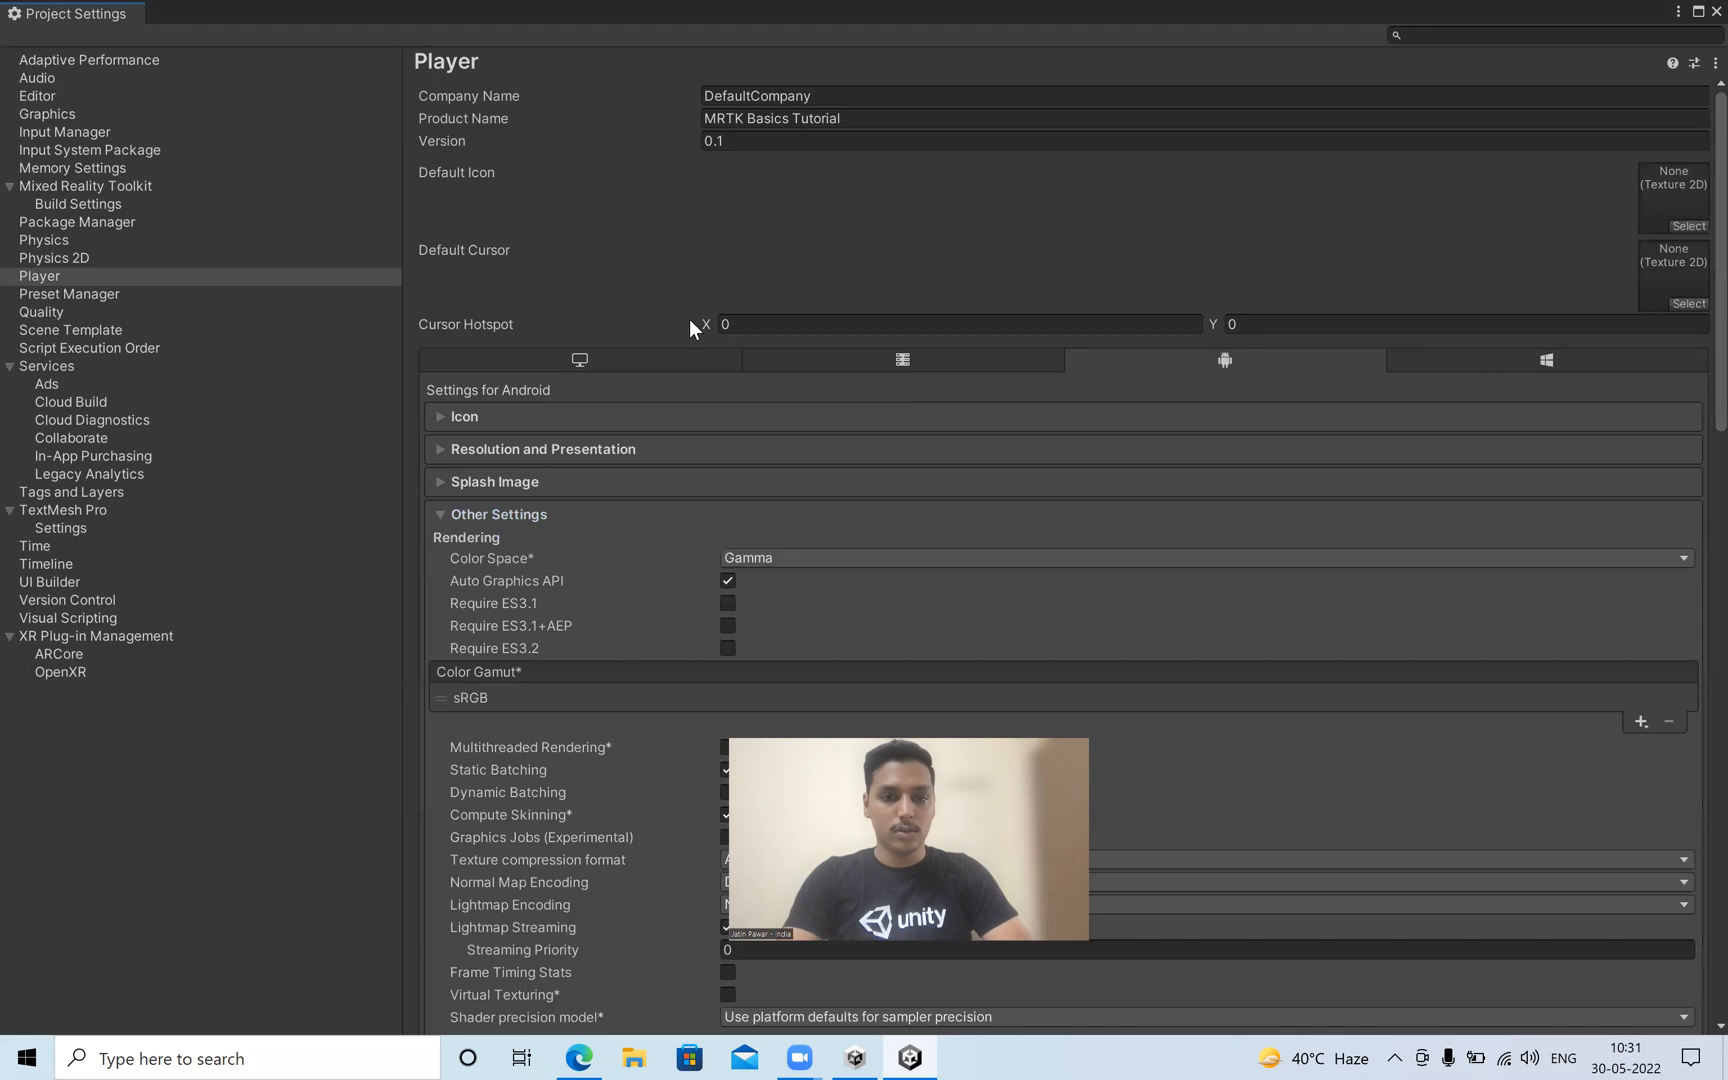
scroll(688, 319, down, 10)
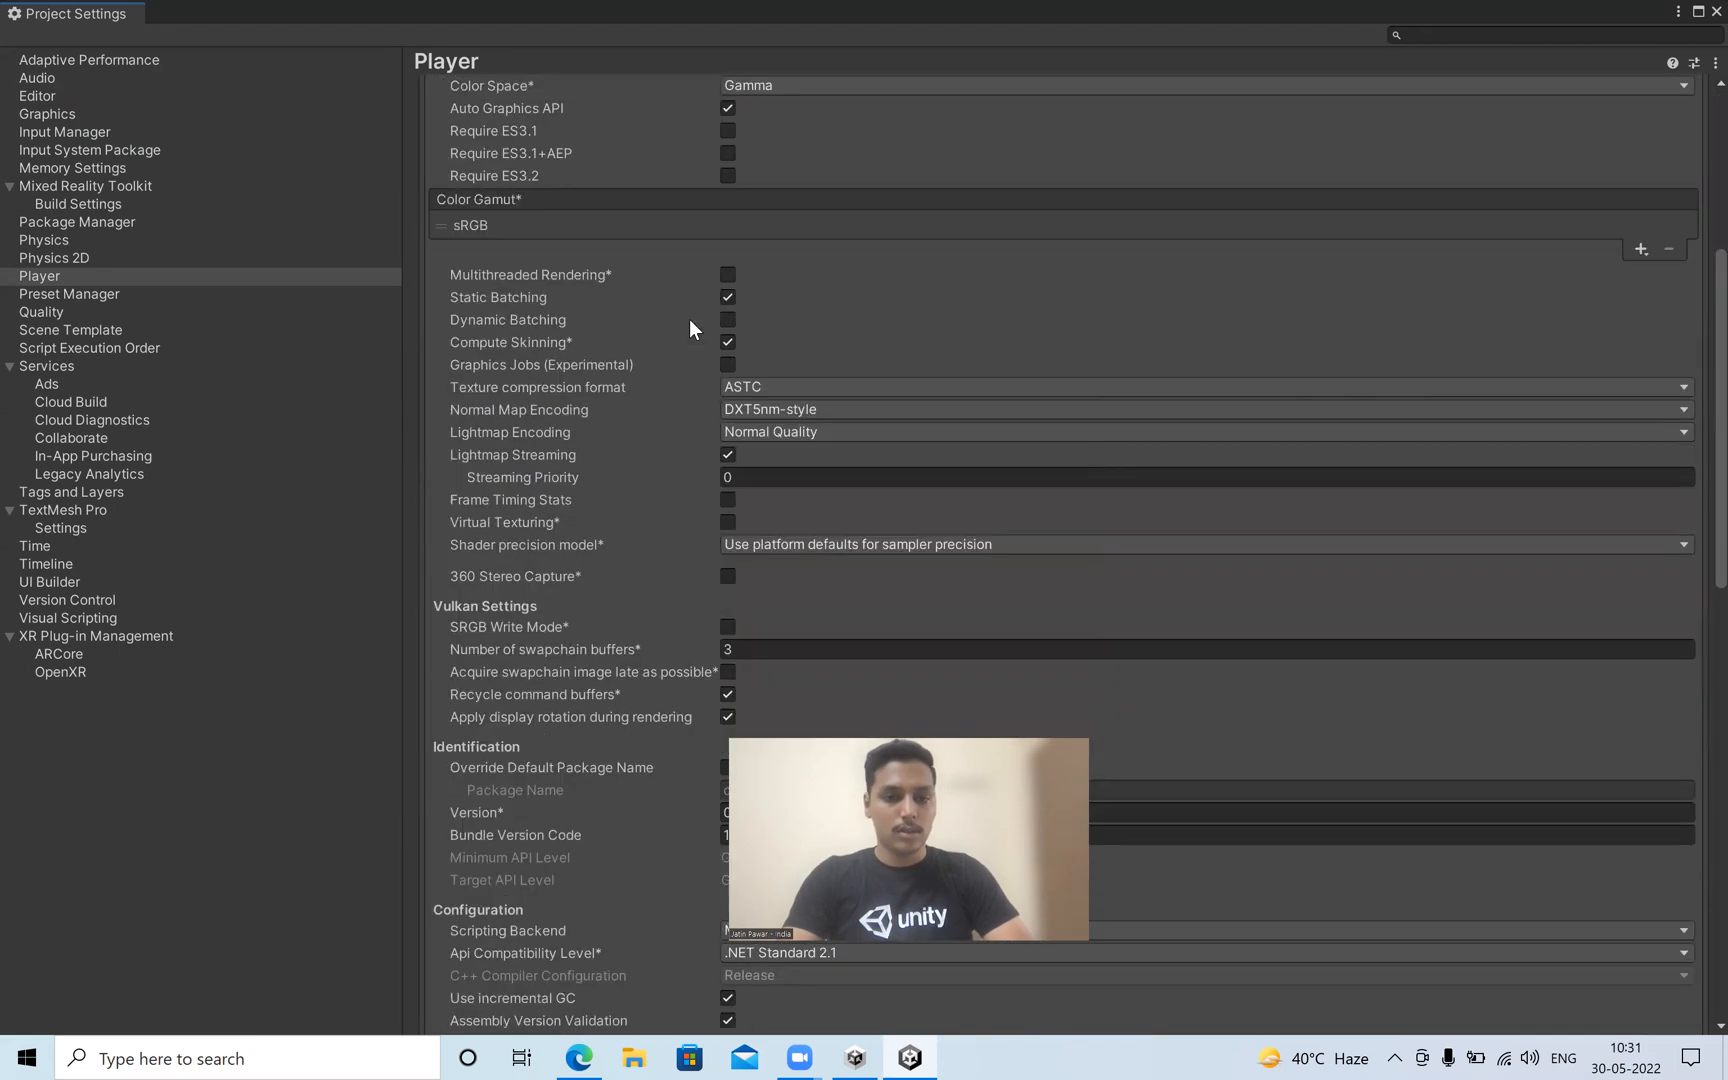
scroll(688, 319, down, 6)
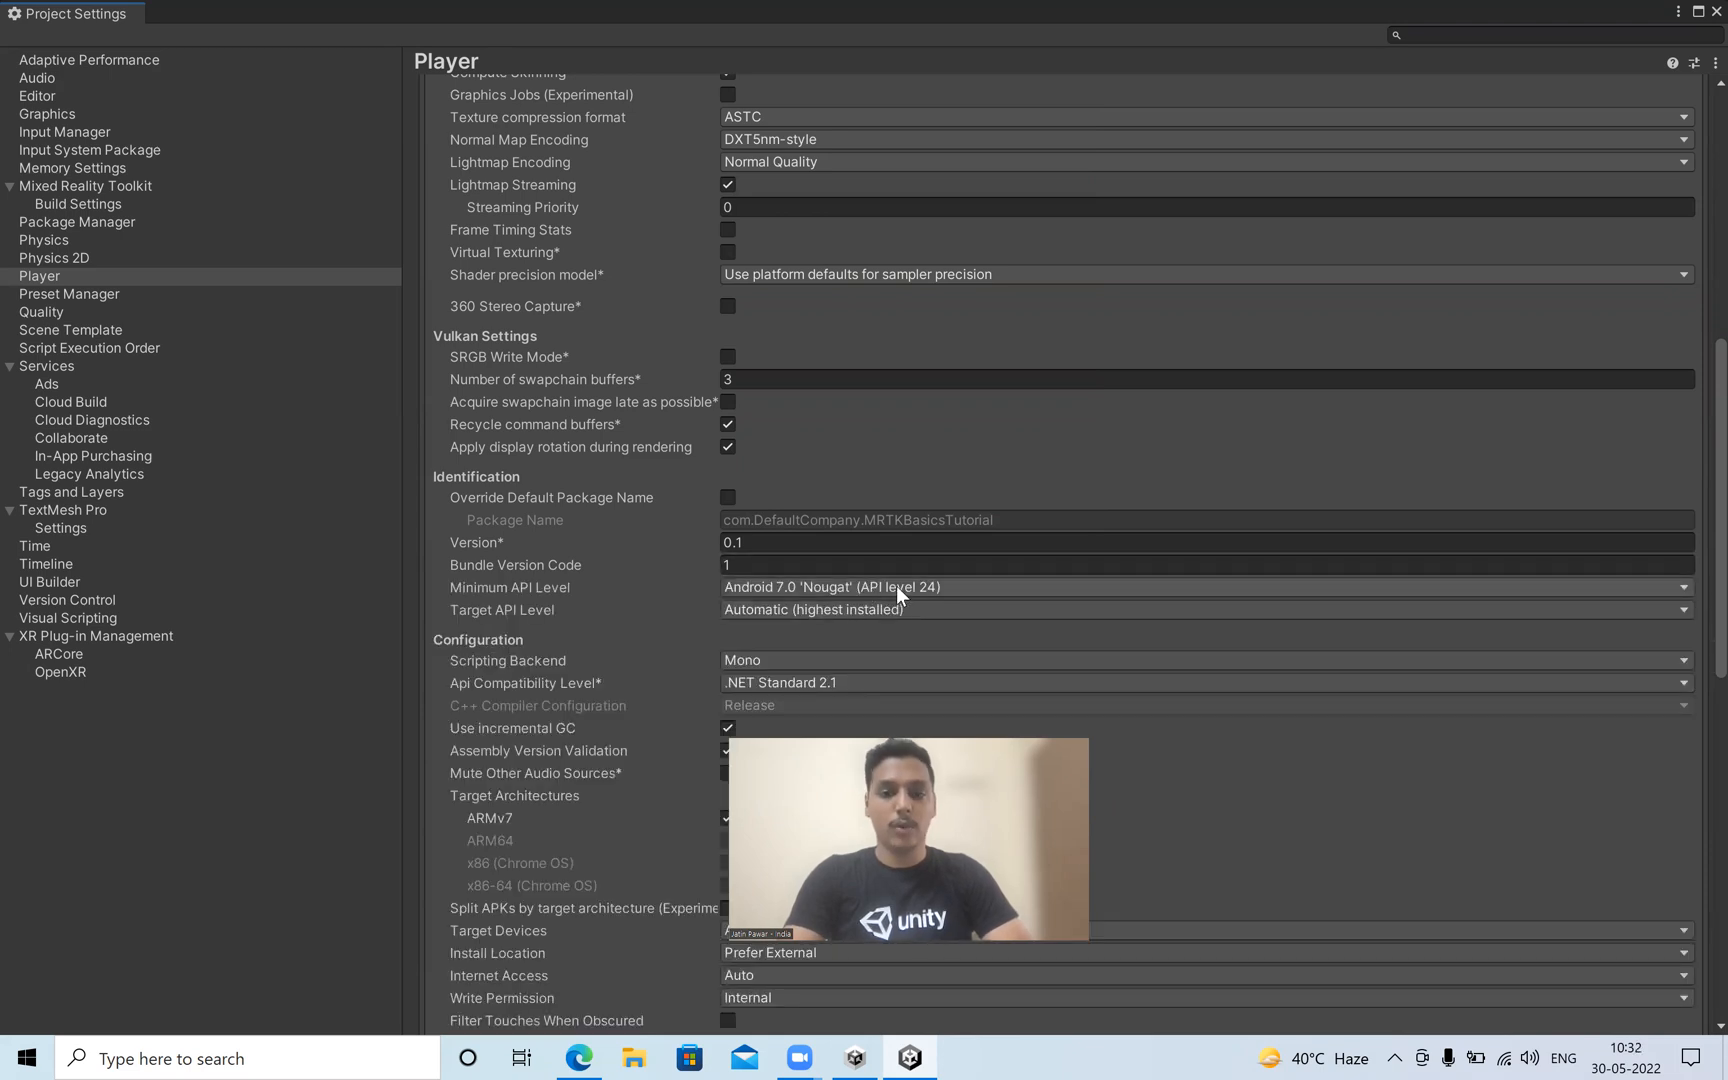
click(1716, 11)
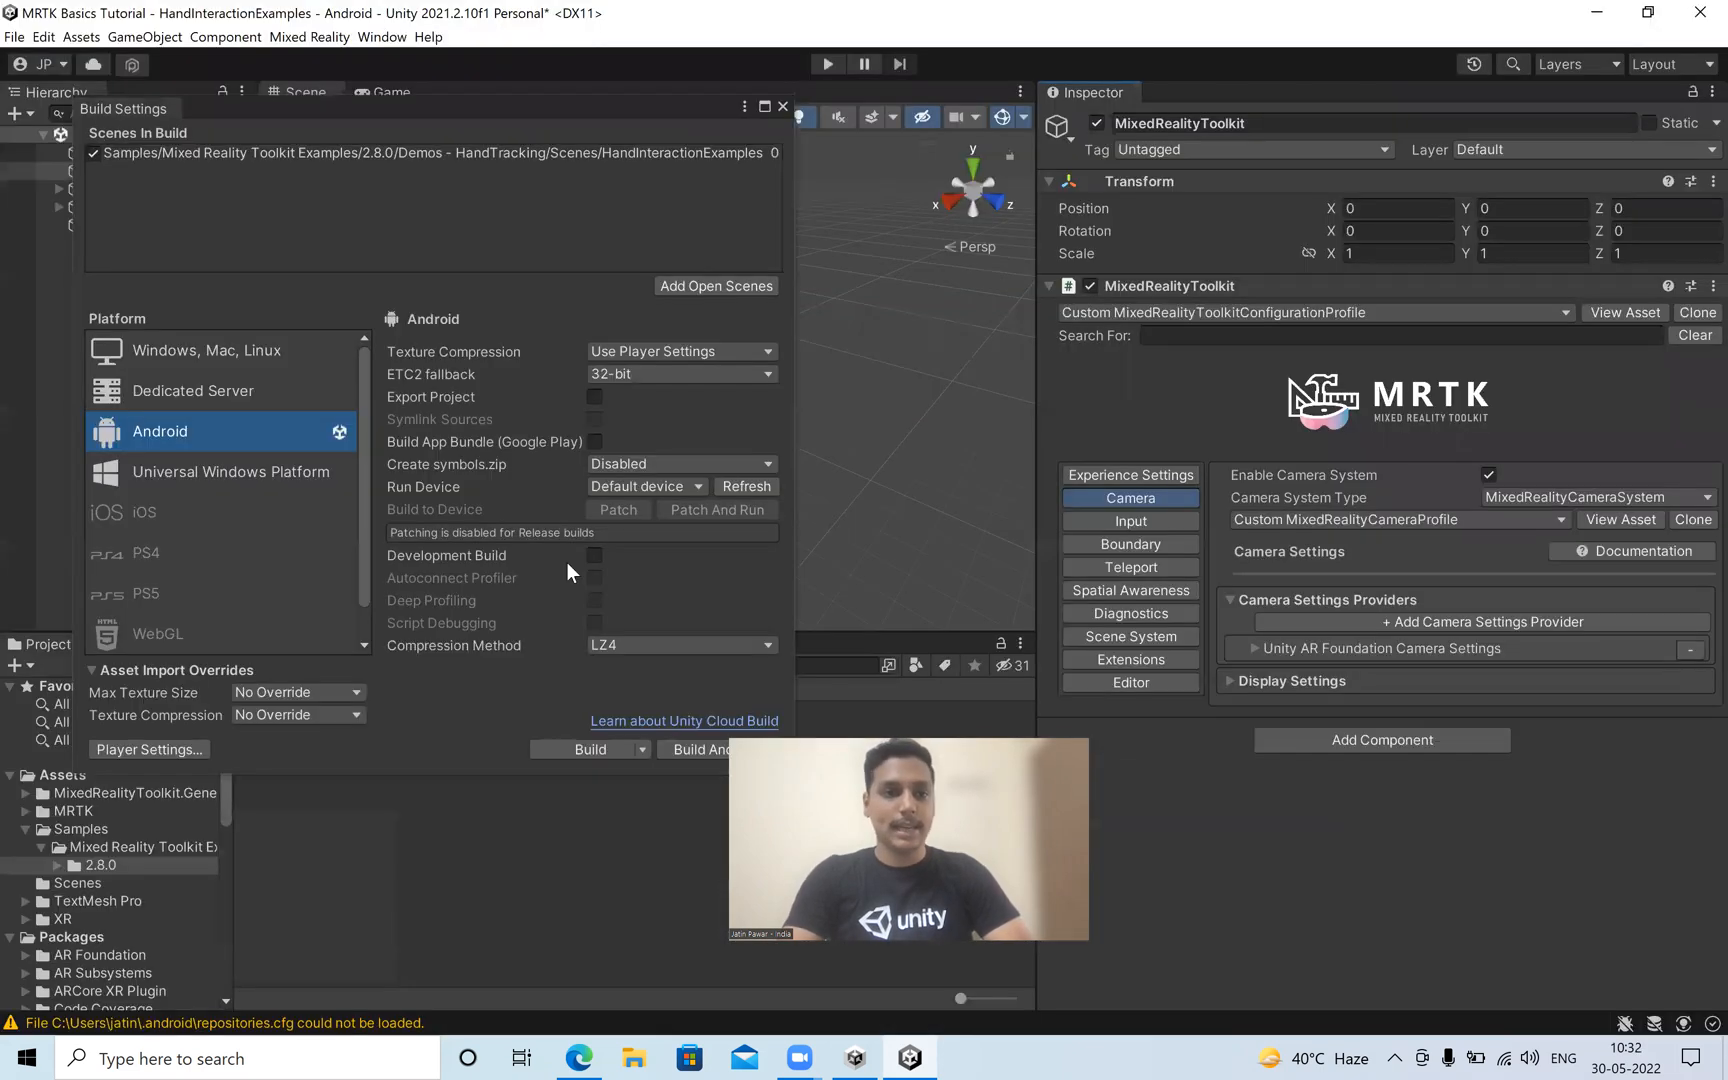
Start an Android build and create and open a folder named Build inside the project directory for its output.
click(554, 746)
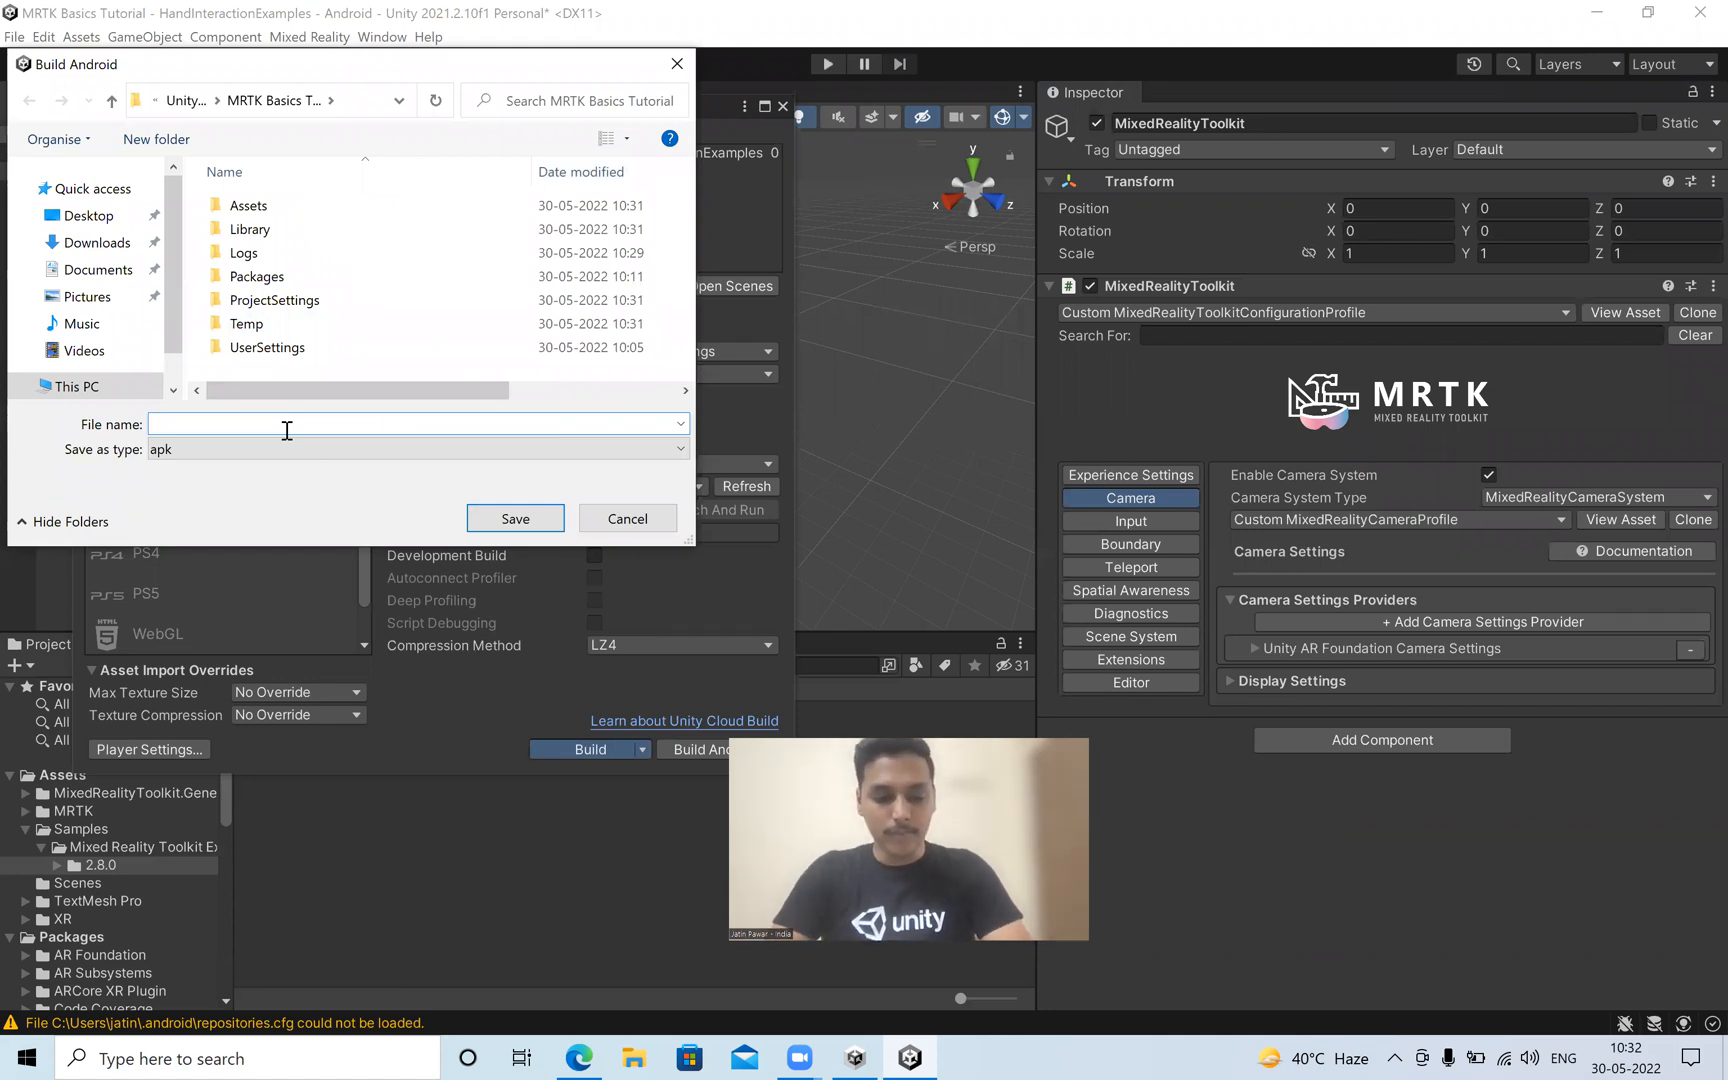
key(ctrl+shift+n)
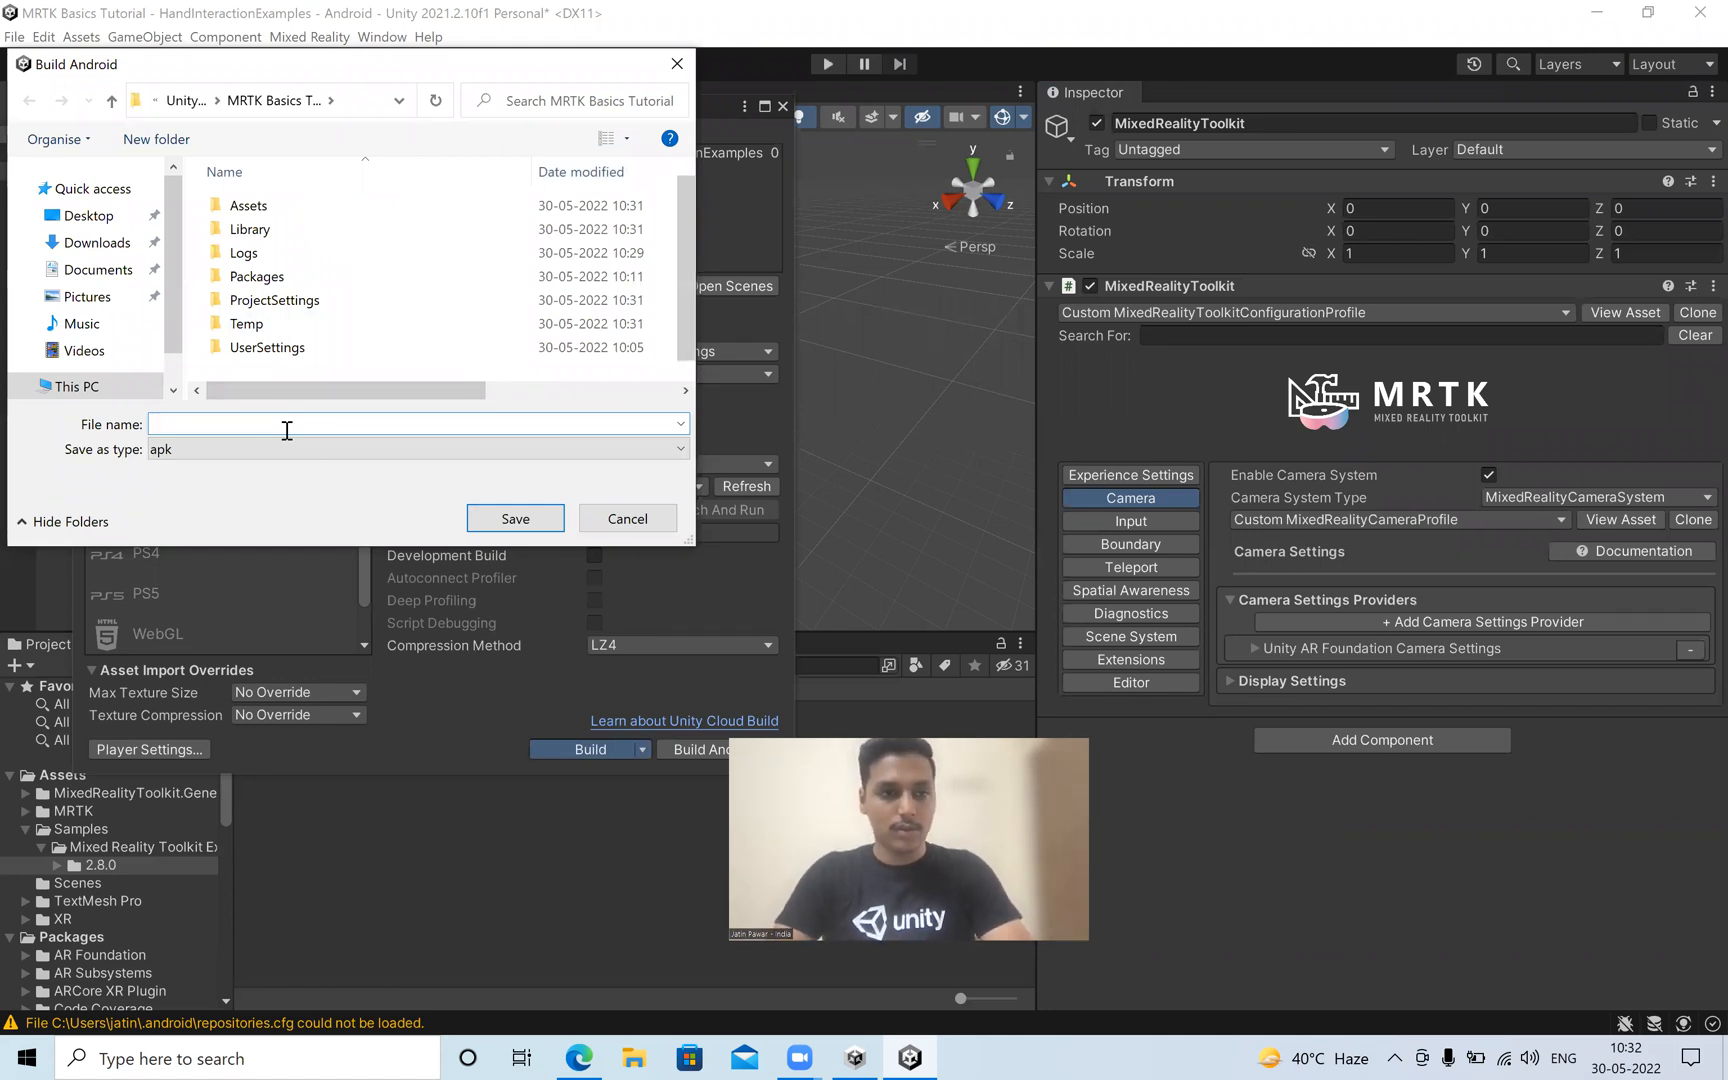
text(Build)
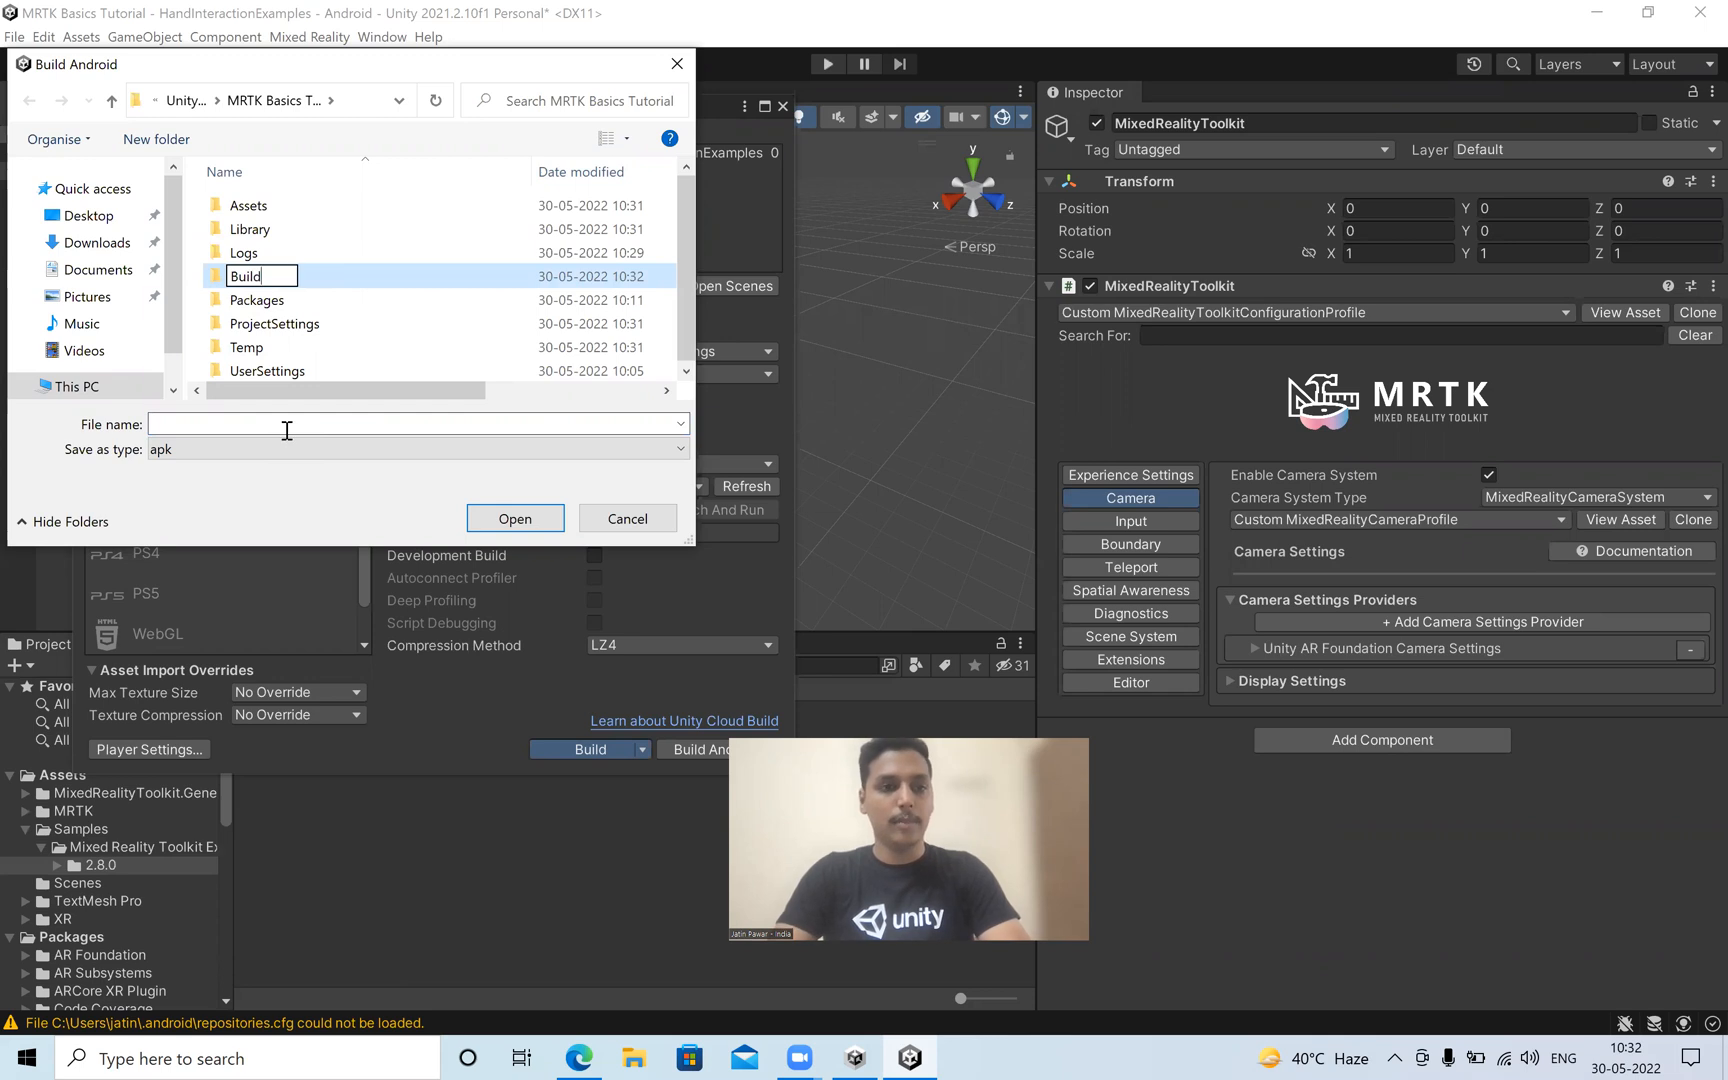
key(Return)
key(Return)
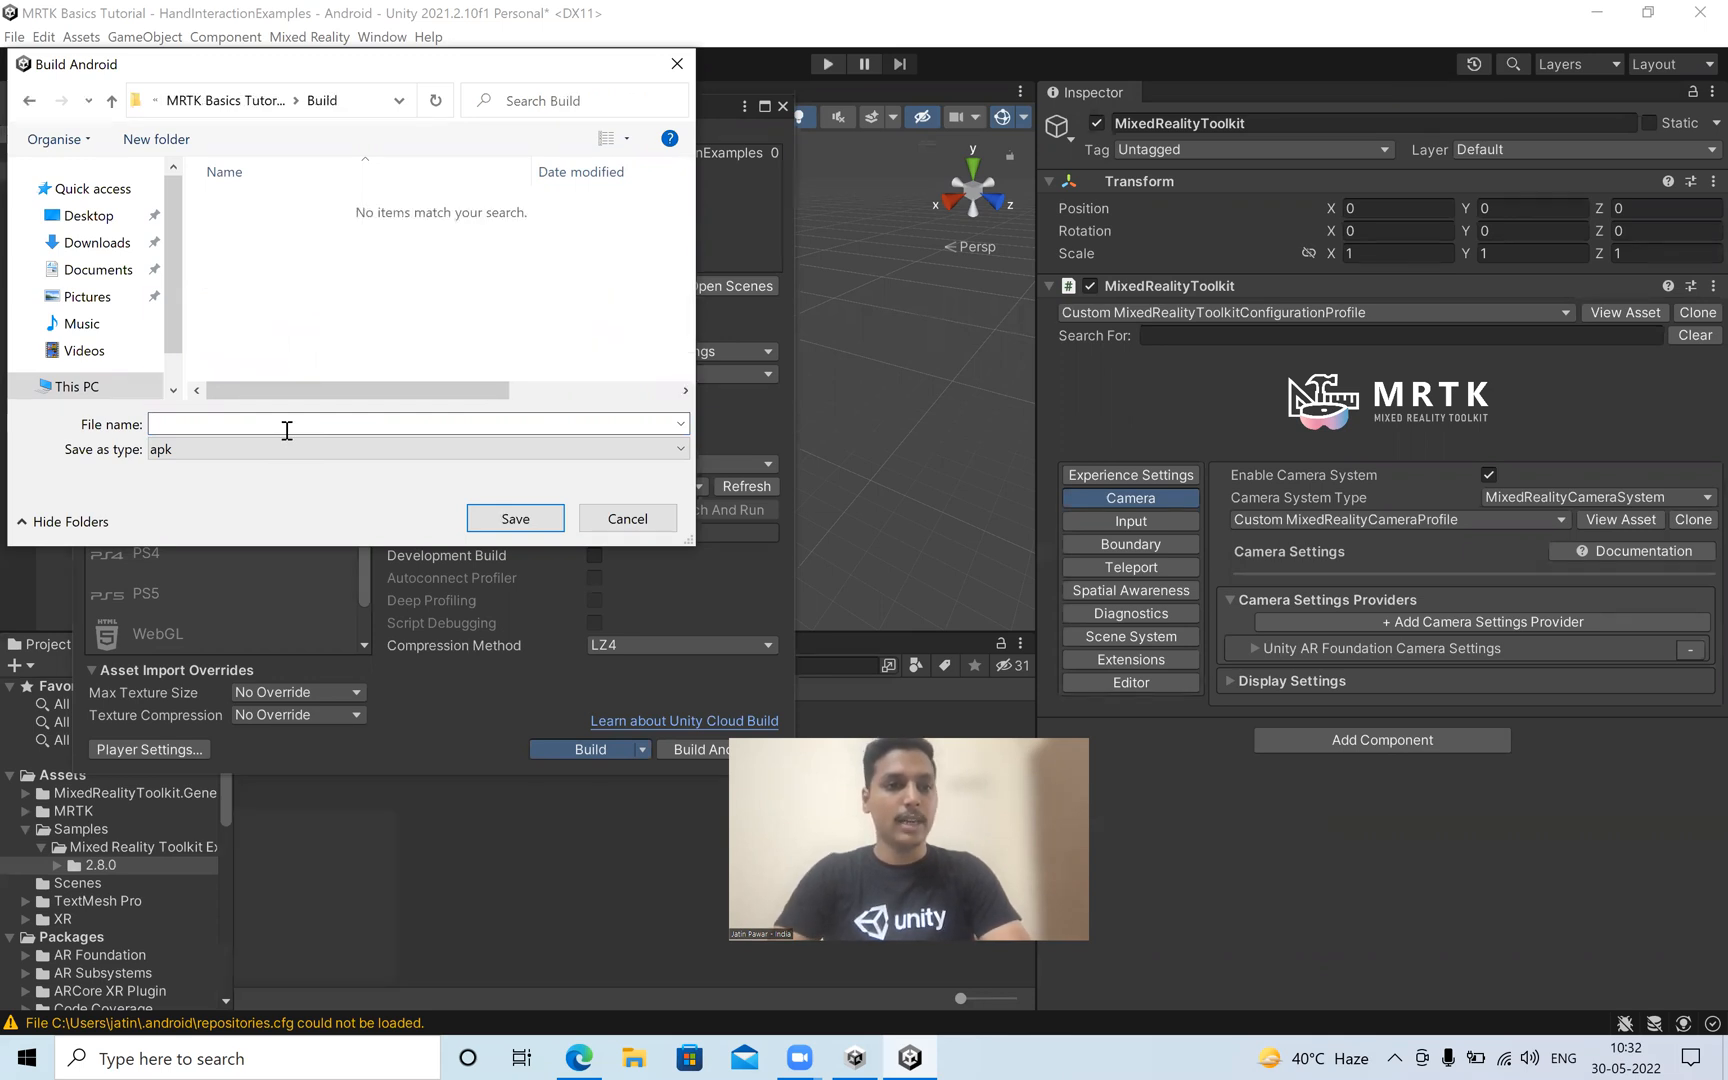
Name the APK HandInteractionAndroid and save it in the Build folder to run the build.
click(340, 425)
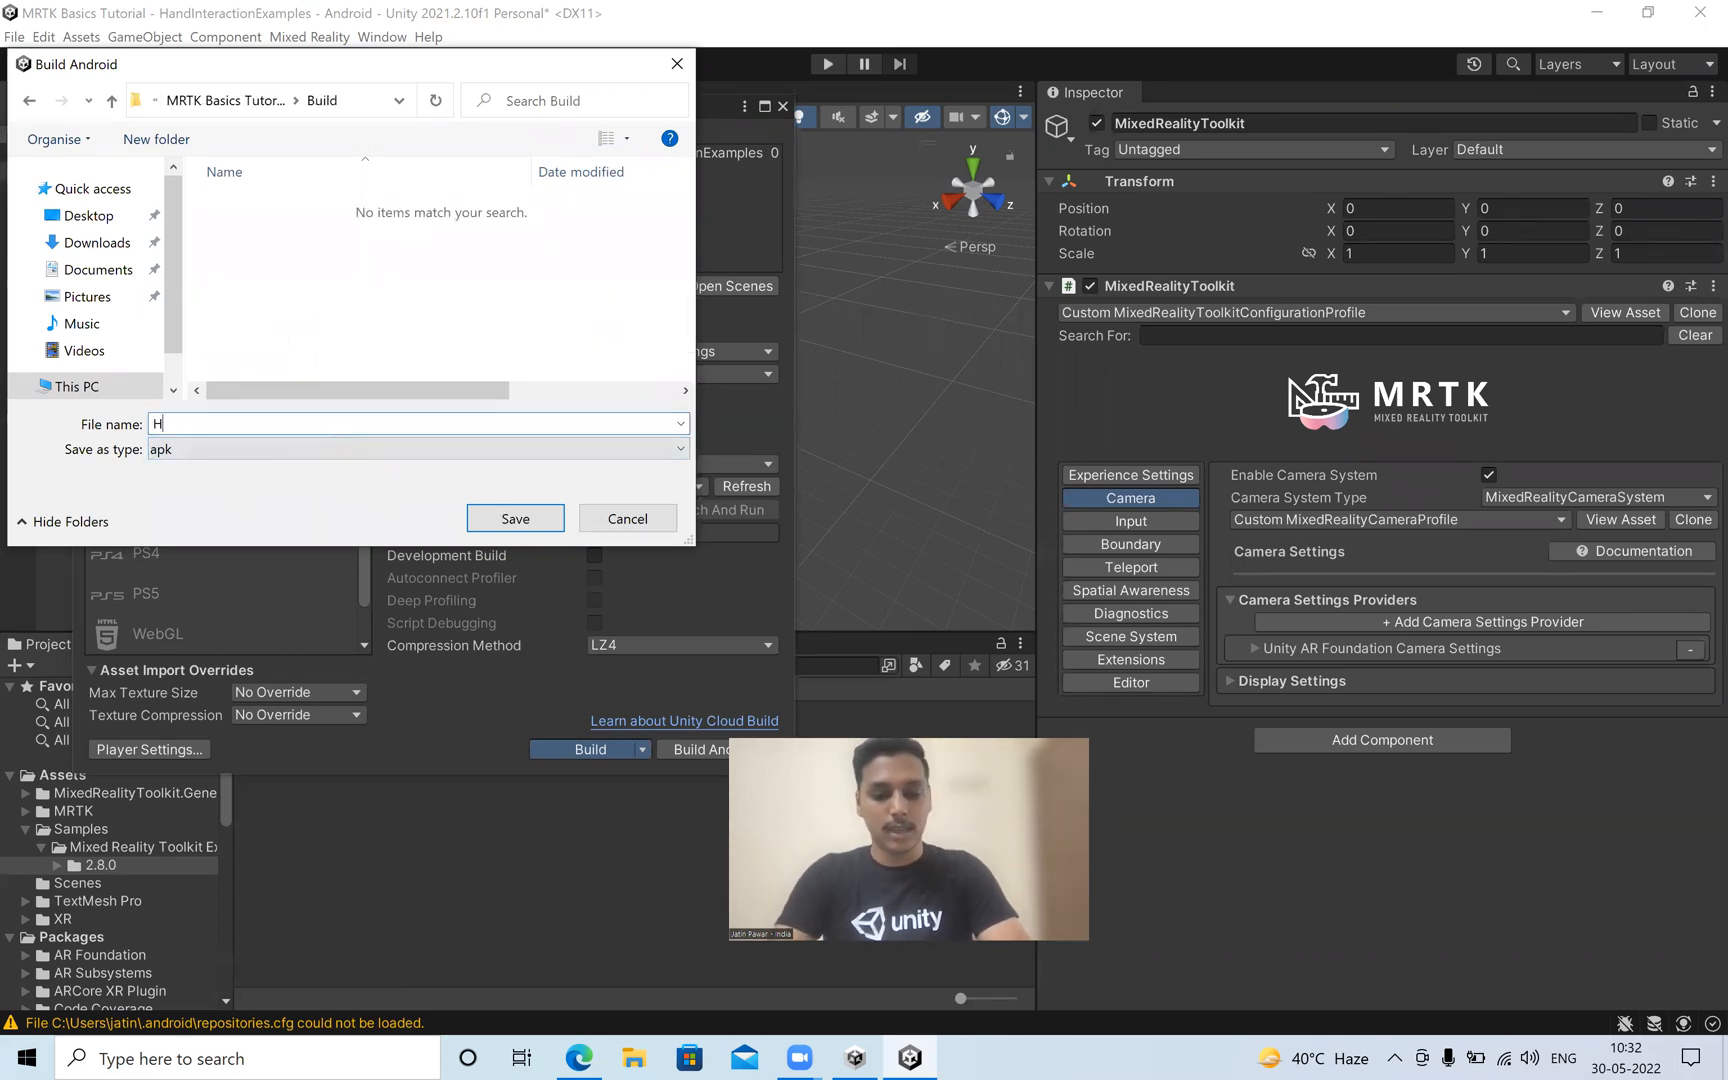
text(HandInteractionAndroid)
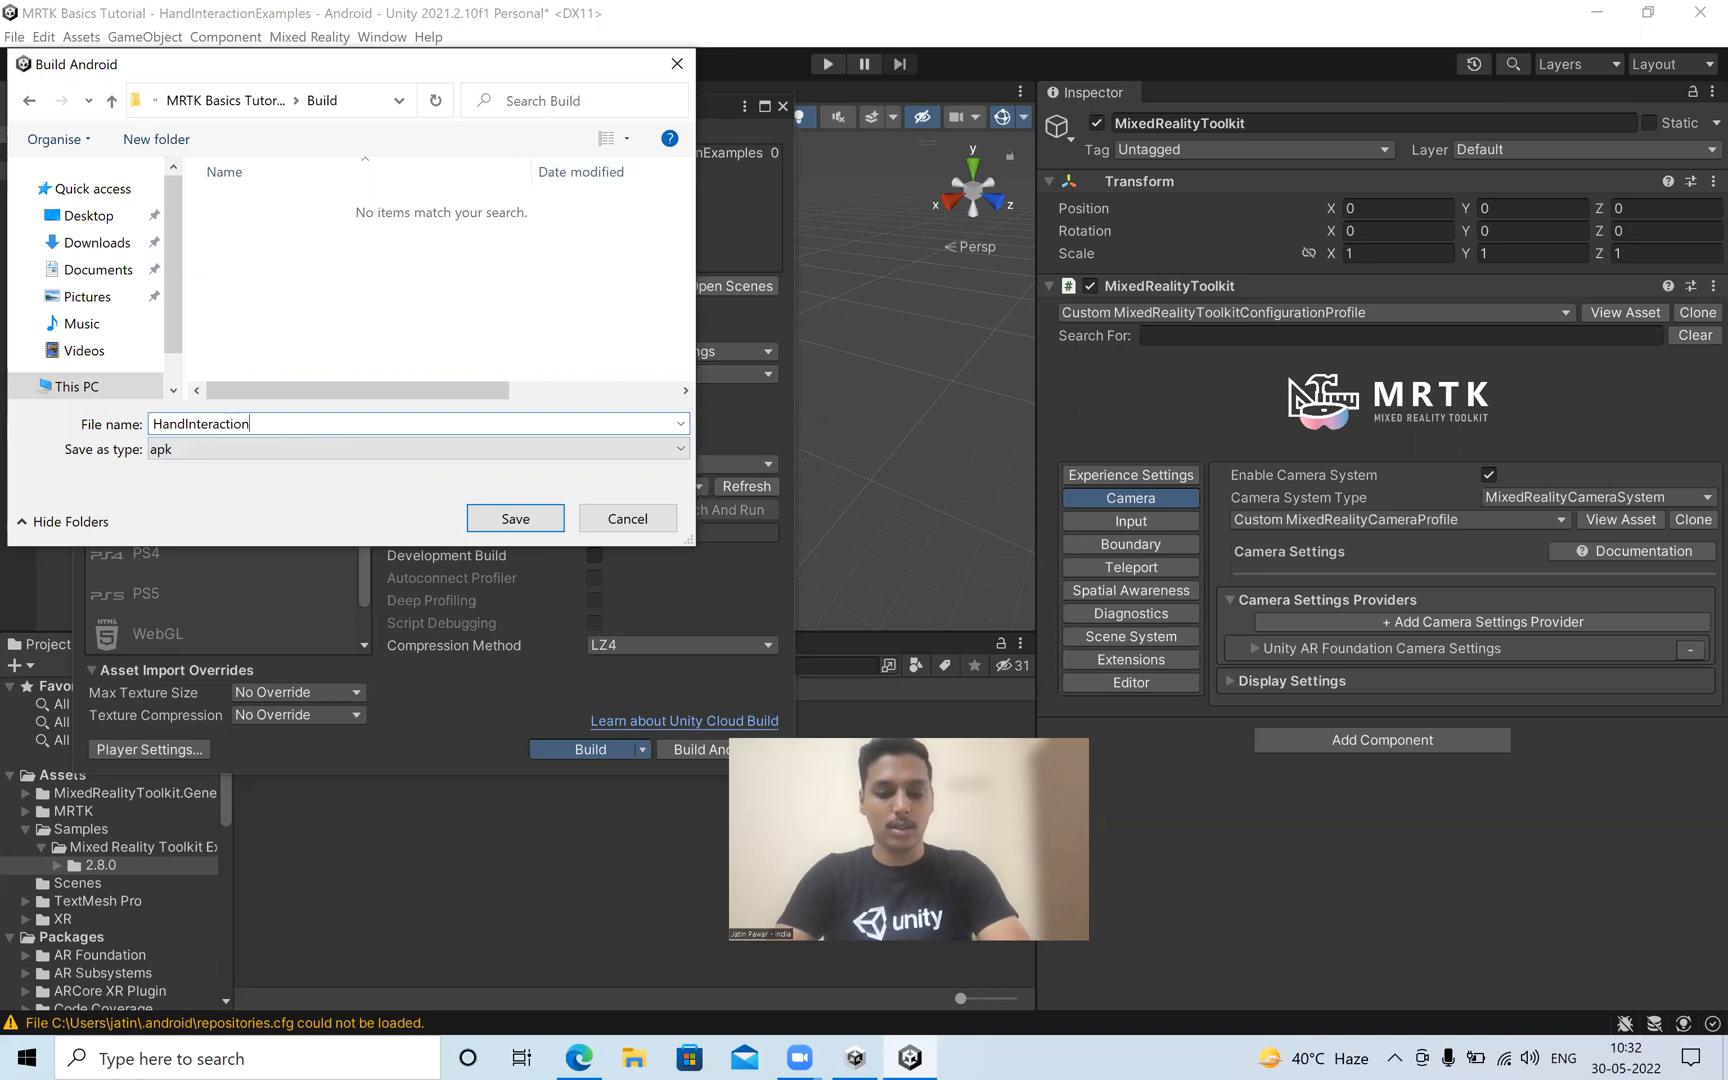
click(510, 518)
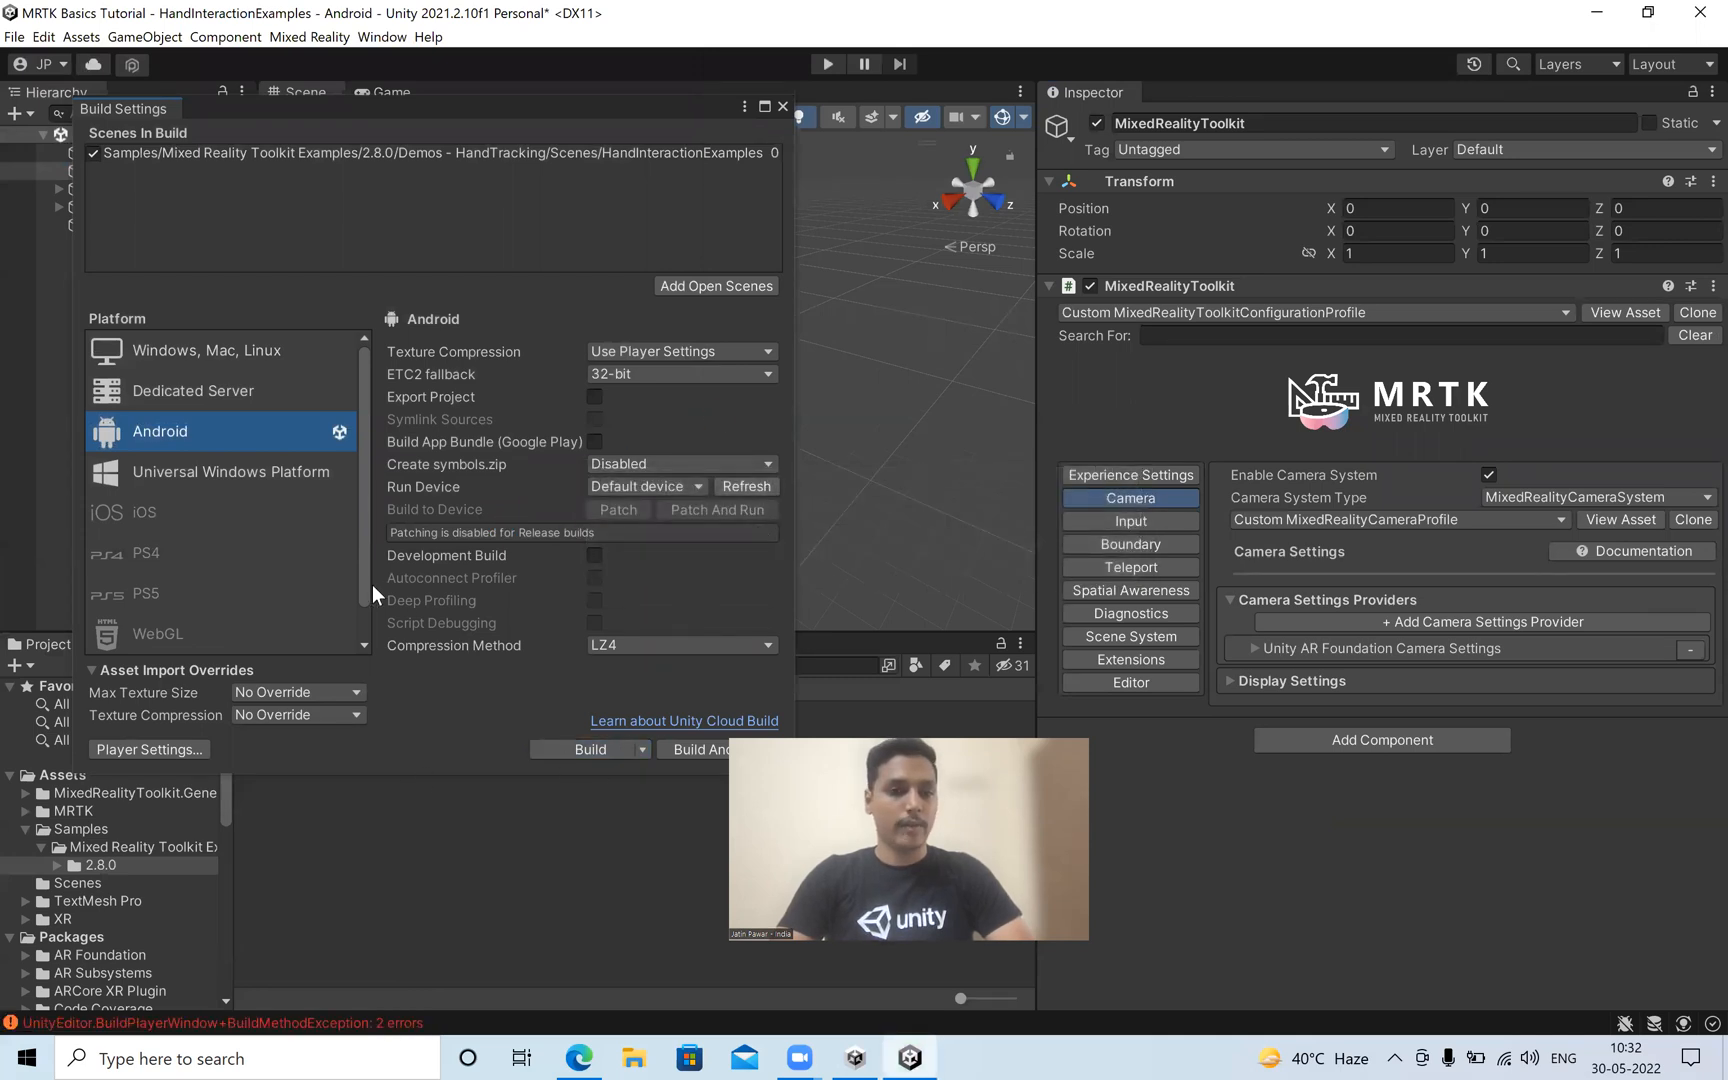
Close the Build Settings and examine the build errors in the Console with warnings hidden.
click(784, 106)
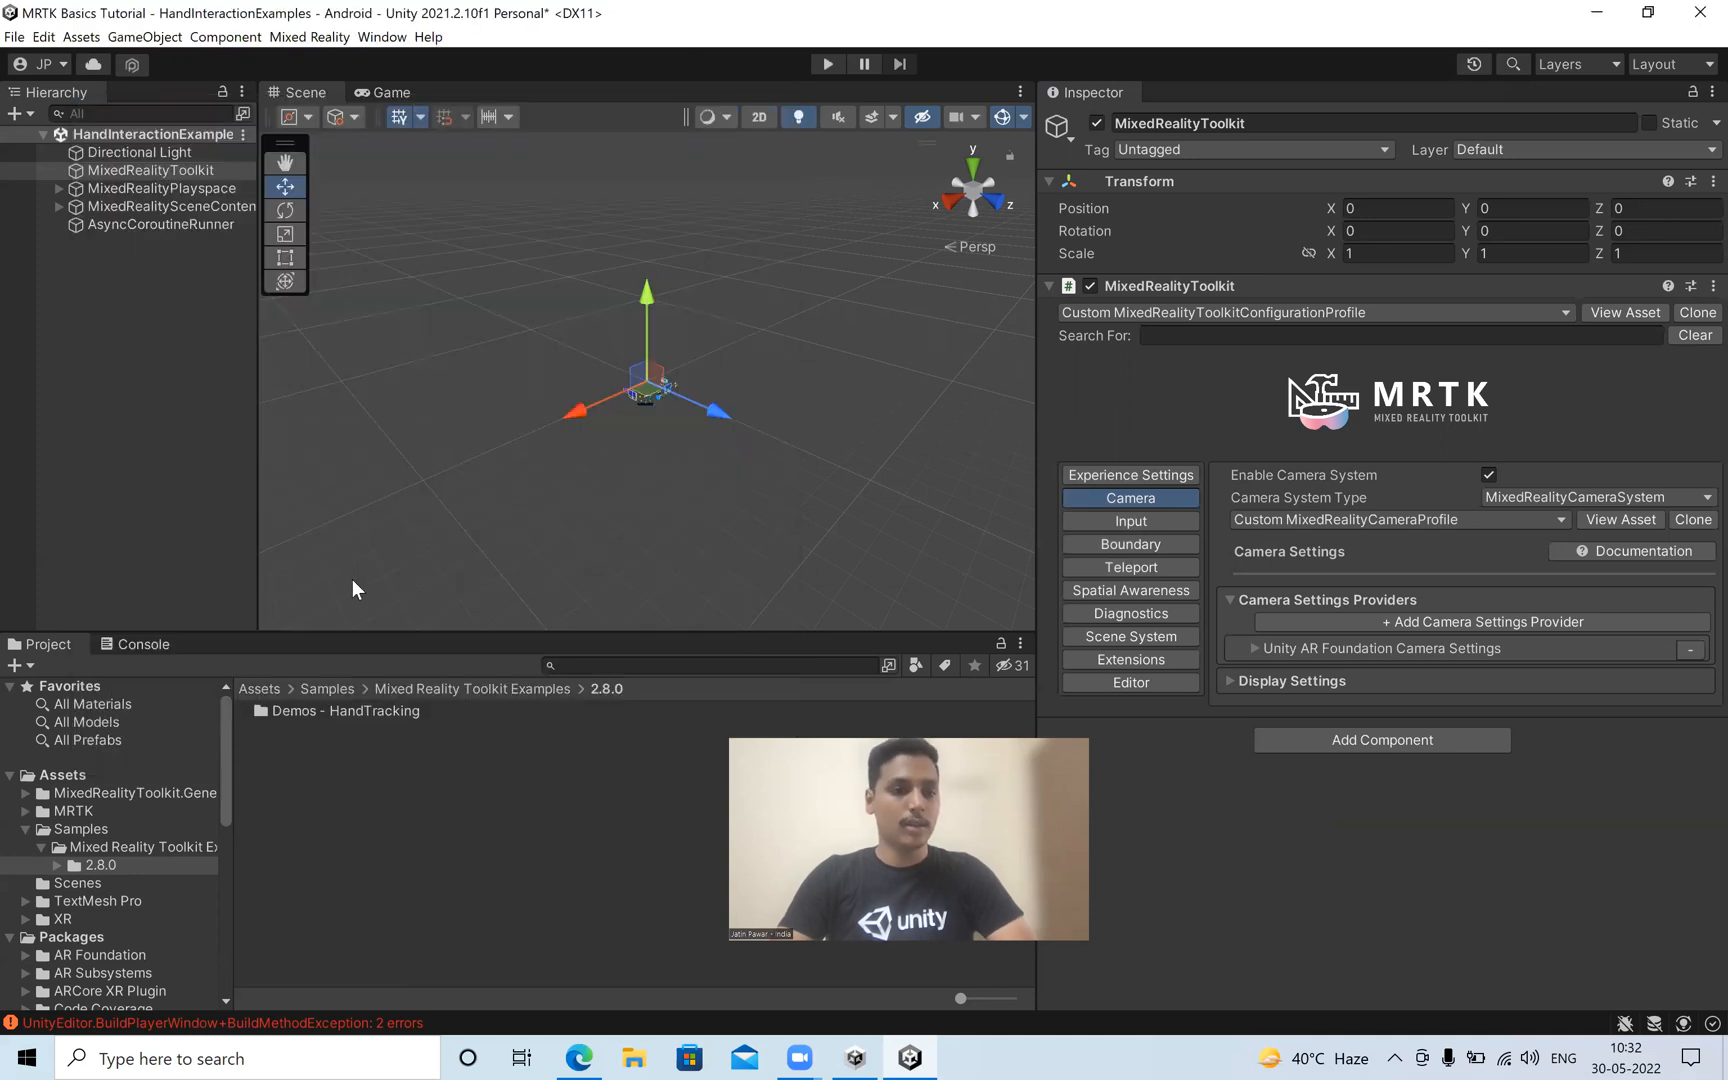
click(130, 648)
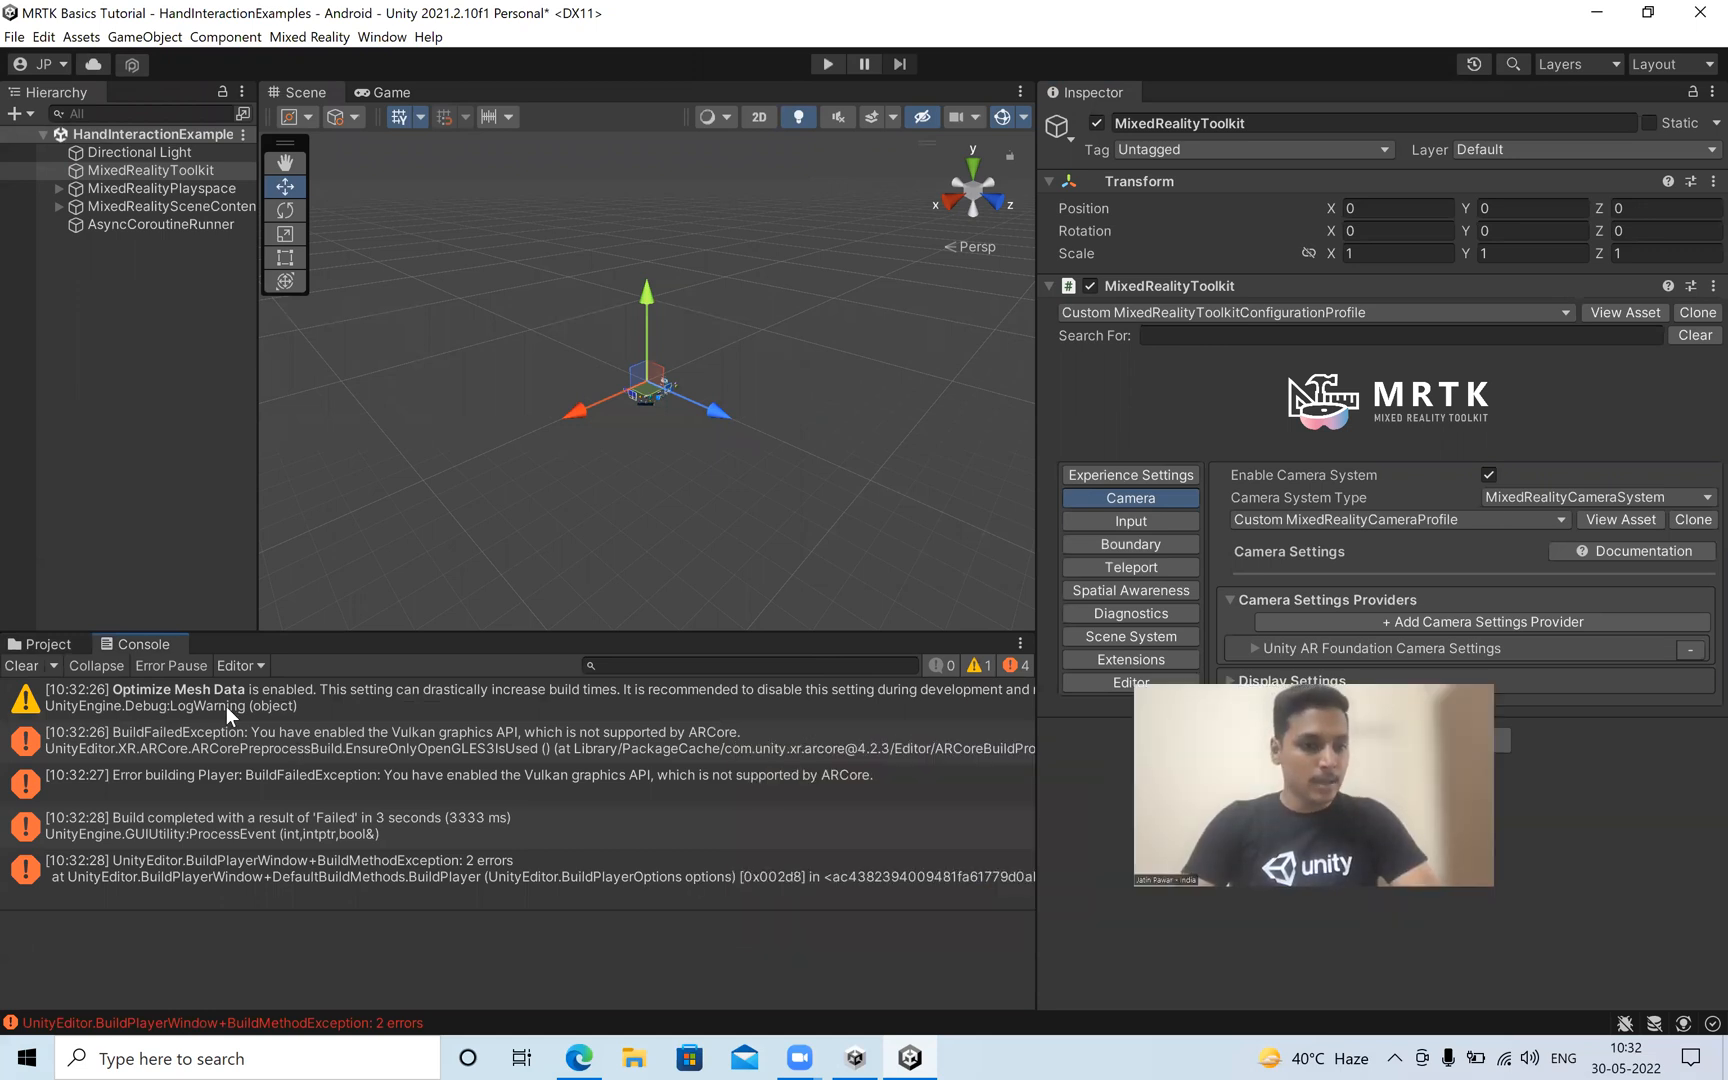
click(978, 665)
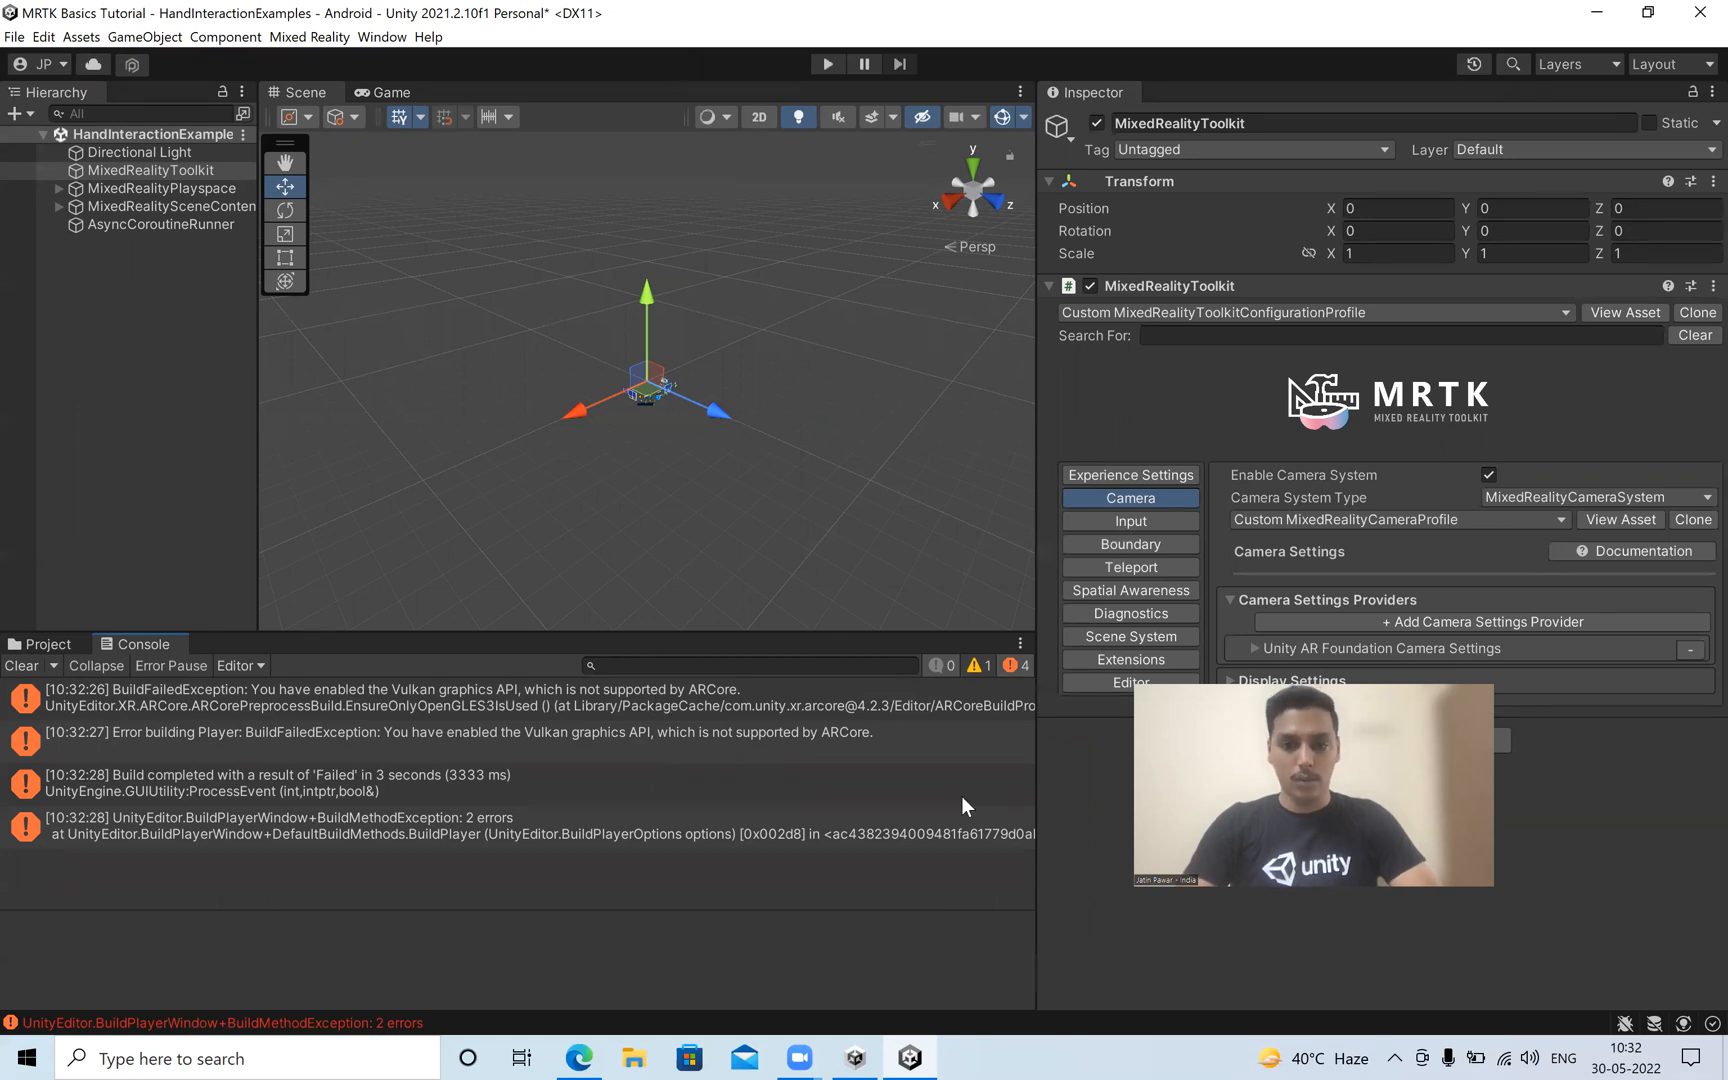
Switch to the browser and check the Microsoft MRTK page's instructions on building a scene for Android and iOS devices.
key(alt+Tab)
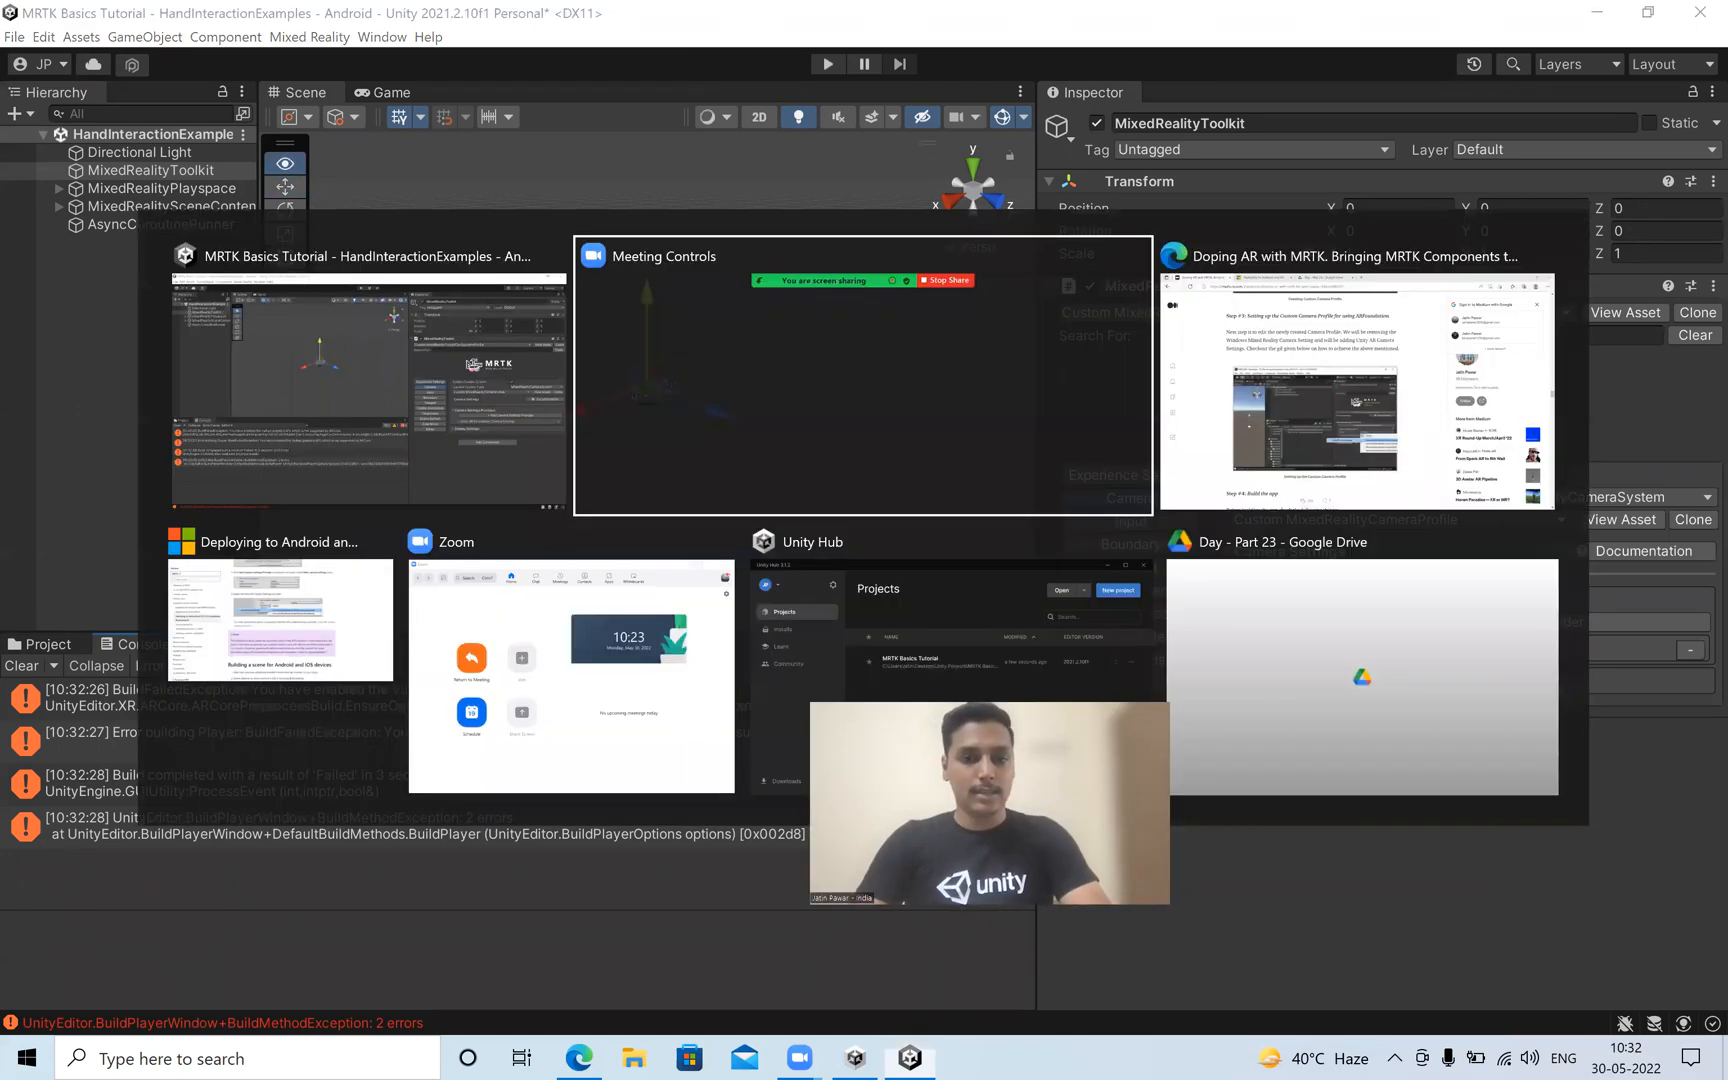
key(alt+Tab)
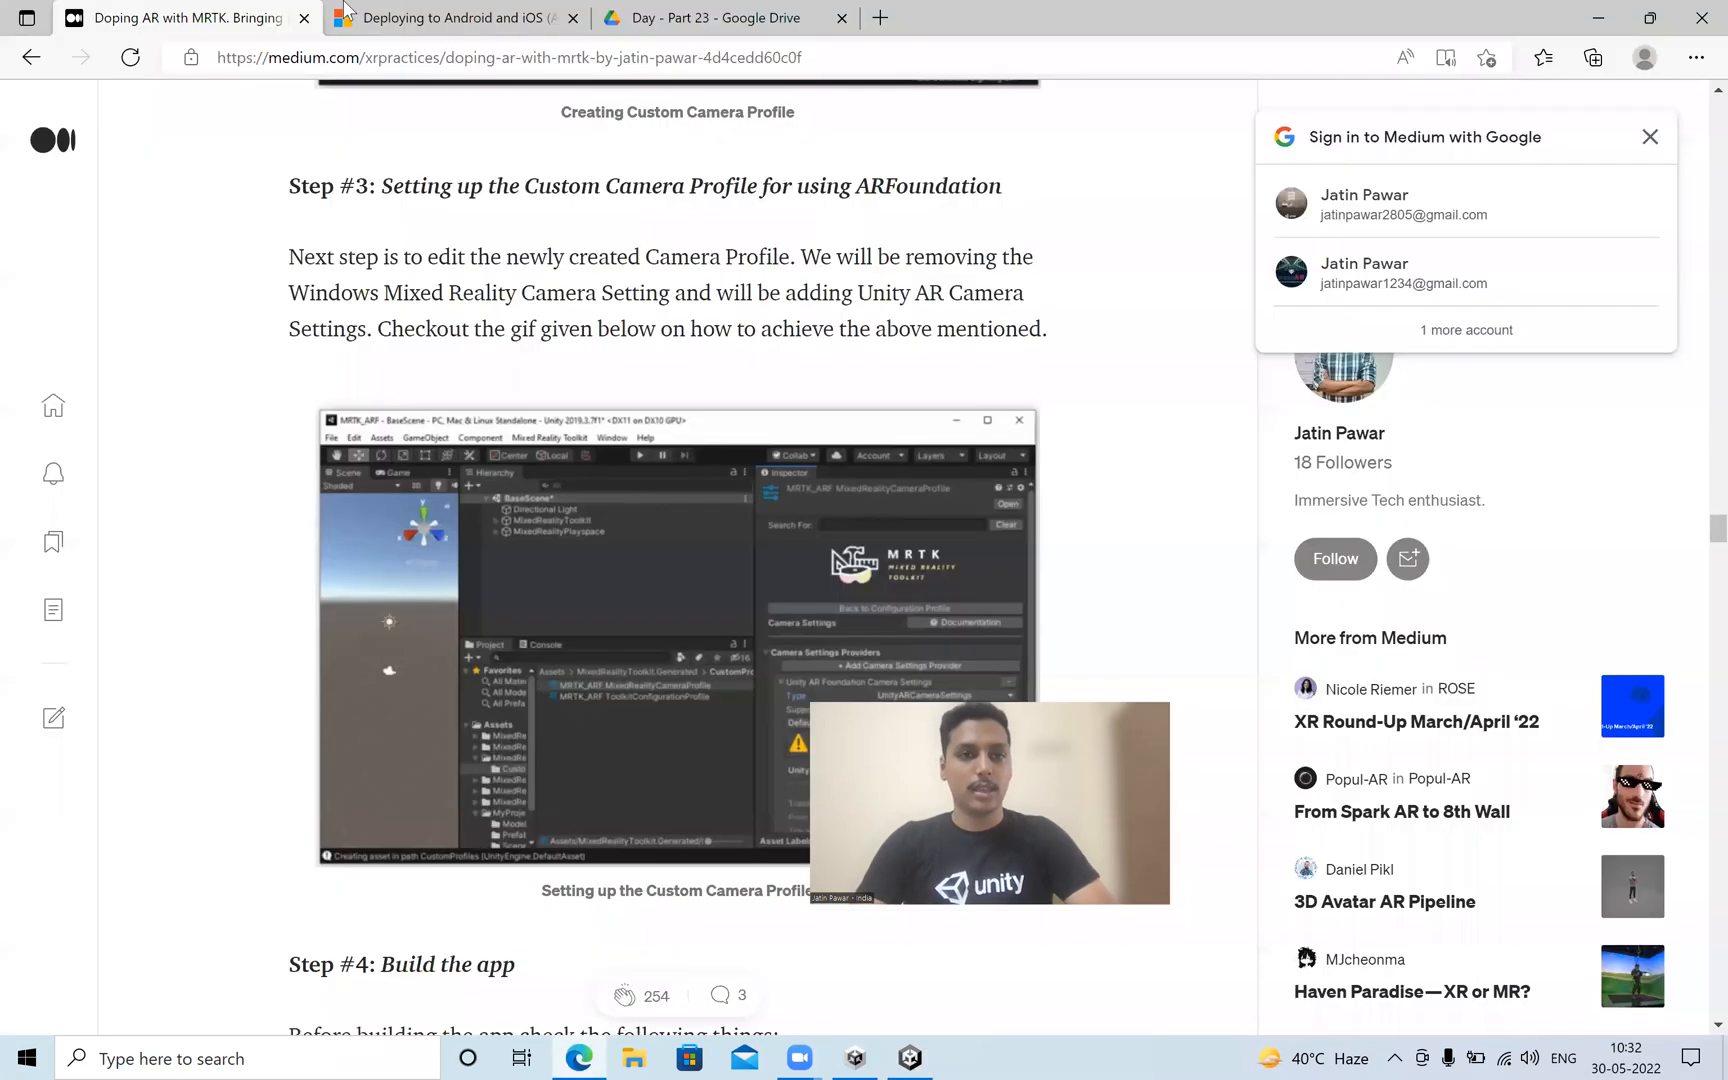
key(ctrl+Tab)
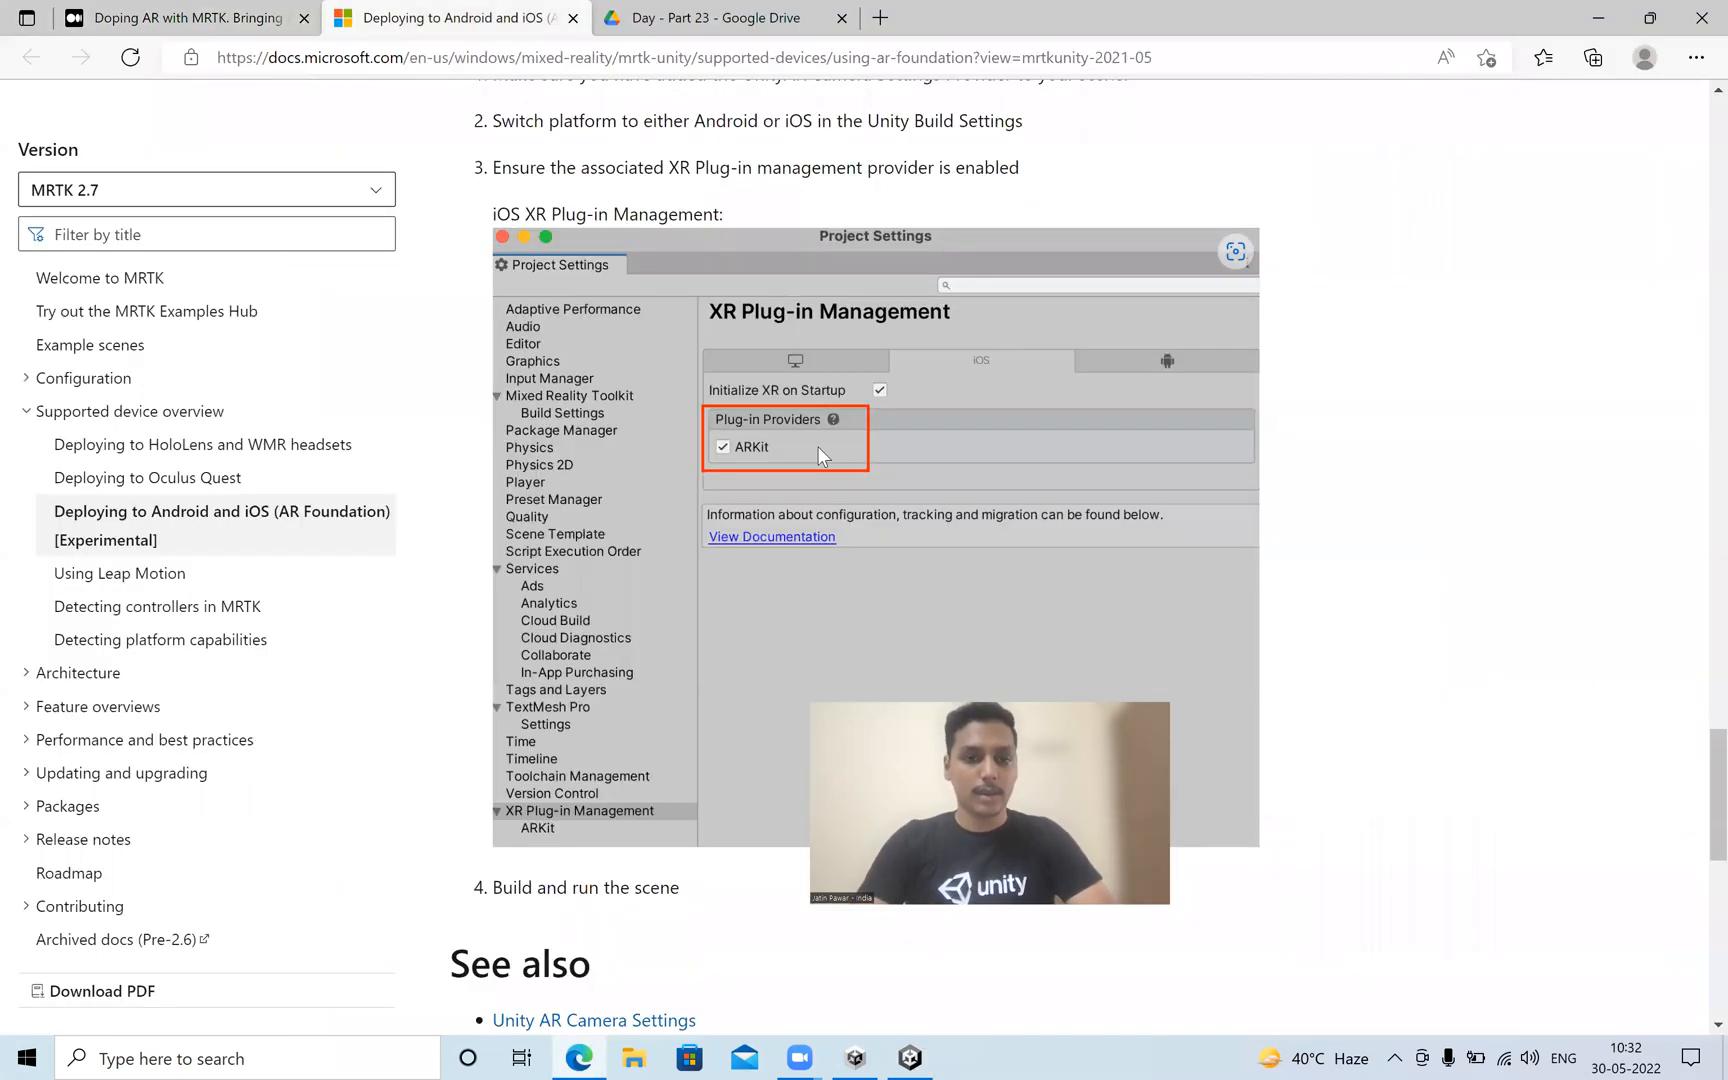
scroll(817, 446, down, 6)
scroll(817, 456, up, 10)
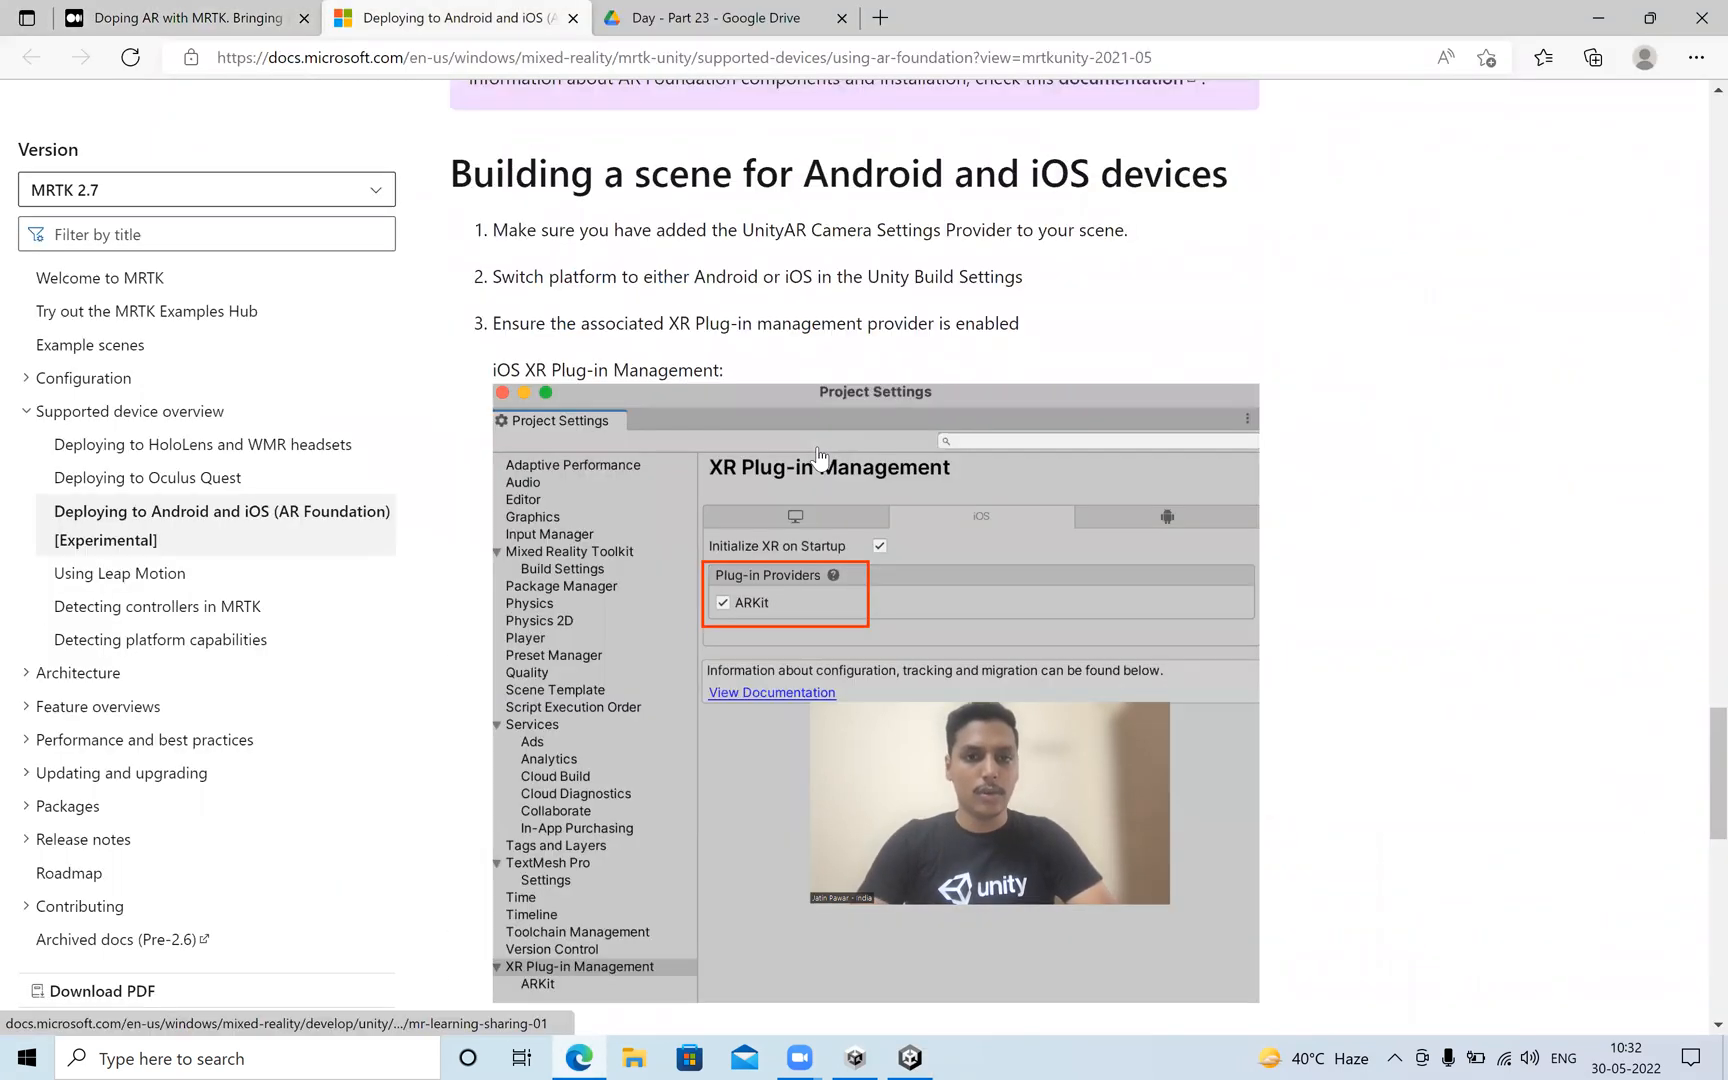
scroll(817, 456, up, 7)
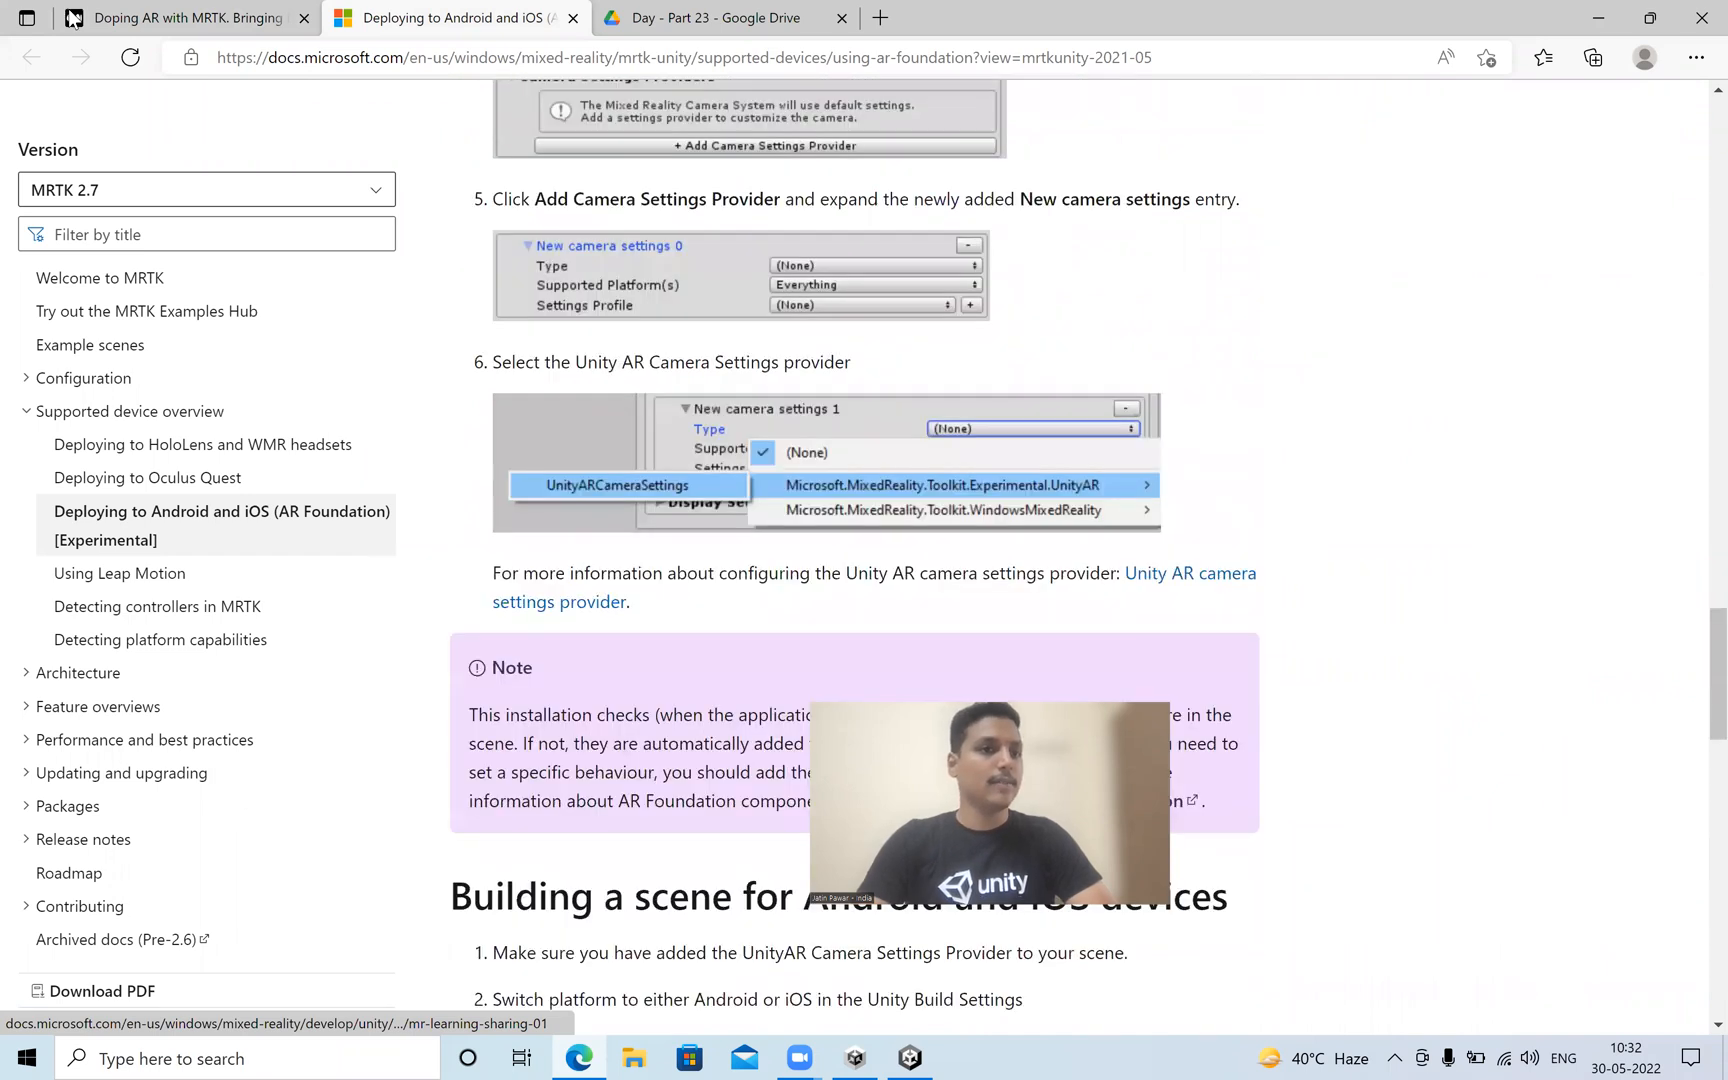
Read the Medium article's Build the app section on removing Vulkan support for ARCore, dismissing the Google sign-in prompt.
click(72, 17)
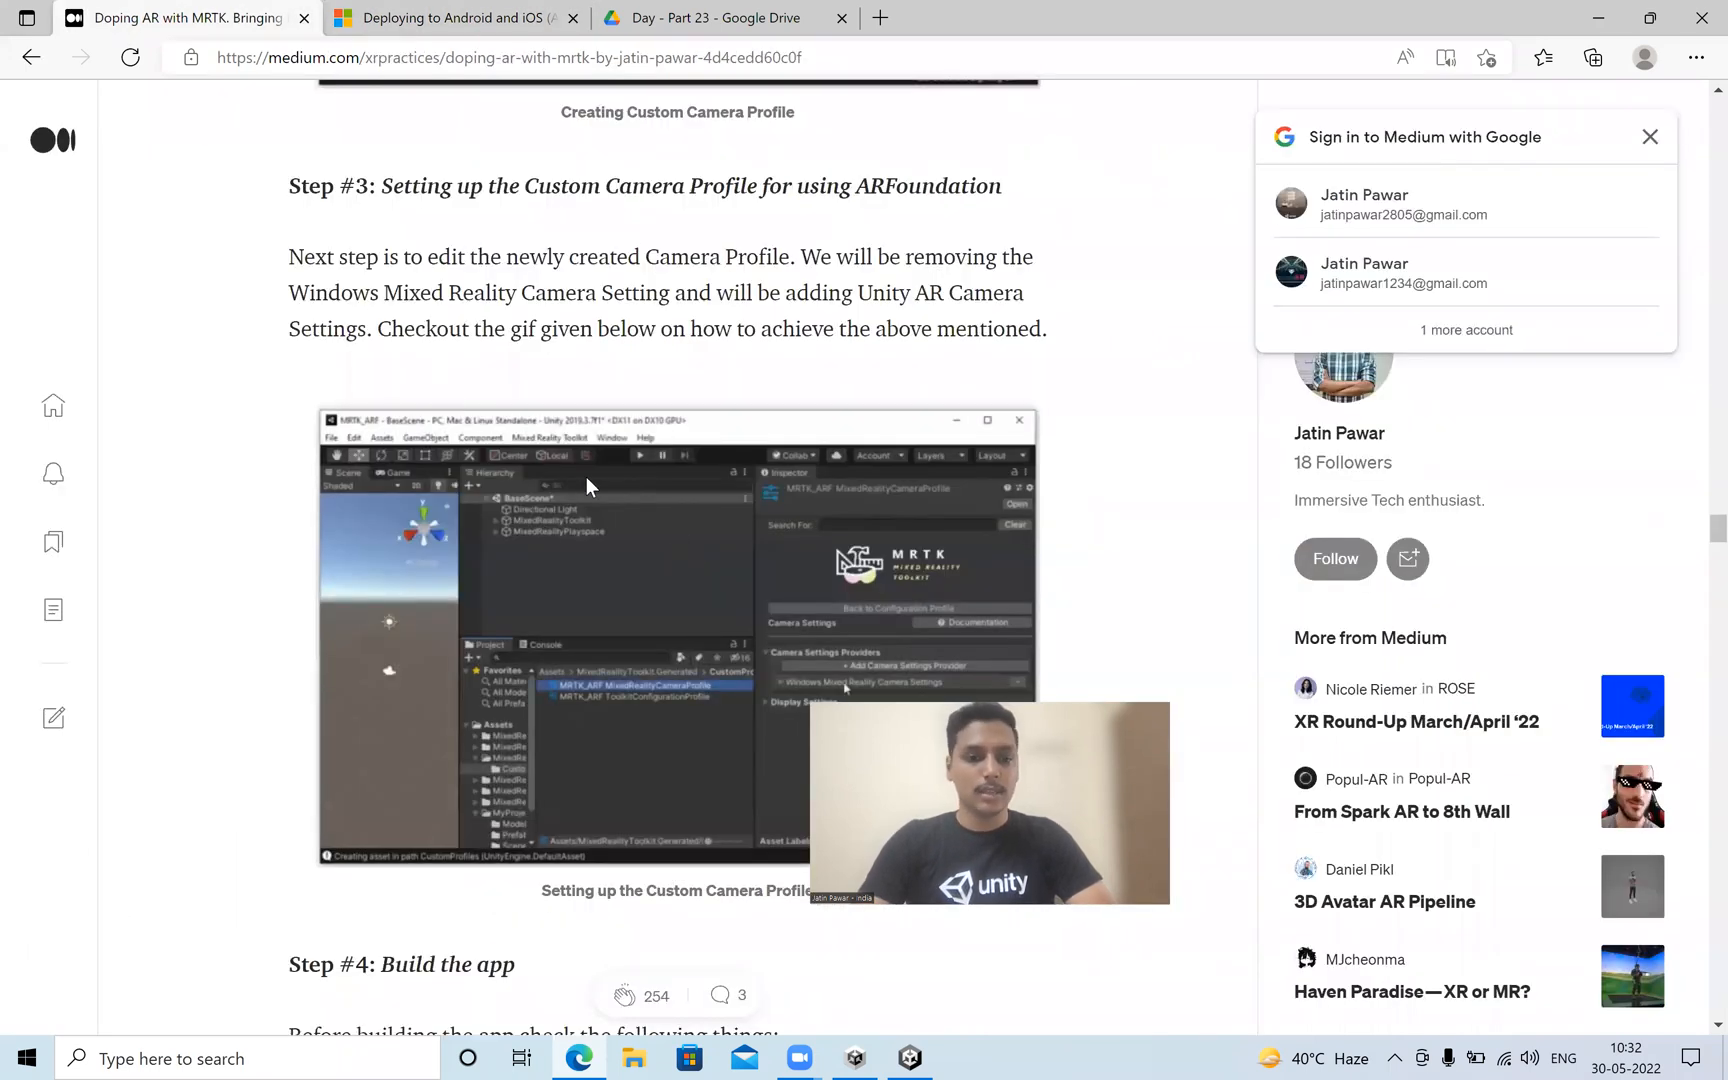
scroll(494, 452, down, 2)
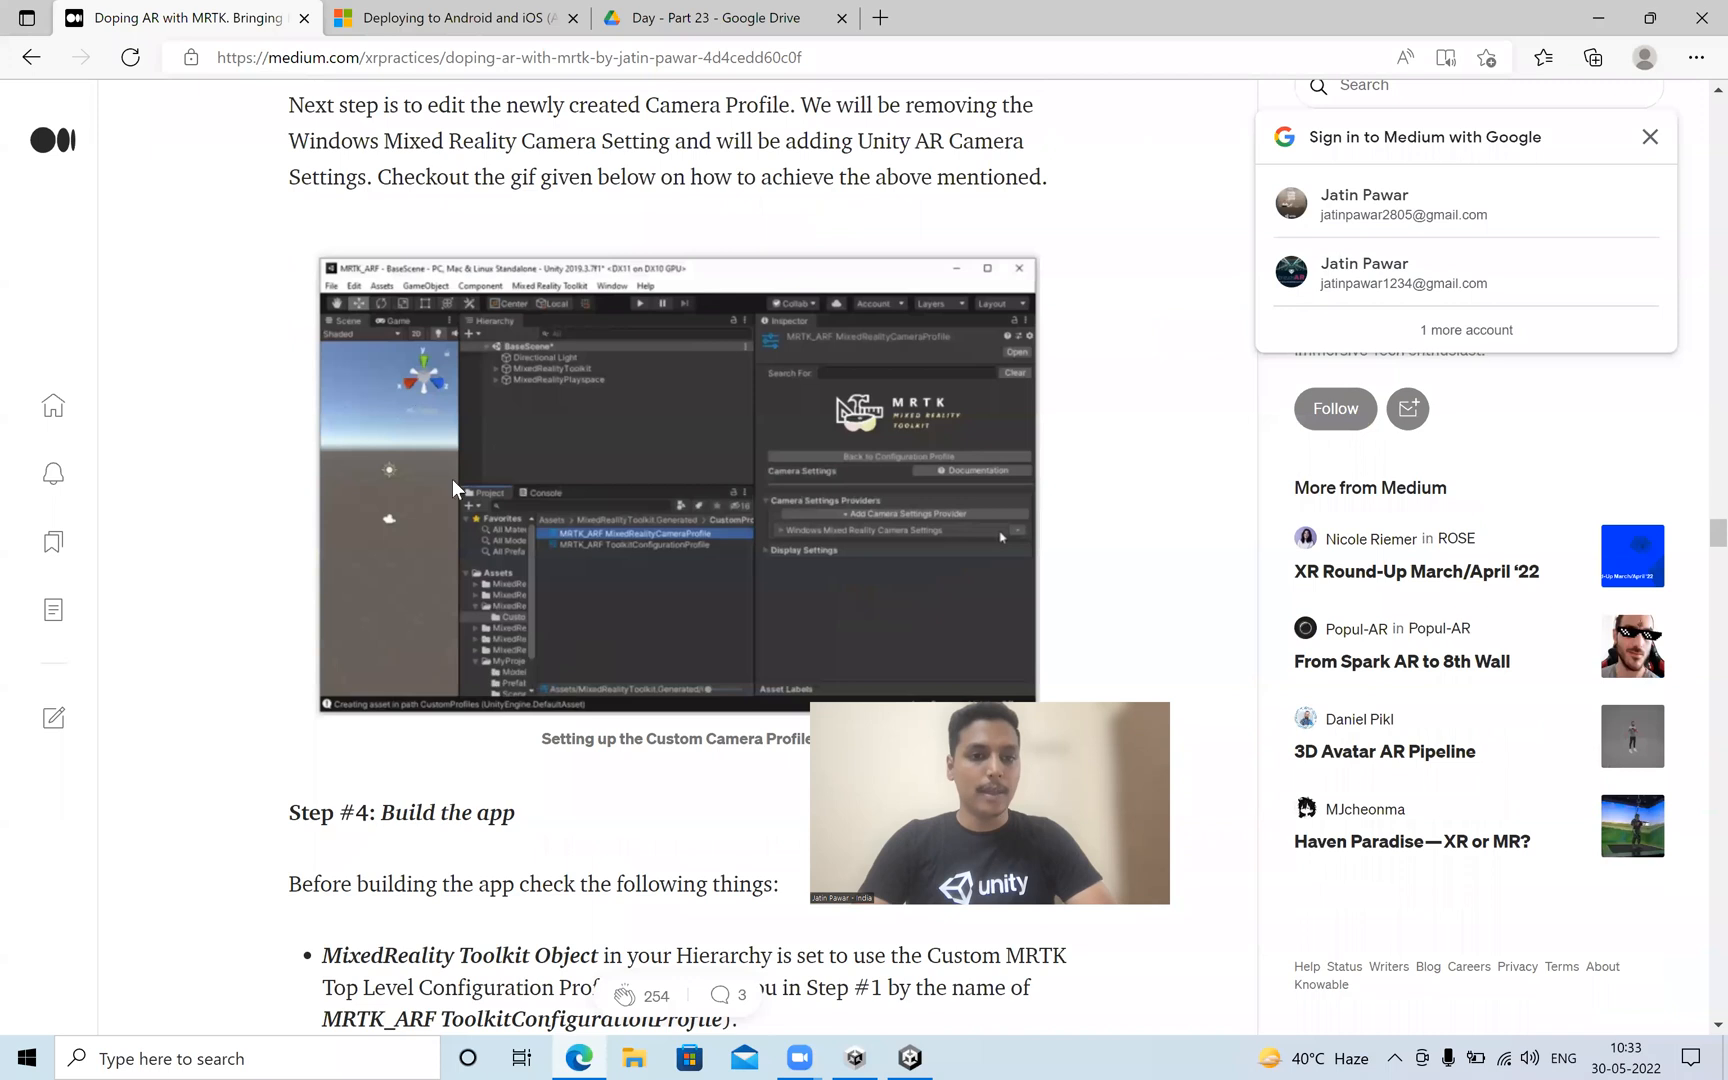
scroll(452, 479, down, 5)
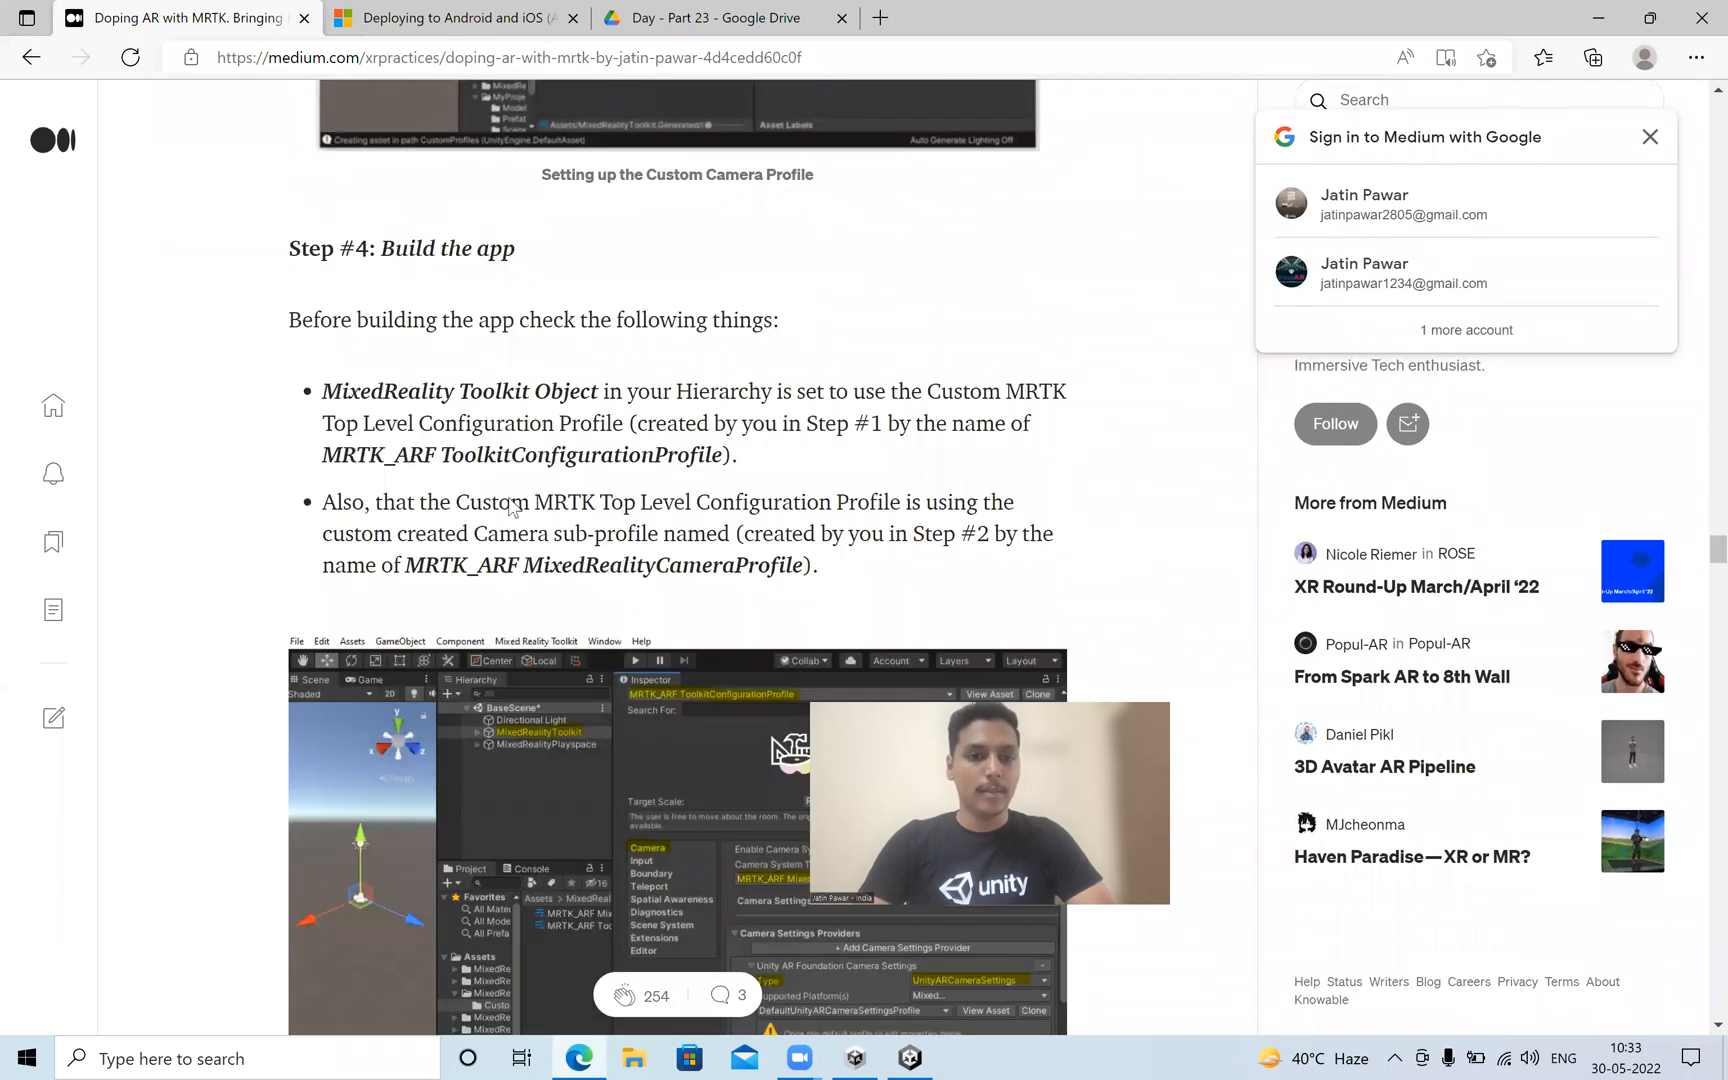
scroll(548, 503, down, 6)
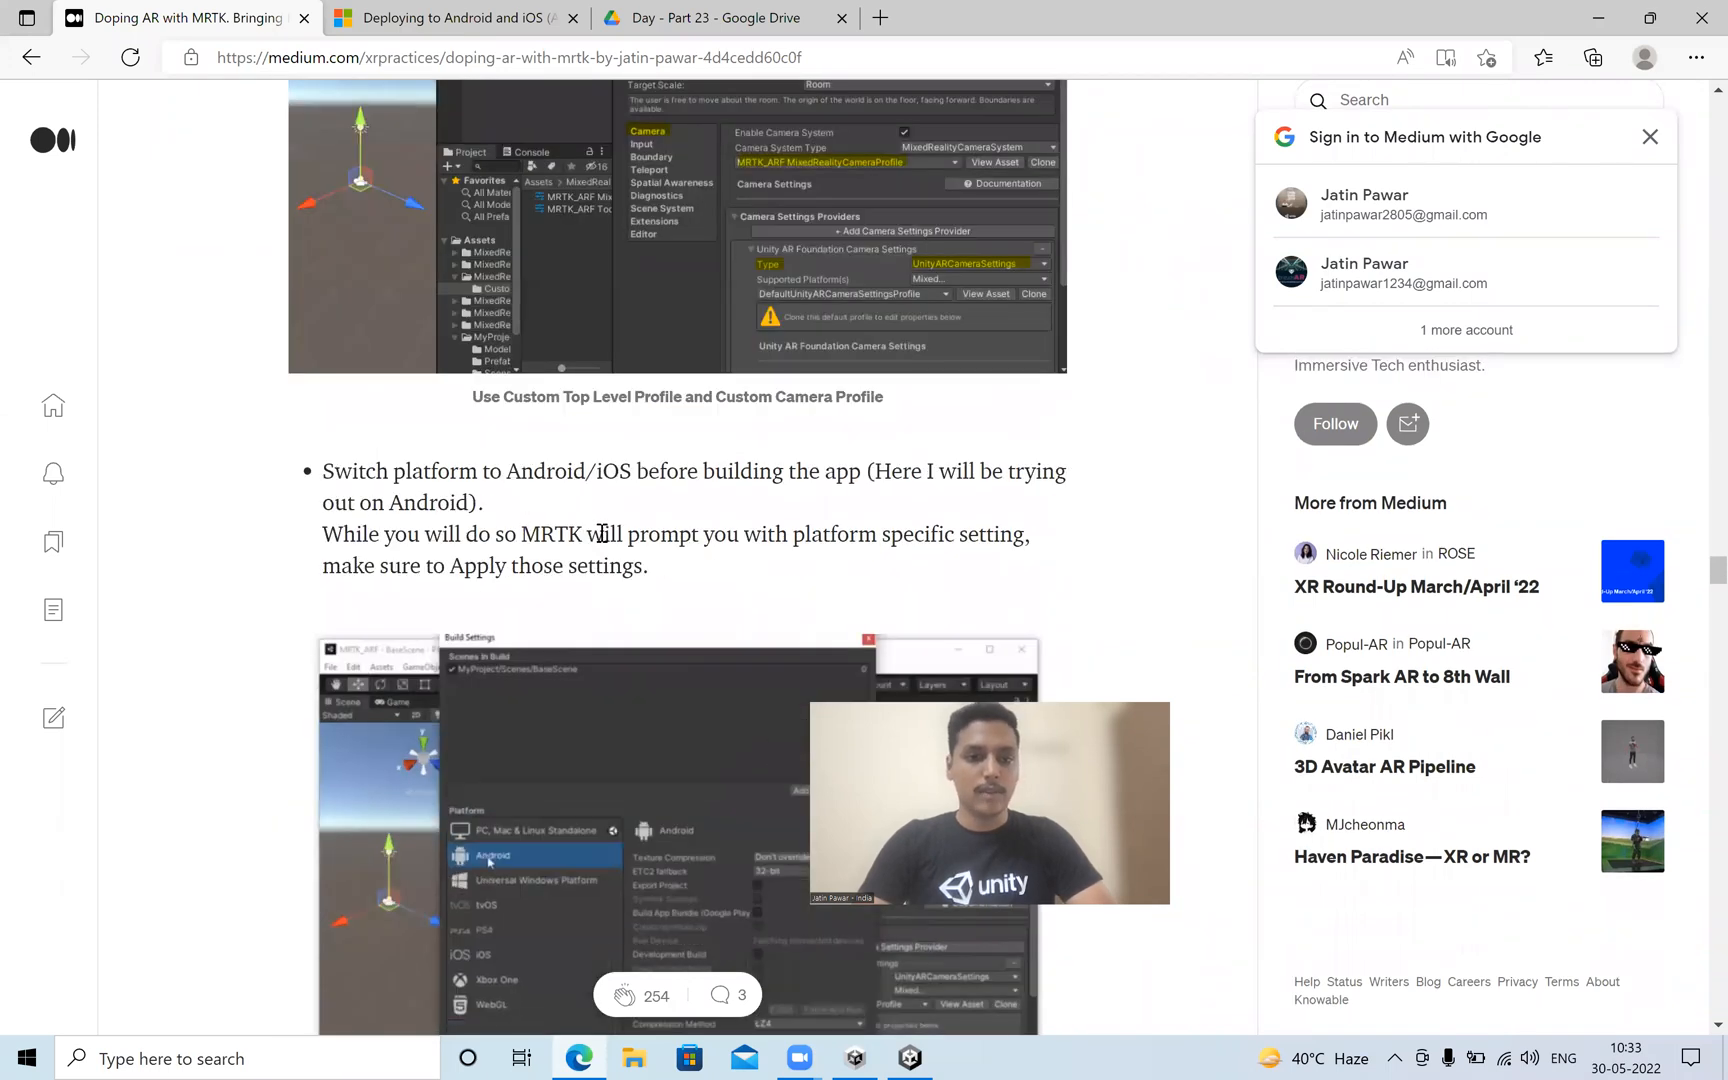
scroll(602, 533, down, 8)
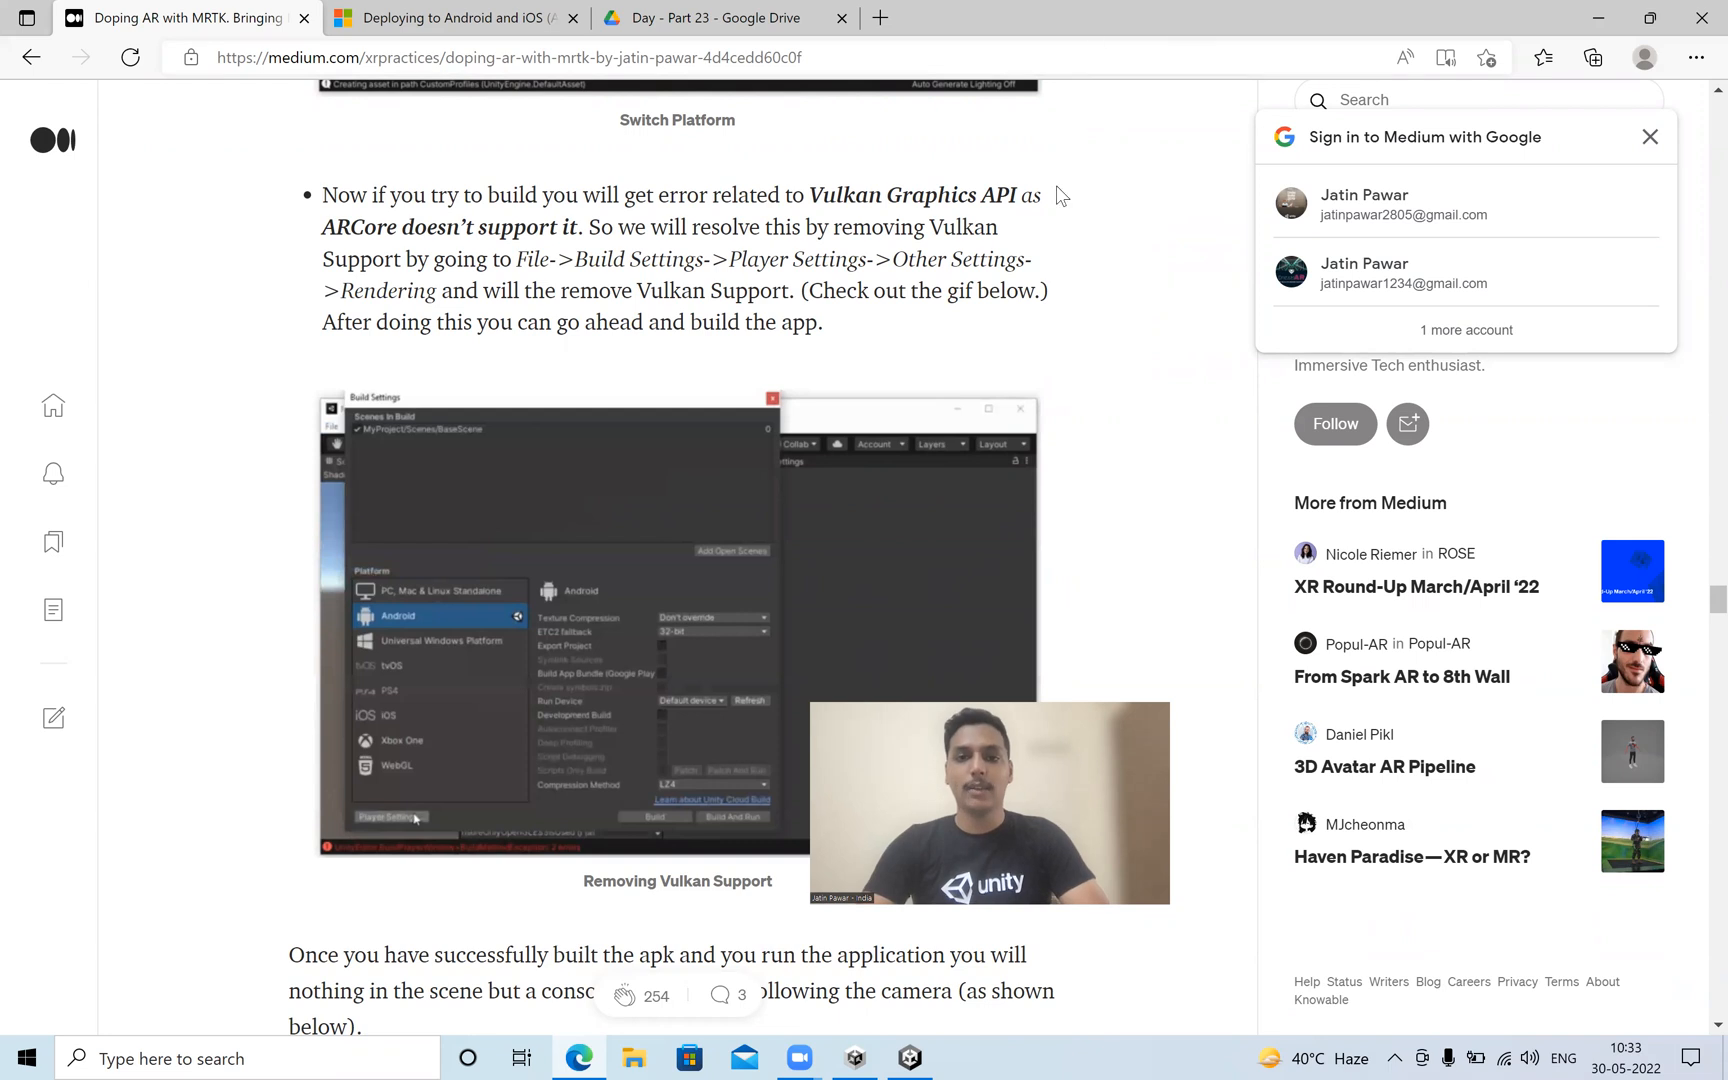
click(1650, 137)
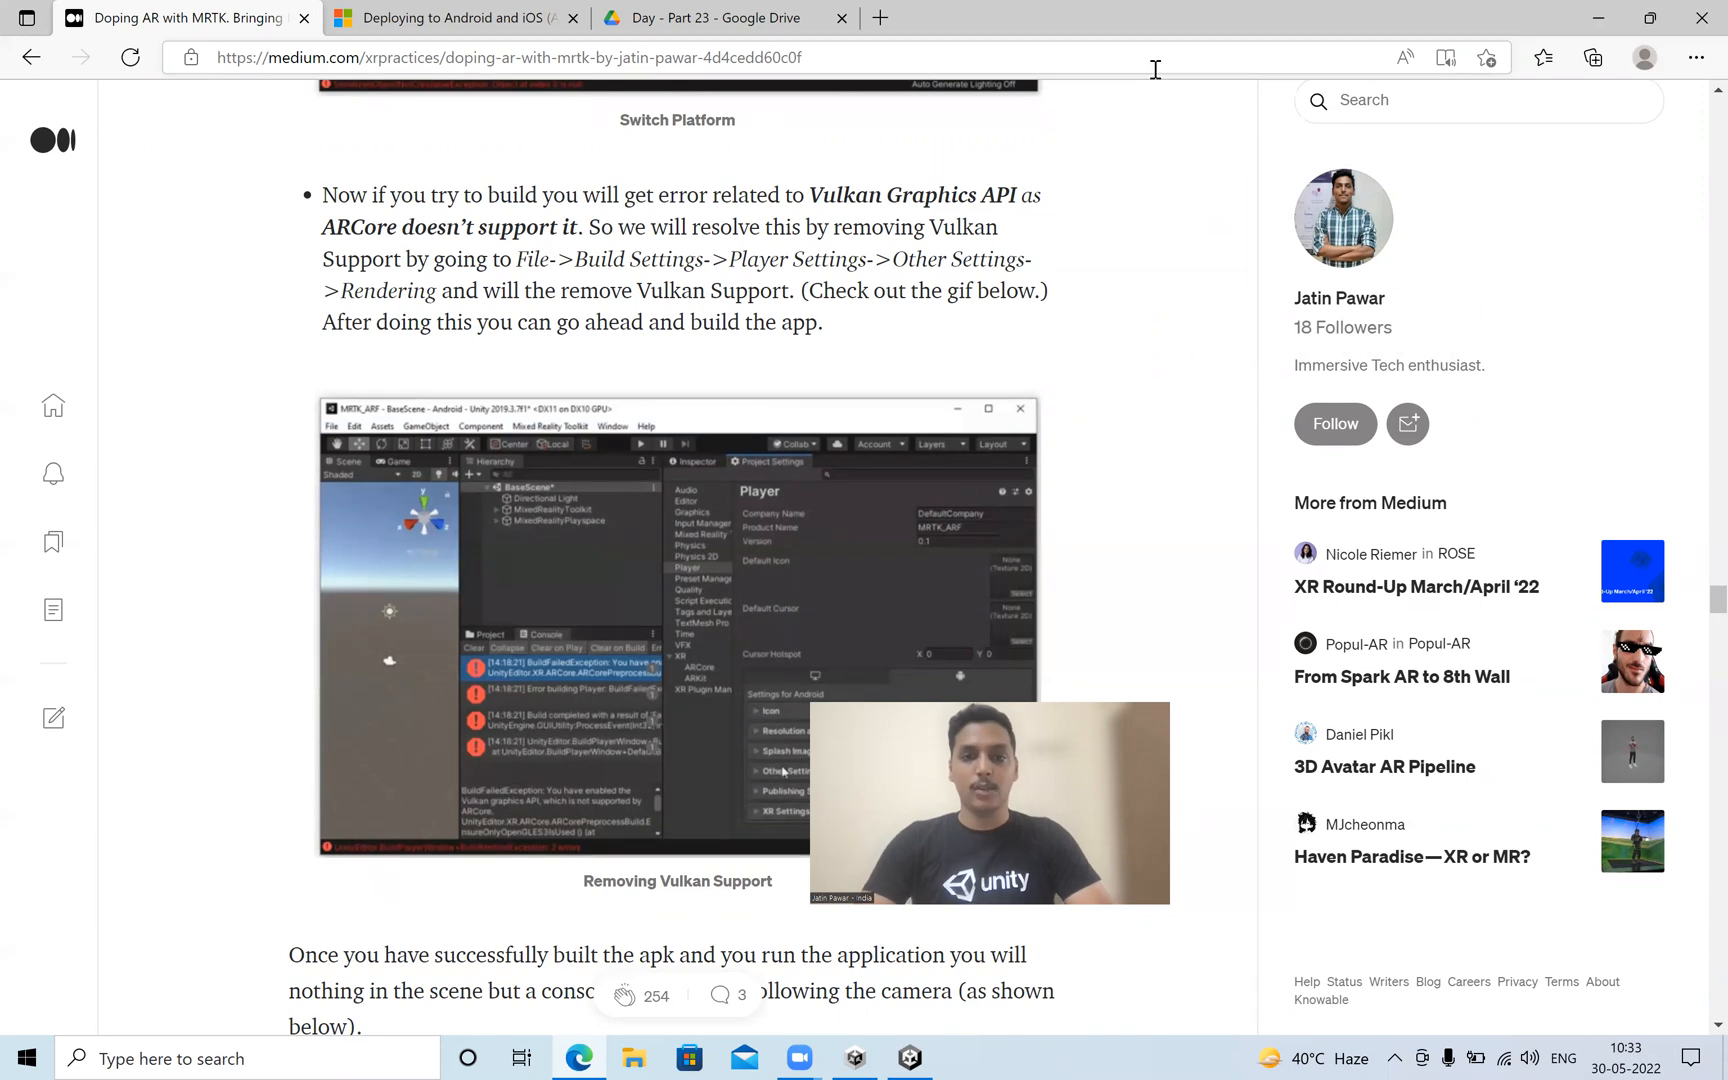
scroll(600, 373, down, 7)
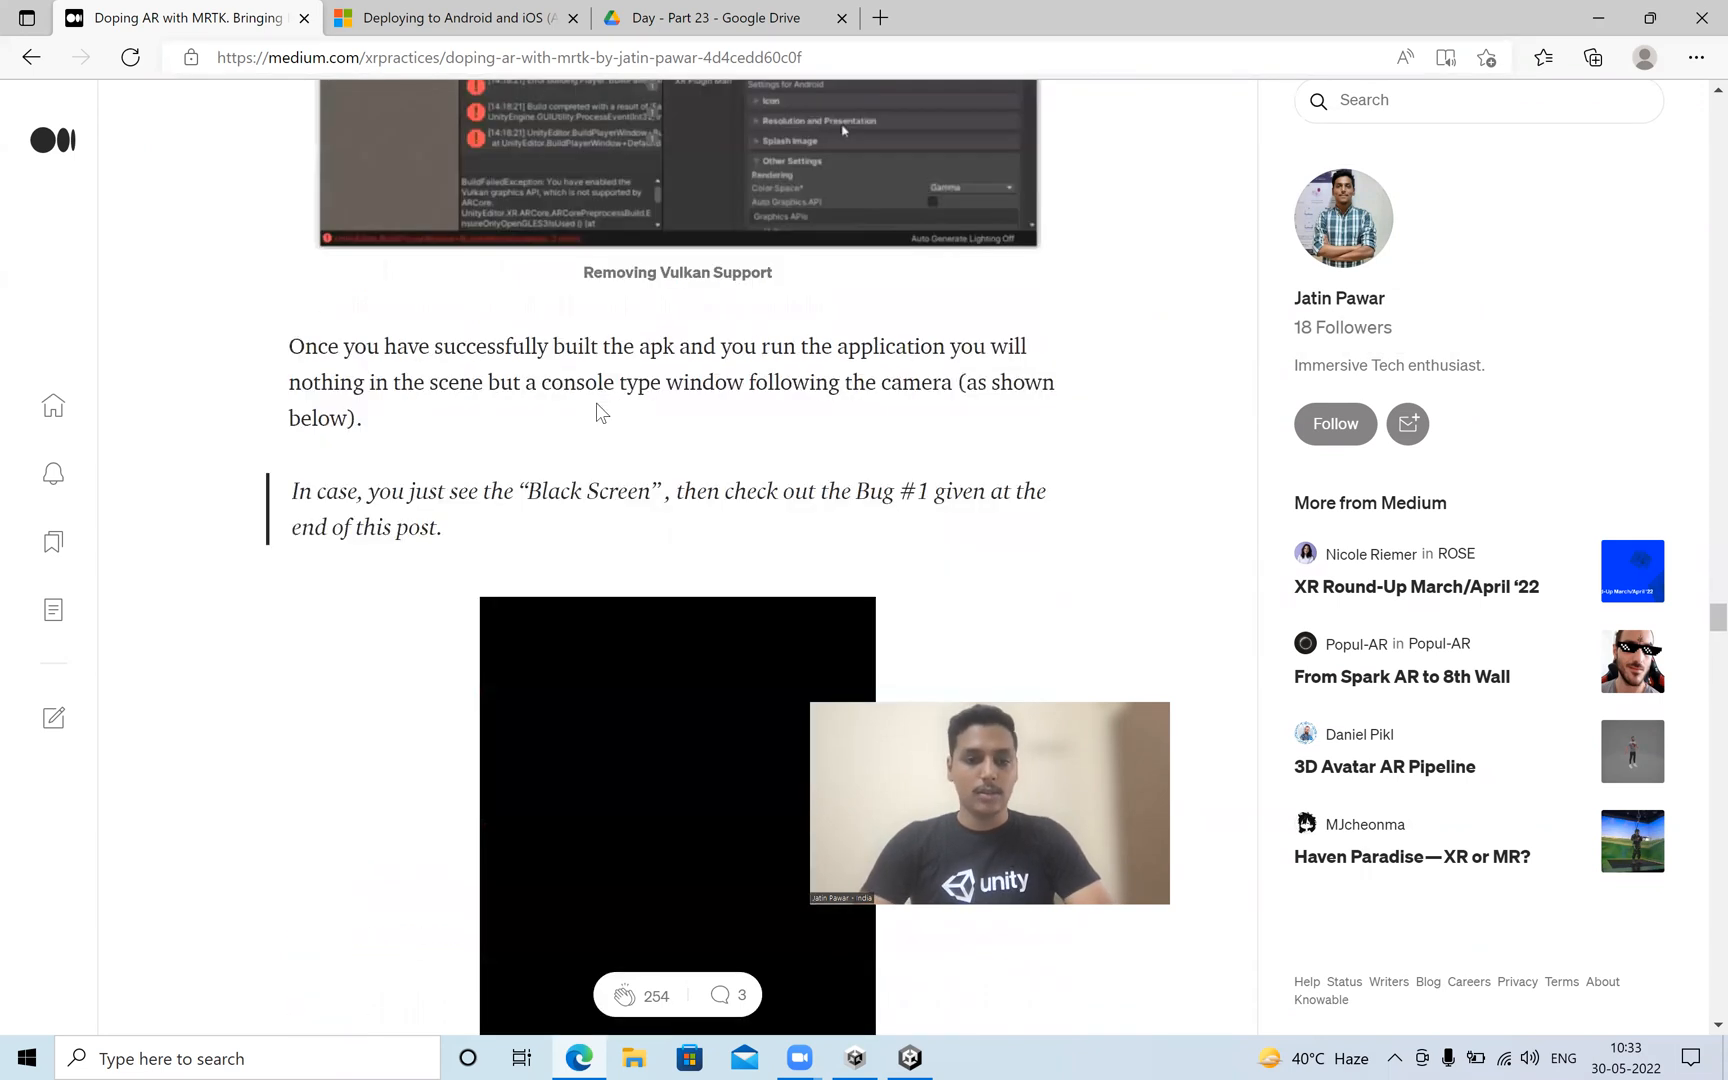
scroll(537, 325, up, 3)
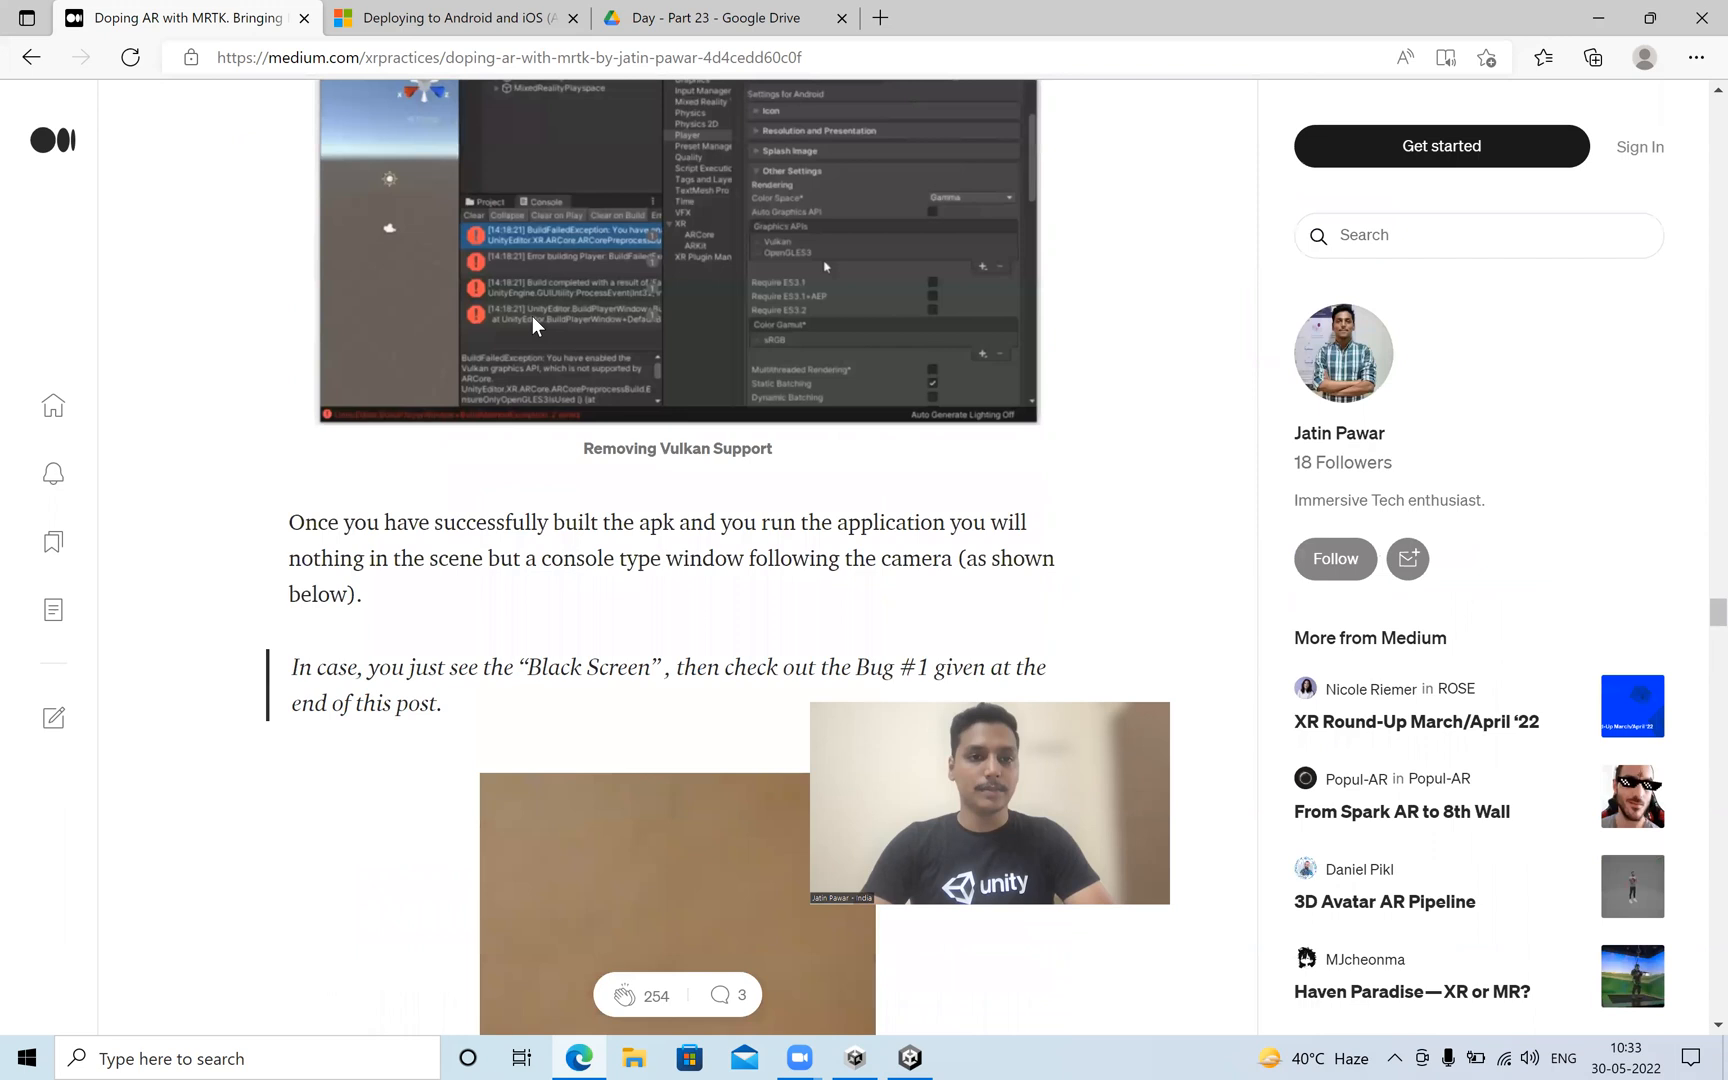
scroll(532, 316, up, 6)
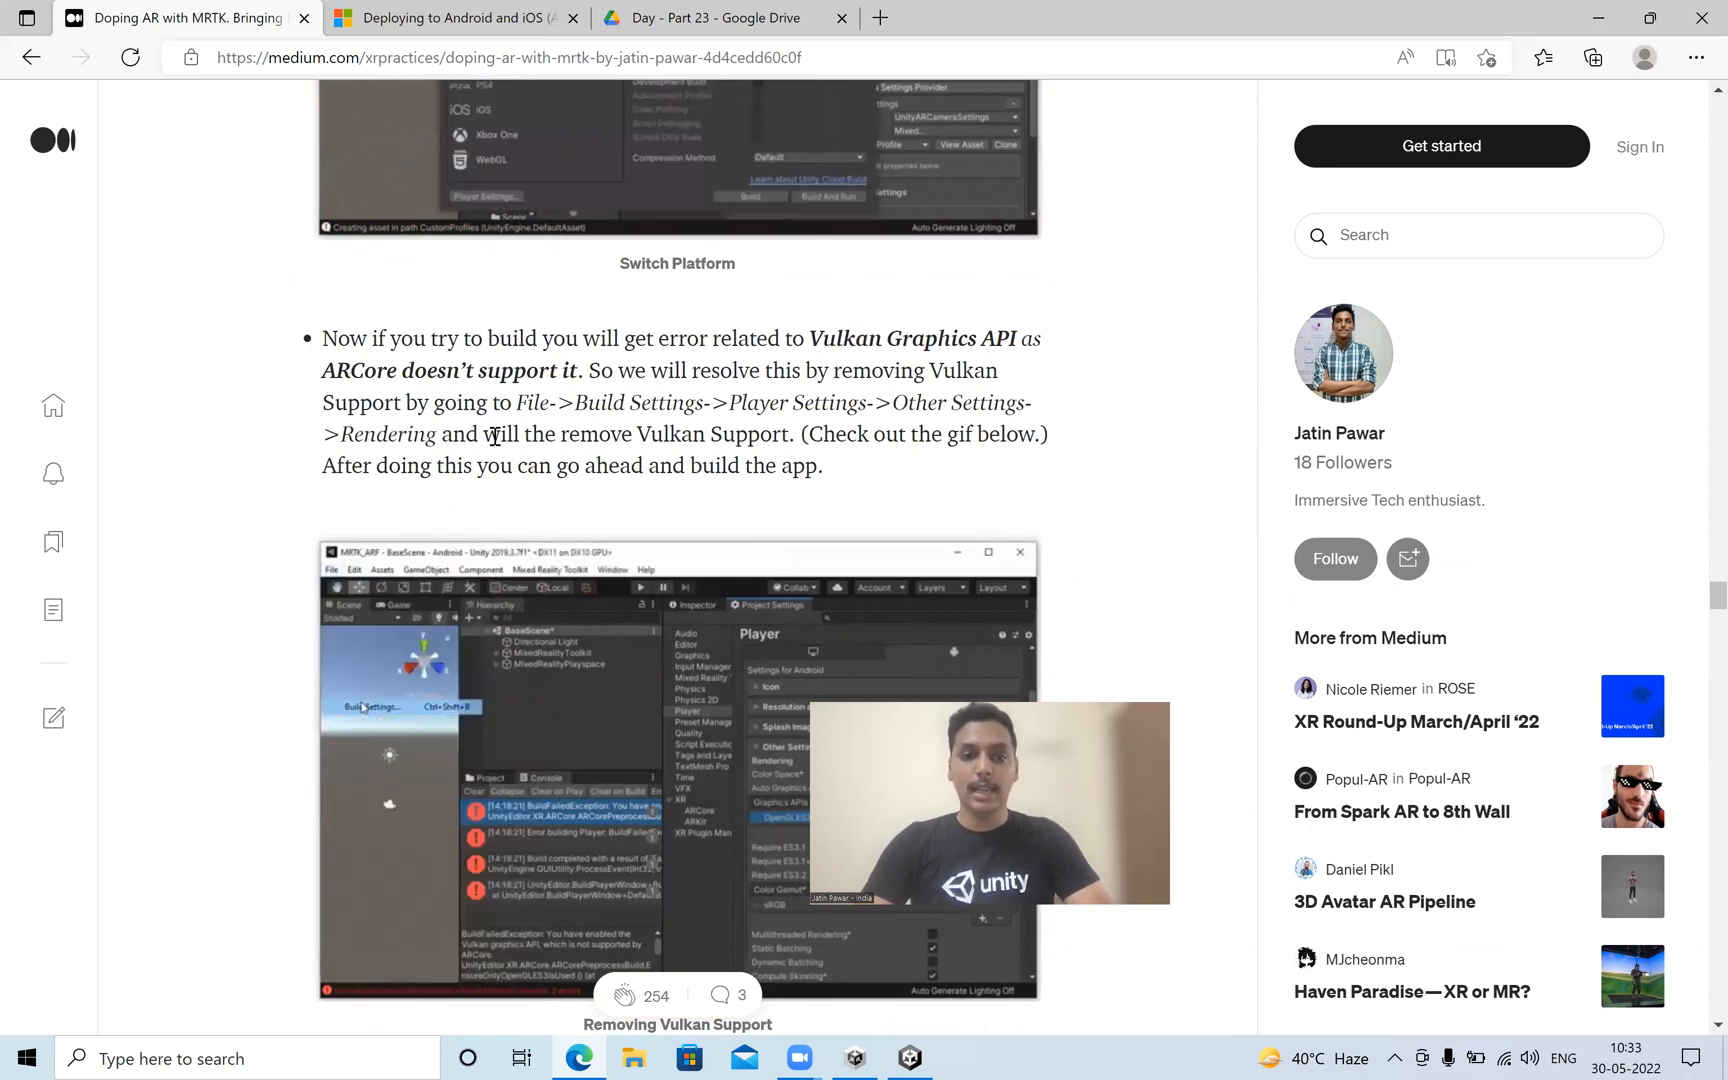
Switch to Unity and, in the Android player's rendering settings, disable Auto Graphics API and remove Vulkan from the Graphics APIs.
click(910, 1056)
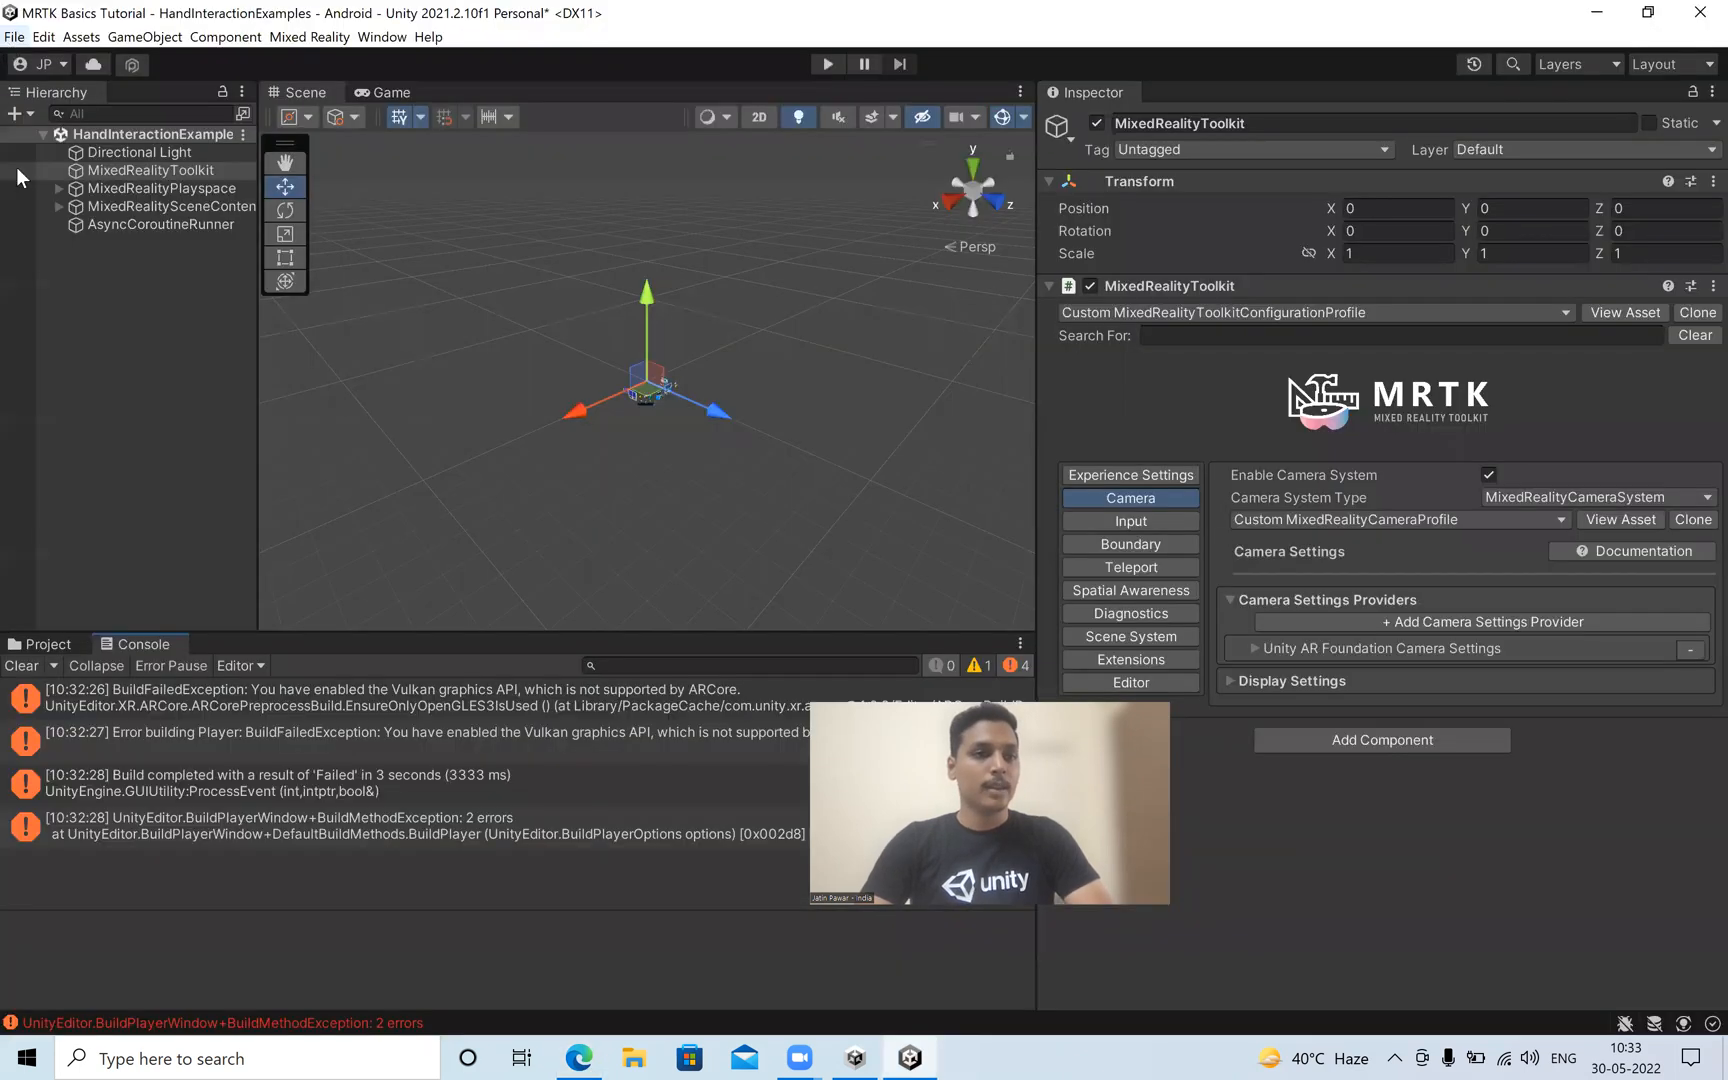
key(alt+f)
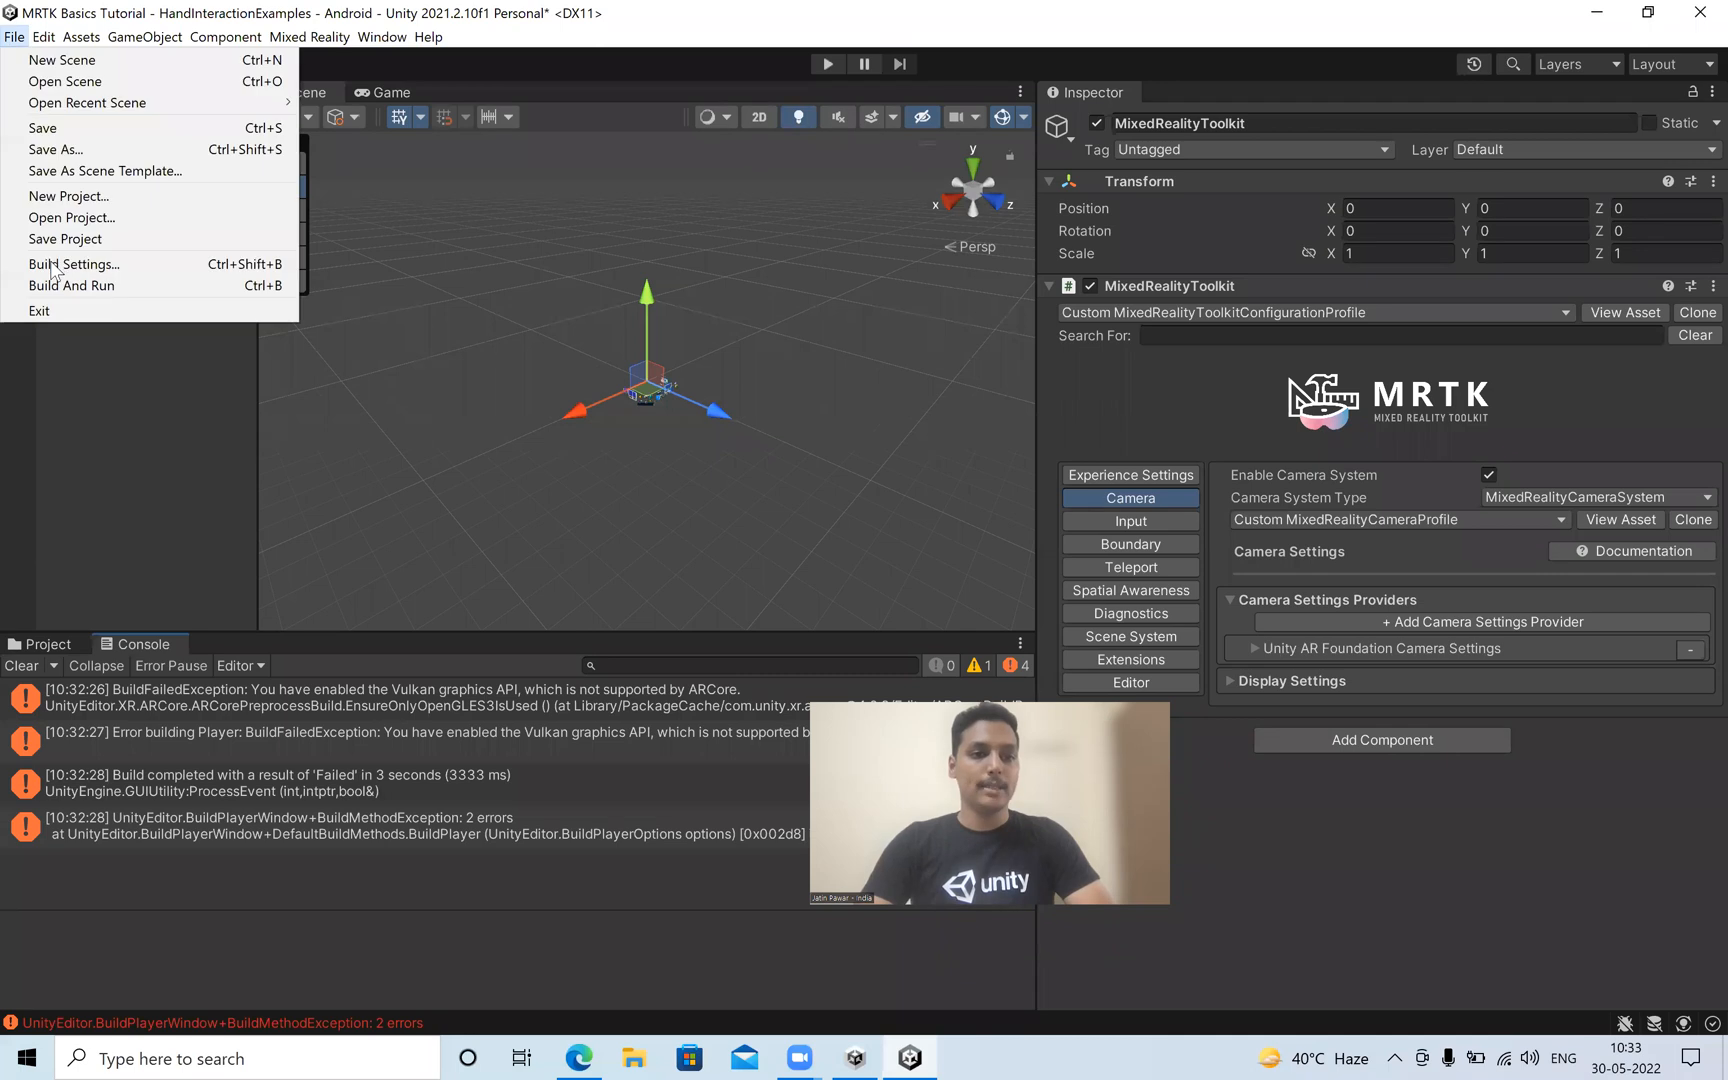
click(56, 262)
click(148, 748)
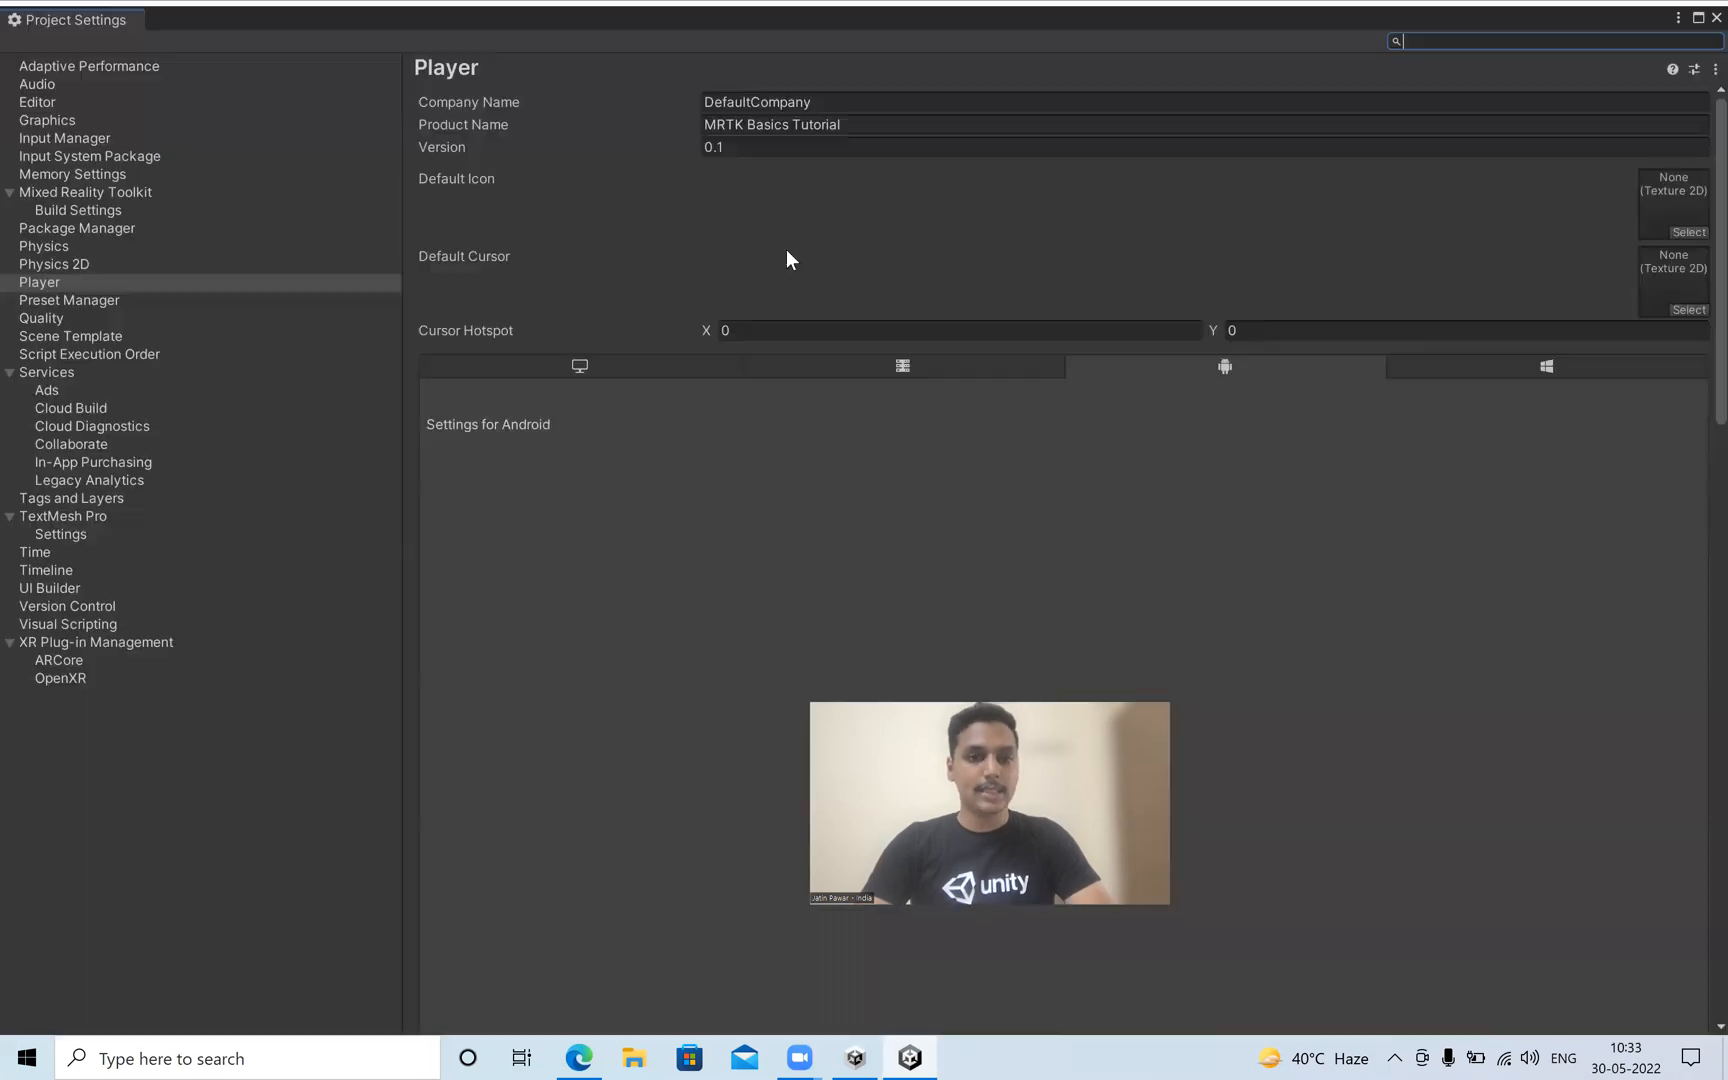
scroll(639, 545, down, 2)
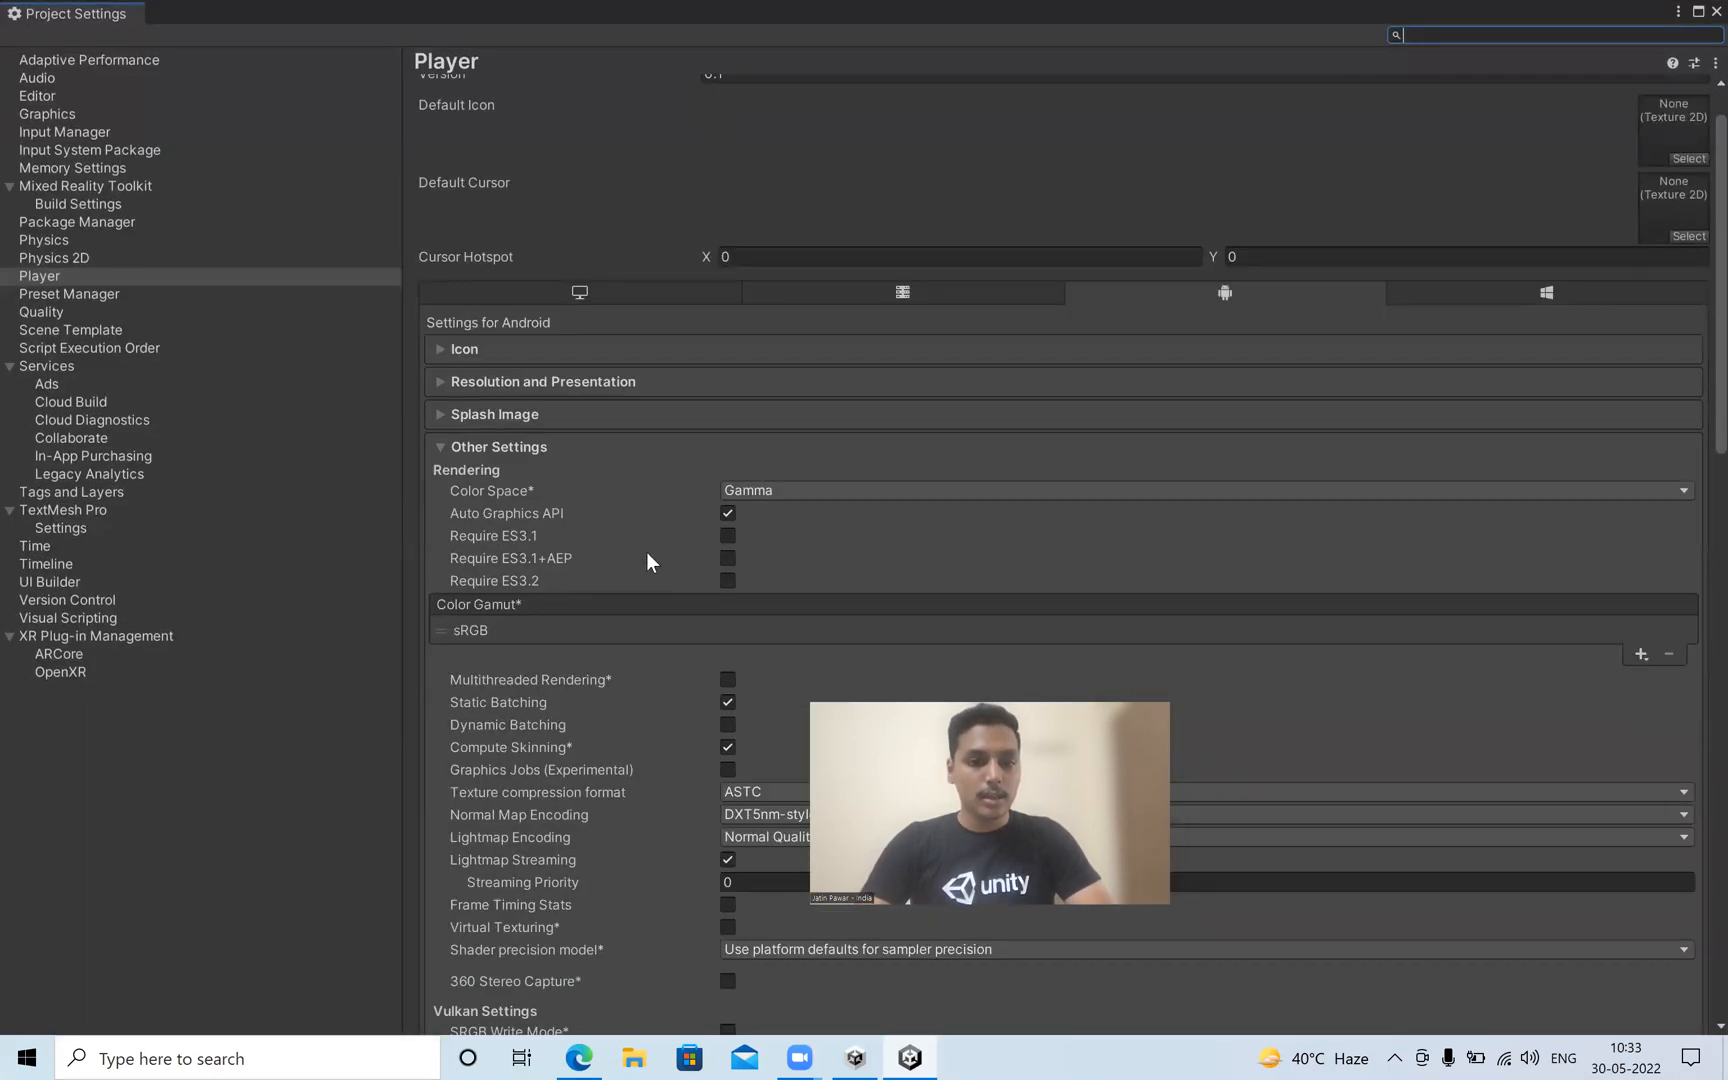
scroll(647, 574, down, 8)
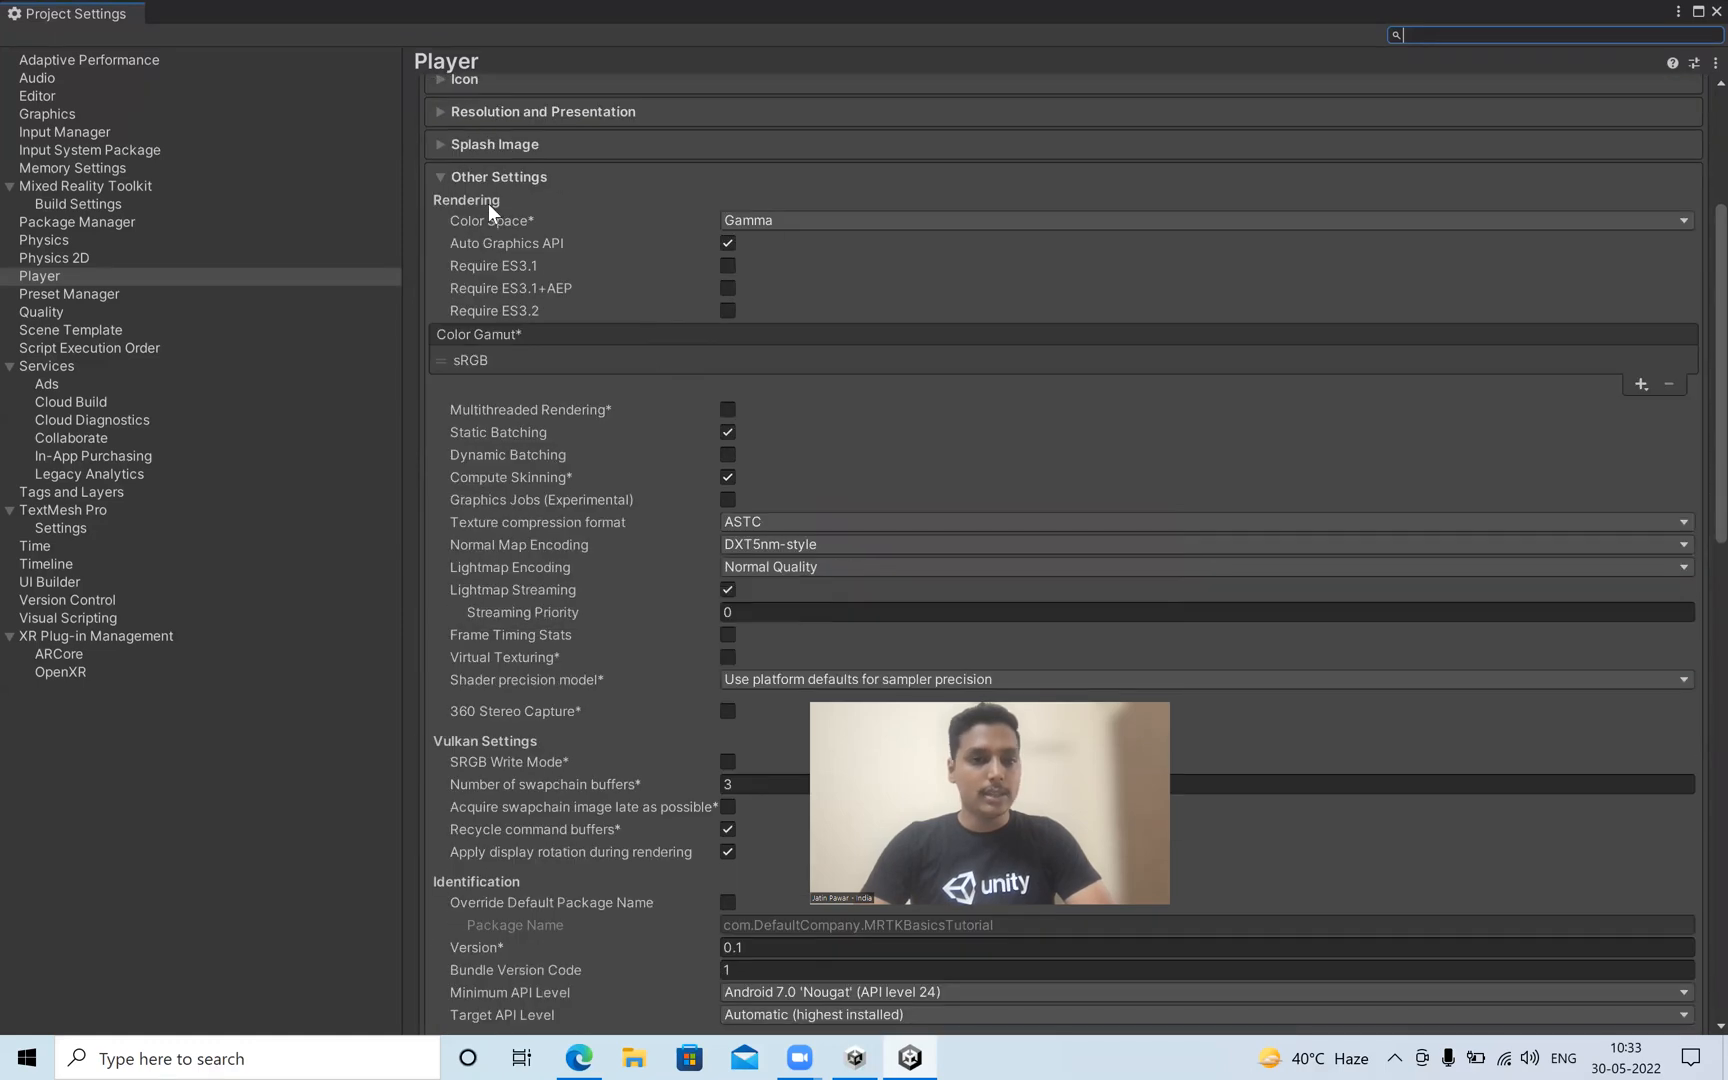
click(728, 242)
click(728, 243)
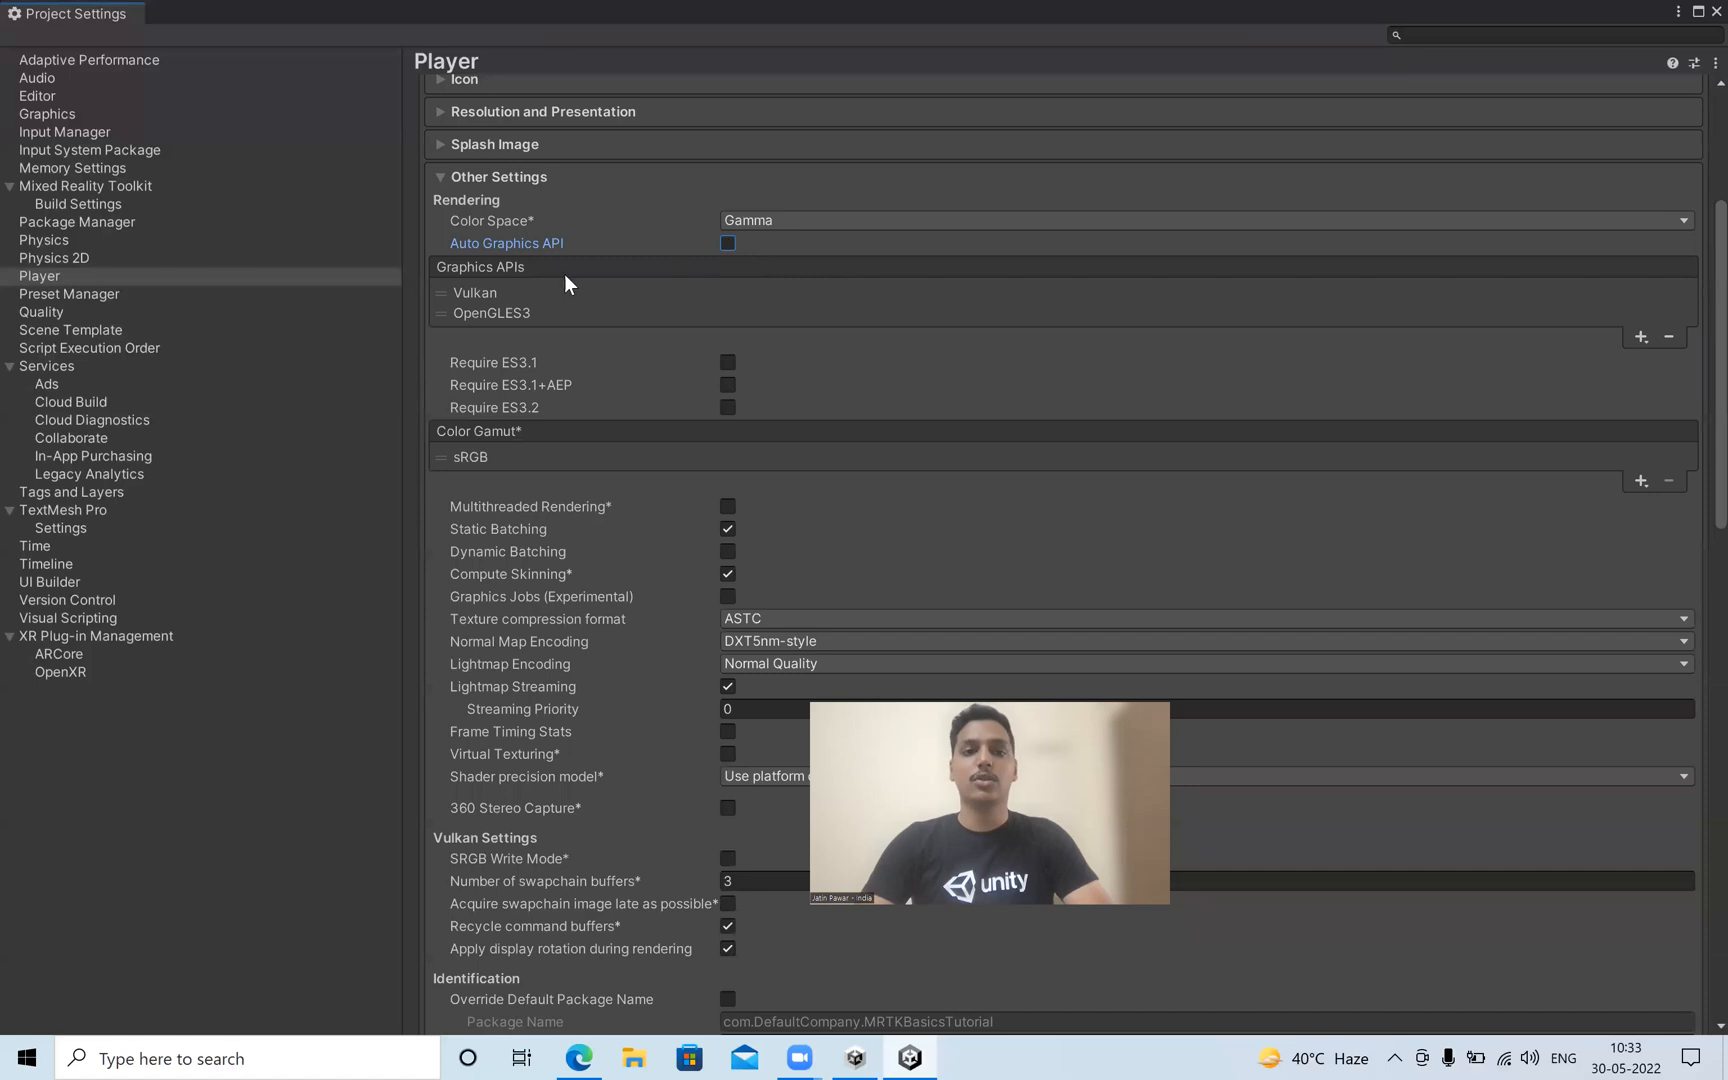
click(501, 290)
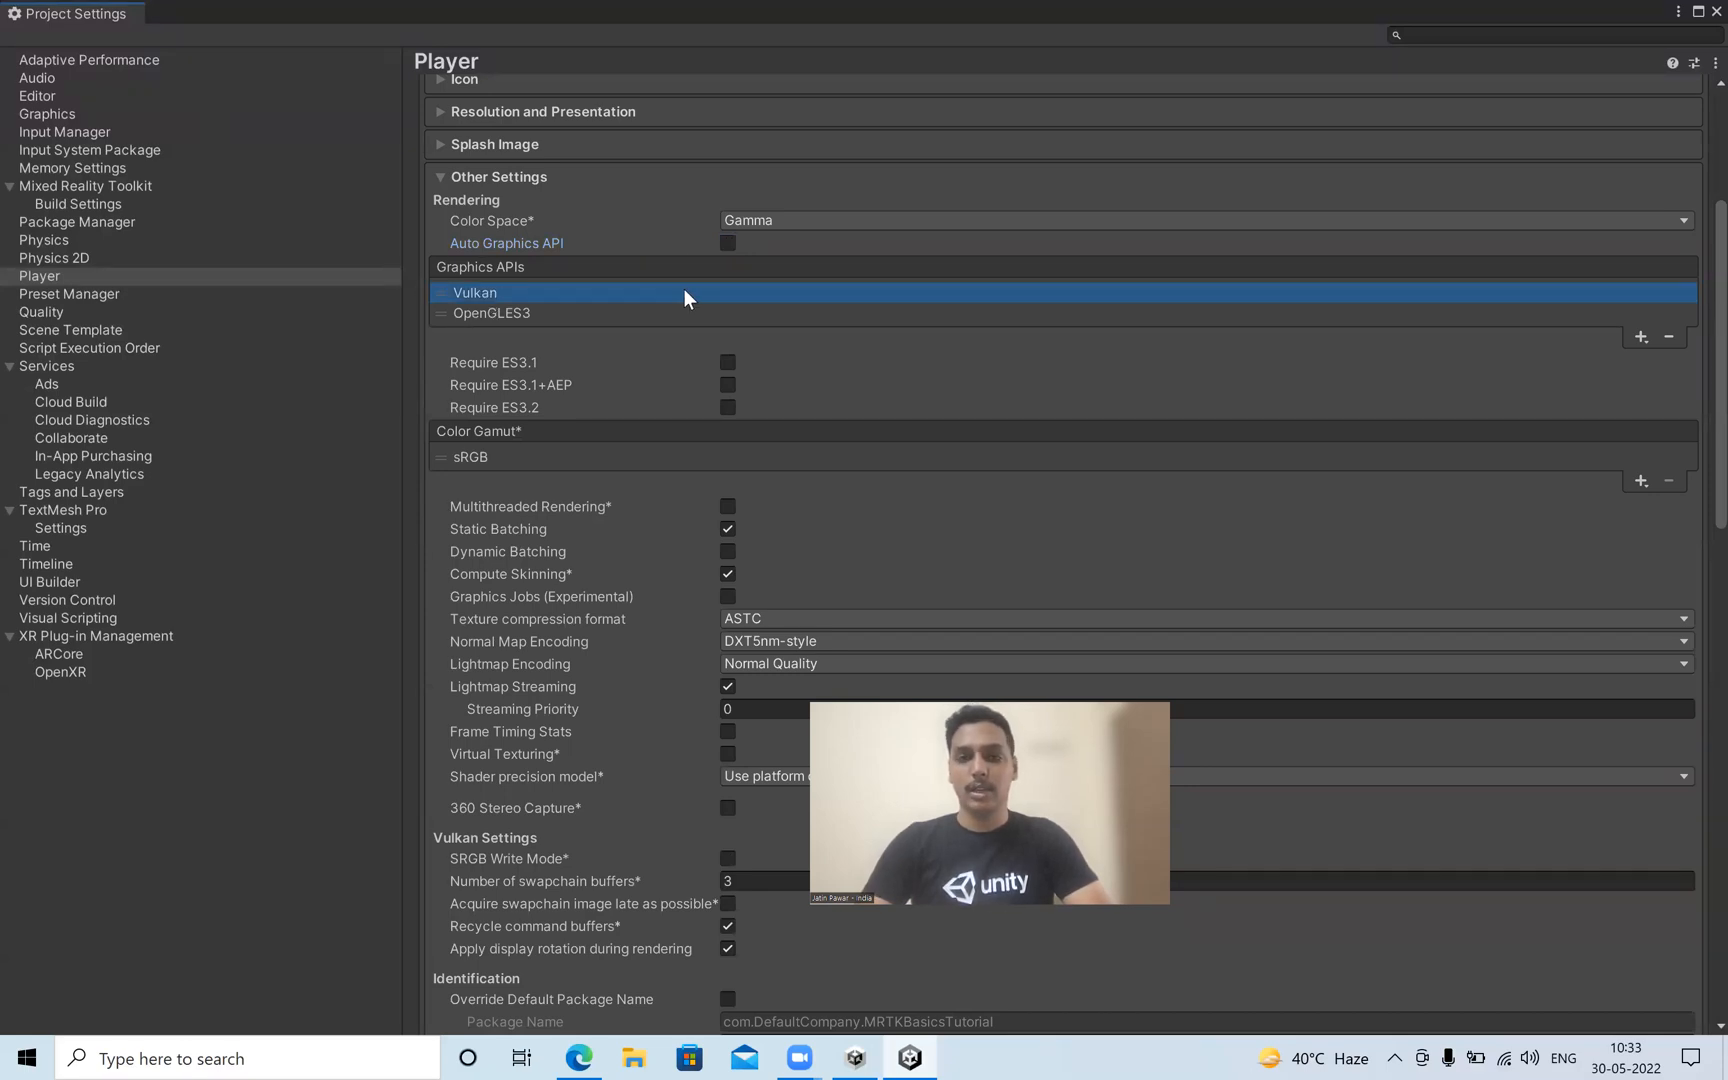
click(1666, 331)
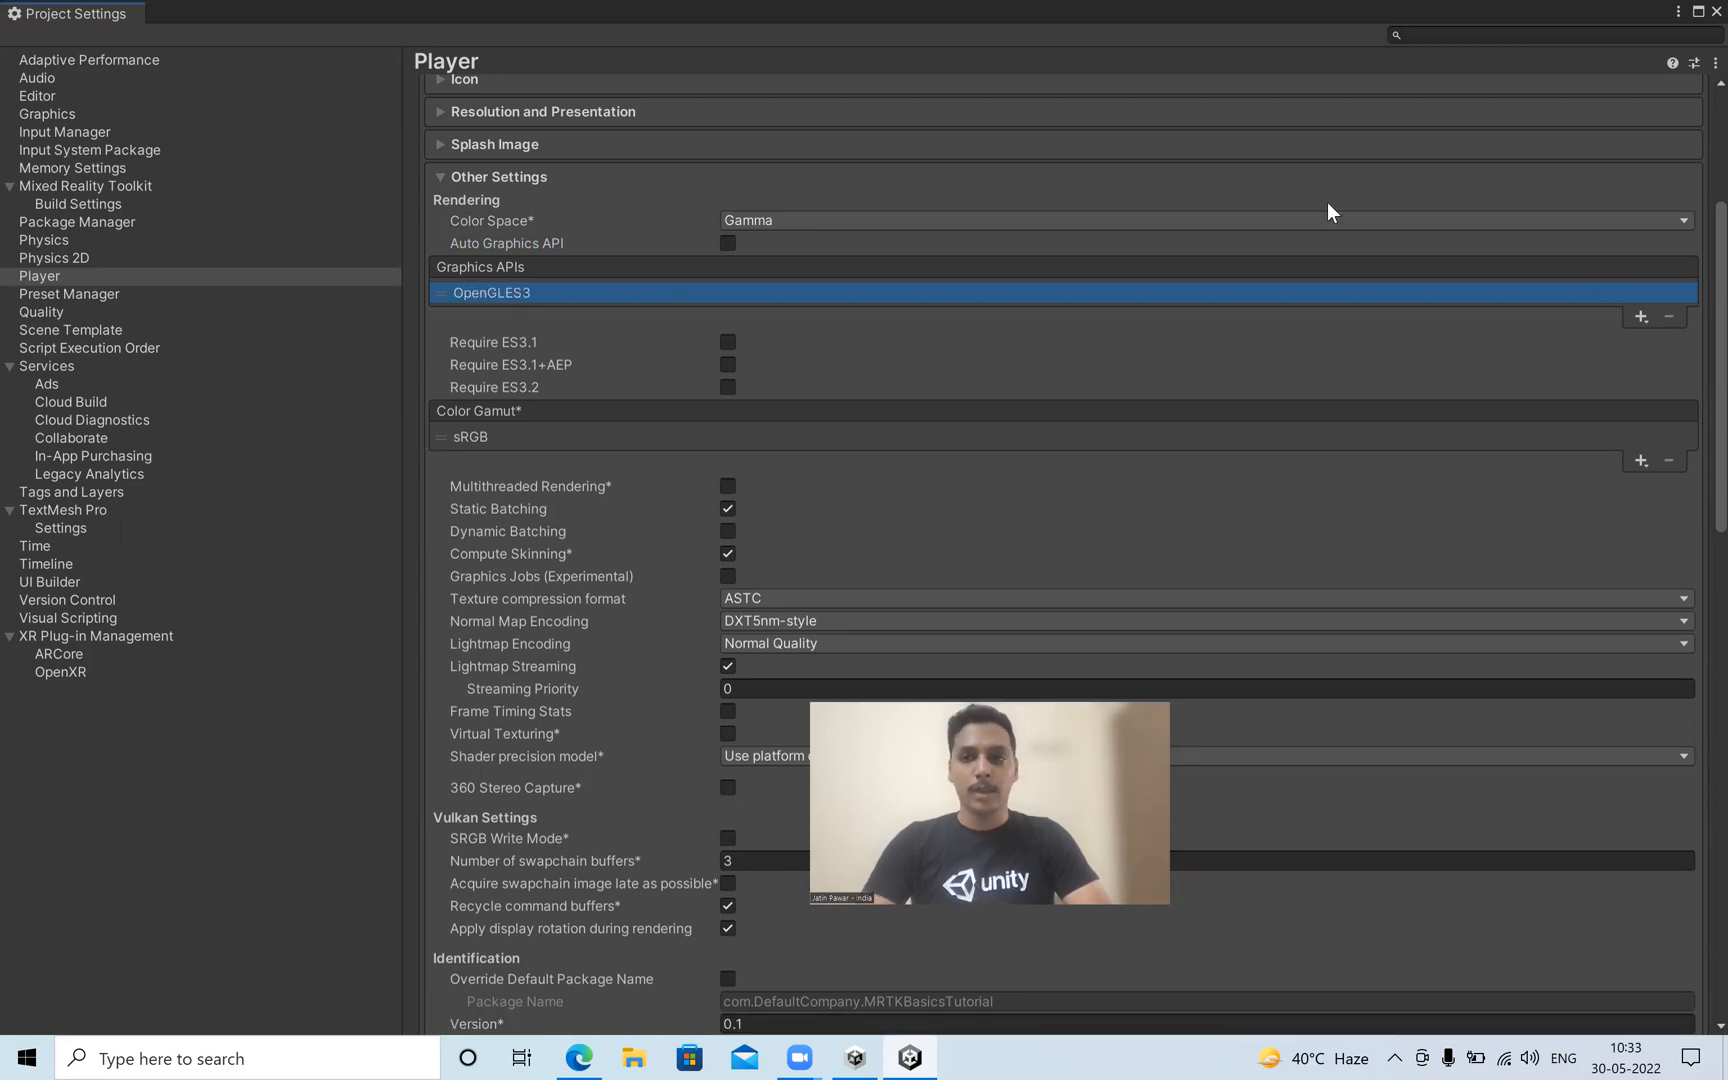
Close the Project Settings and Build Settings windows and clear the Console.
click(1714, 12)
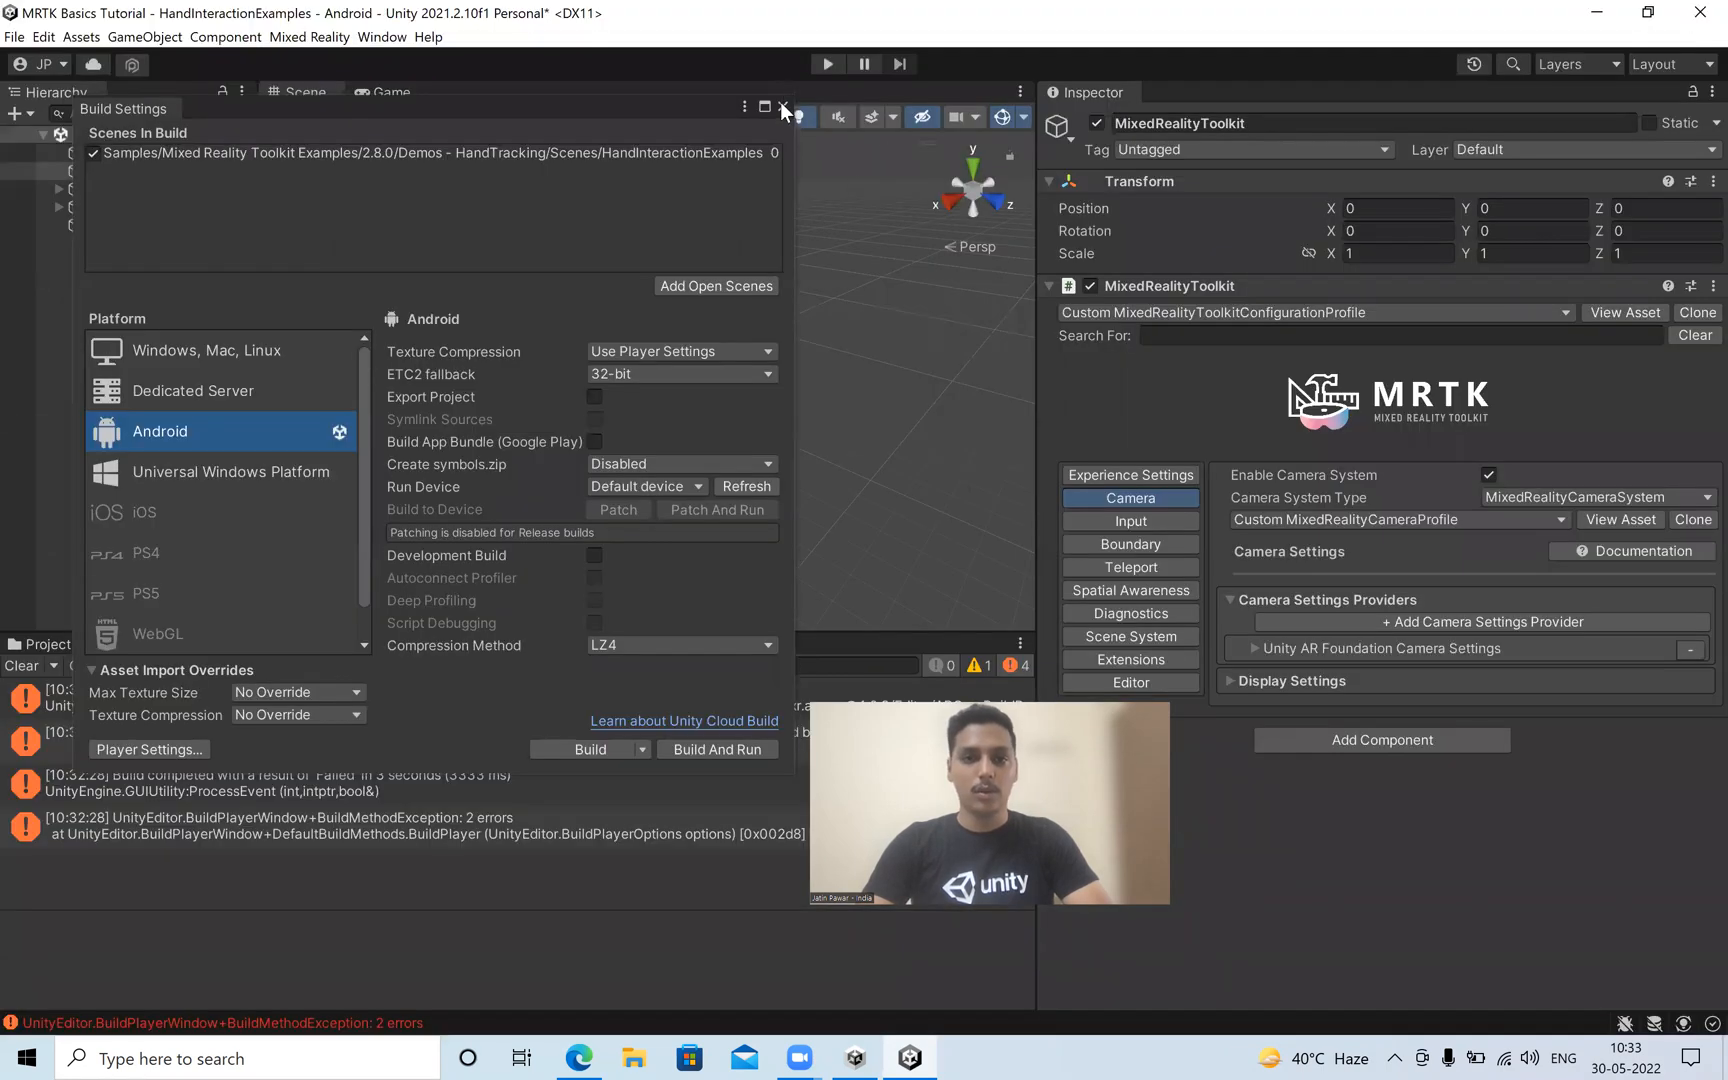
click(783, 106)
click(21, 666)
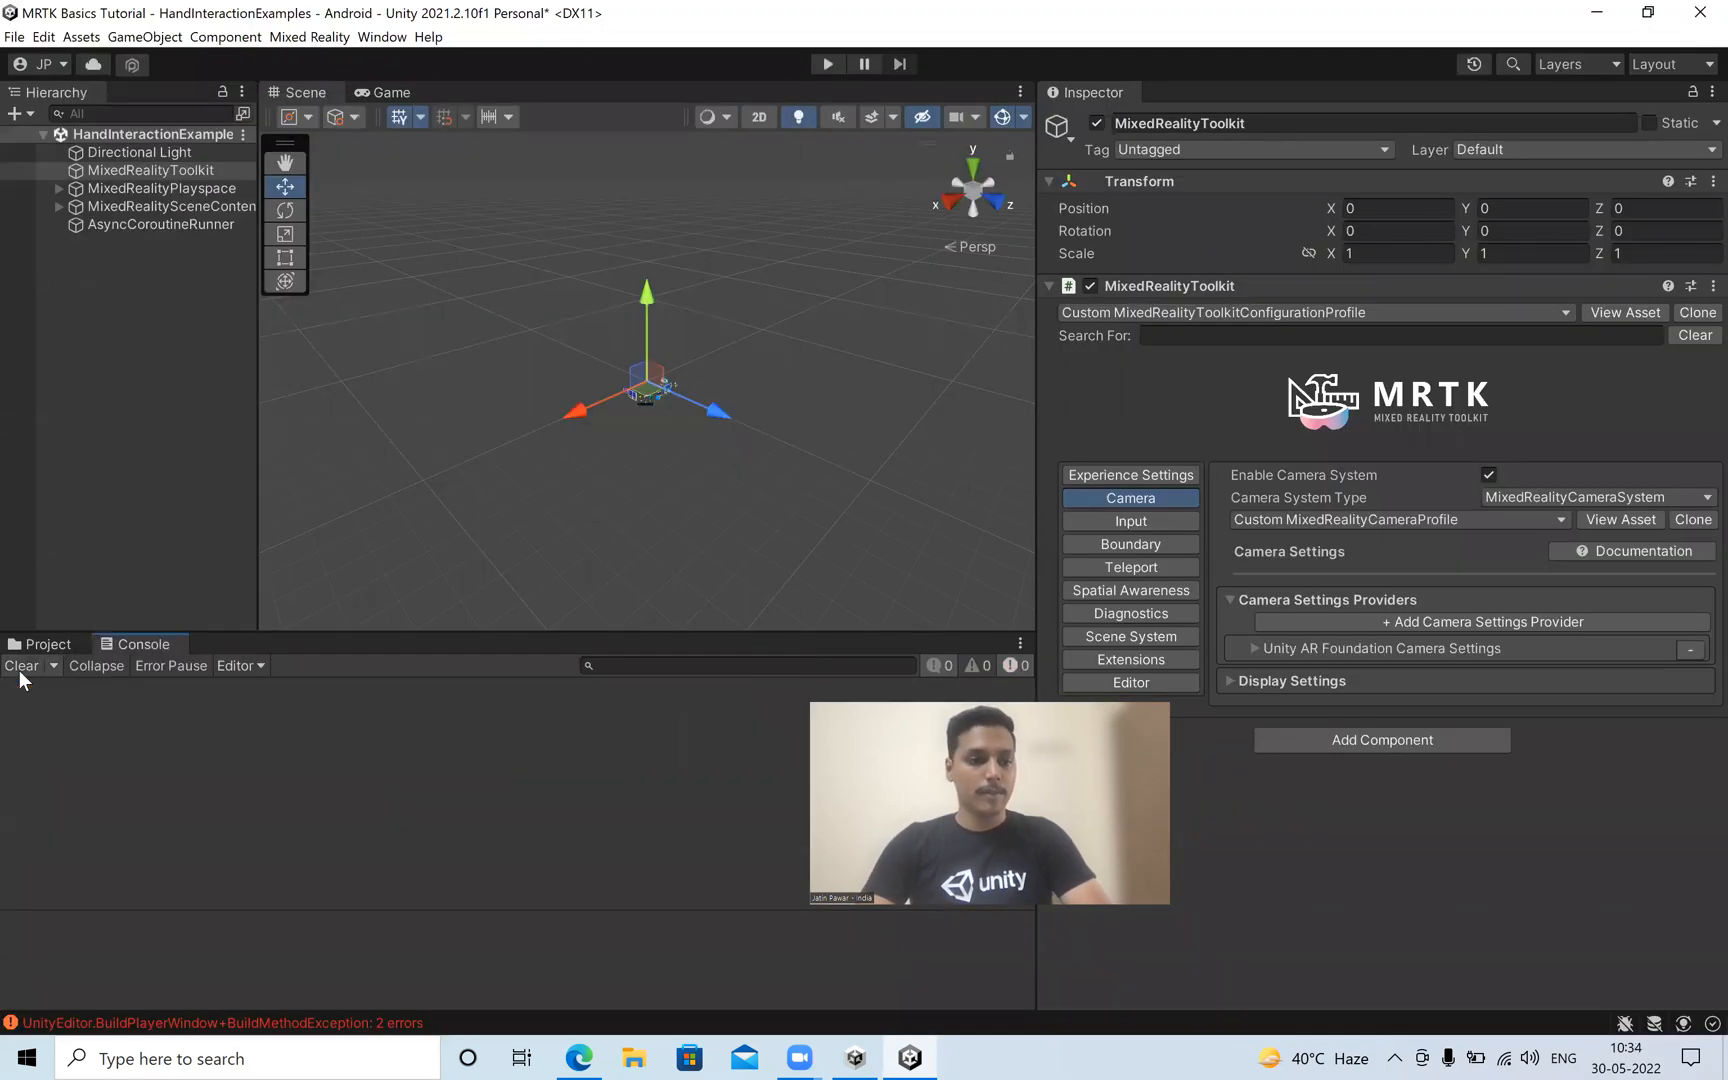
Switch to the browser and examine the Medium article's notes on running the built APK and its Bugs and Solutions section.
key(alt+Tab)
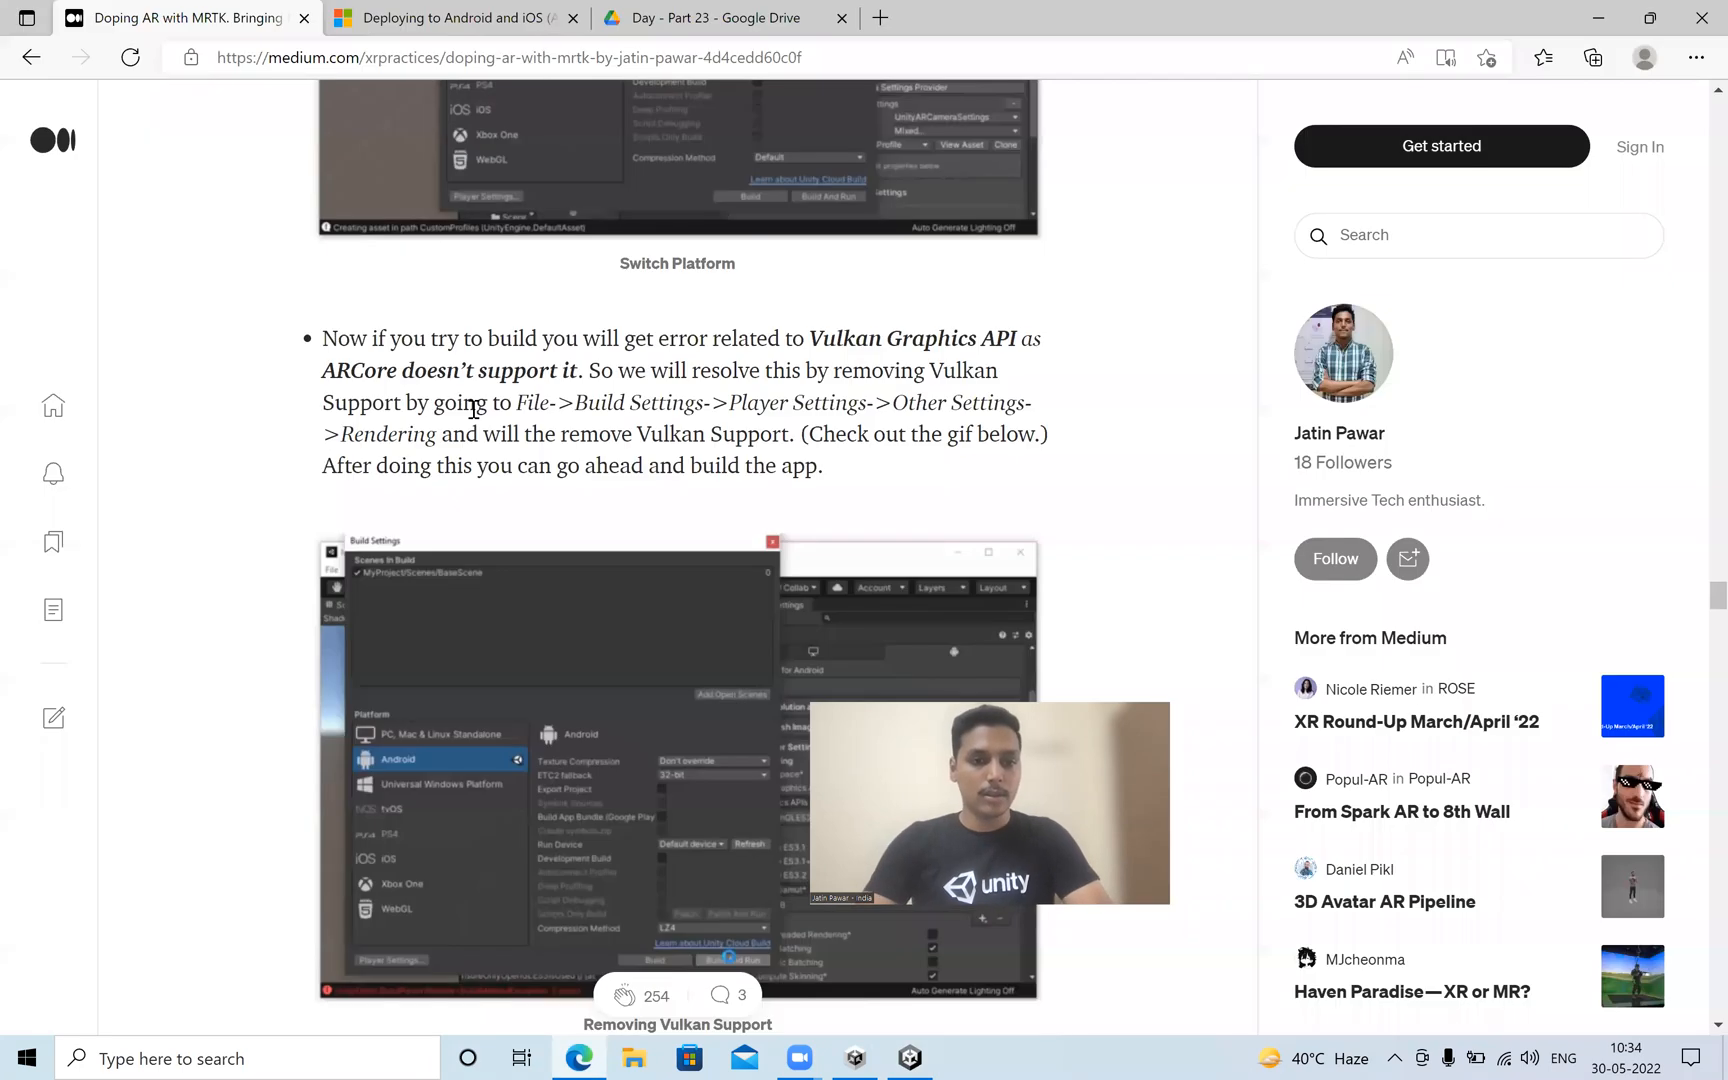
scroll(473, 408, down, 1)
scroll(473, 408, down, 5)
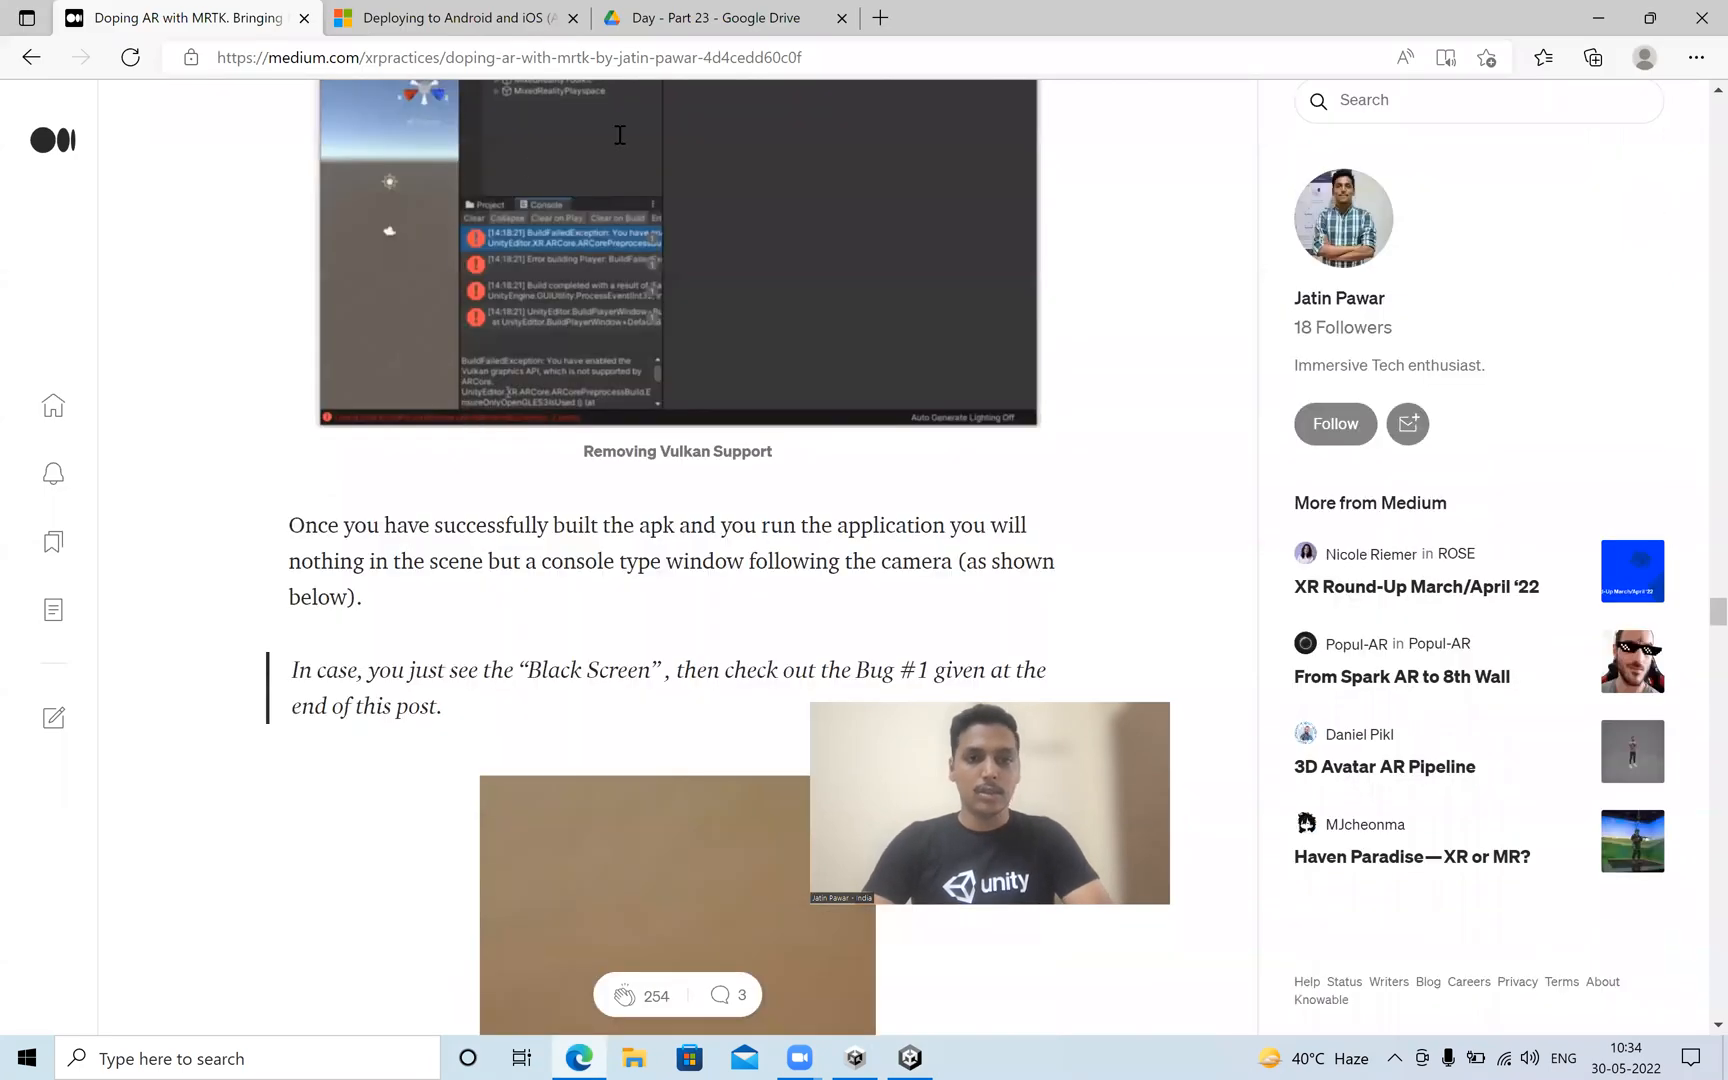
scroll(555, 197, down, 4)
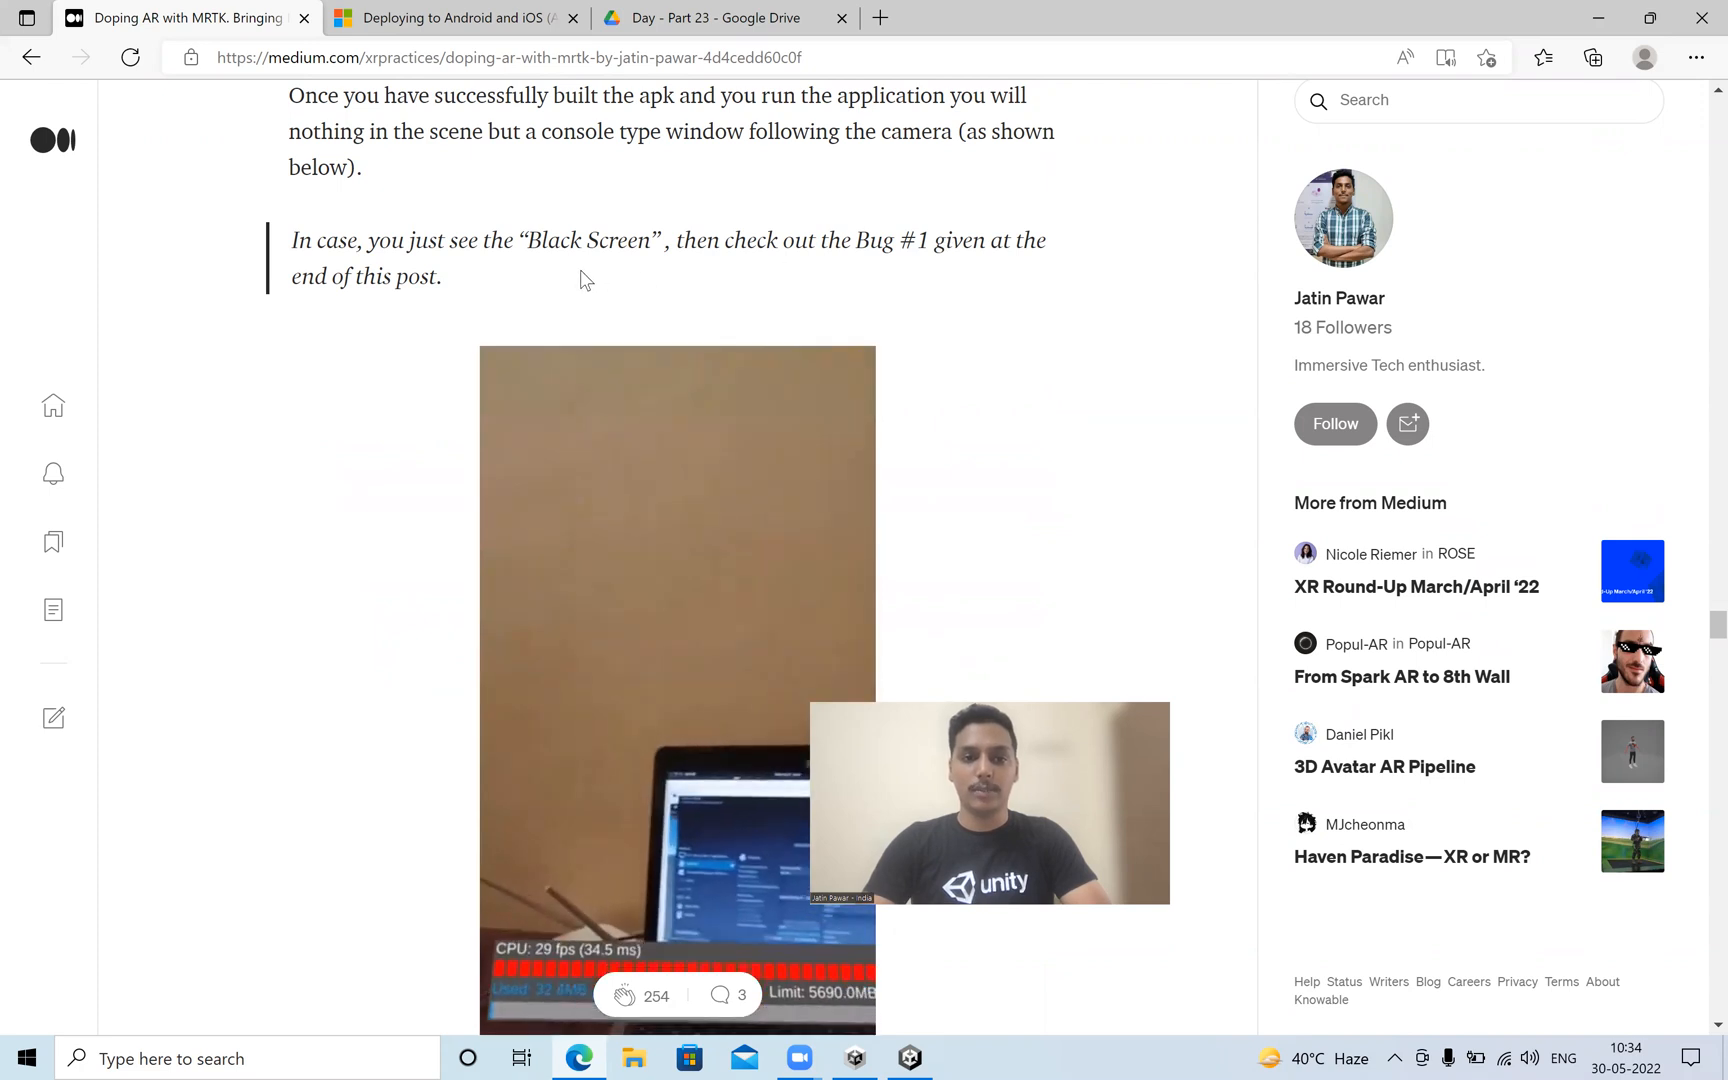
scroll(586, 279, down, 2)
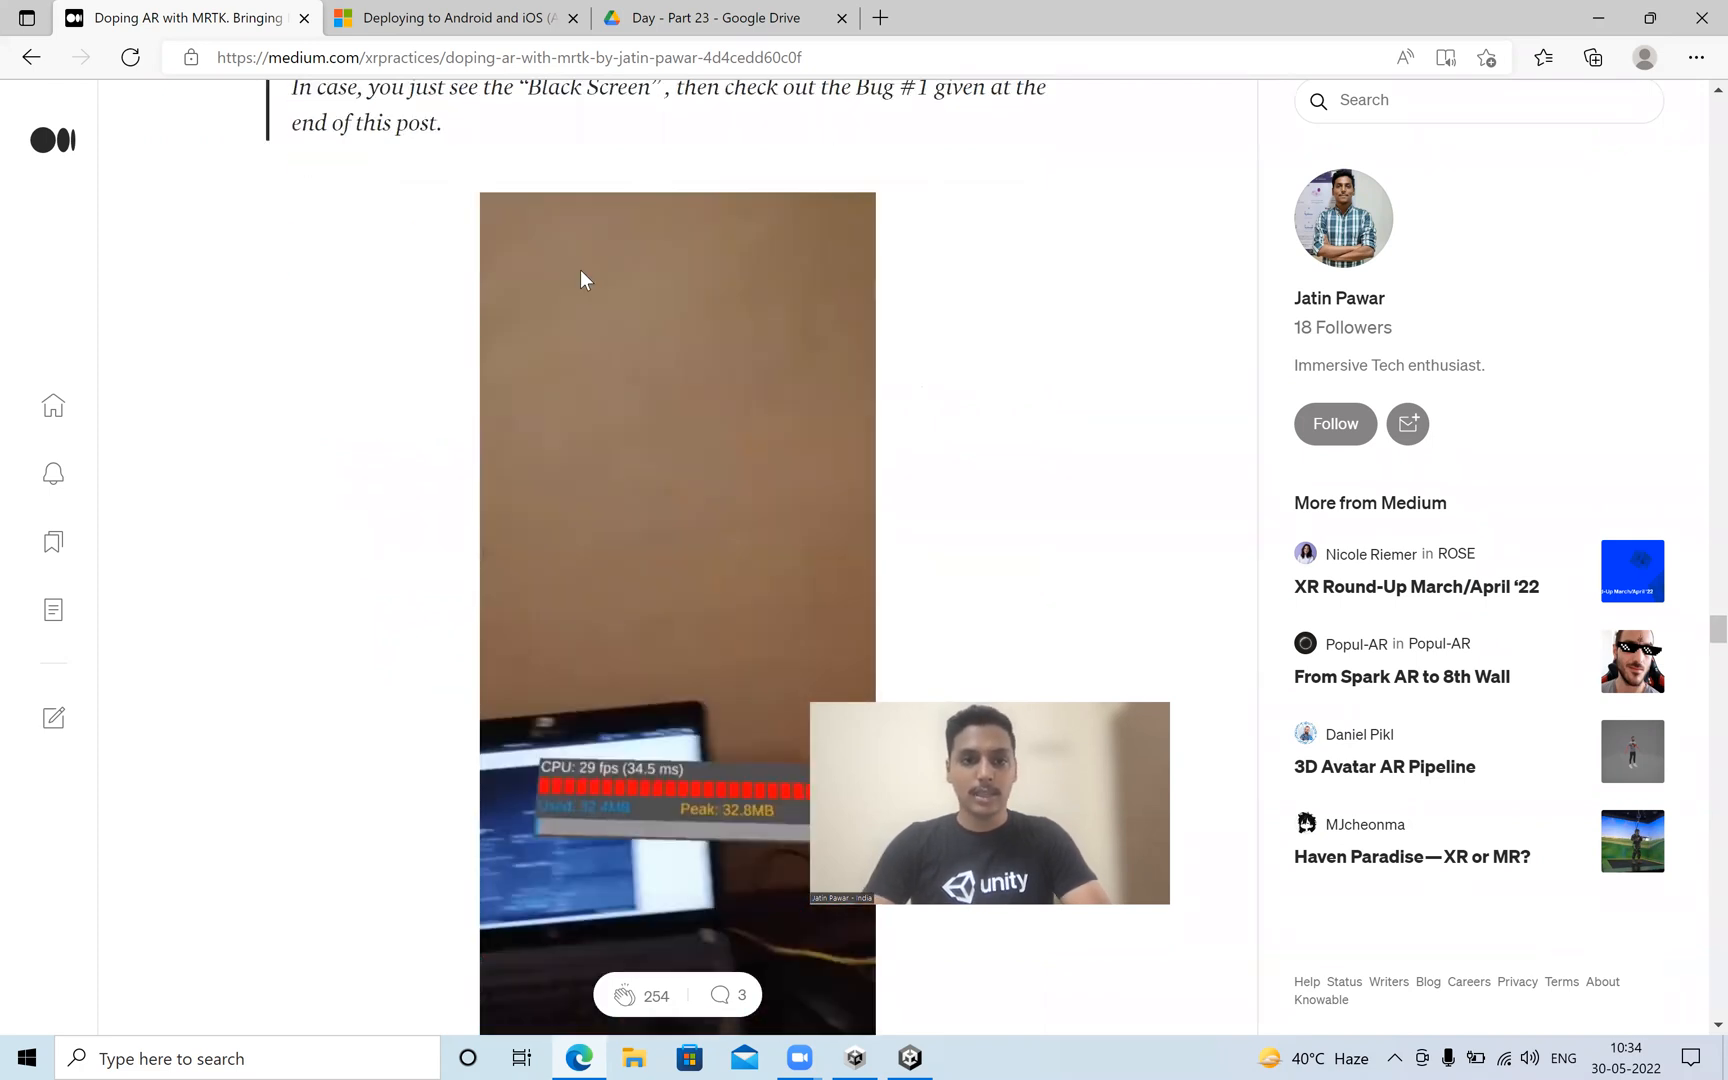
scroll(582, 271, down, 10)
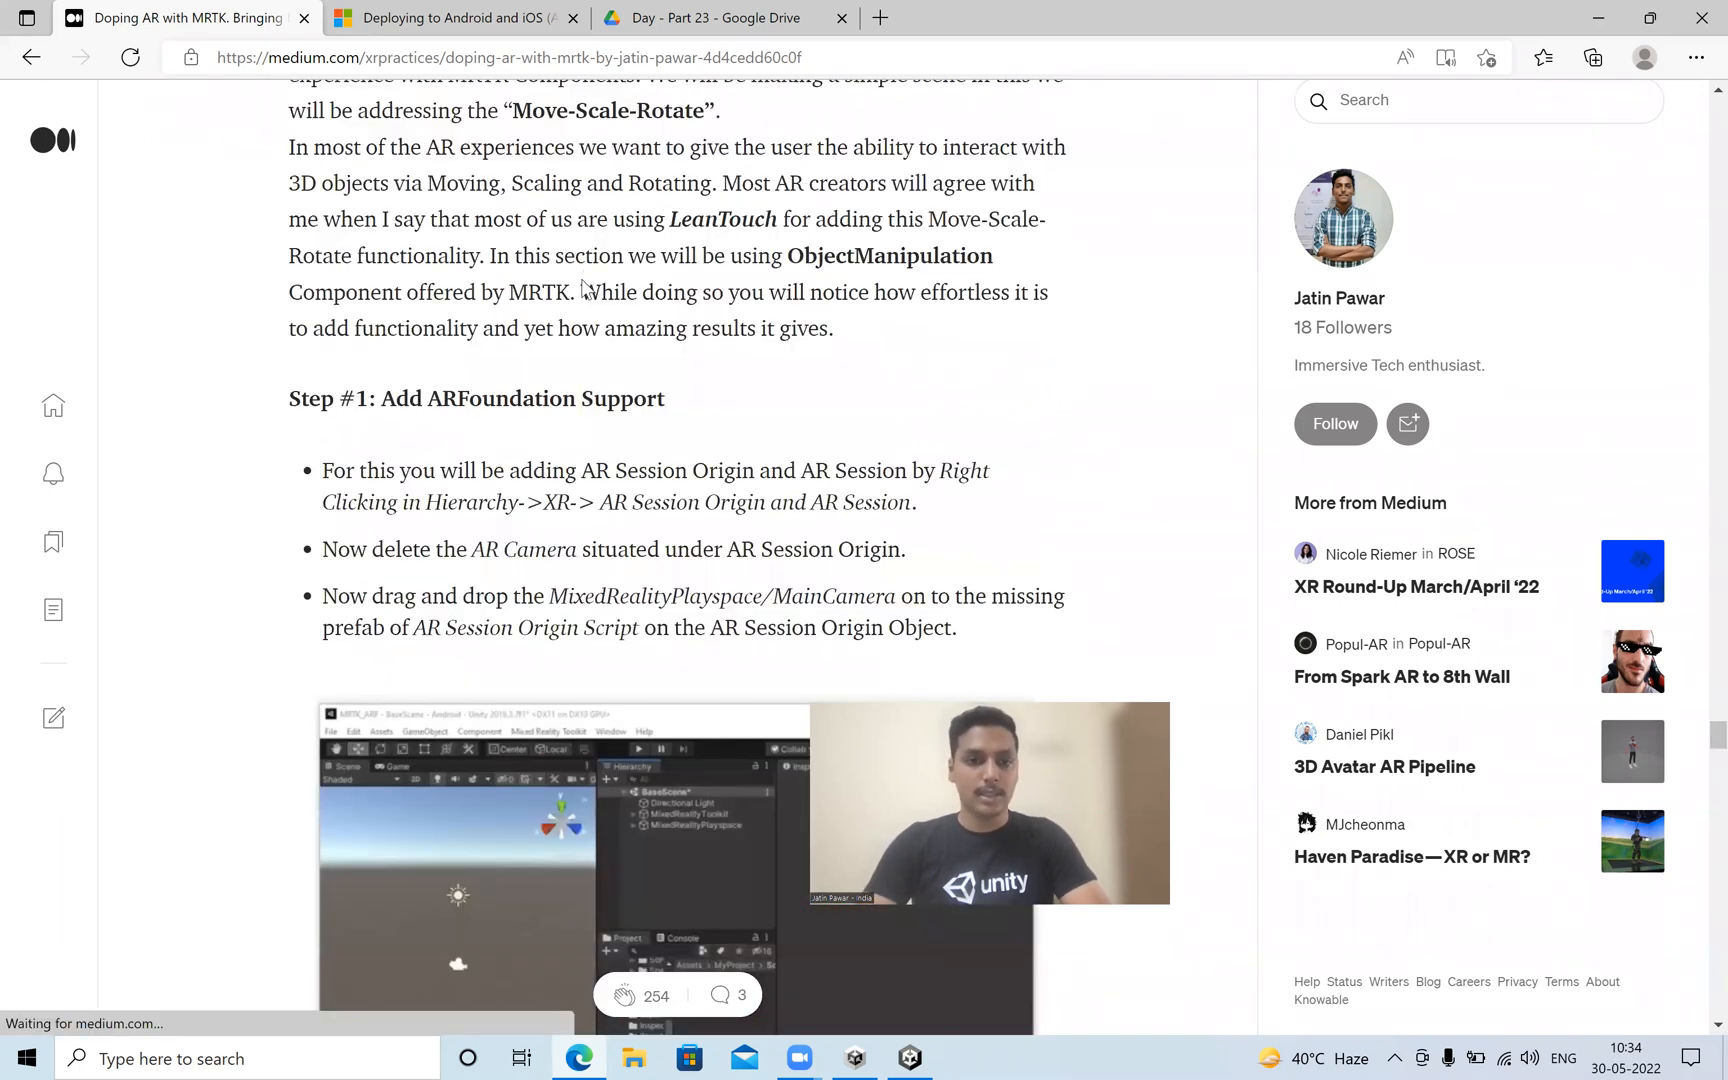
scroll(586, 290, down, 15)
scroll(586, 317, down, 15)
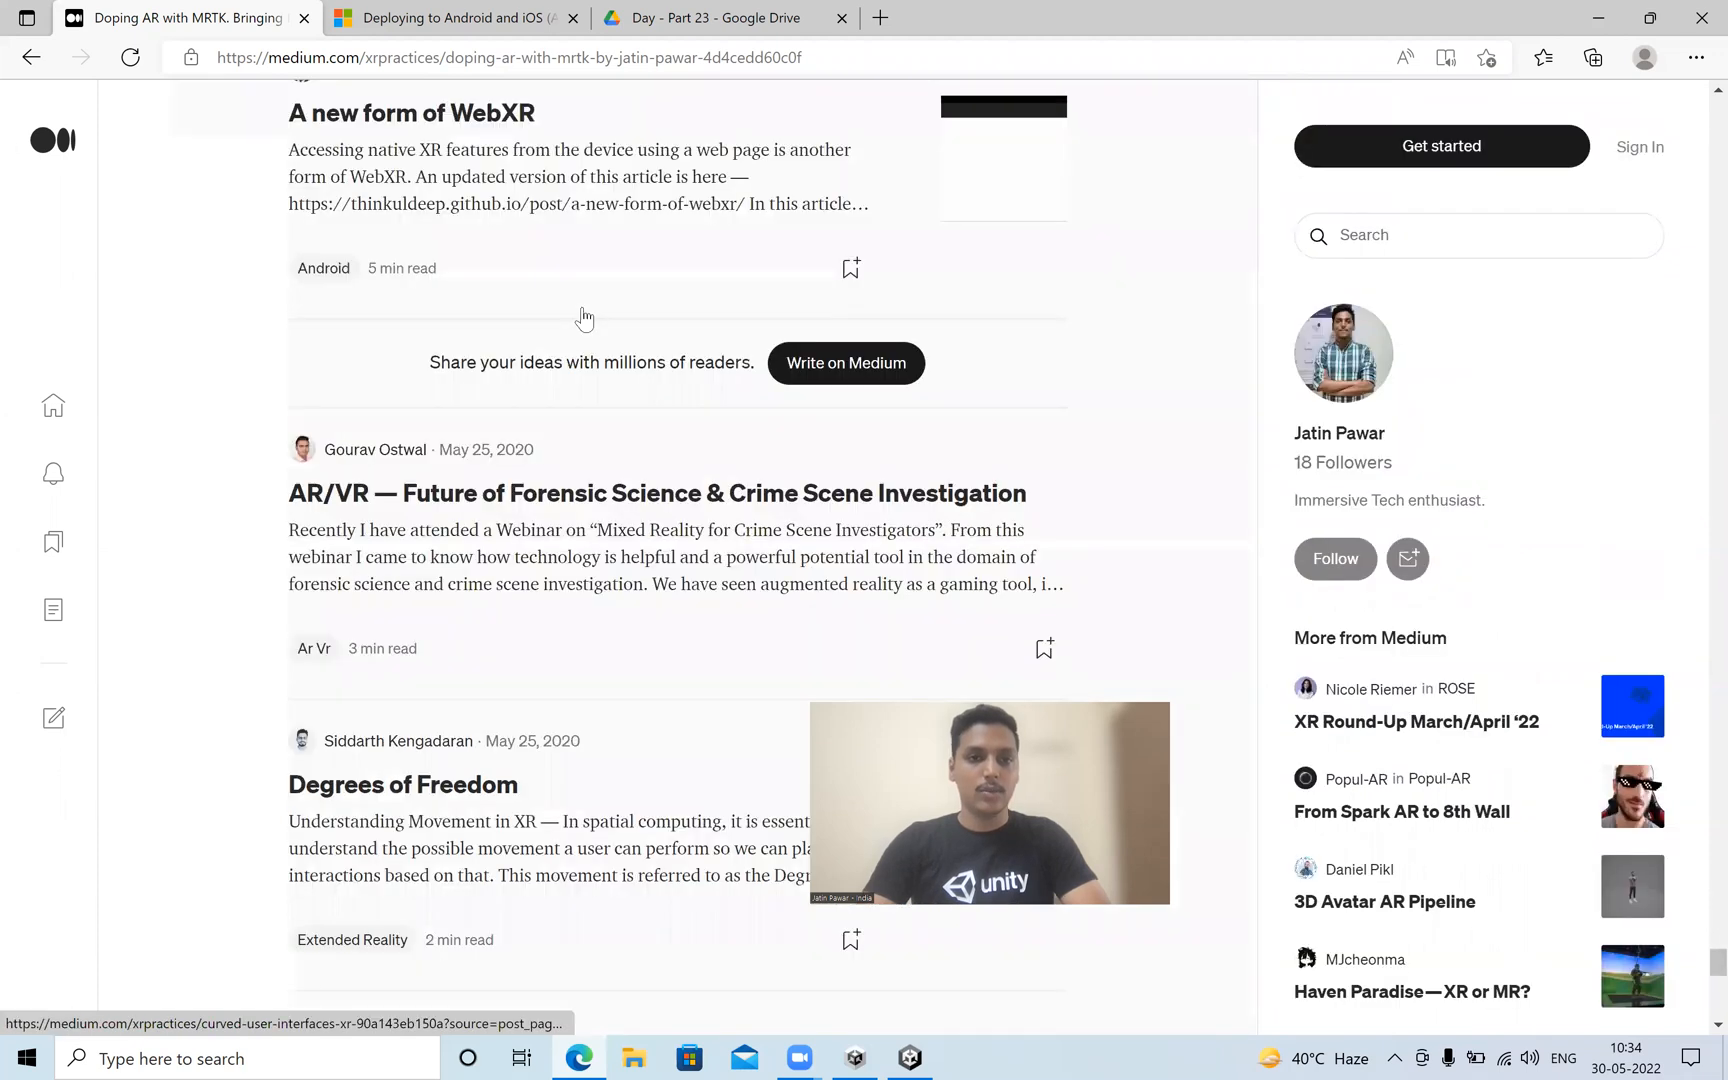
scroll(585, 318, up, 10)
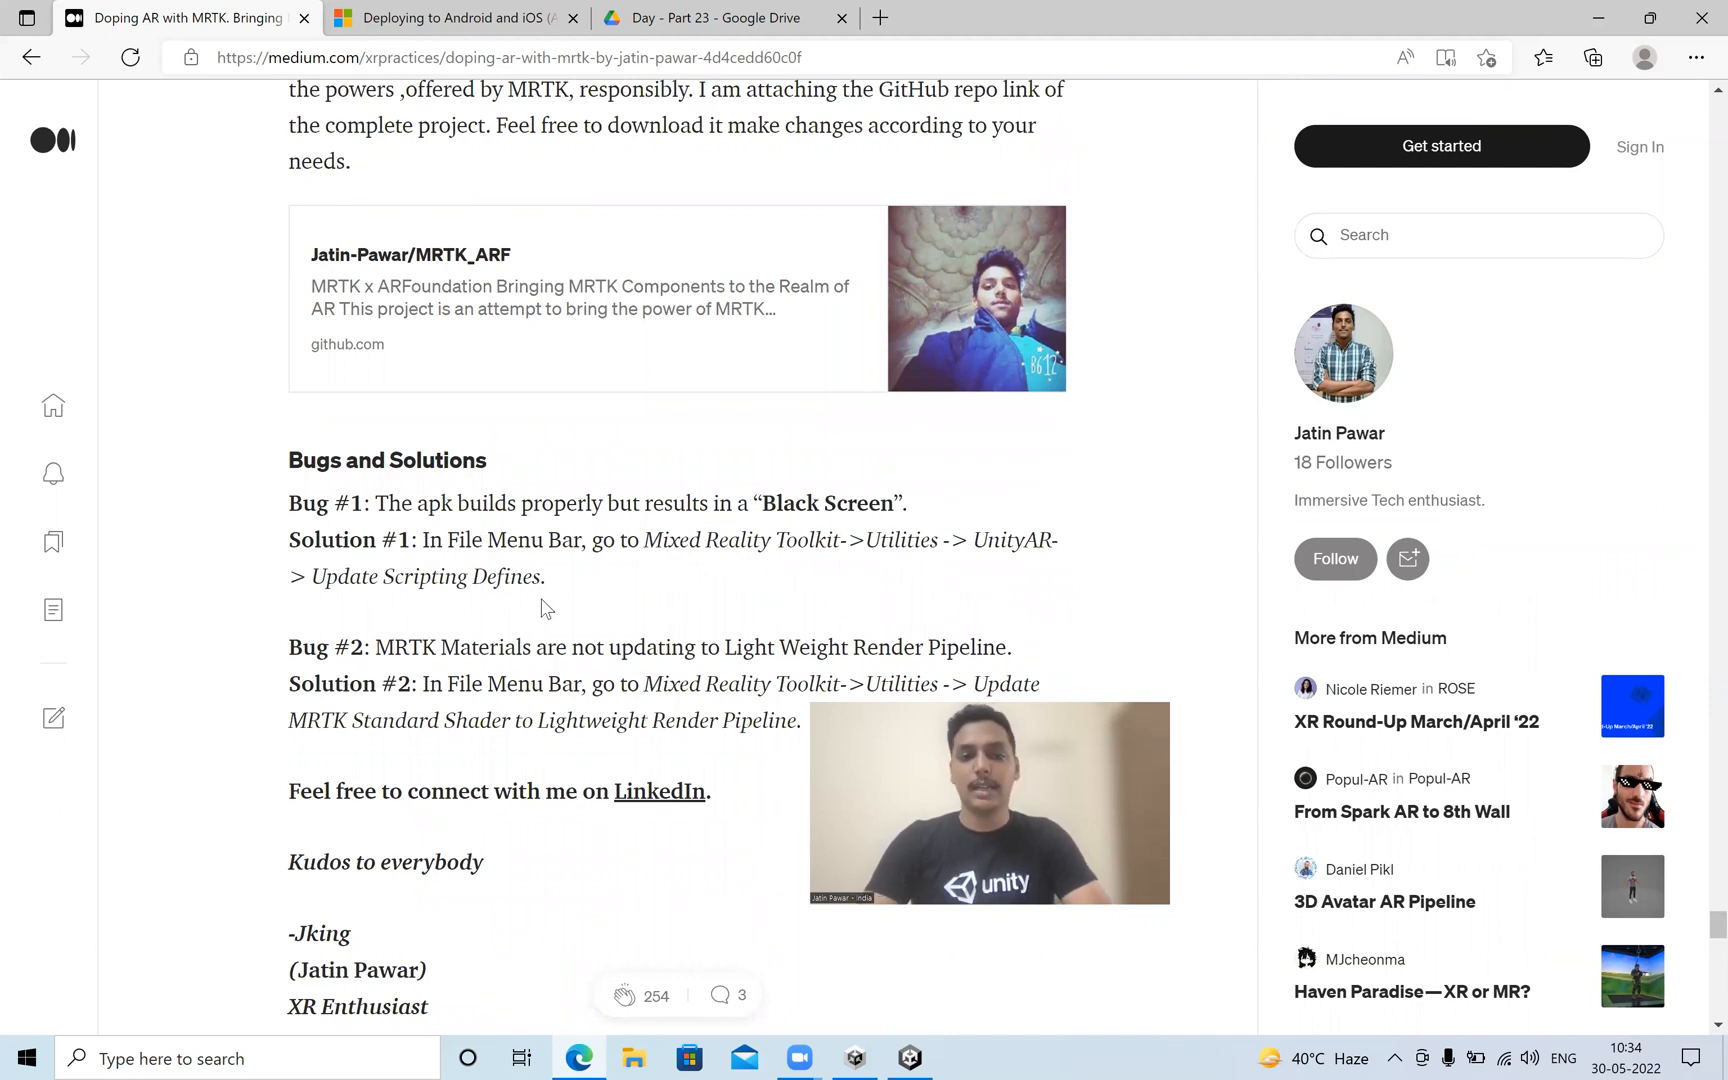
scroll(555, 605, up, 1)
scroll(558, 600, up, 15)
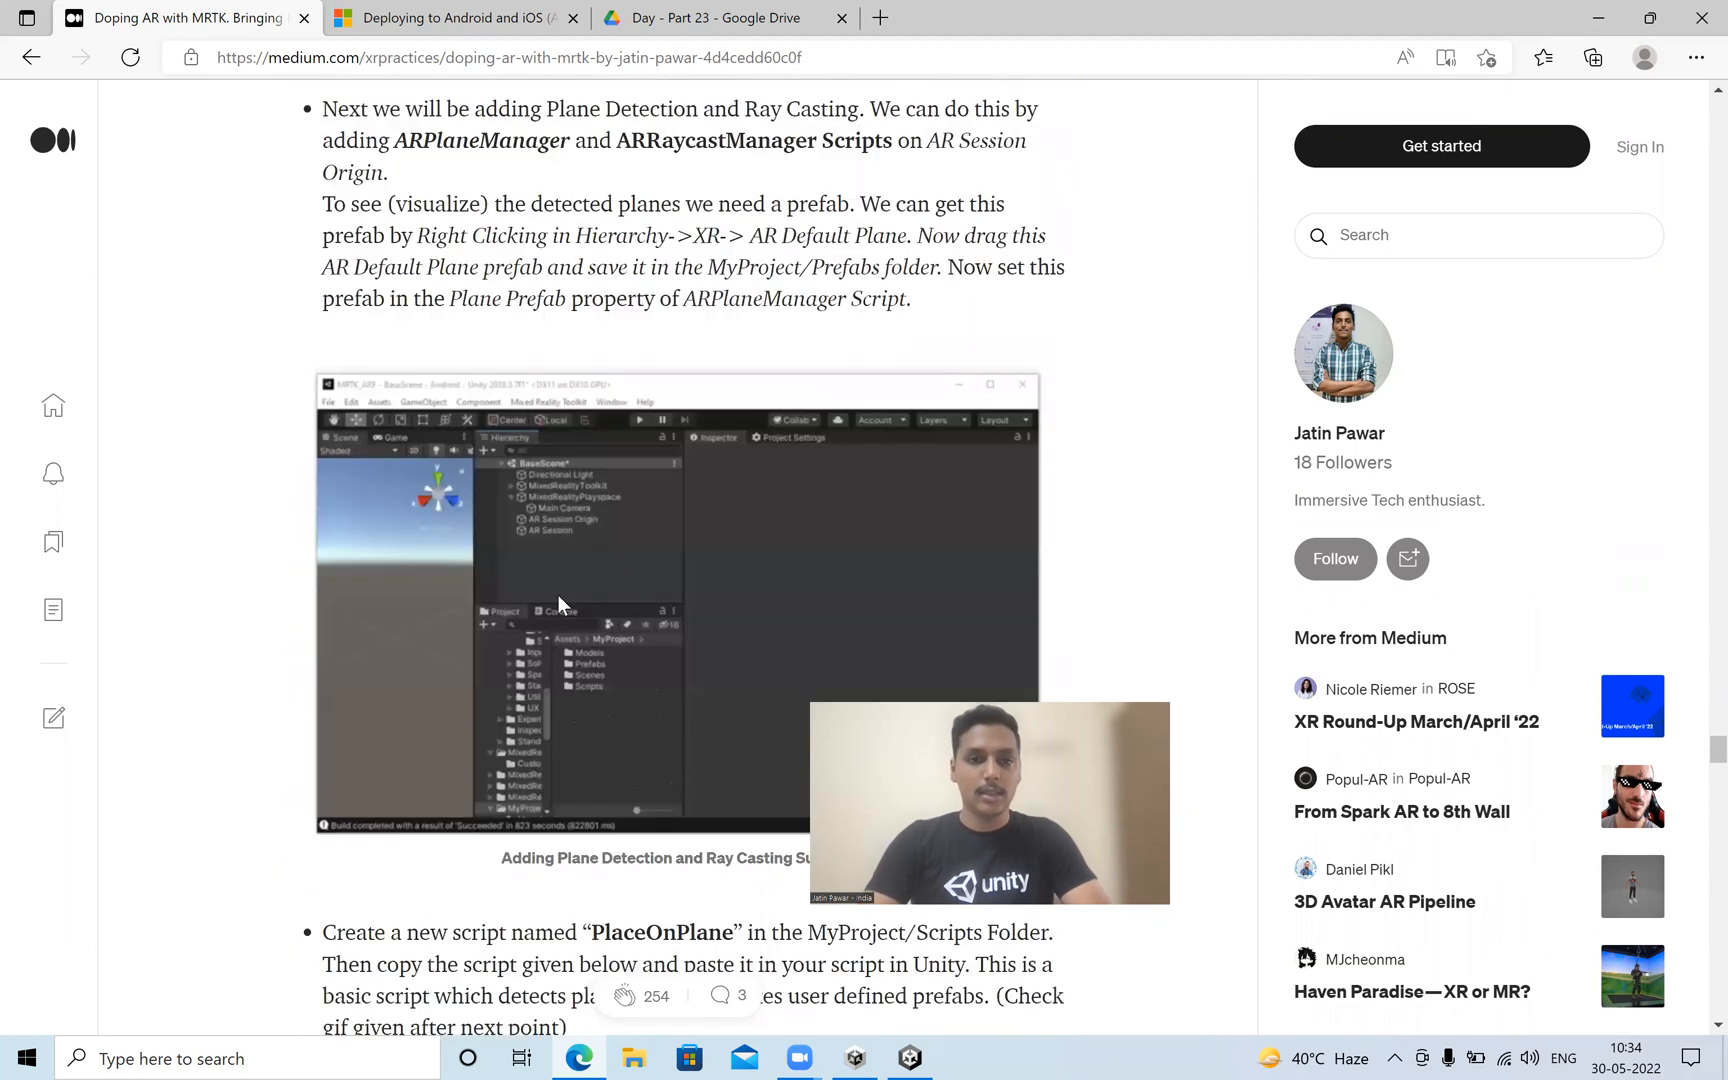
scroll(563, 588, up, 15)
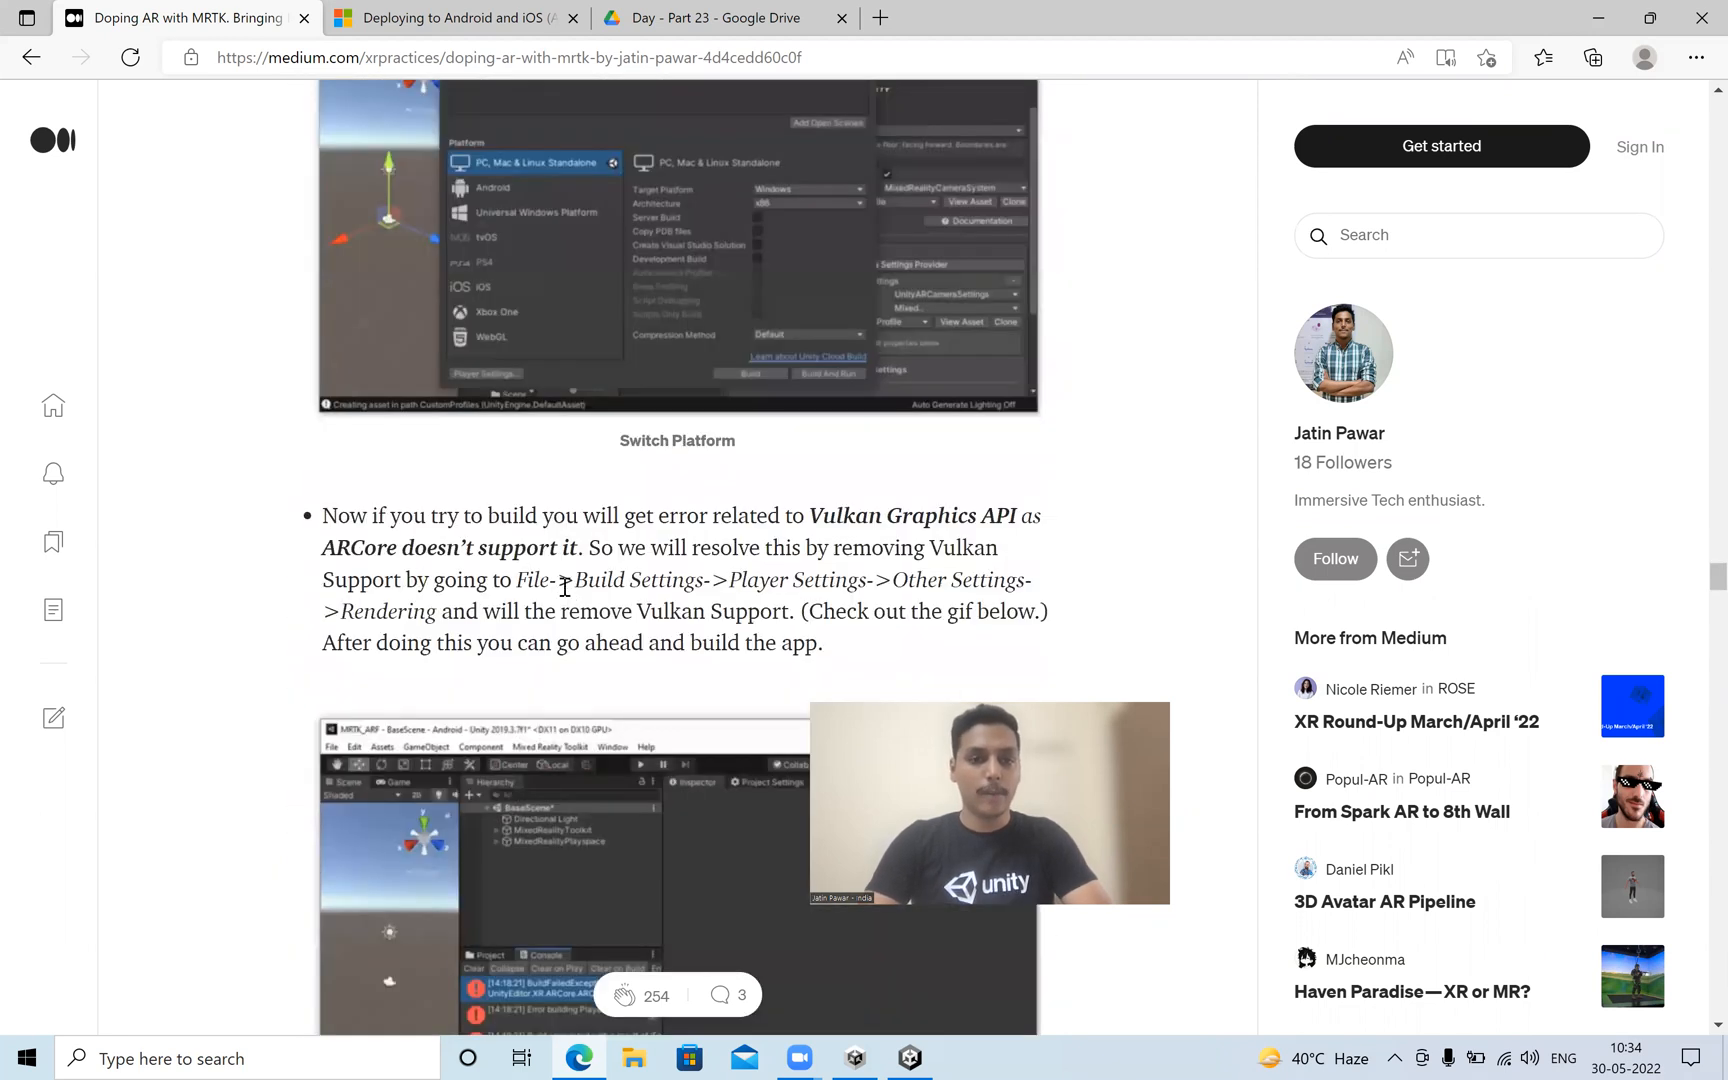
scroll(565, 588, up, 10)
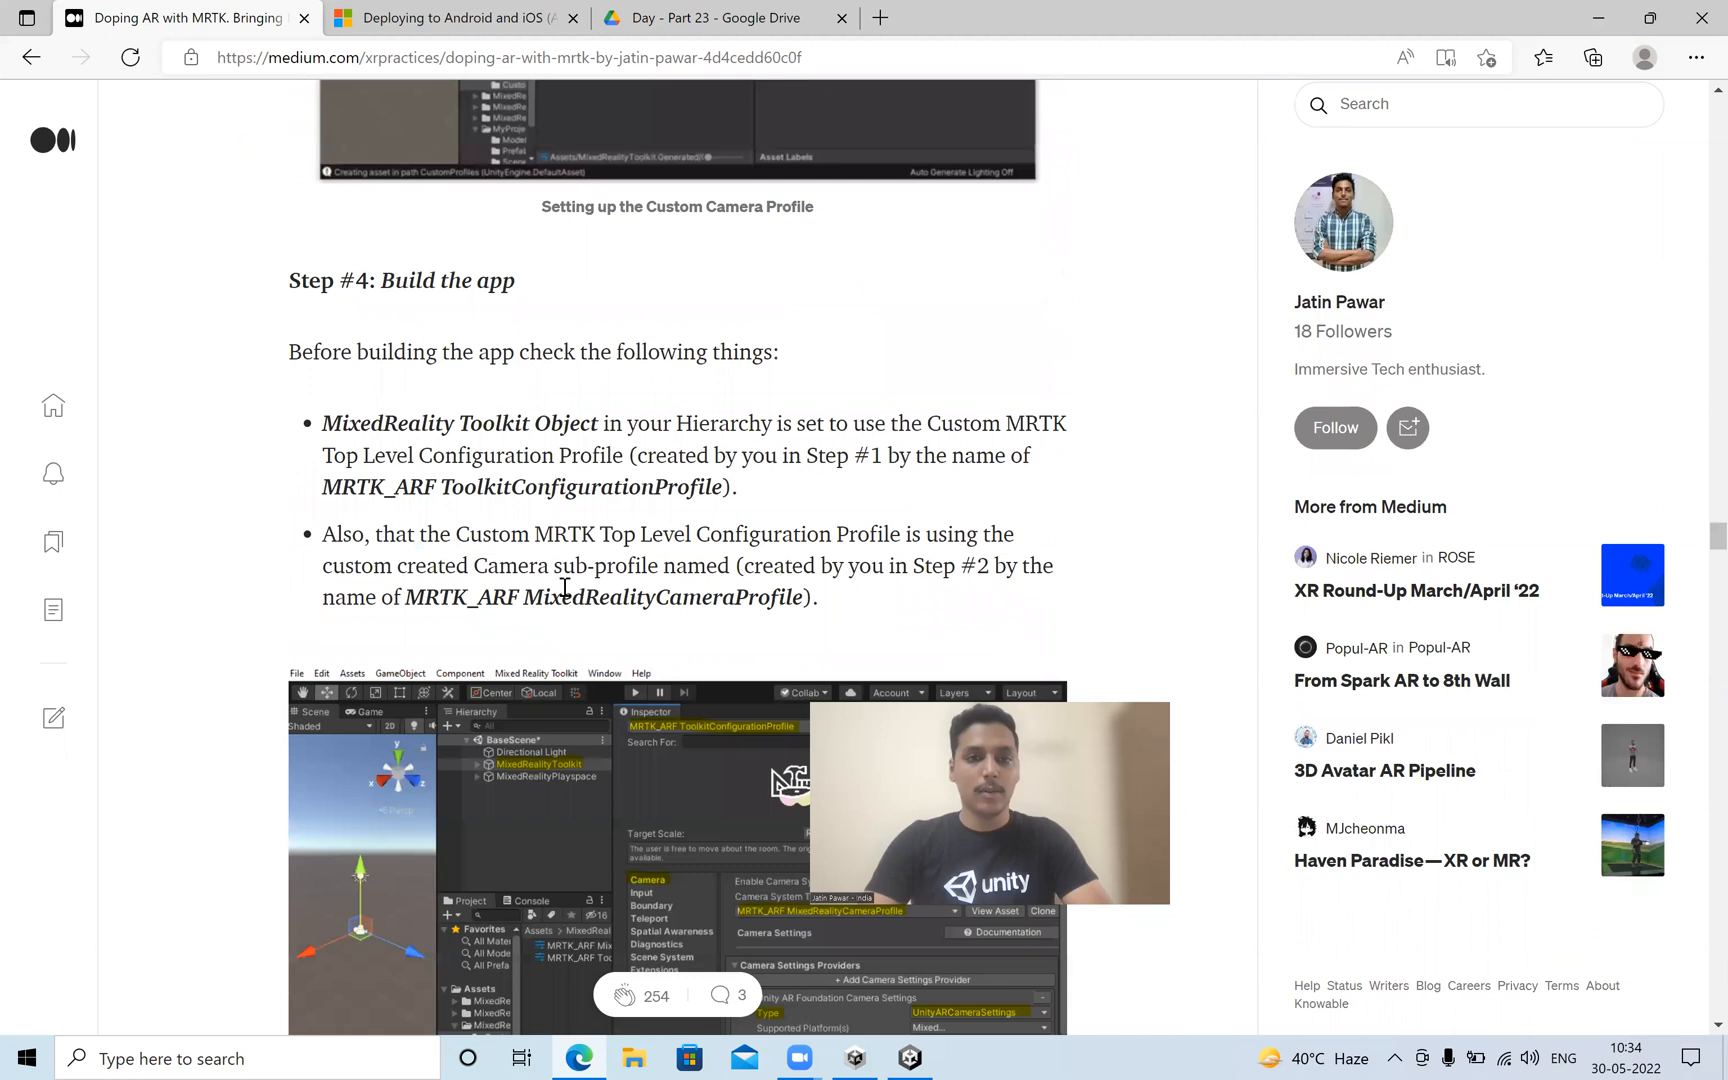
scroll(563, 588, down, 5)
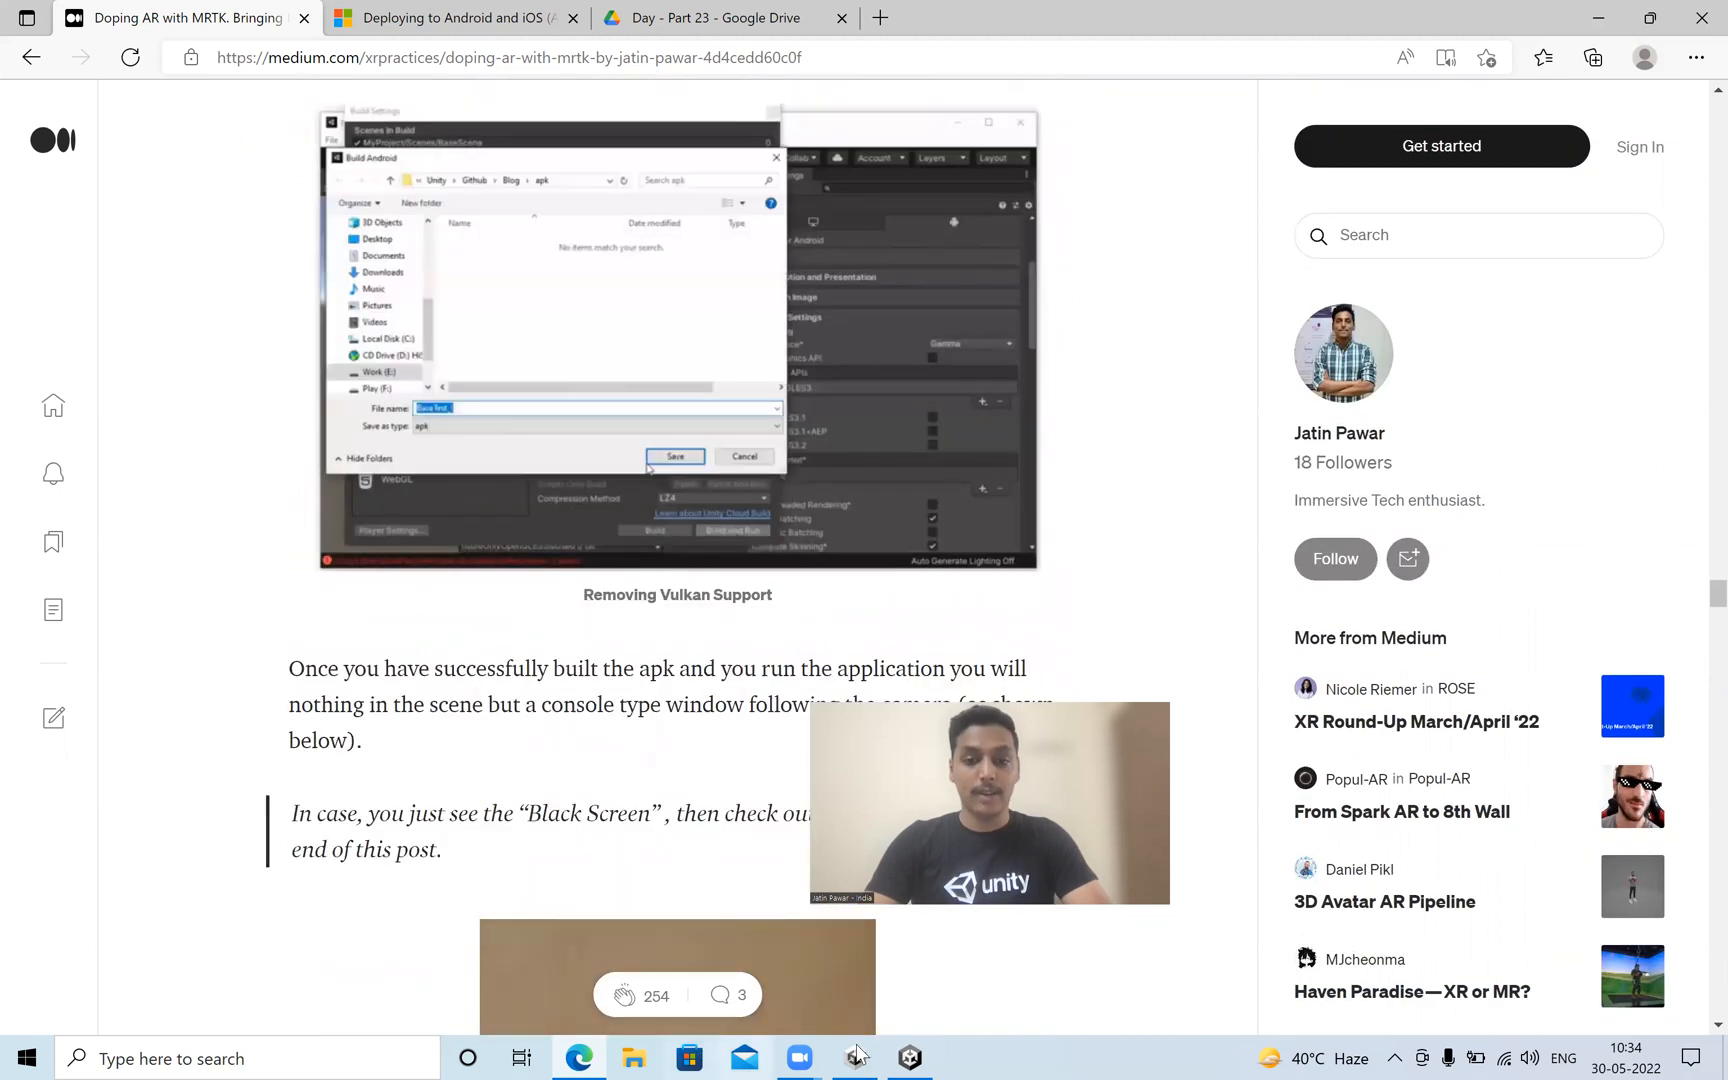
Switch to Unity and build the Android APK as HandInteractionAndroid in the Build folder, saving the modified HandInteractionExamples scene.
click(912, 1057)
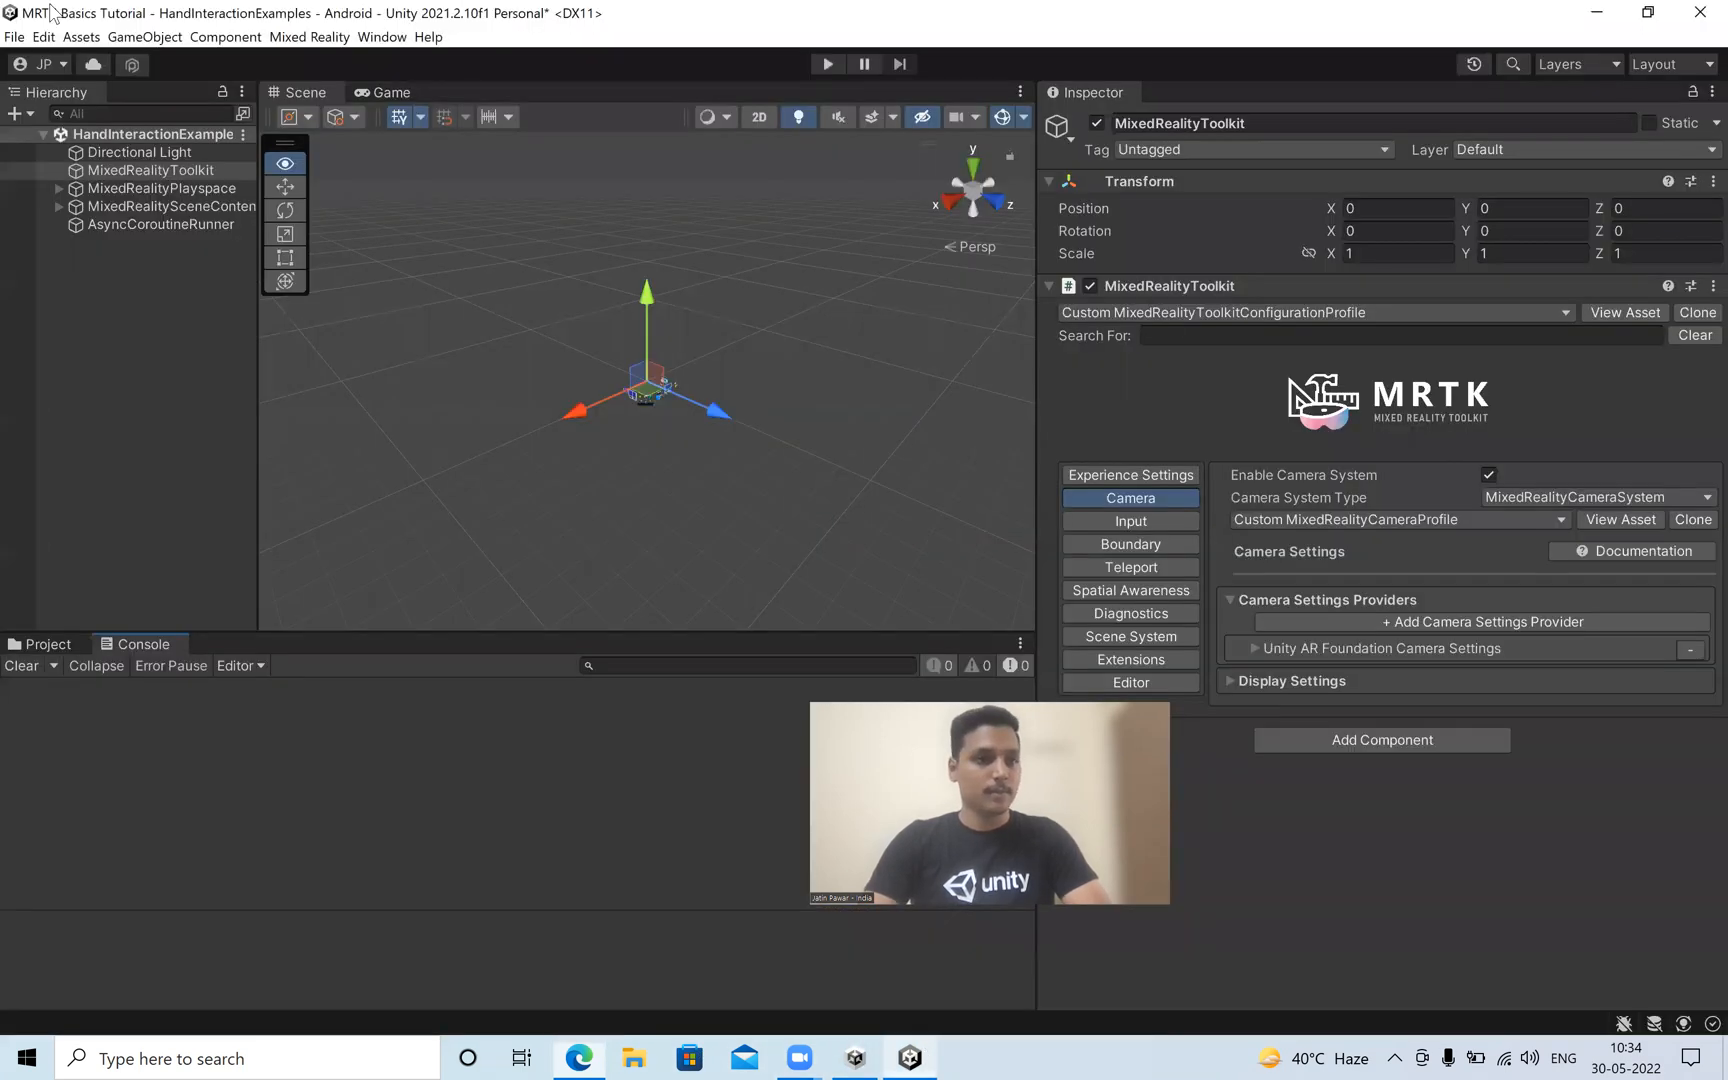
click(14, 37)
click(65, 264)
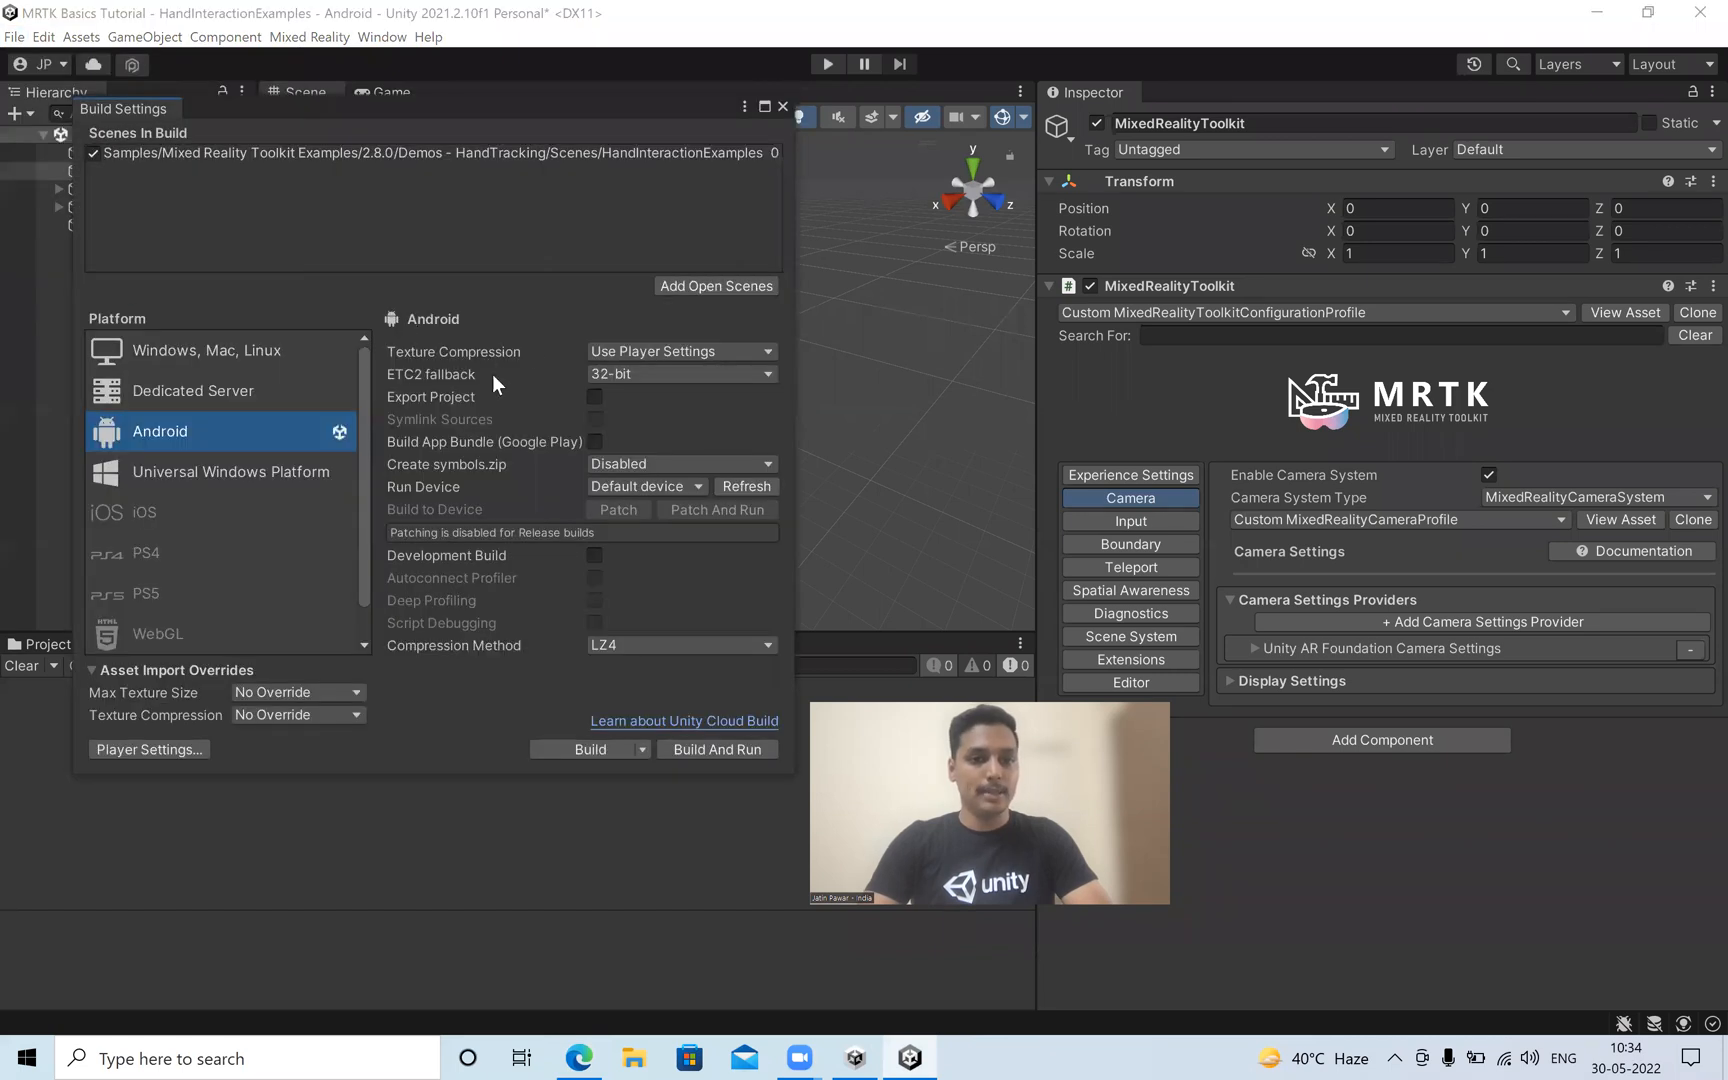
click(572, 749)
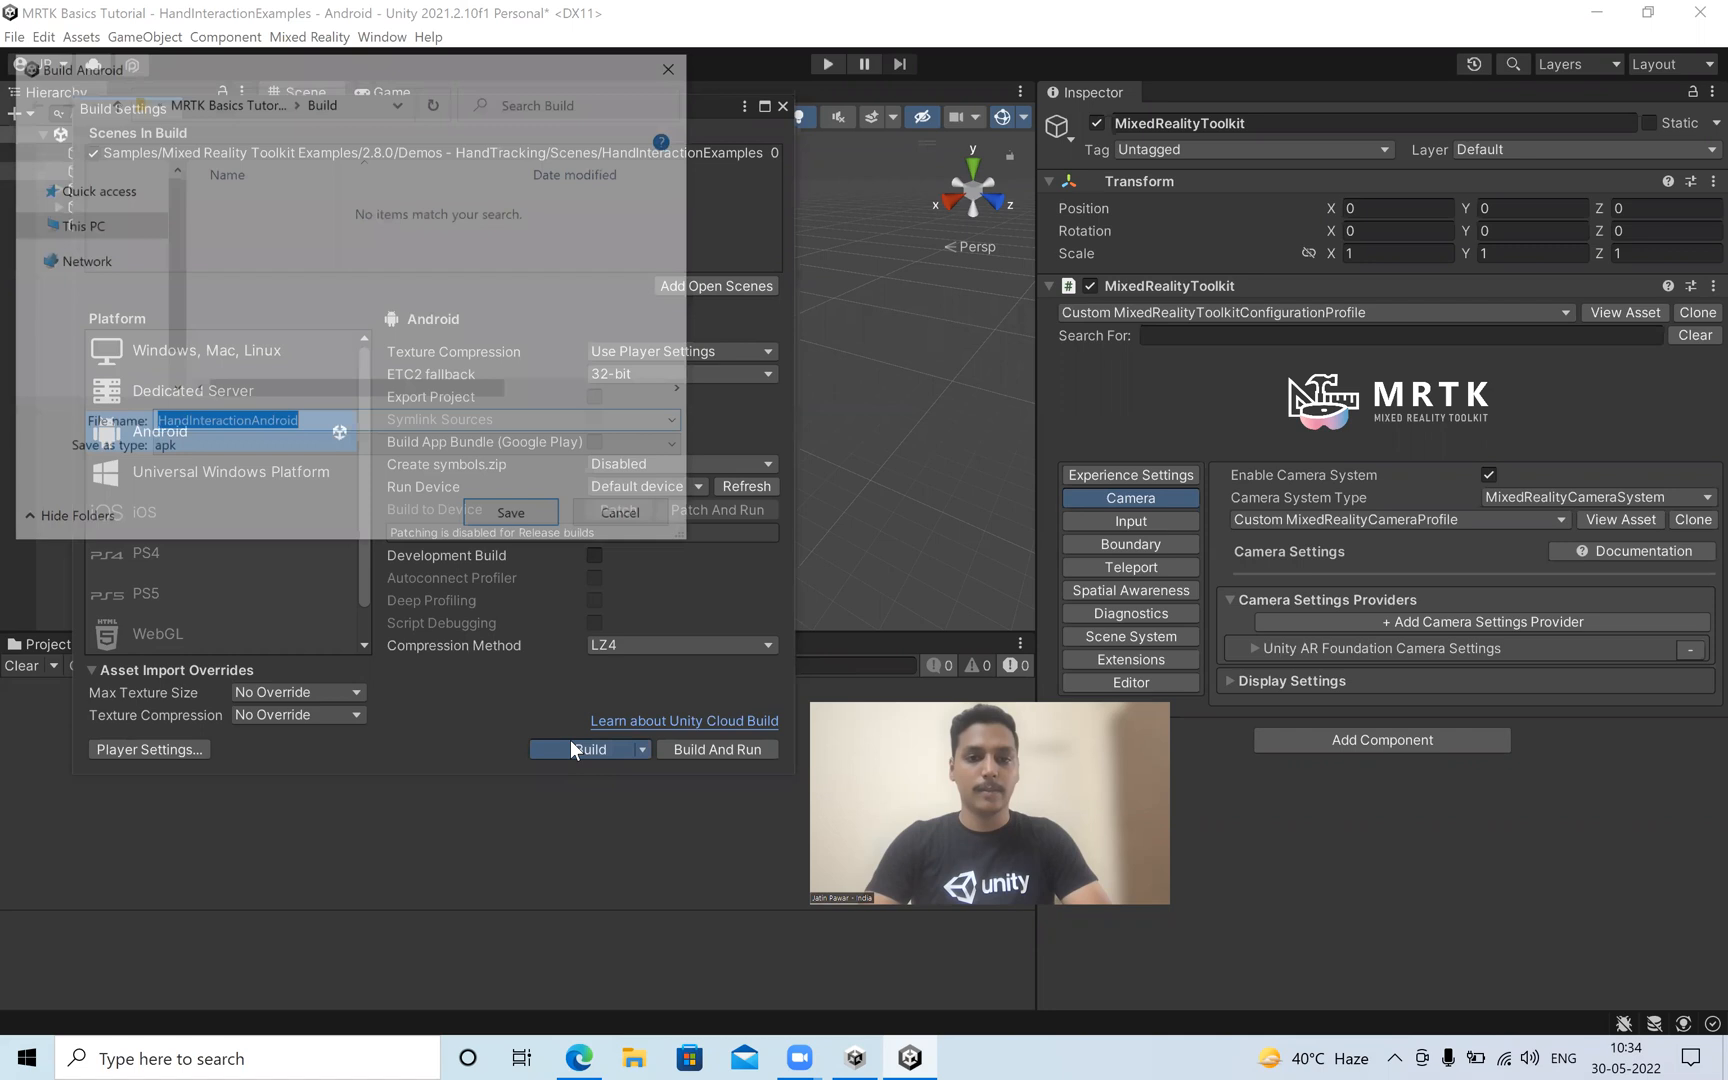
click(483, 520)
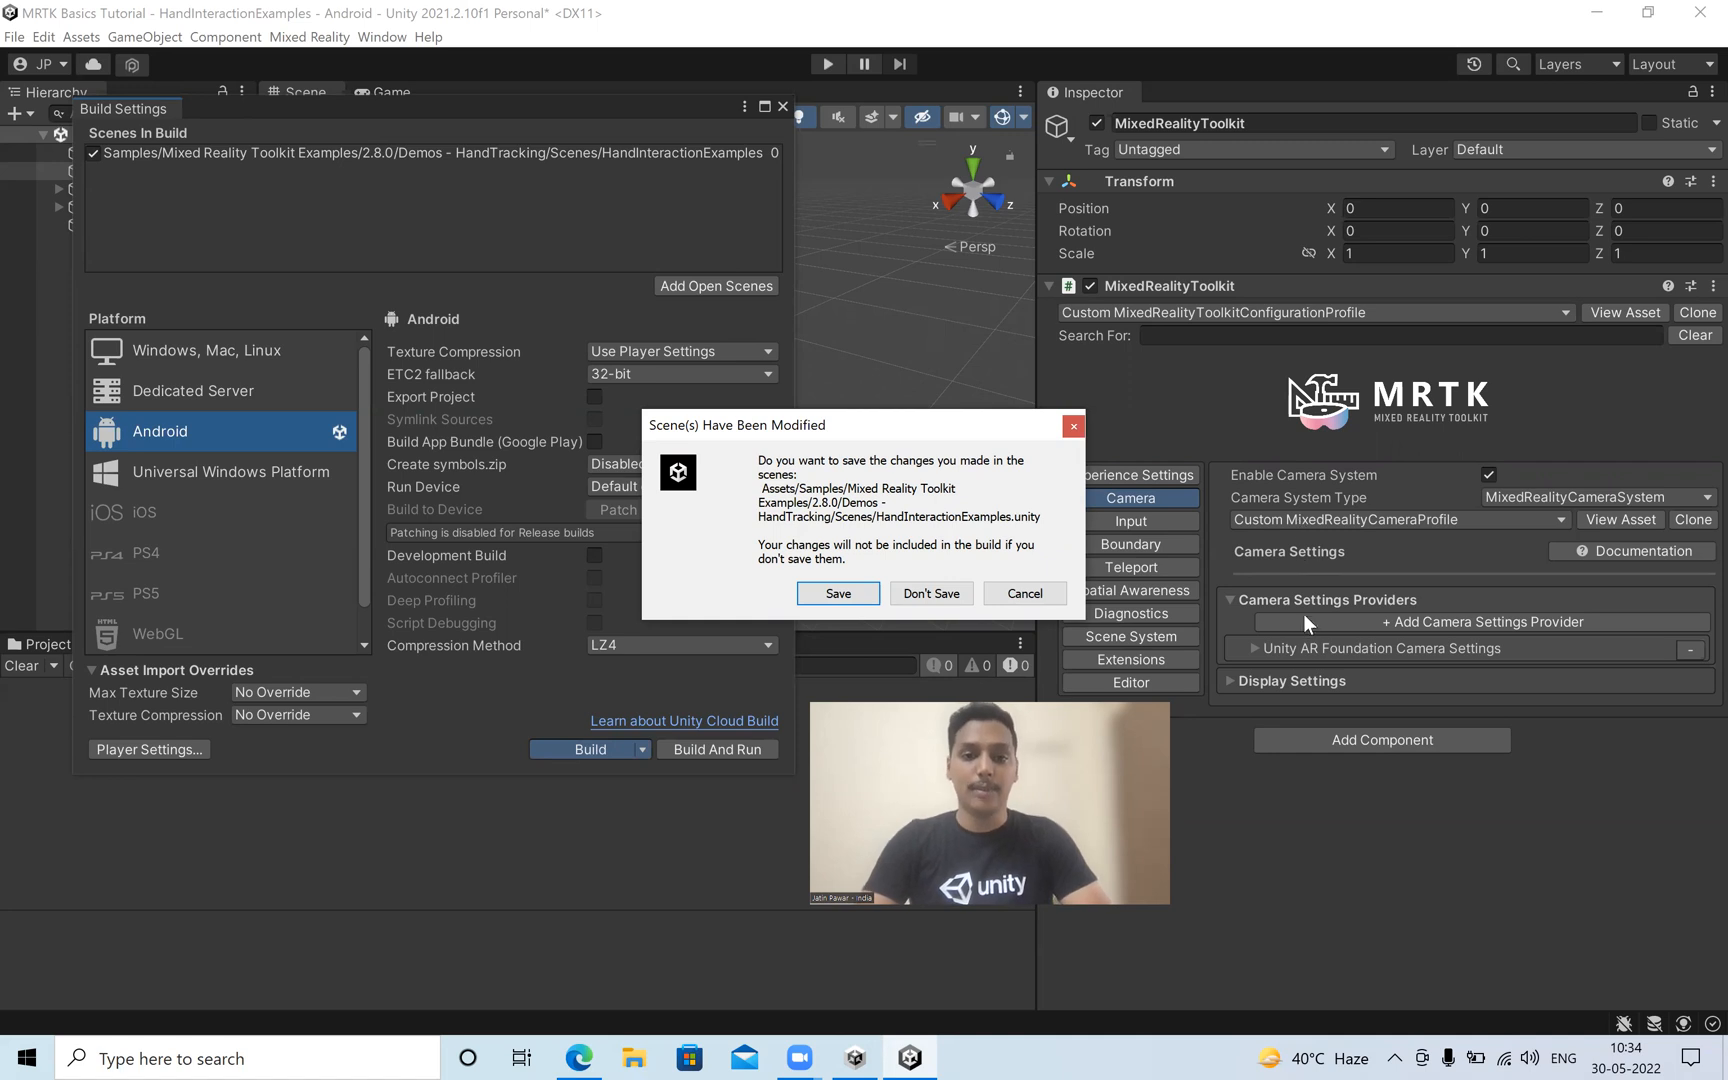
click(808, 592)
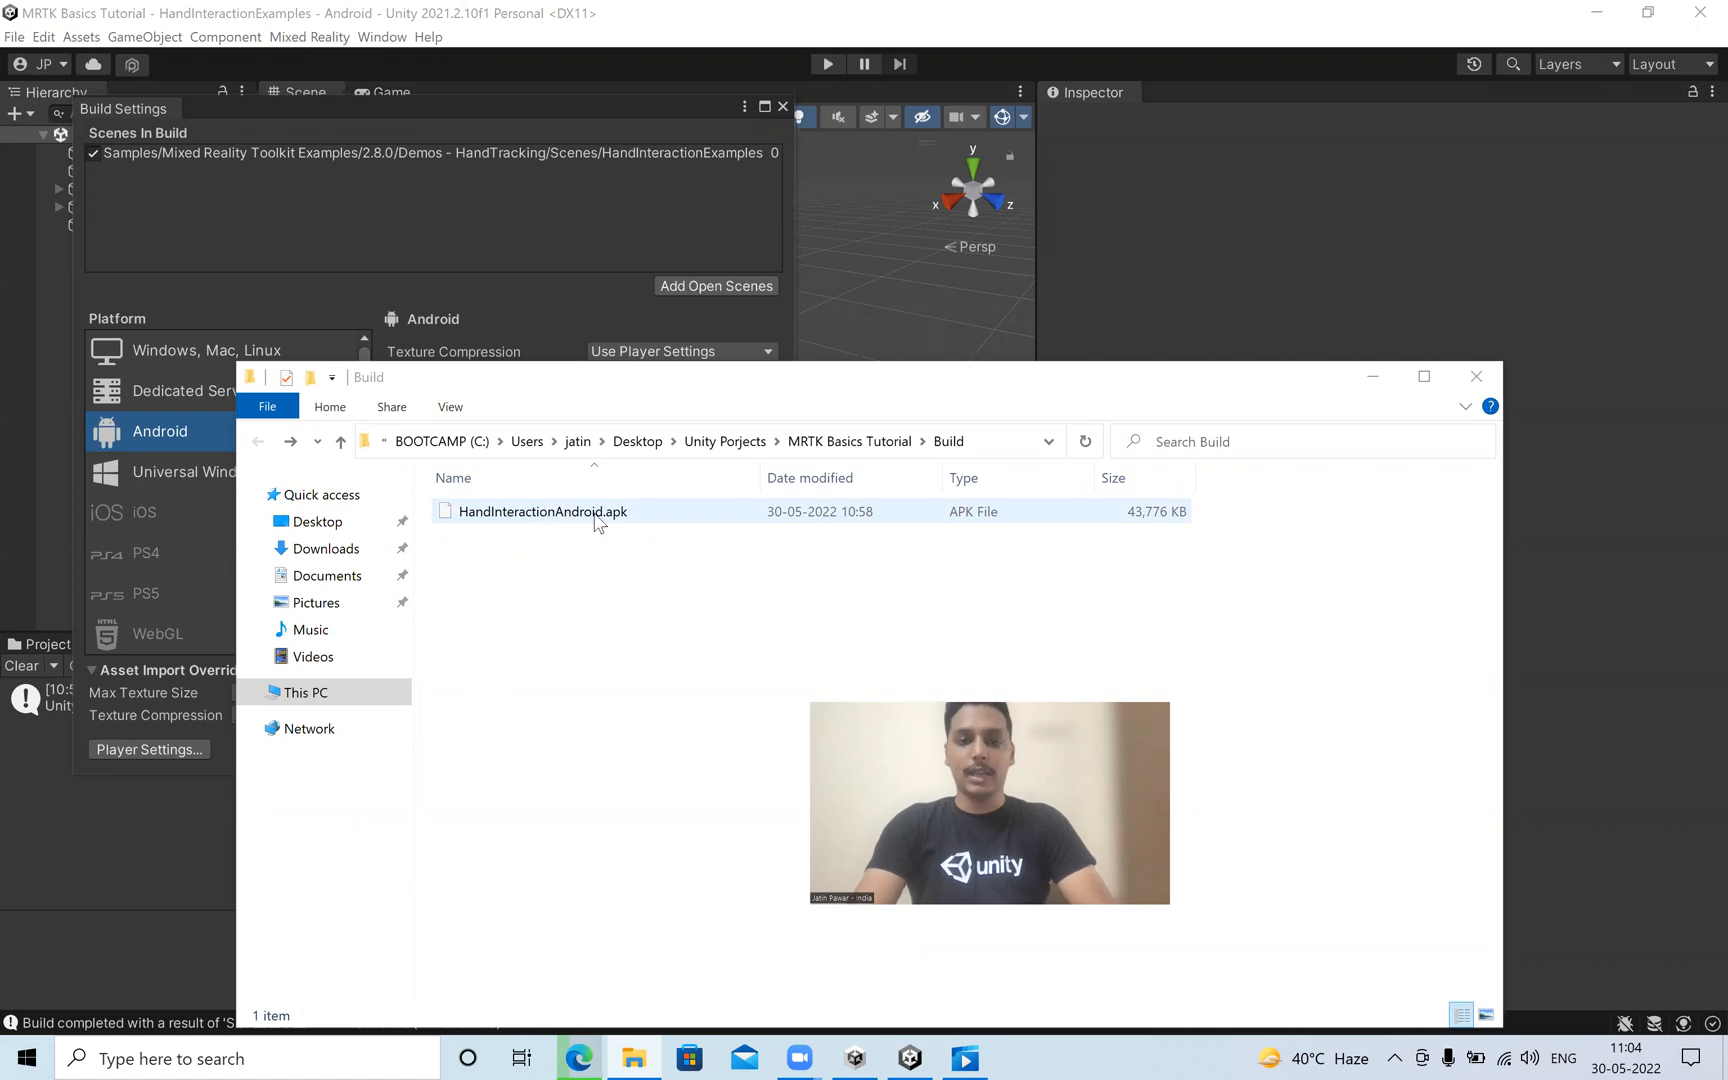
Switch to the video player, mute the Android Recording video and play it to review the app running on the phone.
click(963, 1052)
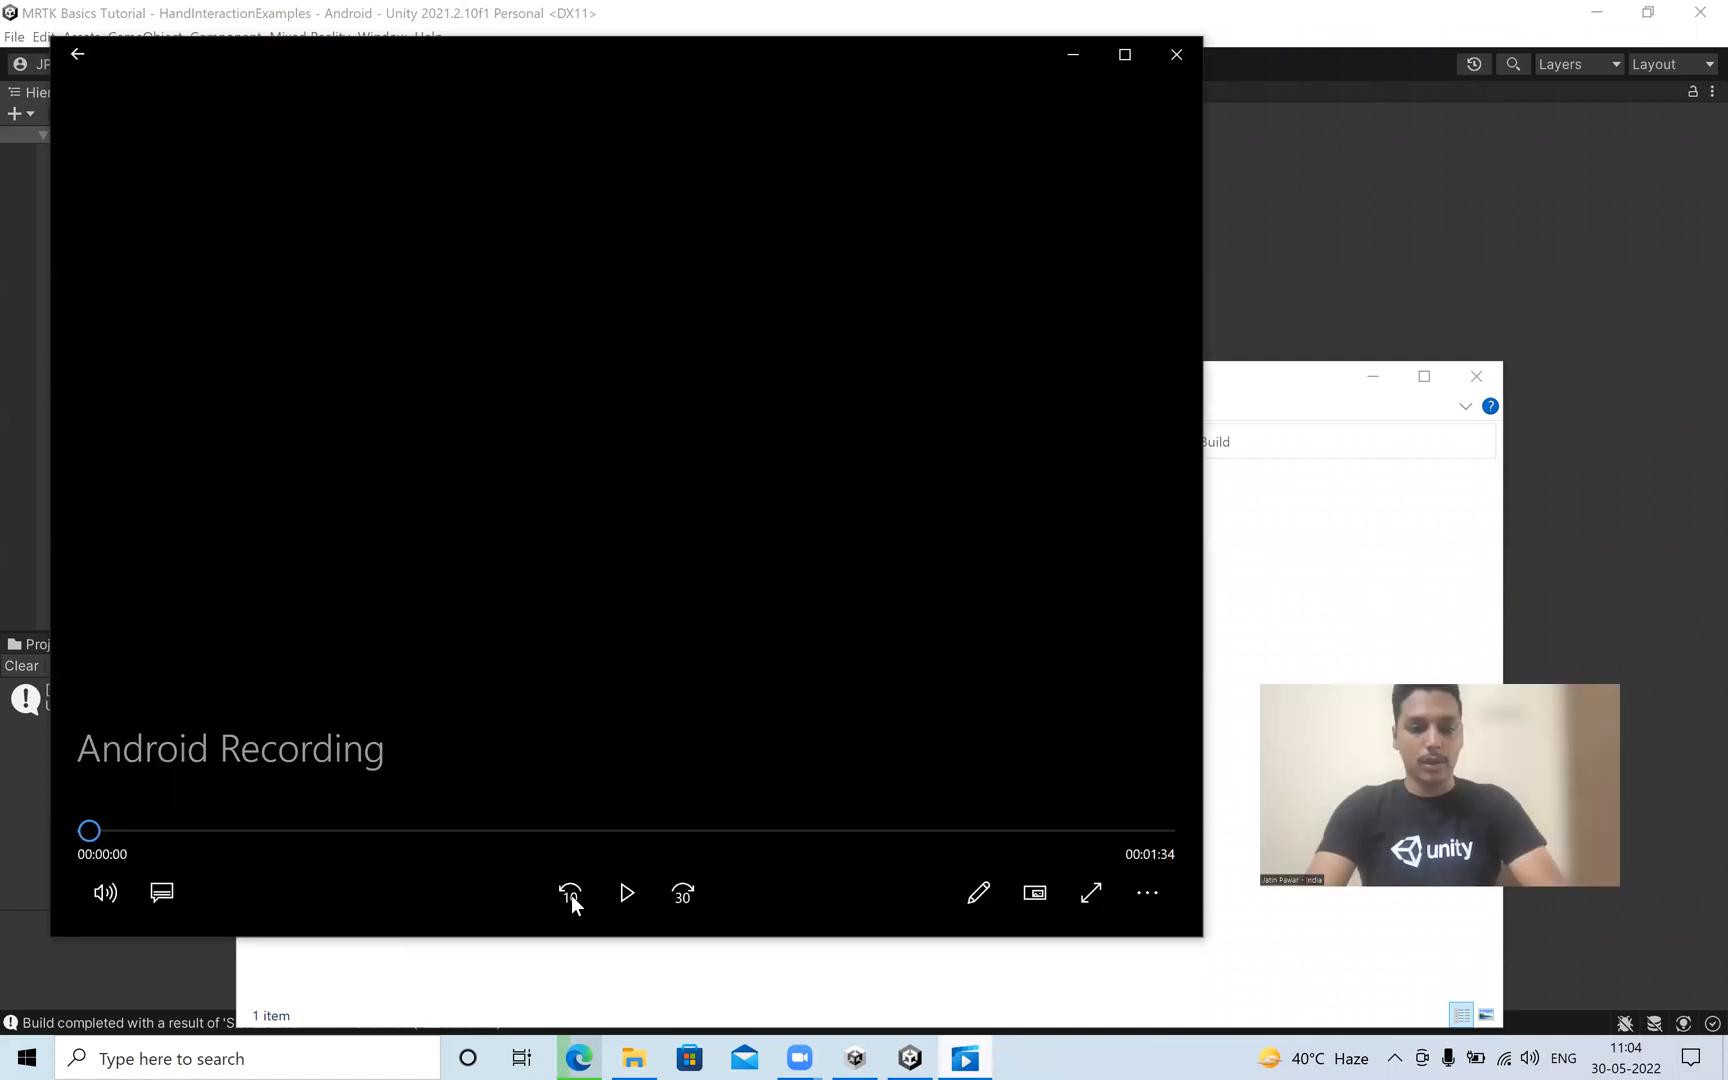
click(105, 892)
click(92, 818)
click(626, 891)
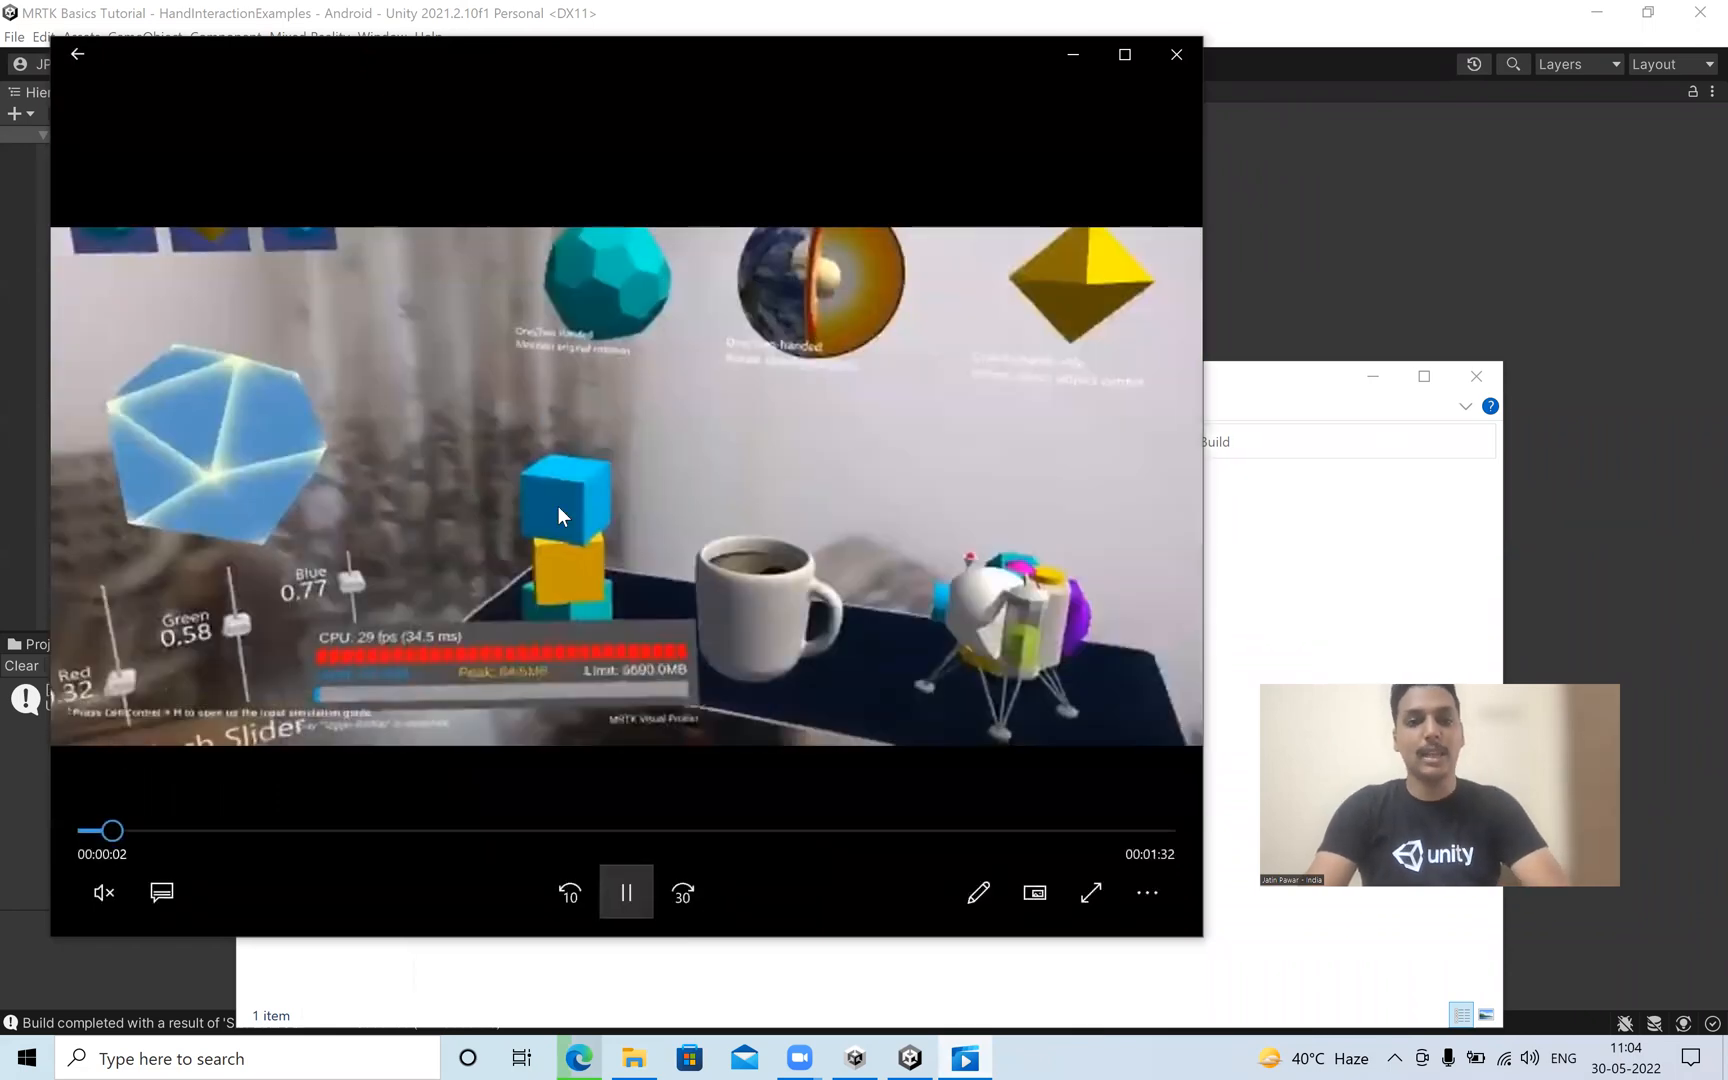
click(627, 893)
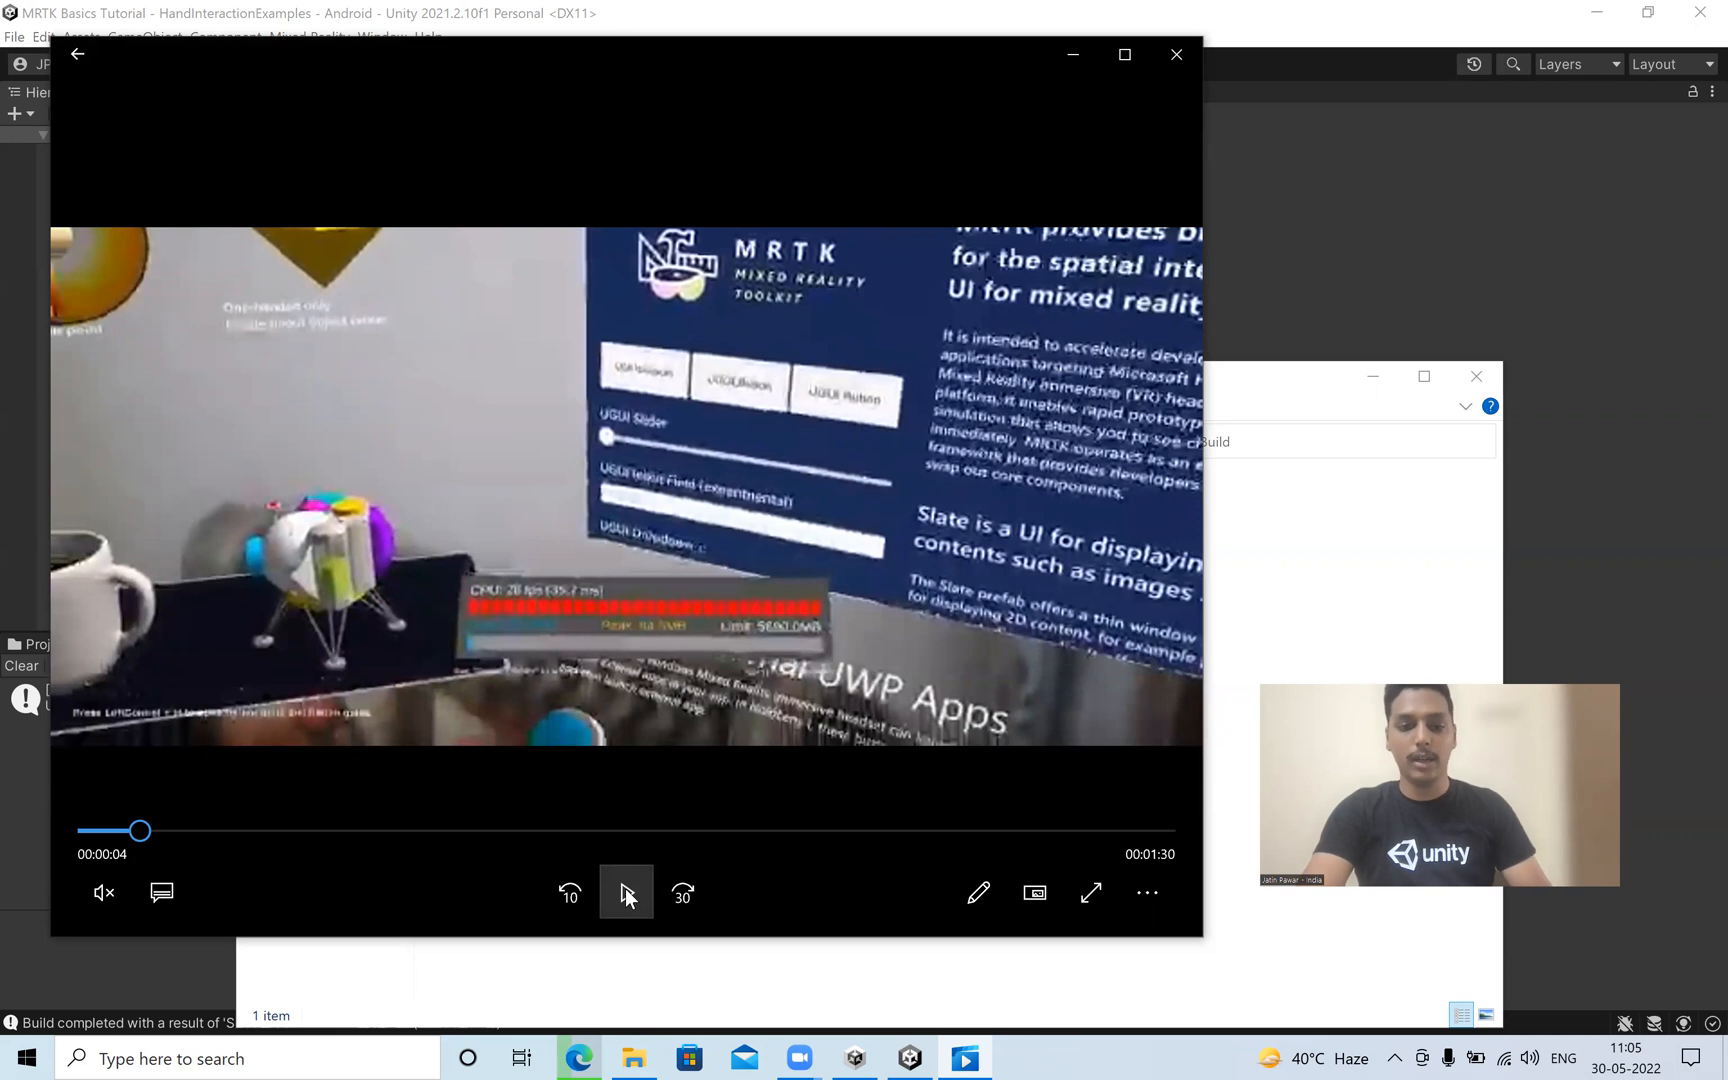
click(626, 892)
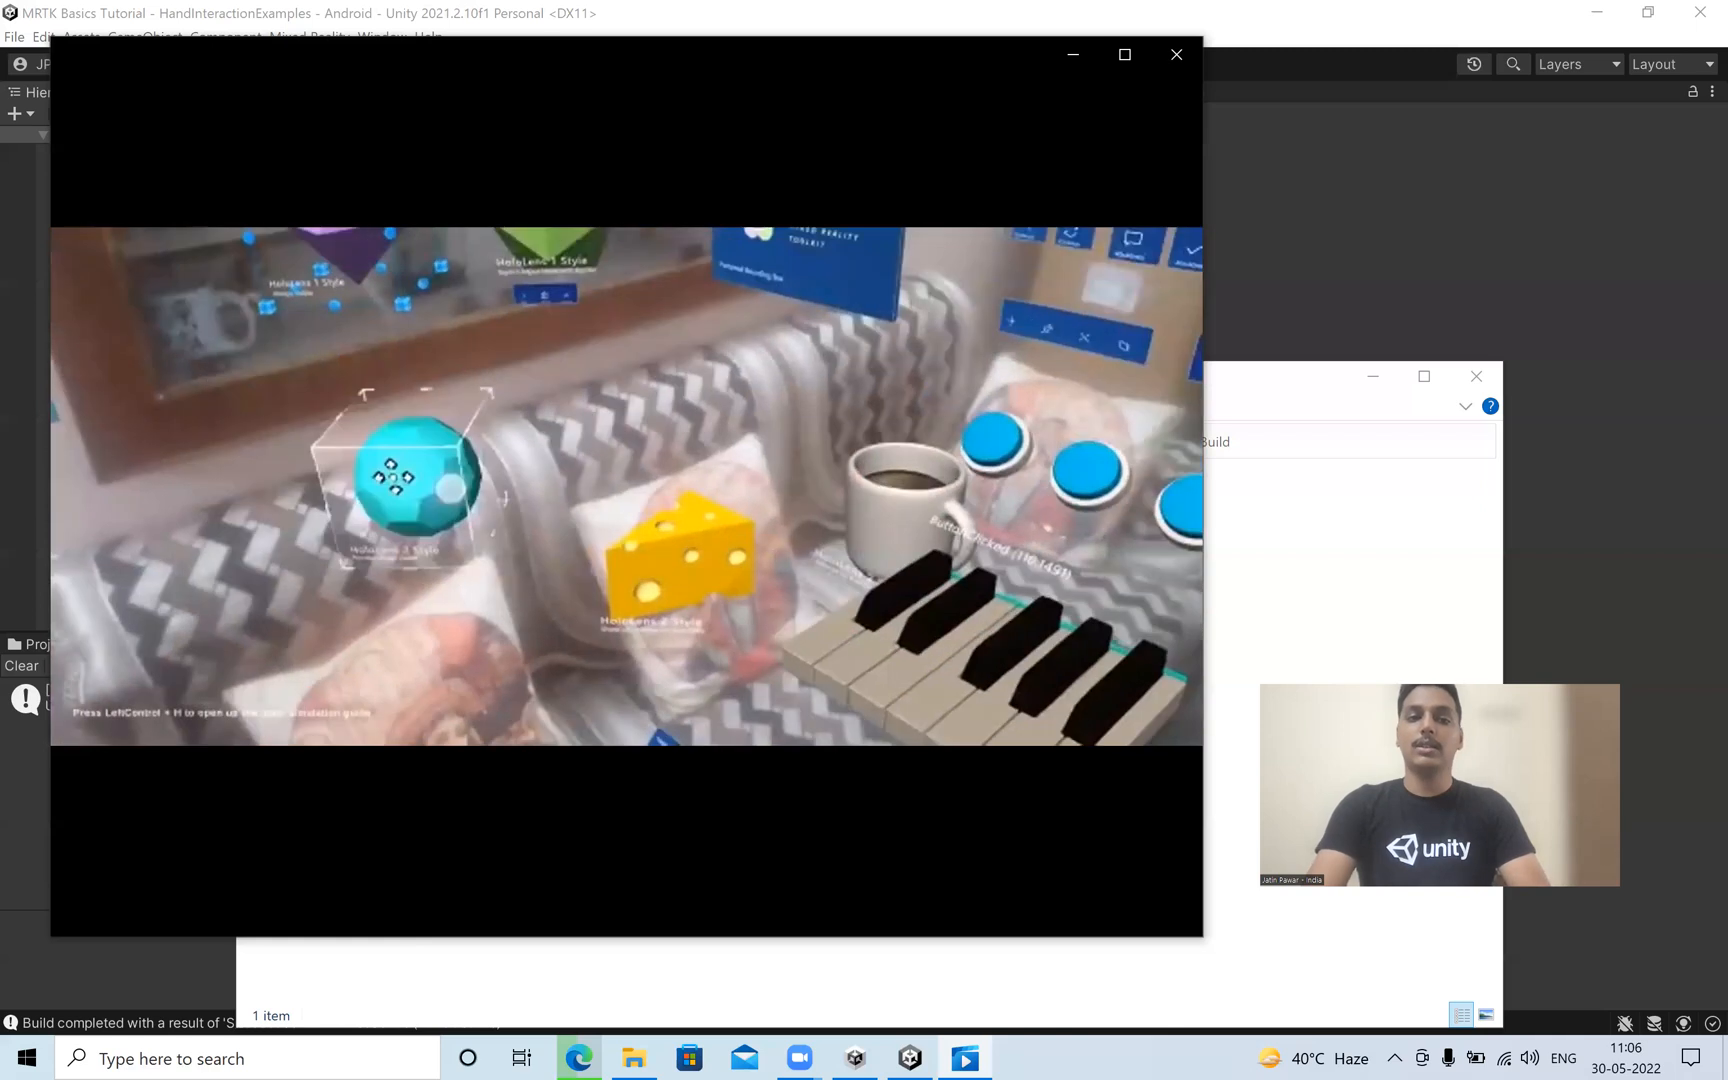
mouse_move(483, 512)
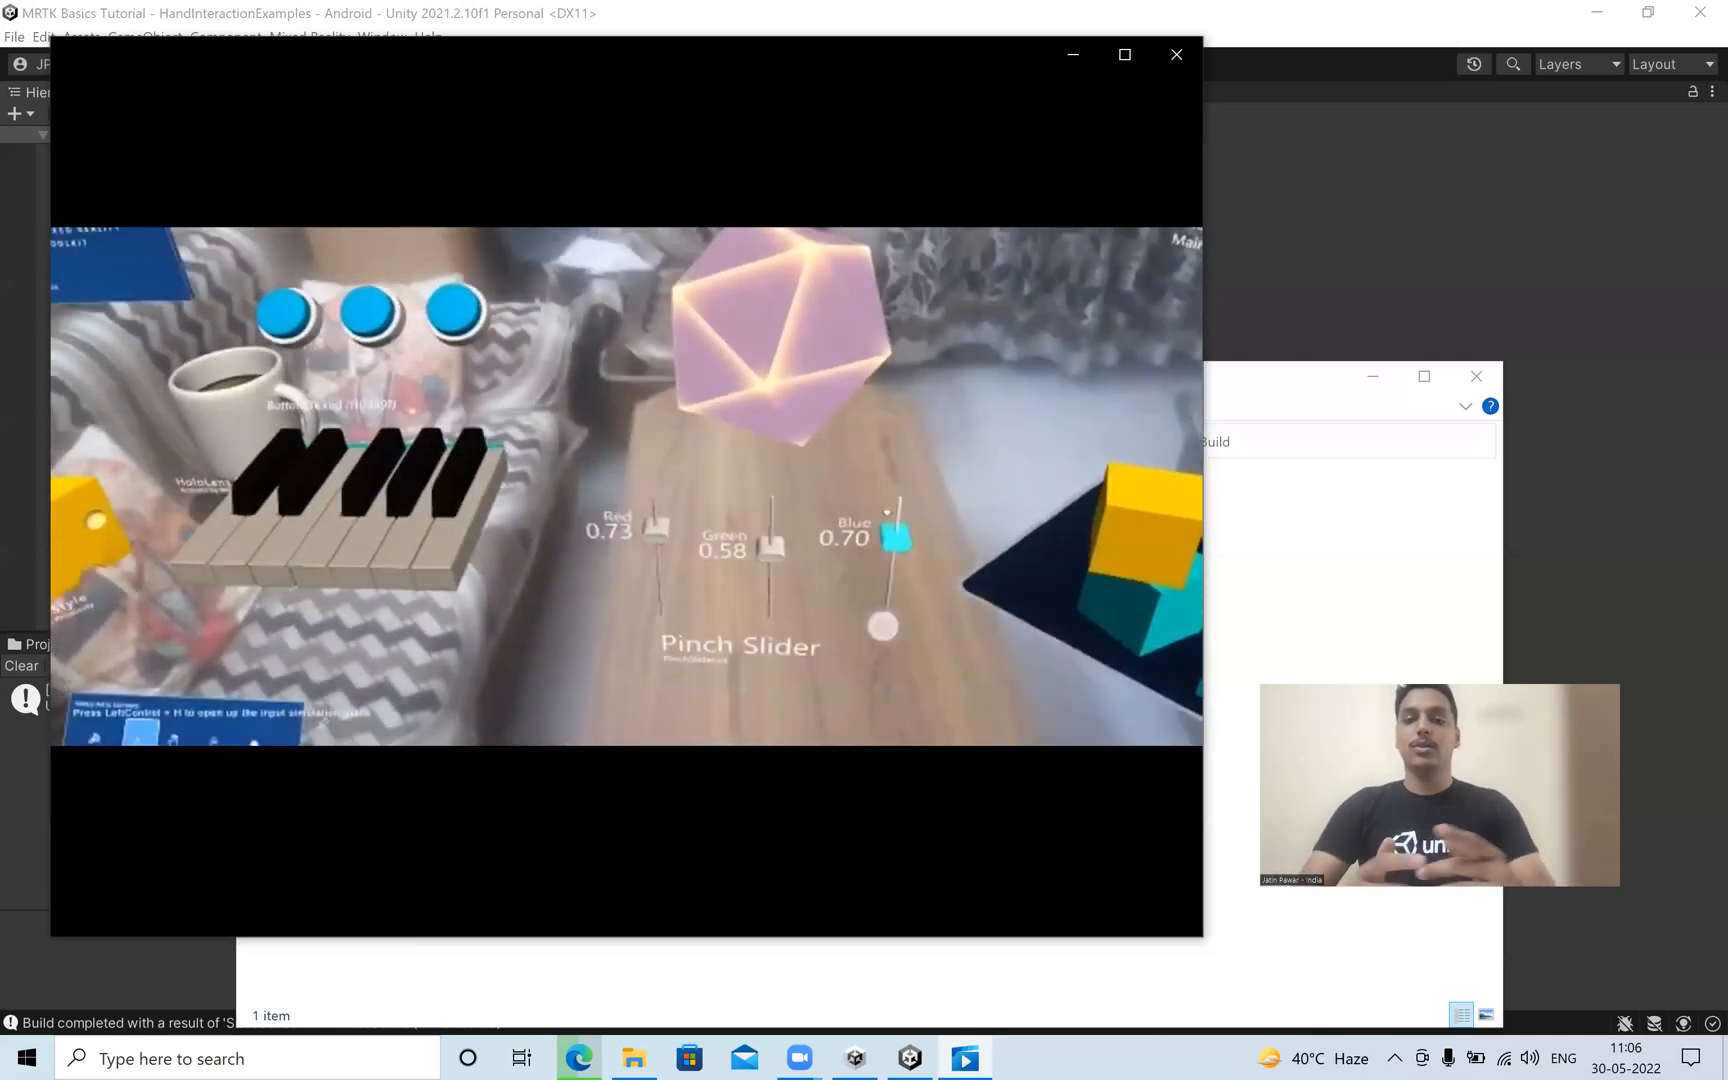
mouse_move(876, 309)
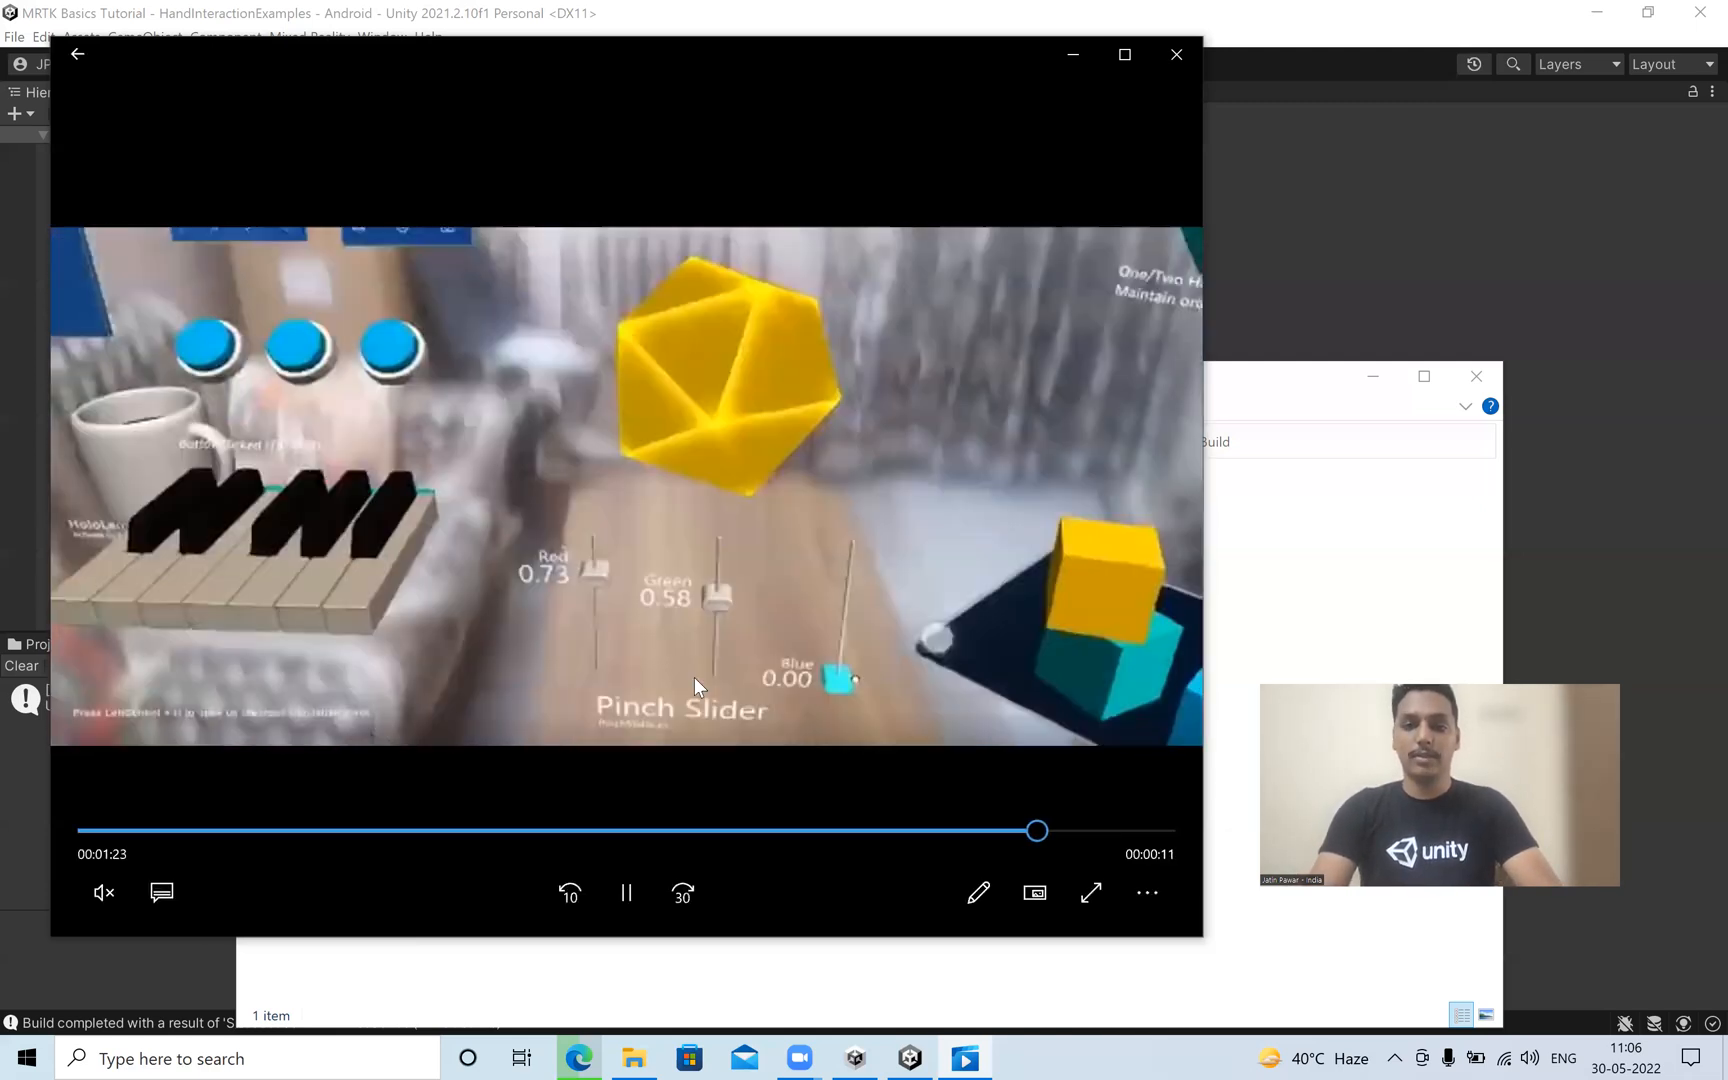
click(959, 310)
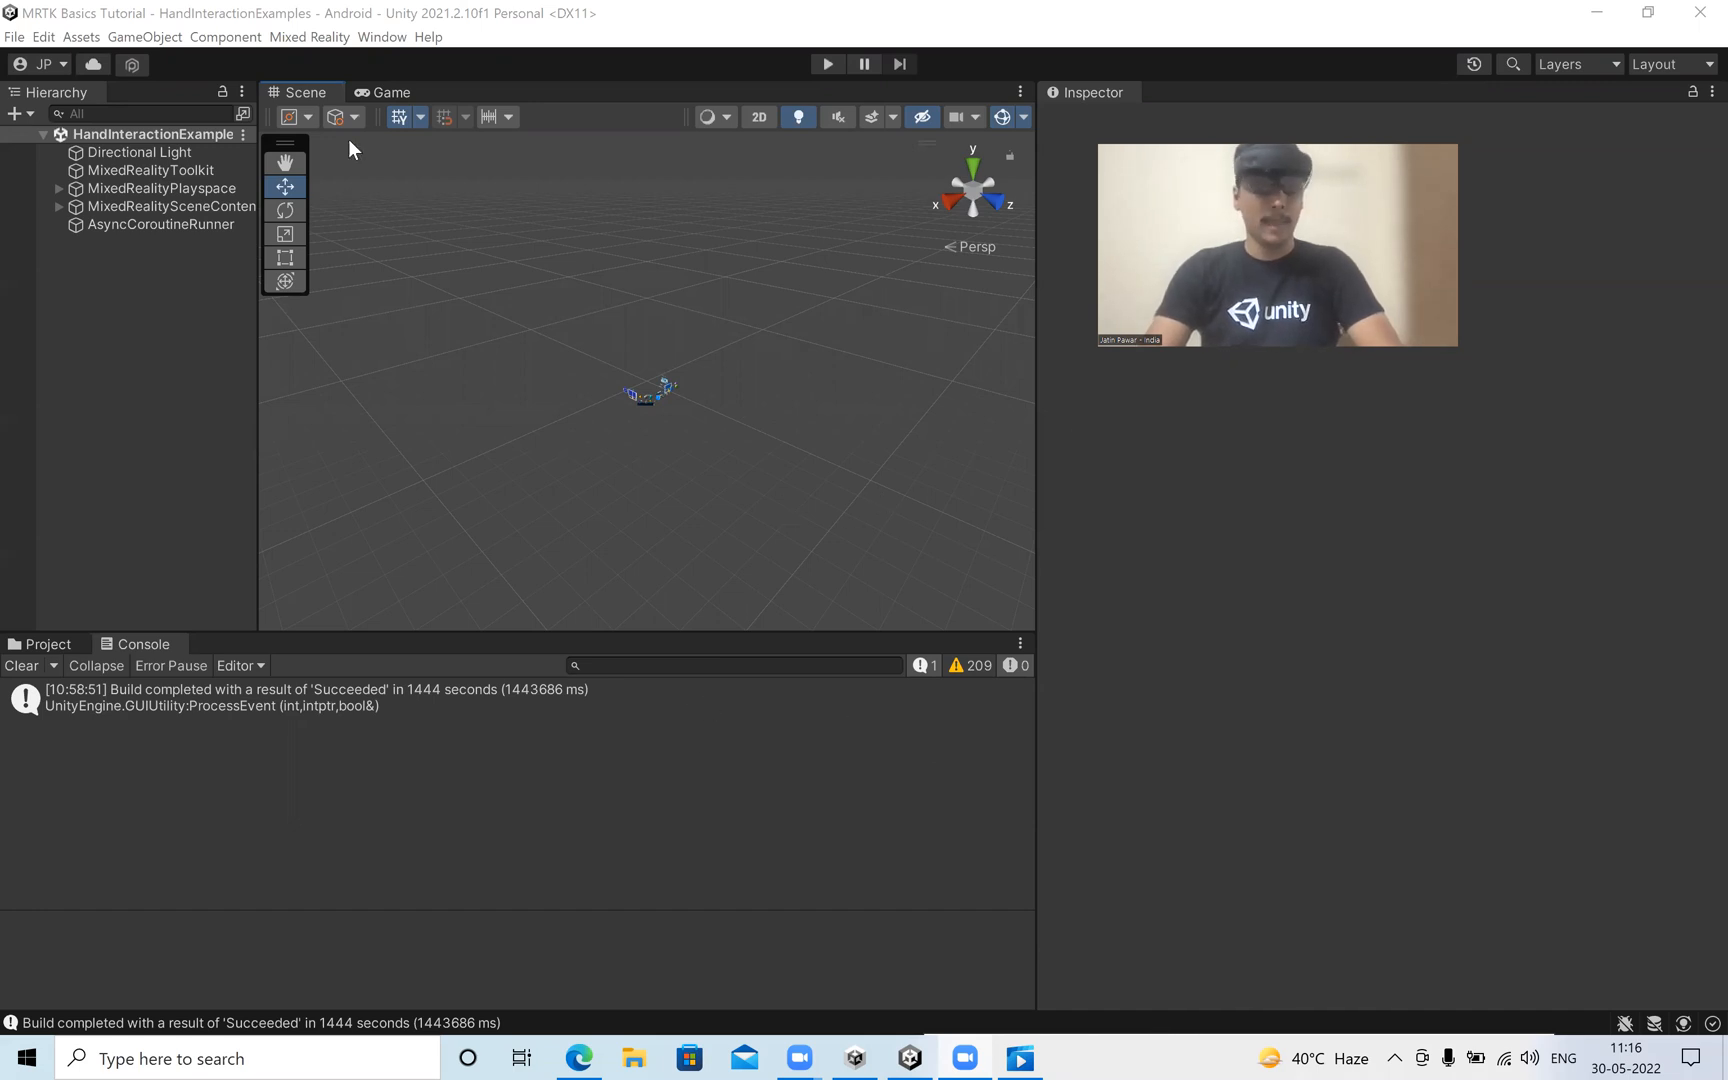
Open the Holographic Remoting for Play Mode settings window from the Mixed Reality remoting tools.
click(303, 38)
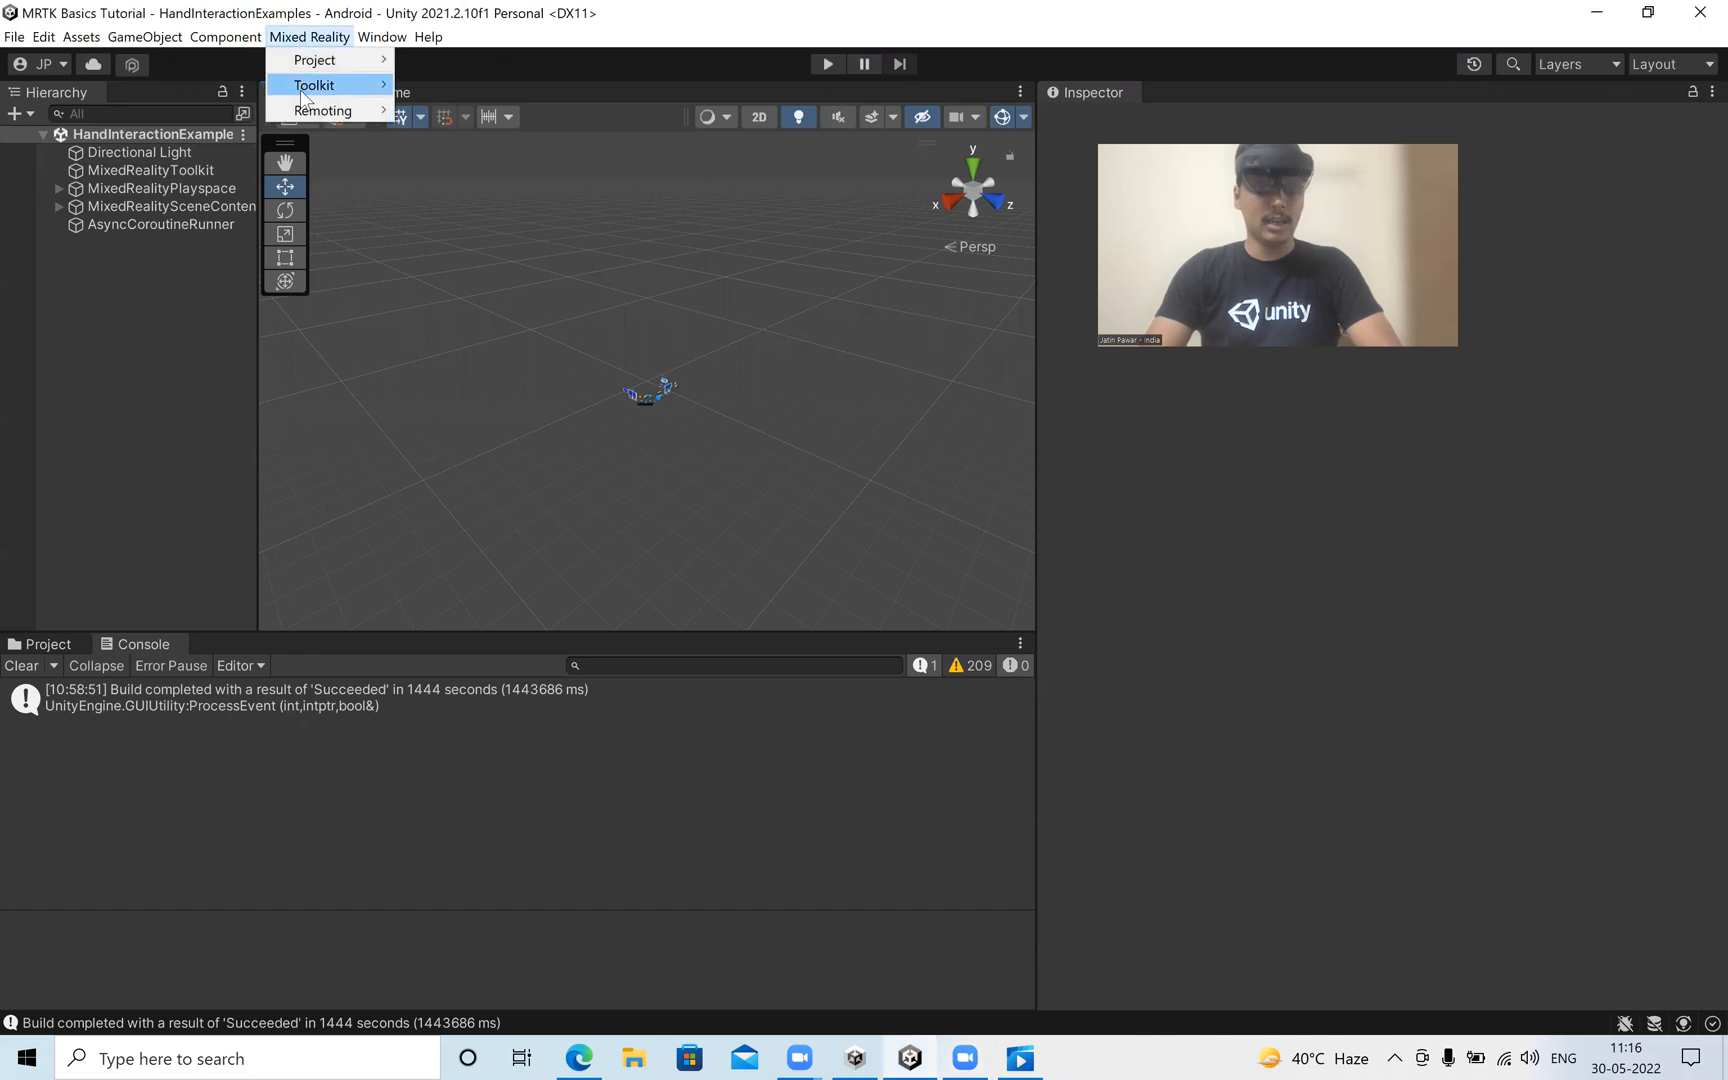
mouse_move(310, 118)
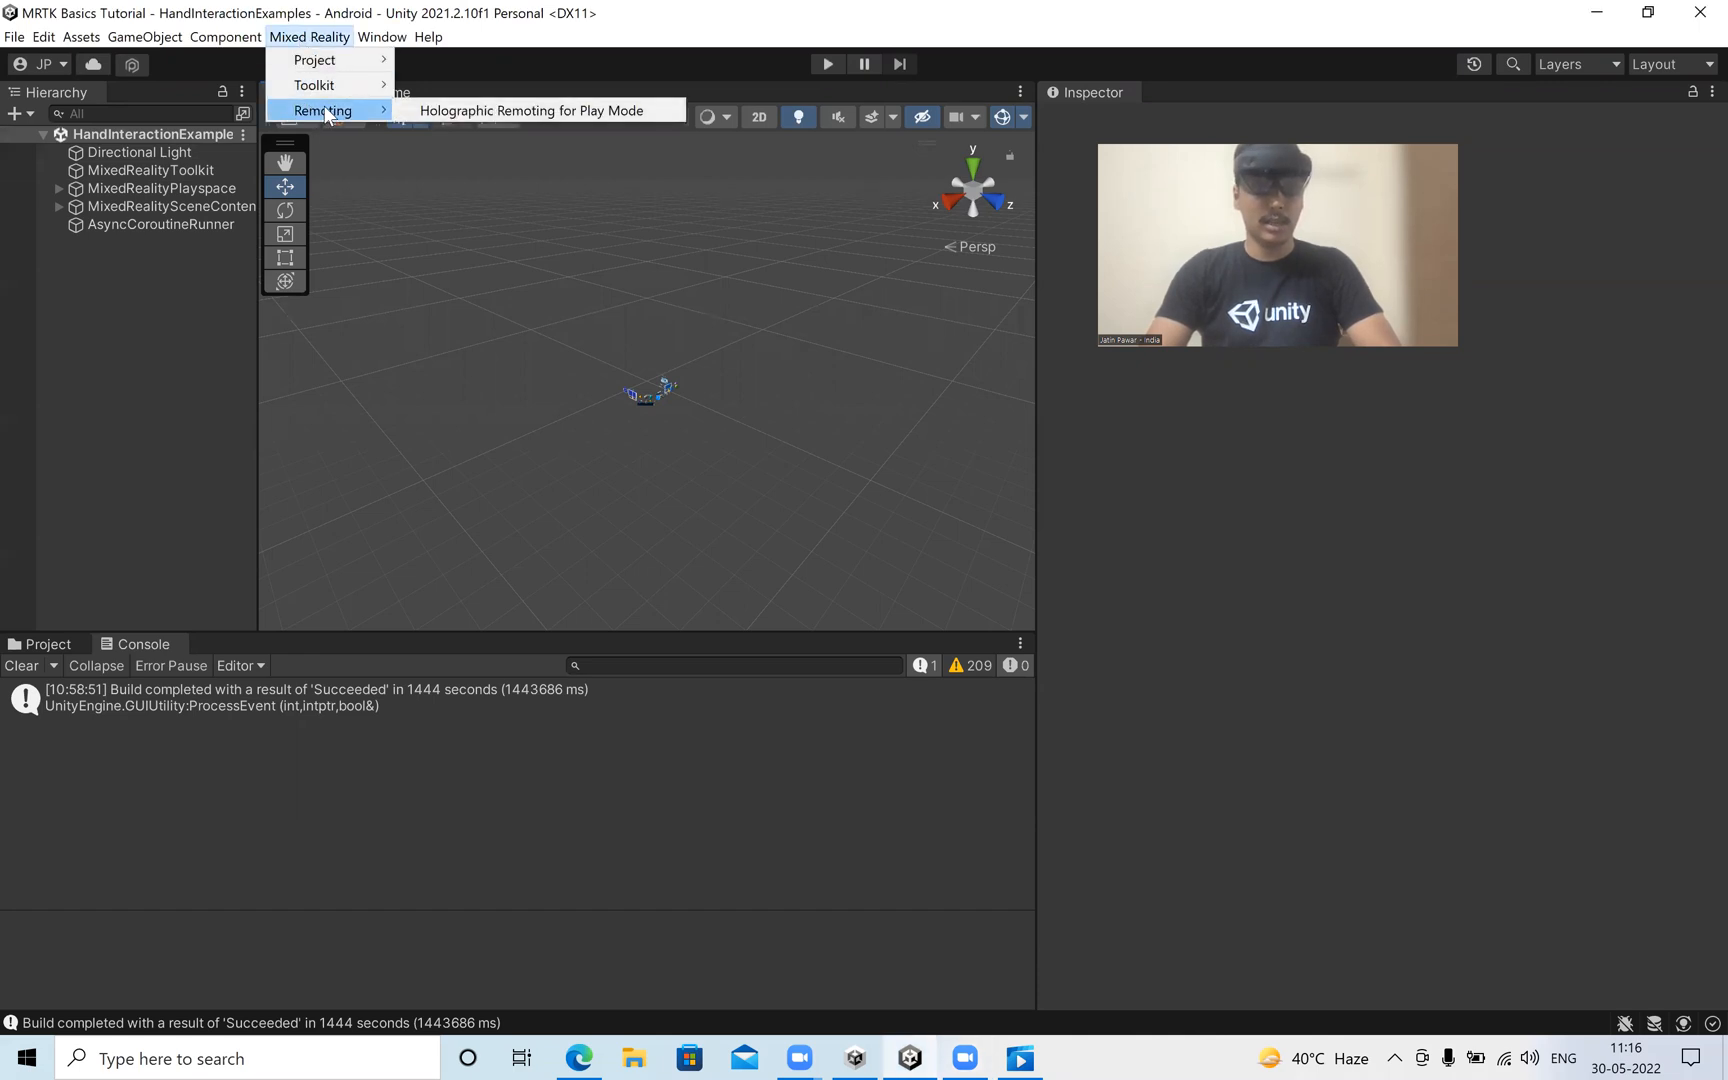
click(427, 109)
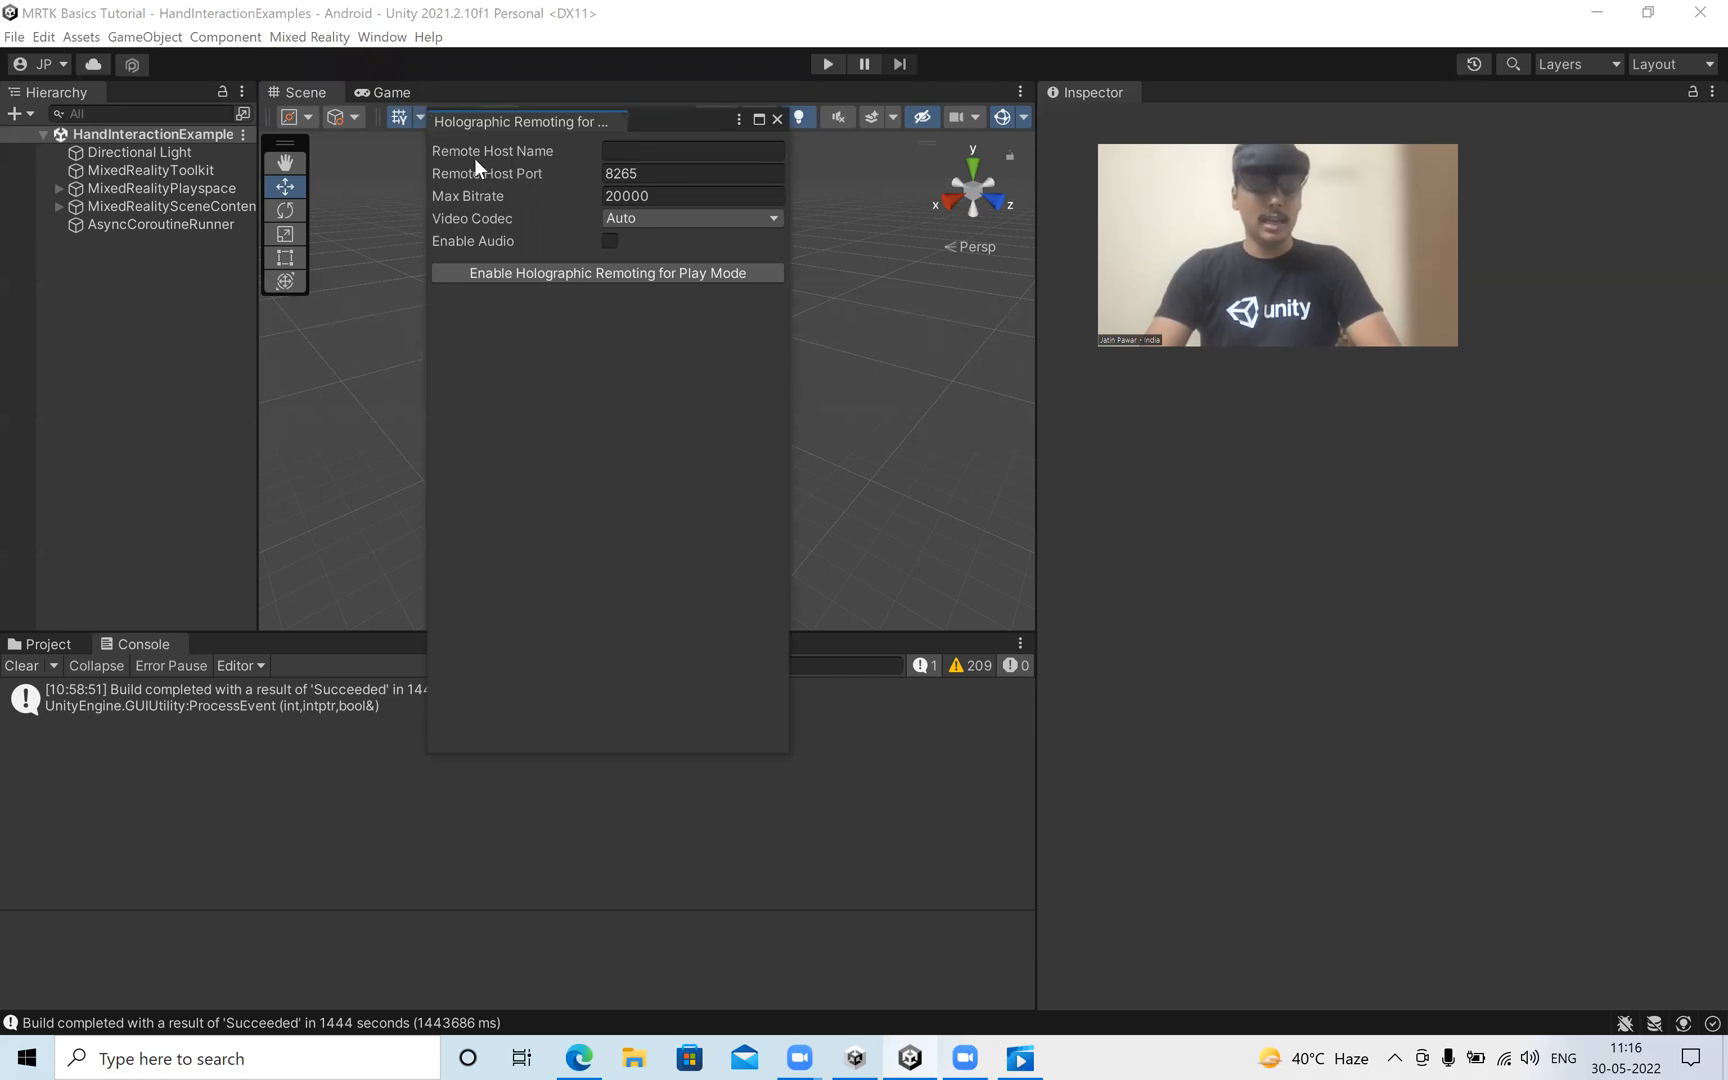
mouse_move(474, 157)
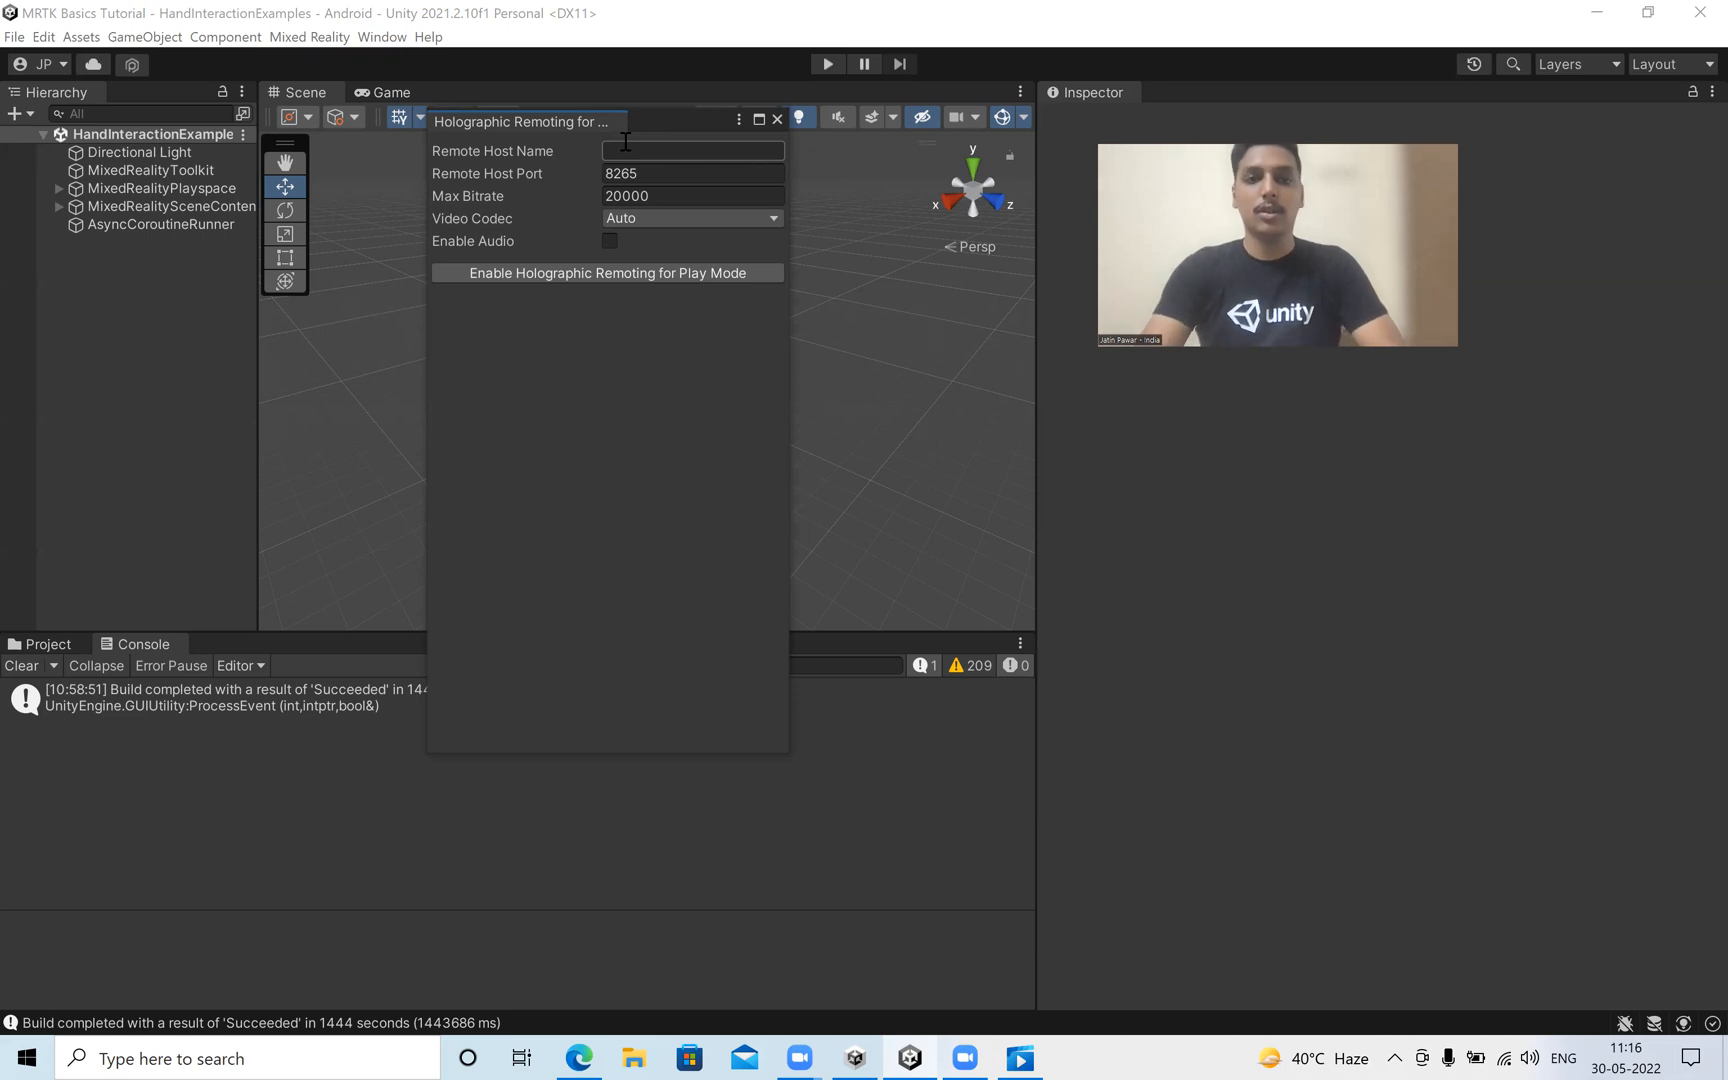
Switch to the video player and review the Holographic Remoting video from finding the app in All Apps to its connection IP address.
click(1020, 1052)
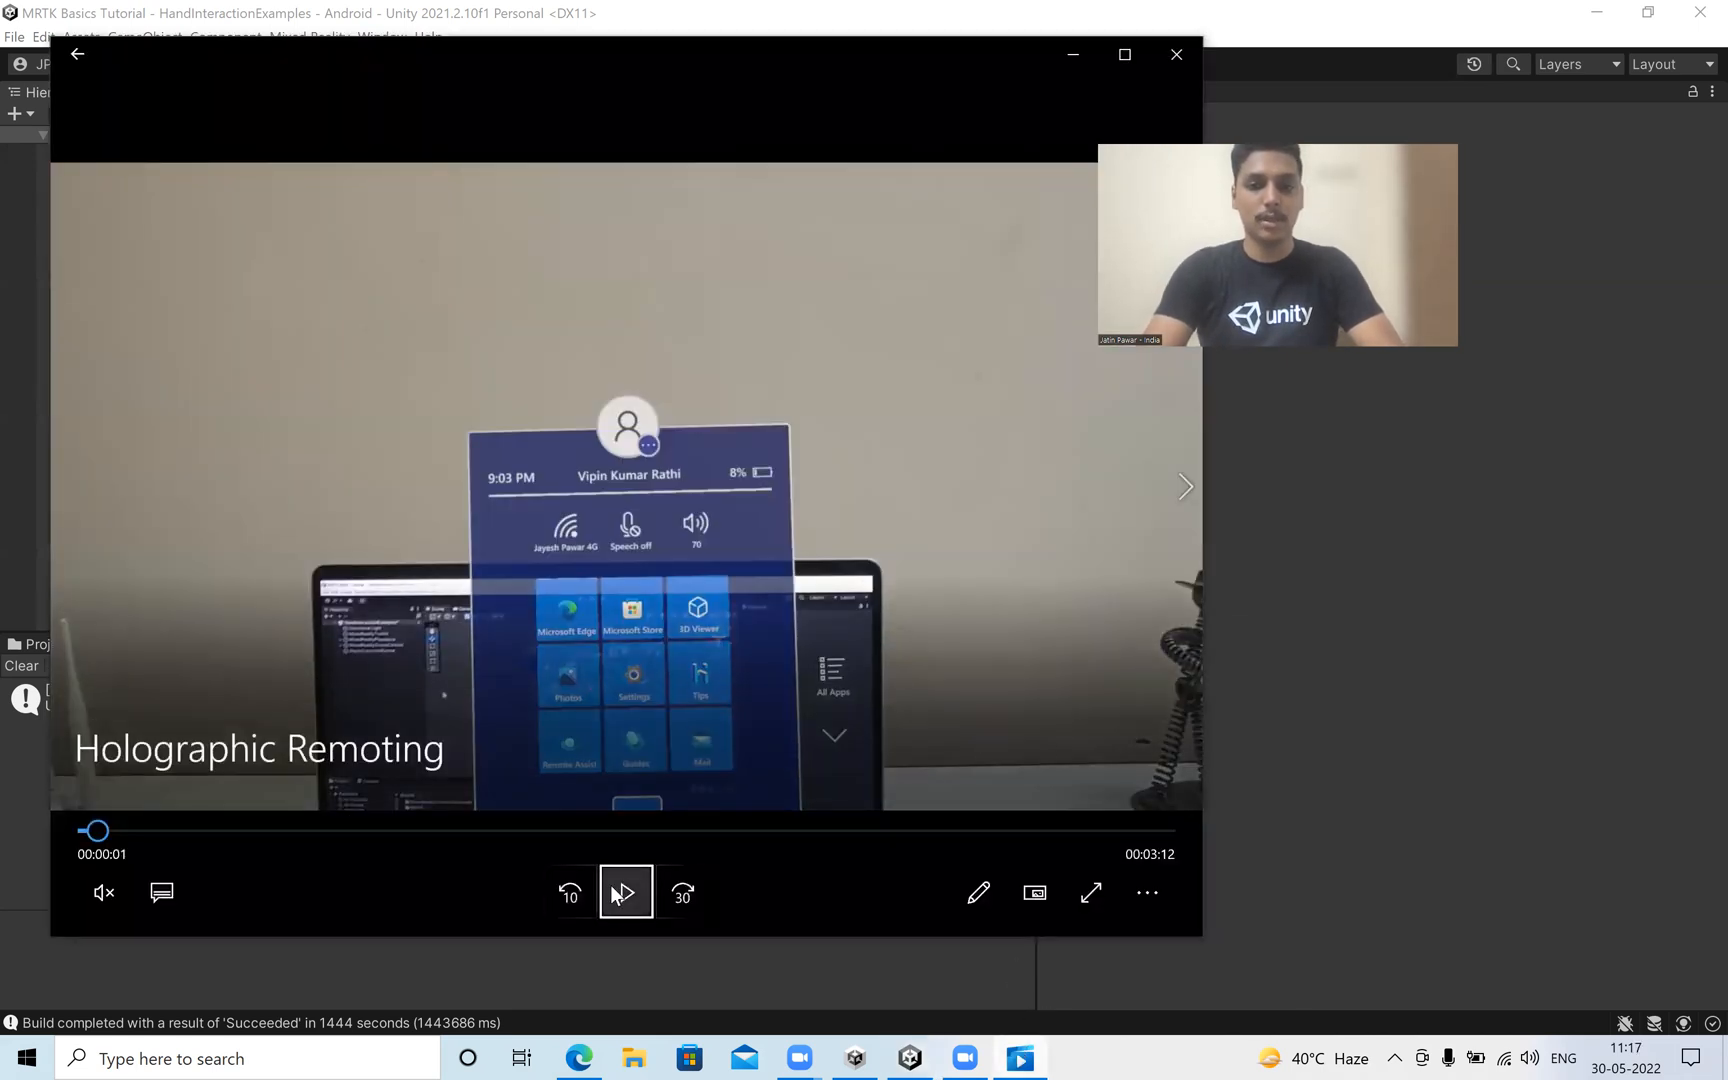
click(616, 892)
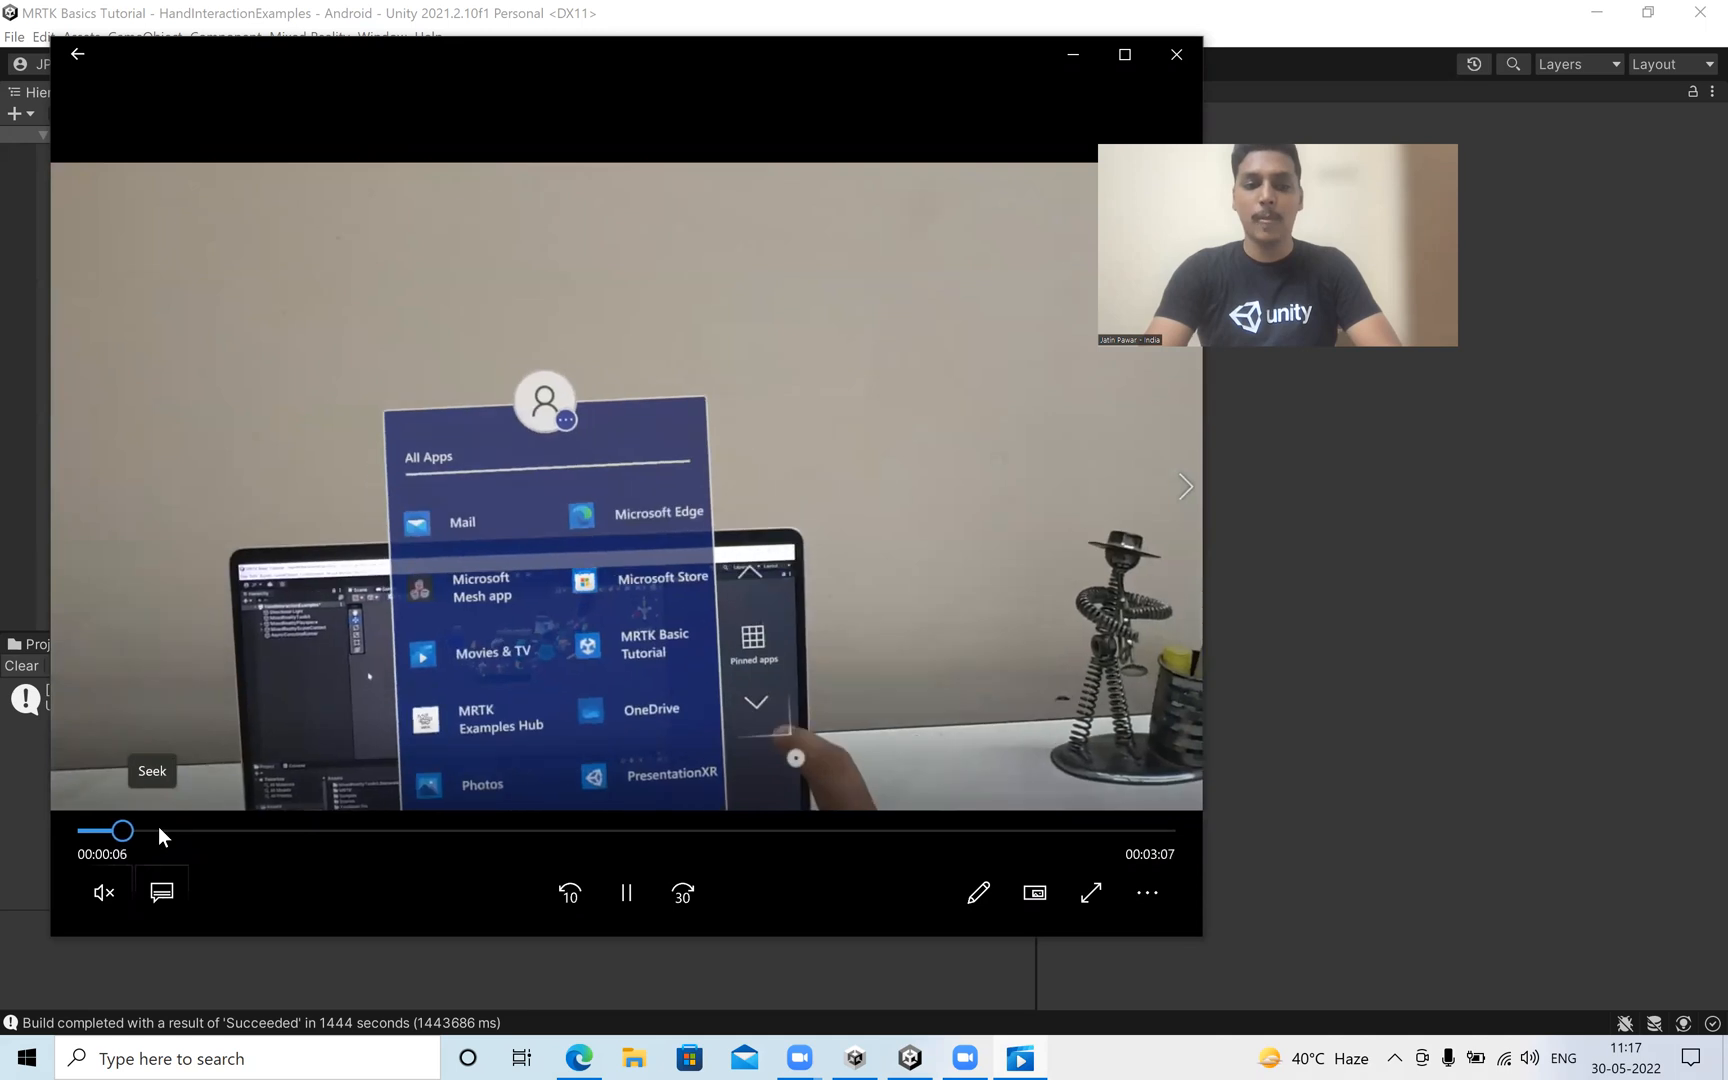
click(634, 913)
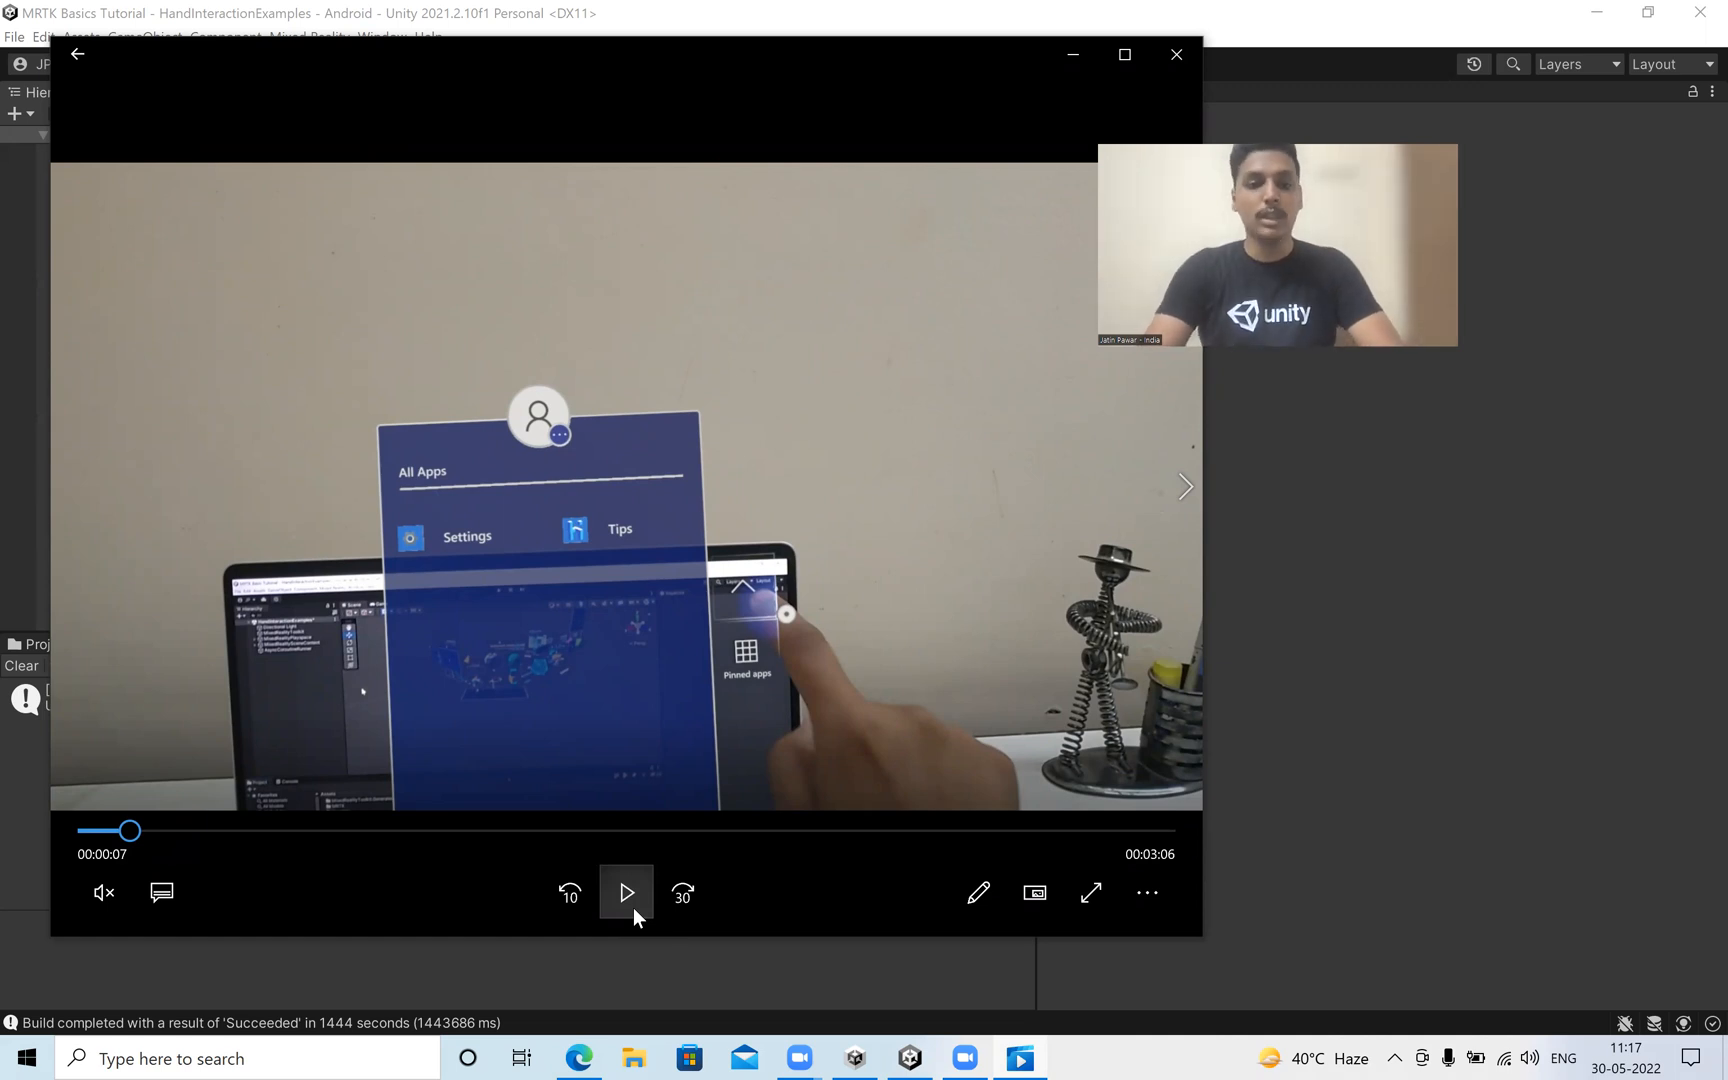
click(633, 907)
click(193, 831)
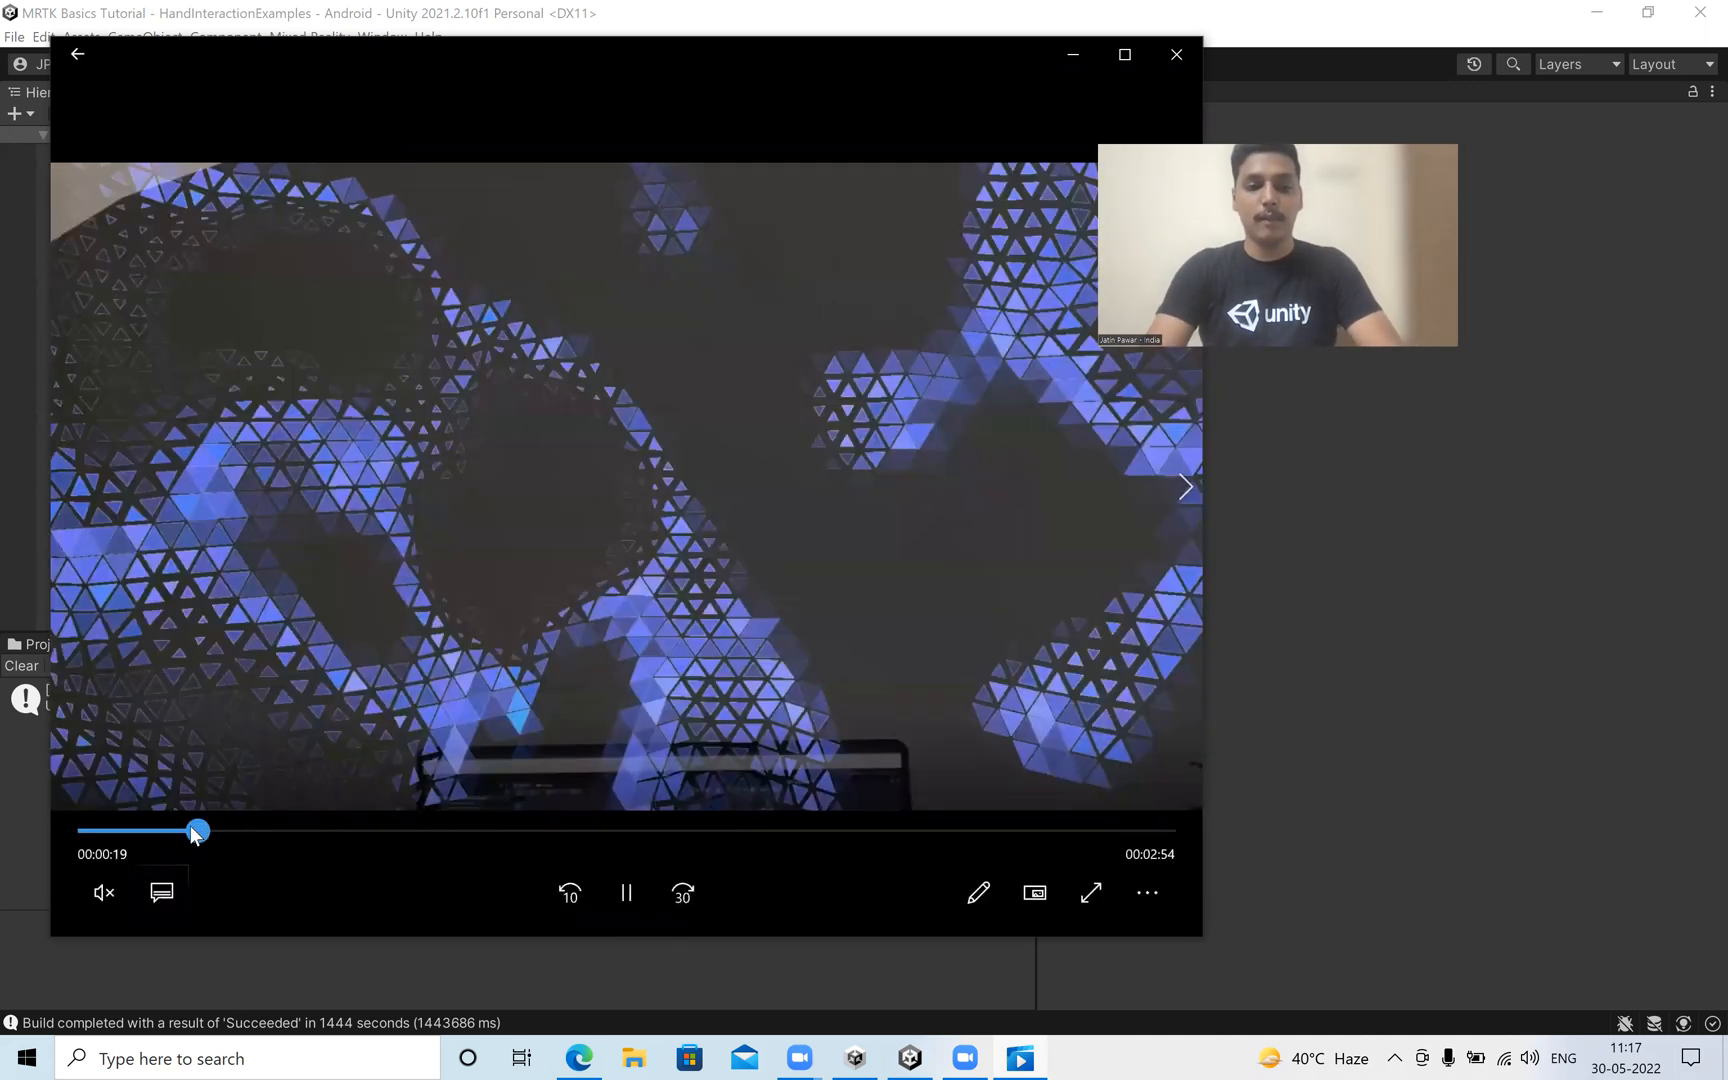
click(161, 830)
click(147, 831)
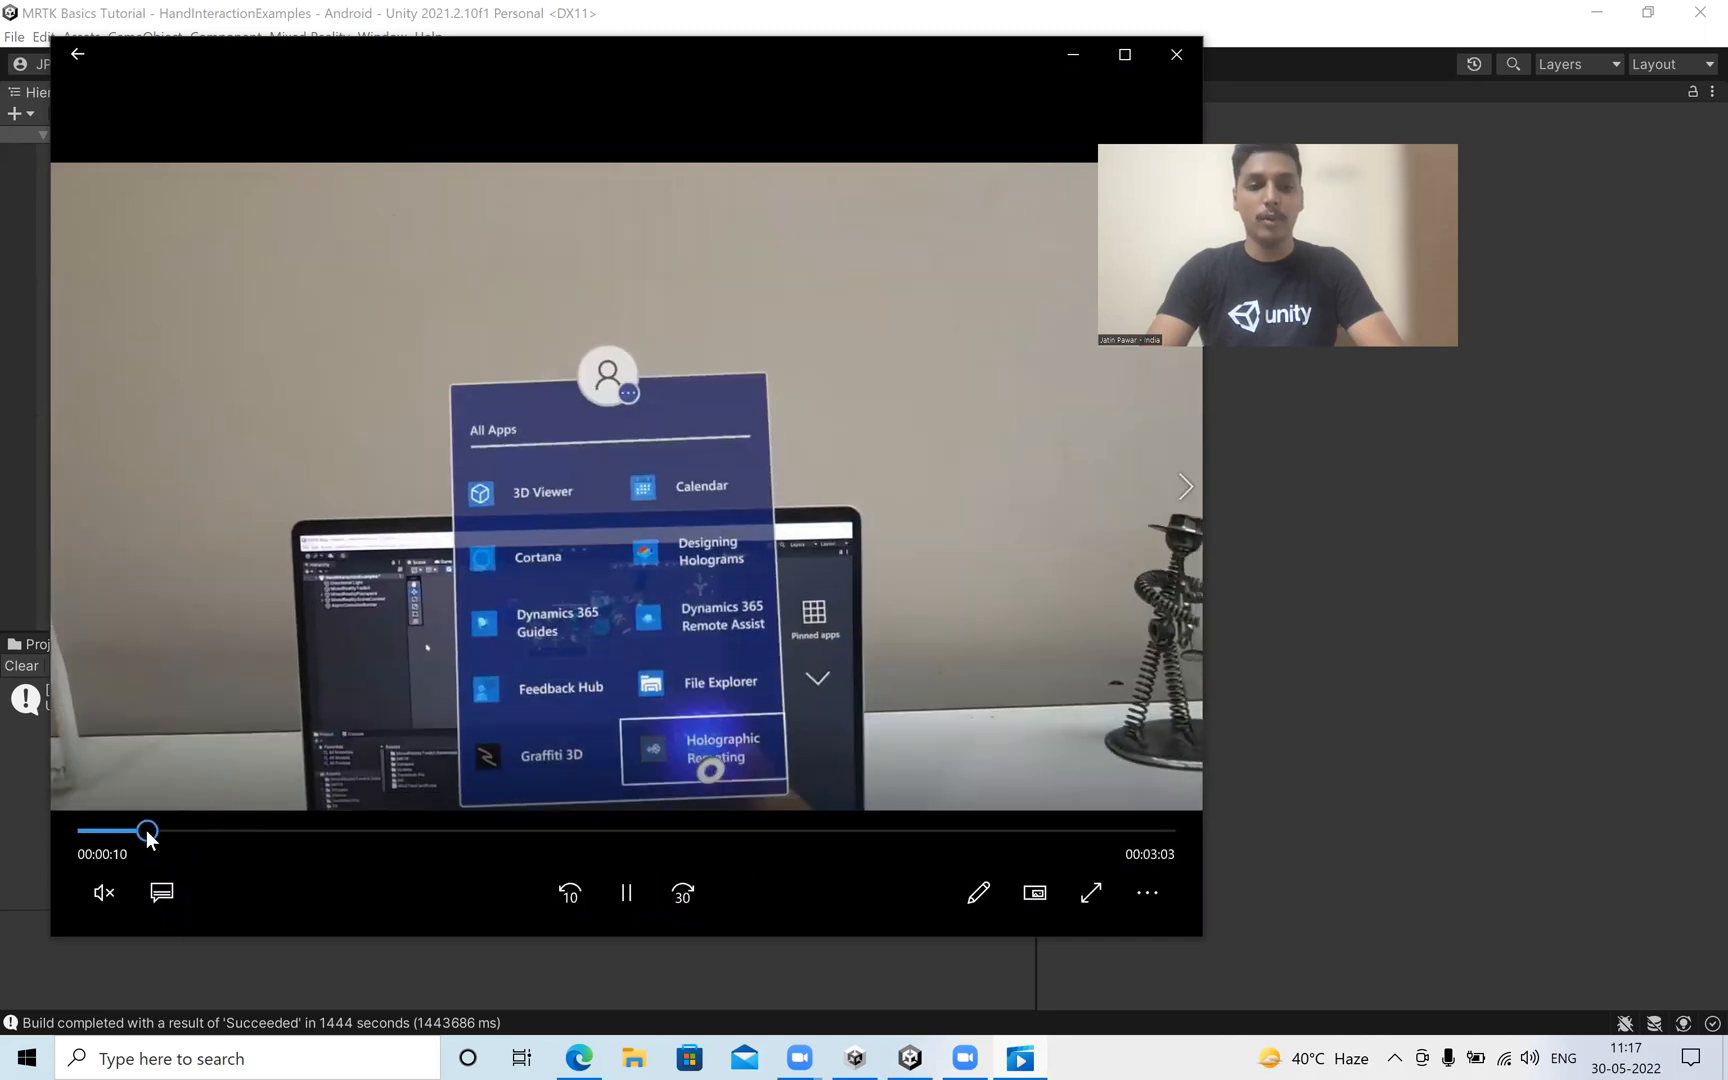
click(139, 720)
click(137, 831)
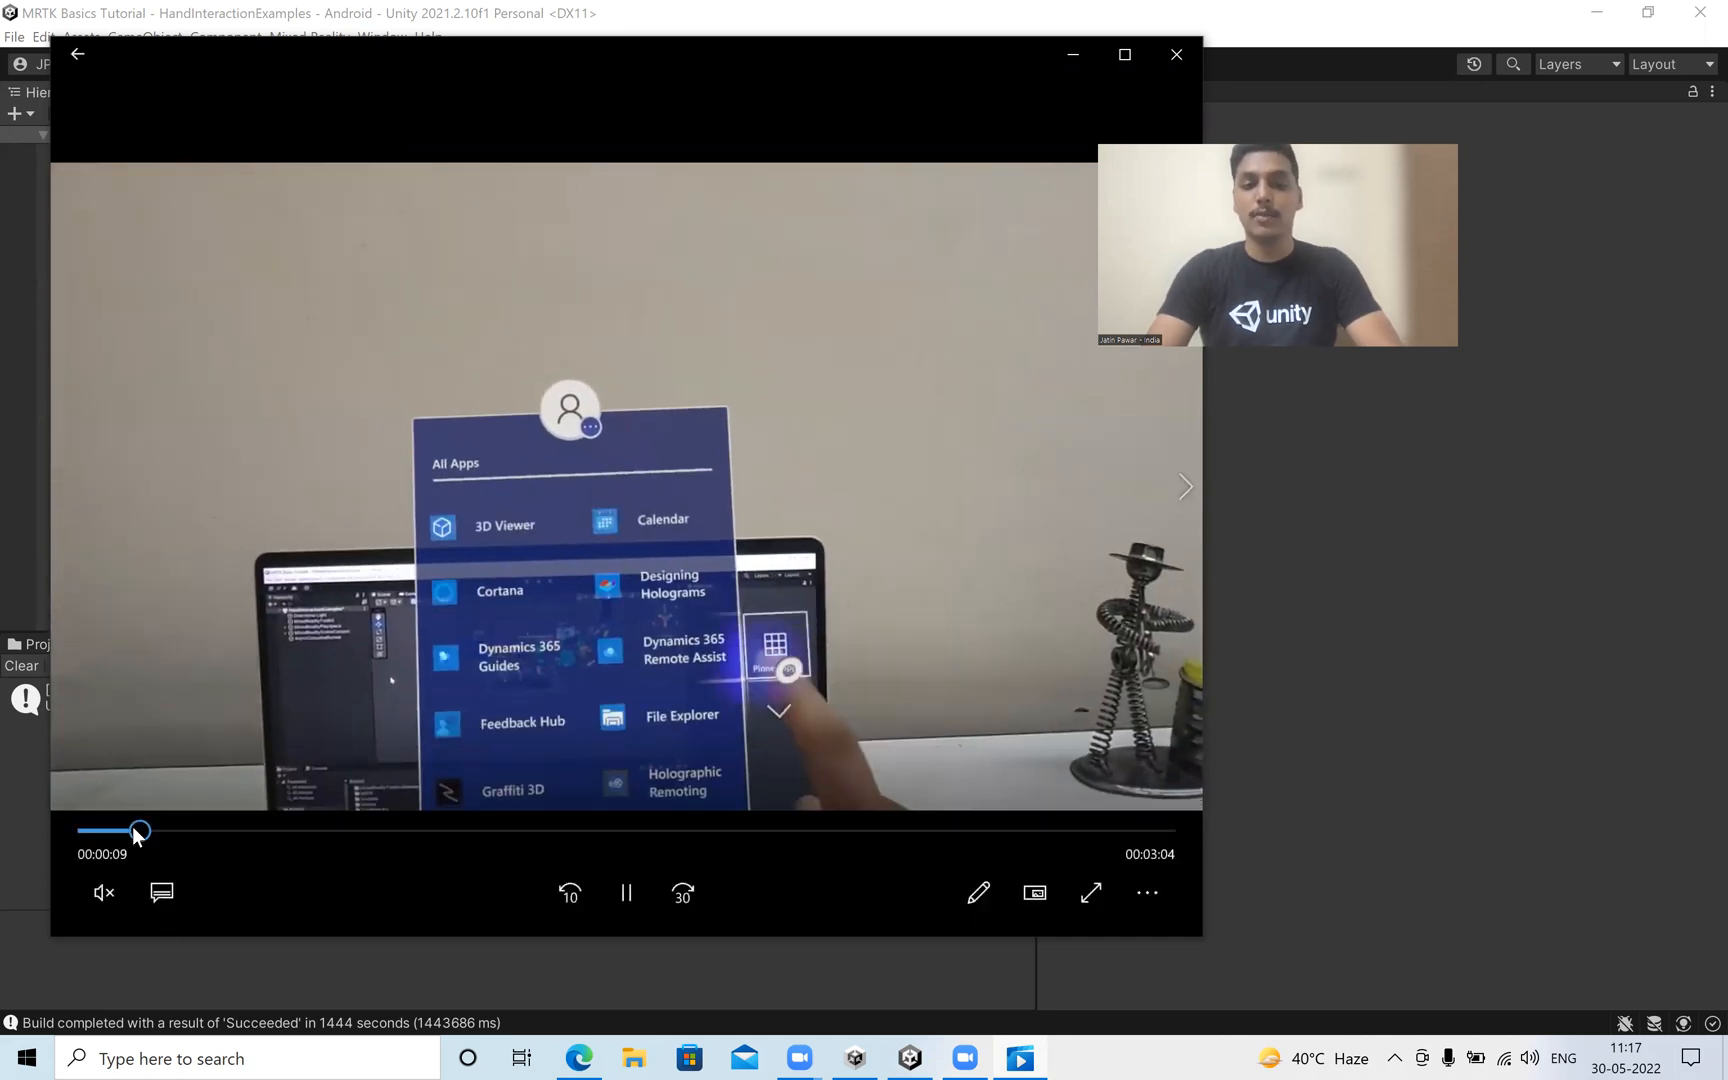
key(space)
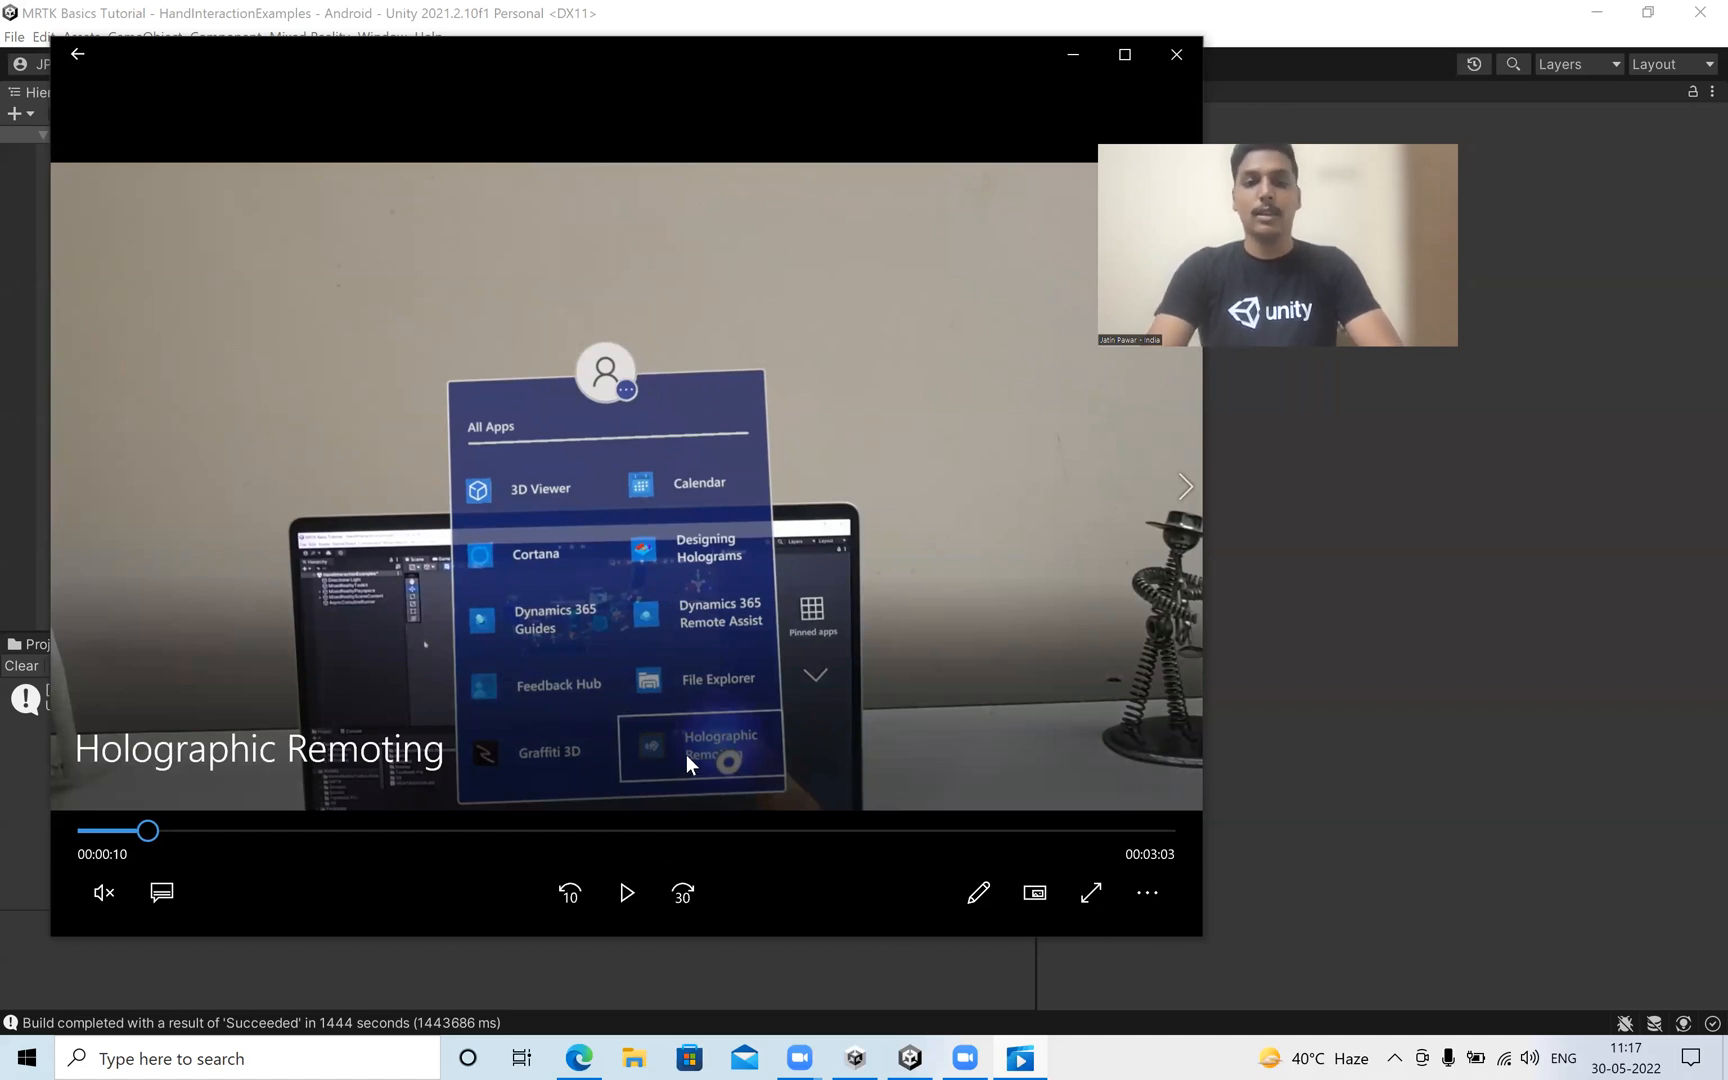
click(686, 755)
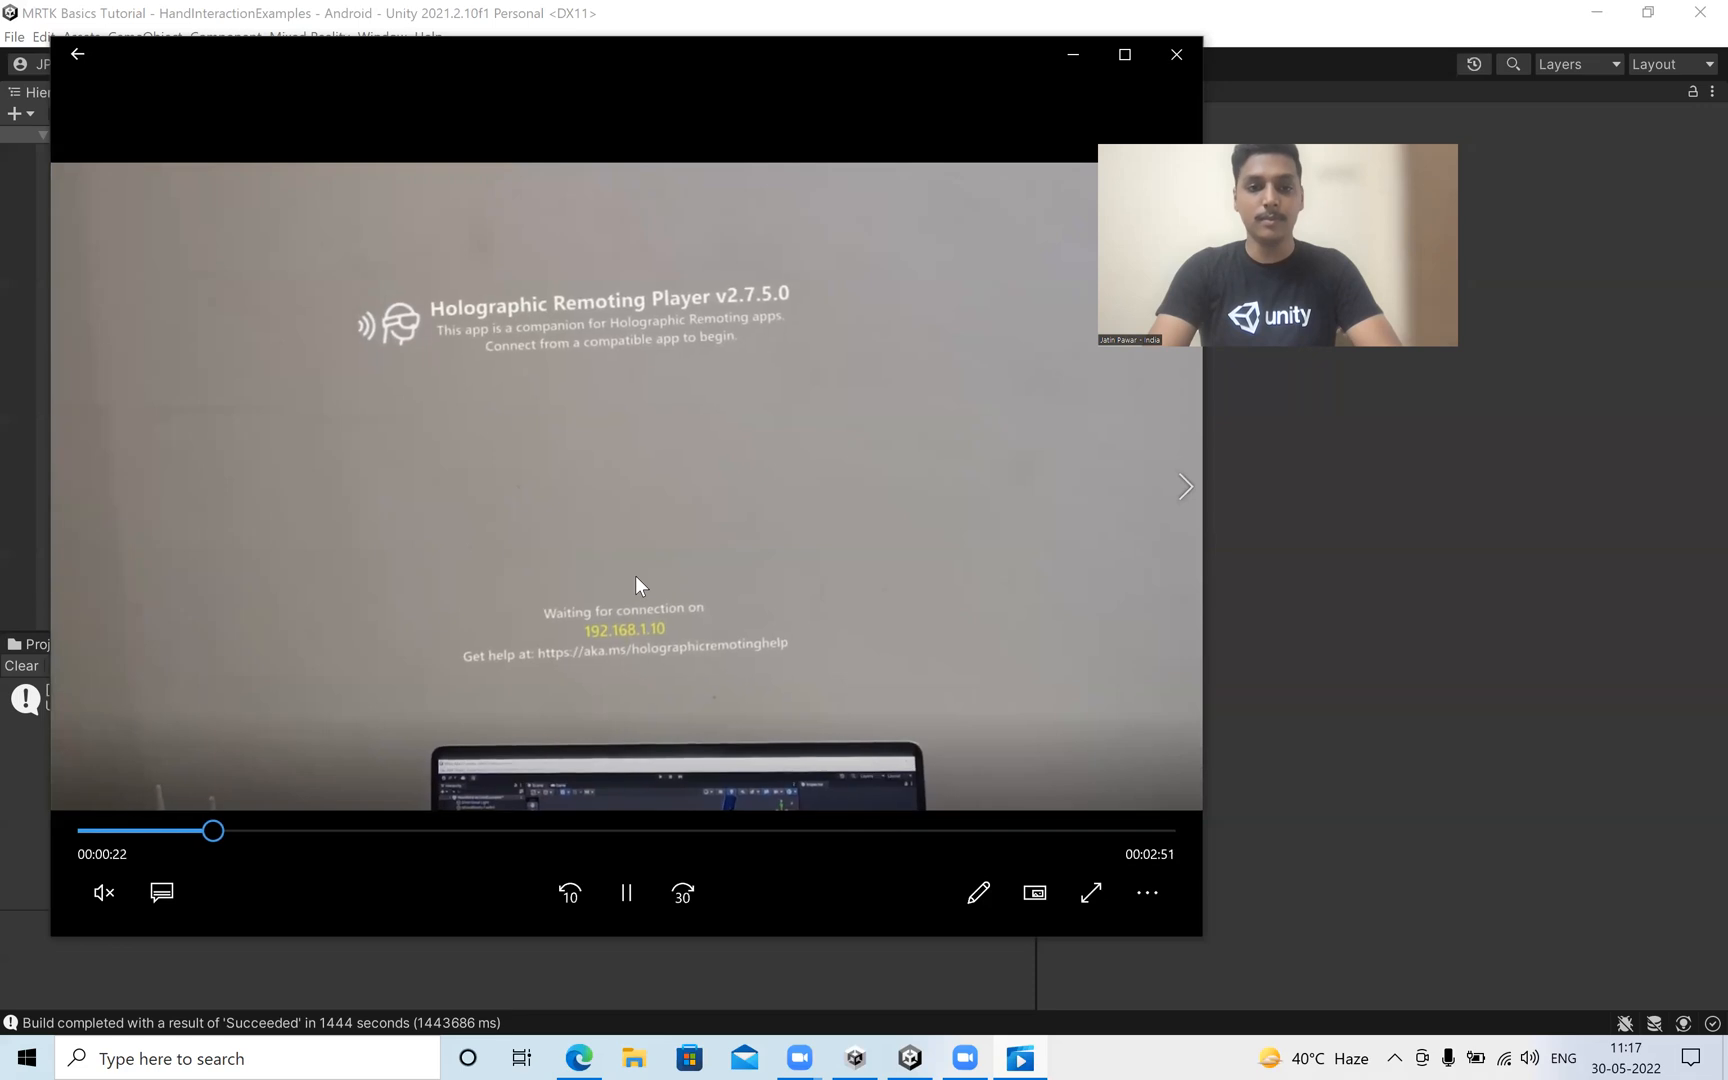
click(608, 591)
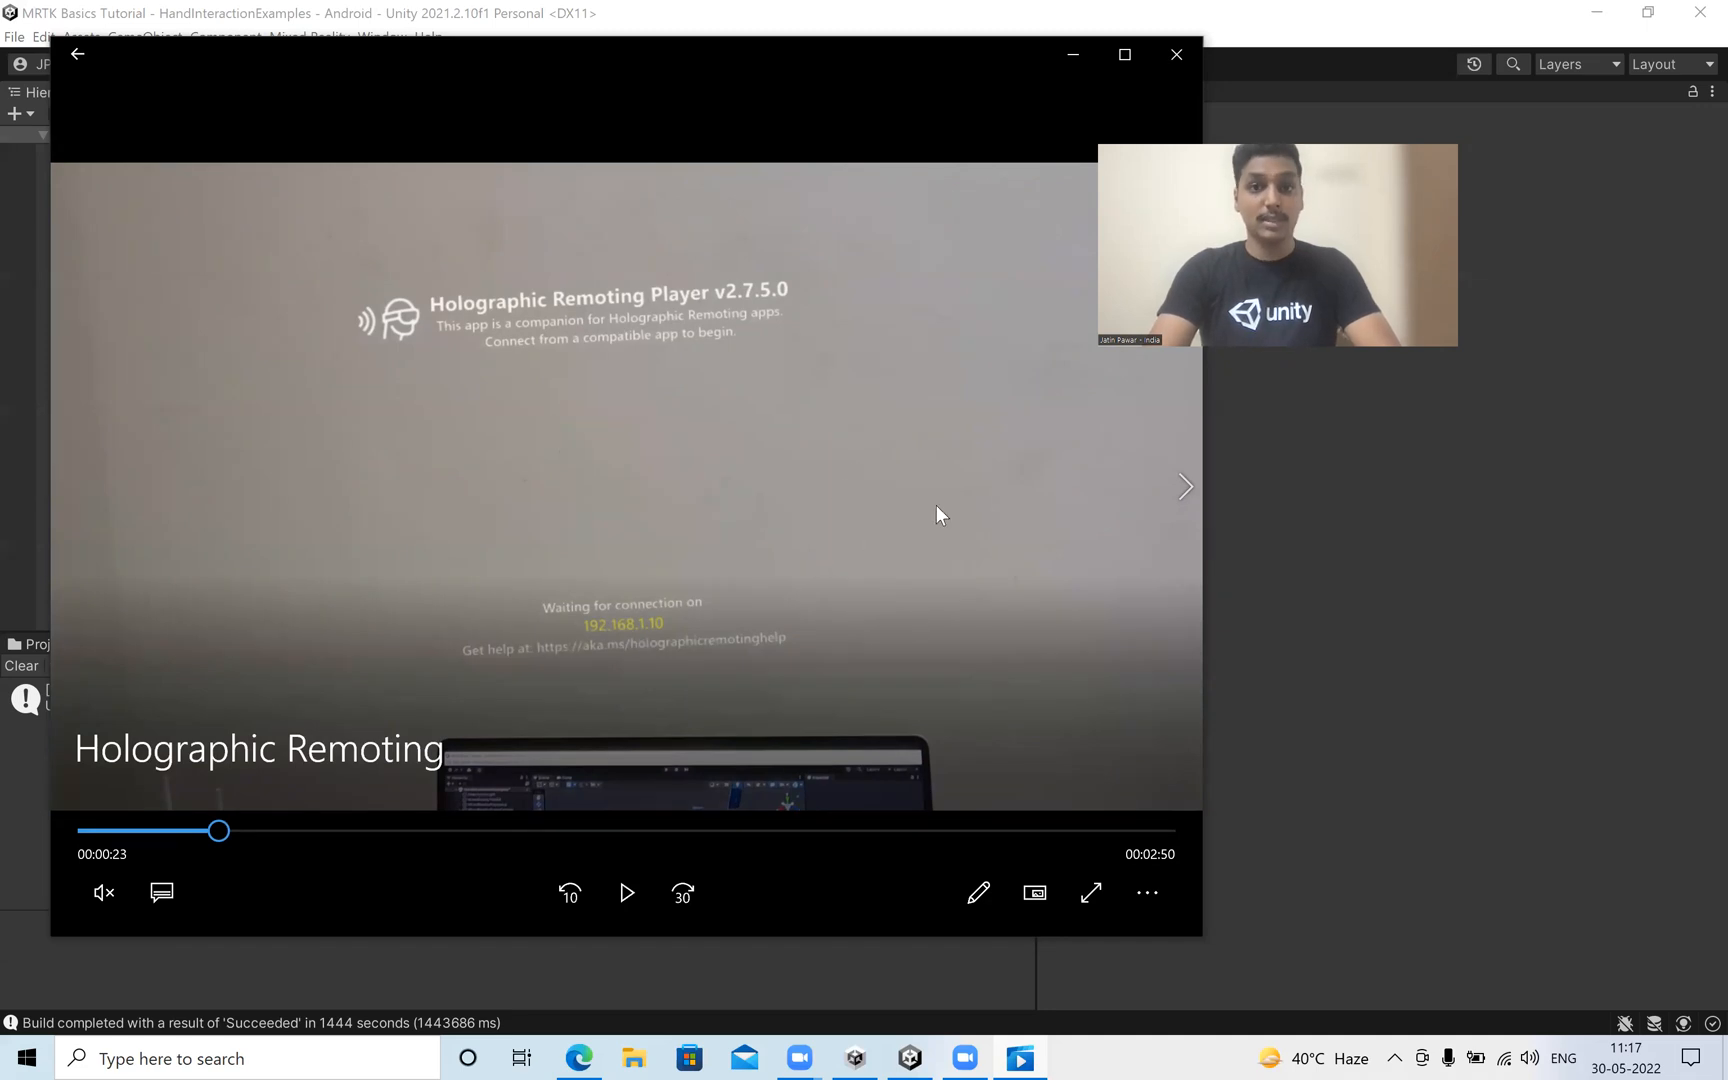
Switch to Unity, enable Holographic Remoting for Play Mode with Remote Host Name 192.168.1.10, and dock its window beside the Console.
click(1250, 649)
click(626, 148)
click(626, 147)
text(192.168.)
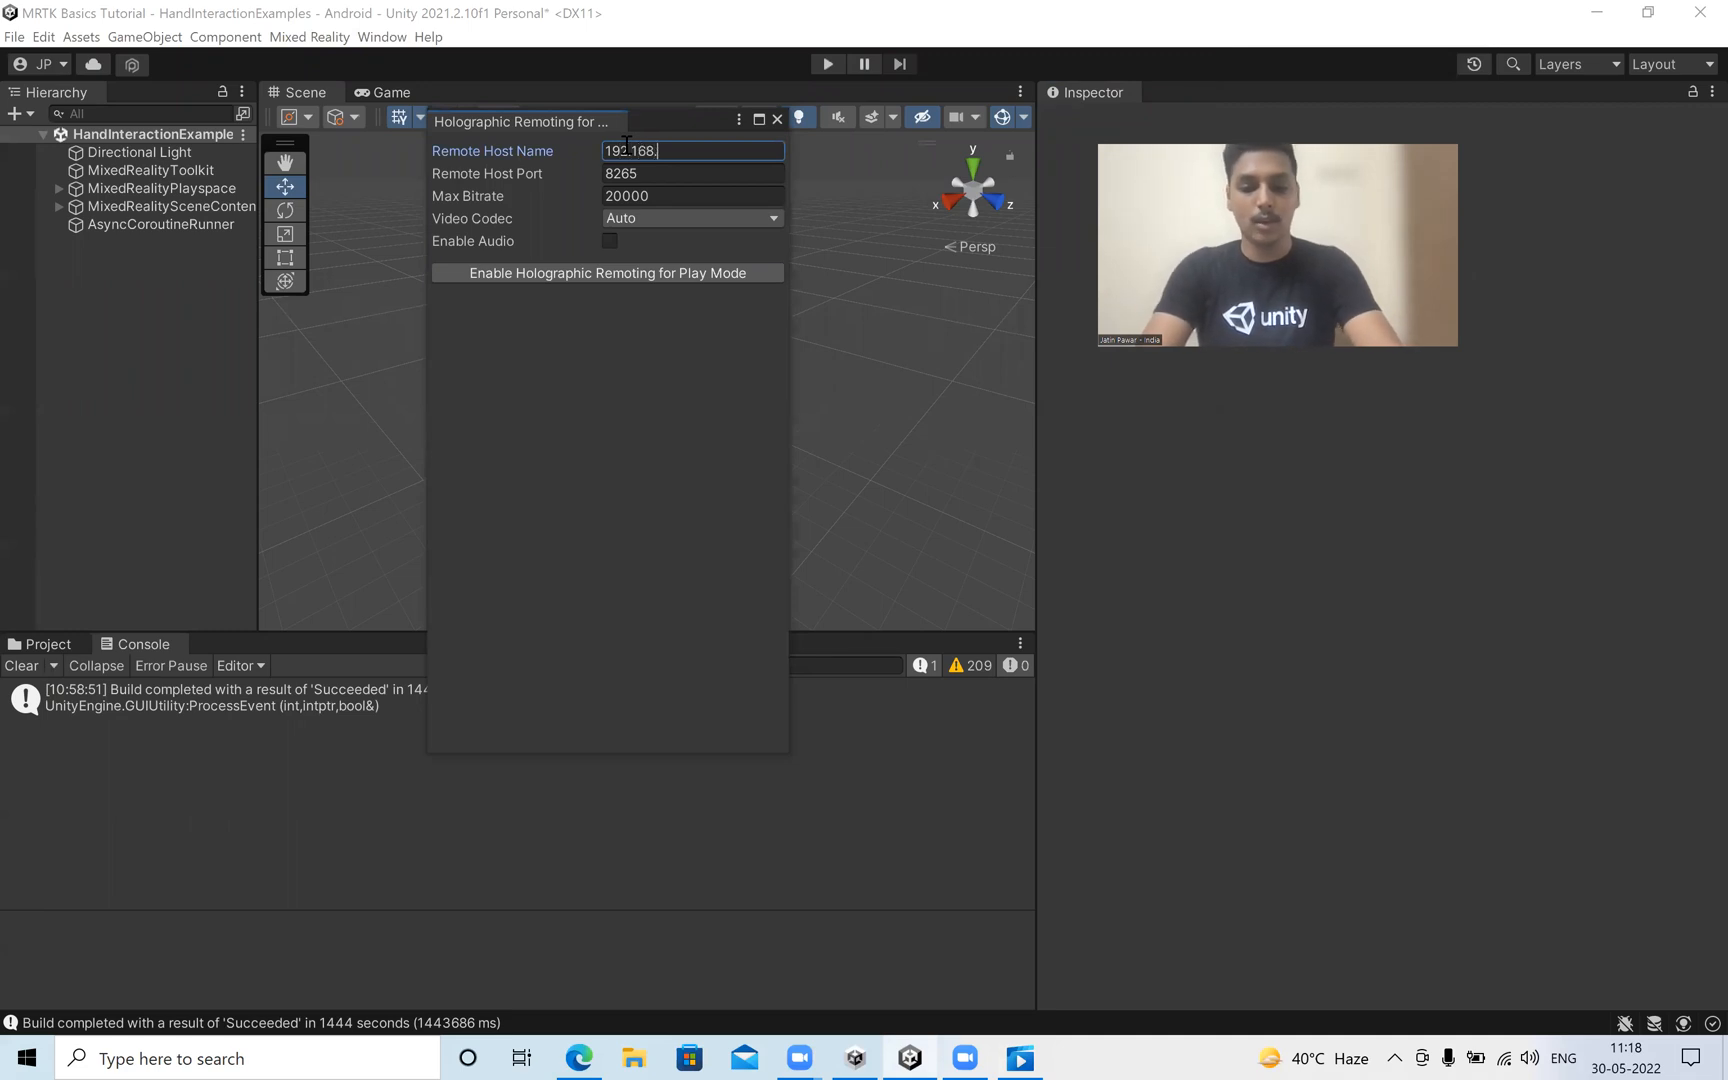
text(1.10)
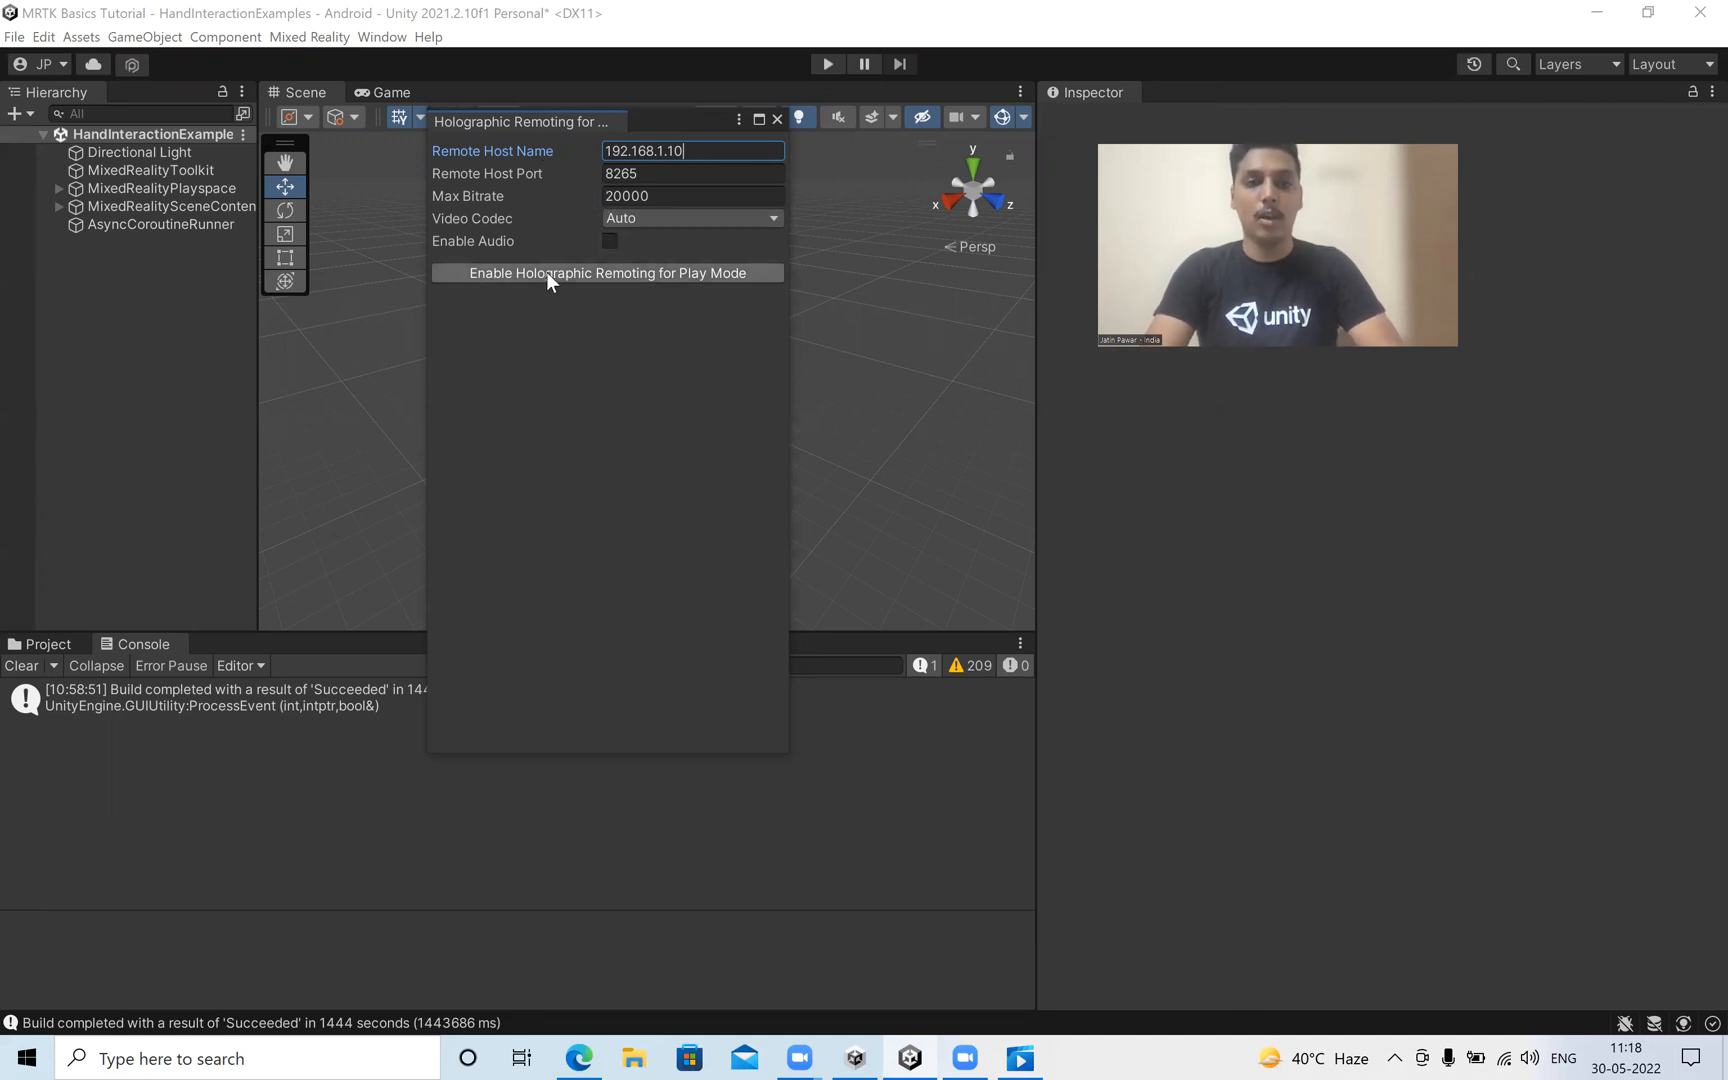
click(624, 273)
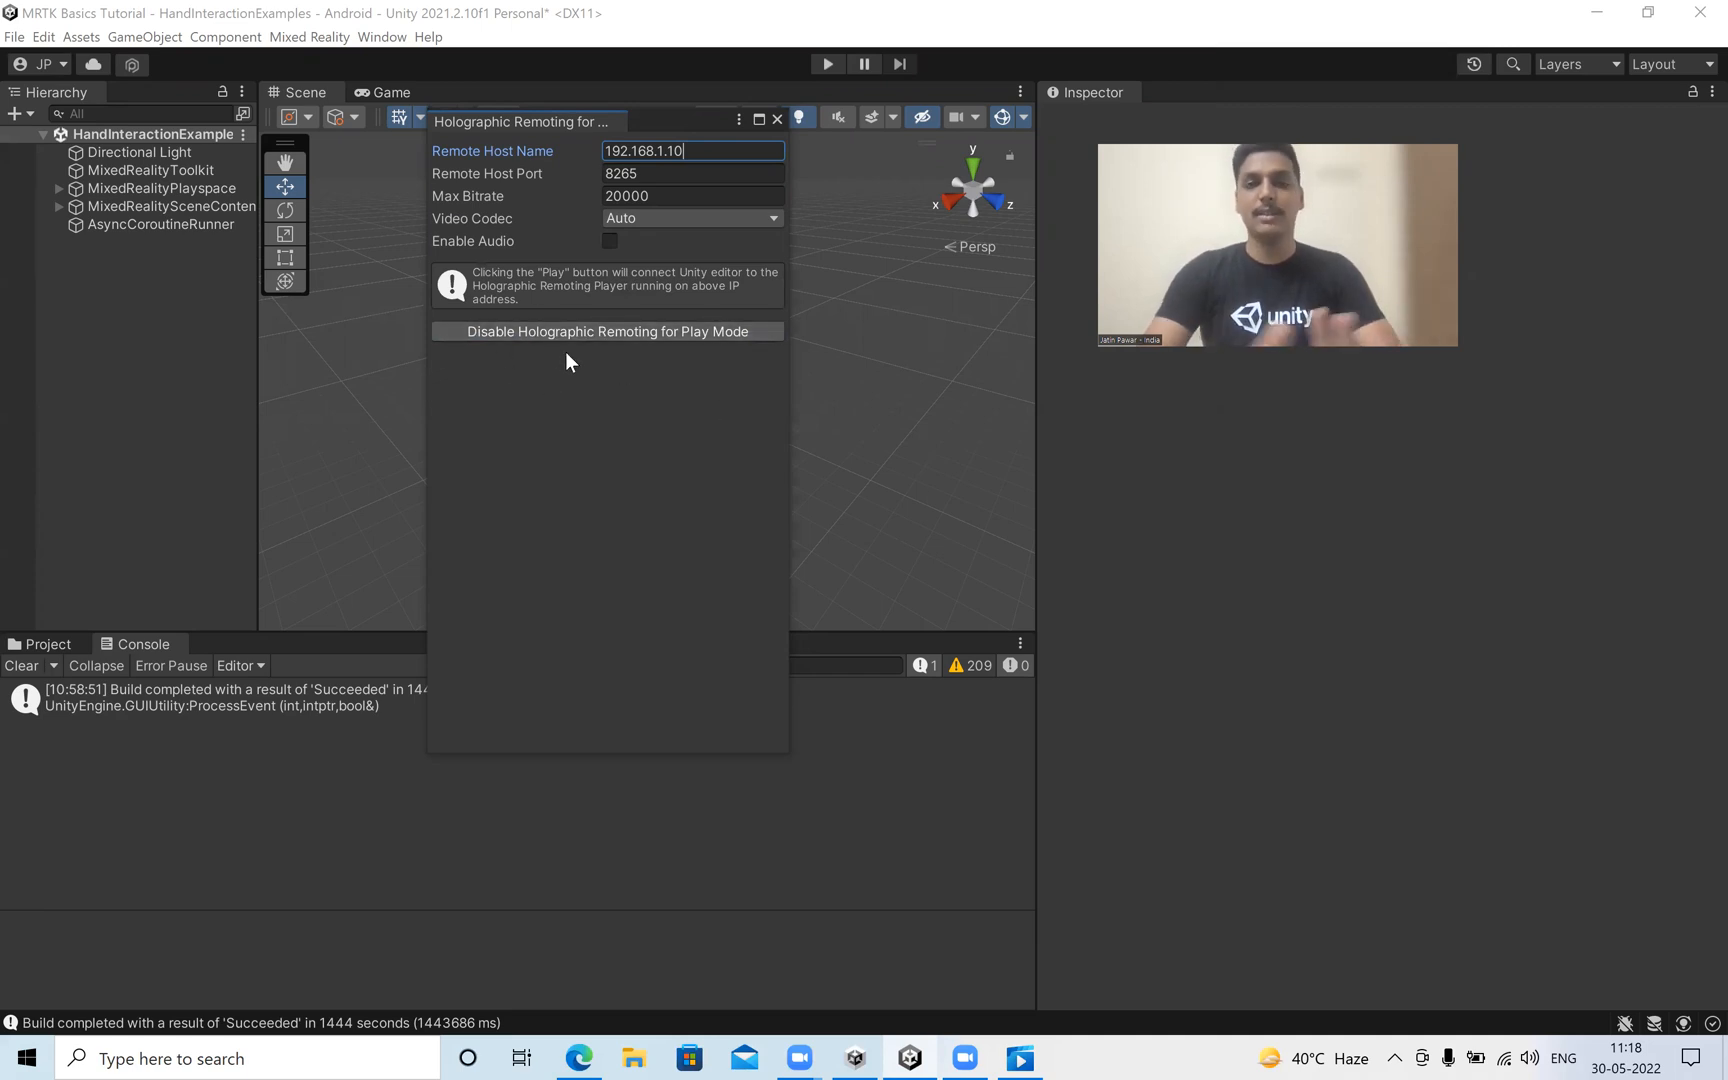
drag(539, 124, 276, 662)
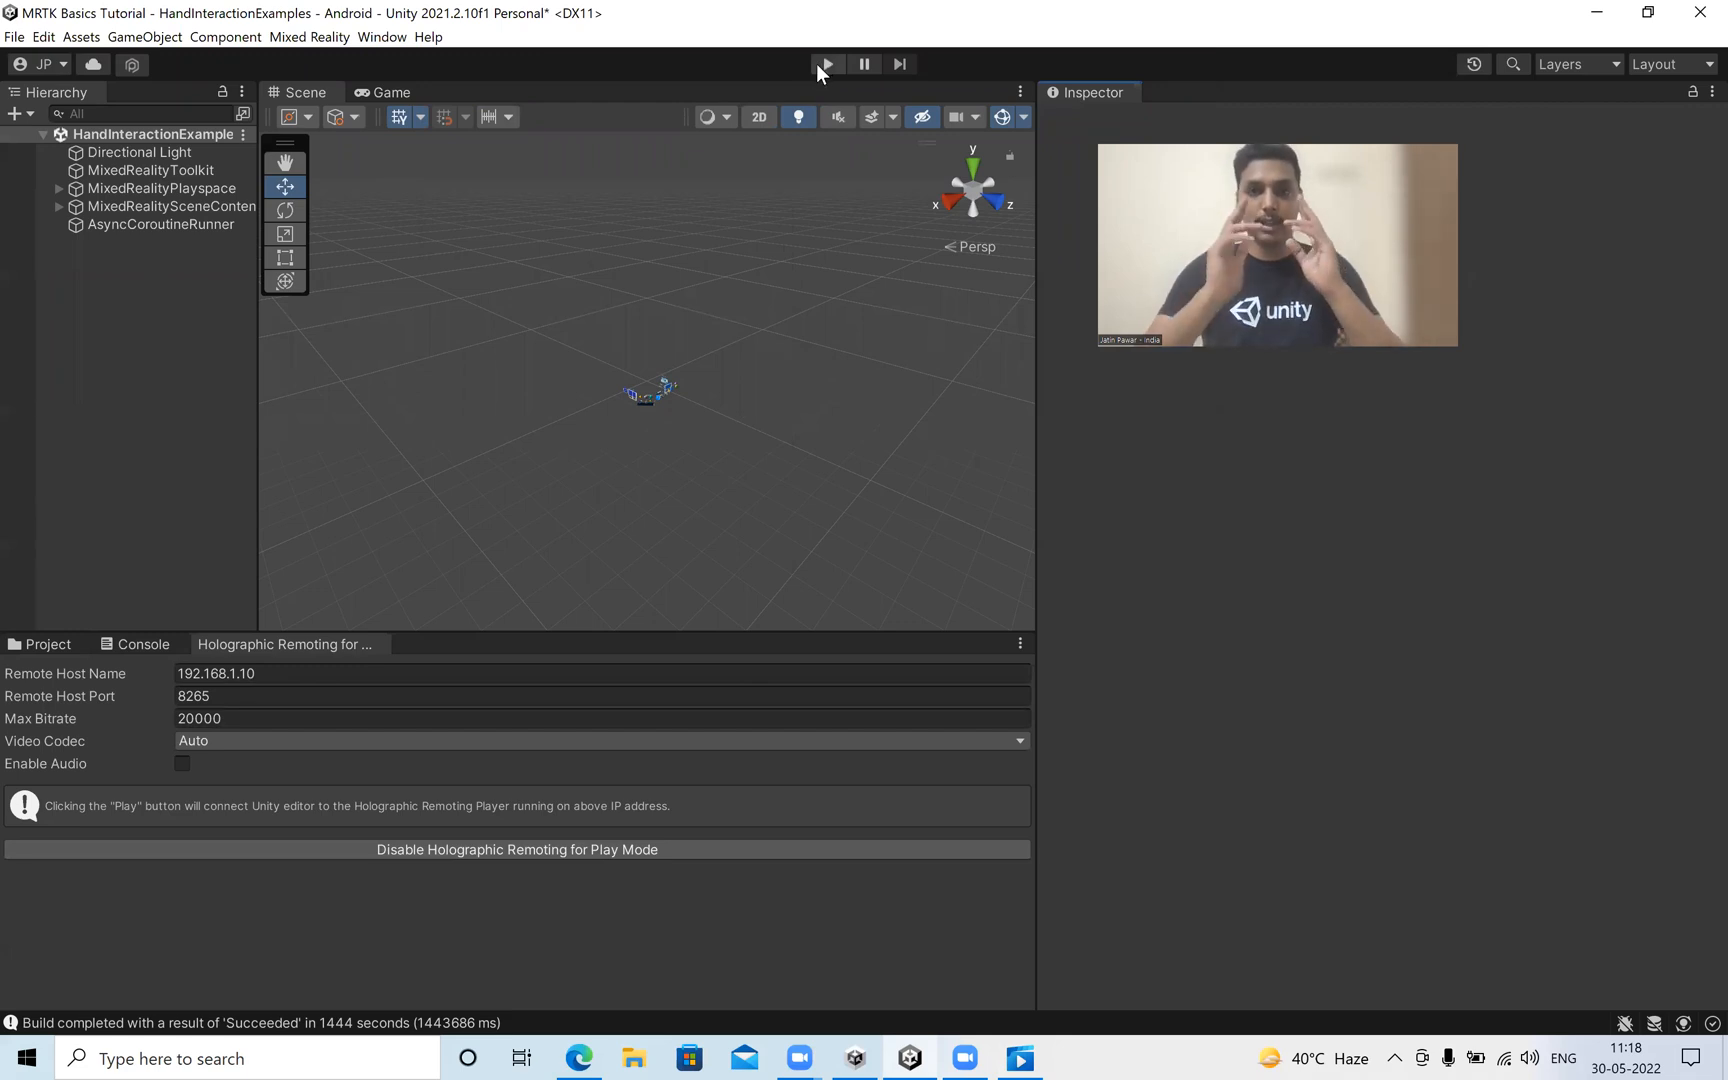
Switch to the video player, review the rest of the Holographic Remoting video showing the hand interactions in Play Mode, and close the player.
click(1020, 1058)
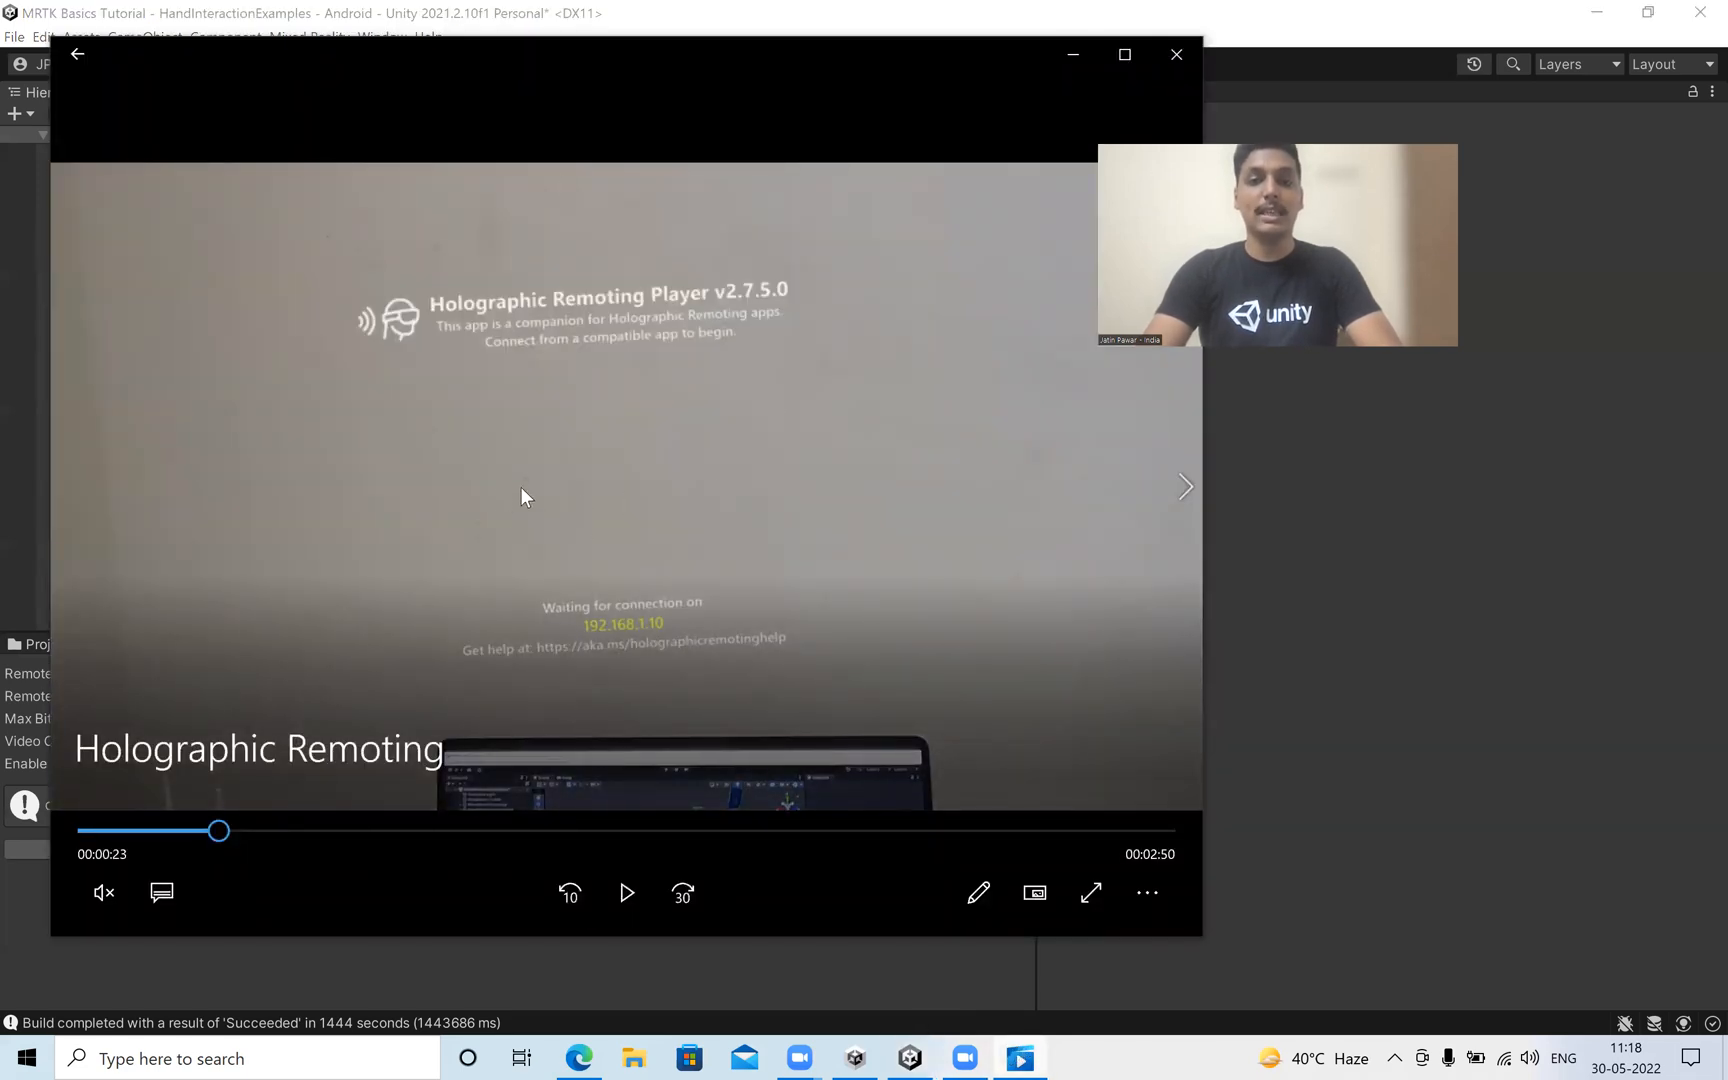
click(532, 830)
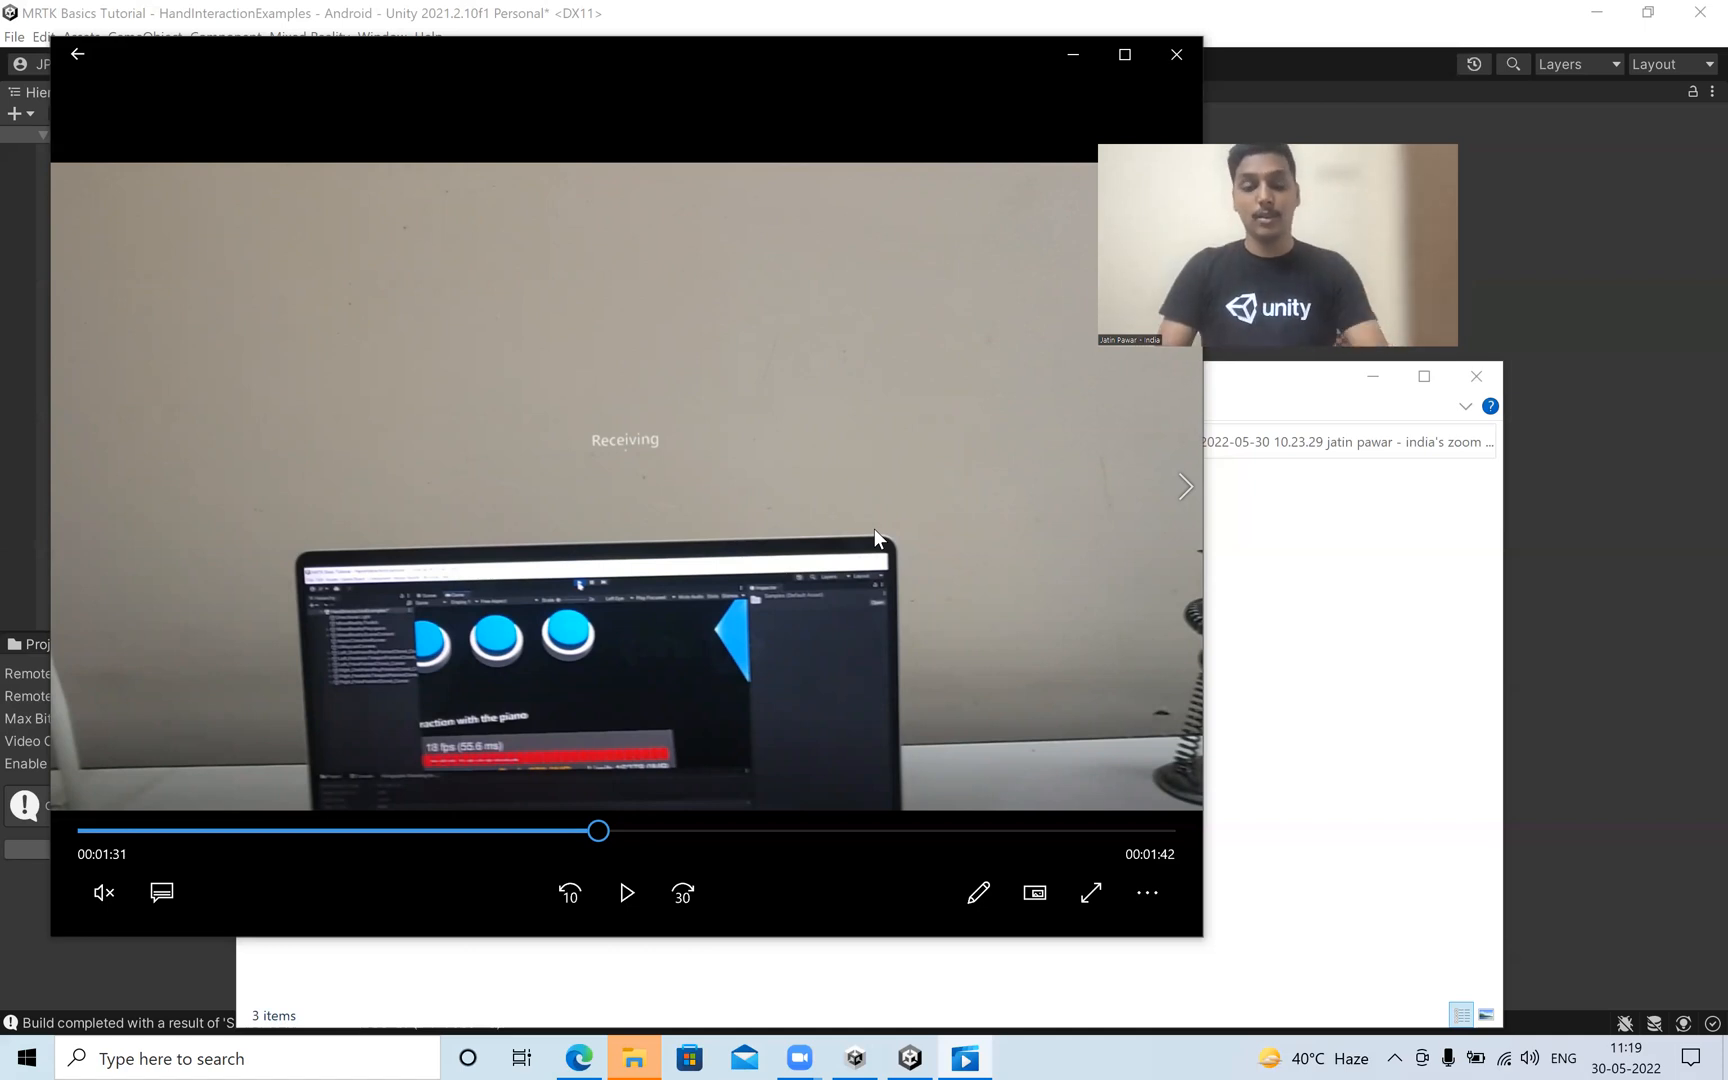
click(873, 528)
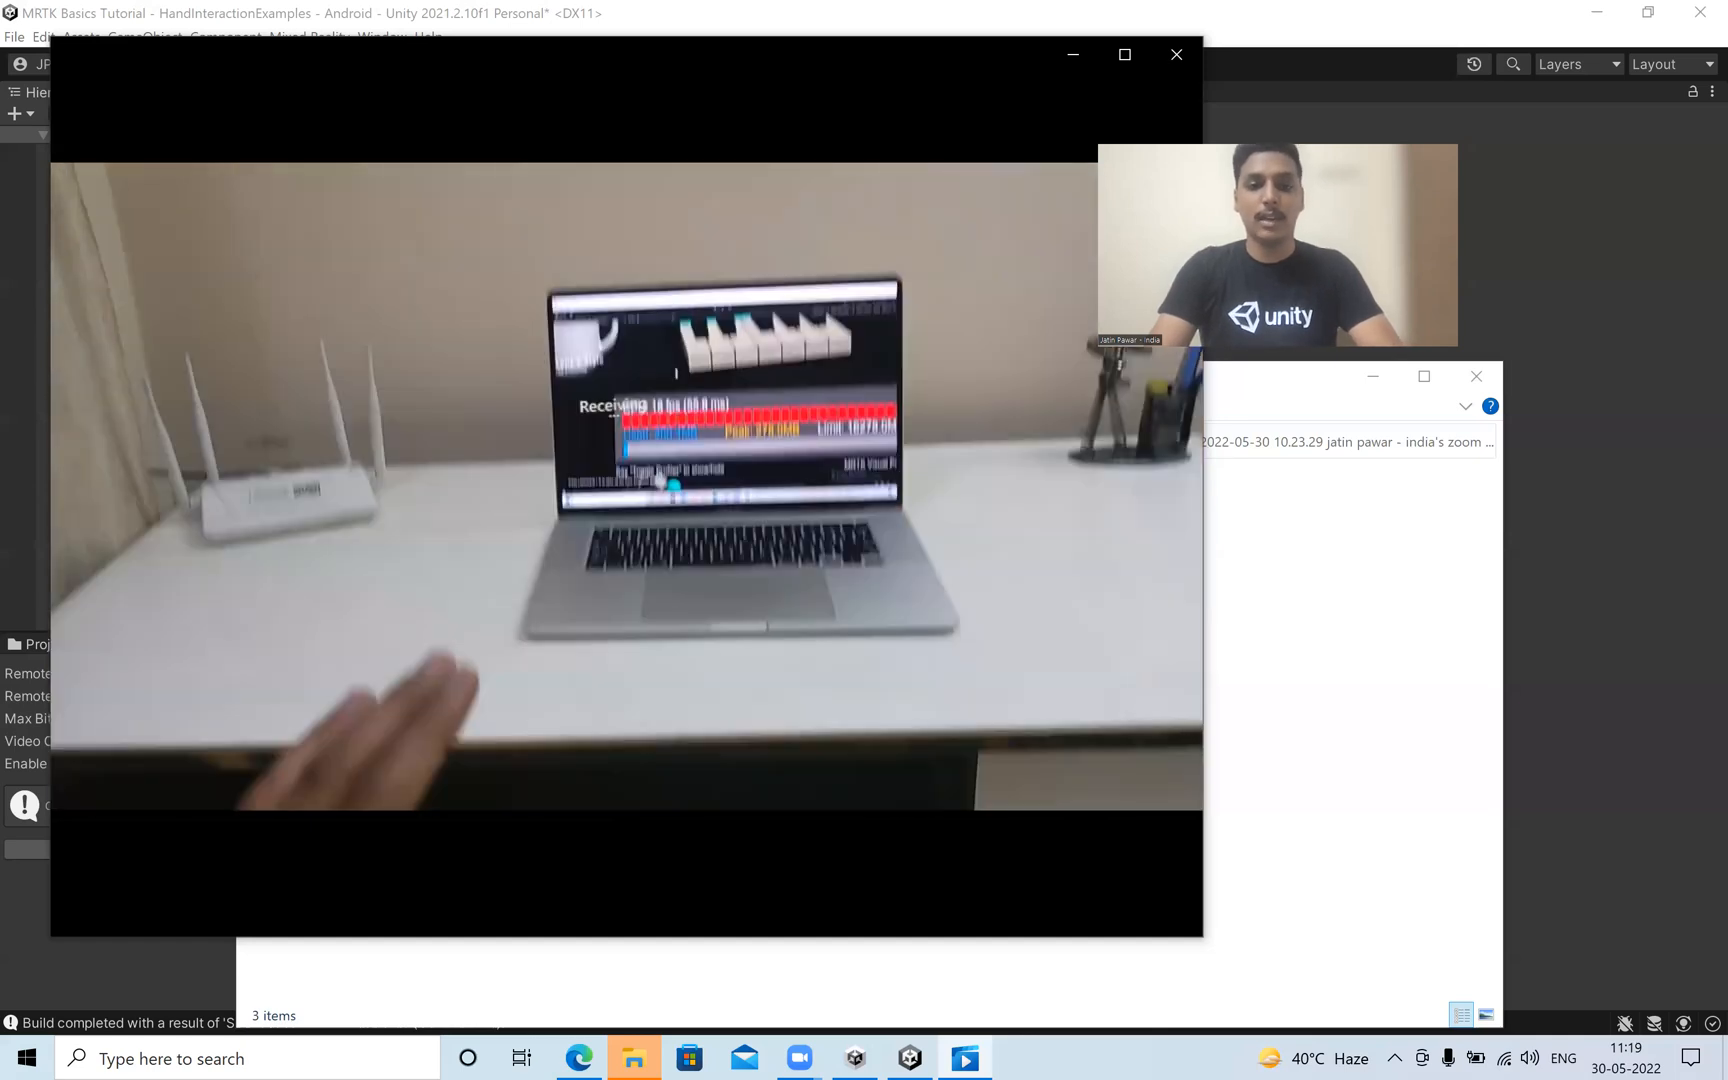
mouse_move(879, 468)
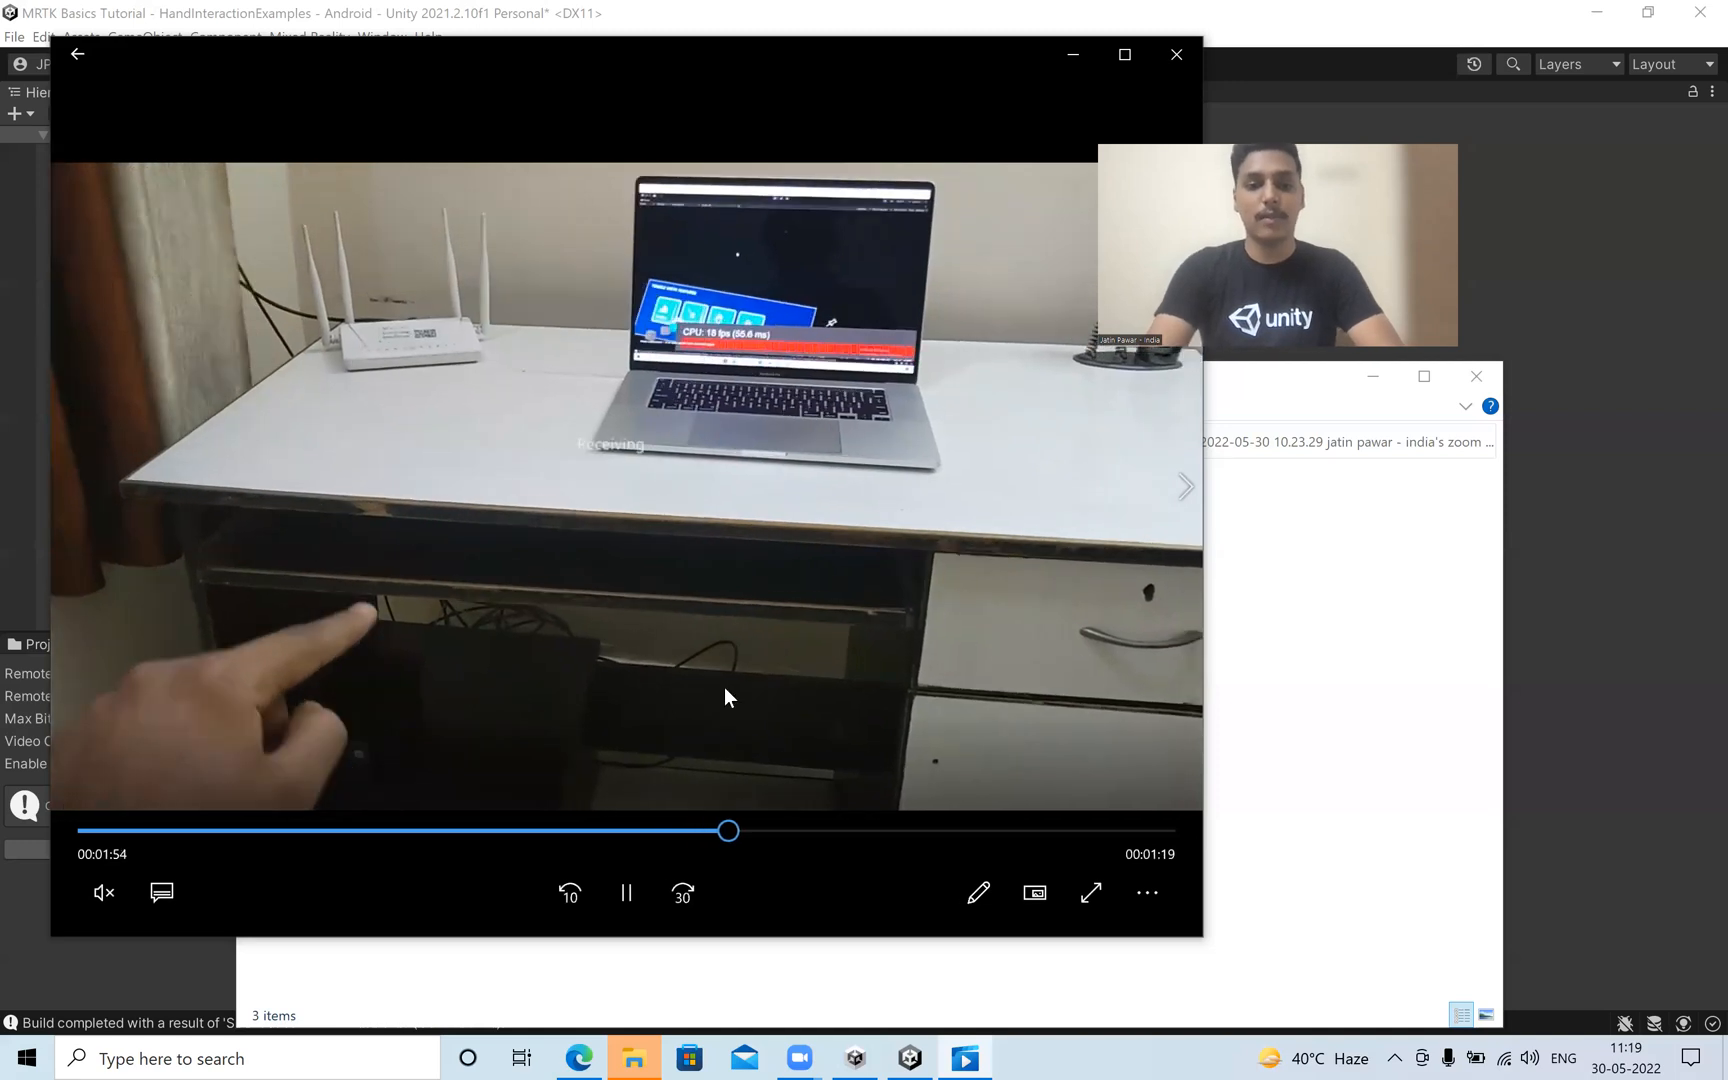
click(702, 975)
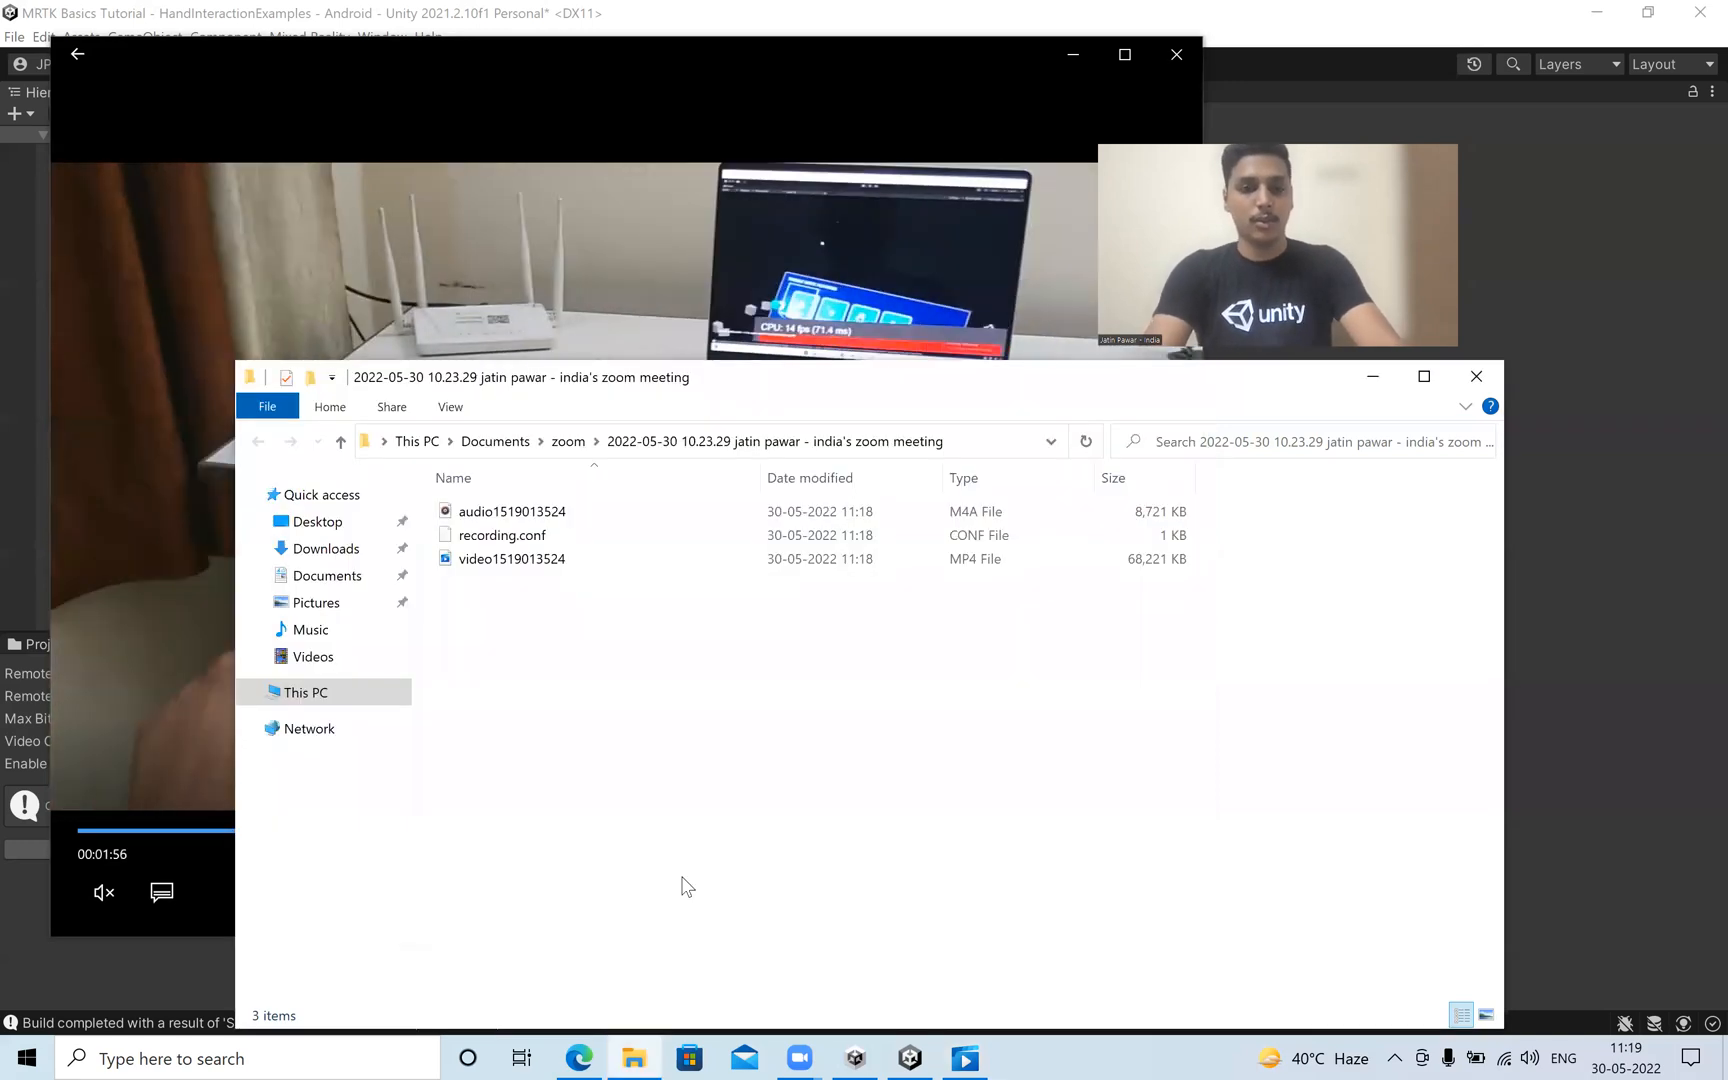
key(alt+Tab)
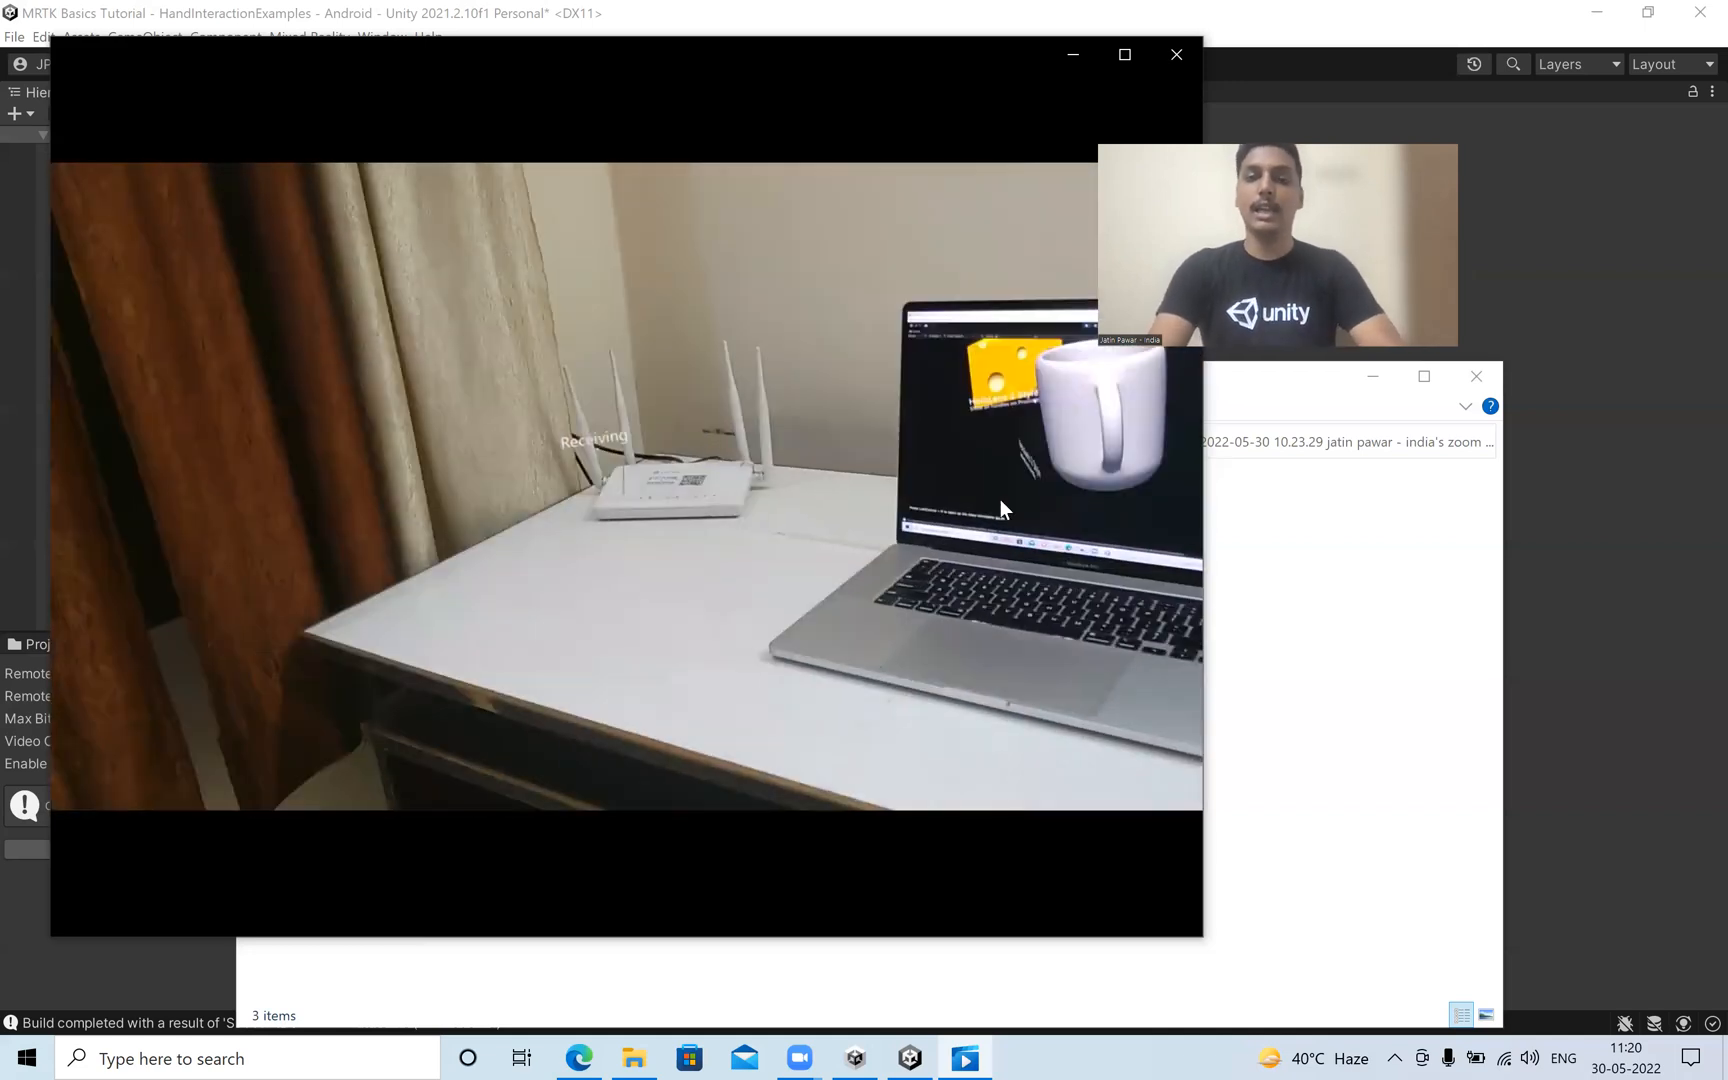
mouse_move(878, 573)
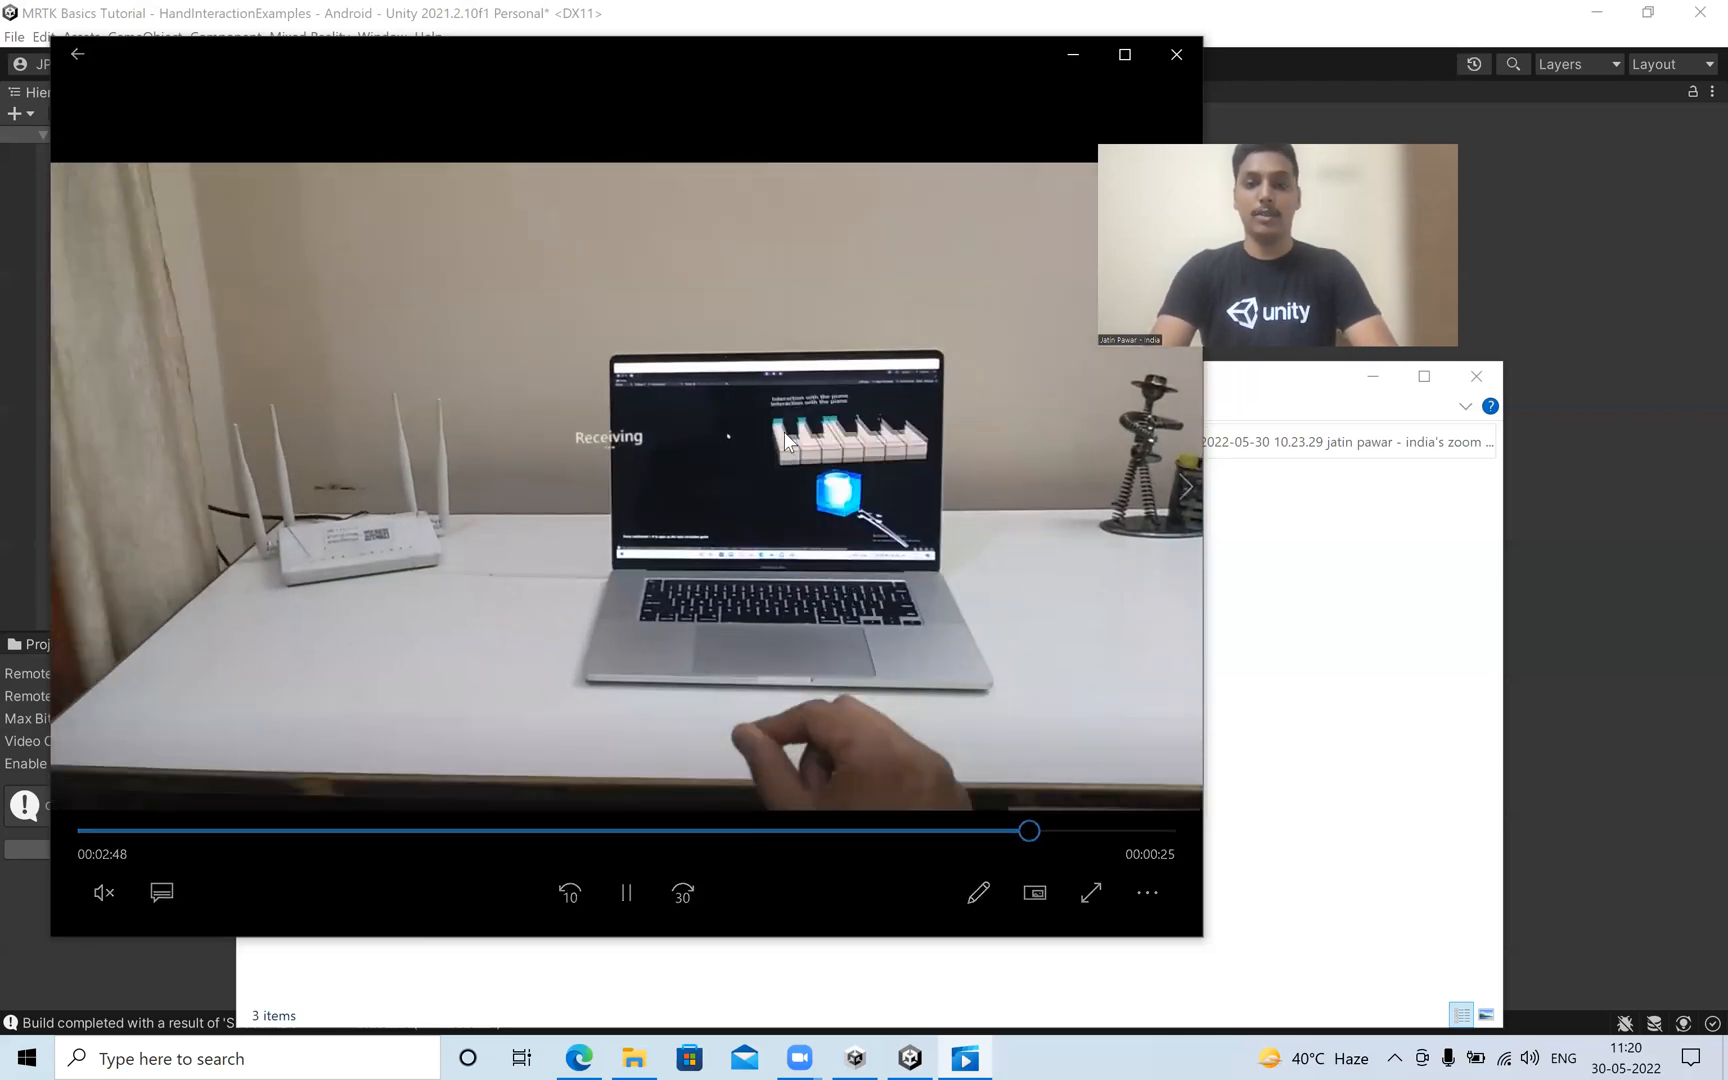
mouse_move(830, 535)
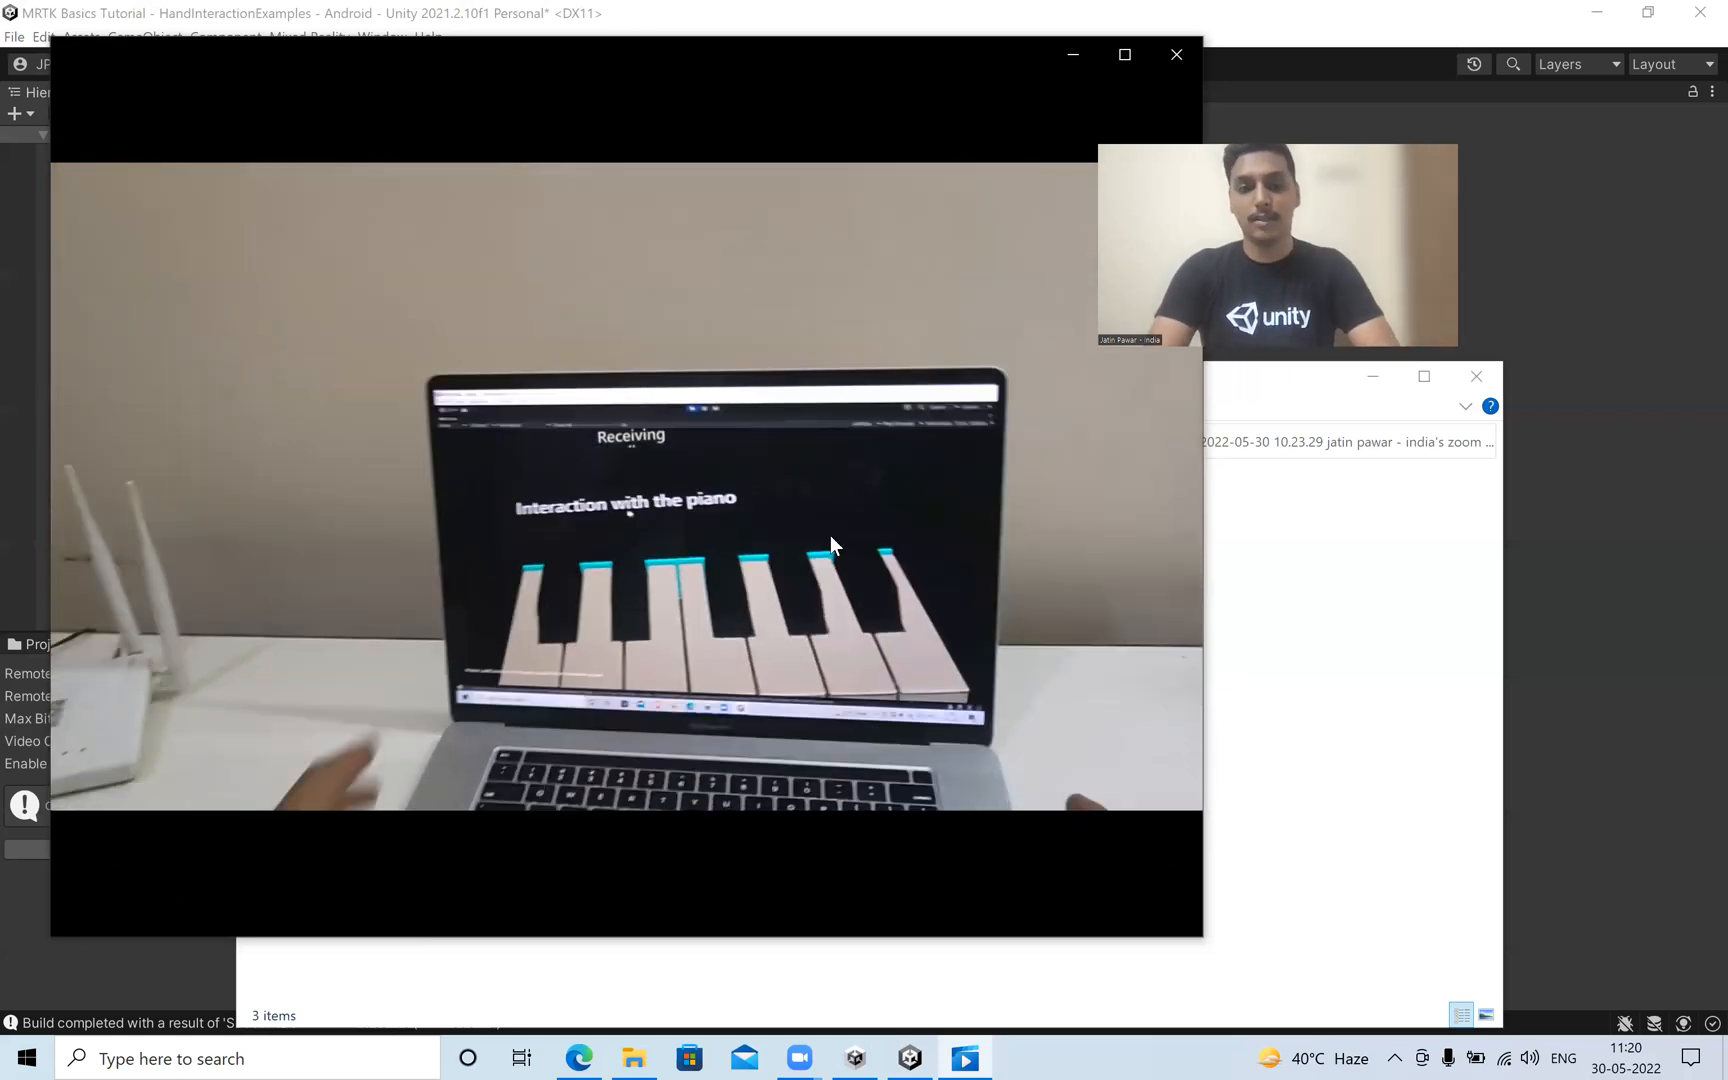
mouse_move(907, 640)
click(1133, 830)
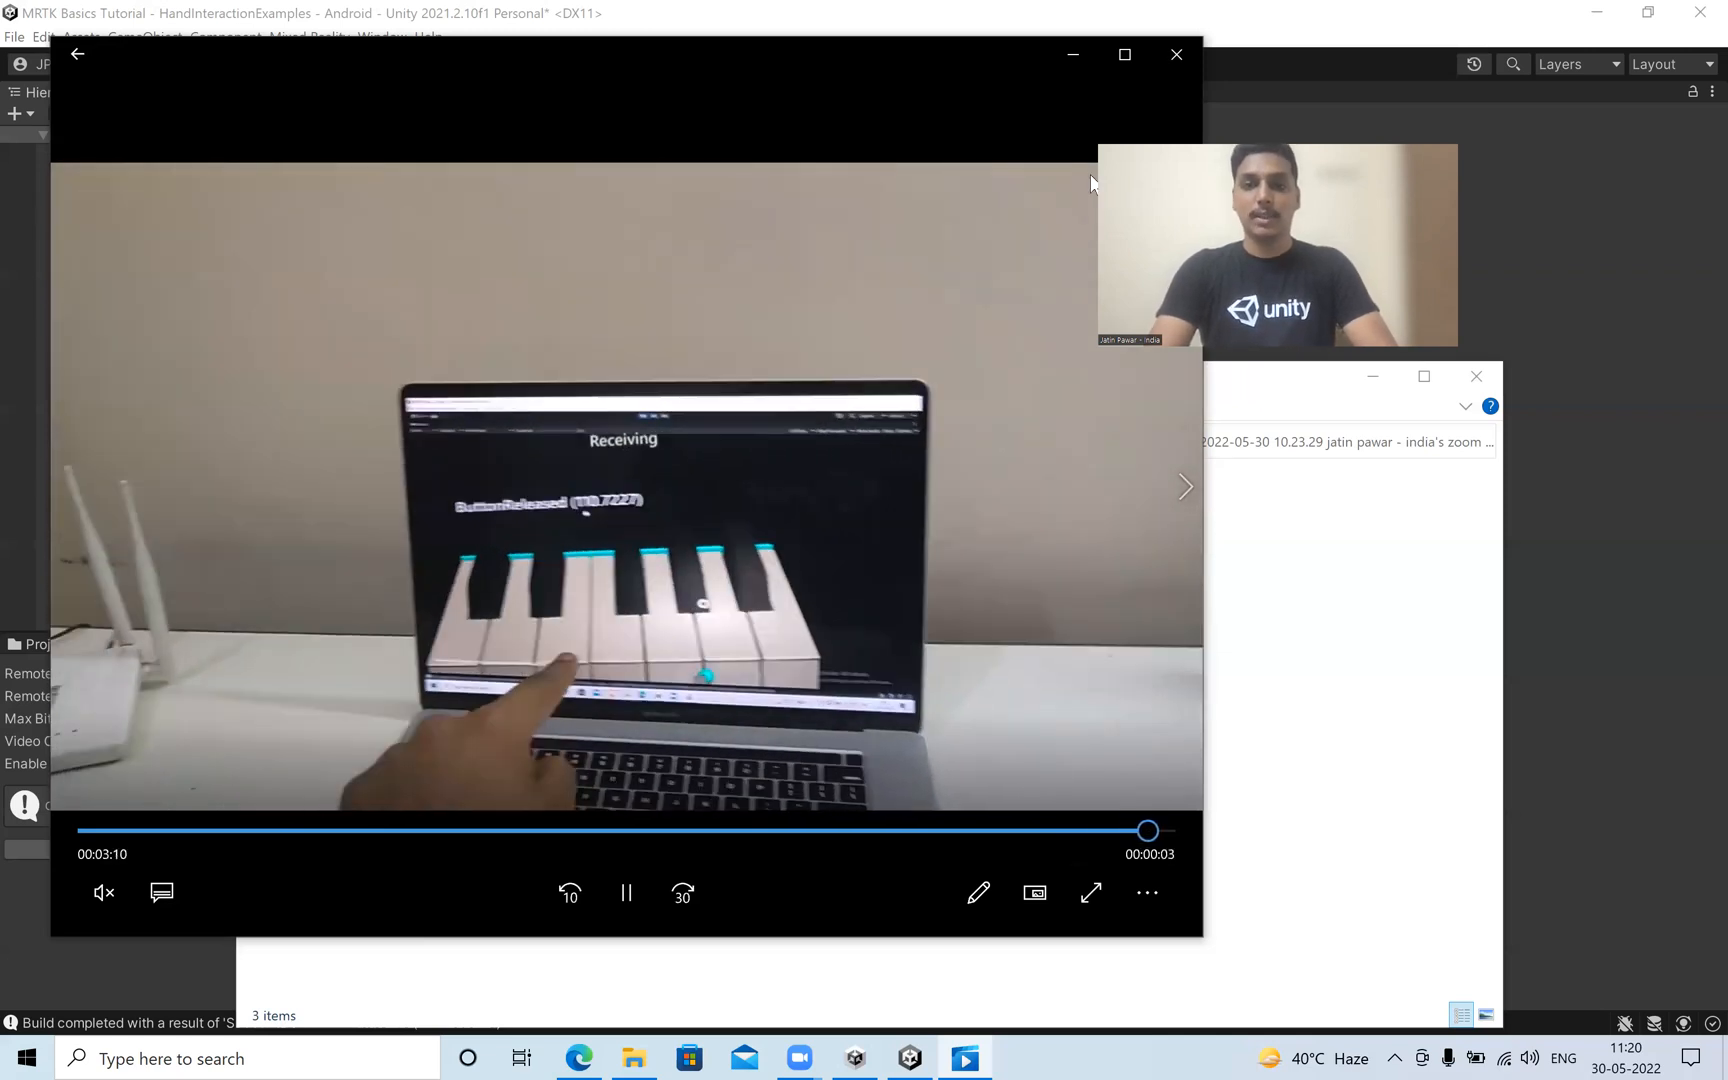
click(1180, 56)
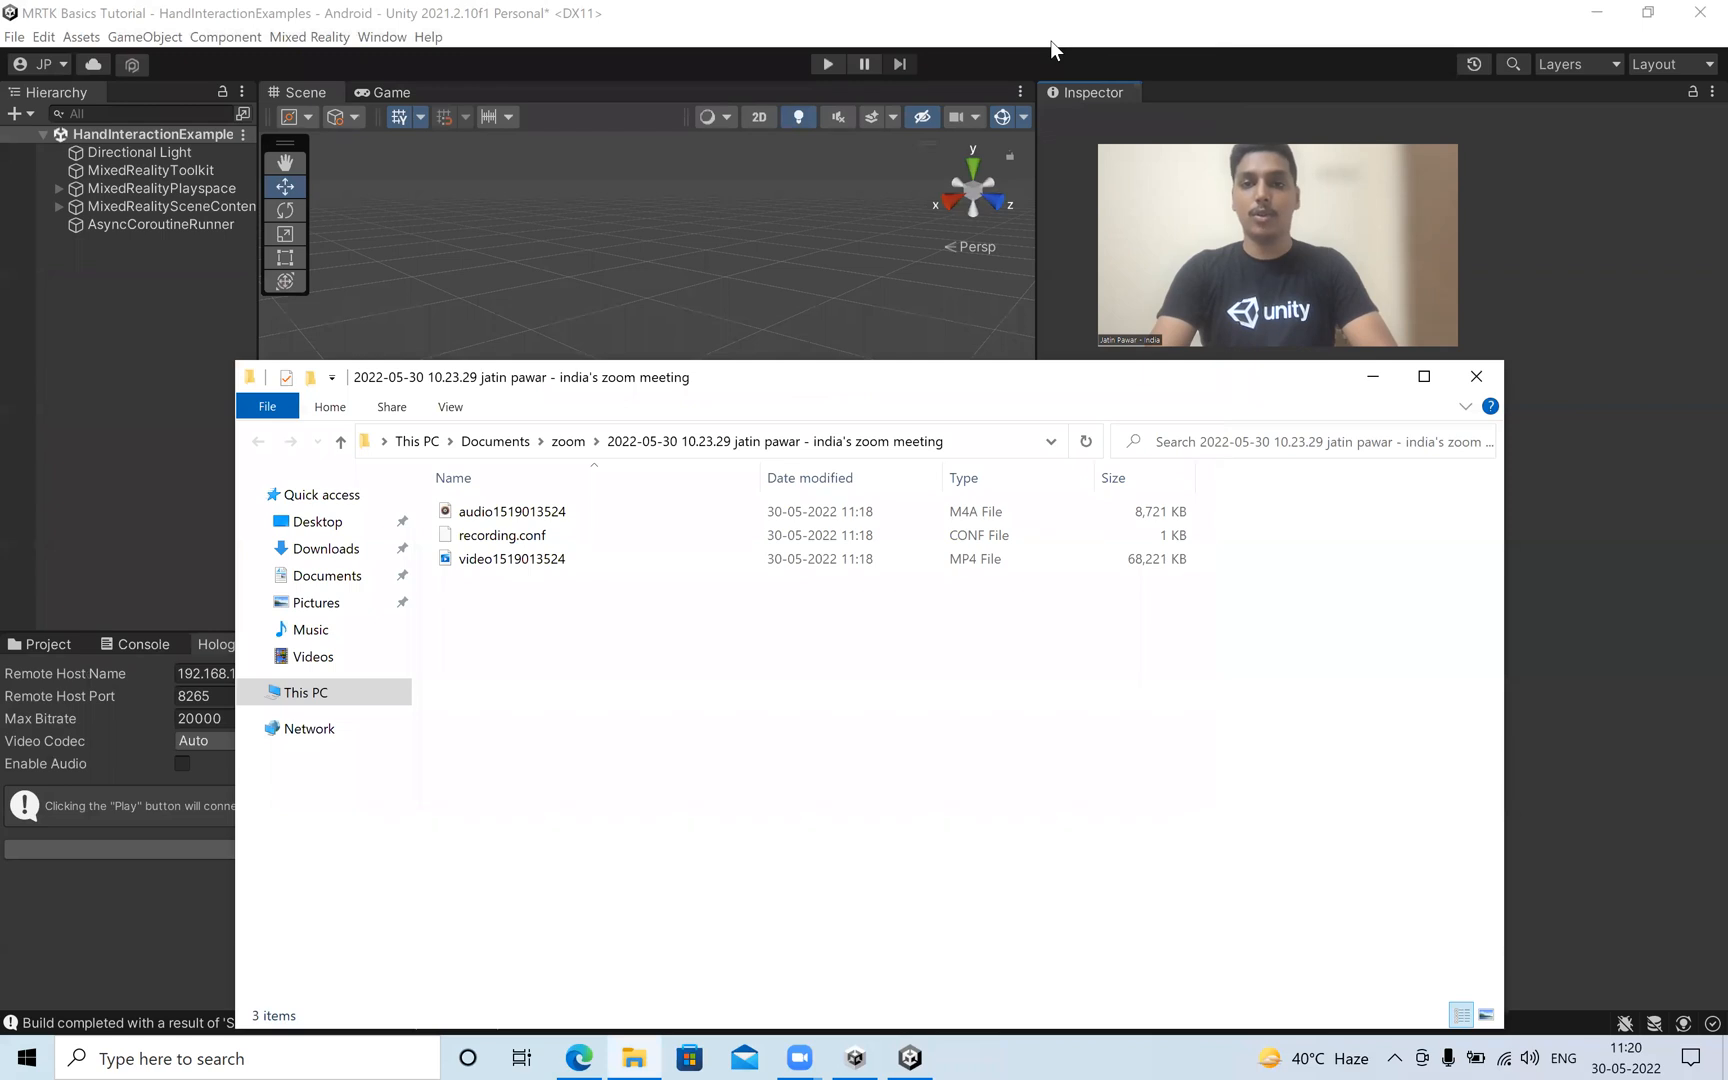